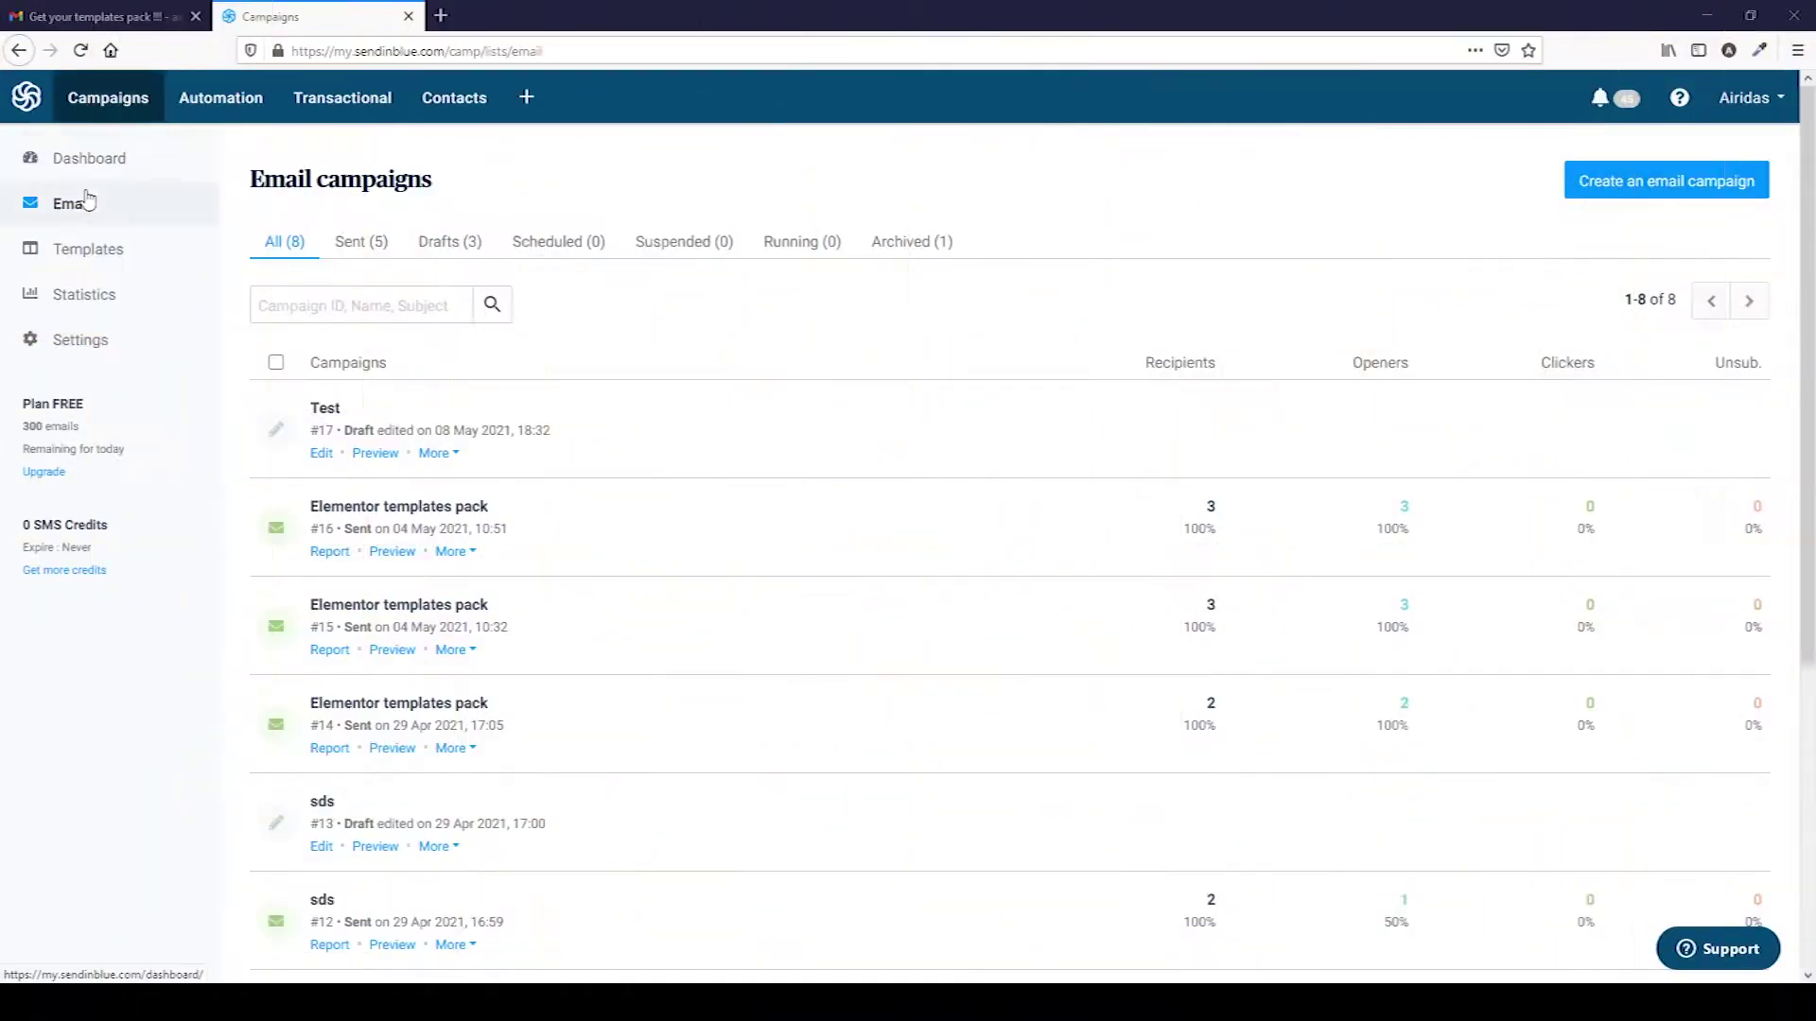
Create a new email template in the Drag & Drop Editor and preview its conditional logo blocks.
{"action": "left_click", "coordinate": [89, 251]}
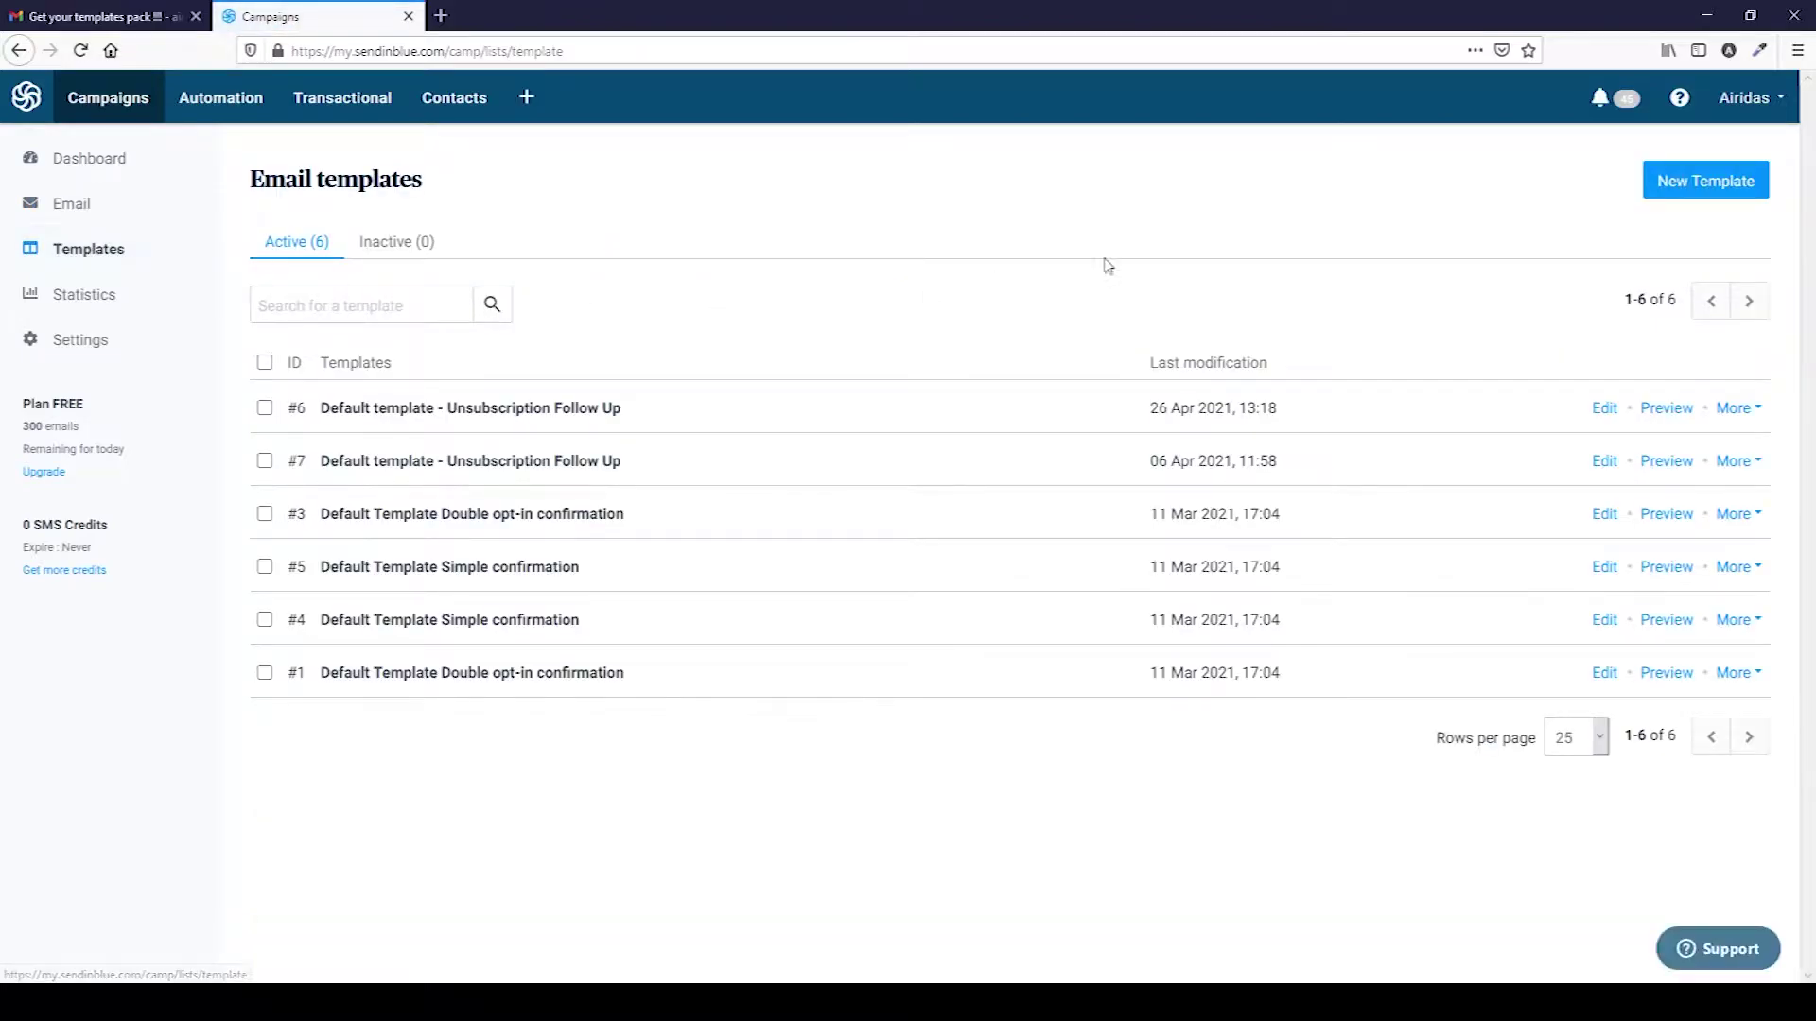
{"action": "left_click", "coordinate": [1707, 184]}
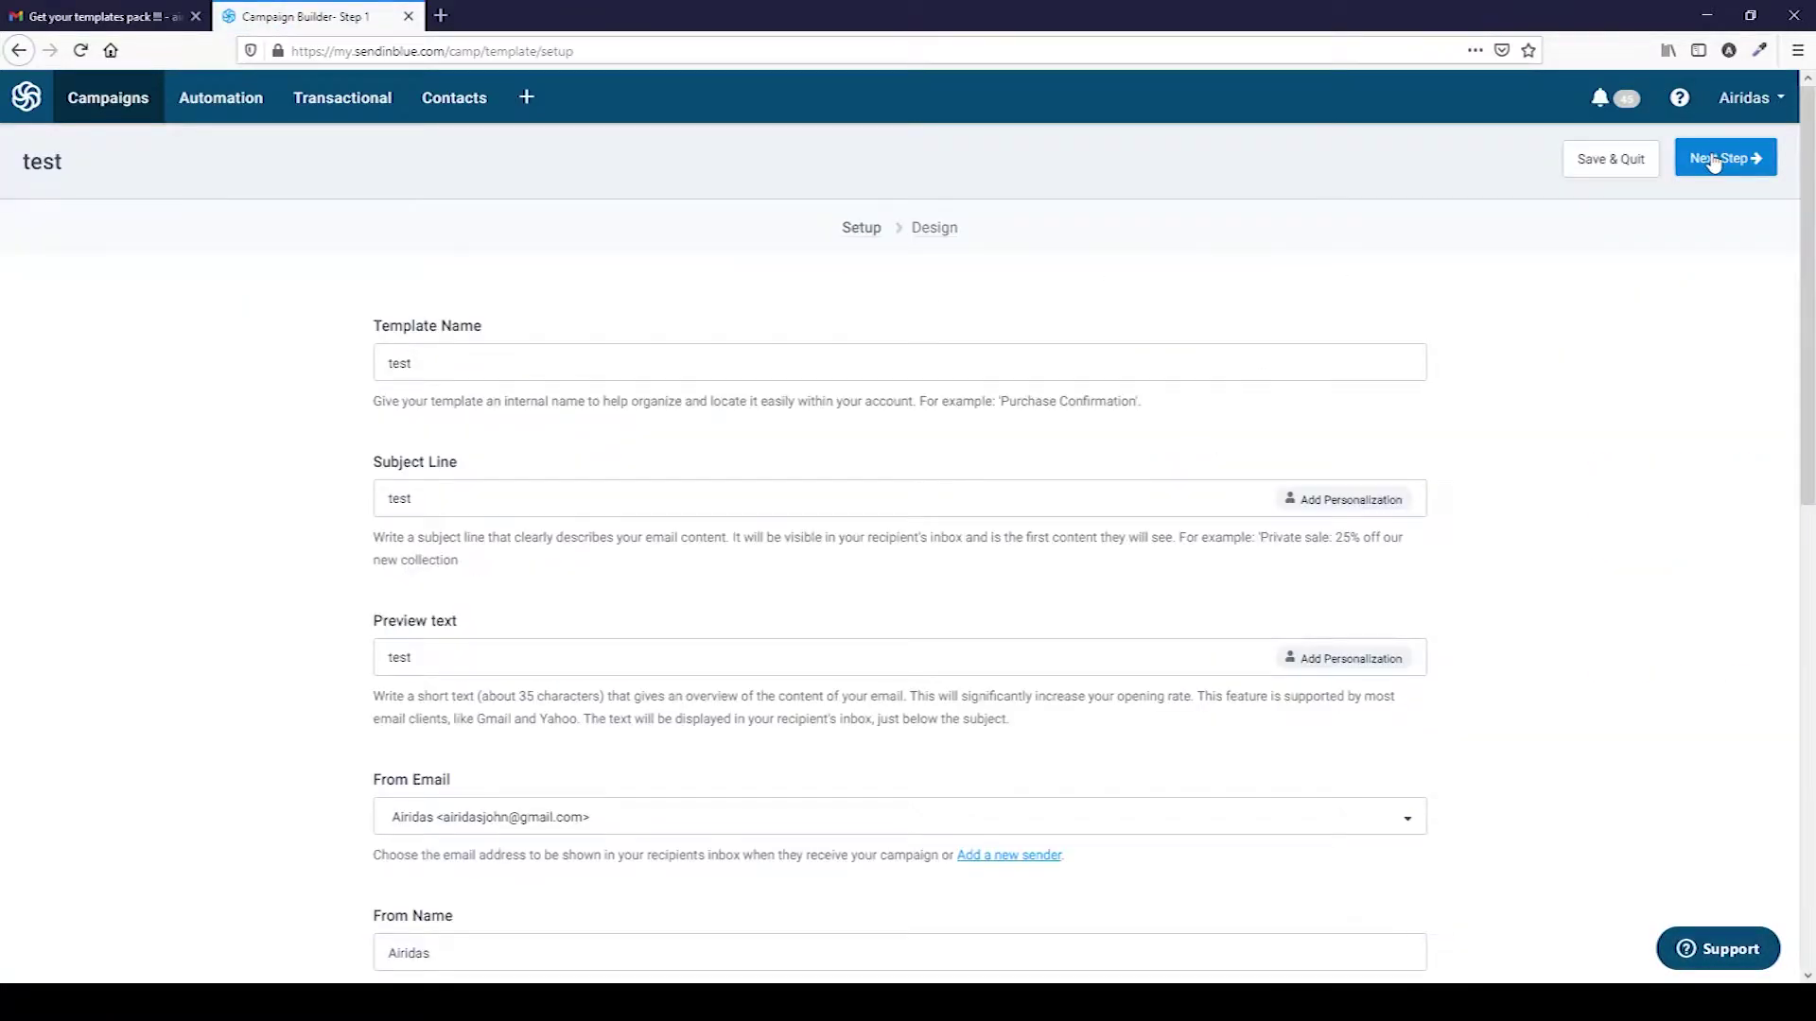
{"action": "left_click", "coordinate": [1714, 163]}
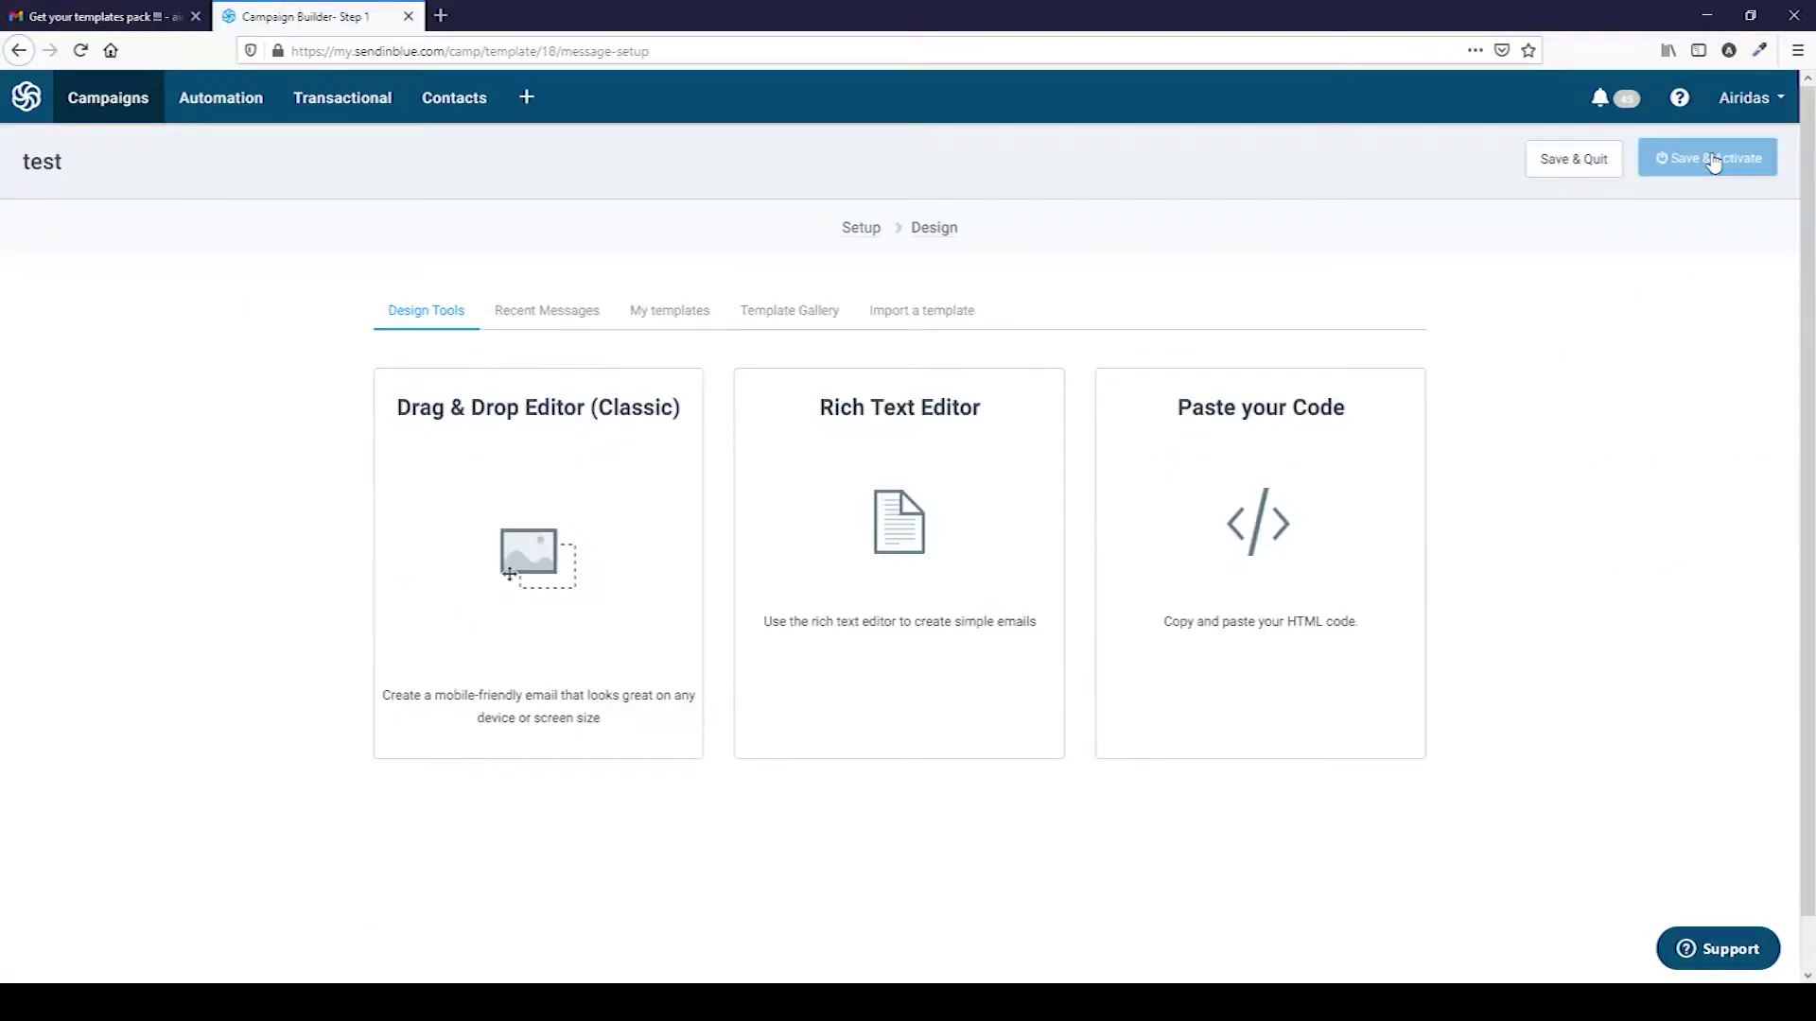
{"action": "left_click", "coordinate": [539, 558]}
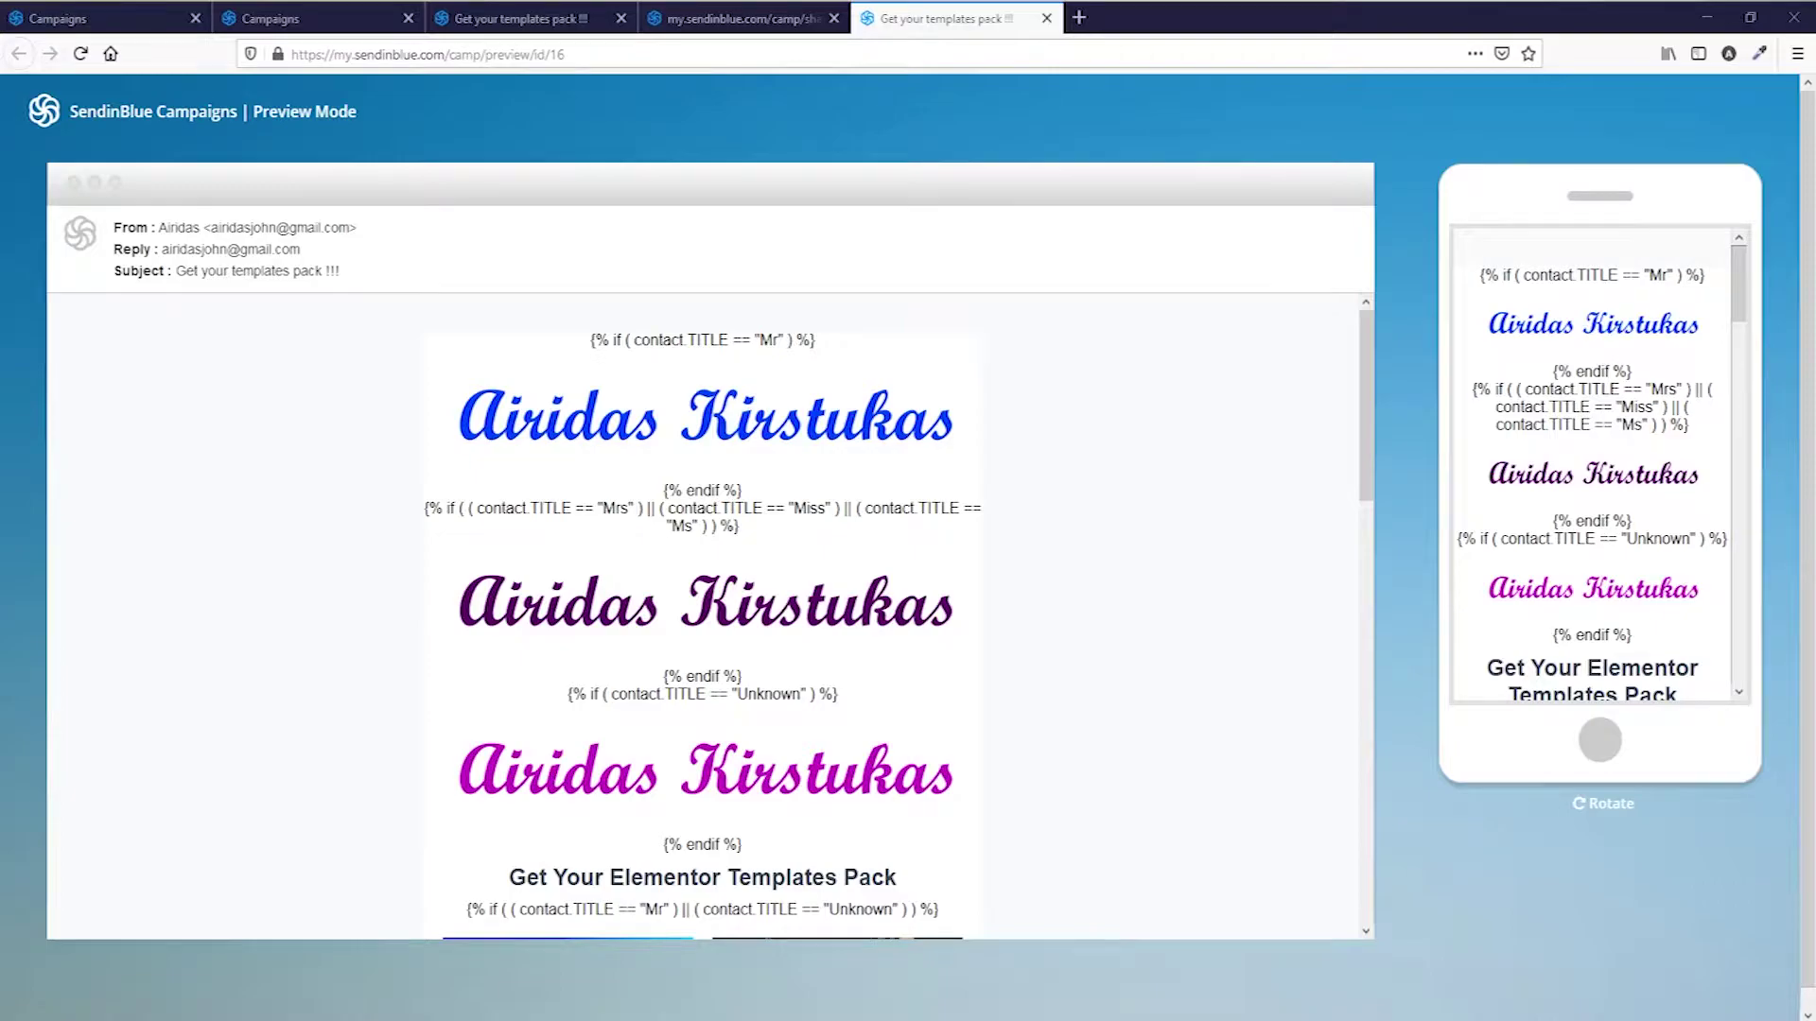
{"action": "left_click", "coordinate": [1702, 17]}
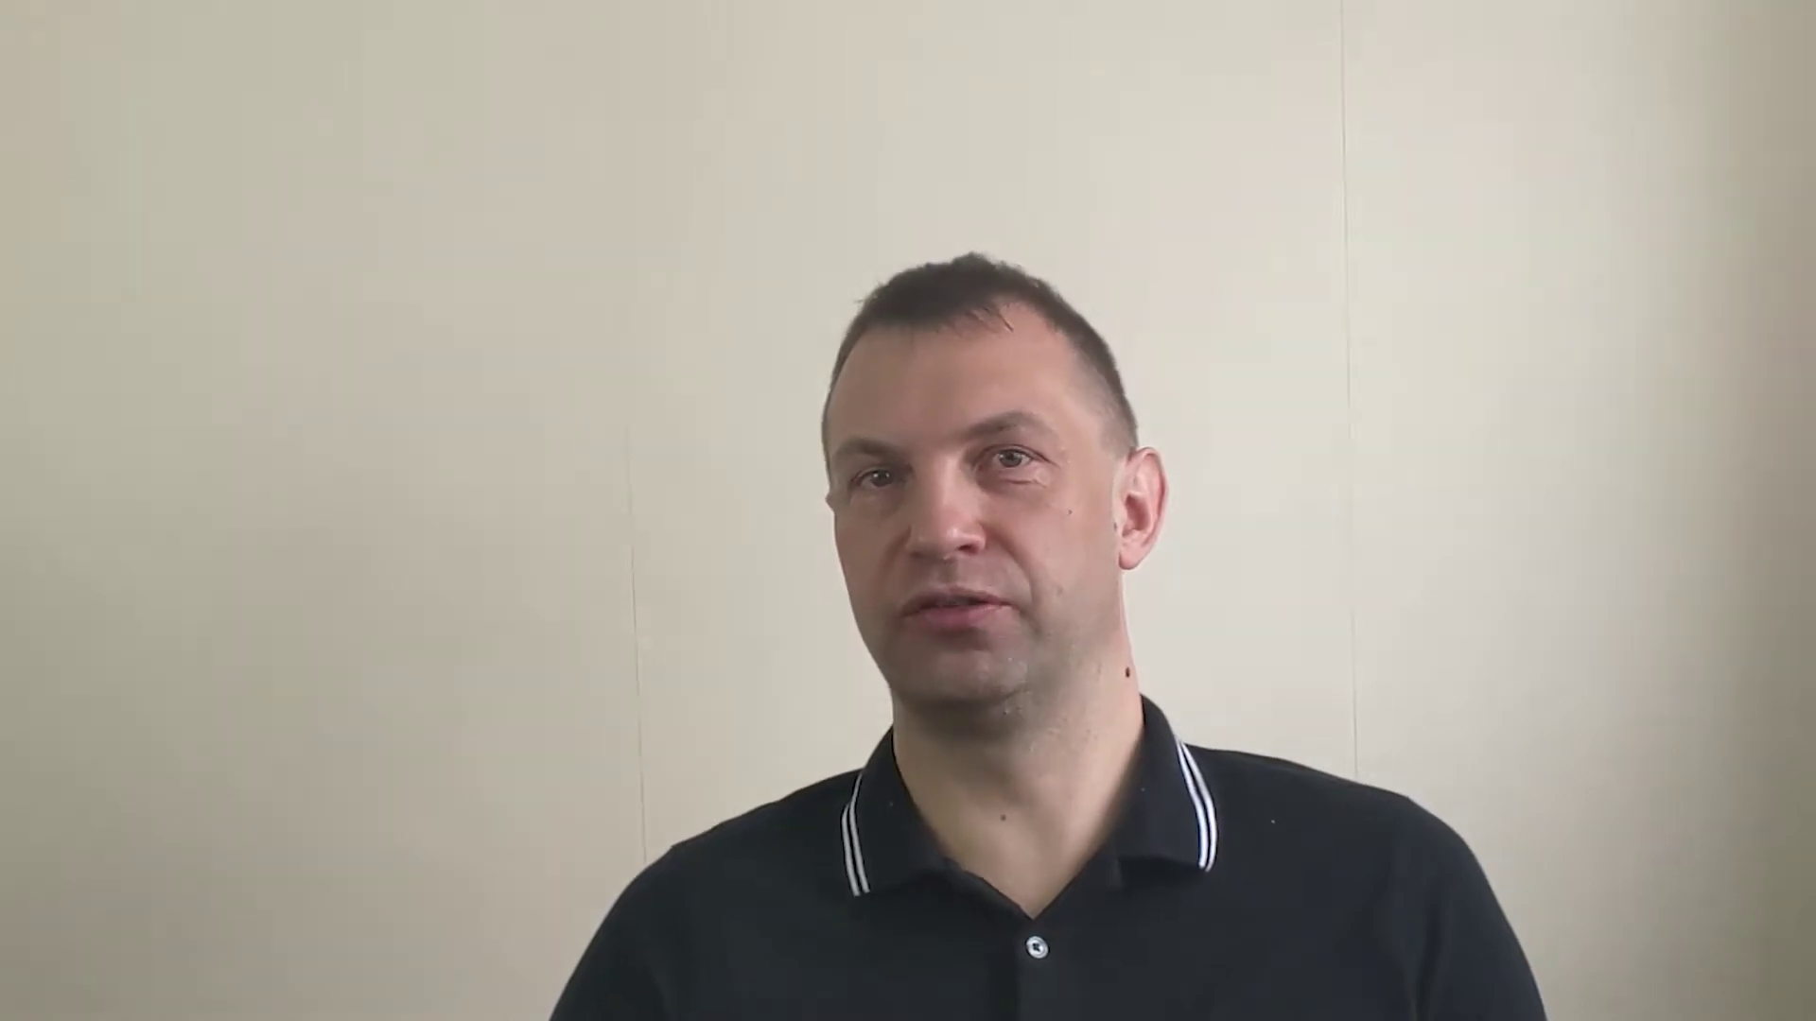
On iridaskirstukas.com, submit the templates signup with first name and email, and copy the share link.
{"action": "type", "text": "iridaskirstukas.com"}
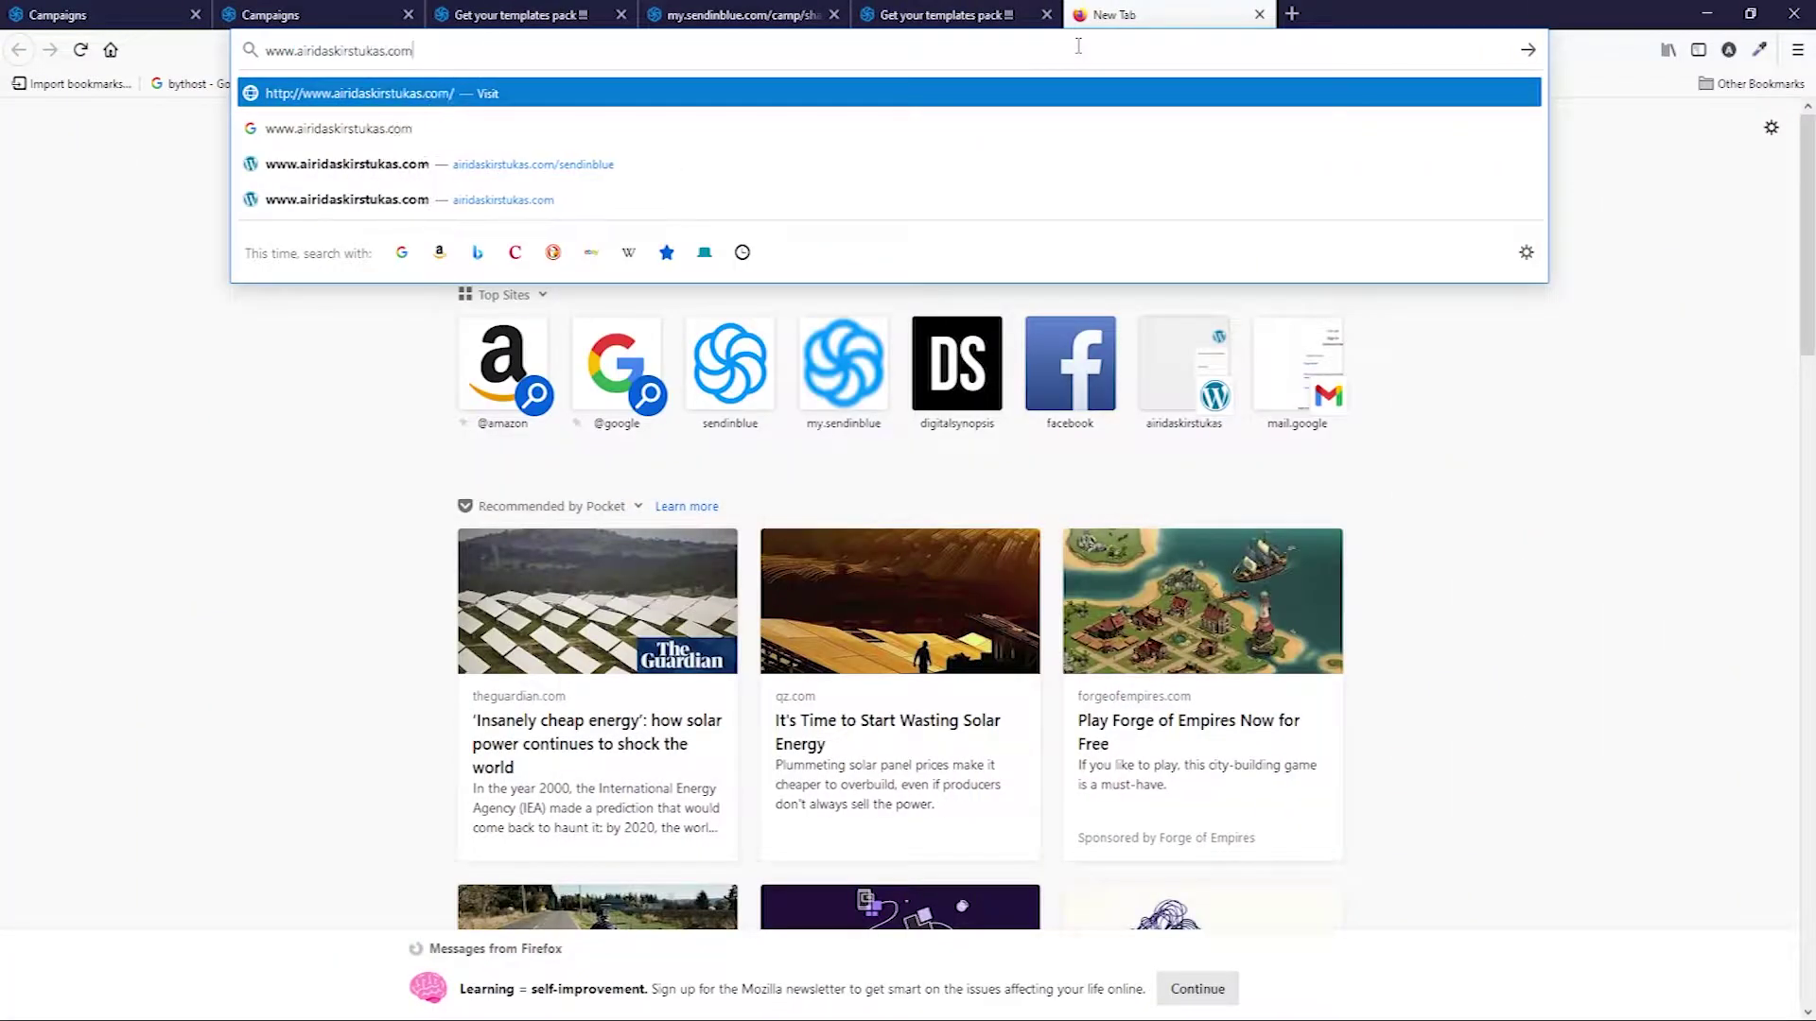
{"action": "key", "text": "Return"}
{"action": "mouse_move", "coordinate": [1608, 161]}
{"action": "left_click", "coordinate": [1624, 233]}
{"action": "left_click", "coordinate": [1244, 752]}
{"action": "type", "text": "Airidas"}
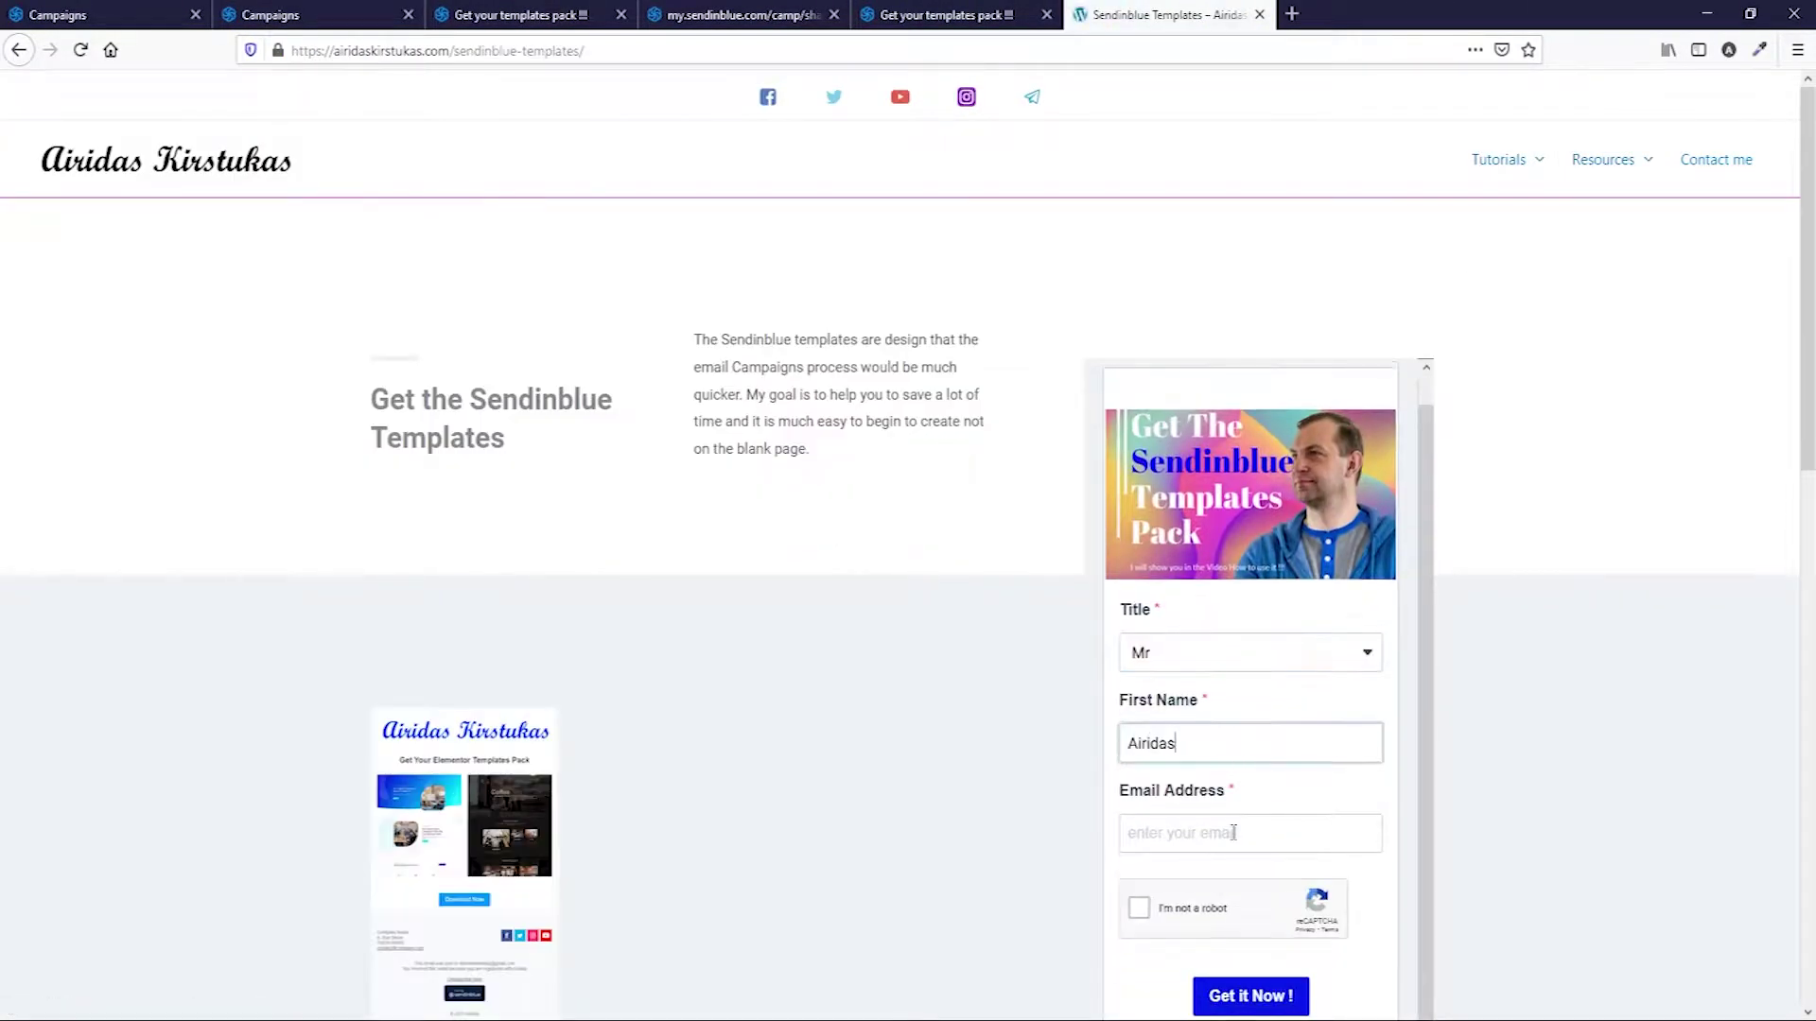
{"action": "left_click", "coordinate": [1233, 832]}
{"action": "scroll", "coordinate": [1233, 832], "scroll_direction": "down", "scroll_amount": 3}
{"action": "left_click", "coordinate": [1229, 804]}
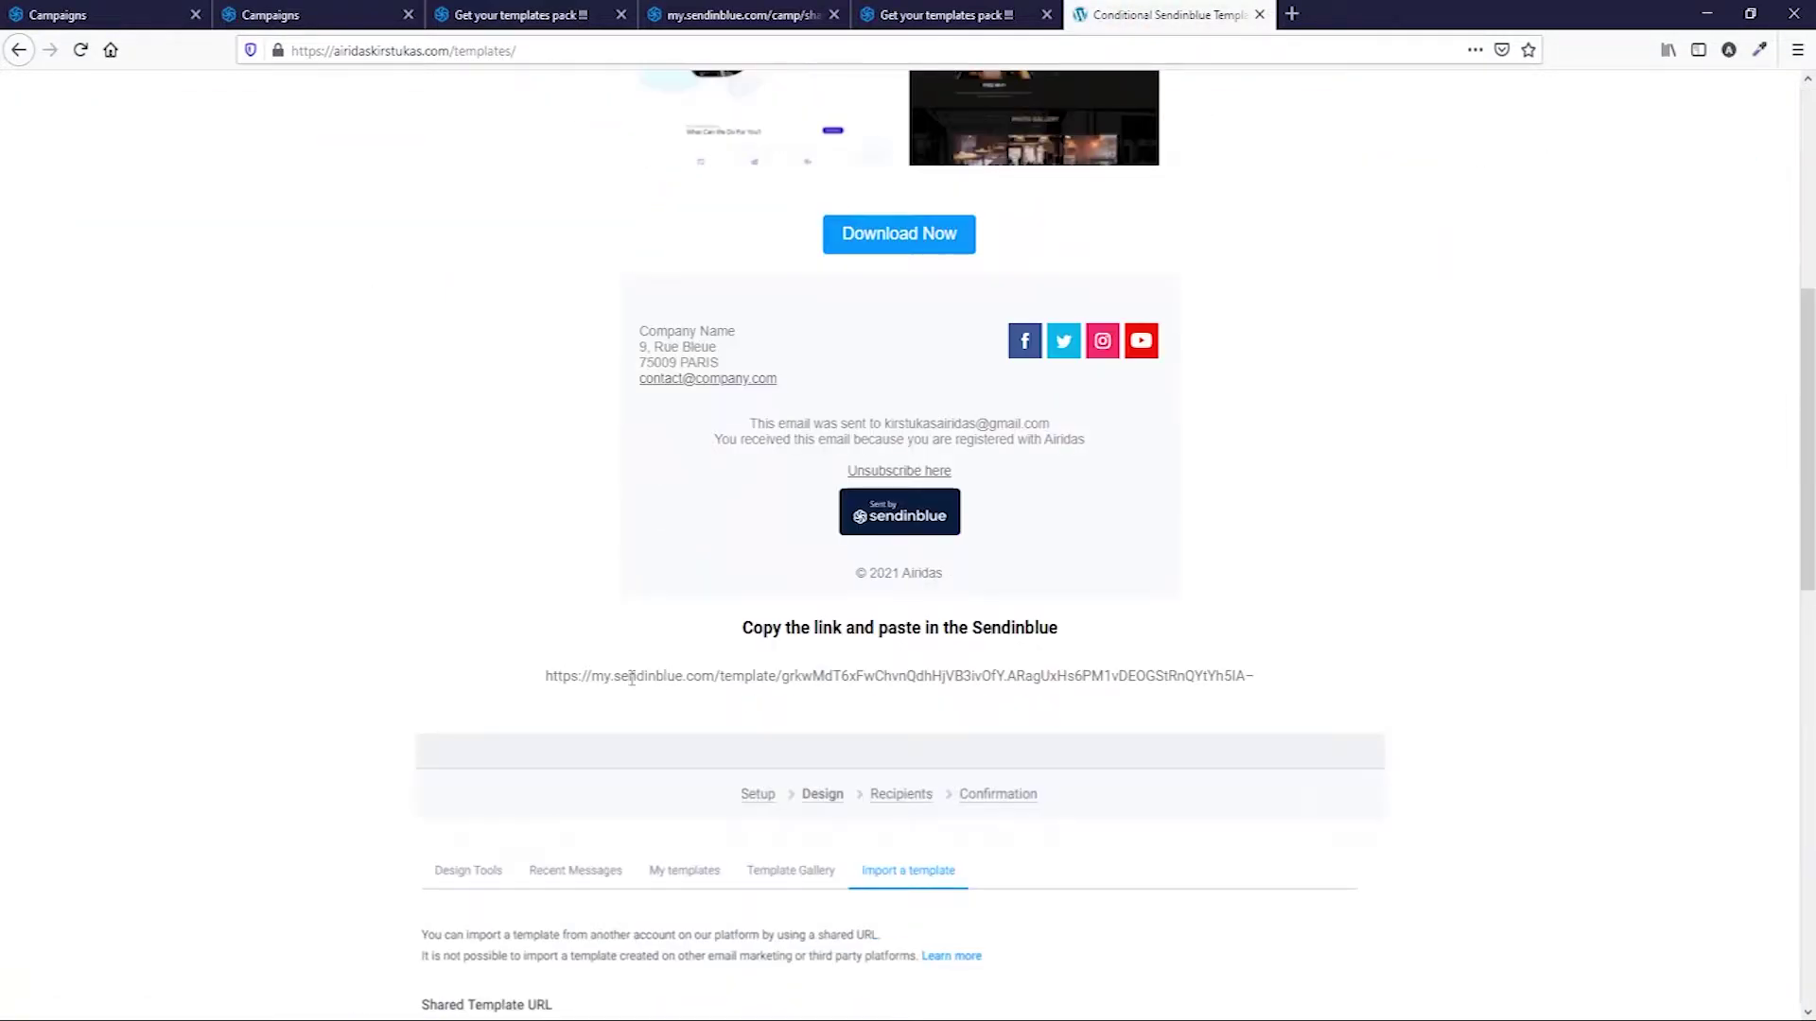
{"action": "left_click_drag", "start_coordinate": [545, 675], "coordinate": [1264, 678]}
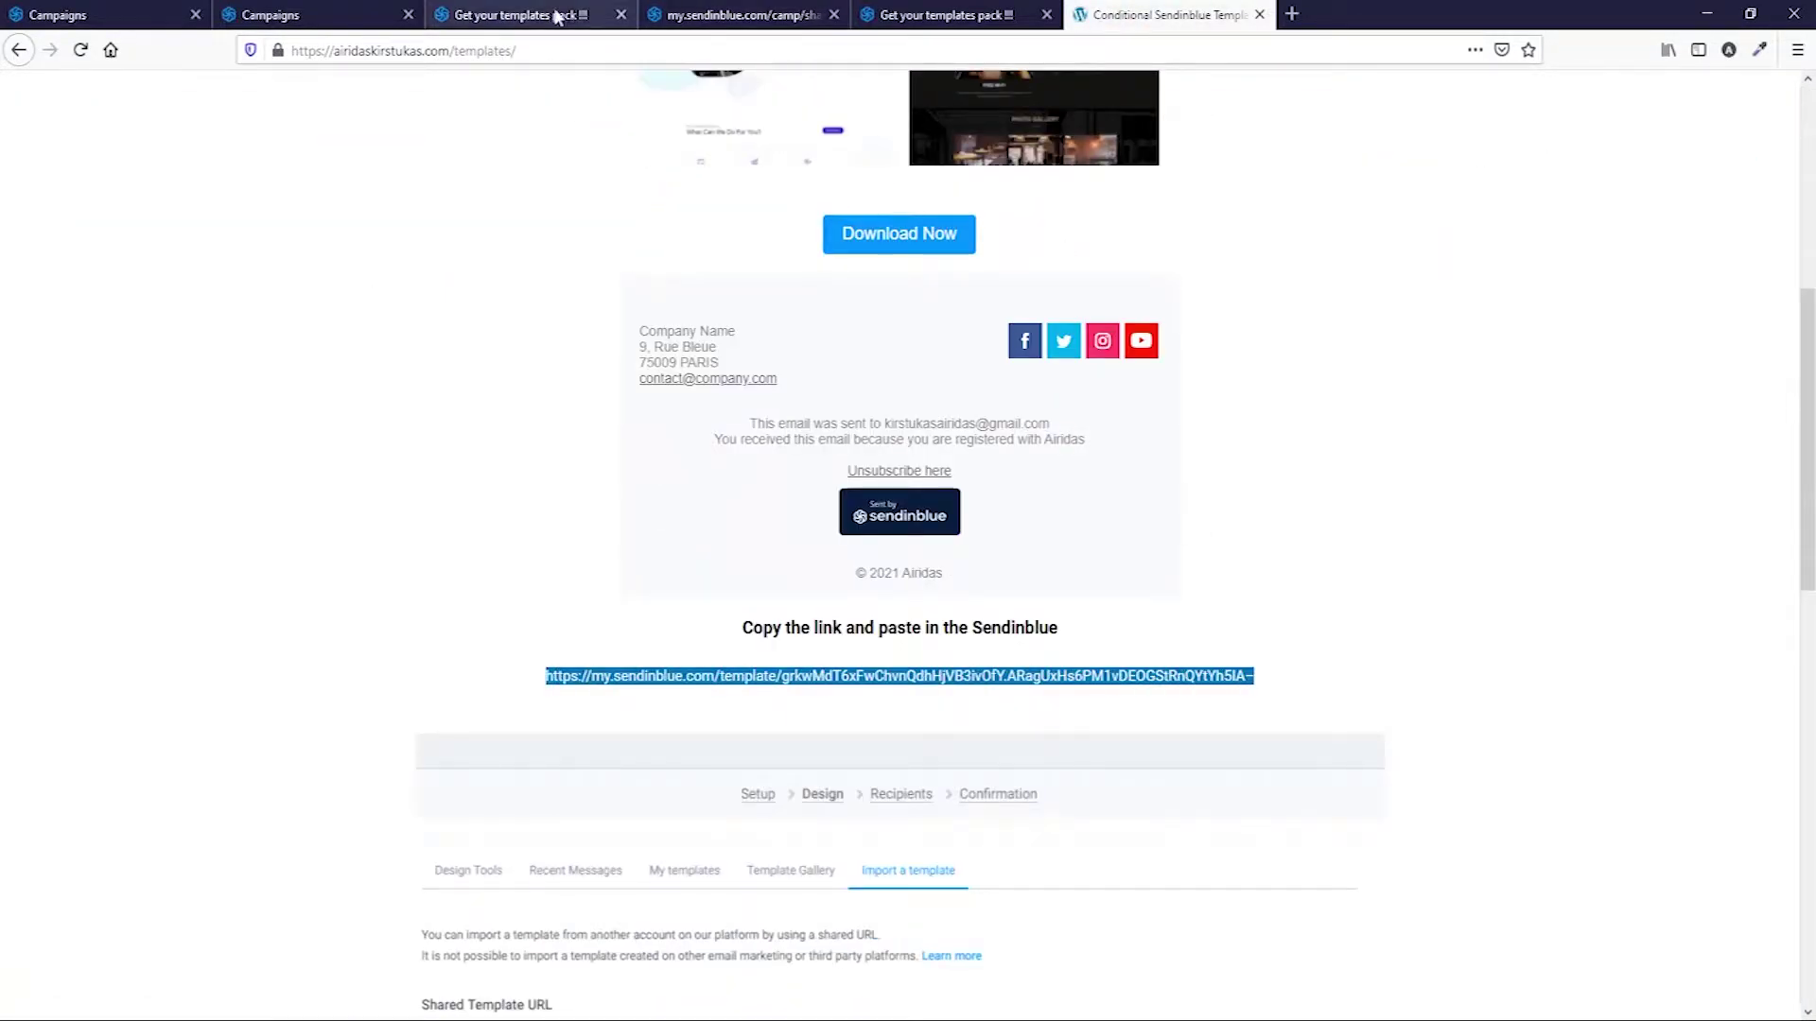
Create a campaign named 'Test' and import the shared template link into its design.
{"action": "left_click", "coordinate": [298, 14]}
{"action": "left_click", "coordinate": [1682, 193]}
{"action": "left_click", "coordinate": [478, 422]}
{"action": "type", "text": "E"}
{"action": "key", "text": "BackSpace"}
{"action": "type", "text": "Test"}
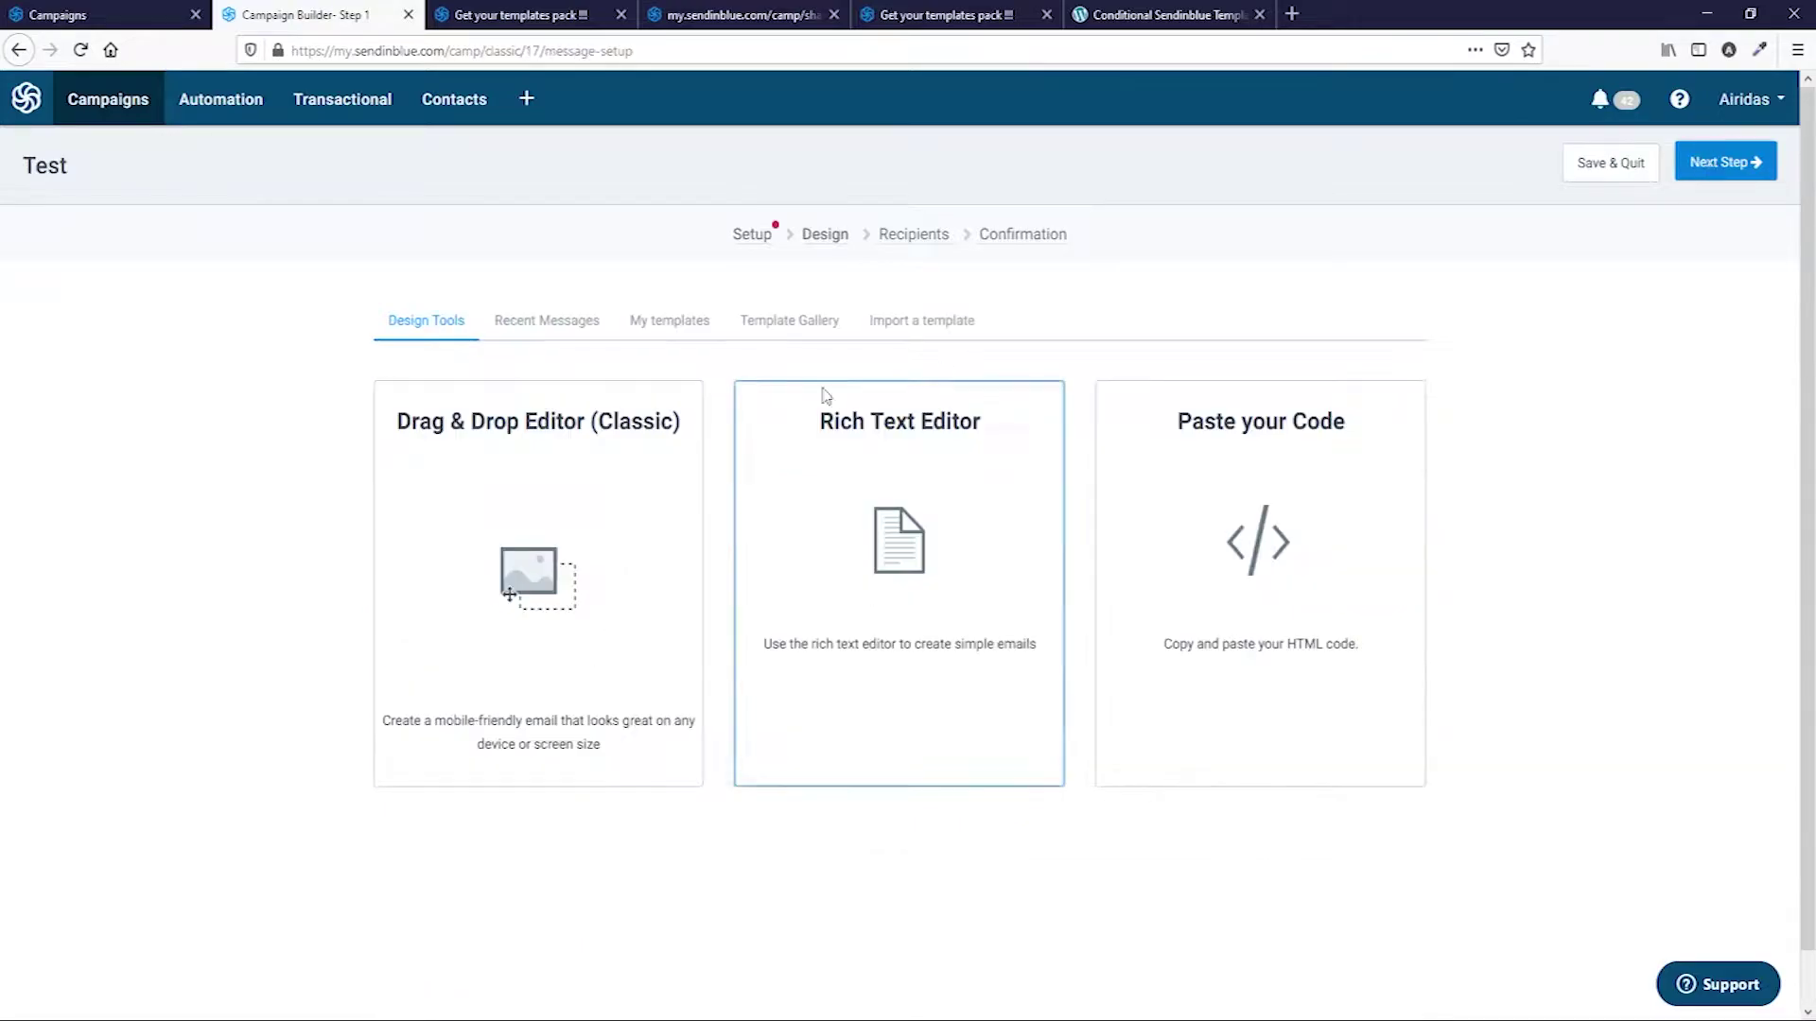
{"action": "left_click", "coordinate": [1030, 316]}
{"action": "key", "text": "ctrl+v"}
{"action": "left_click", "coordinate": [1390, 509]}
{"action": "scroll", "coordinate": [1120, 688], "scroll_direction": "down", "scroll_amount": 1}
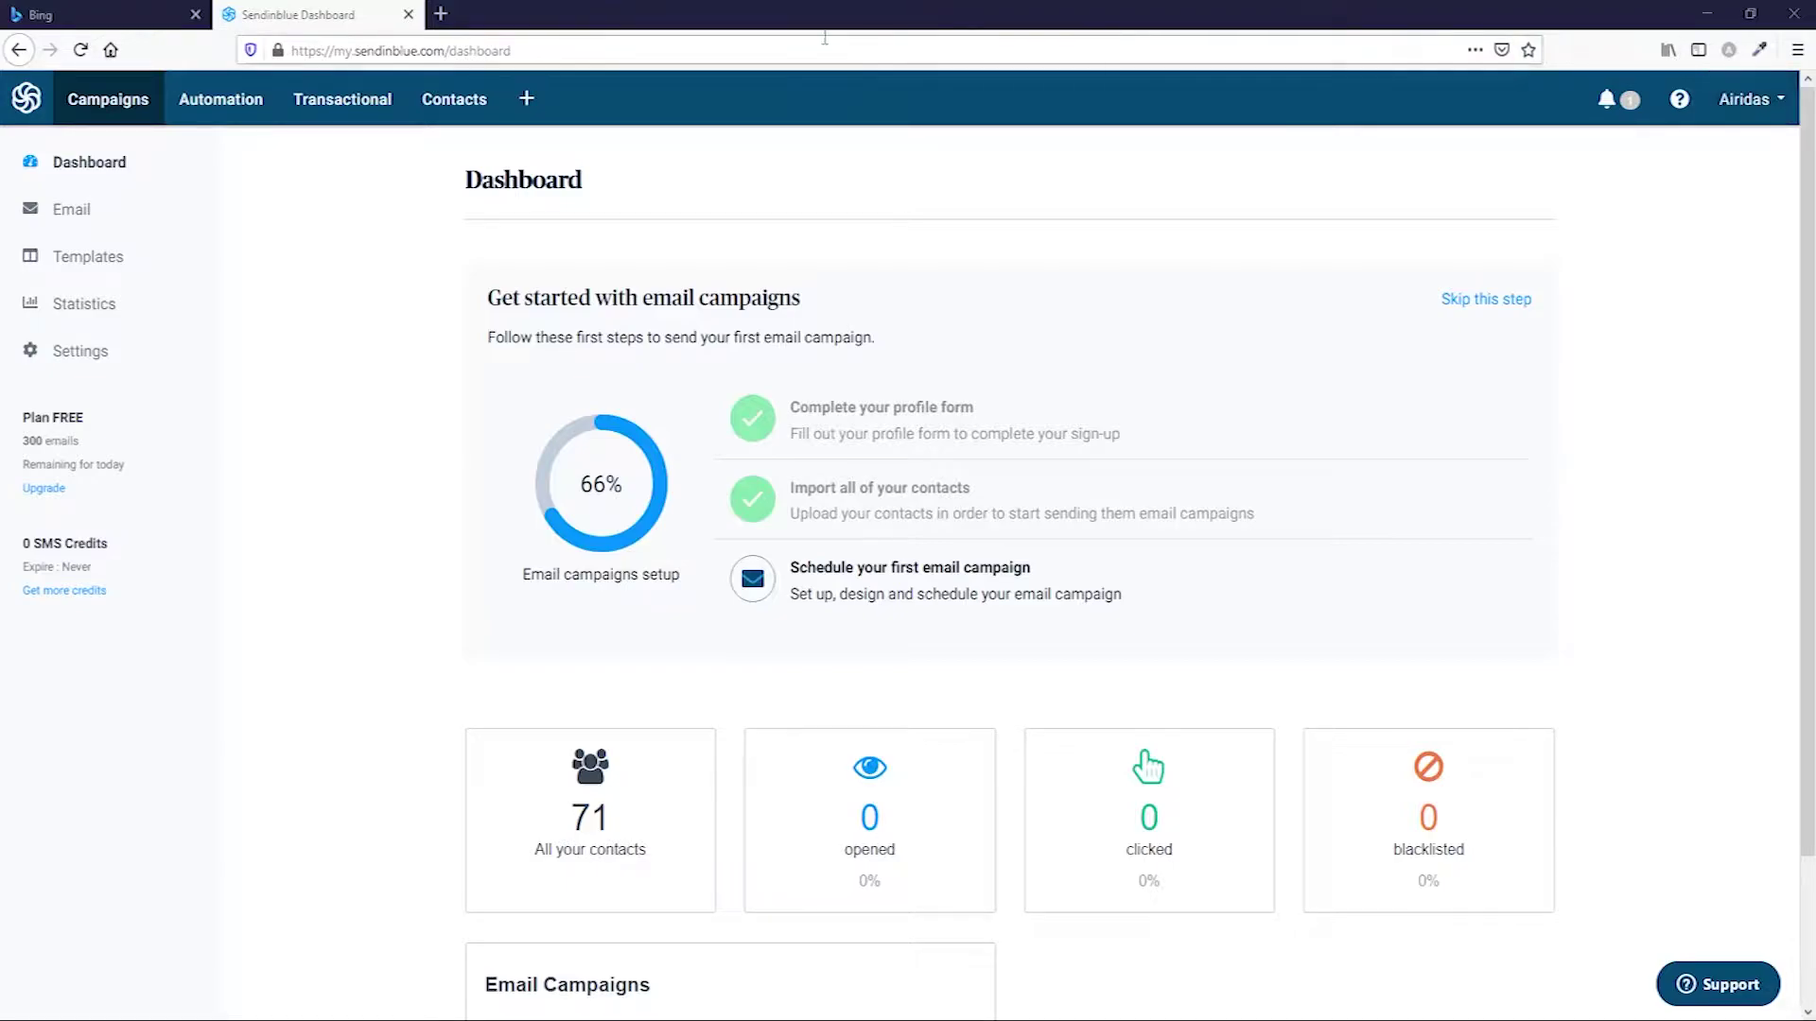
Browse the contact lists, view the Test list's single contact, then go to Email campaigns.
{"action": "left_click", "coordinate": [470, 106]}
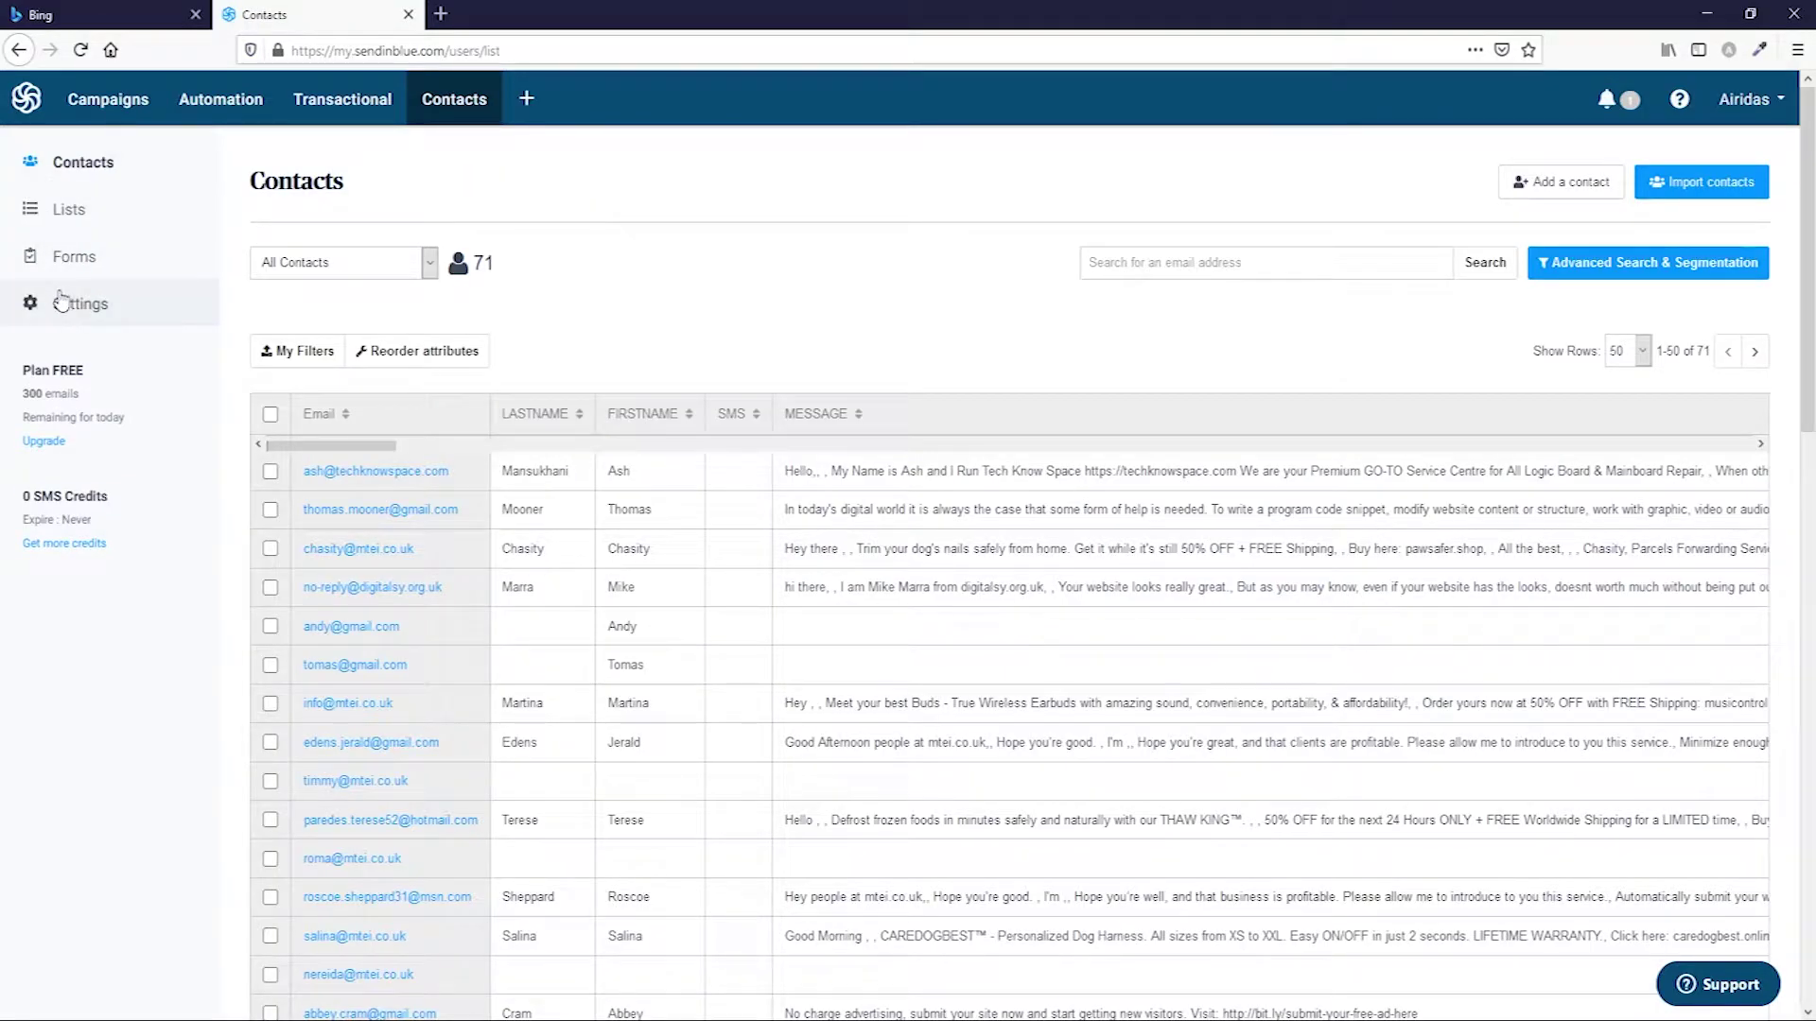
{"action": "left_click", "coordinate": [82, 224]}
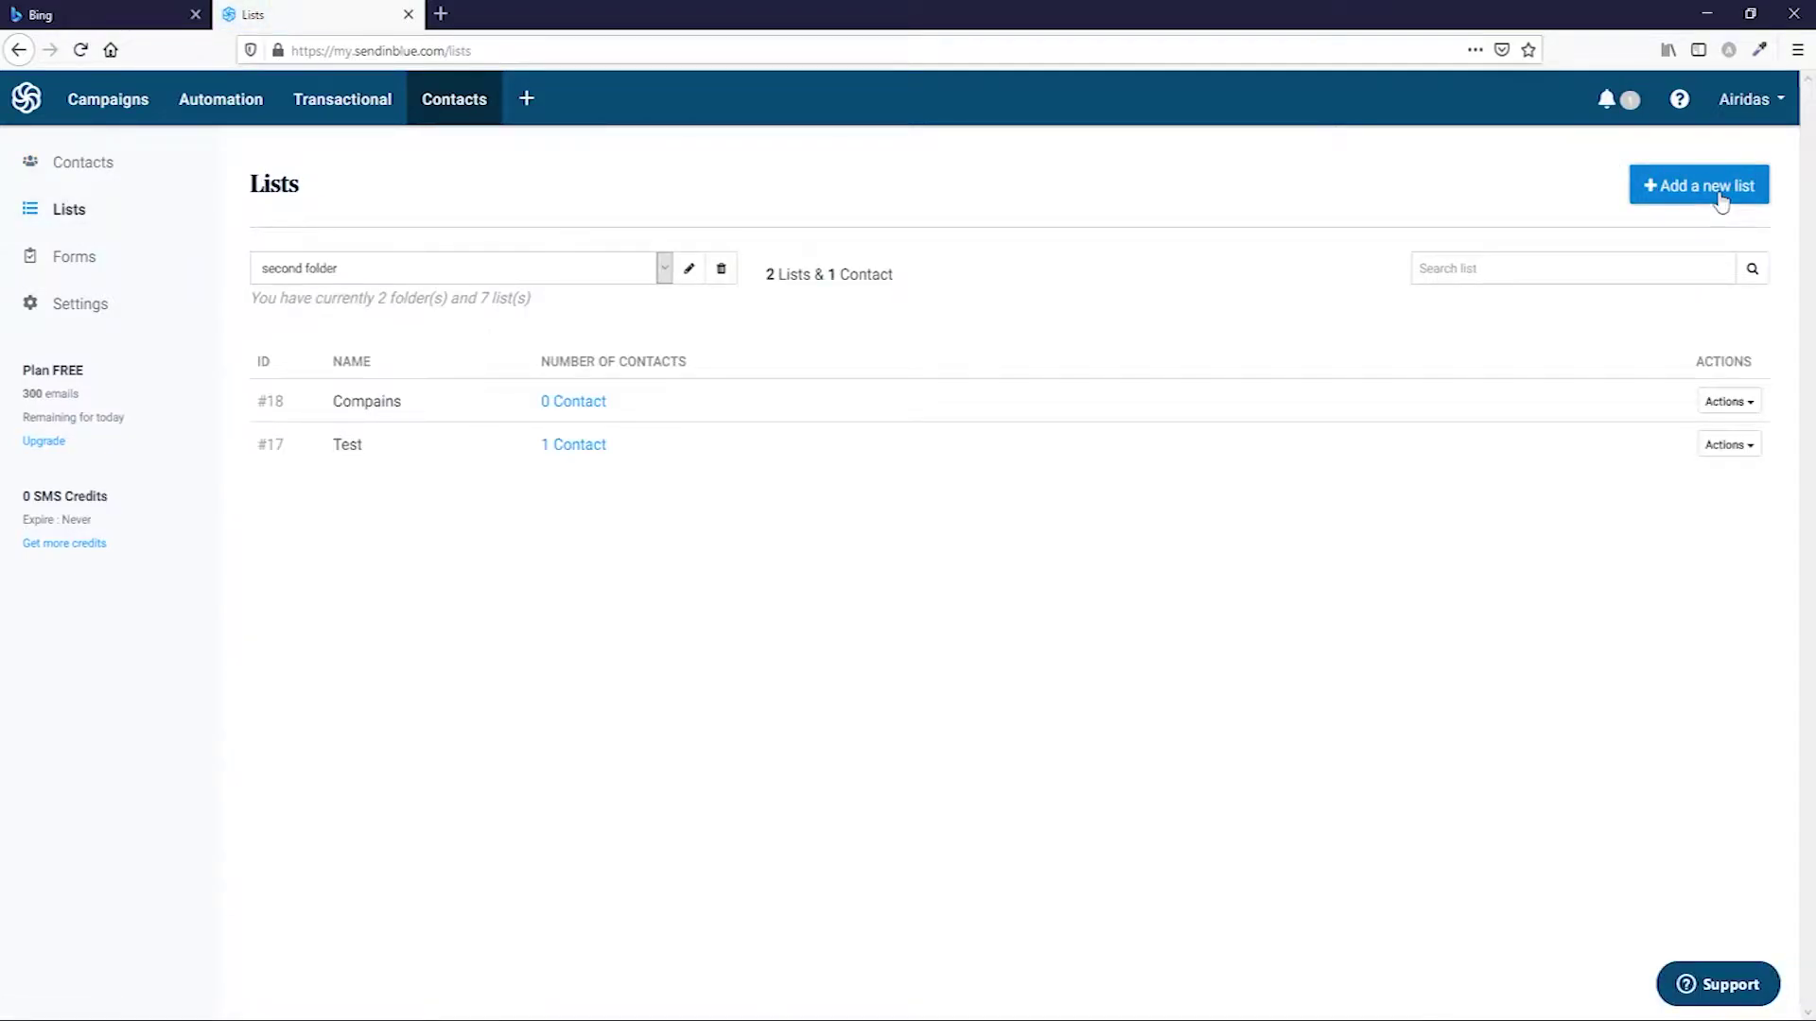
{"action": "left_click", "coordinate": [1721, 199]}
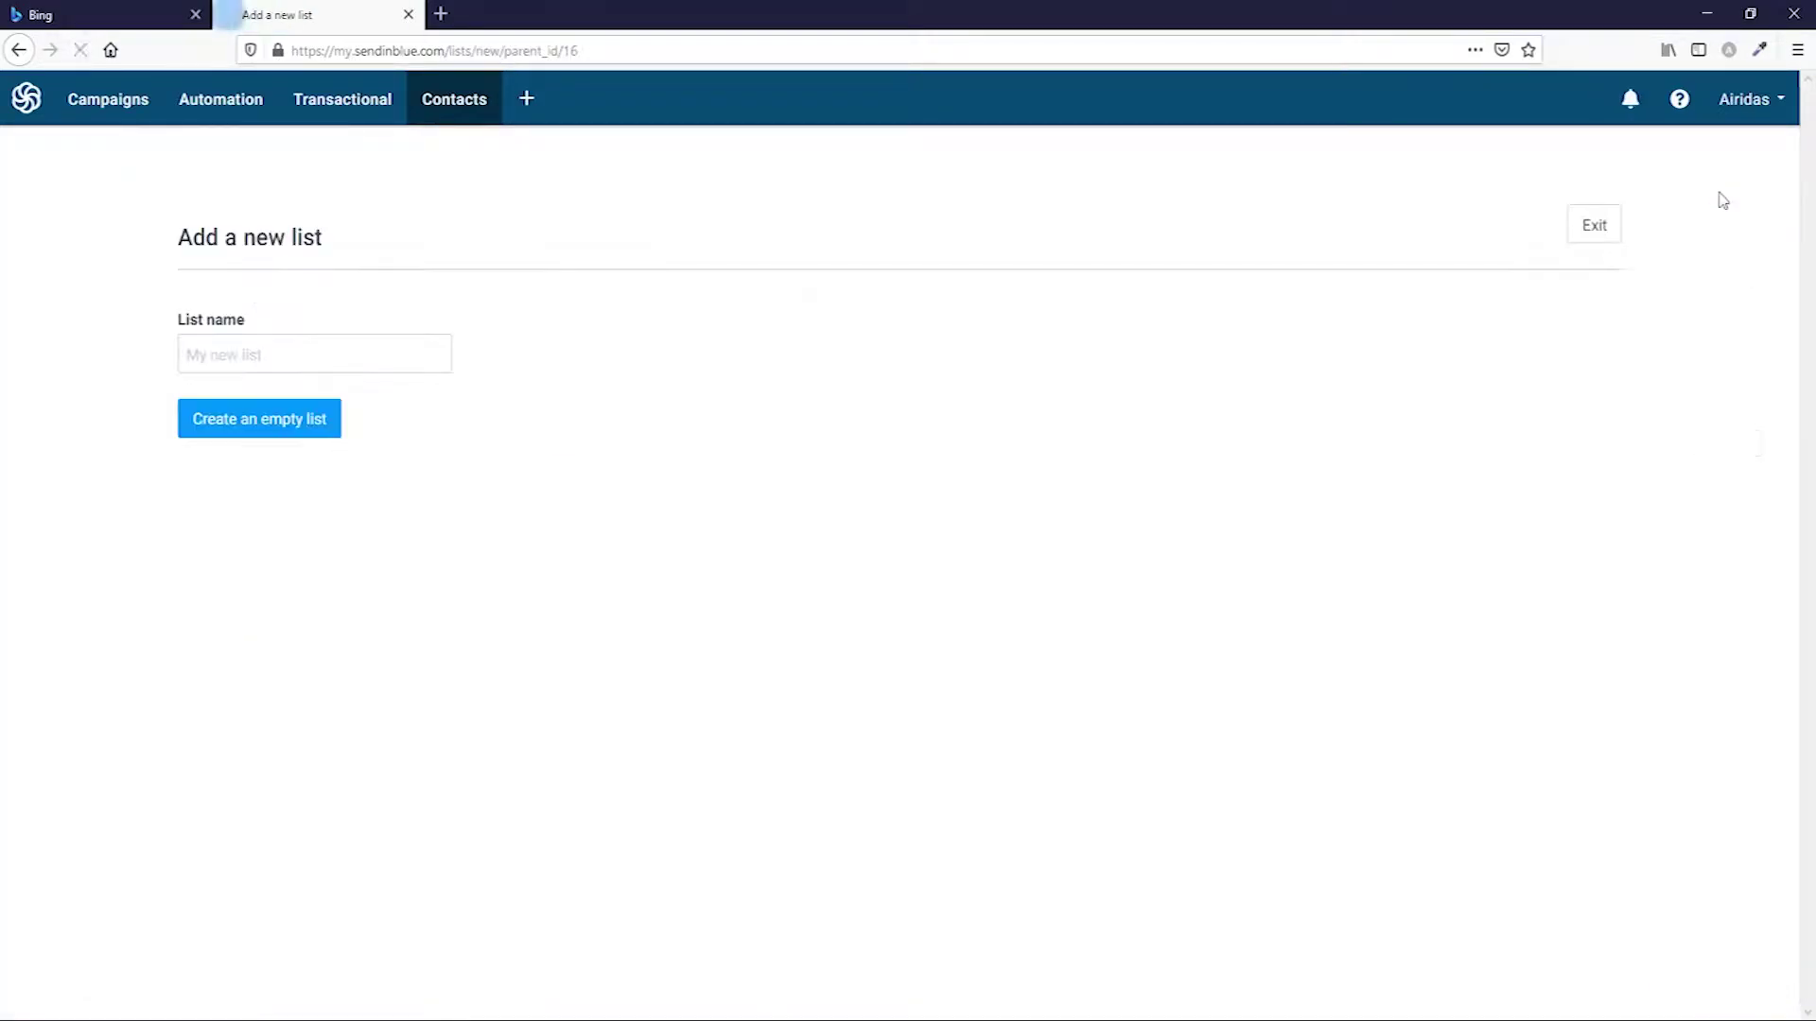
{"action": "left_click", "coordinate": [1601, 236]}
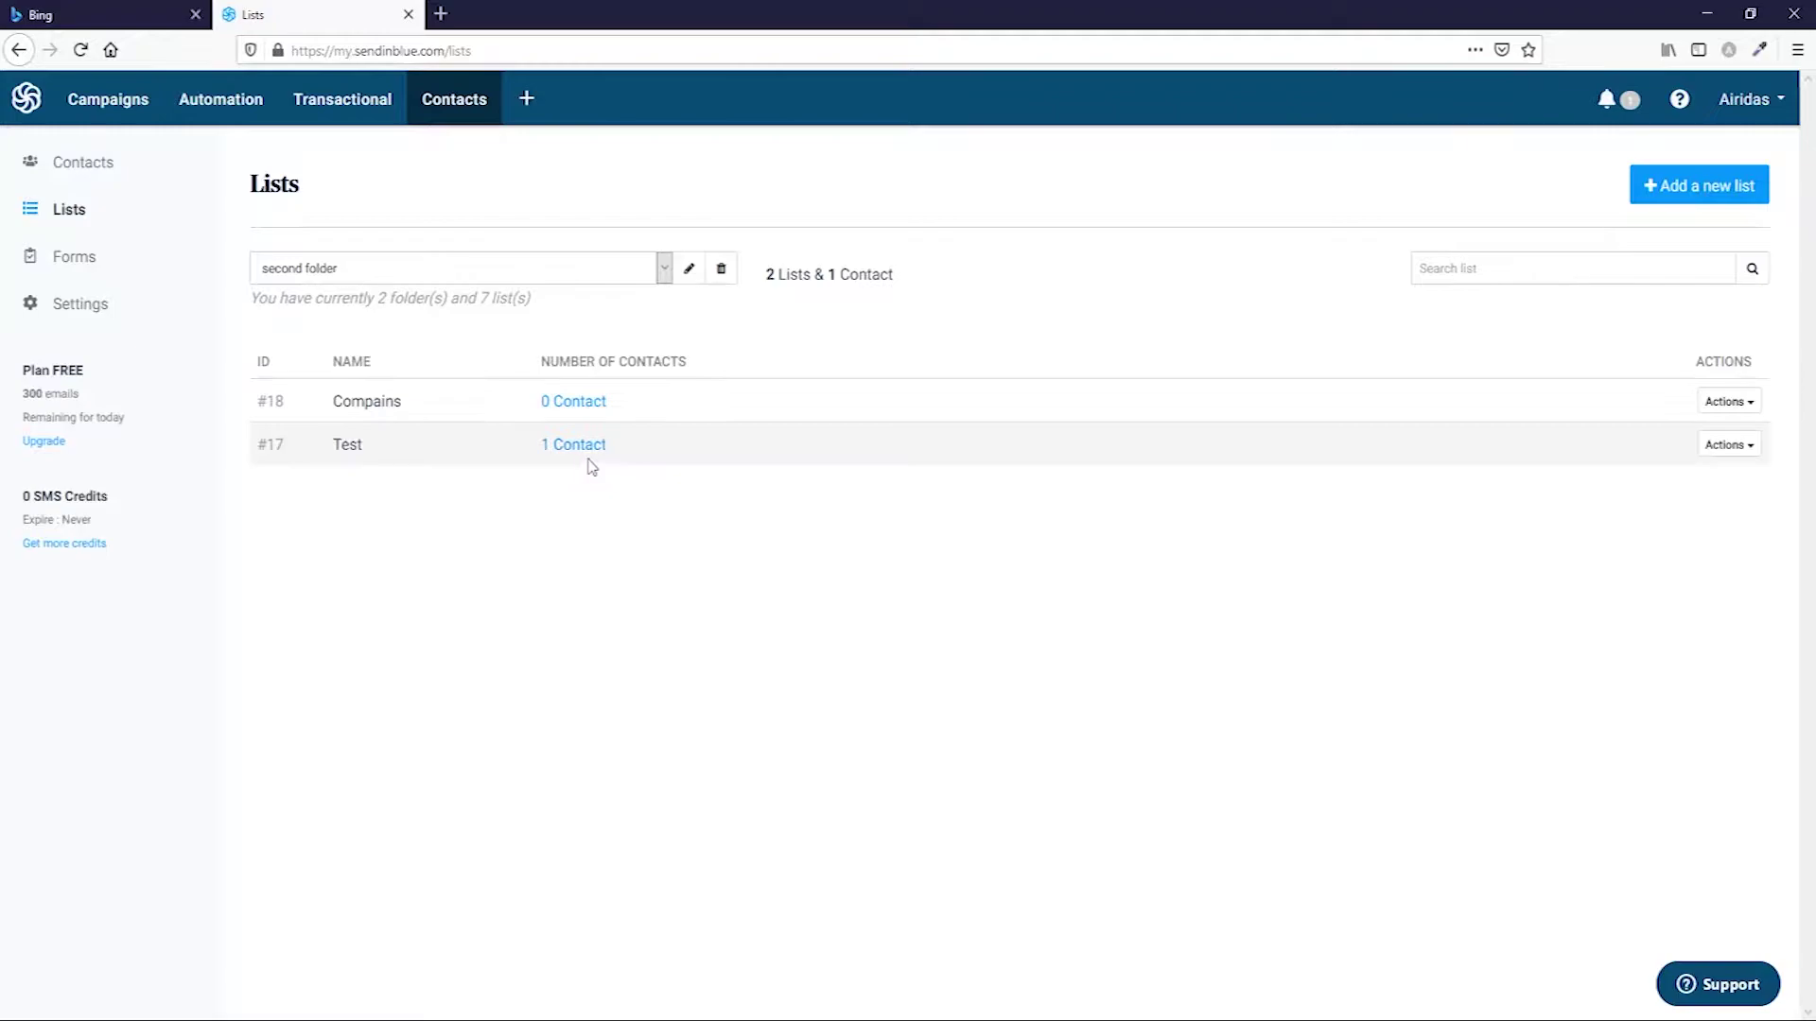
{"action": "left_click", "coordinate": [580, 446]}
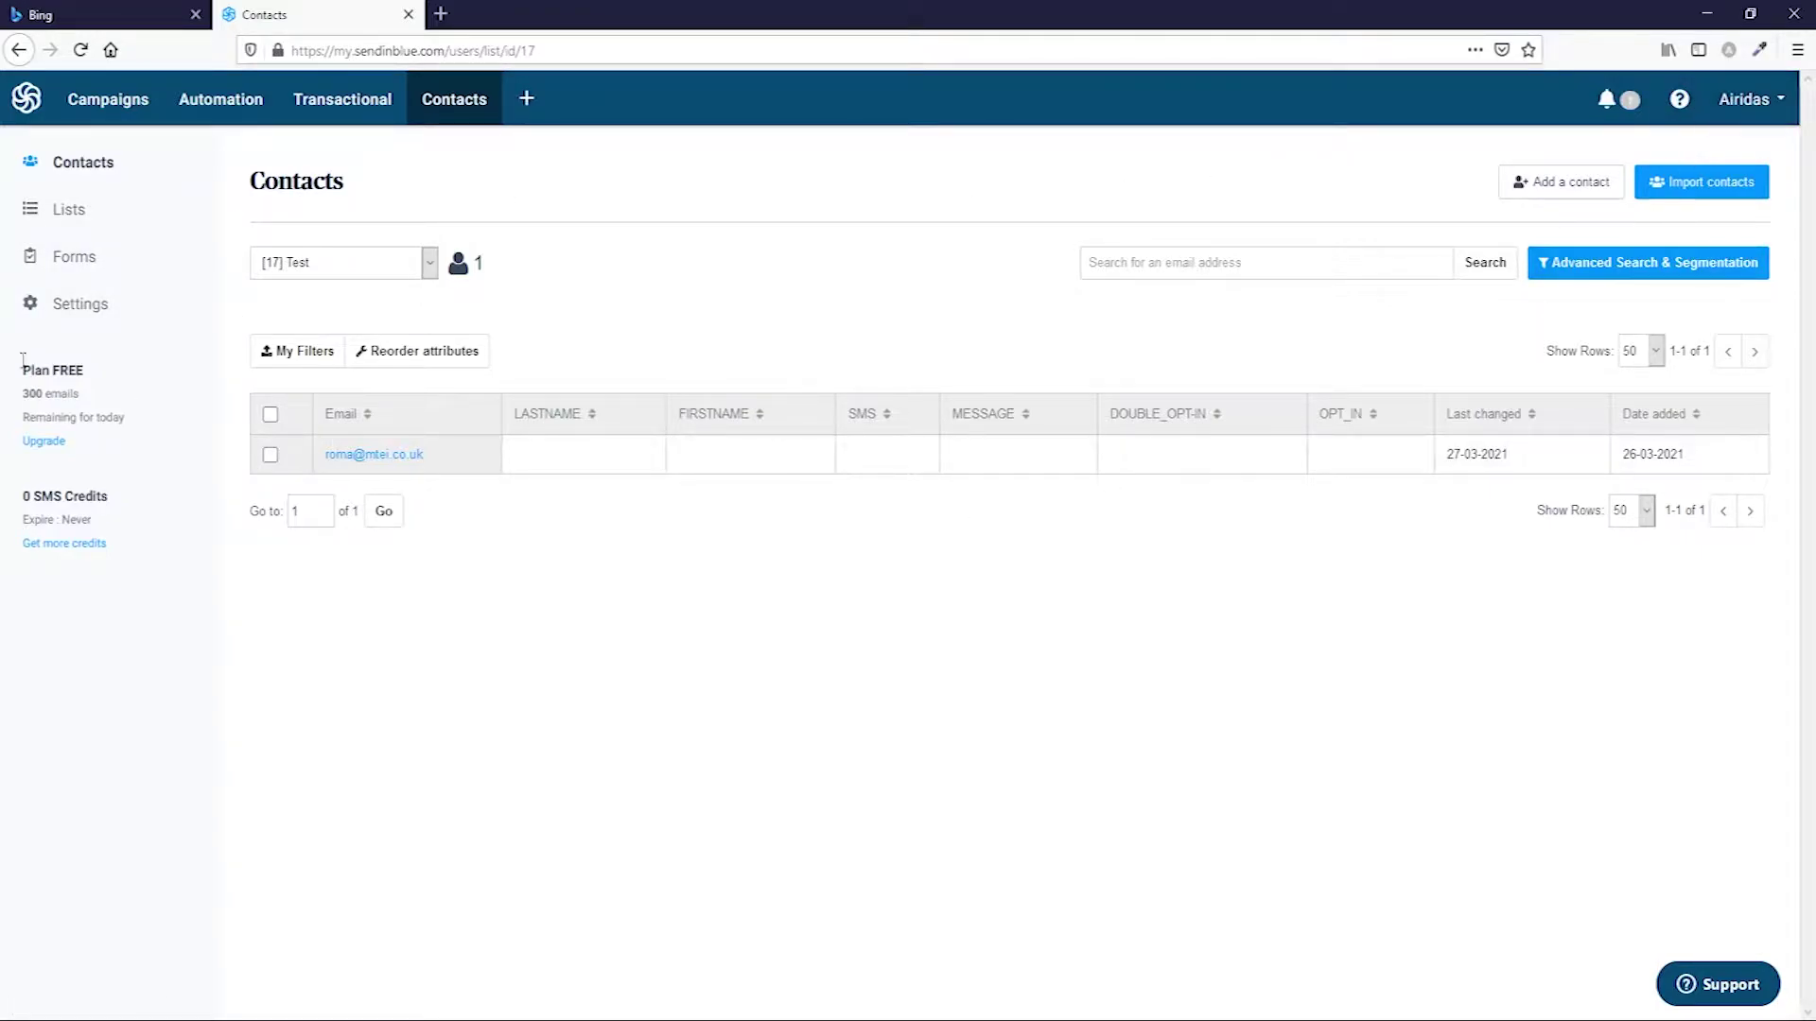
{"action": "left_click", "coordinate": [96, 104]}
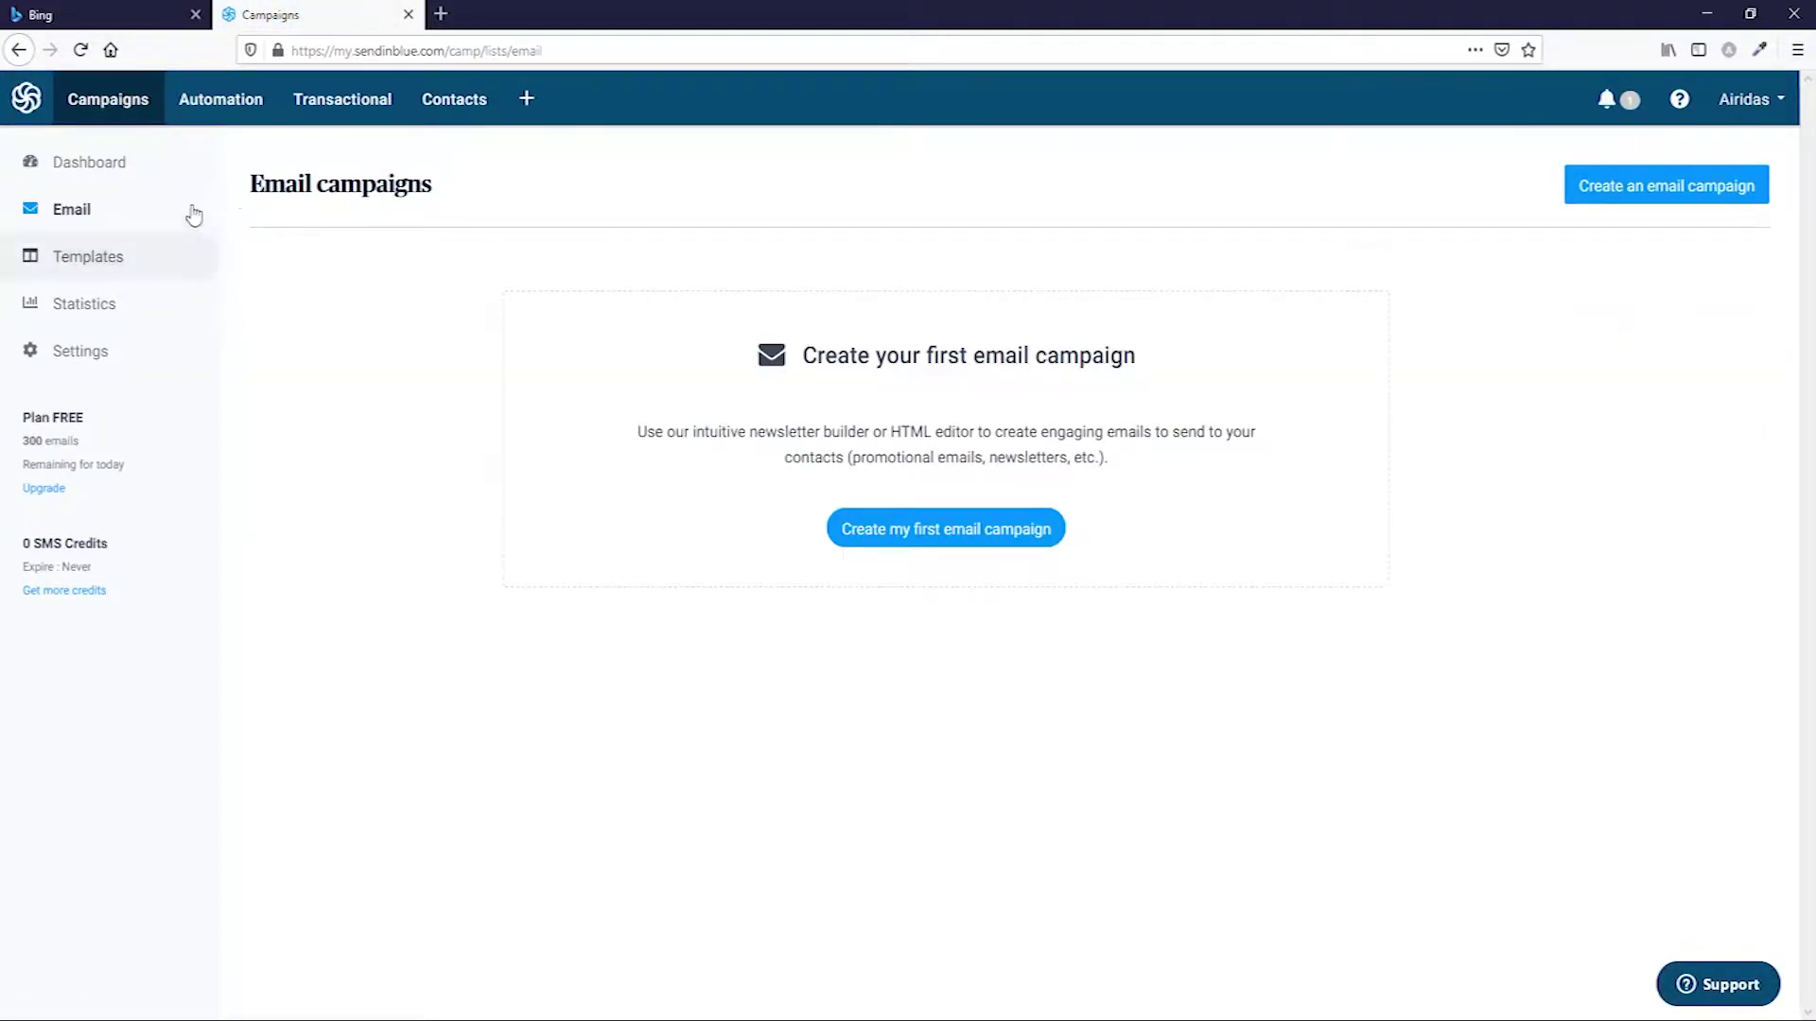
Start a new email campaign from the Sendinblue dashboard.
{"action": "left_click", "coordinate": [26, 99]}
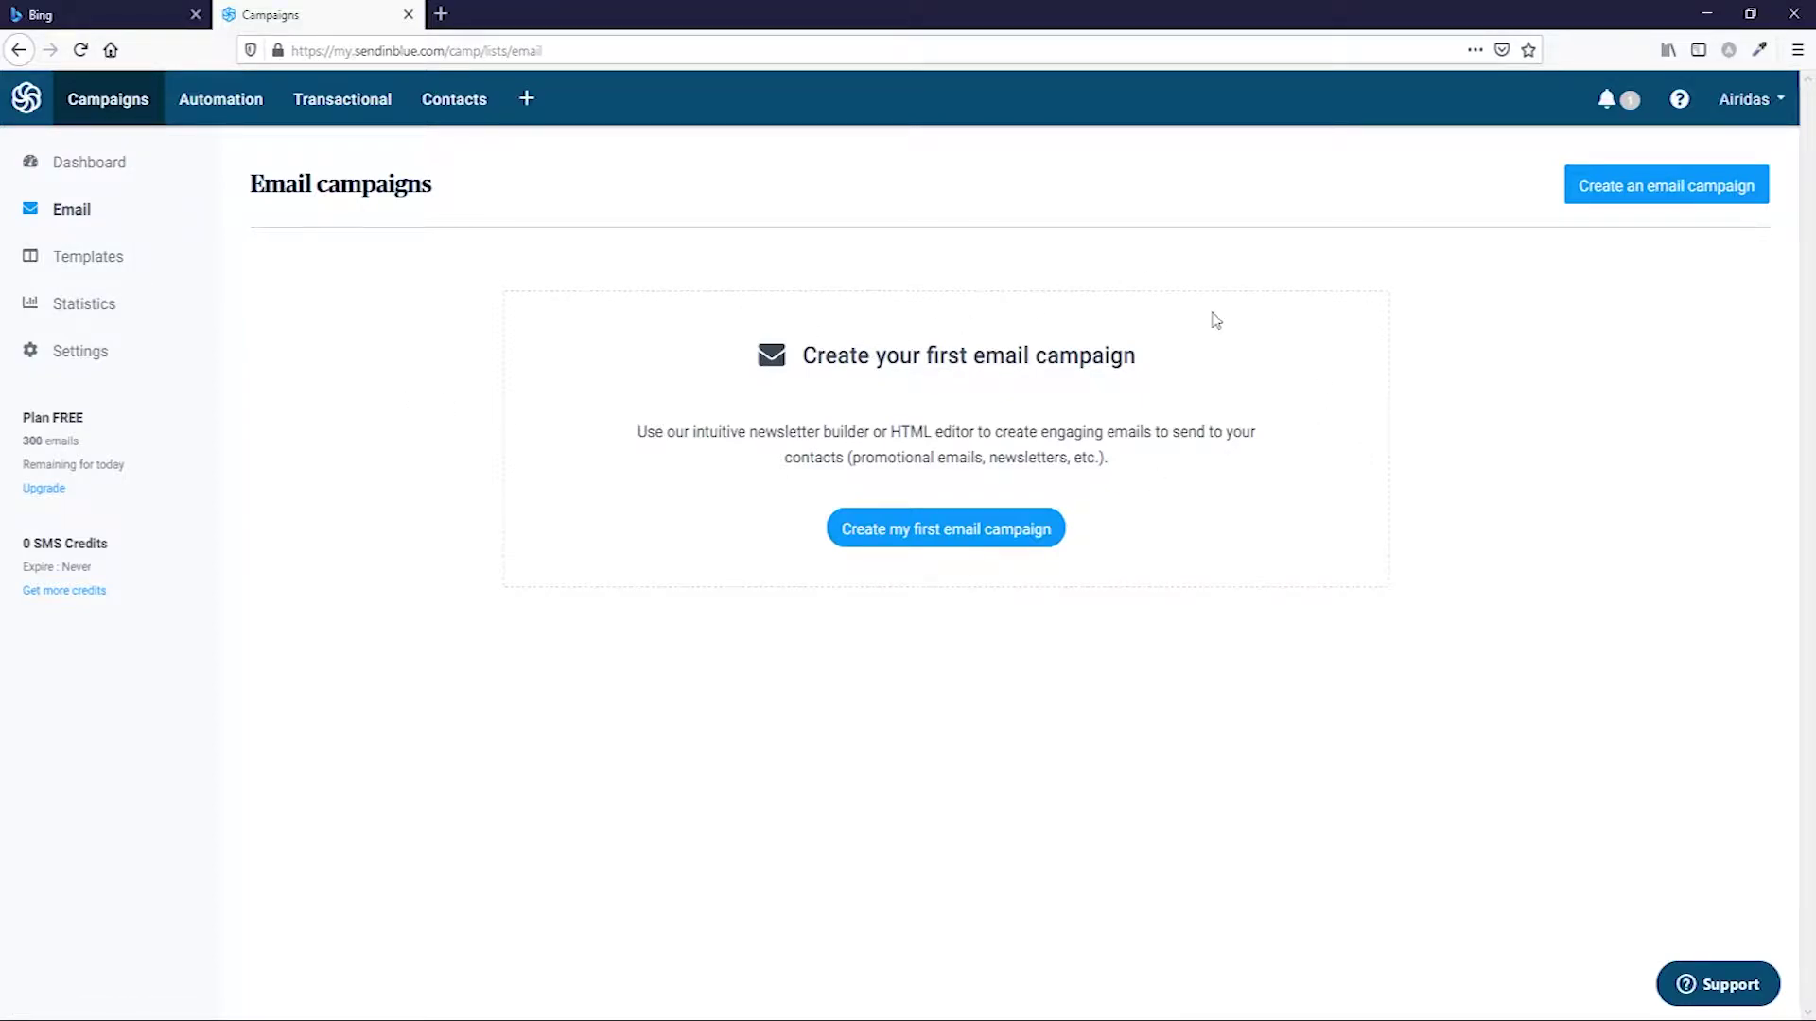
{"action": "left_click", "coordinate": [1678, 195]}
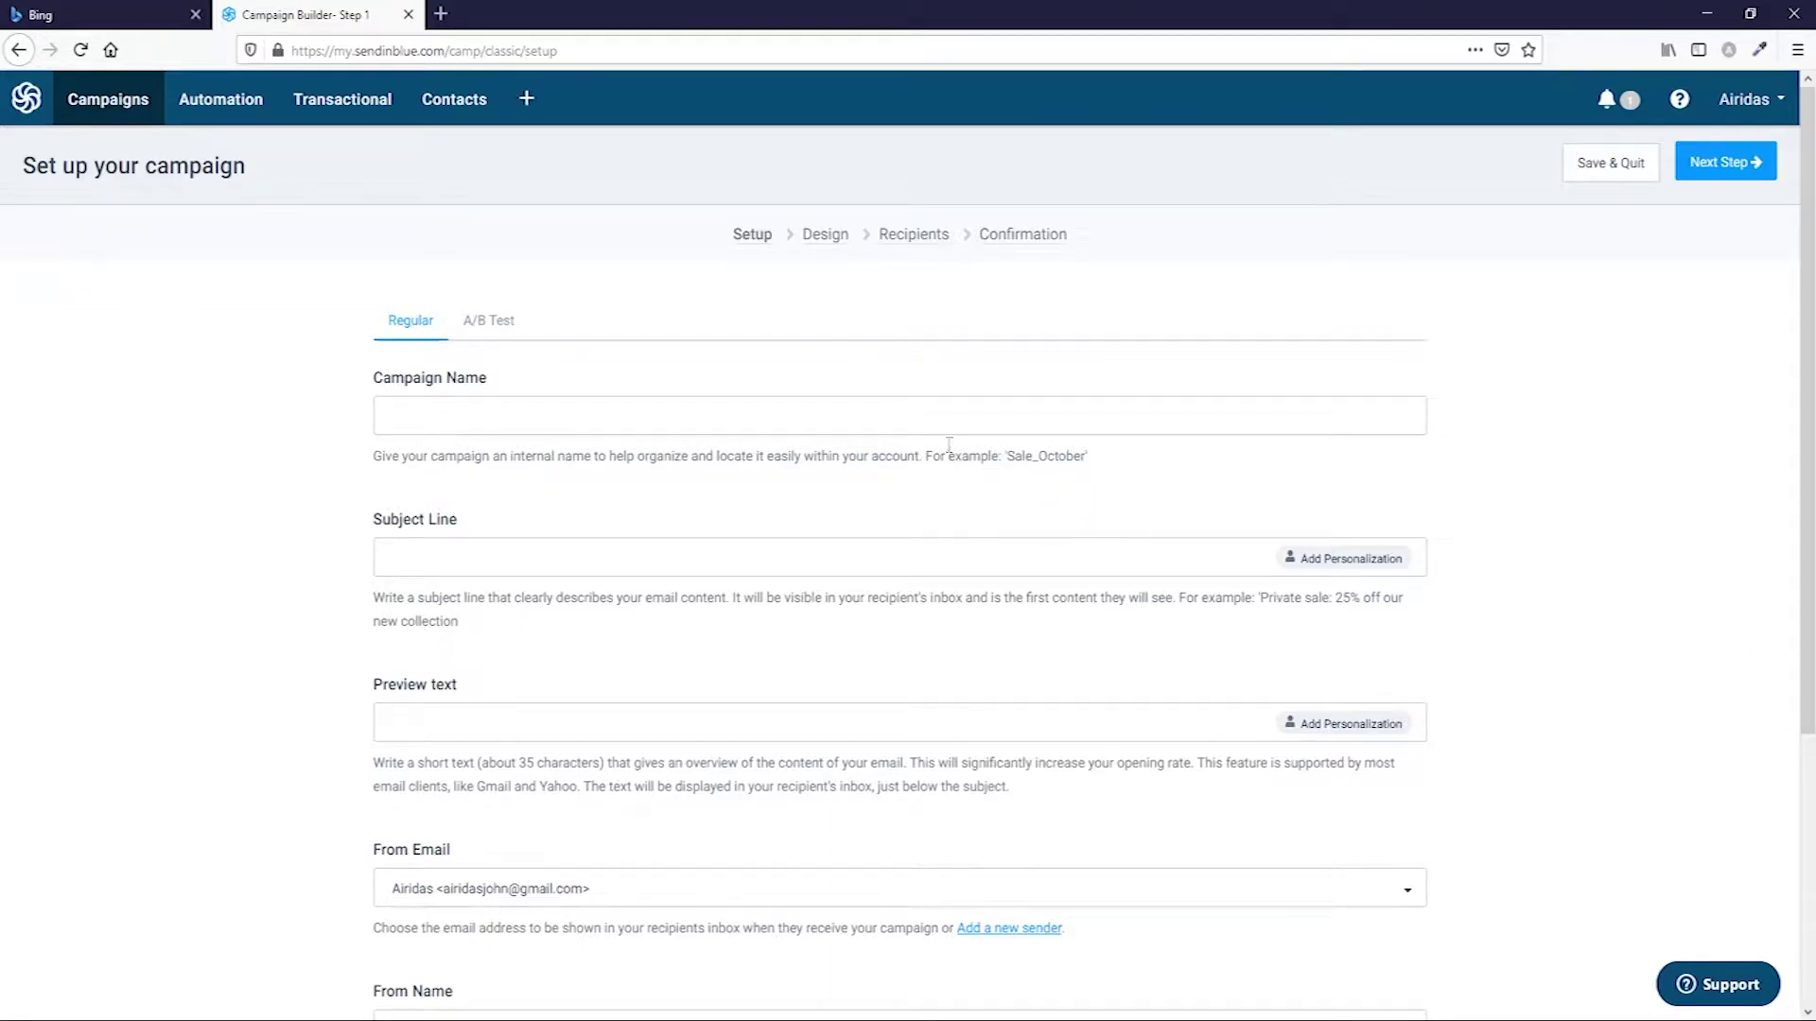
Name the campaign 'Get your templates pack' and paste 'Get your templates pack !!!' as the subject.
{"action": "left_click", "coordinate": [476, 421]}
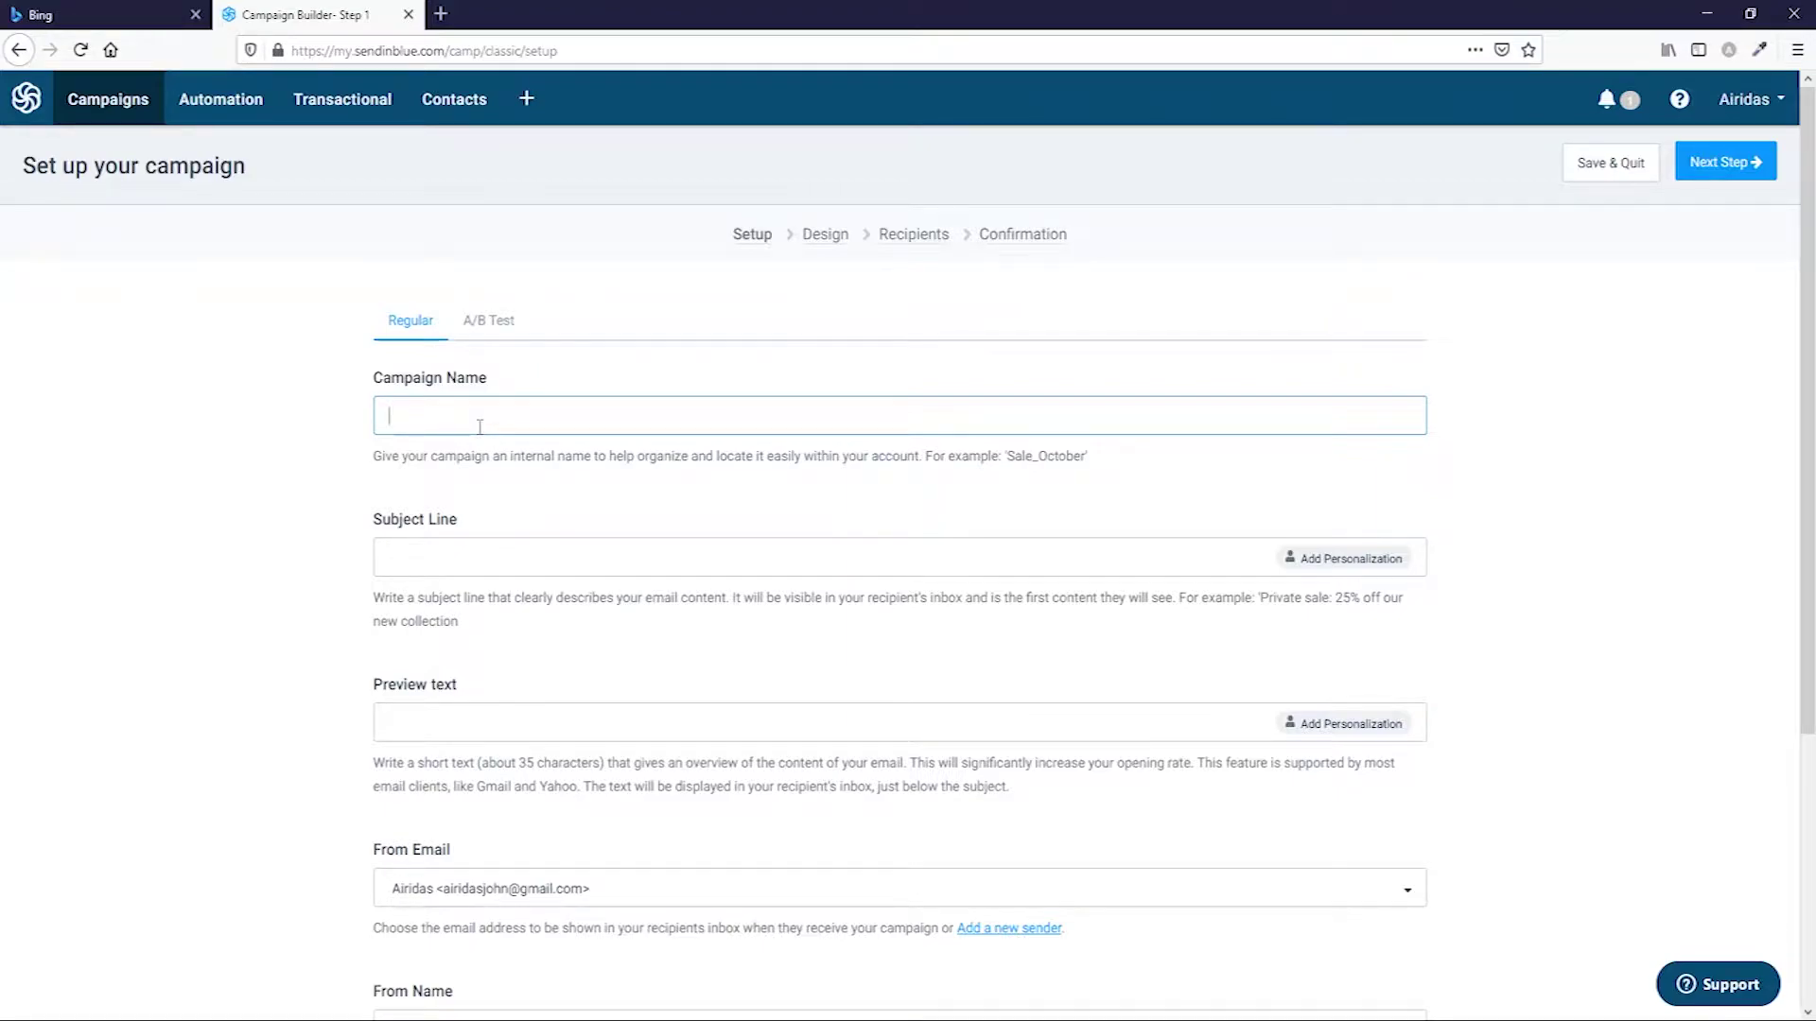
{"action": "type", "text": "Gwt your templates pack"}
{"action": "left_click", "coordinate": [449, 555]}
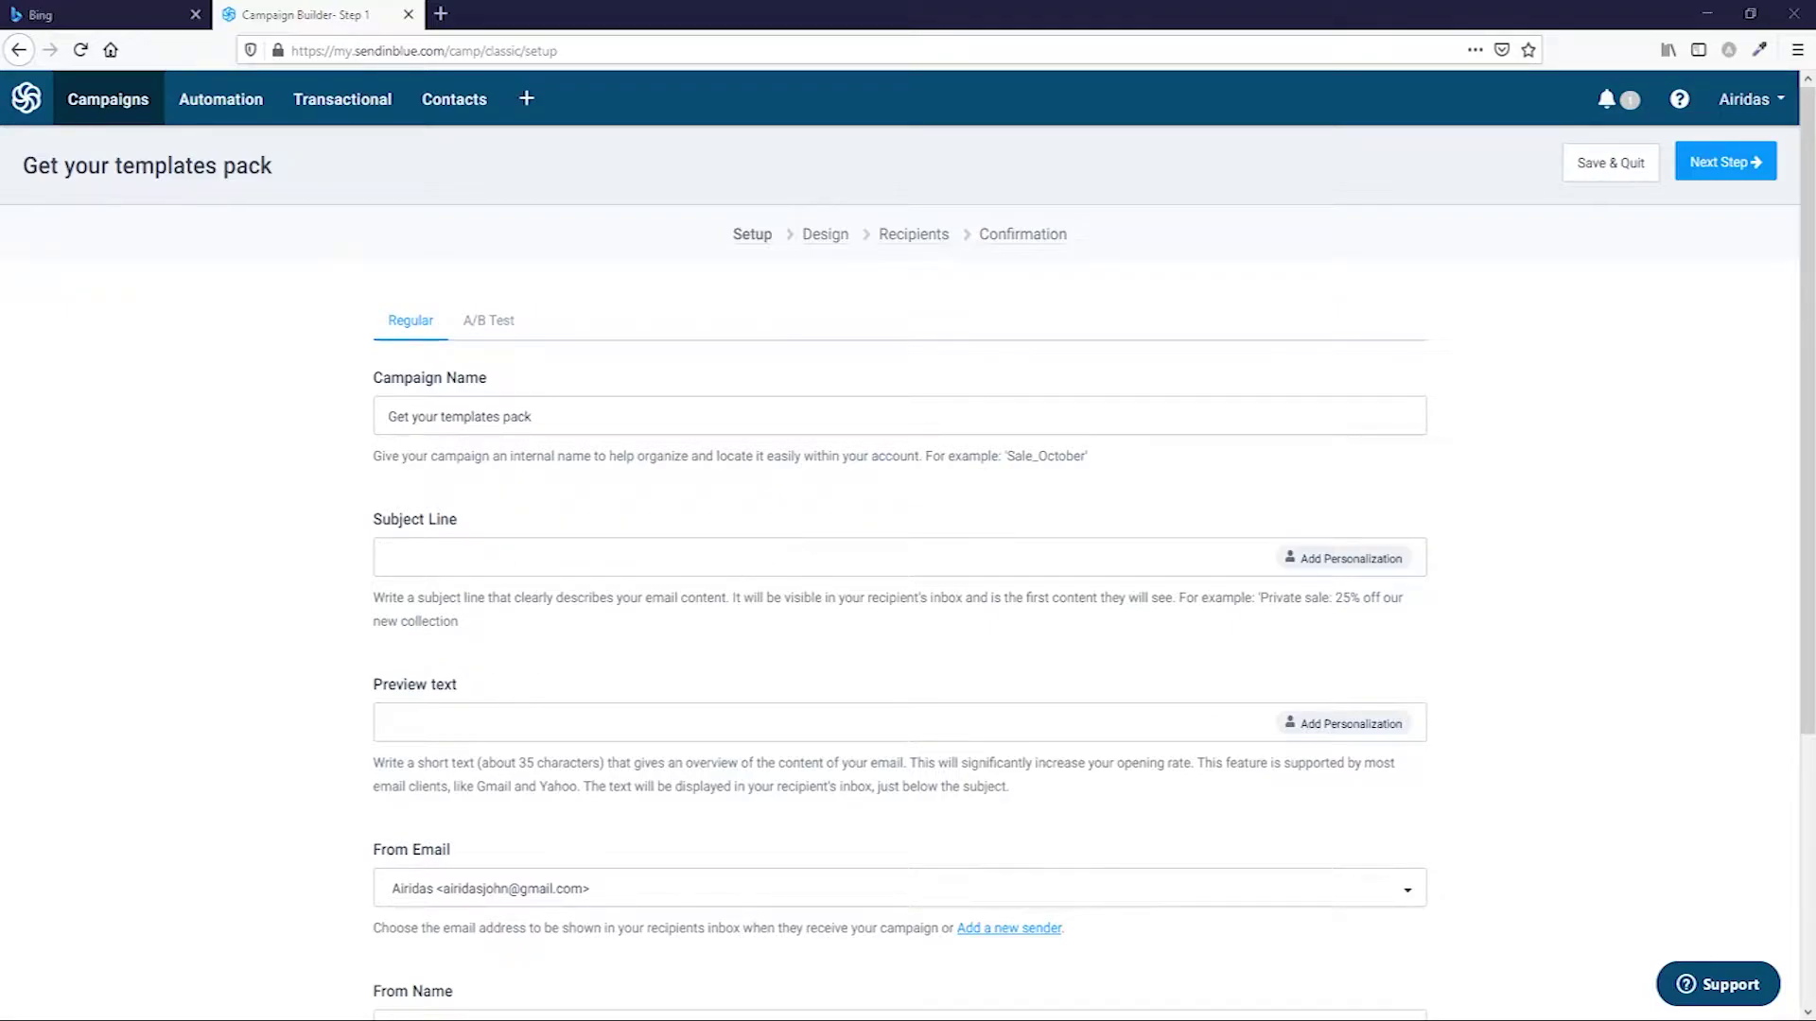
{"action": "left_click", "coordinate": [584, 545]}
{"action": "type", "text": "Get your templates pack !!!"}
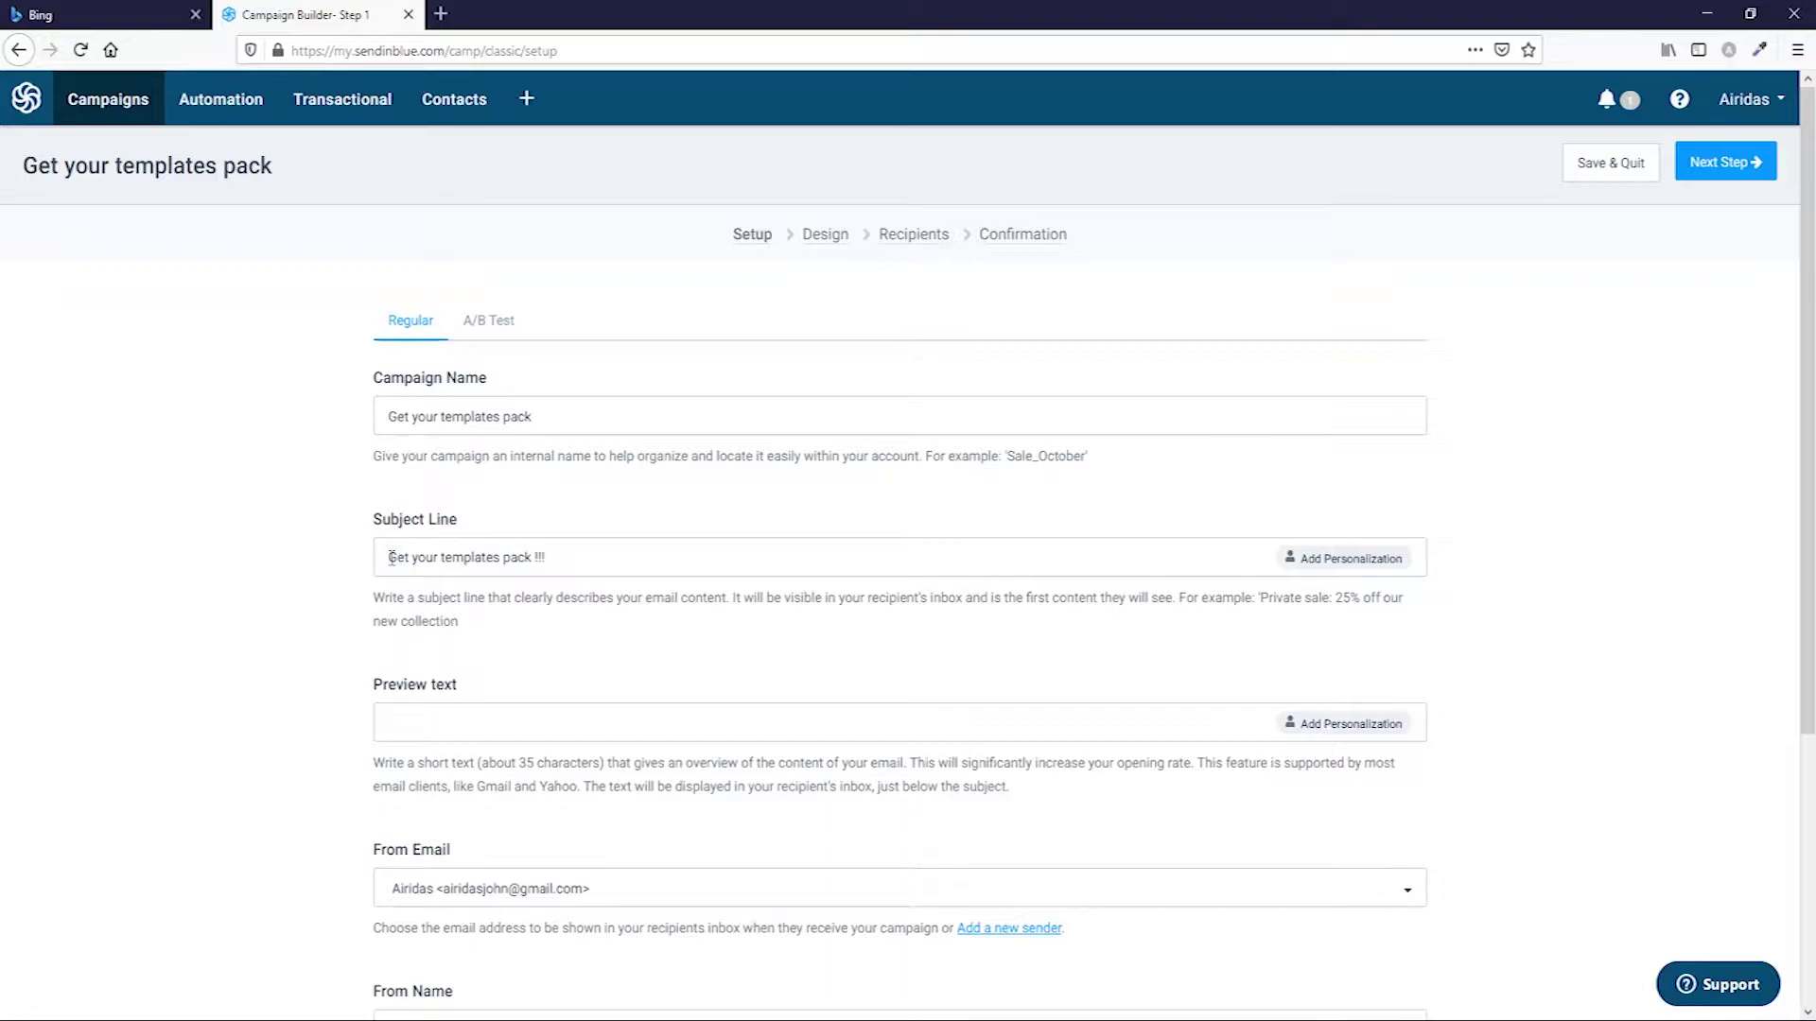
Insert a FIRSTNAME personalization tag at the start of the subject line.
{"action": "left_click", "coordinate": [1342, 560]}
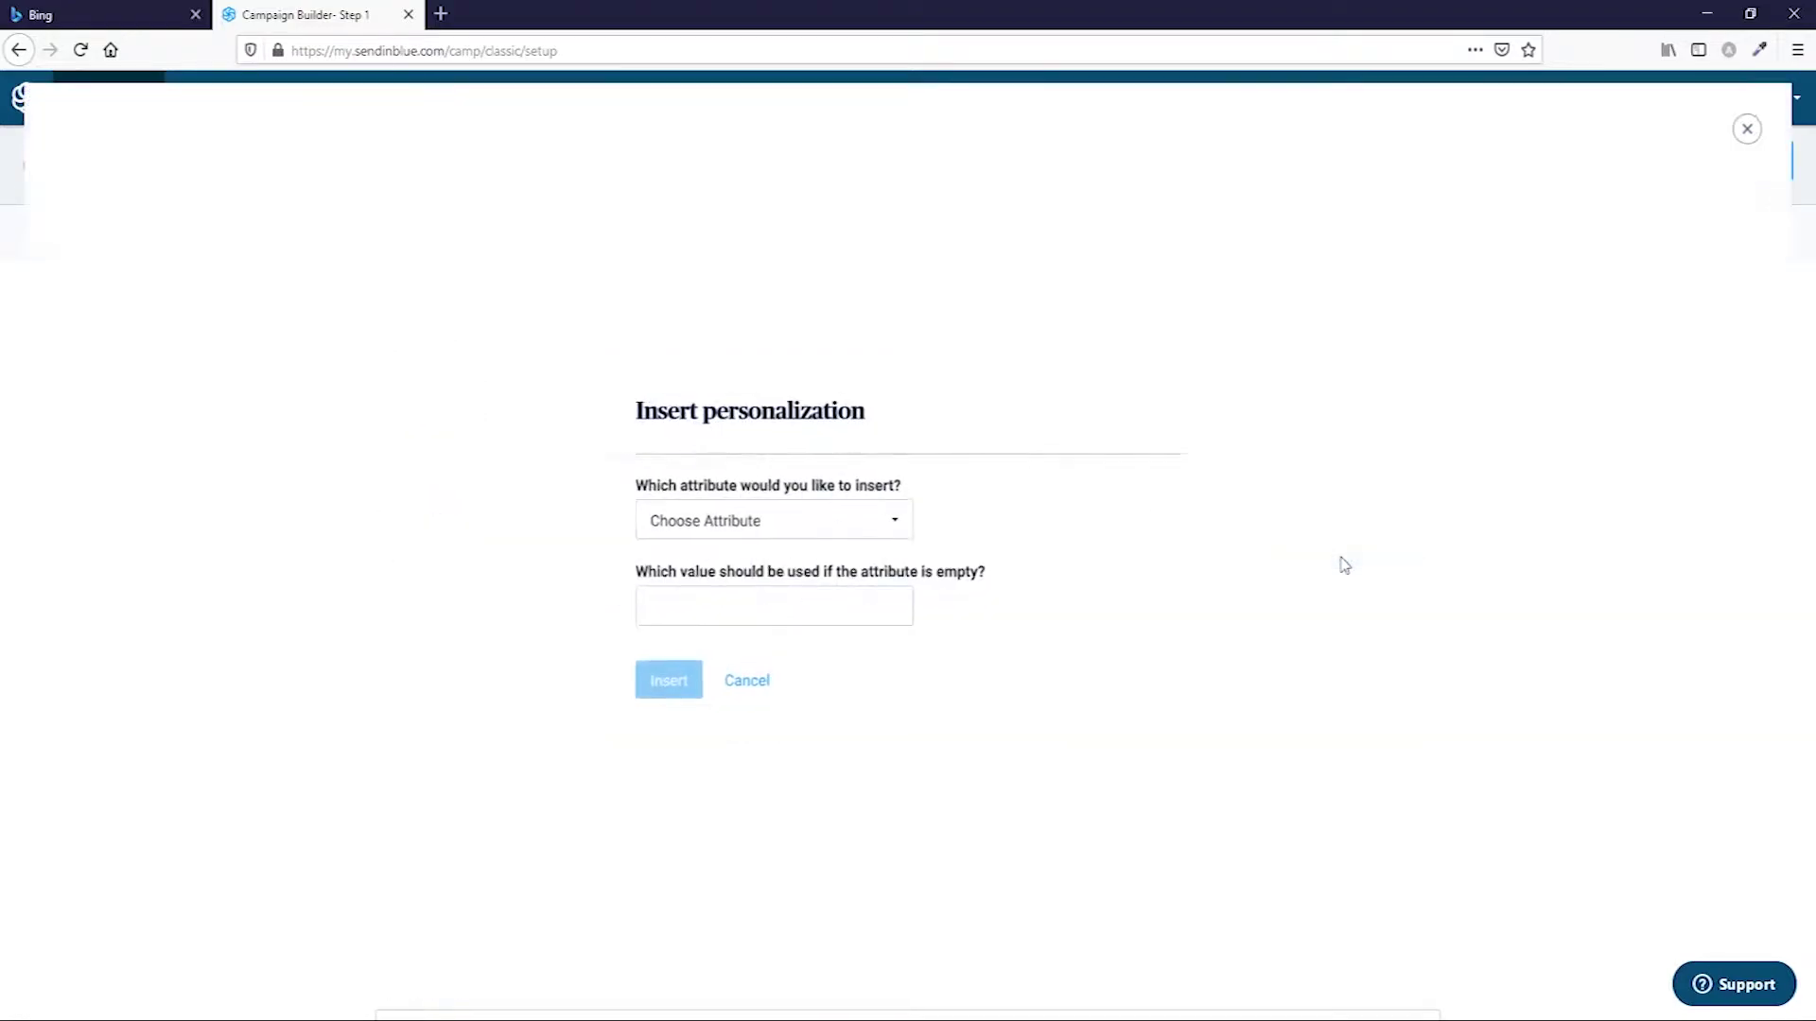
{"action": "left_click", "coordinate": [851, 530]}
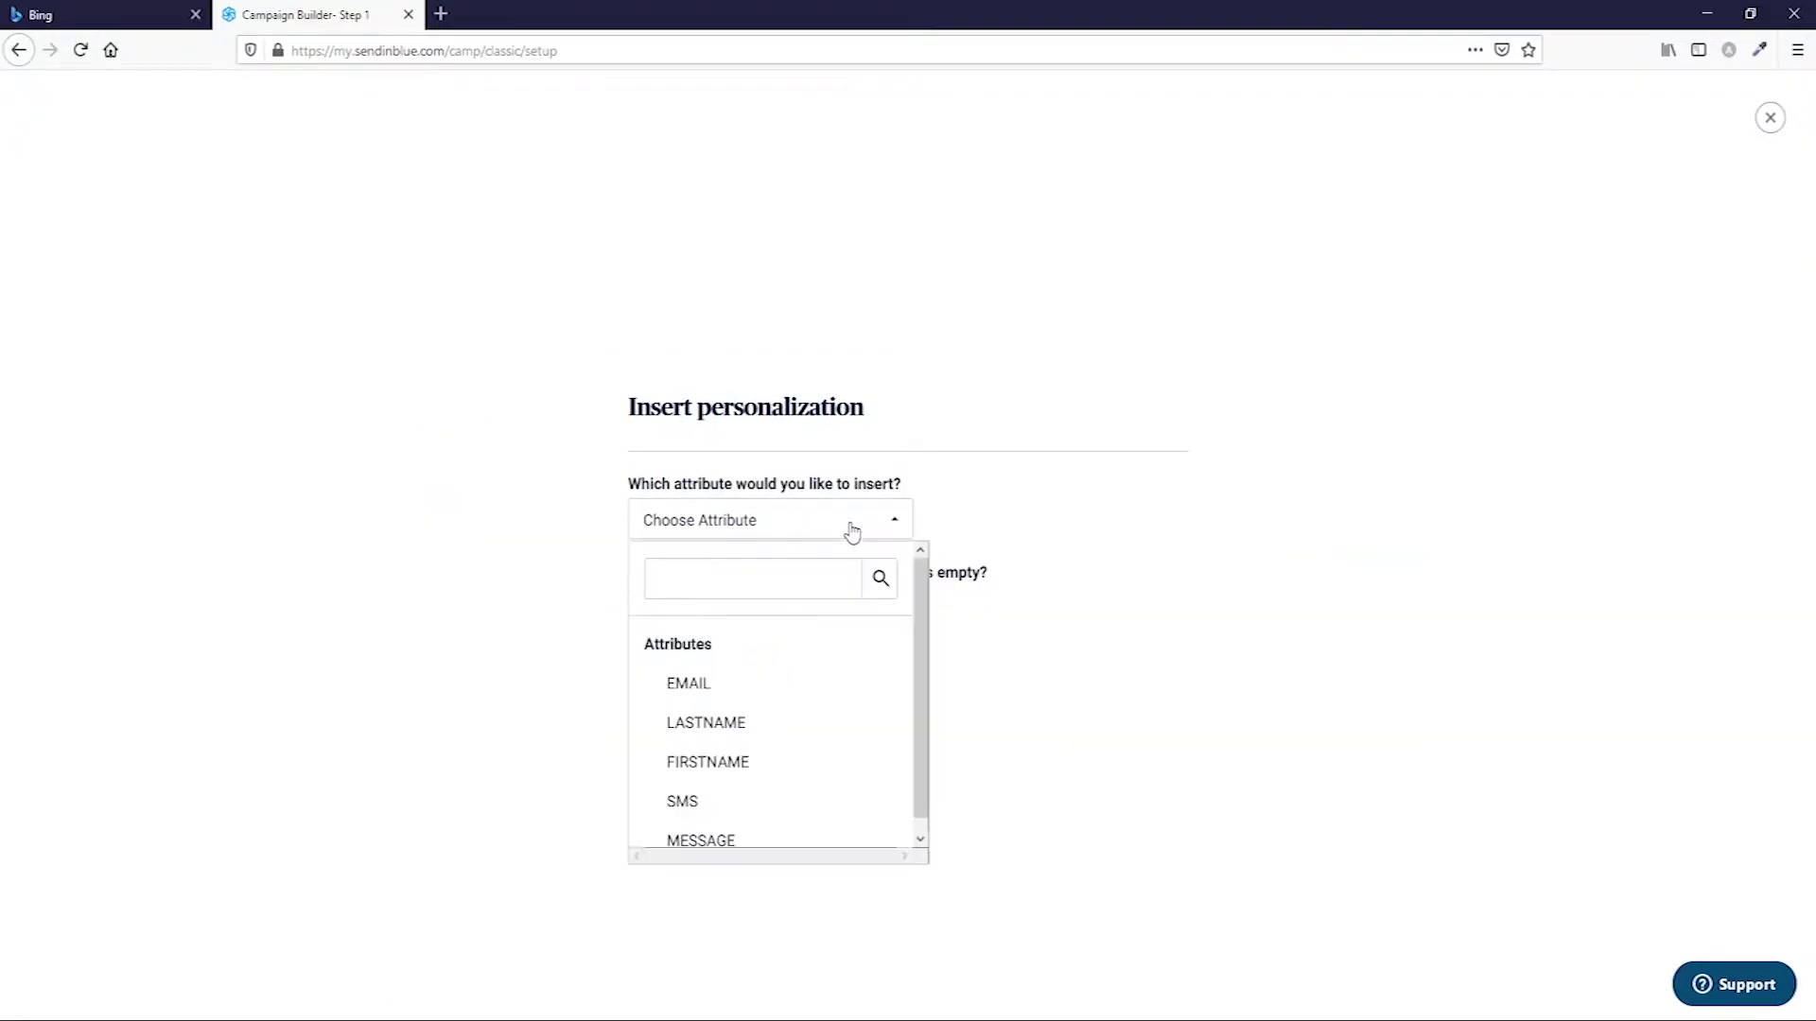
{"action": "left_click", "coordinate": [824, 773]}
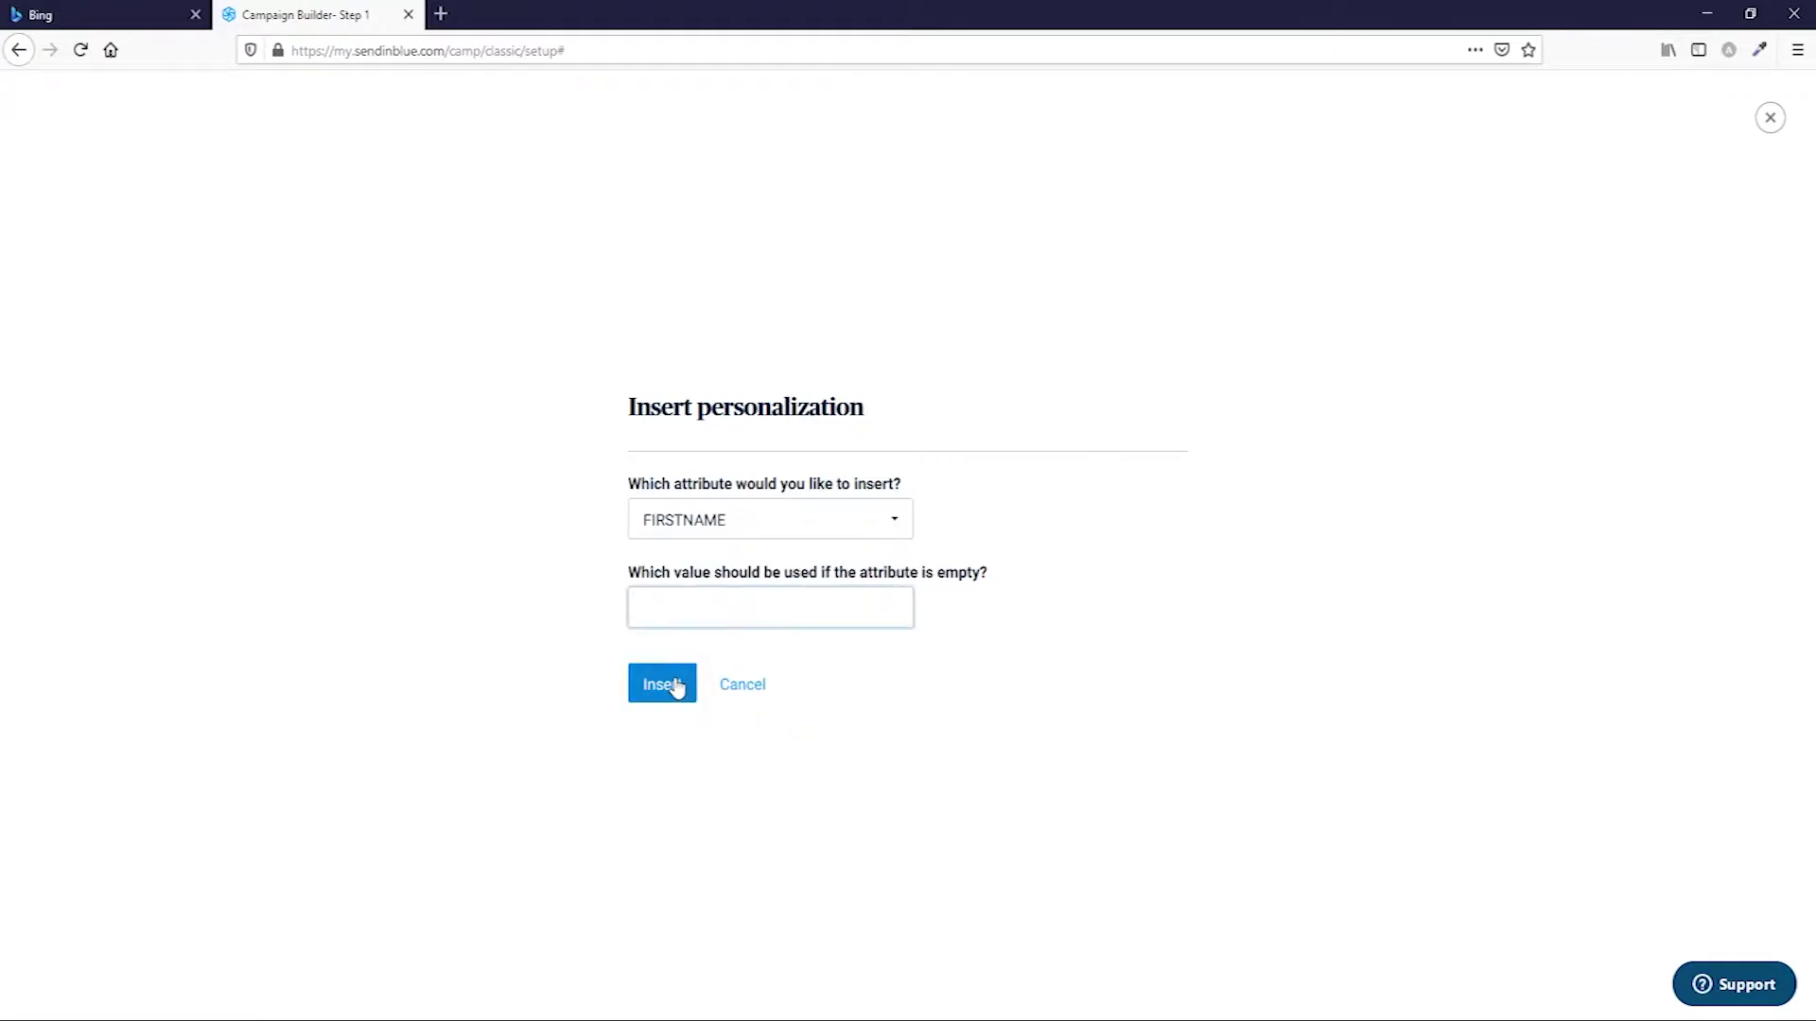
{"action": "left_click", "coordinate": [677, 684]}
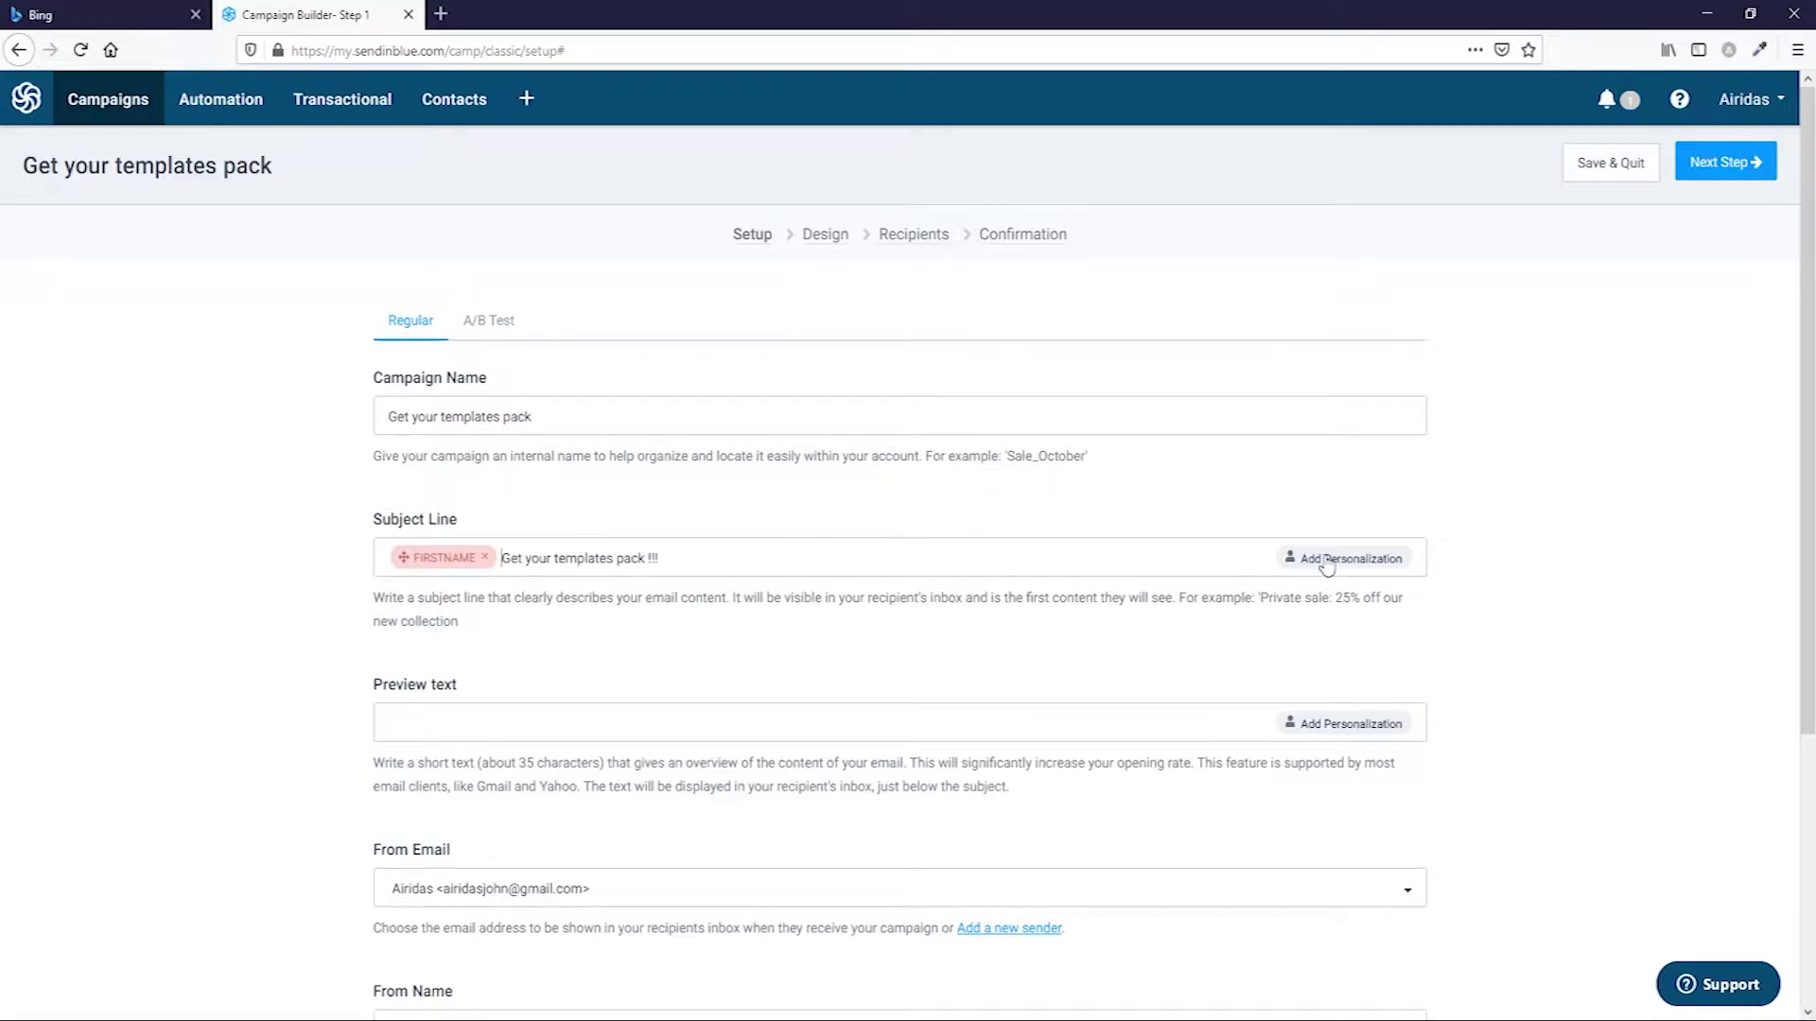
Paste the 'I will show you how to import the template…' preview text and keep the existing sender.
{"action": "scroll", "coordinate": [462, 716], "scroll_direction": "down", "scroll_amount": 3}
{"action": "left_click", "coordinate": [1066, 487]}
{"action": "type", "text": "I will show you how to import the template, modify the text, change the images and your website will be ready in few hours !!!"}
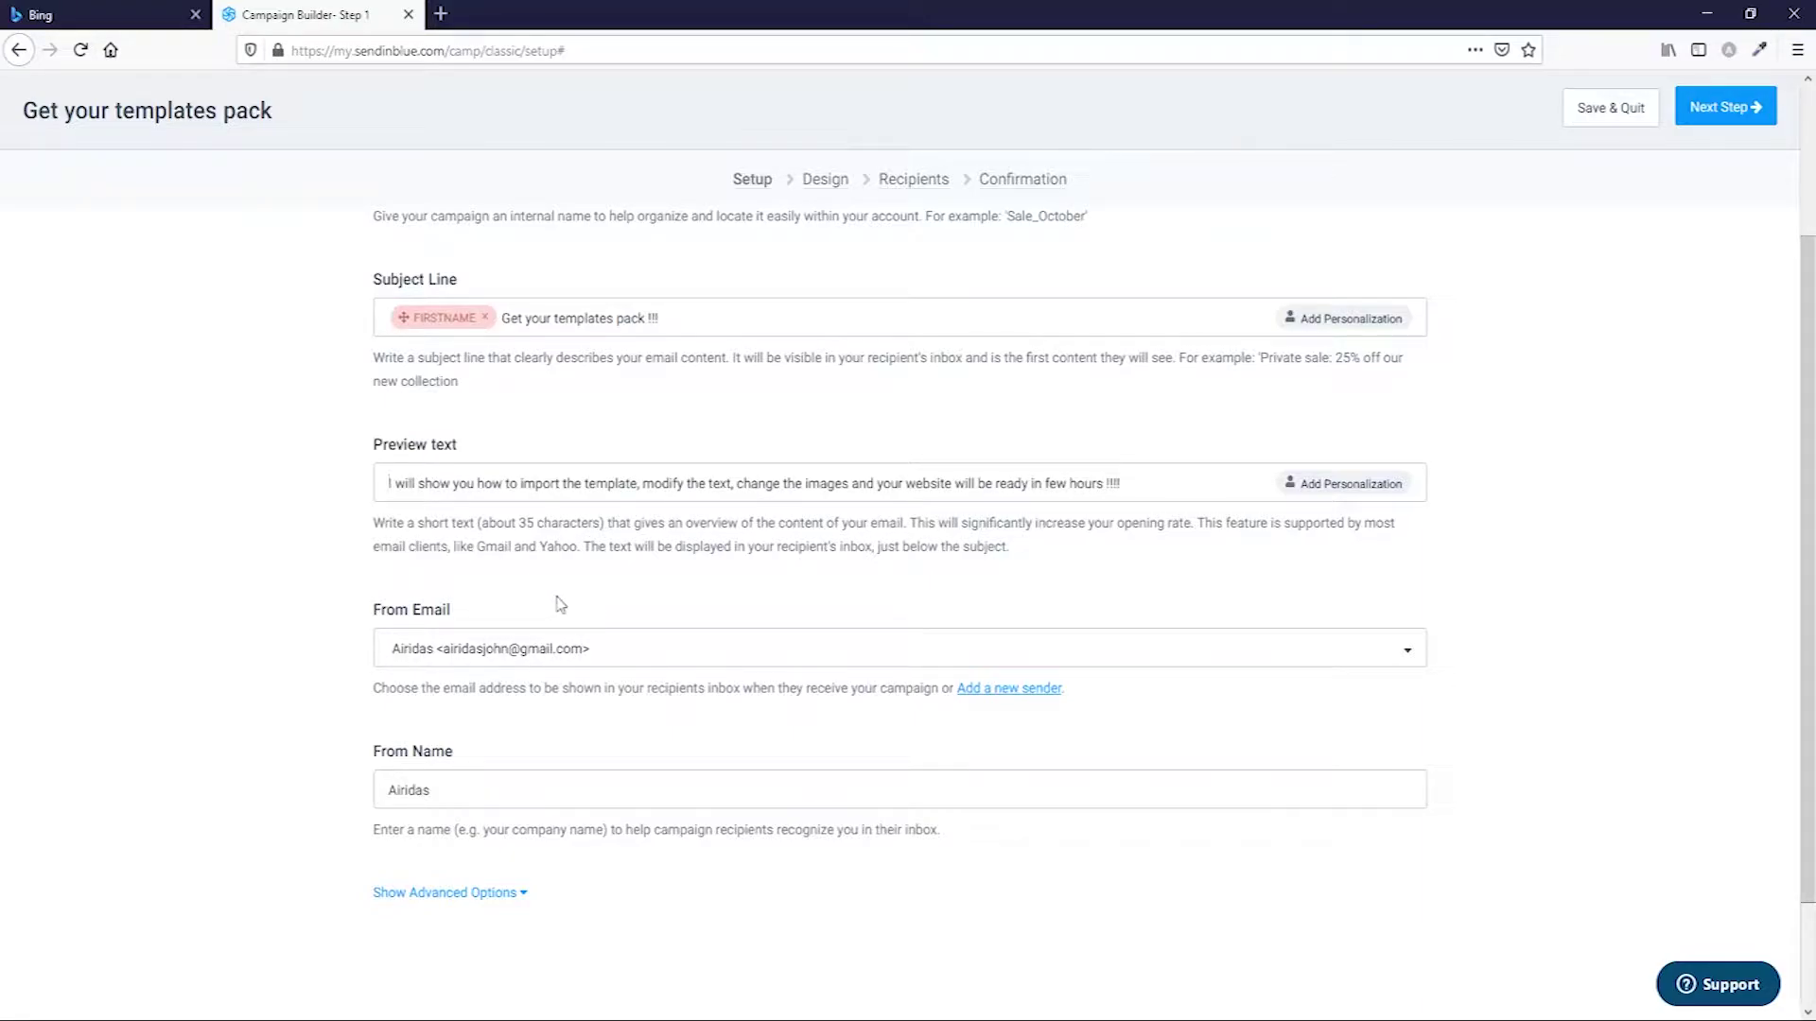
{"action": "scroll", "coordinate": [559, 600], "scroll_direction": "down", "scroll_amount": 2}
{"action": "left_click", "coordinate": [1014, 526]}
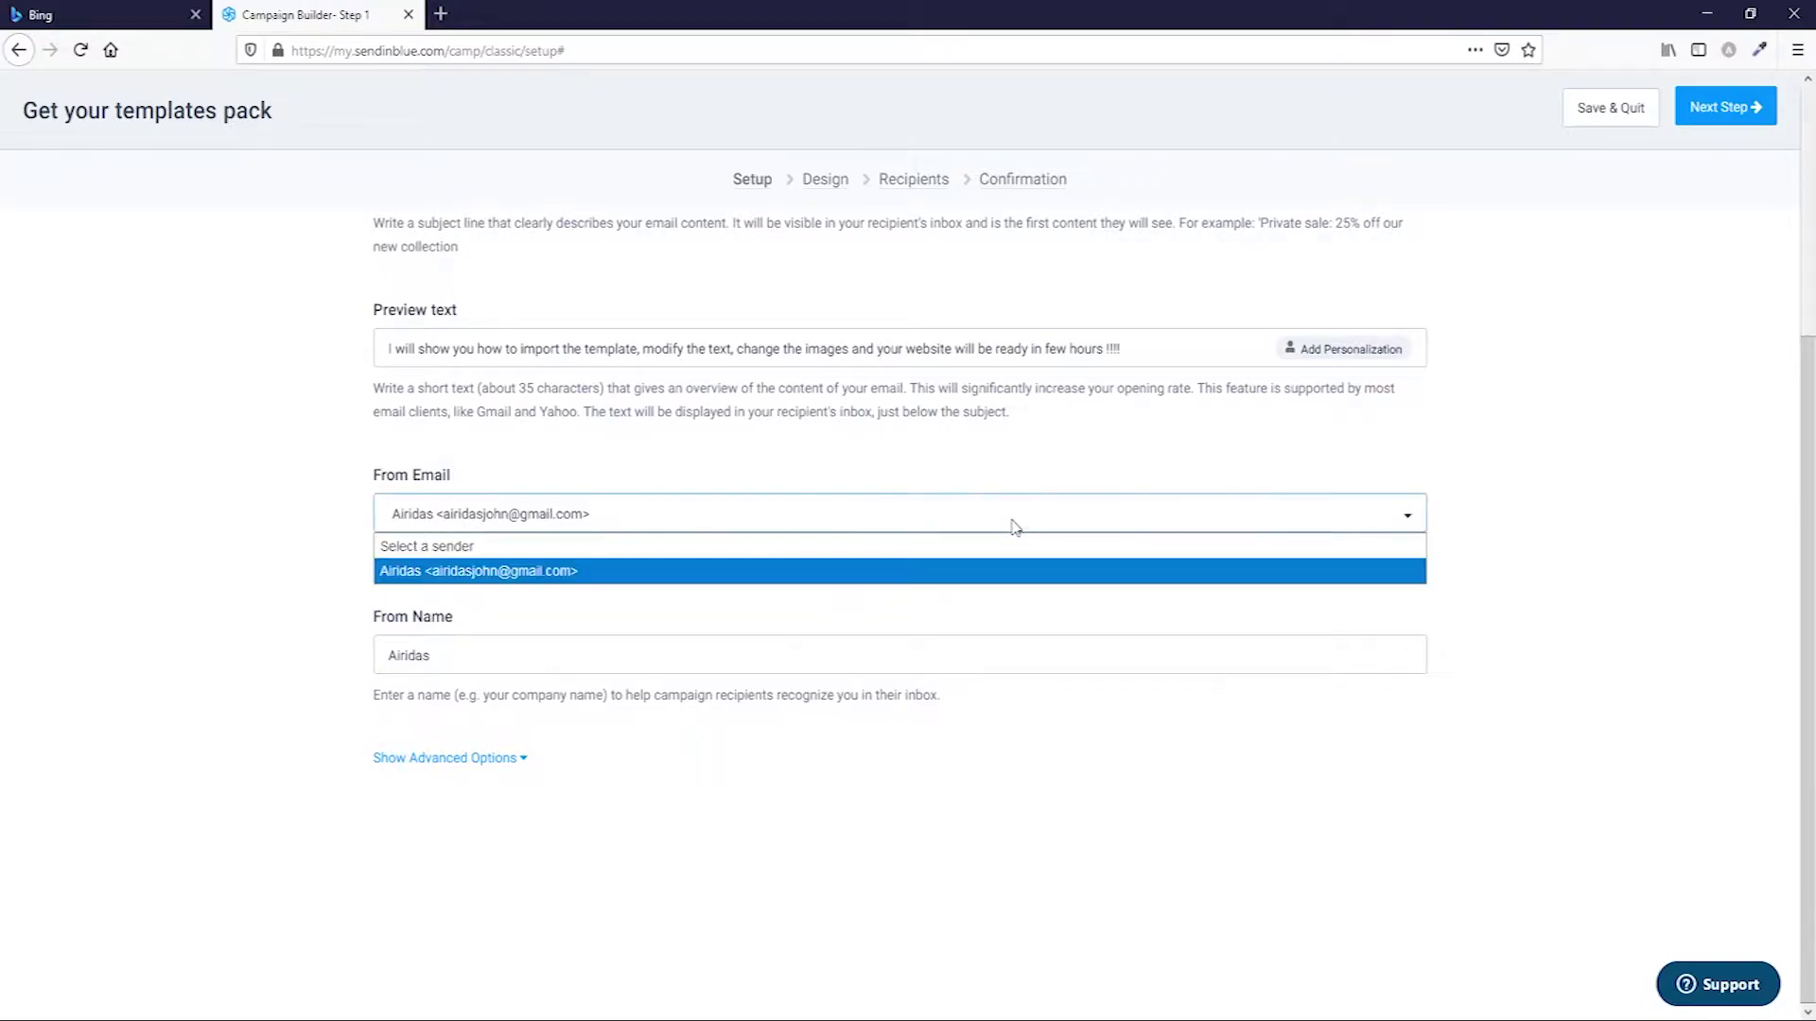
{"action": "left_click", "coordinate": [796, 572]}
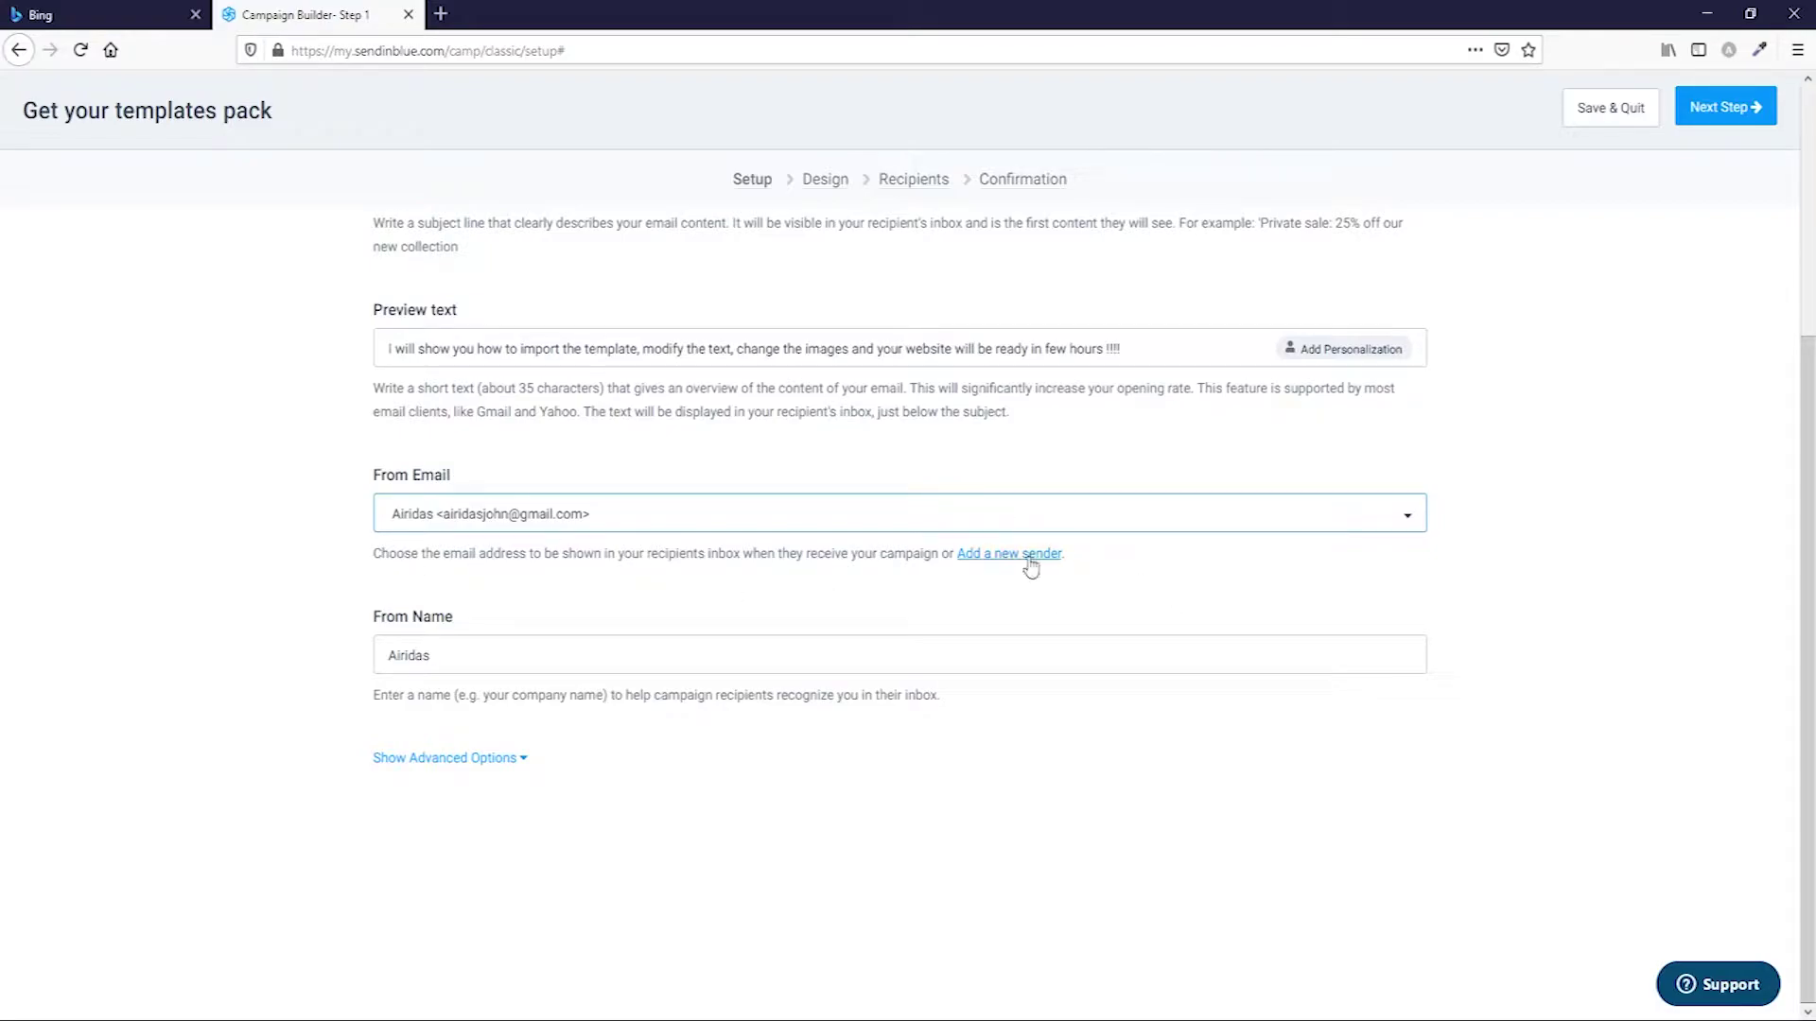
Add a new sender on the Senders page with the sender's name and Gmail address.
{"action": "left_click", "coordinate": [961, 556]}
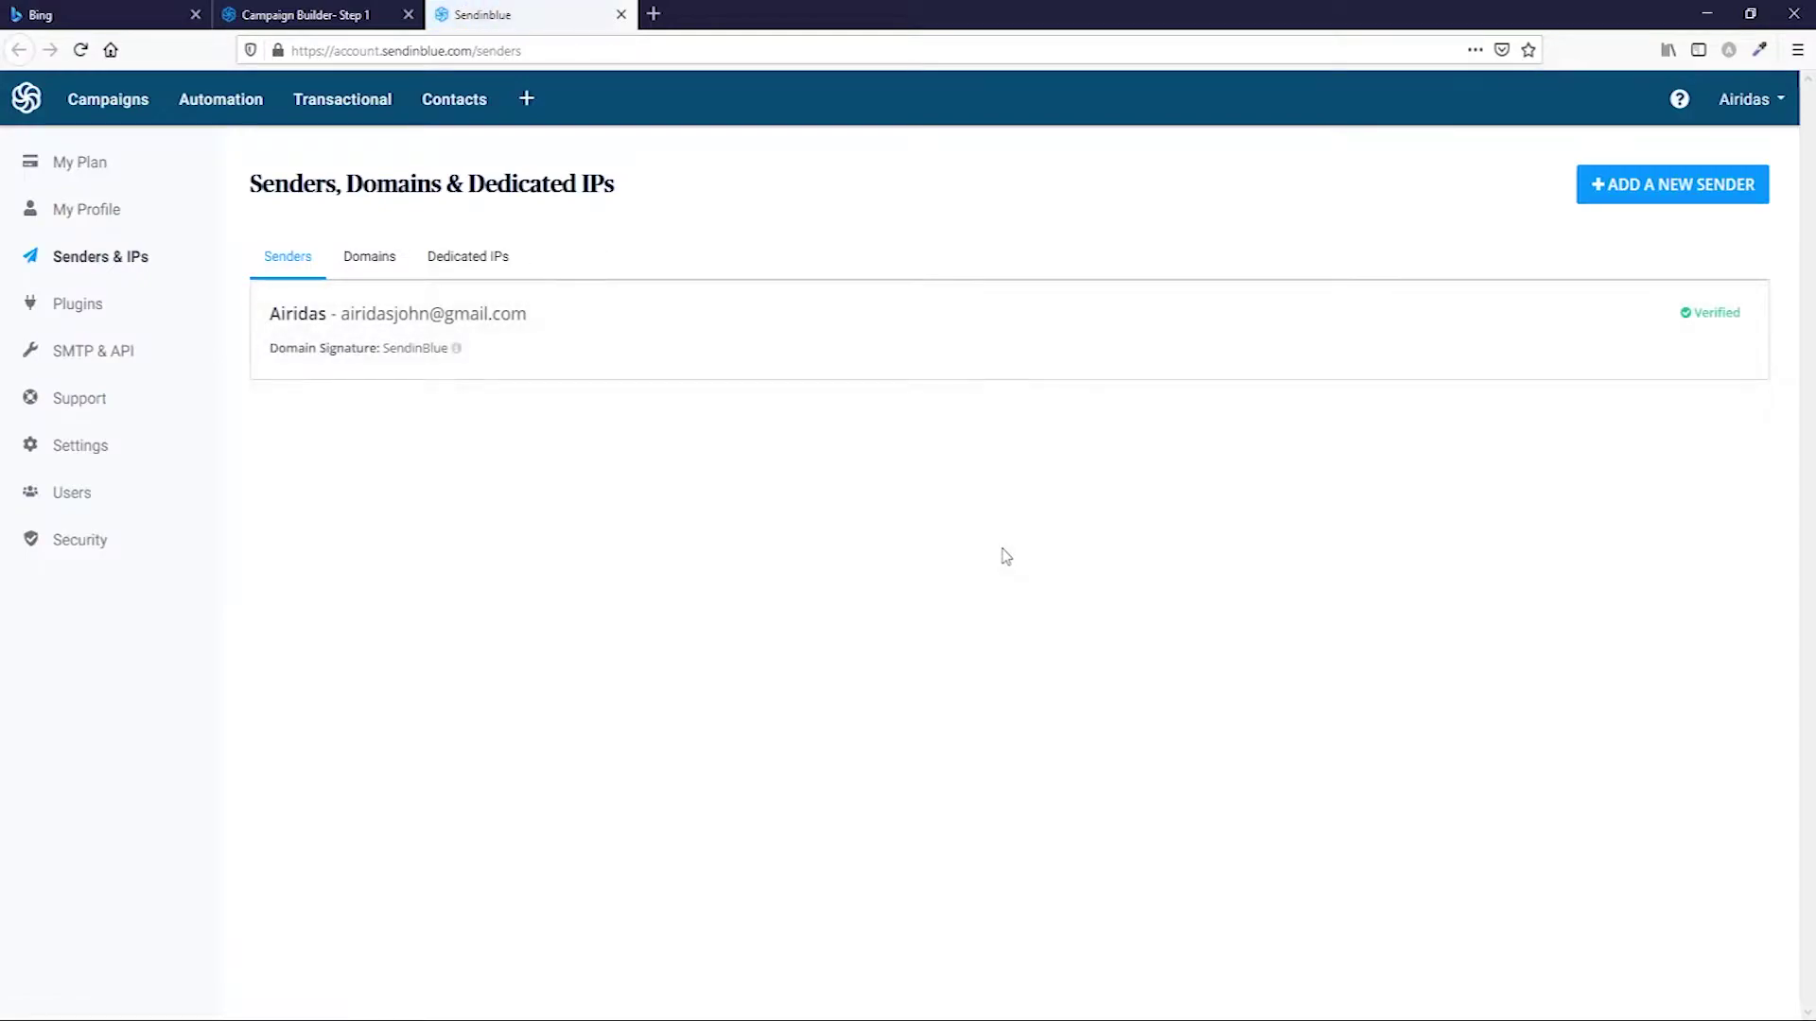
{"action": "left_click", "coordinate": [1675, 192]}
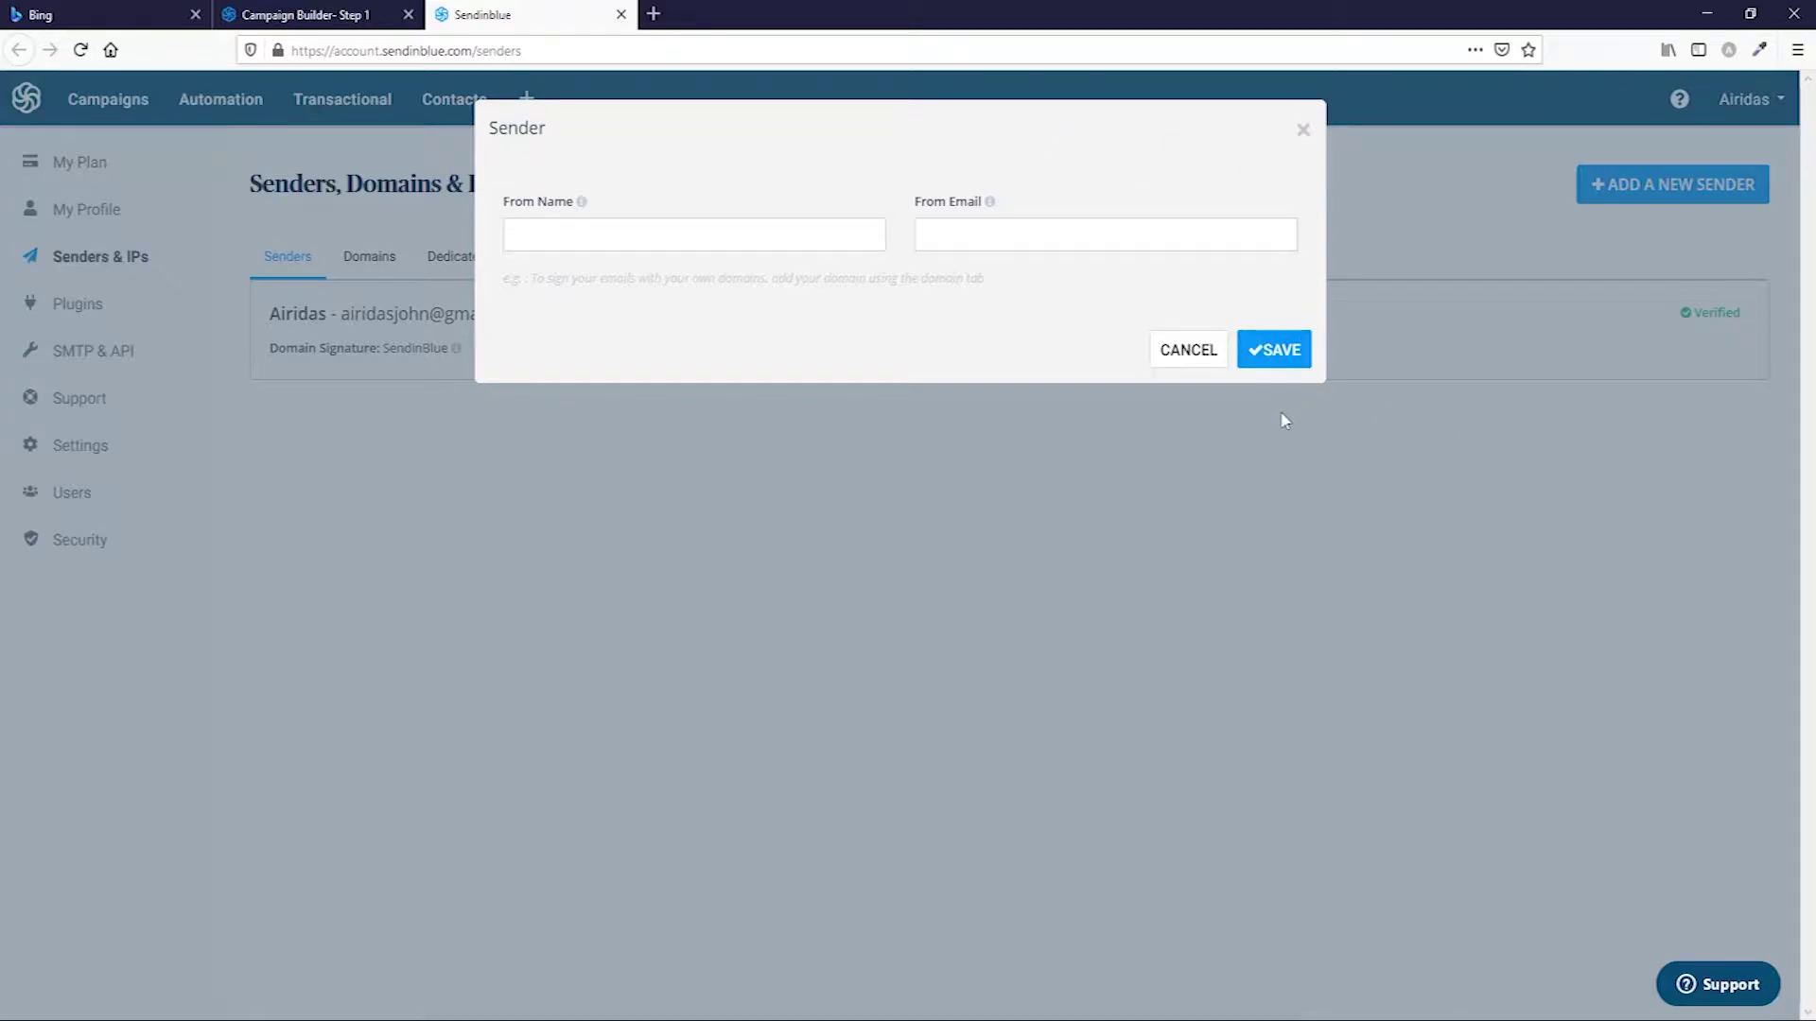
{"action": "left_click", "coordinate": [658, 221]}
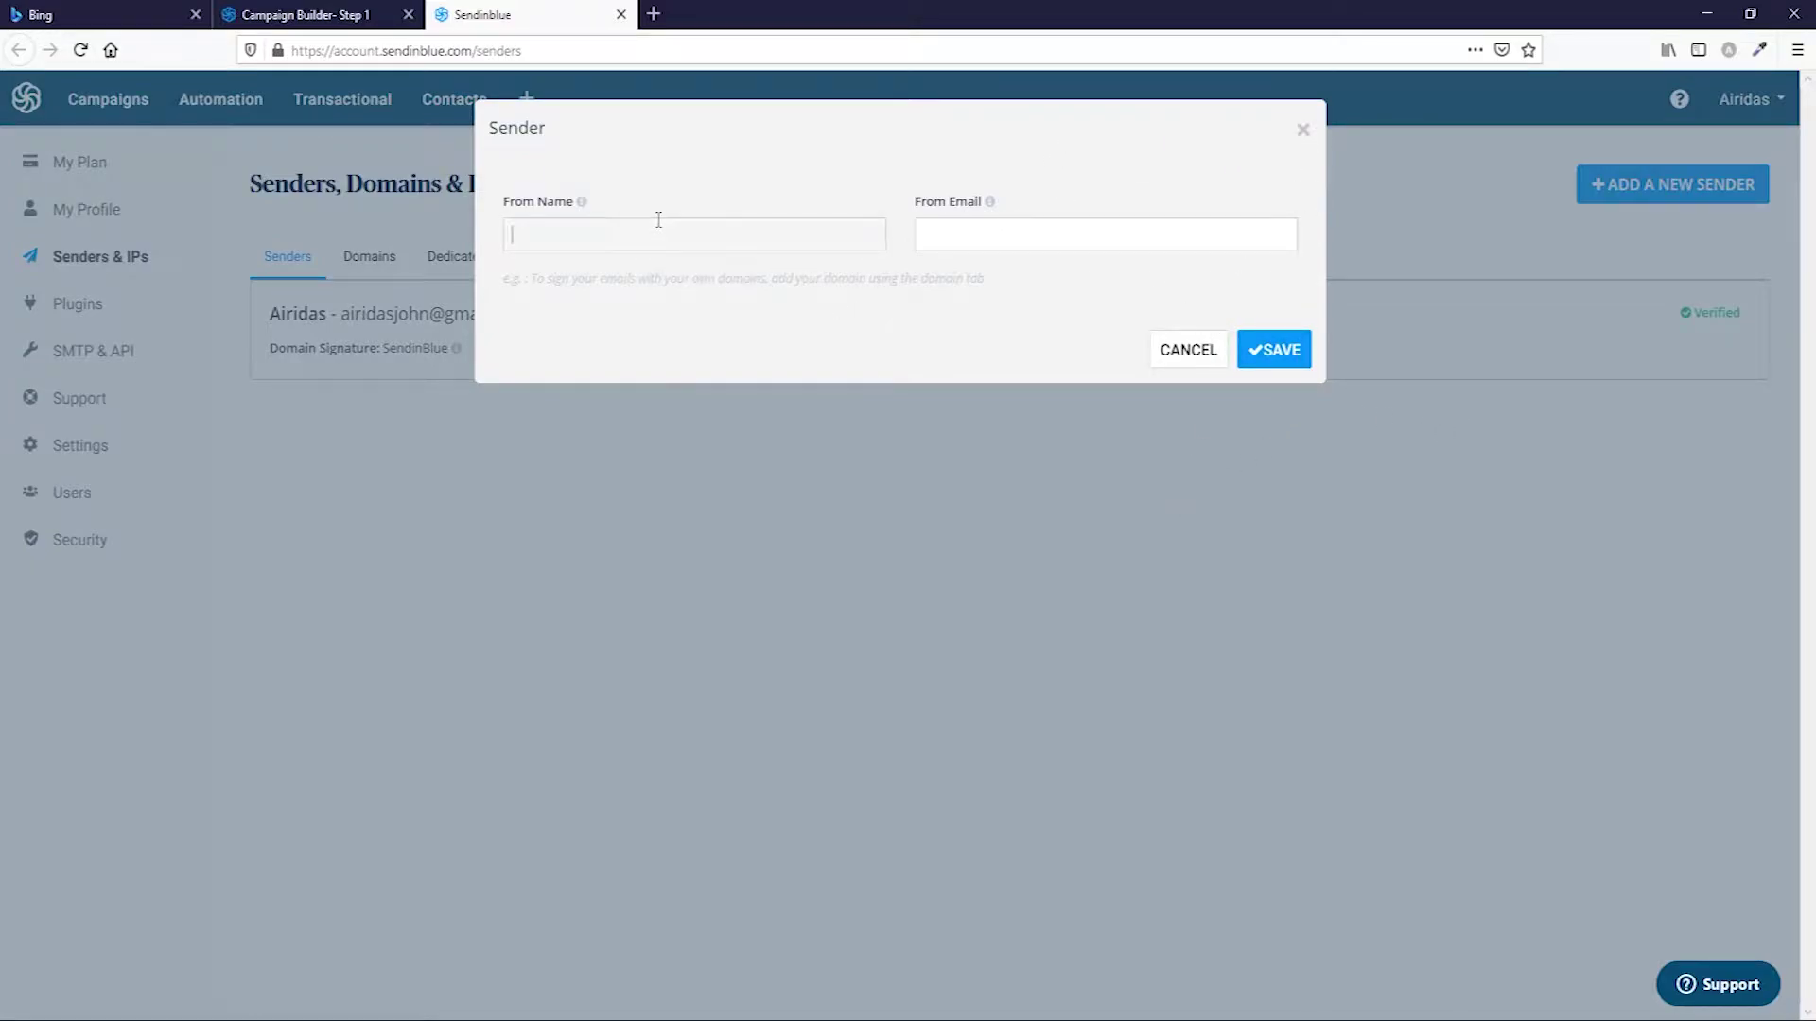
{"action": "type", "text": "Airidas2"}
{"action": "left_click", "coordinate": [969, 241]}
{"action": "left_click", "coordinate": [1276, 350]}
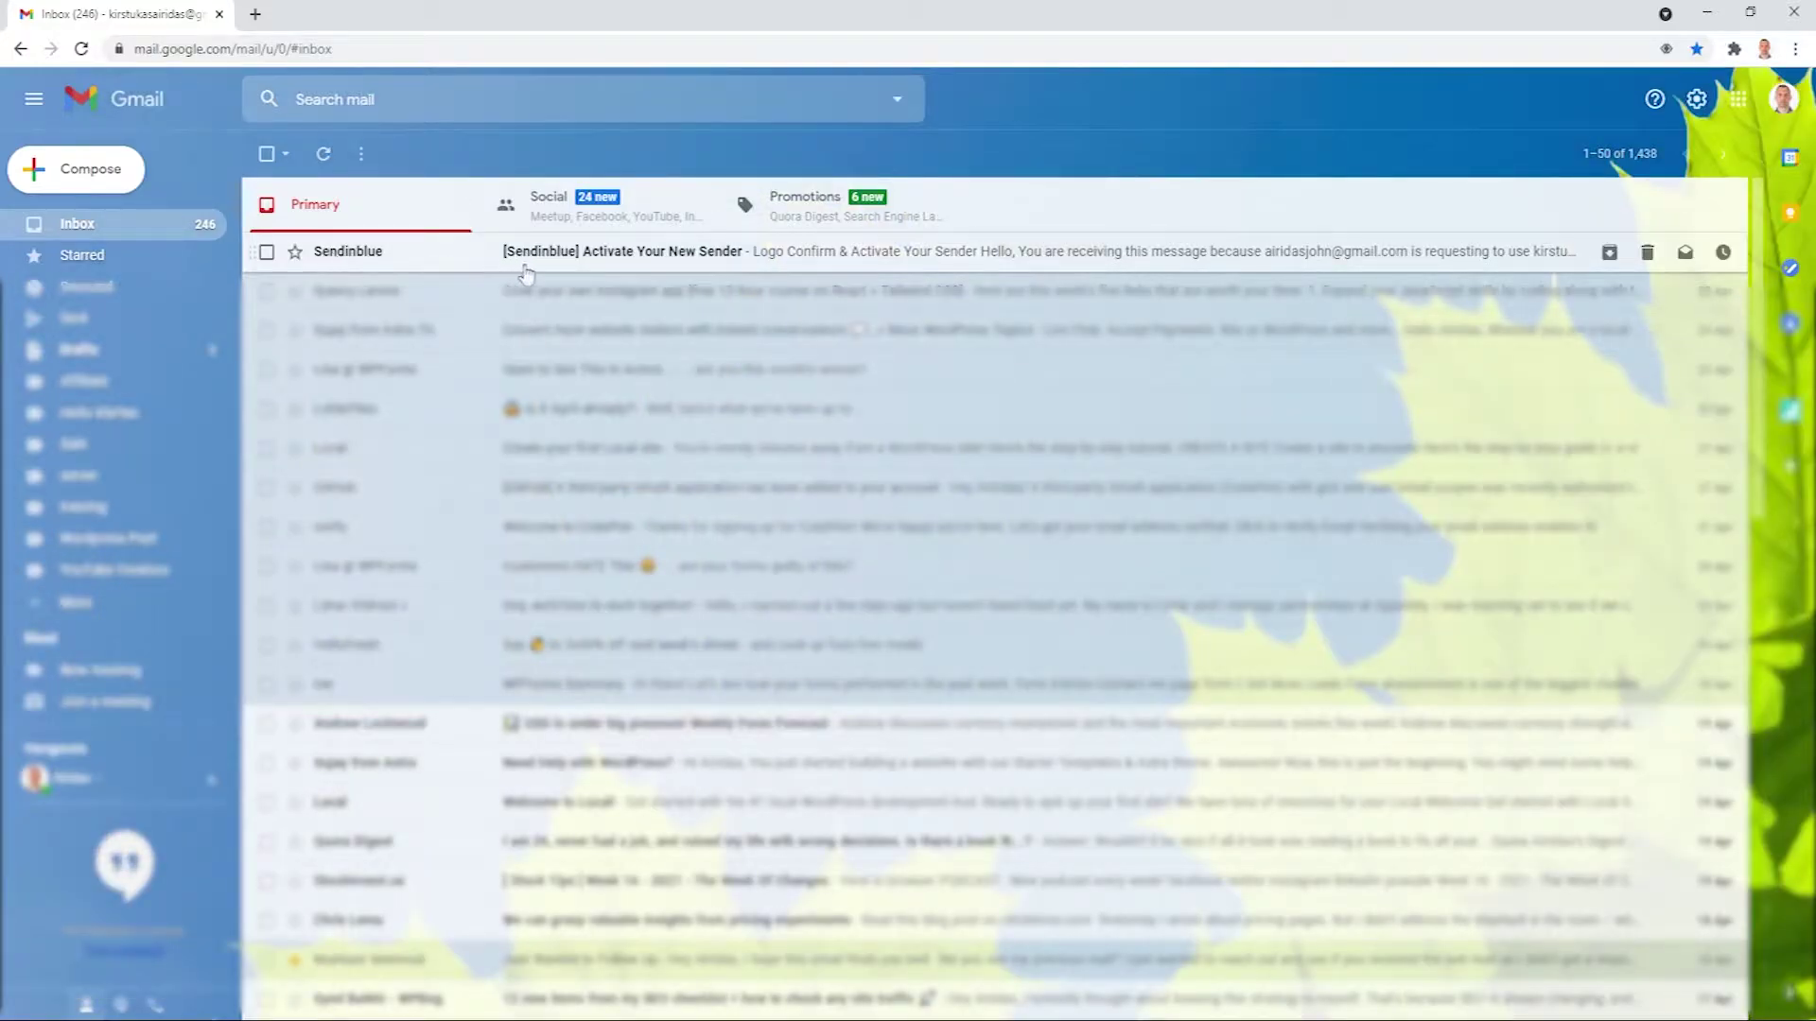
Activate the new sender from the Sendinblue confirmation email in Gmail.
{"action": "left_click", "coordinate": [629, 253]}
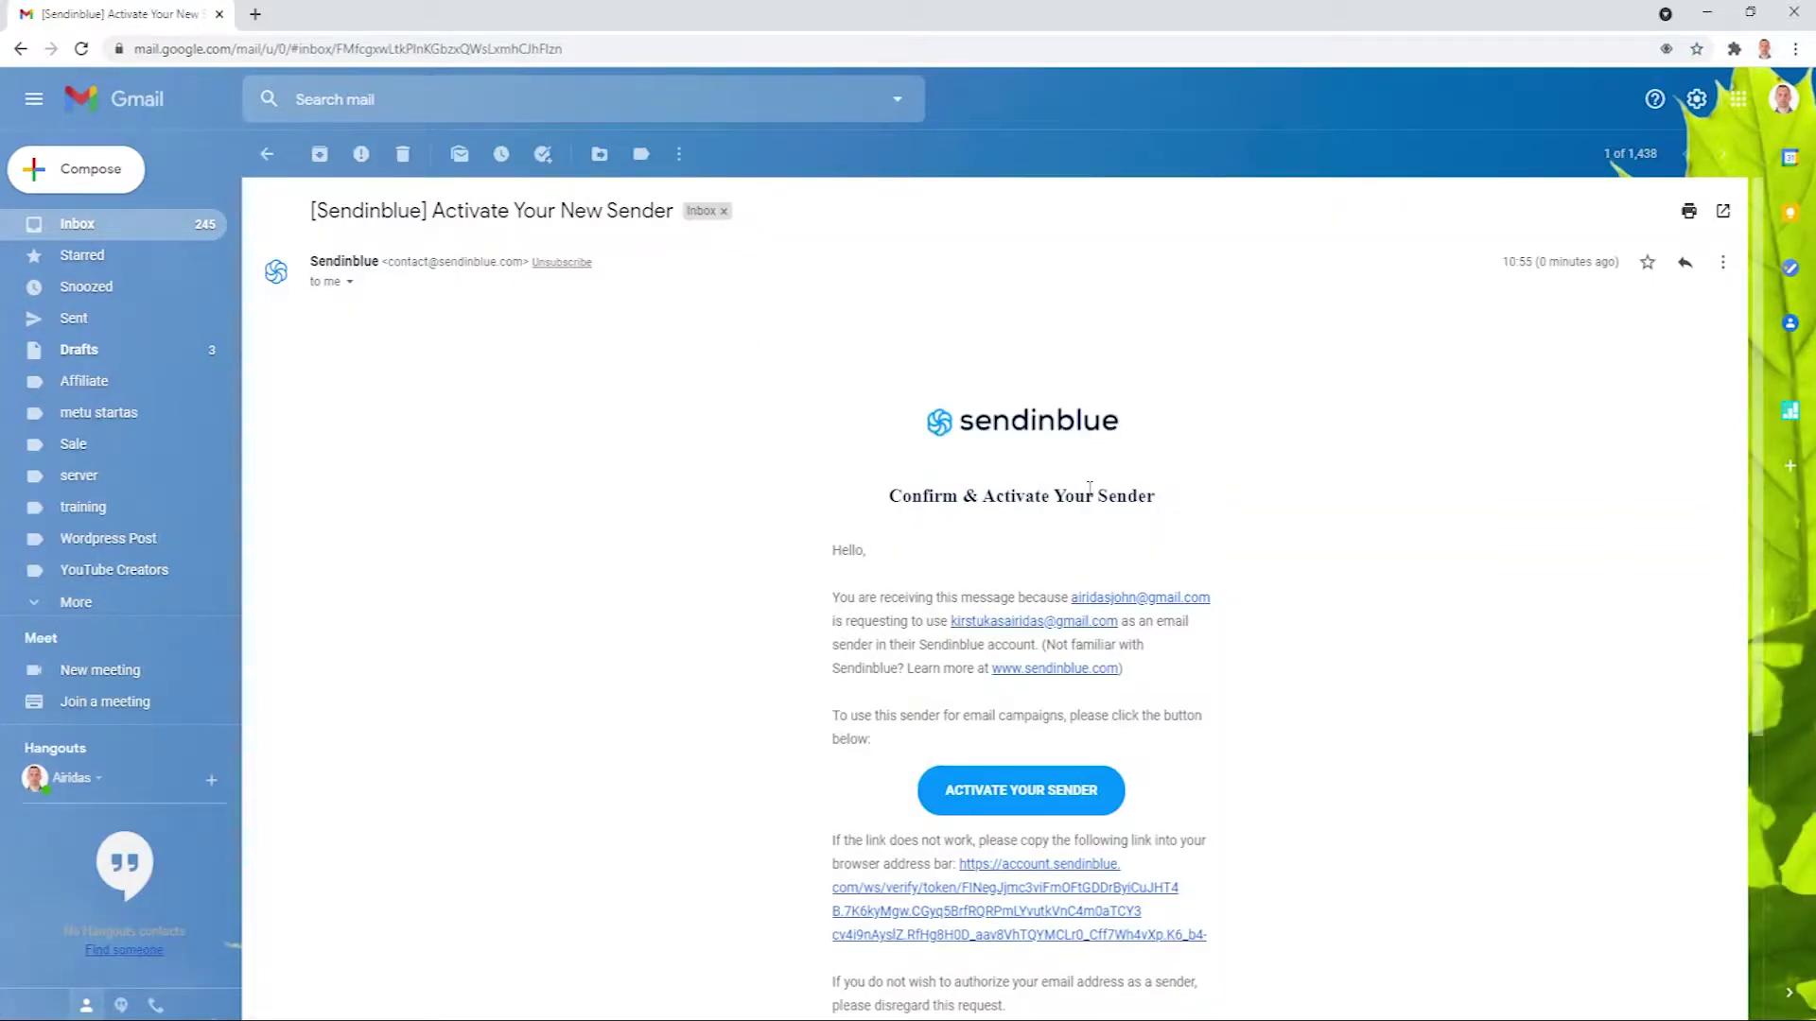
{"action": "scroll", "coordinate": [1089, 488], "scroll_direction": "down", "scroll_amount": 3}
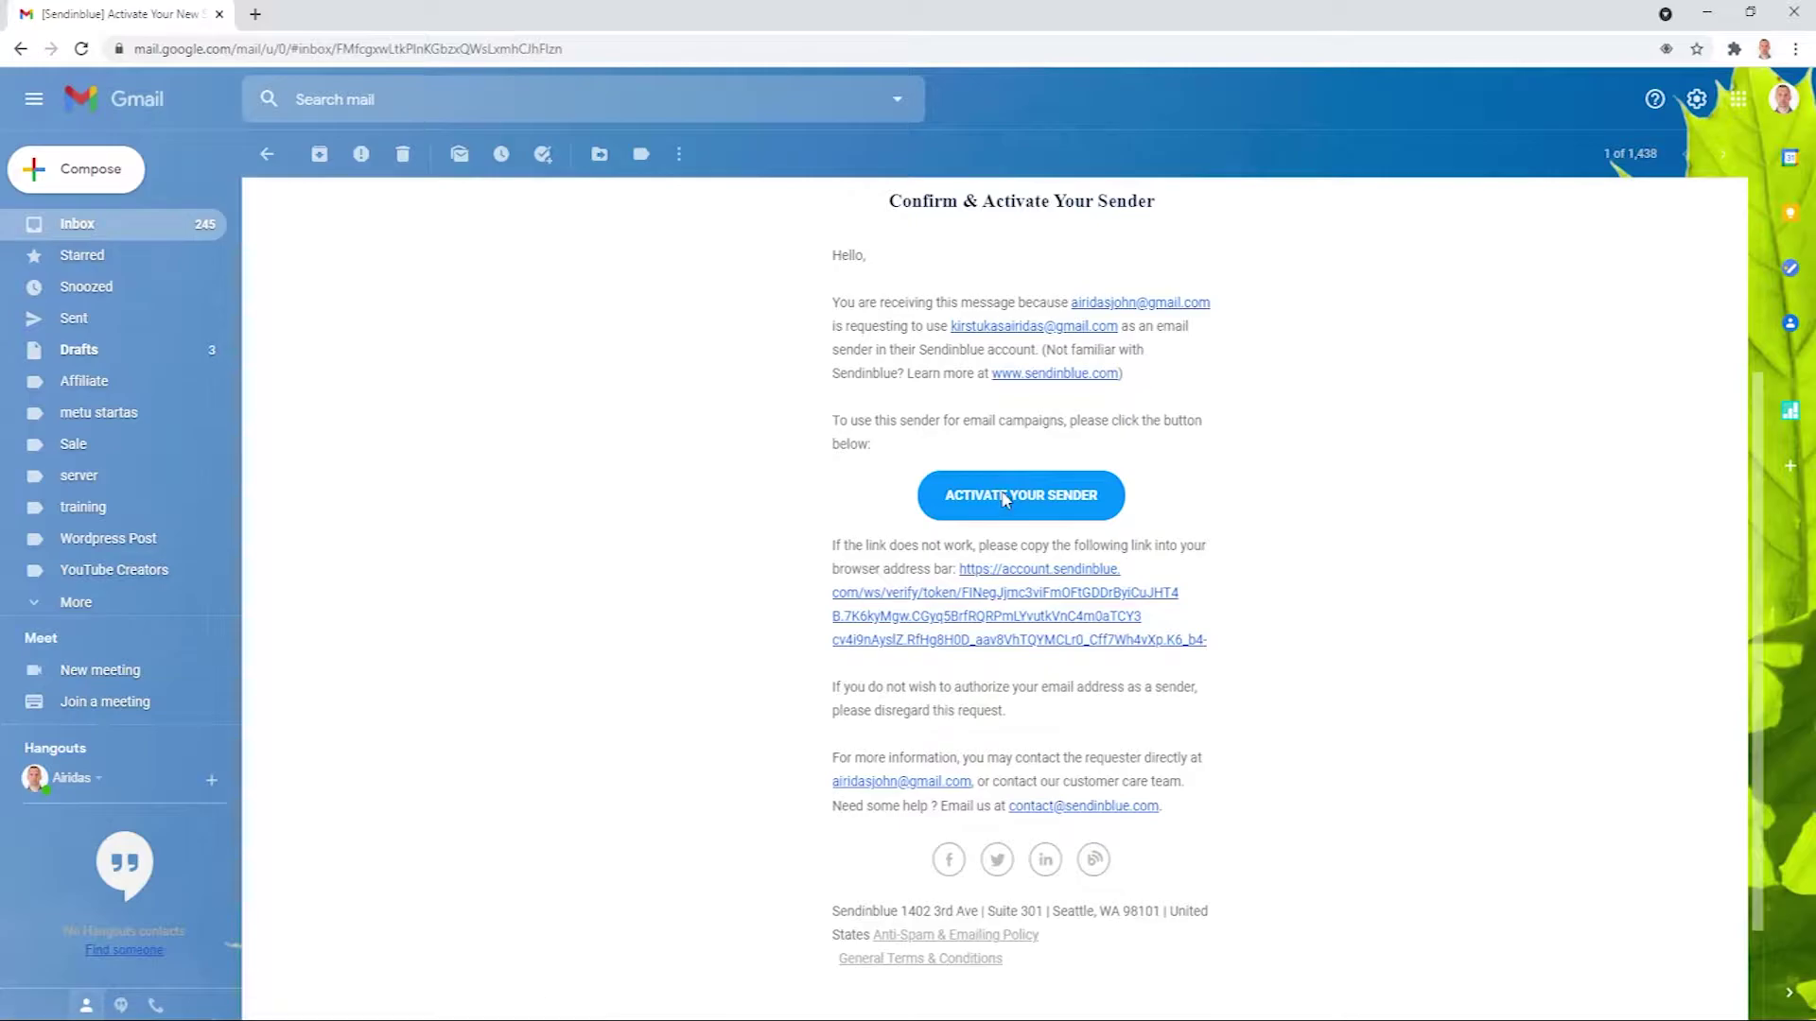
{"action": "left_click", "coordinate": [1005, 499]}
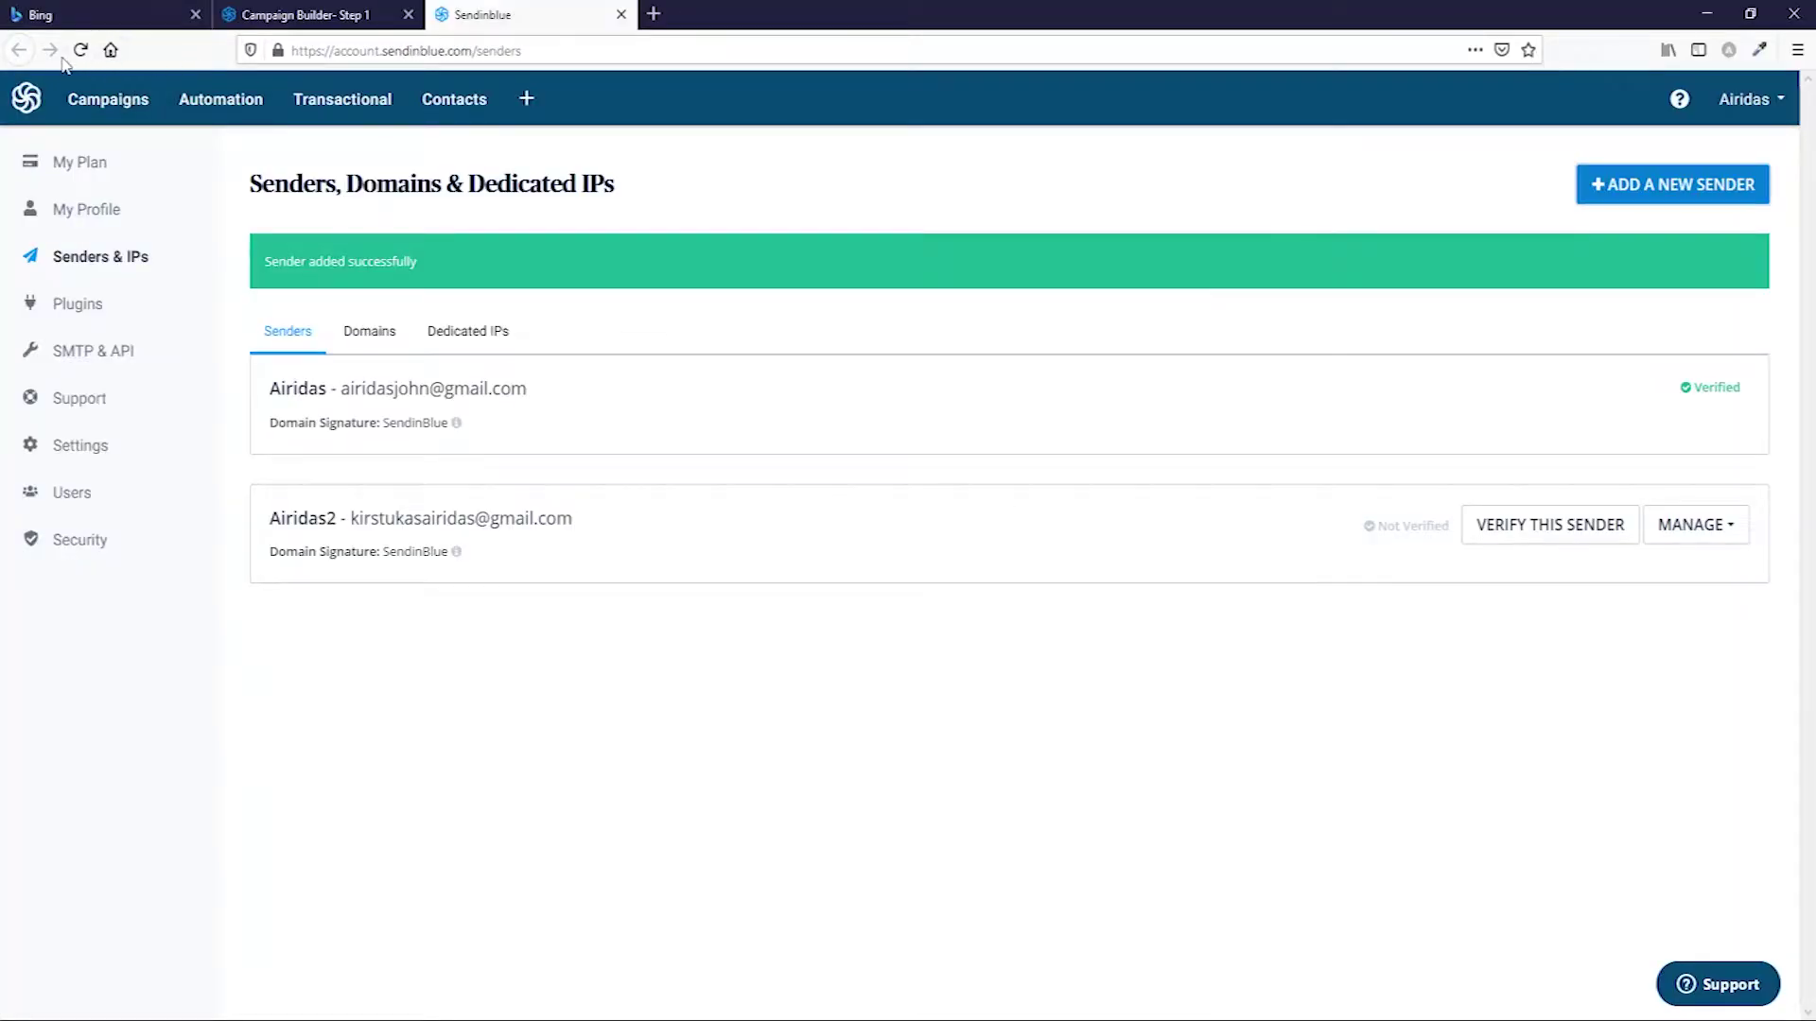
Refresh Senders to confirm verification, then reload the campaign setup page.
{"action": "left_click", "coordinate": [81, 49]}
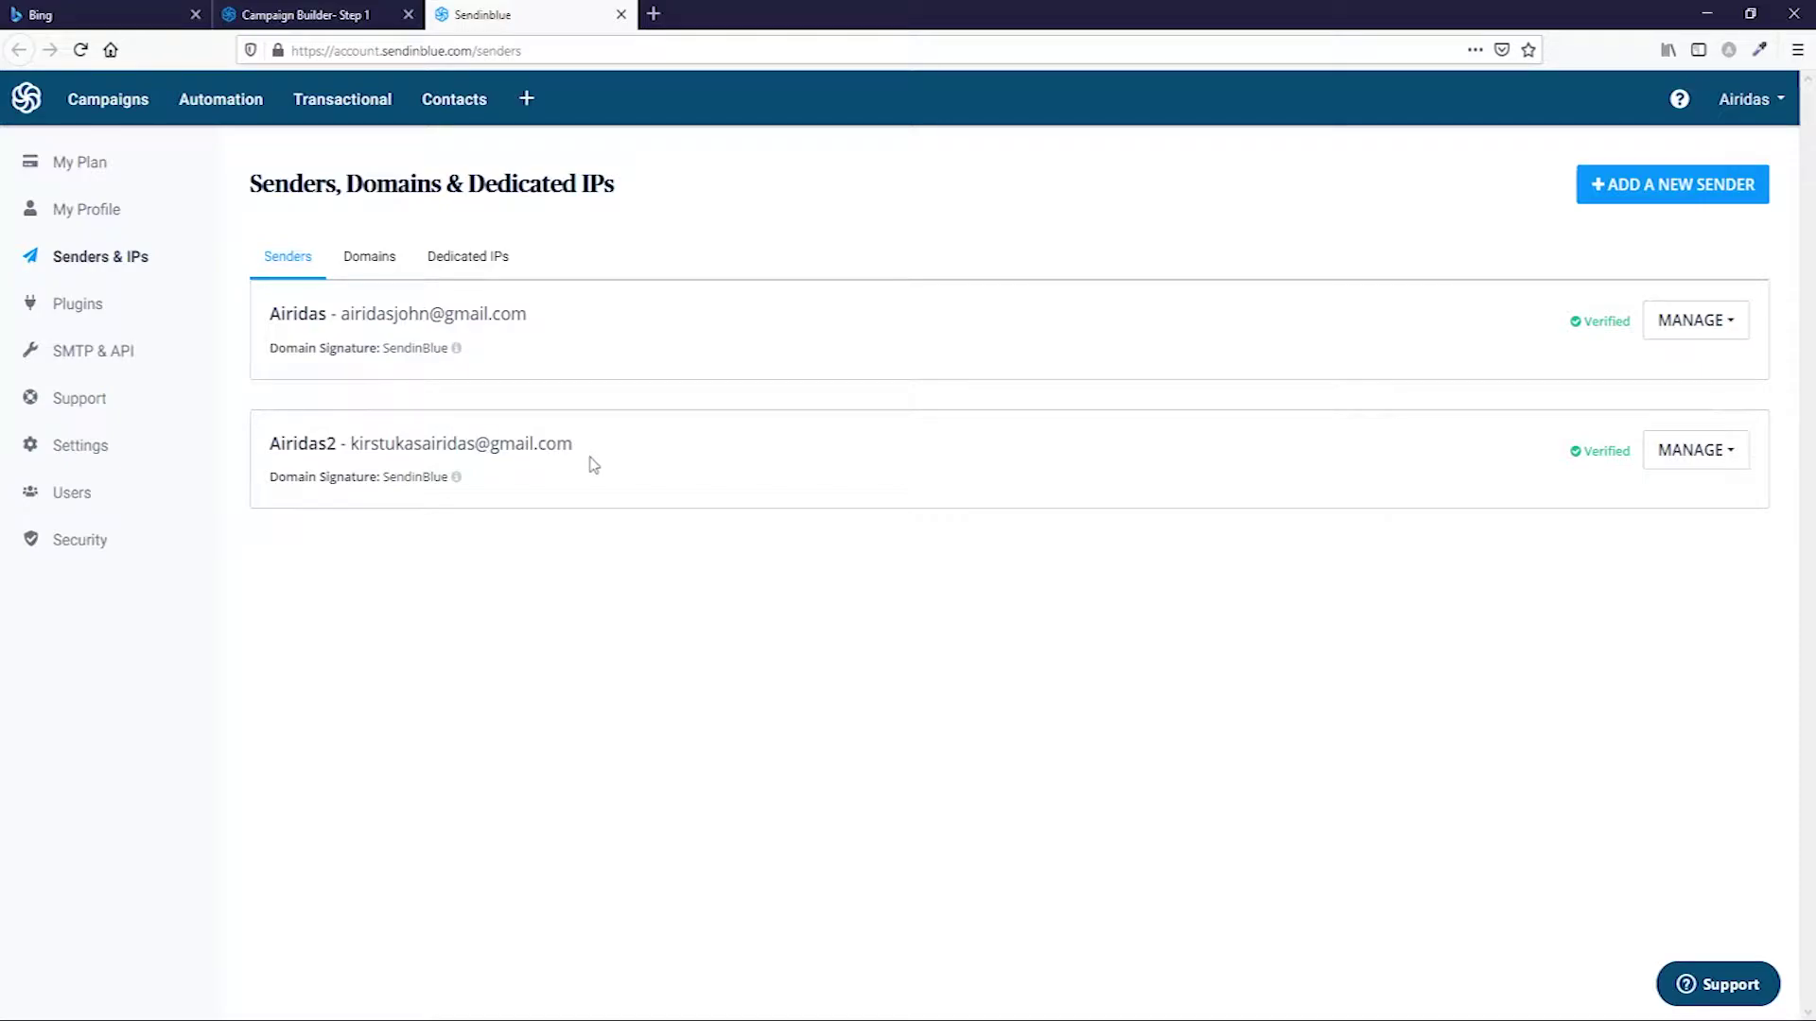
{"action": "left_click", "coordinate": [298, 17]}
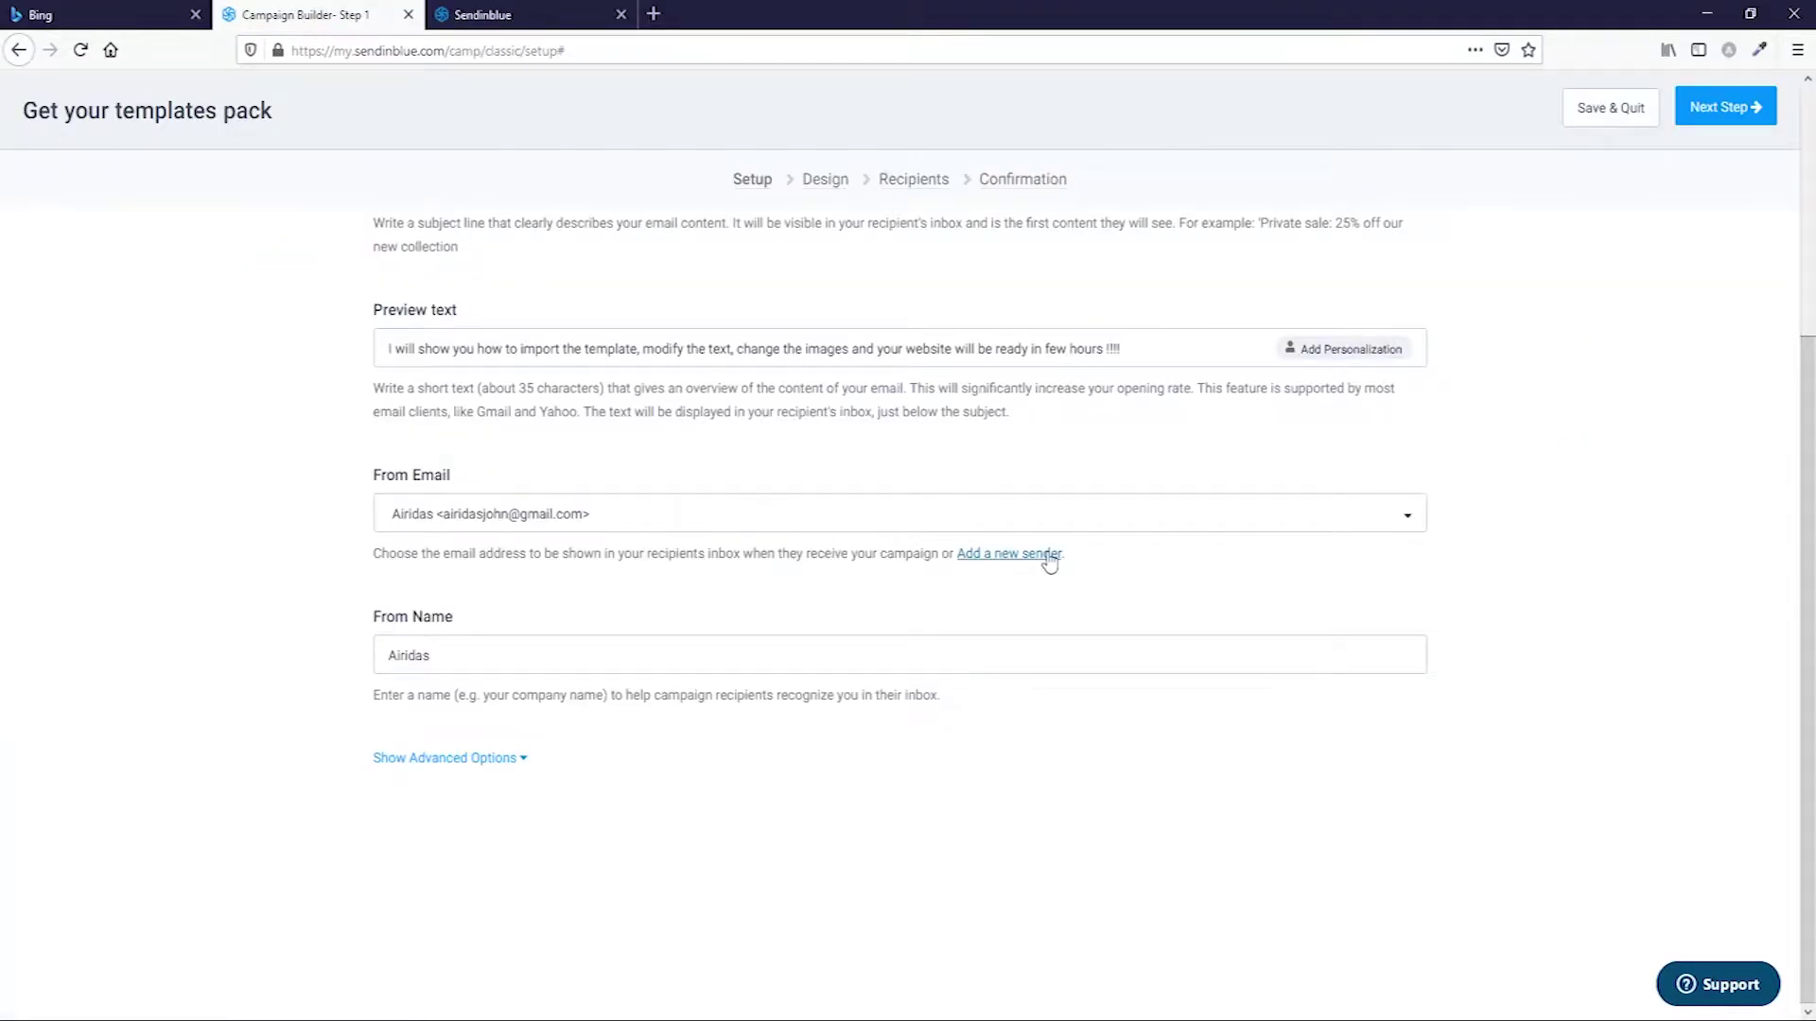
{"action": "left_click", "coordinate": [1059, 532]}
{"action": "left_click", "coordinate": [1059, 531]}
{"action": "left_click", "coordinate": [81, 50]}
{"action": "scroll", "coordinate": [569, 421], "scroll_direction": "down", "scroll_amount": 4}
{"action": "scroll", "coordinate": [567, 367], "scroll_direction": "up", "scroll_amount": 4}
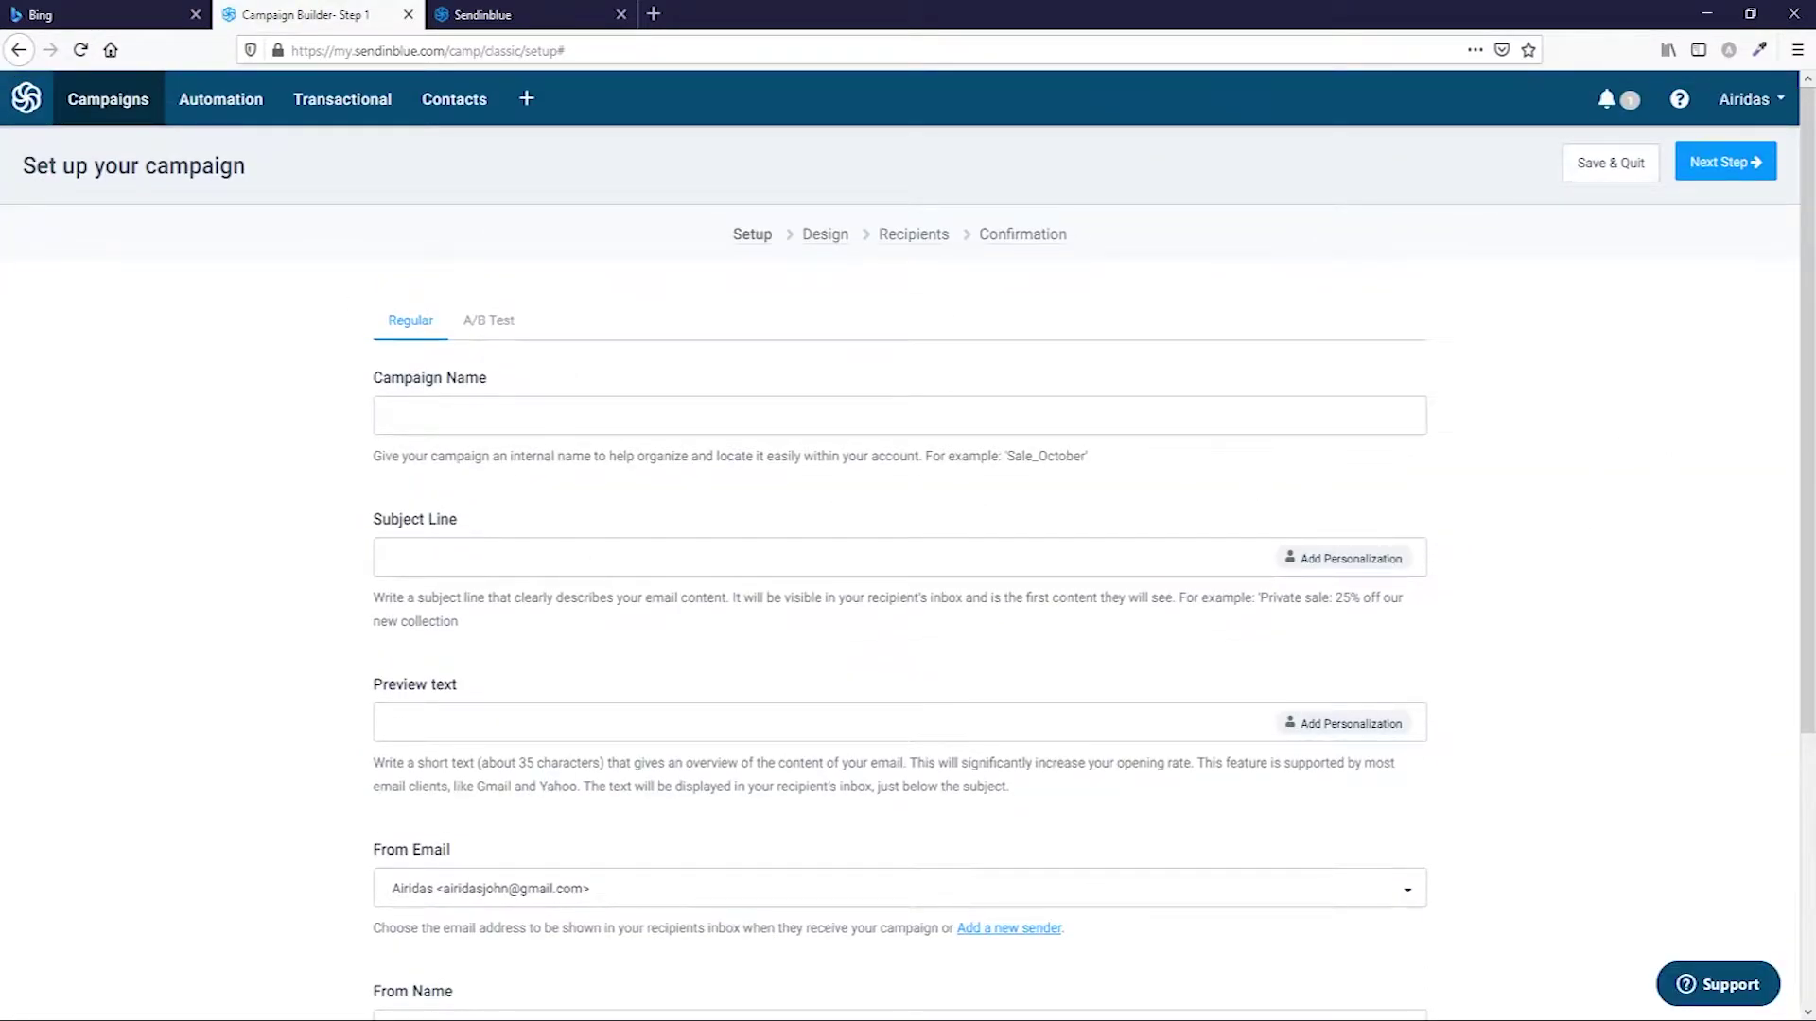
Enter campaign name 'Elementor templates pack', subject 'Get your templates pack !!!' and the preview text.
{"action": "type", "text": "Elementor templates pack"}
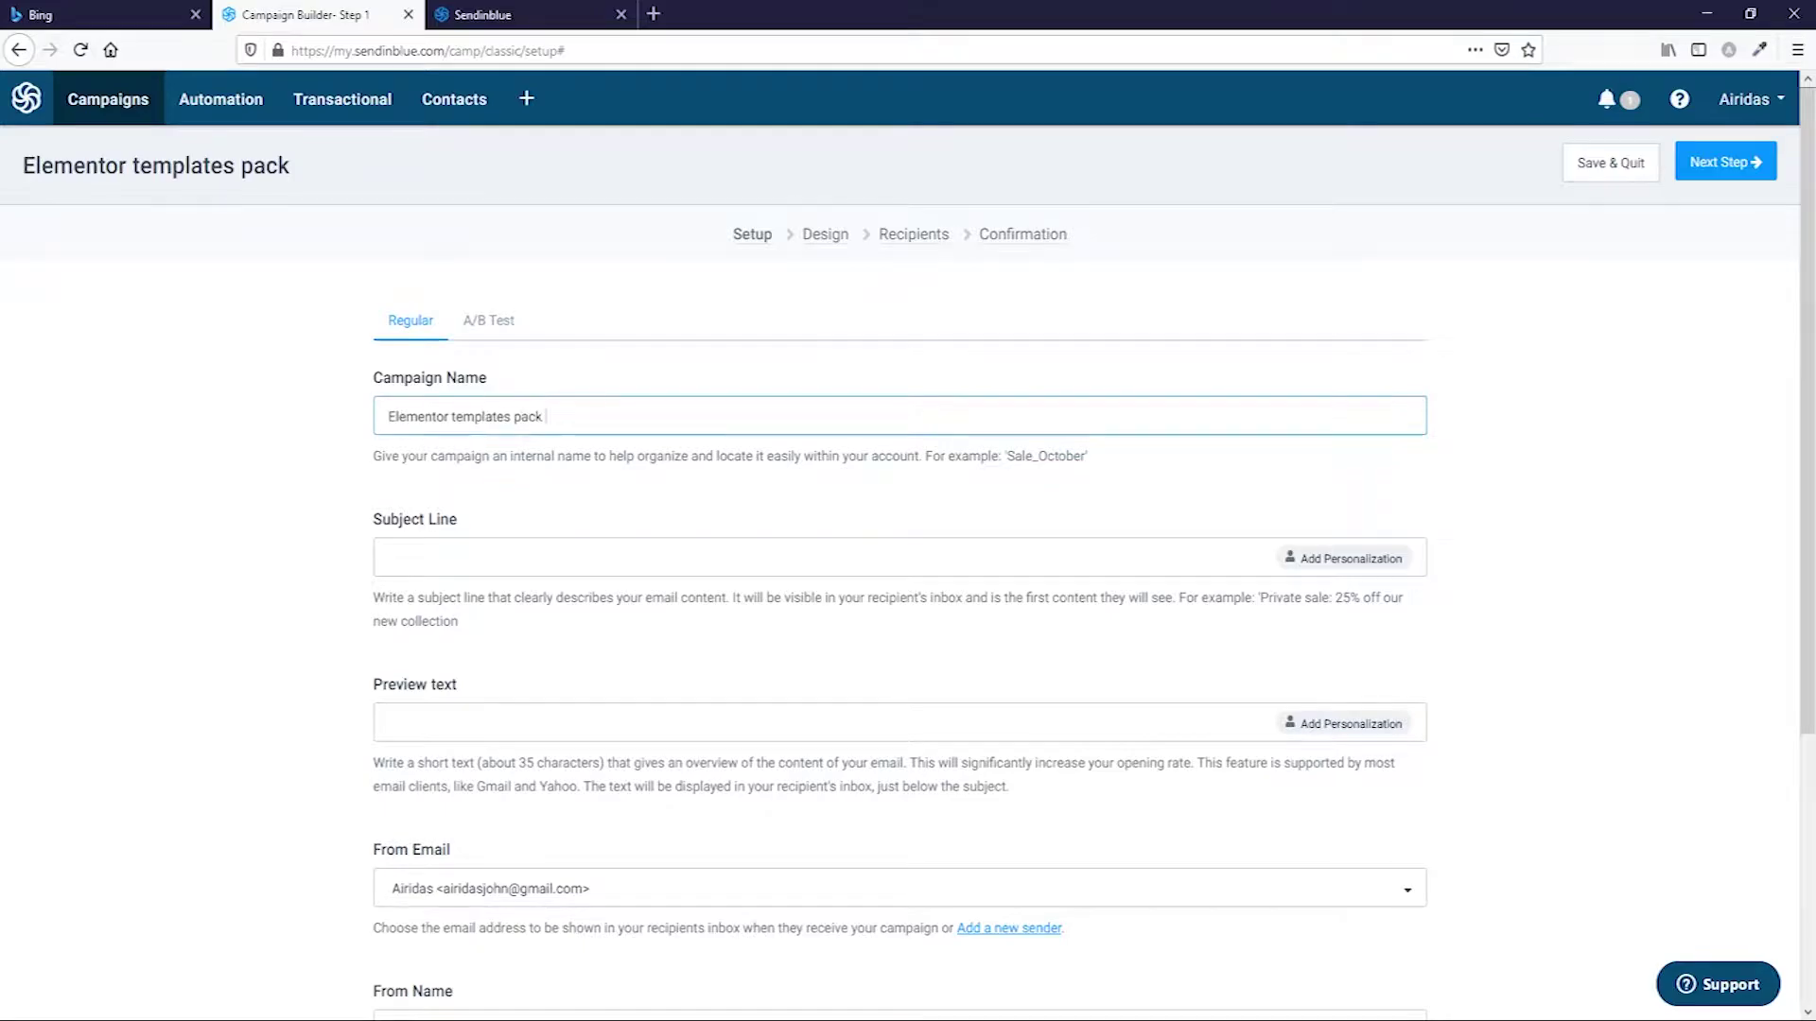
{"action": "left_click", "coordinate": [474, 556]}
{"action": "type", "text": "Get your templates pack !!!"}
{"action": "left_click", "coordinate": [662, 719]}
{"action": "type", "text": "I will show you how to import the template, modify the text, change the images and your website will be ready in few hours !!!!"}
Keep the first sender address as From Email and retype the From Name.
{"action": "scroll", "coordinate": [1370, 531], "scroll_direction": "down", "scroll_amount": 4}
{"action": "left_click", "coordinate": [1370, 532]}
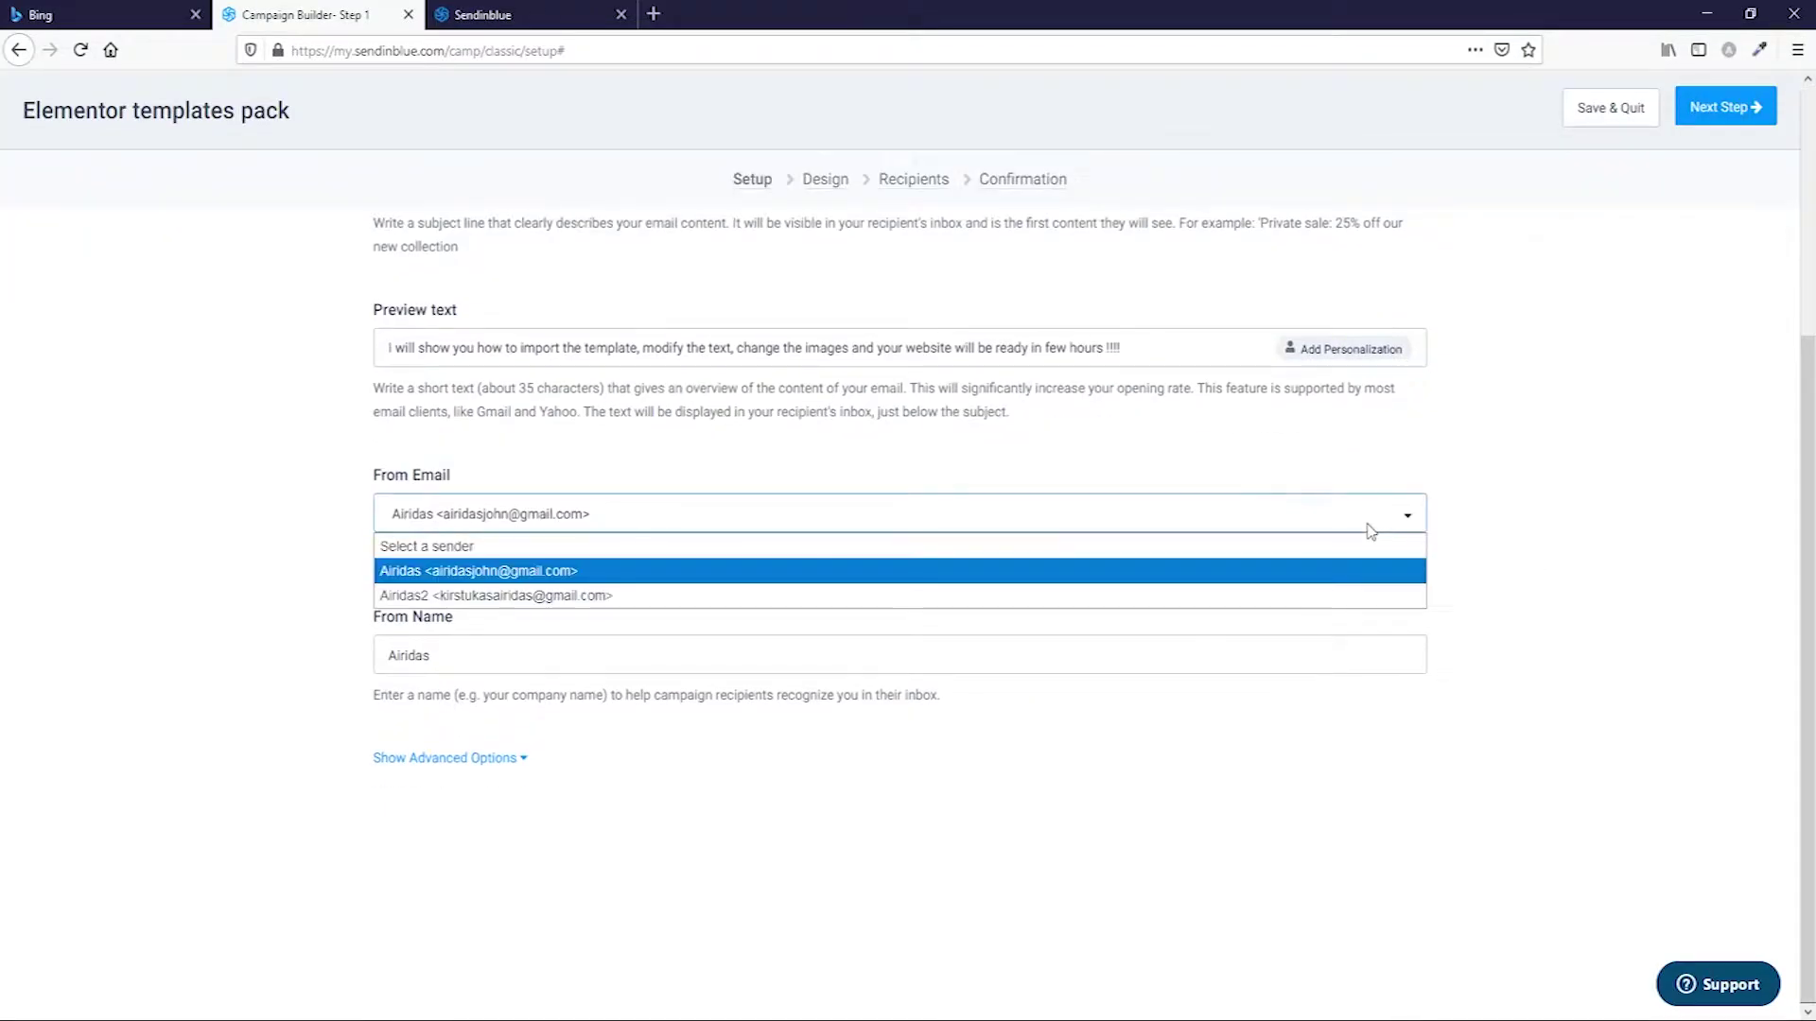
{"action": "left_click", "coordinate": [1322, 570]}
{"action": "left_click", "coordinate": [490, 649]}
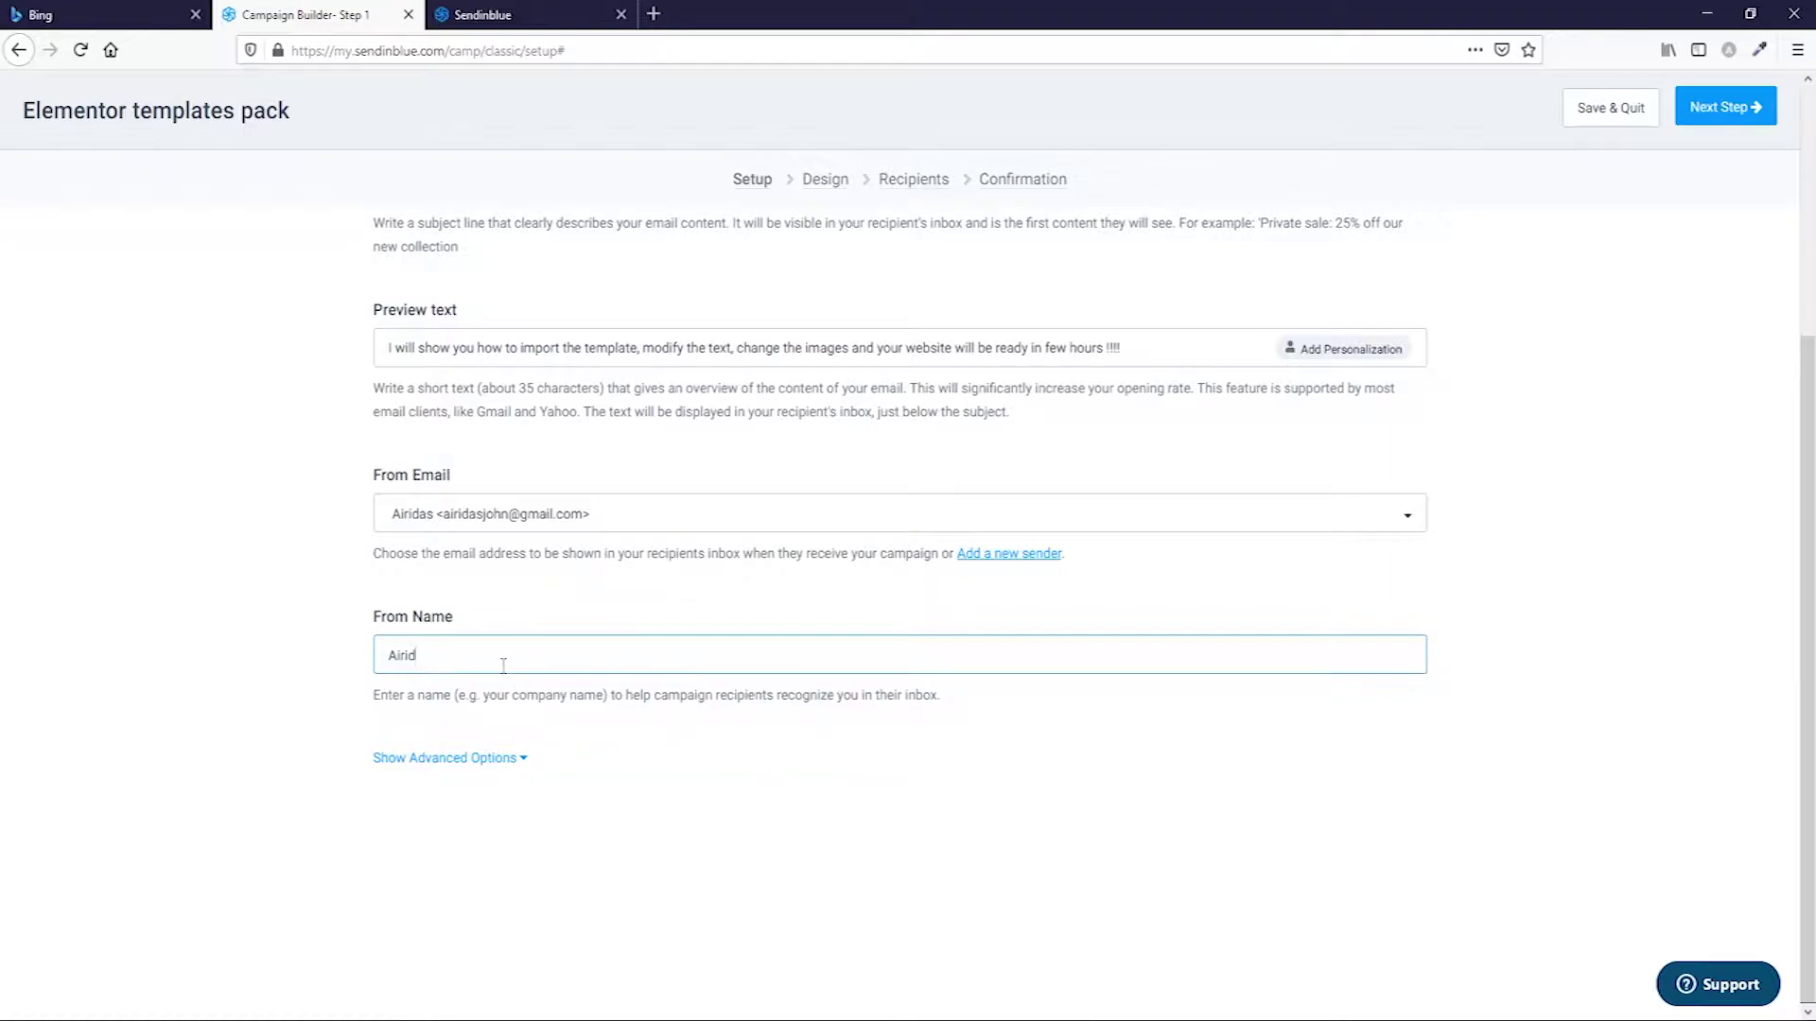
{"action": "key", "text": "BackSpace"}
{"action": "key", "text": "BackSpace"}
{"action": "type", "text": "Airida"}
{"action": "scroll", "coordinate": [1385, 722], "scroll_direction": "up", "scroll_amount": 5}
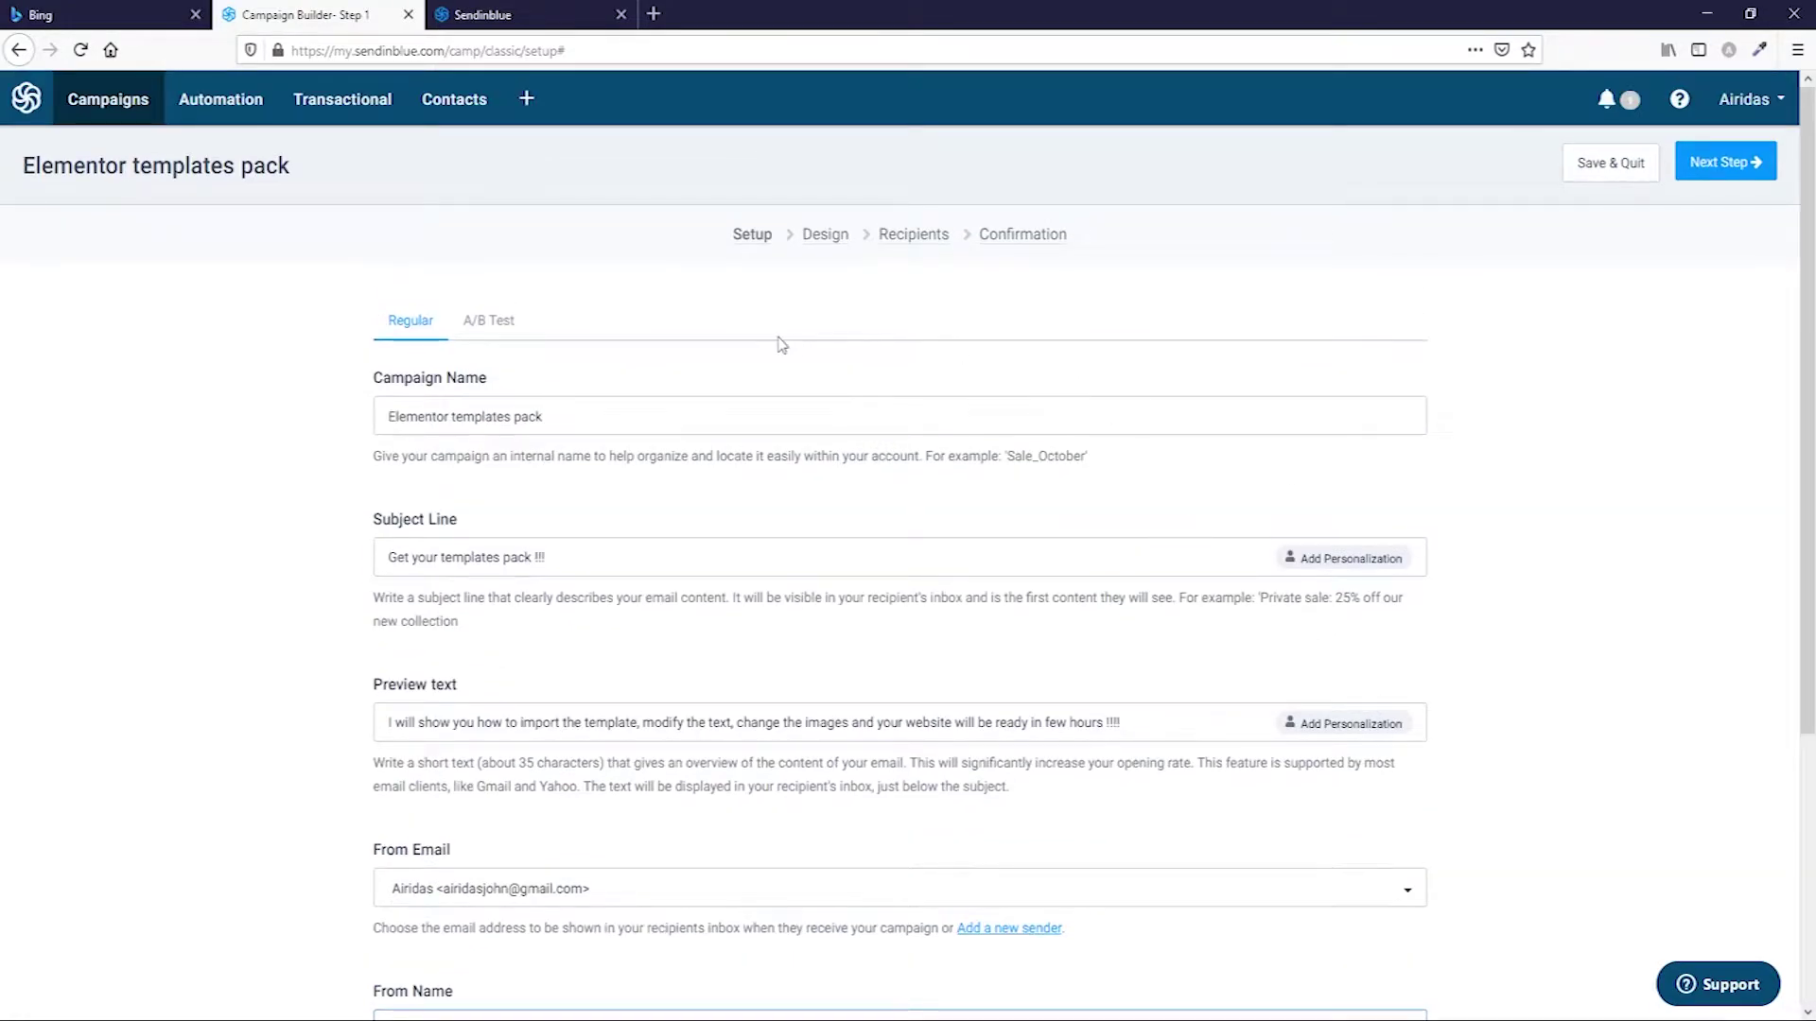
{"action": "scroll", "coordinate": [892, 388], "scroll_direction": "down", "scroll_amount": 3}
{"action": "scroll", "coordinate": [892, 388], "scroll_direction": "up", "scroll_amount": 3}
Look over the A/B test campaign option, then switch back to a Regular campaign.
{"action": "left_click", "coordinate": [504, 325]}
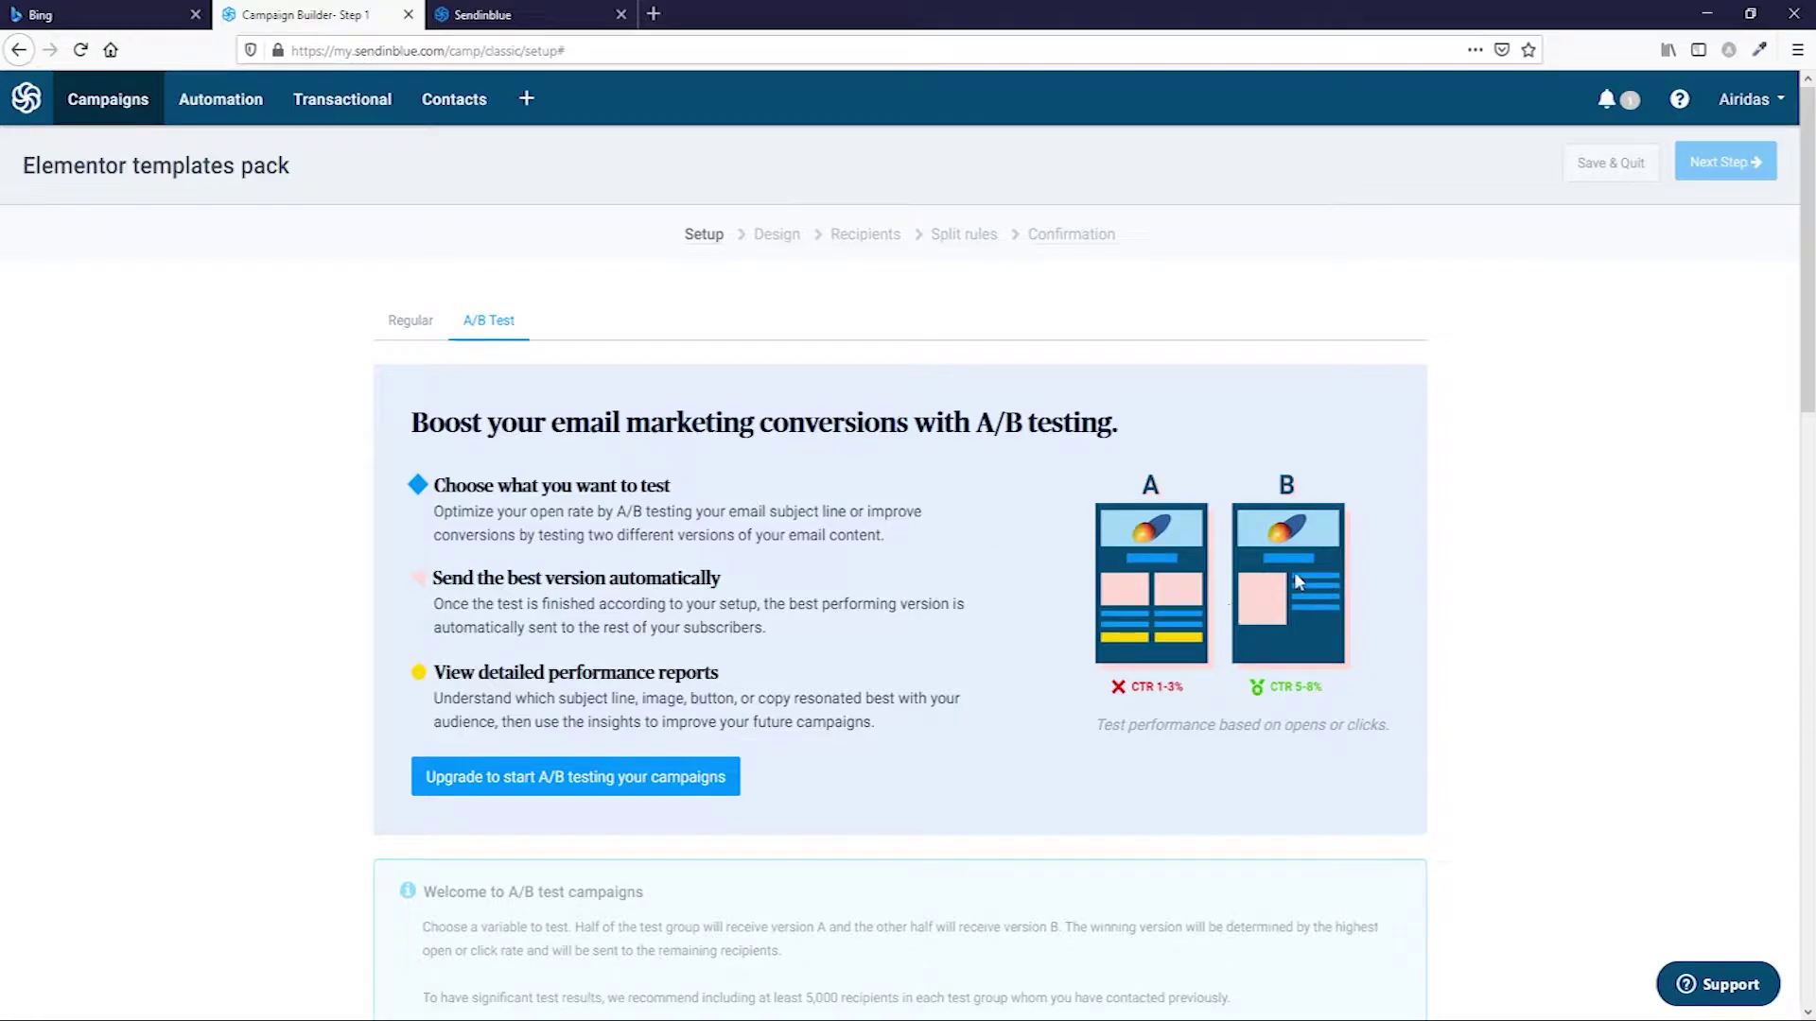
{"action": "scroll", "coordinate": [1163, 643], "scroll_direction": "down", "scroll_amount": 3}
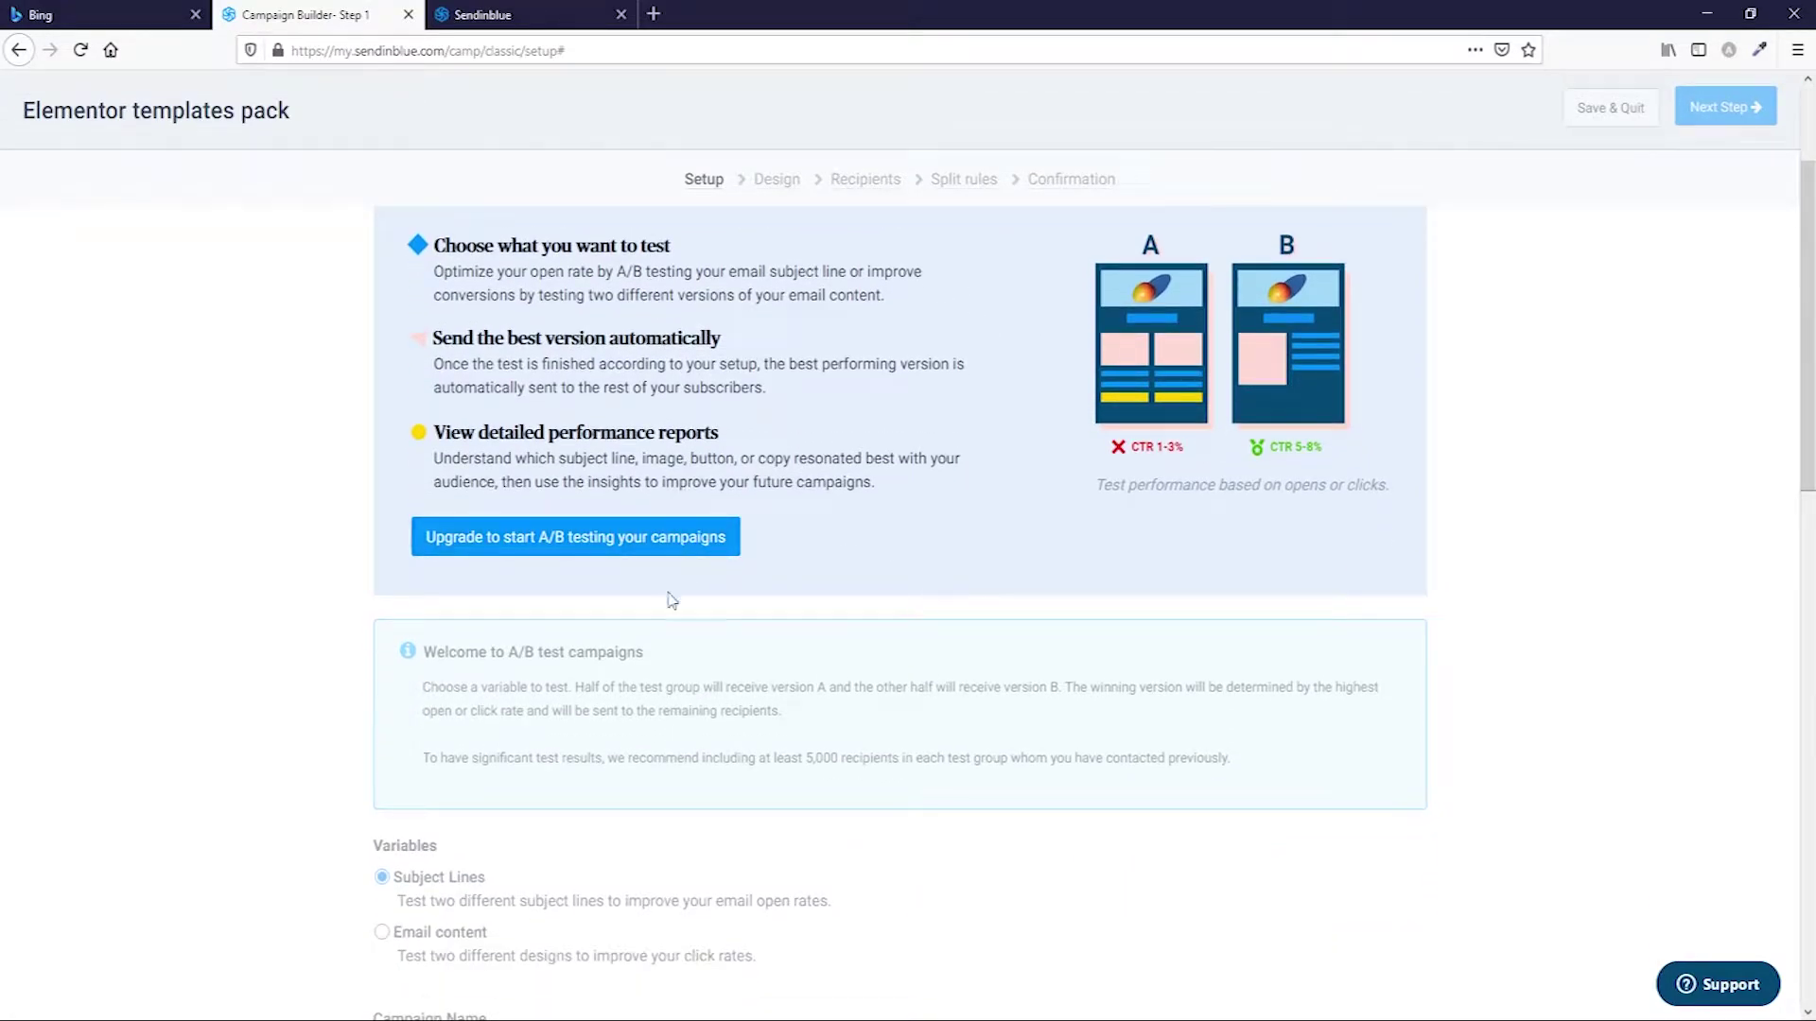
{"action": "scroll", "coordinate": [655, 569], "scroll_direction": "down", "scroll_amount": 2}
{"action": "scroll", "coordinate": [697, 478], "scroll_direction": "up", "scroll_amount": 3}
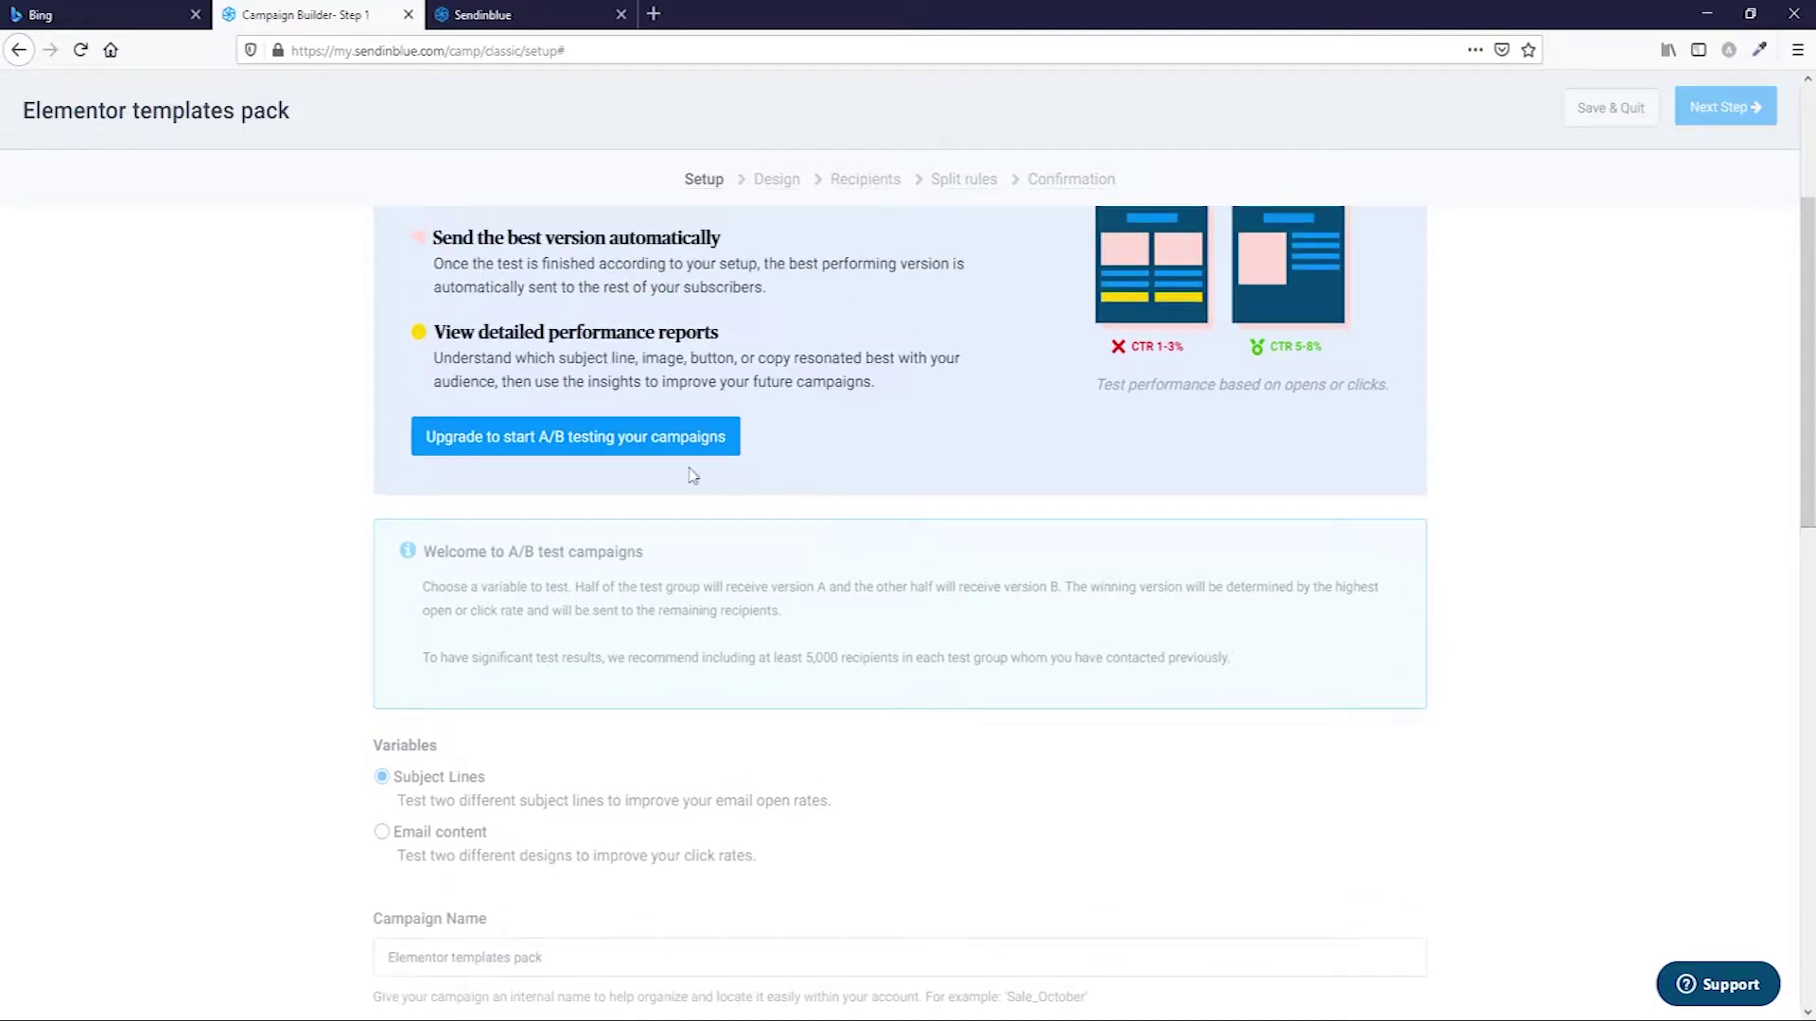
{"action": "scroll", "coordinate": [734, 563], "scroll_direction": "down", "scroll_amount": 3}
{"action": "scroll", "coordinate": [734, 568], "scroll_direction": "up", "scroll_amount": 5}
{"action": "left_click", "coordinate": [409, 320]}
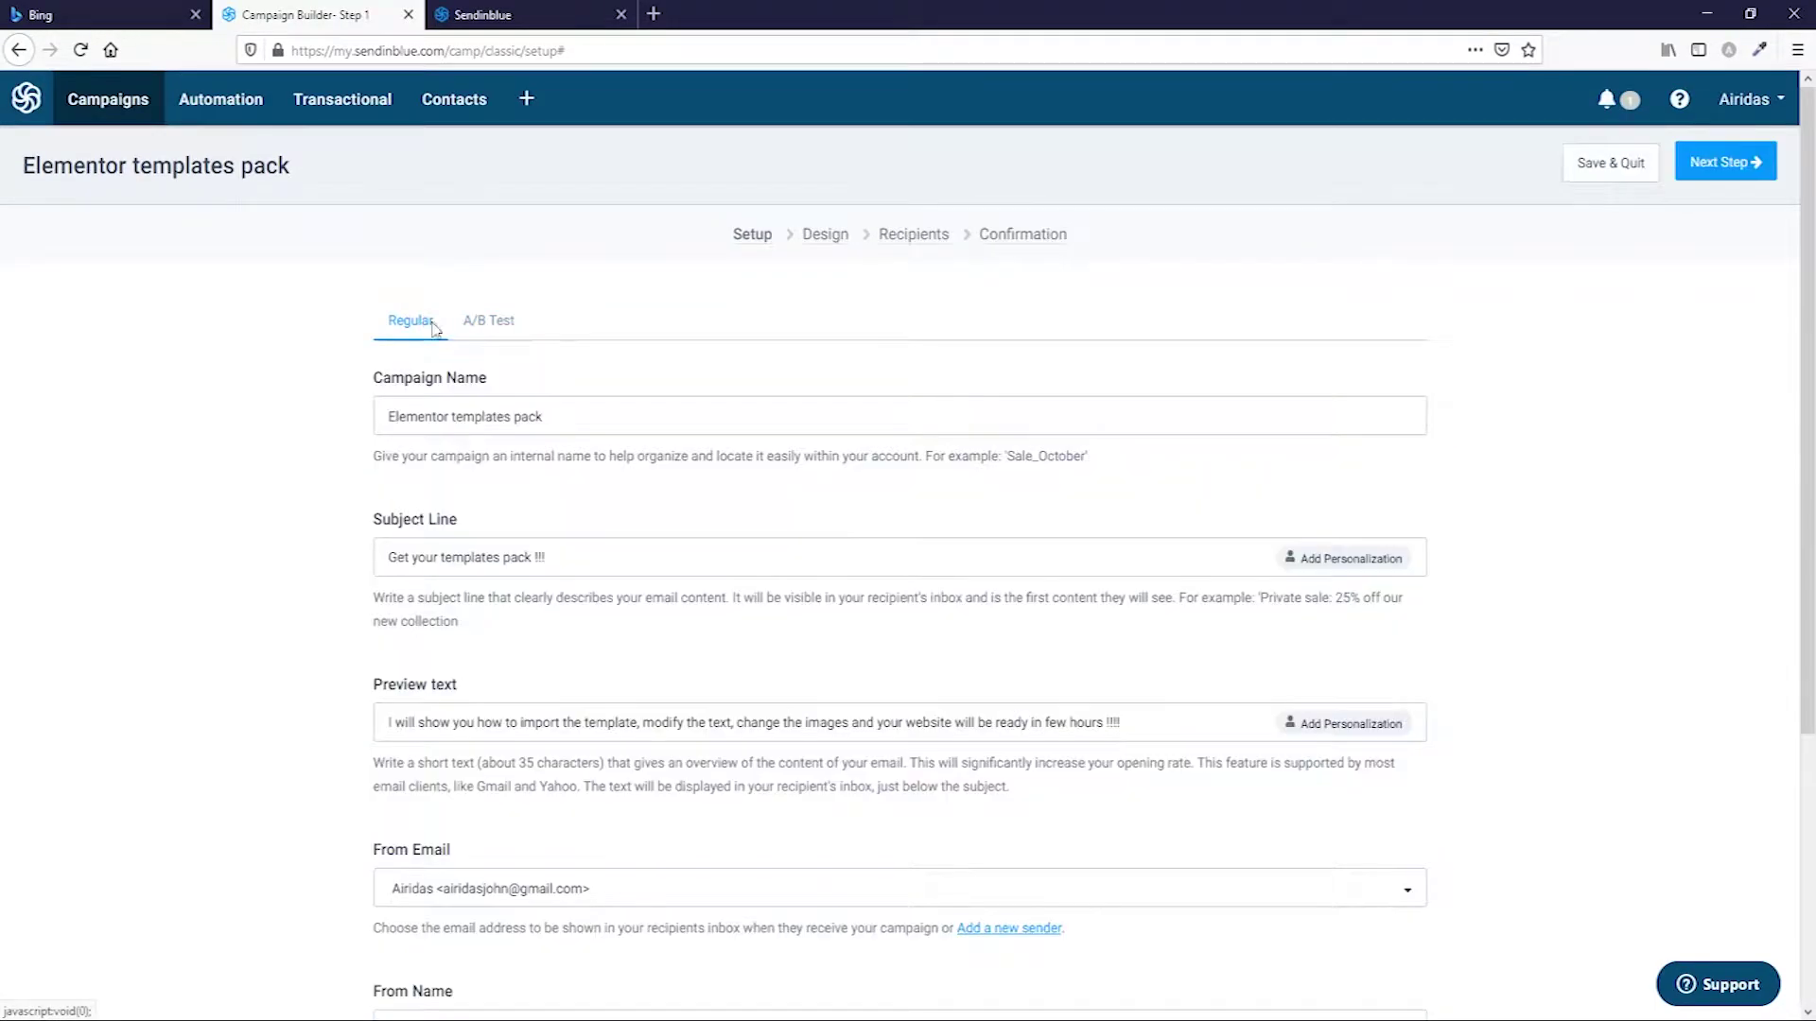
{"action": "scroll", "coordinate": [522, 402], "scroll_direction": "down", "scroll_amount": 3}
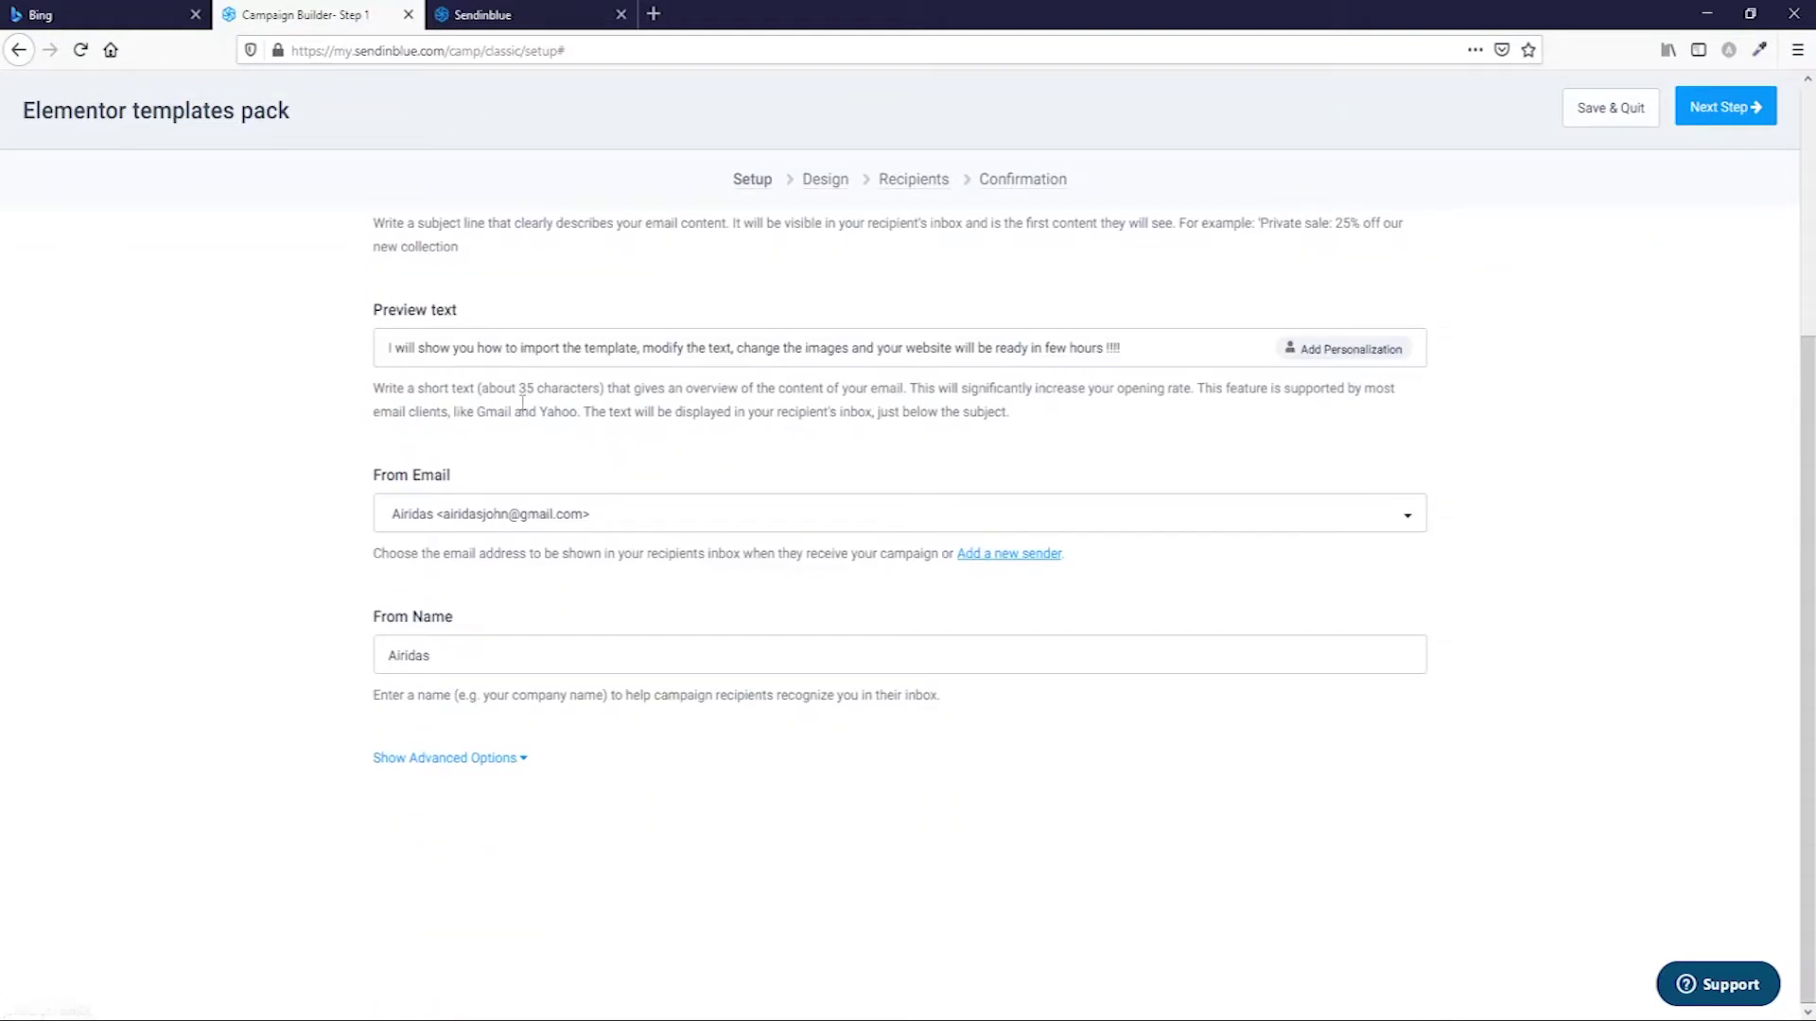
Expand the advanced options and enable Google Analytics tracking, leaving the UTM value empty.
{"action": "left_click", "coordinate": [447, 758]}
{"action": "scroll", "coordinate": [836, 695], "scroll_direction": "down", "scroll_amount": 6}
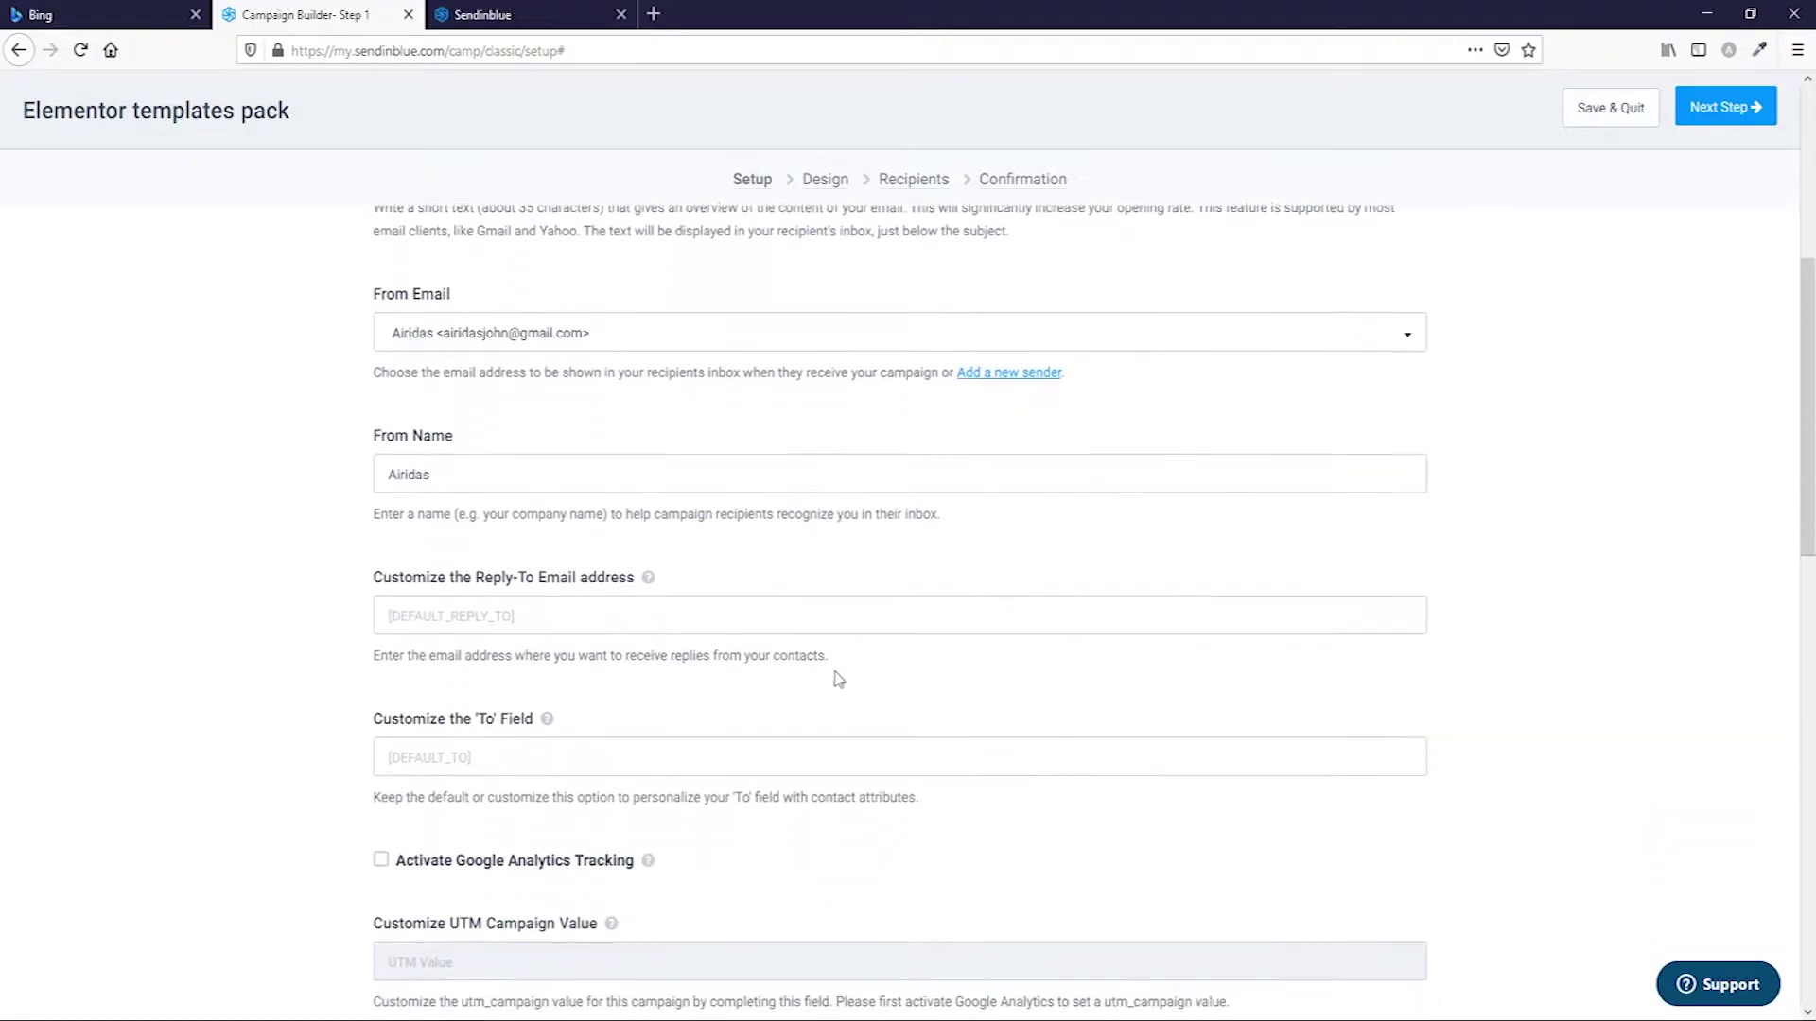
{"action": "scroll", "coordinate": [828, 678], "scroll_direction": "down", "scroll_amount": 2}
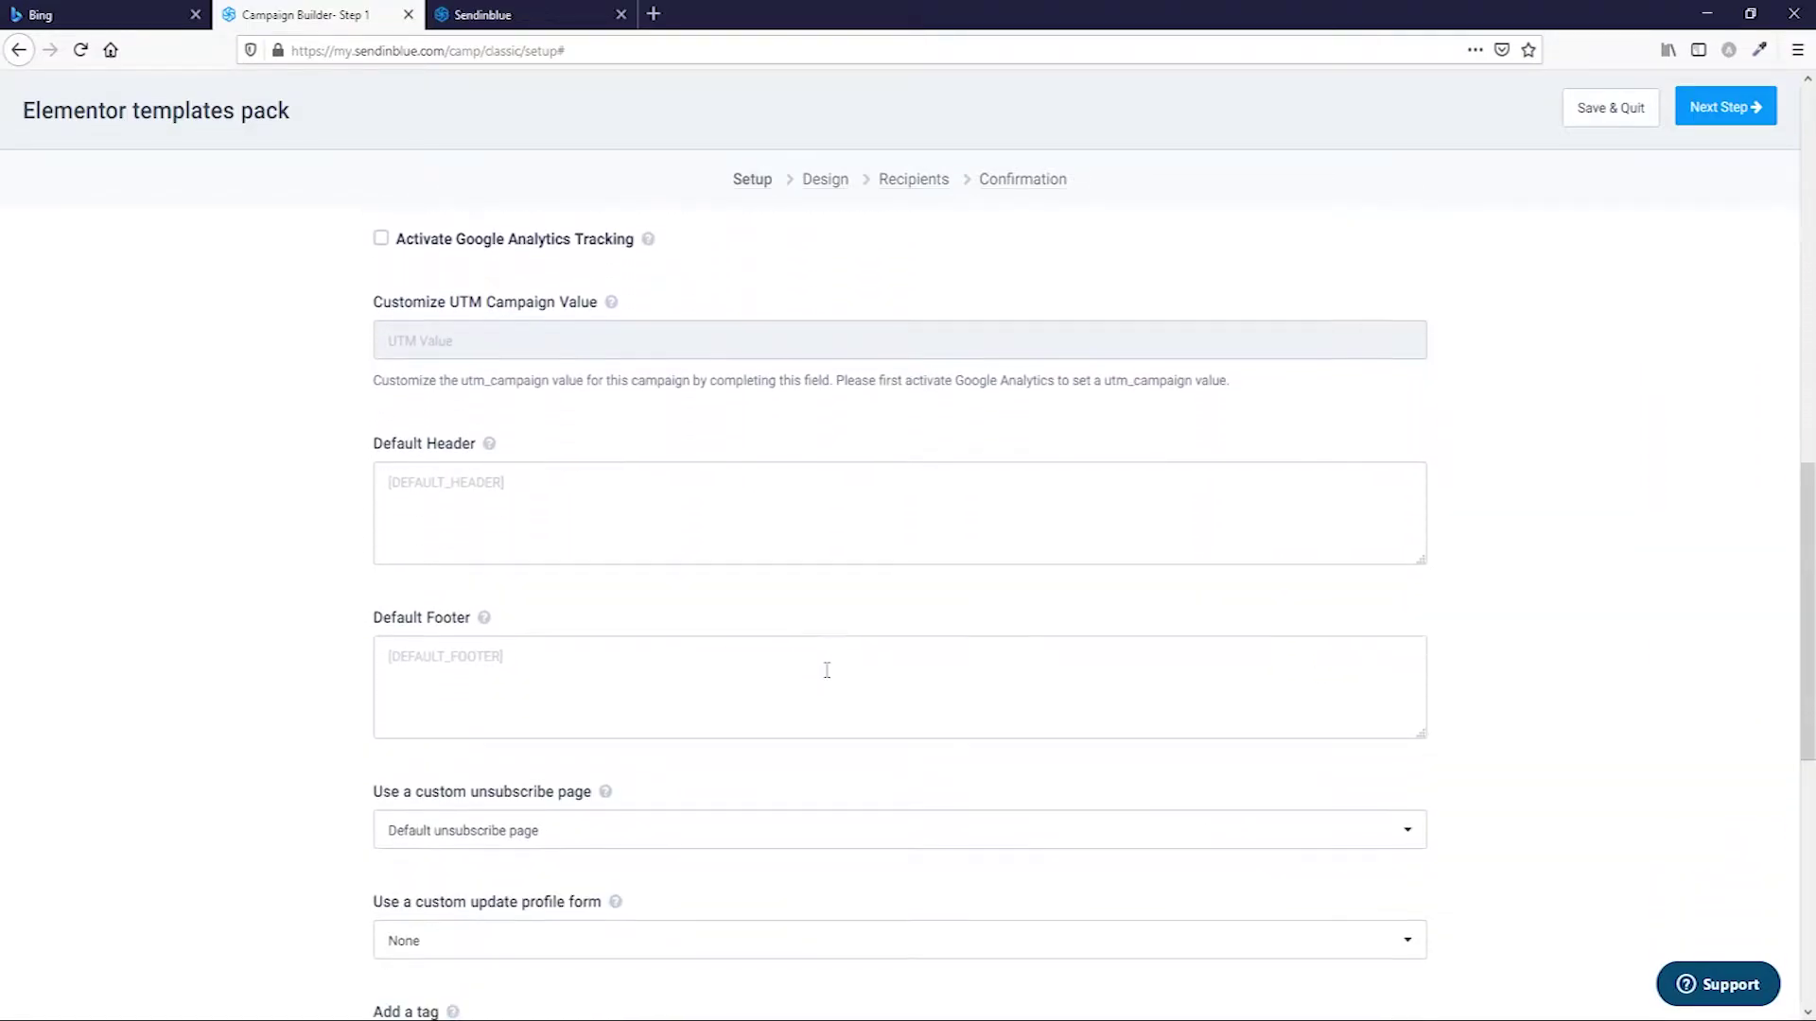
{"action": "scroll", "coordinate": [826, 670], "scroll_direction": "up", "scroll_amount": 5}
{"action": "scroll", "coordinate": [826, 669], "scroll_direction": "up", "scroll_amount": 1}
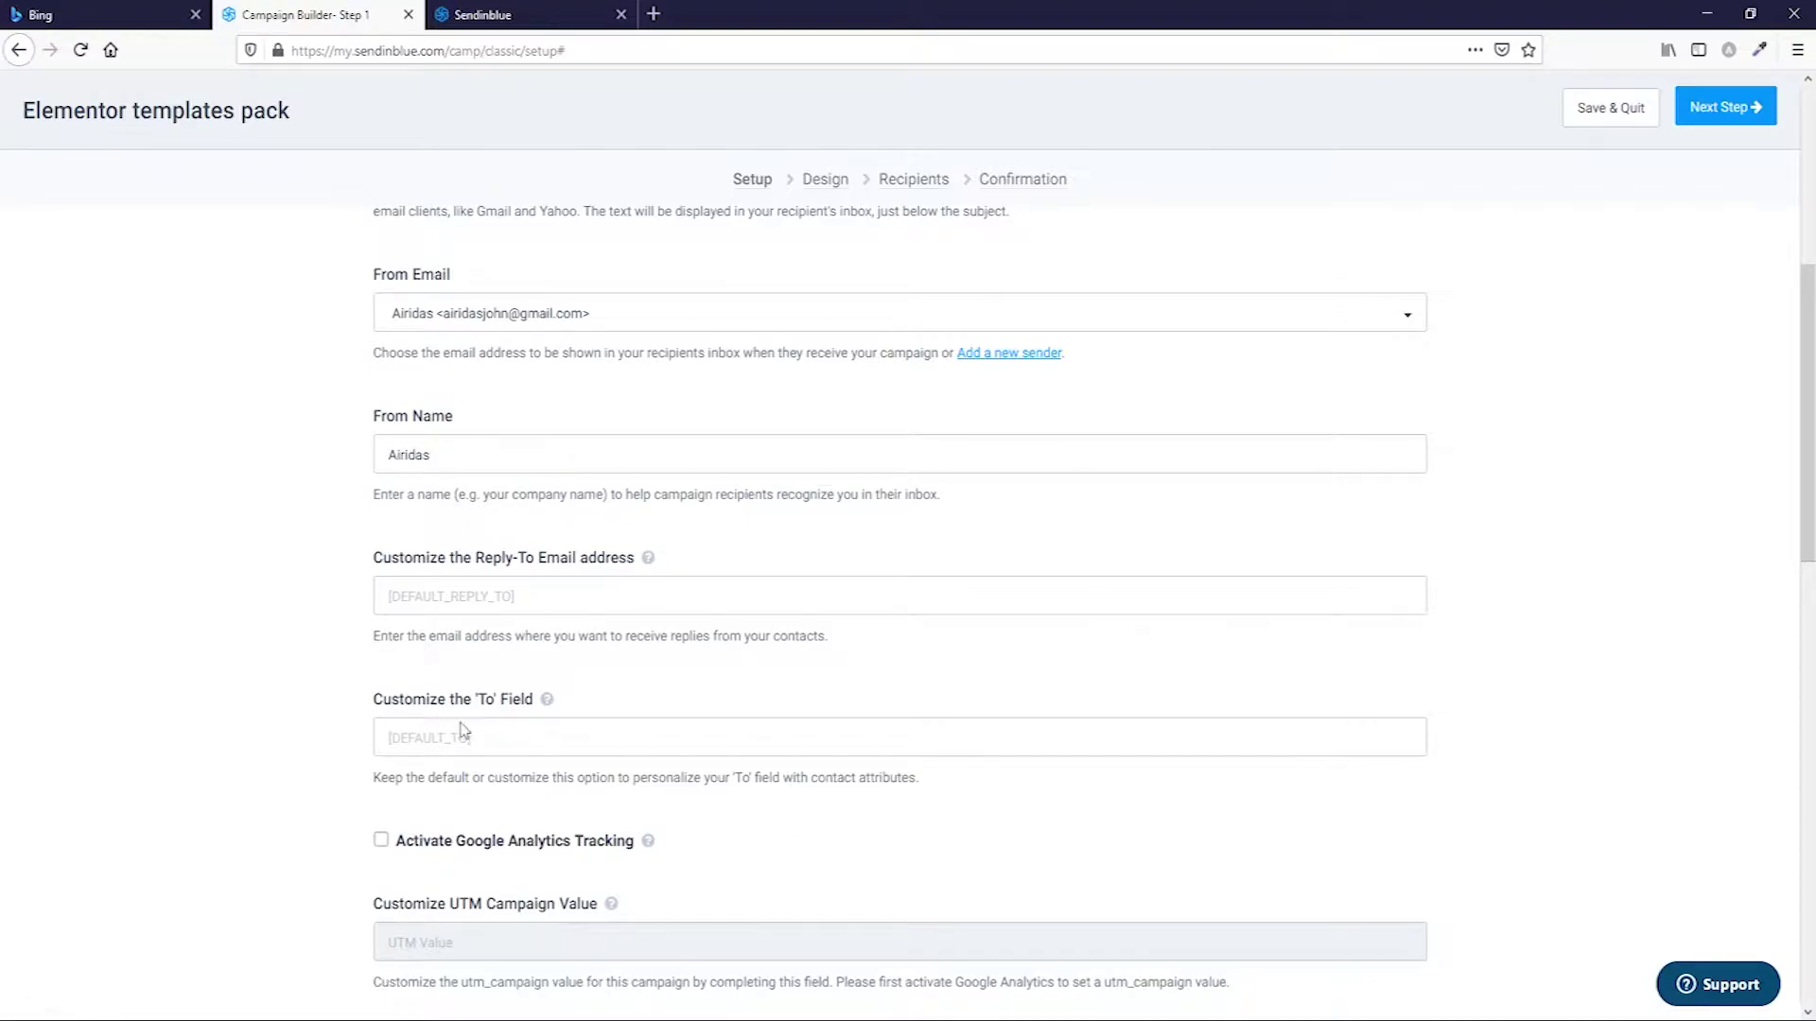
{"action": "scroll", "coordinate": [507, 700], "scroll_direction": "down", "scroll_amount": 1}
{"action": "scroll", "coordinate": [502, 677], "scroll_direction": "down", "scroll_amount": 2}
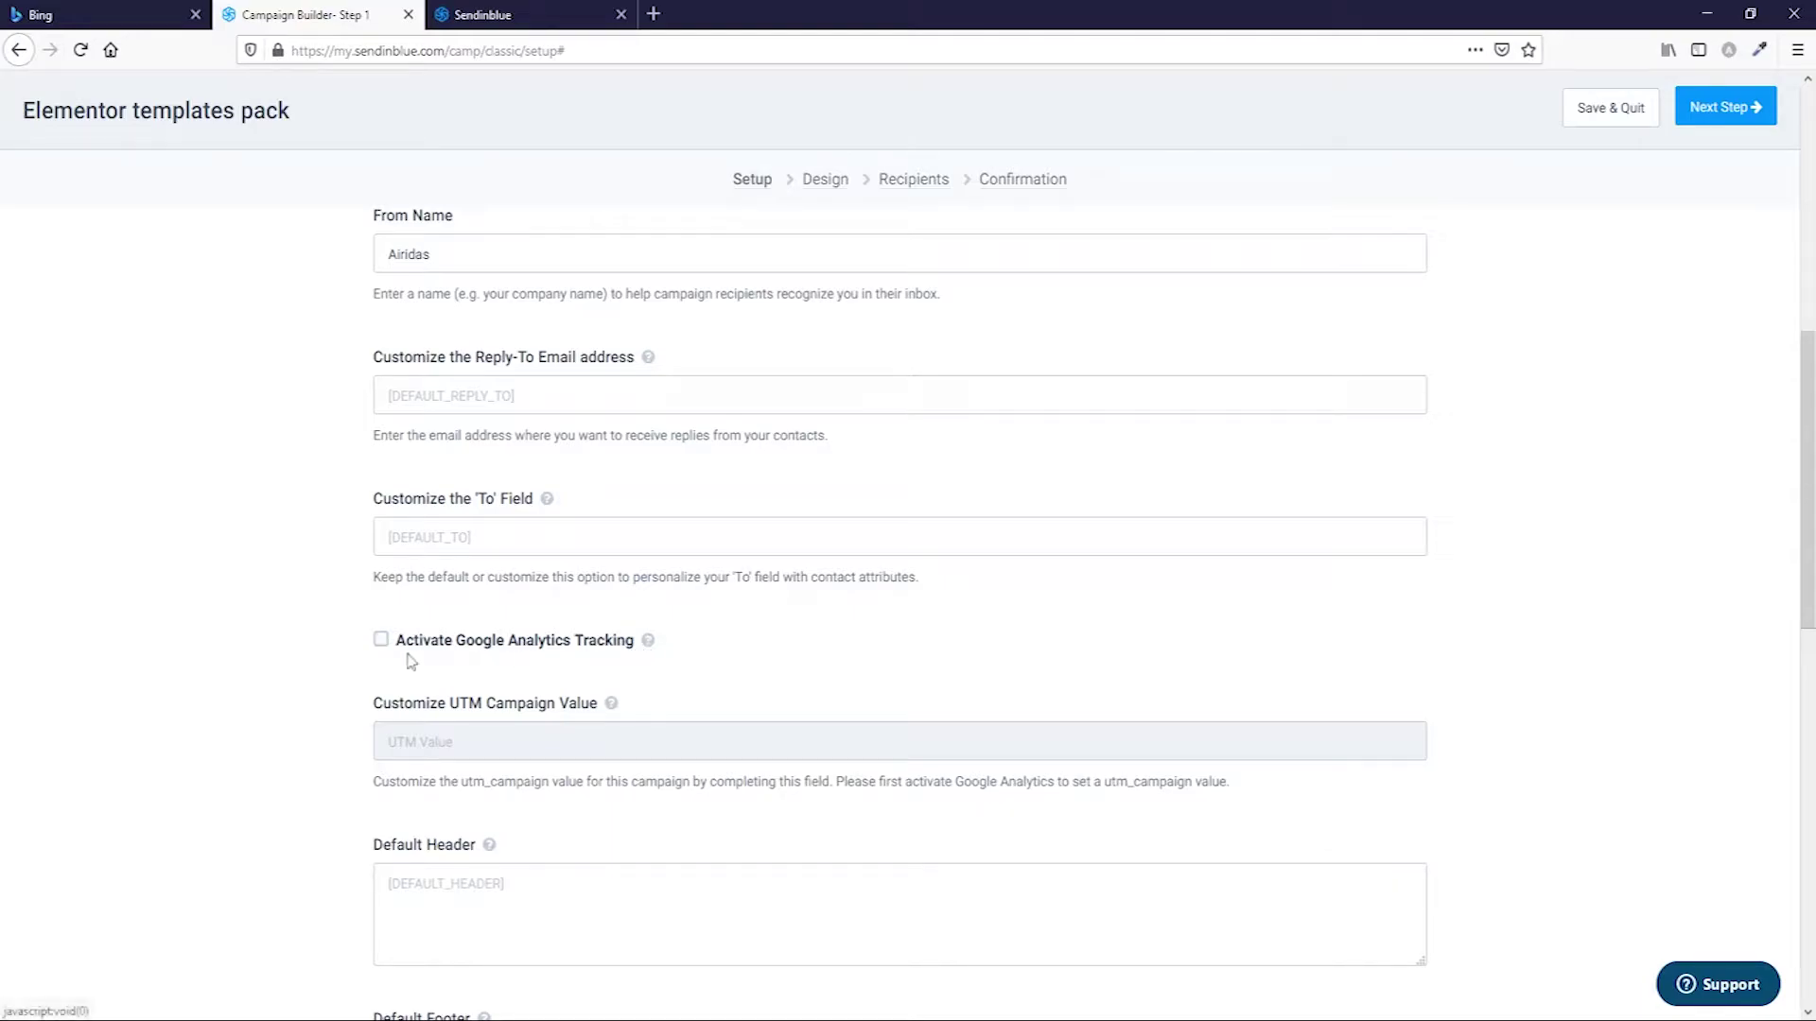
{"action": "left_click", "coordinate": [381, 641]}
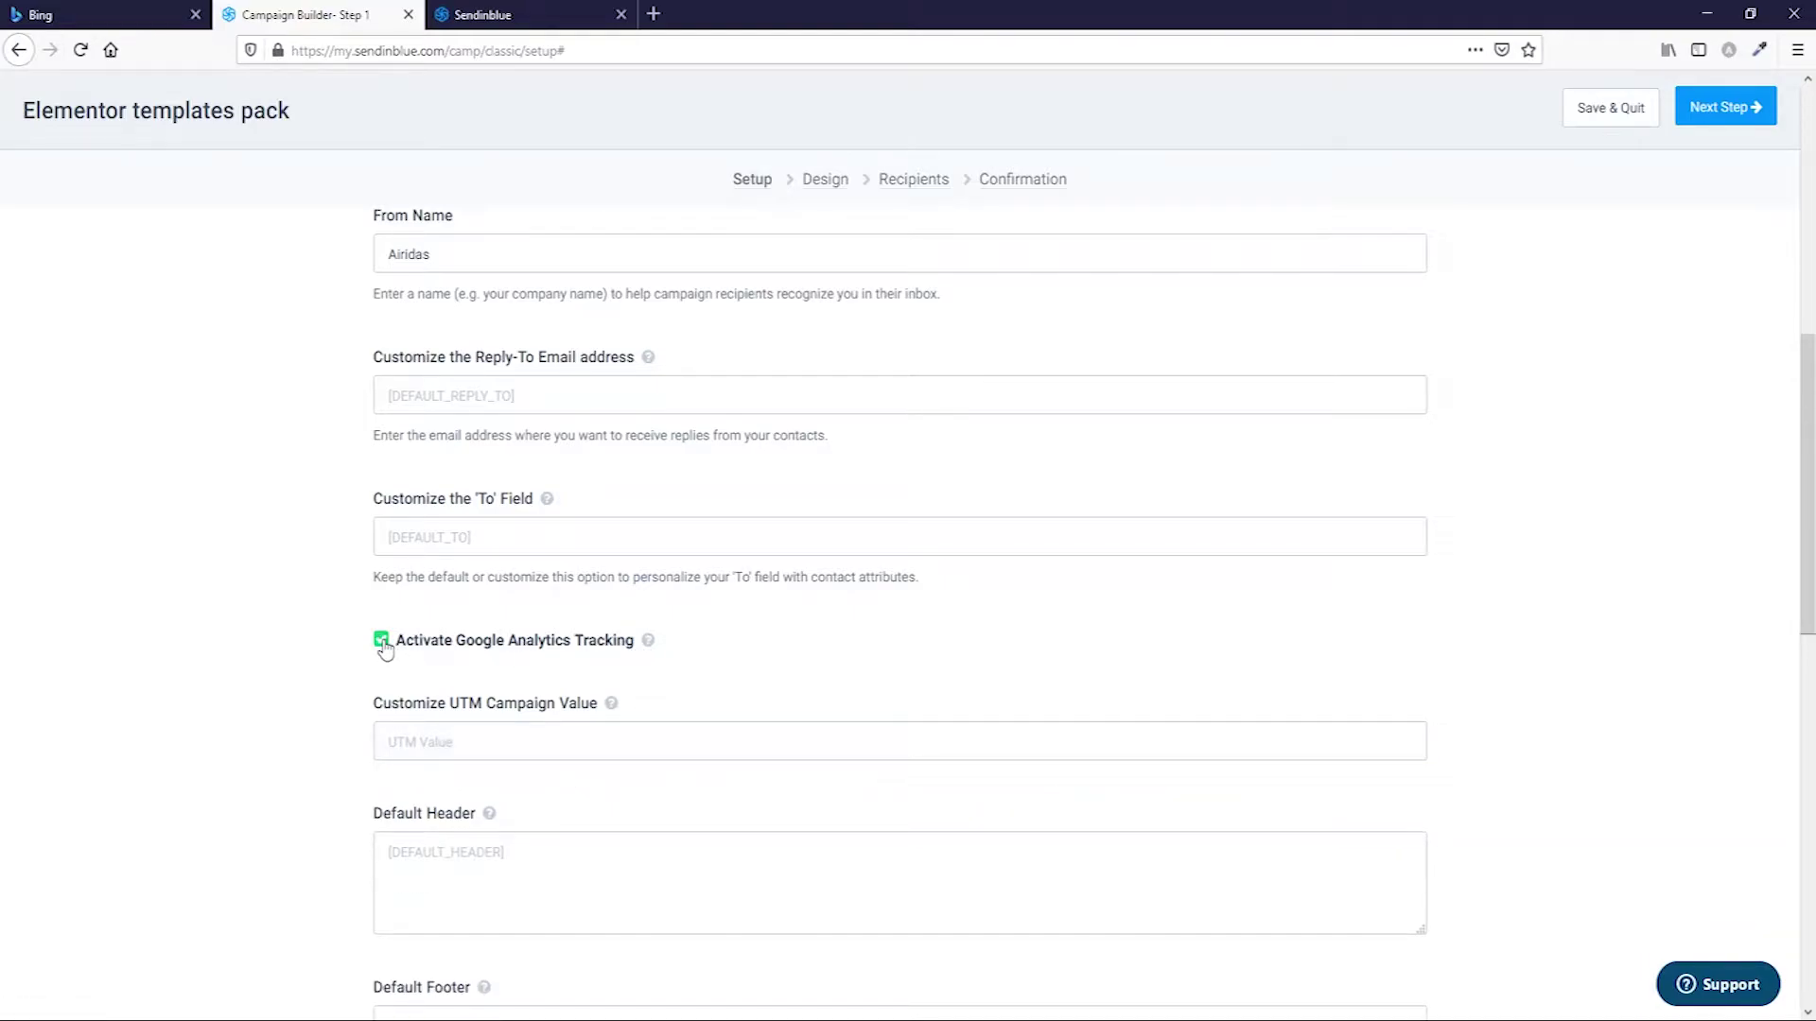
{"action": "mouse_move", "coordinate": [611, 715]}
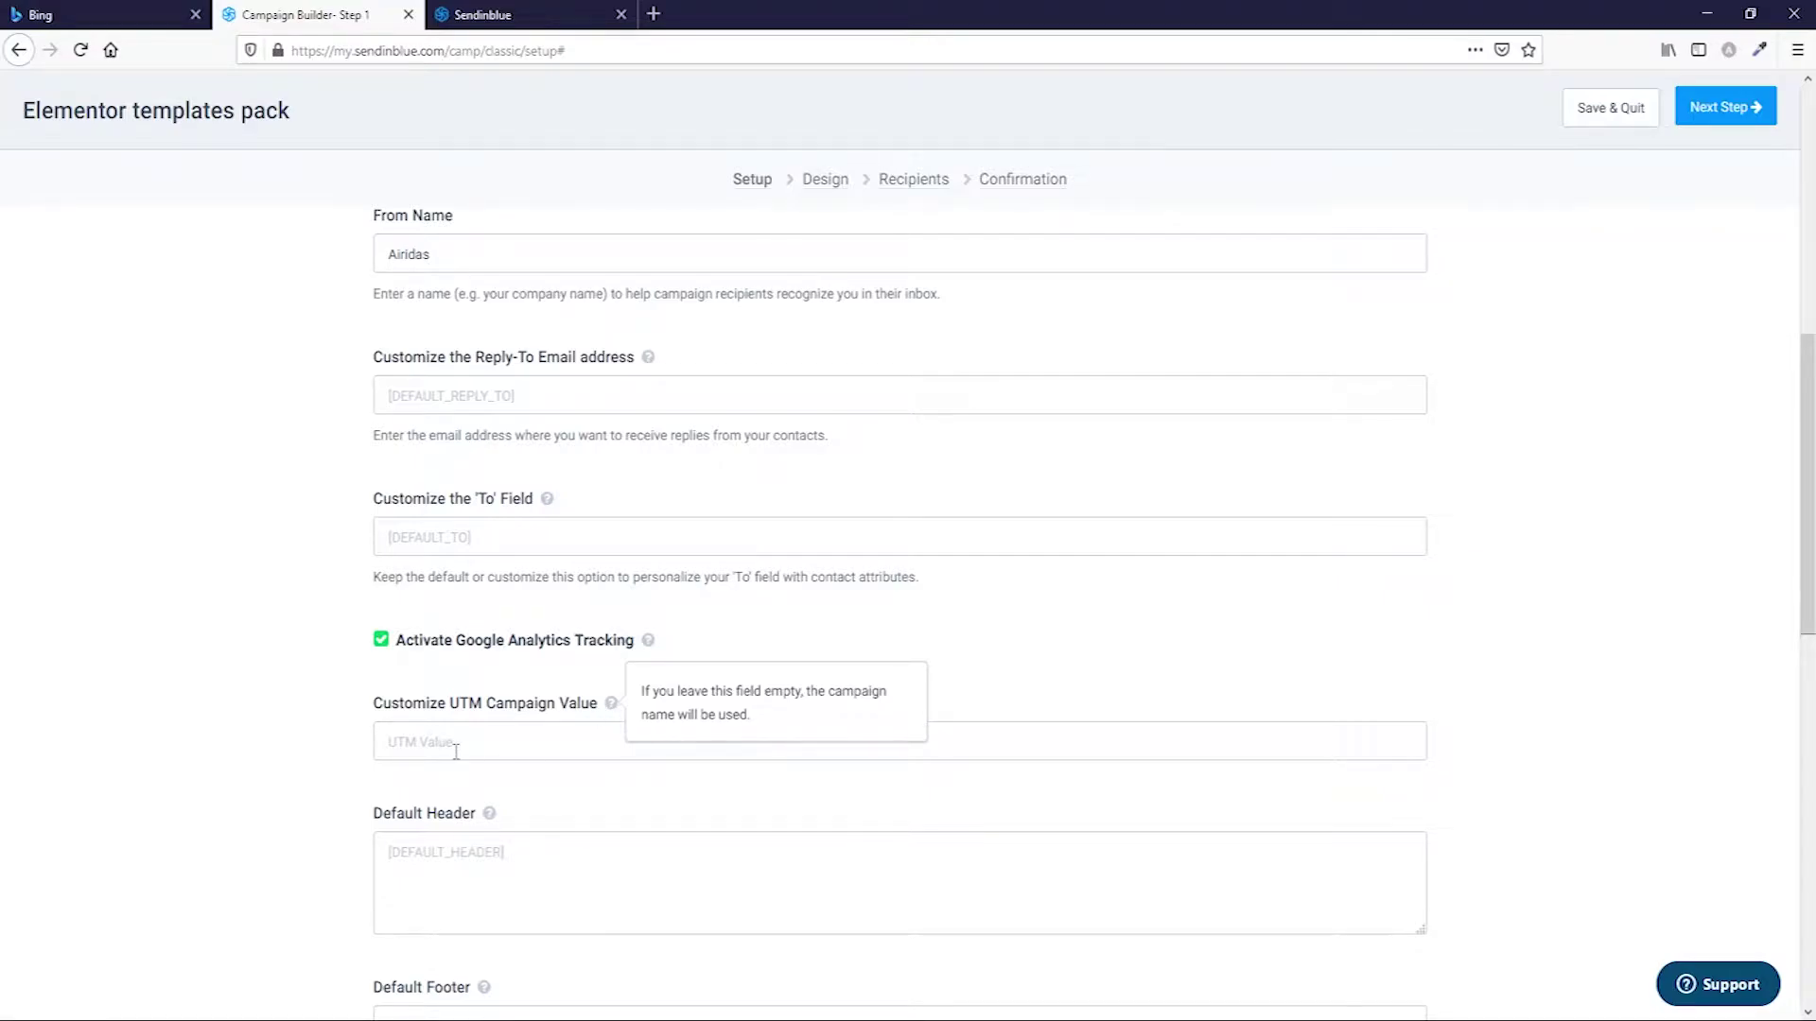
{"action": "scroll", "coordinate": [452, 747], "scroll_direction": "up", "scroll_amount": 8}
{"action": "left_click_drag", "start_coordinate": [555, 384], "coordinate": [389, 391]}
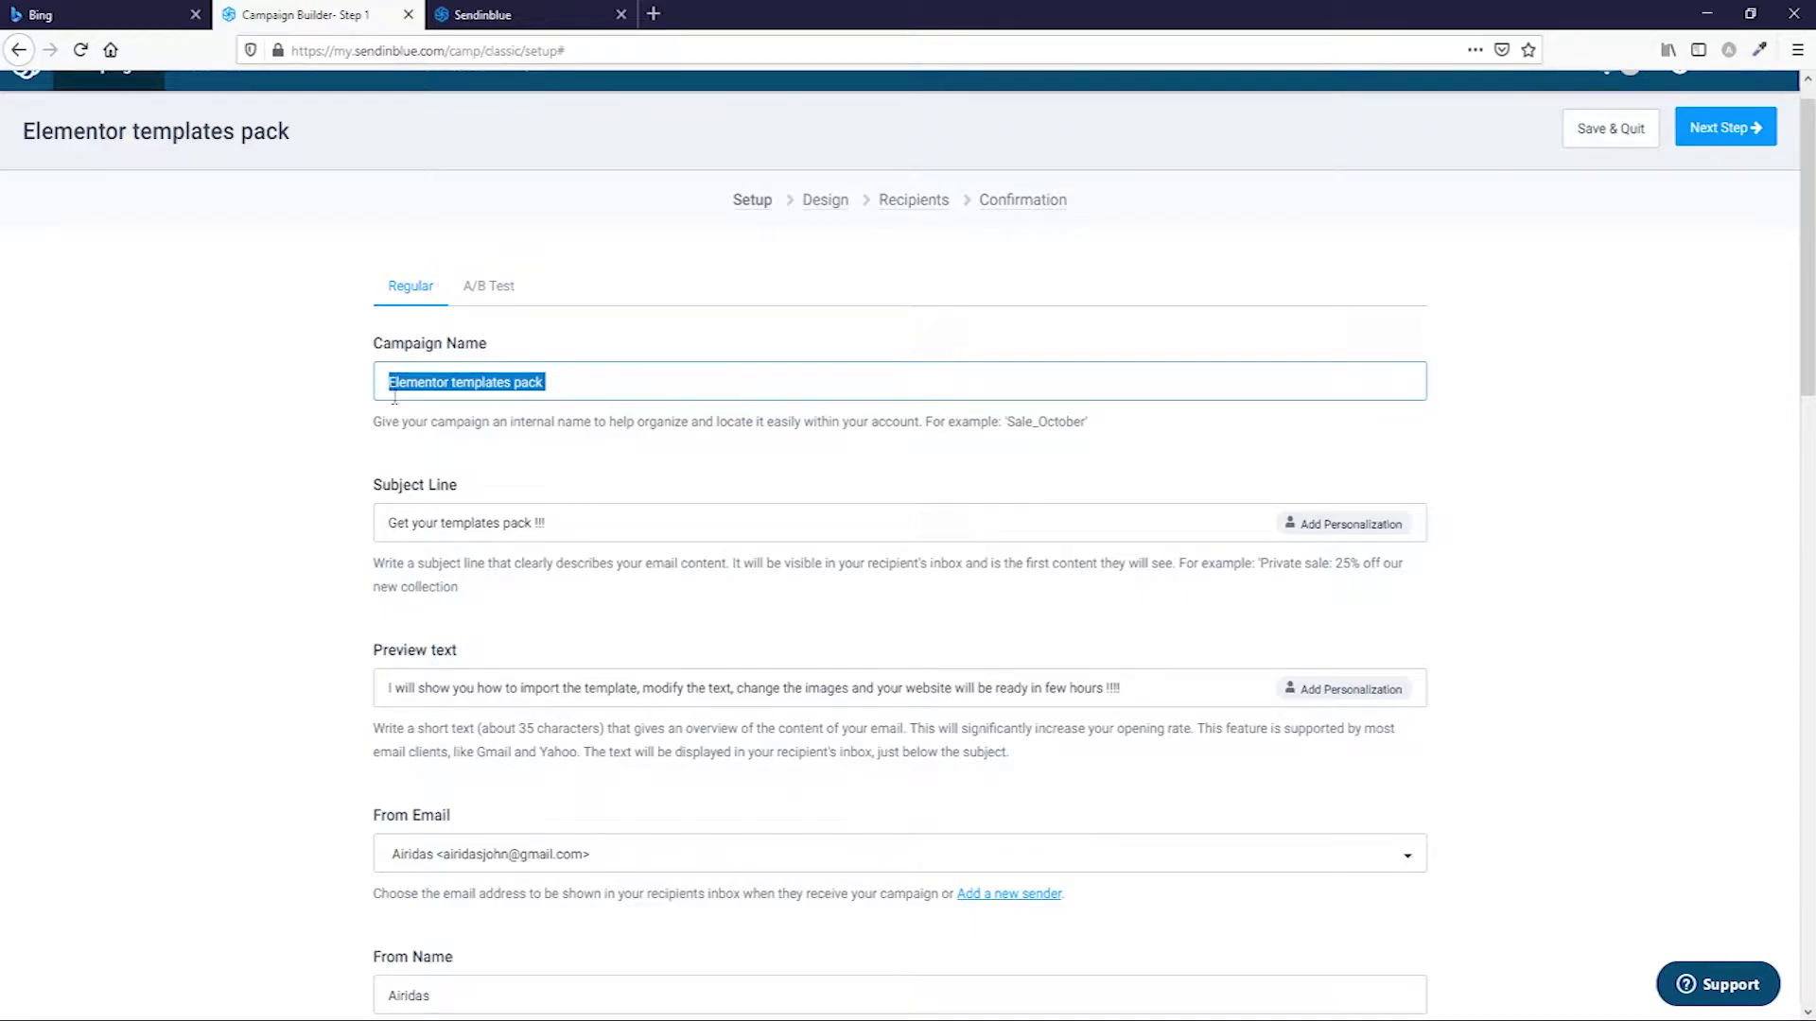
{"action": "scroll", "coordinate": [554, 605], "scroll_direction": "down", "scroll_amount": 8}
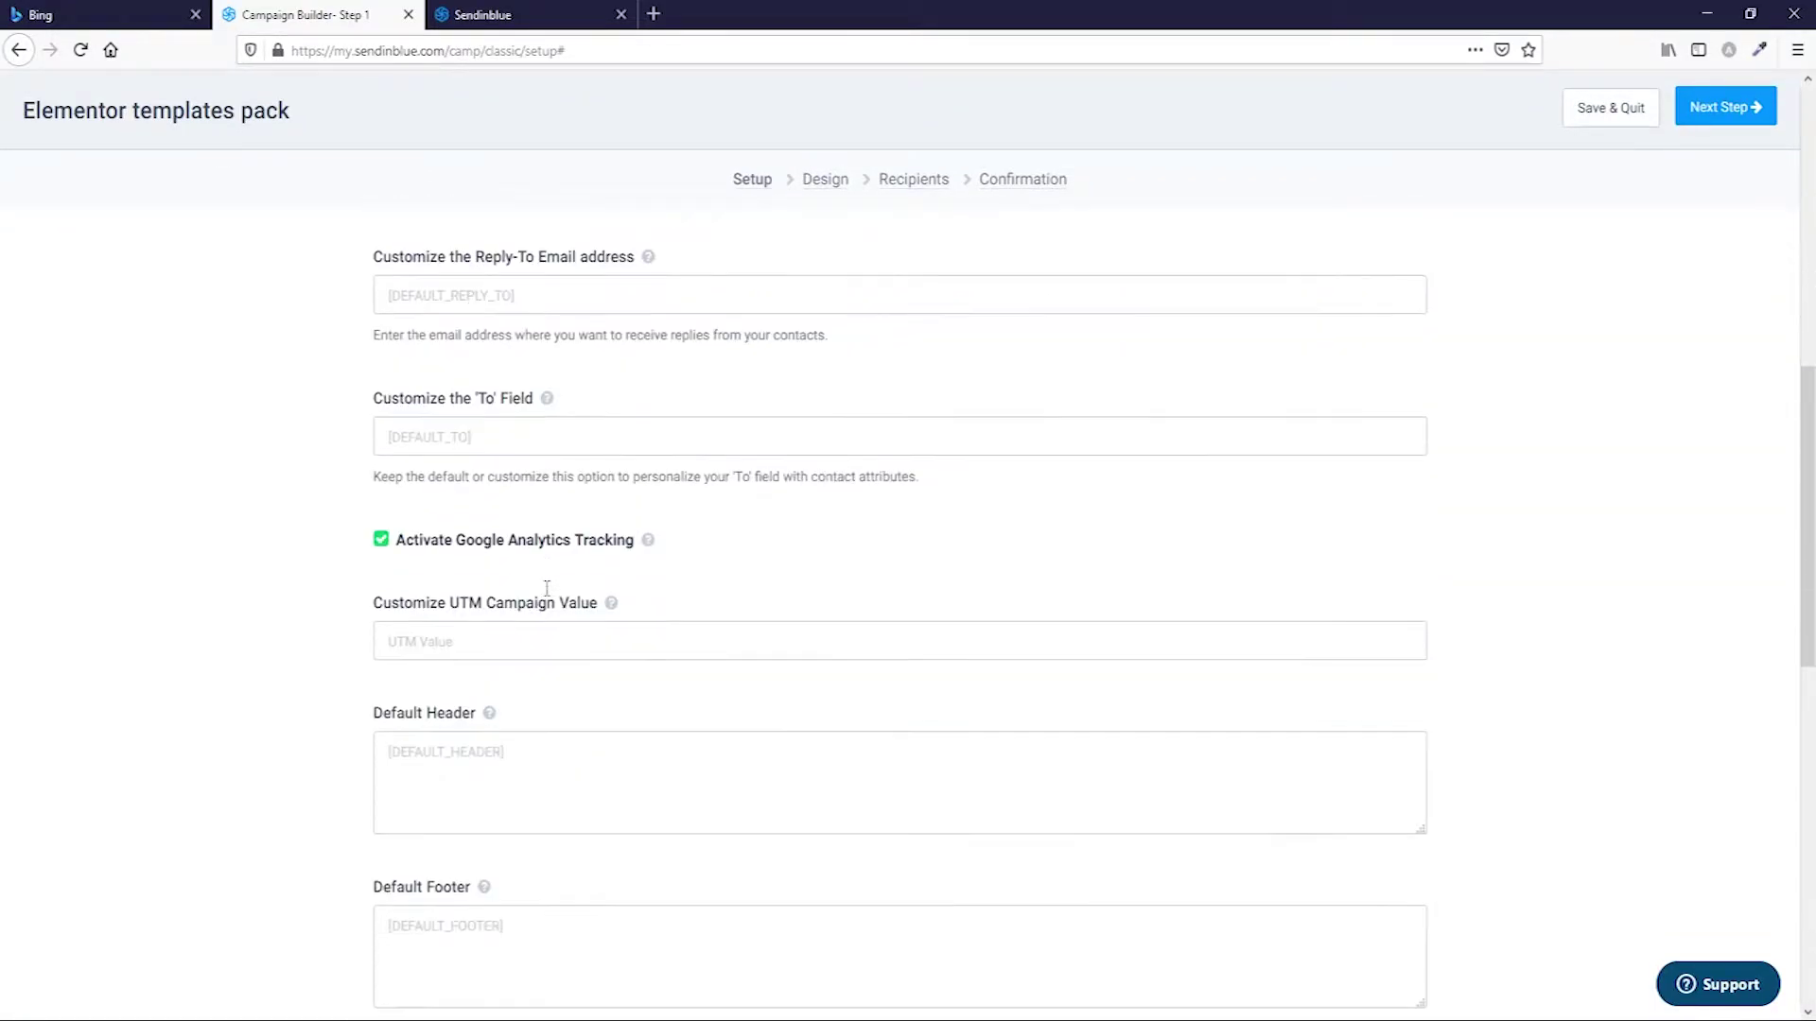
{"action": "scroll", "coordinate": [572, 633], "scroll_direction": "up", "scroll_amount": 6}
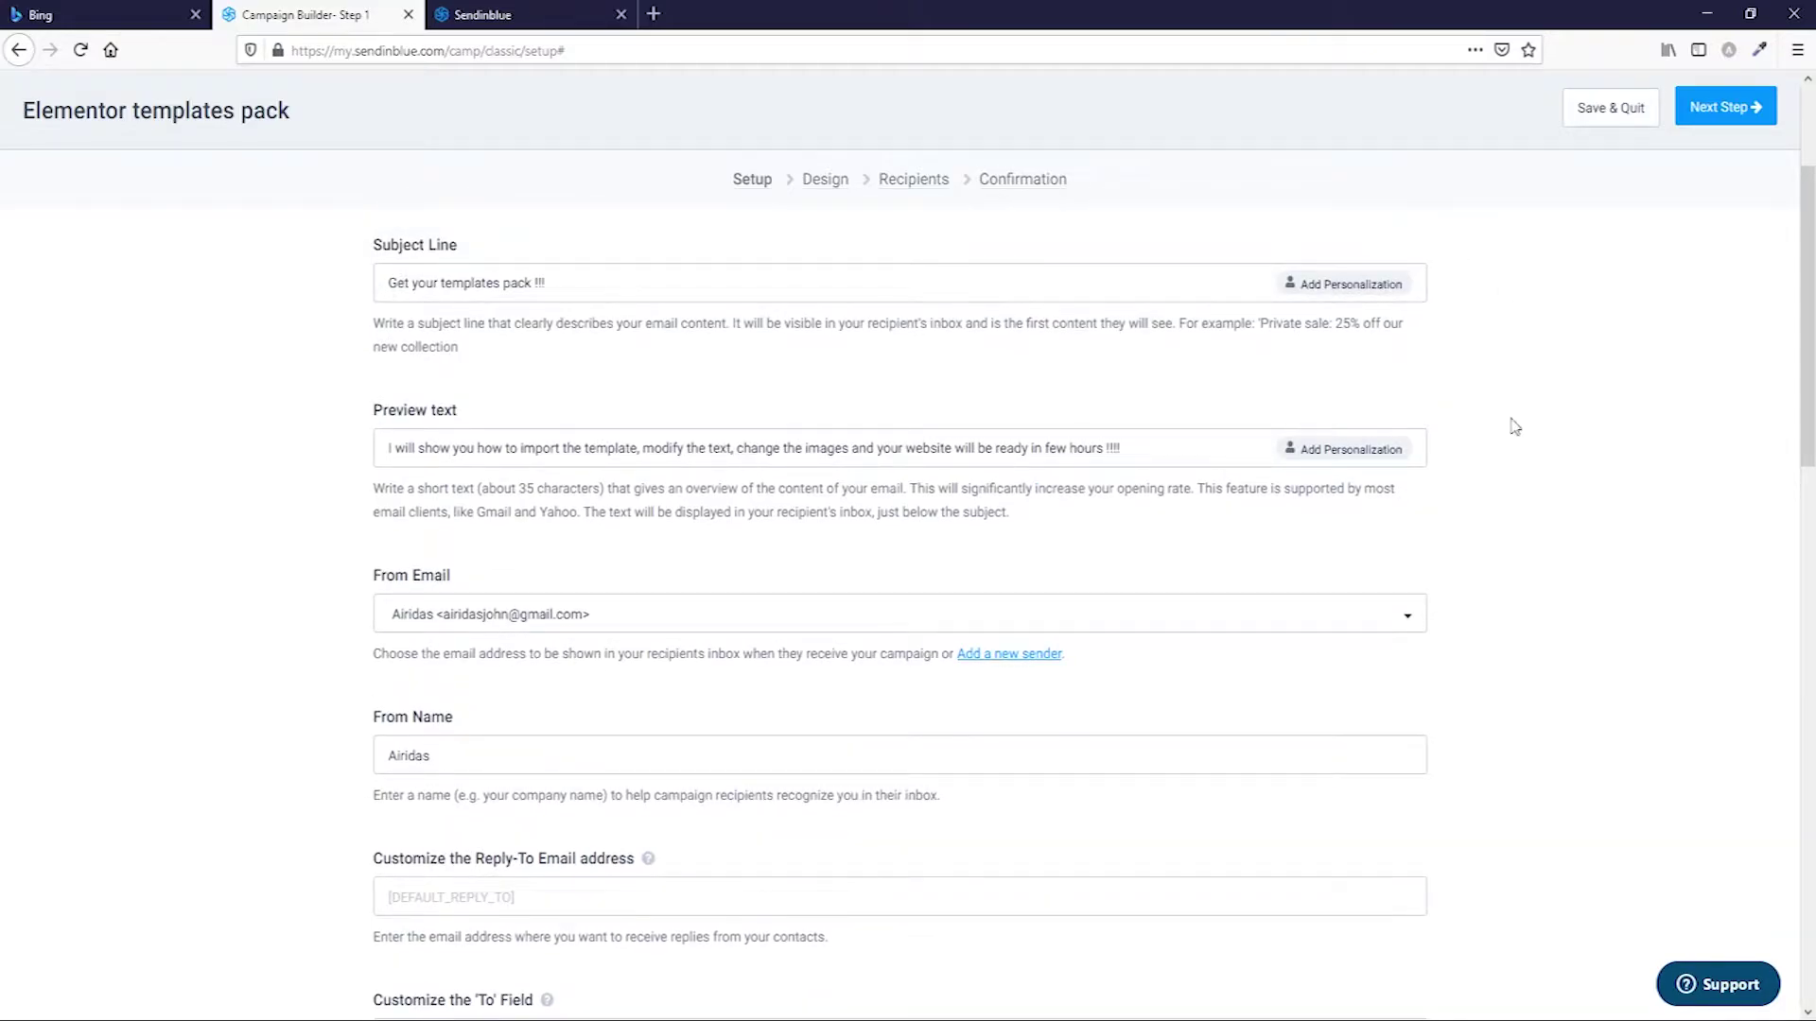
{"action": "scroll", "coordinate": [1201, 606], "scroll_direction": "up", "scroll_amount": 2}
{"action": "scroll", "coordinate": [1199, 607], "scroll_direction": "up", "scroll_amount": 1}
{"action": "scroll", "coordinate": [1199, 607], "scroll_direction": "down", "scroll_amount": 8}
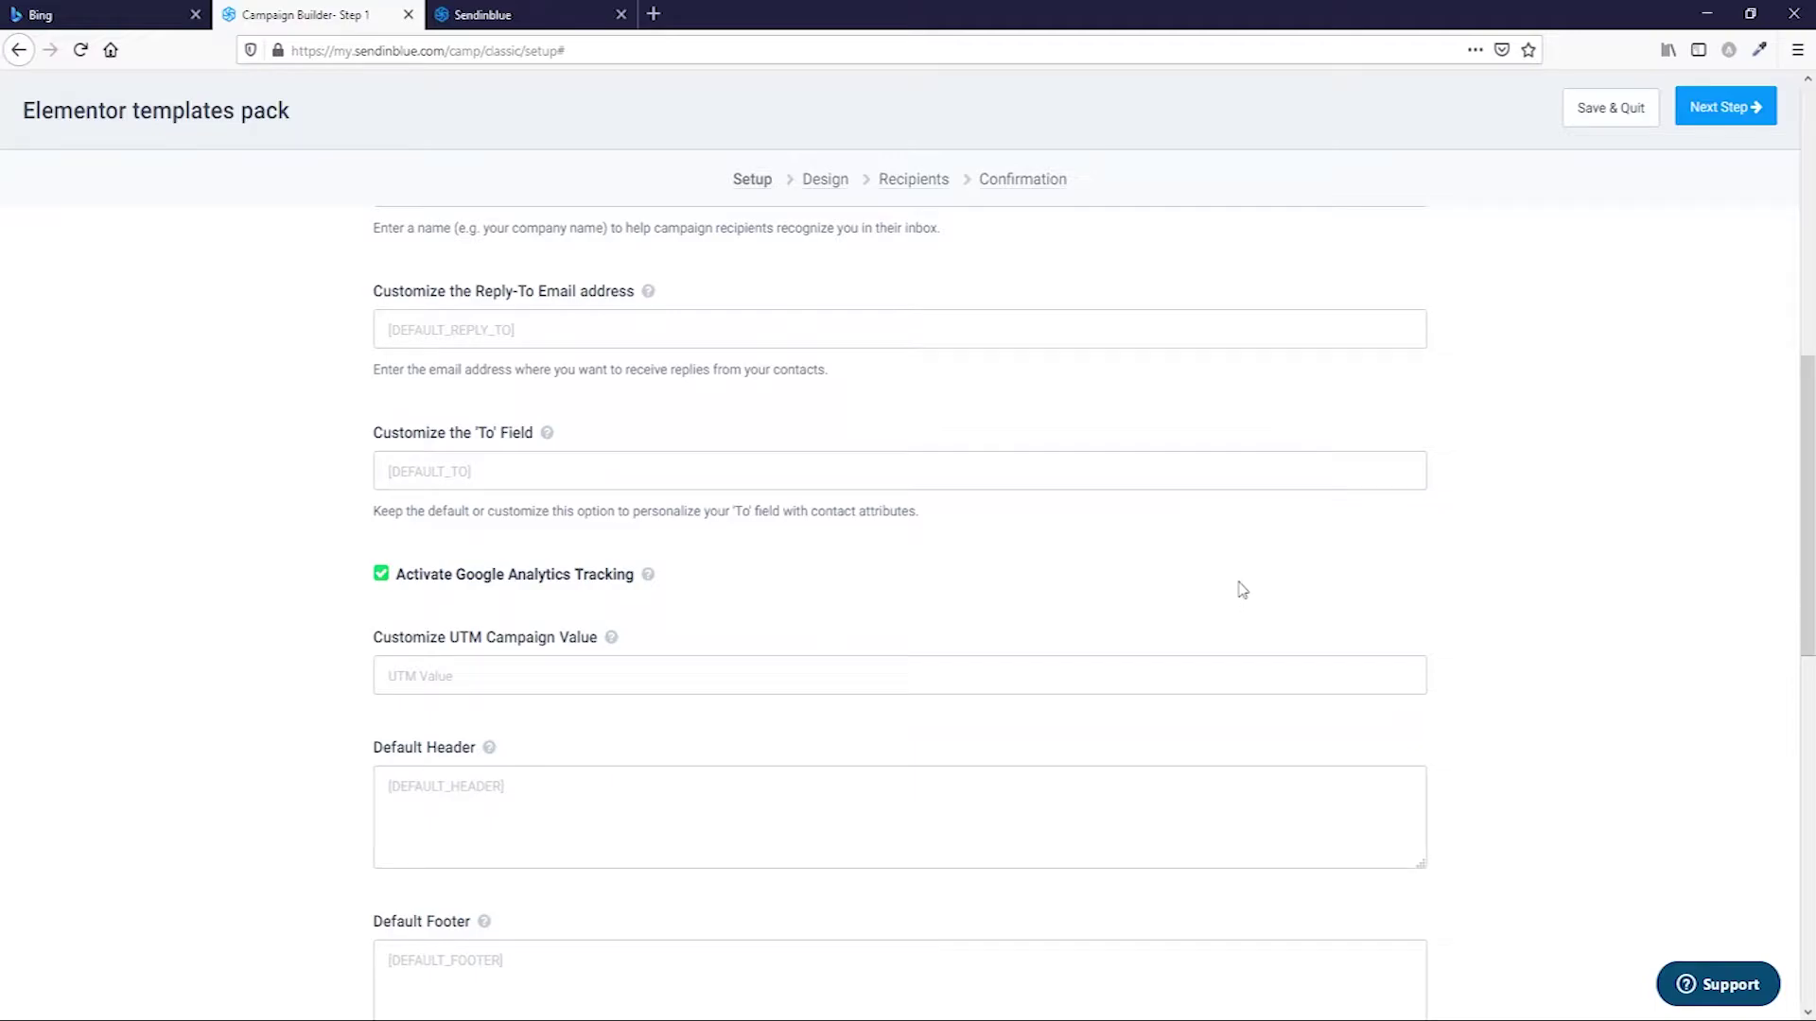
Look over the campaign tag and attachment options, then switch on Enable Mirror Link.
{"action": "scroll", "coordinate": [1208, 580], "scroll_direction": "down", "scroll_amount": 6}
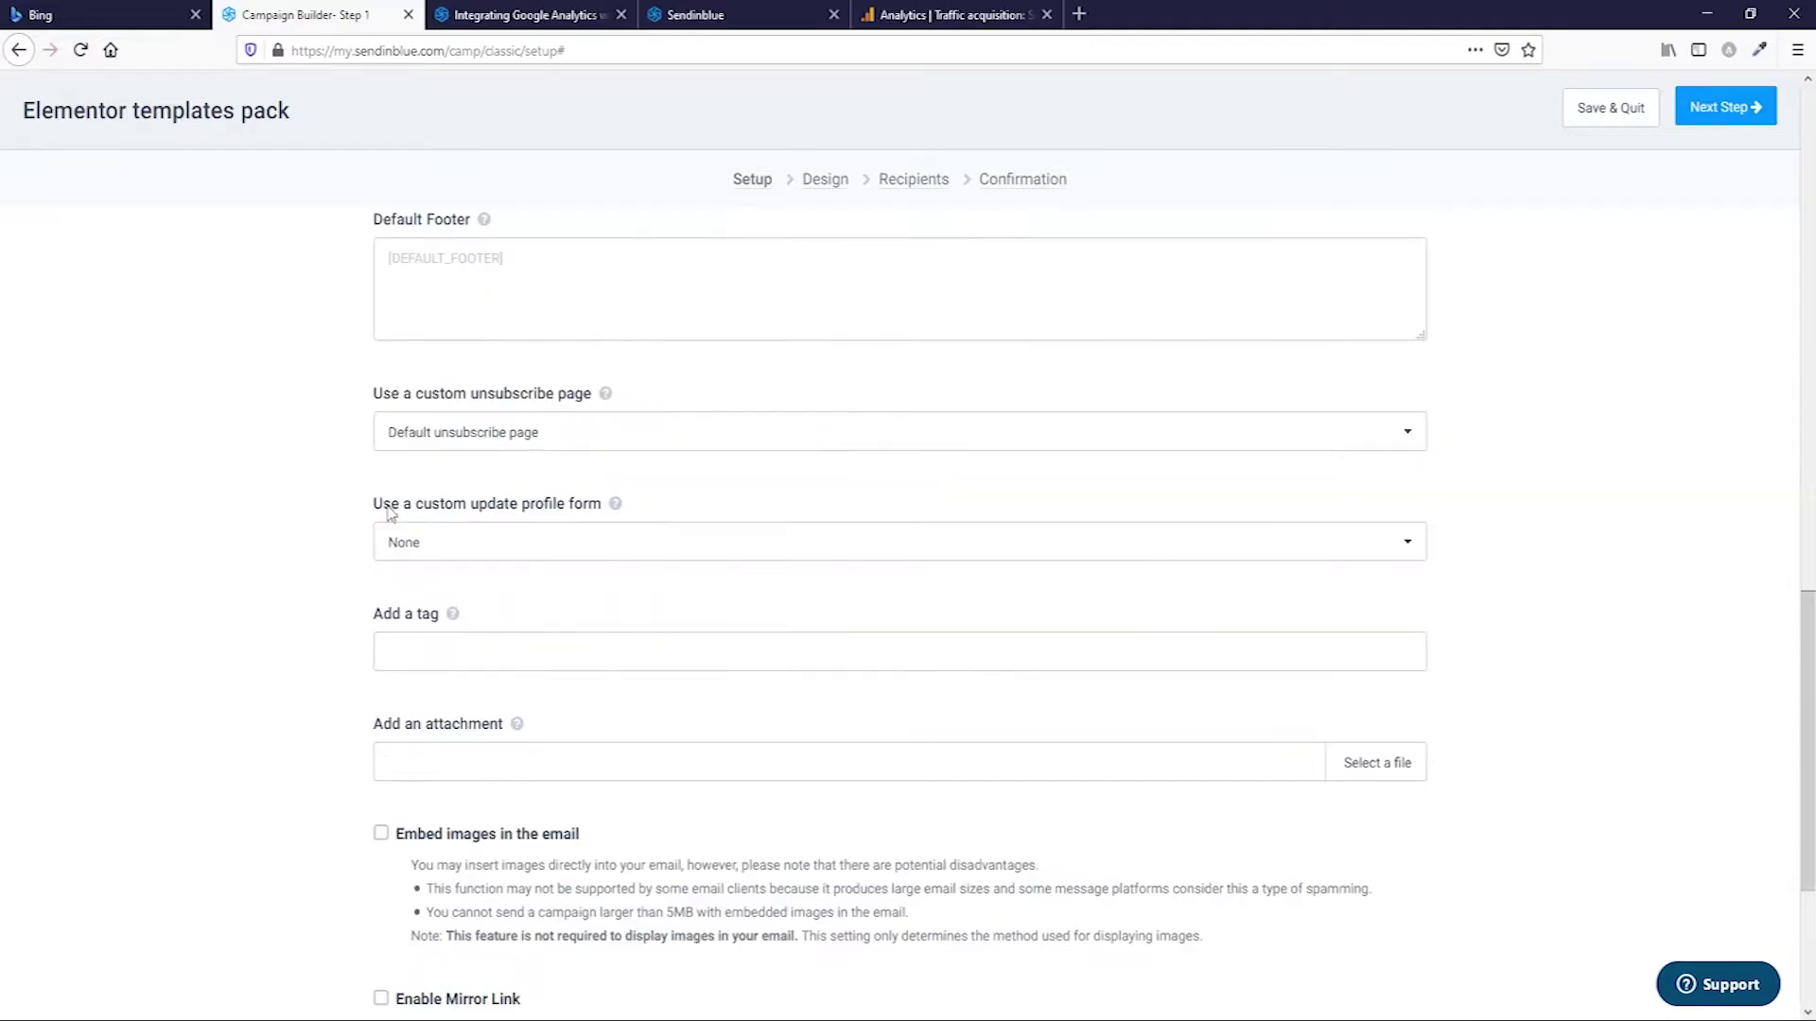
{"action": "left_click", "coordinate": [431, 656]}
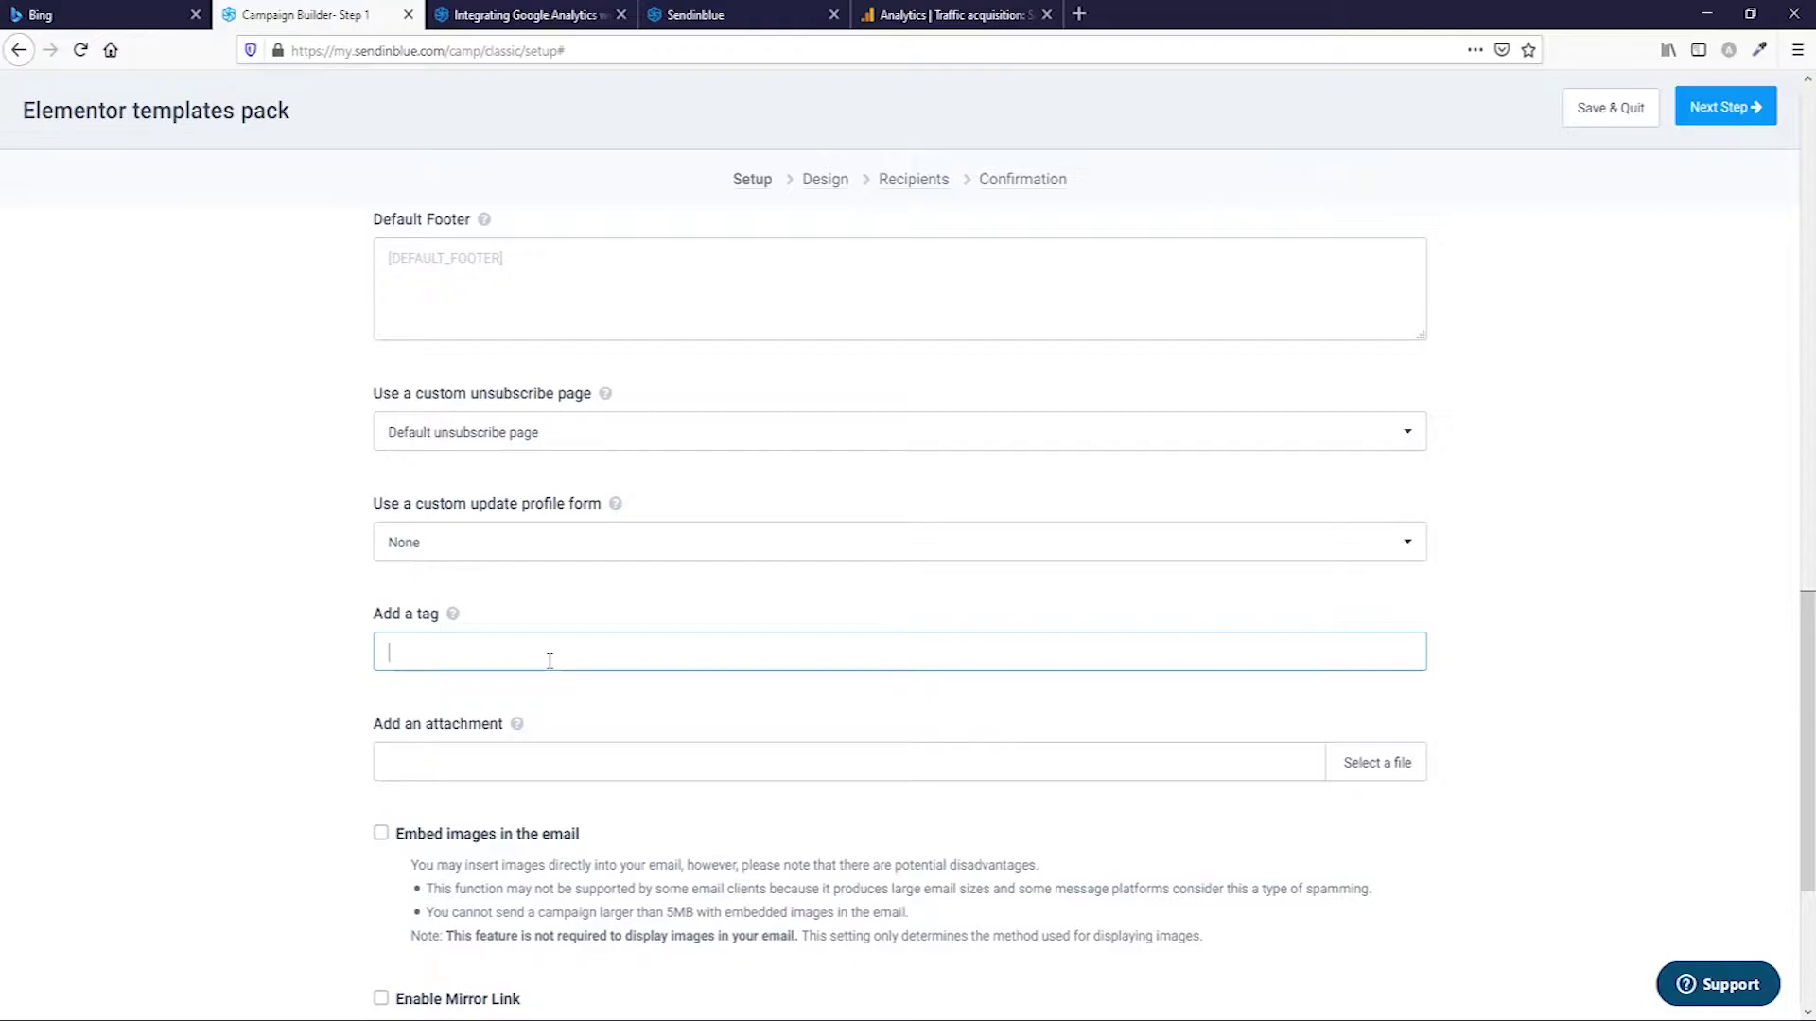
{"action": "scroll", "coordinate": [547, 660], "scroll_direction": "down", "scroll_amount": 3}
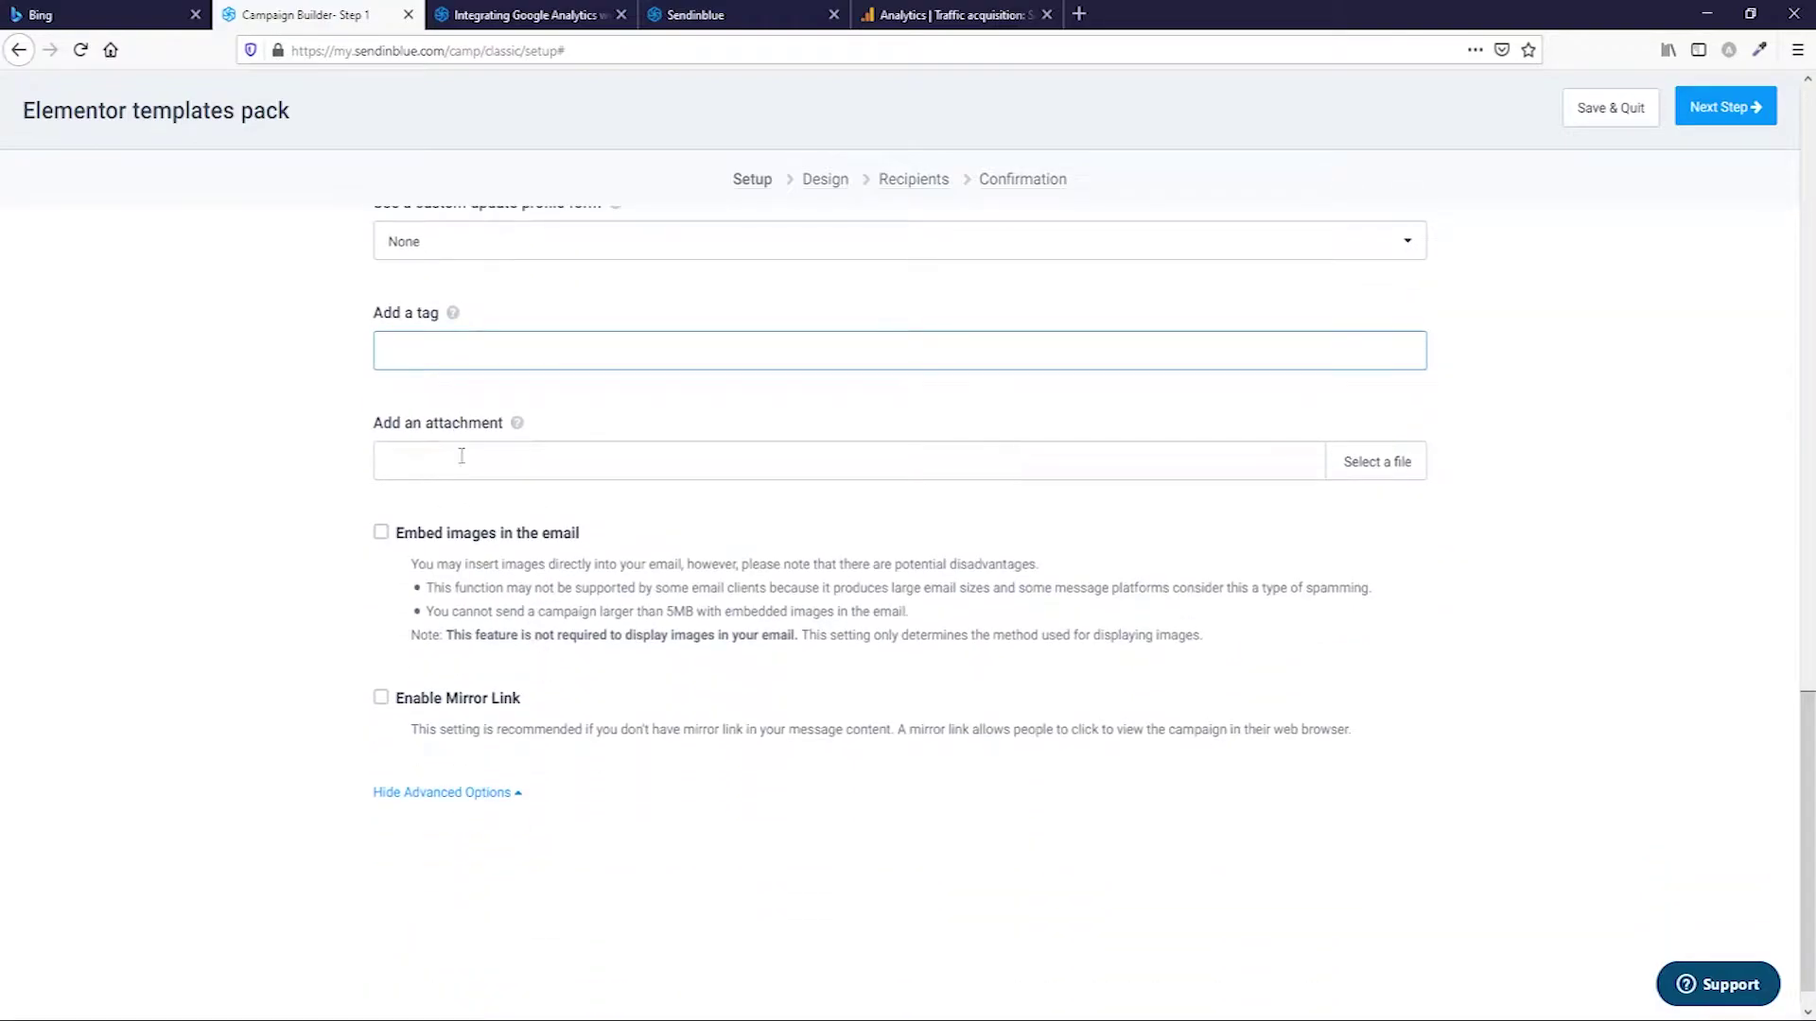
{"action": "left_click", "coordinate": [516, 427]}
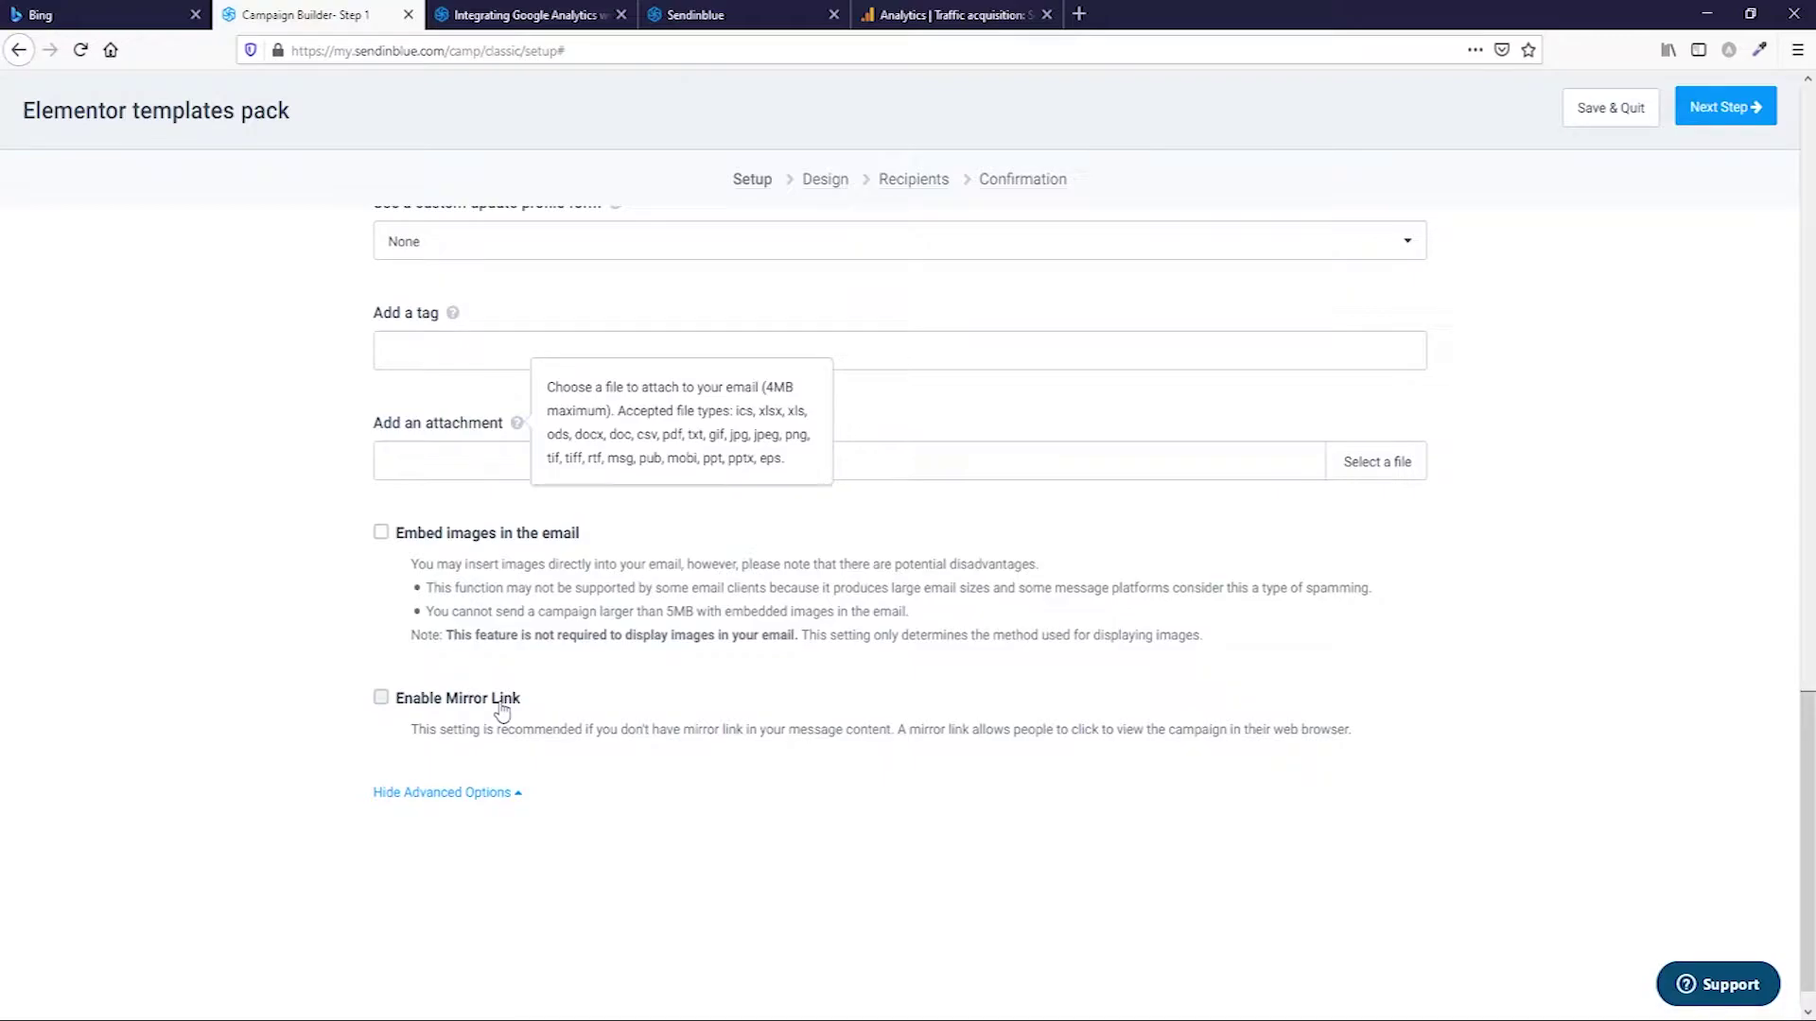
{"action": "left_click", "coordinate": [381, 698]}
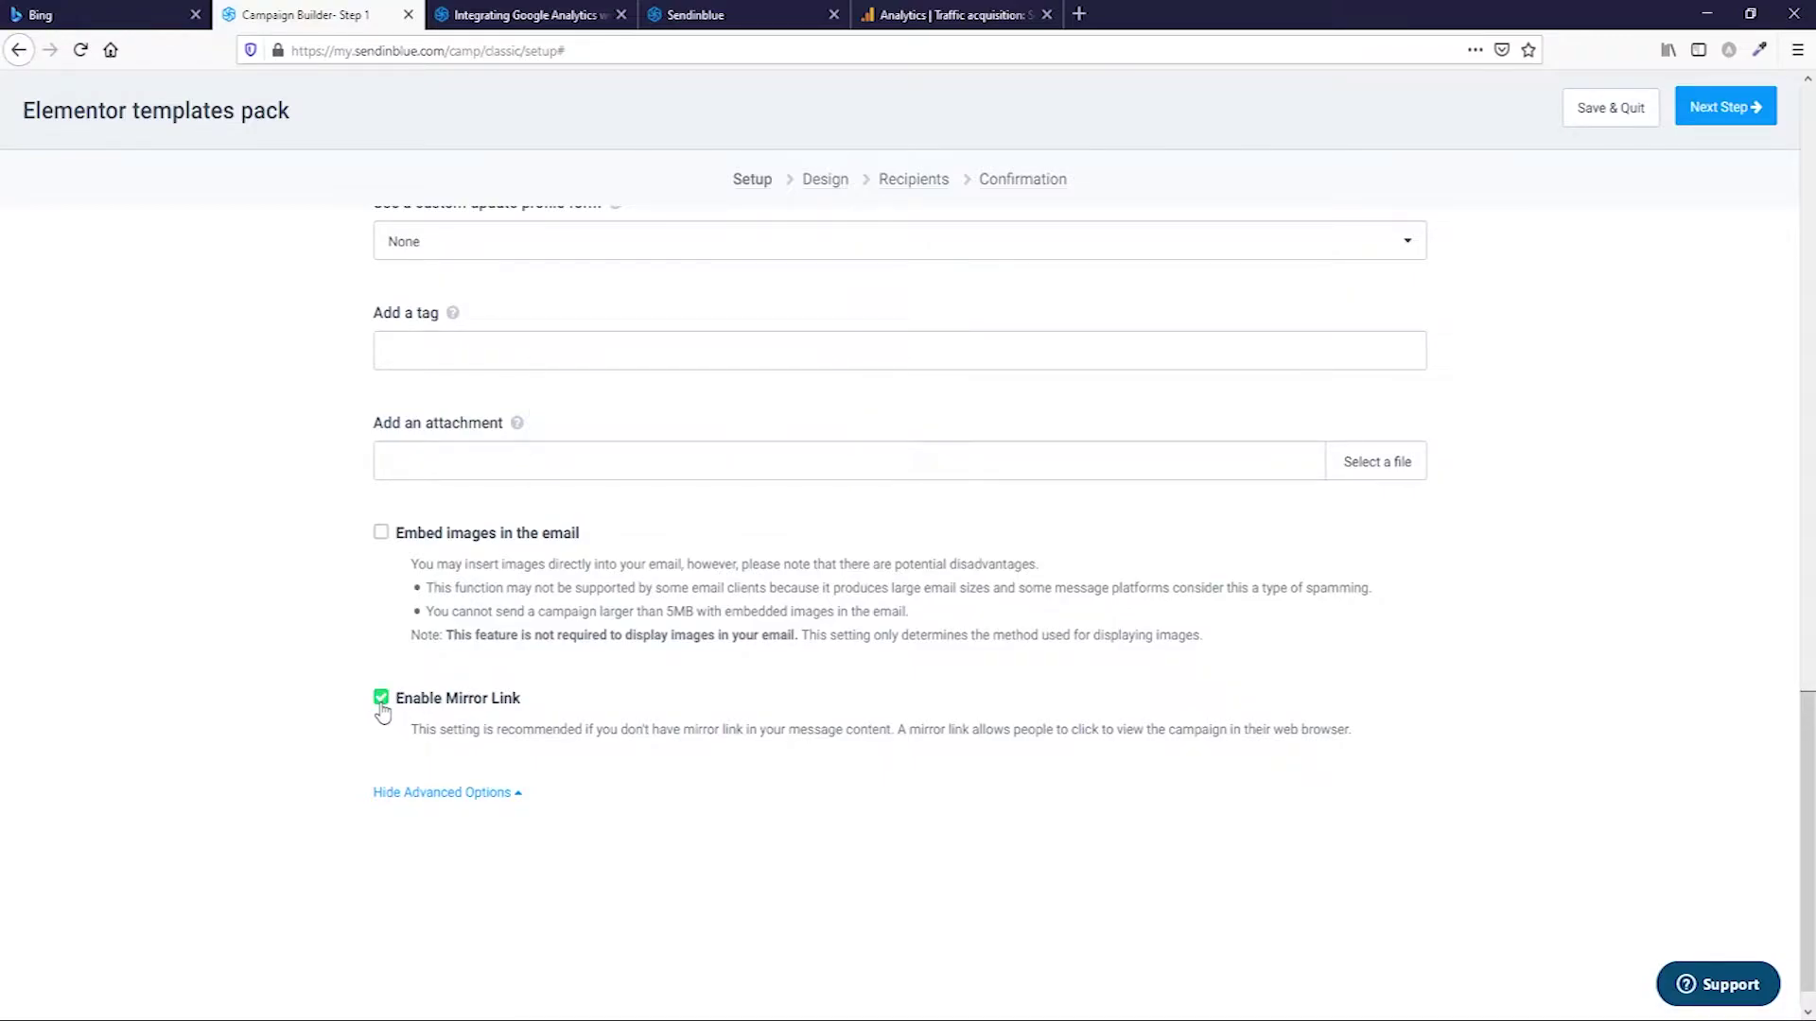
{"action": "scroll", "coordinate": [1161, 636], "scroll_direction": "up", "scroll_amount": 10}
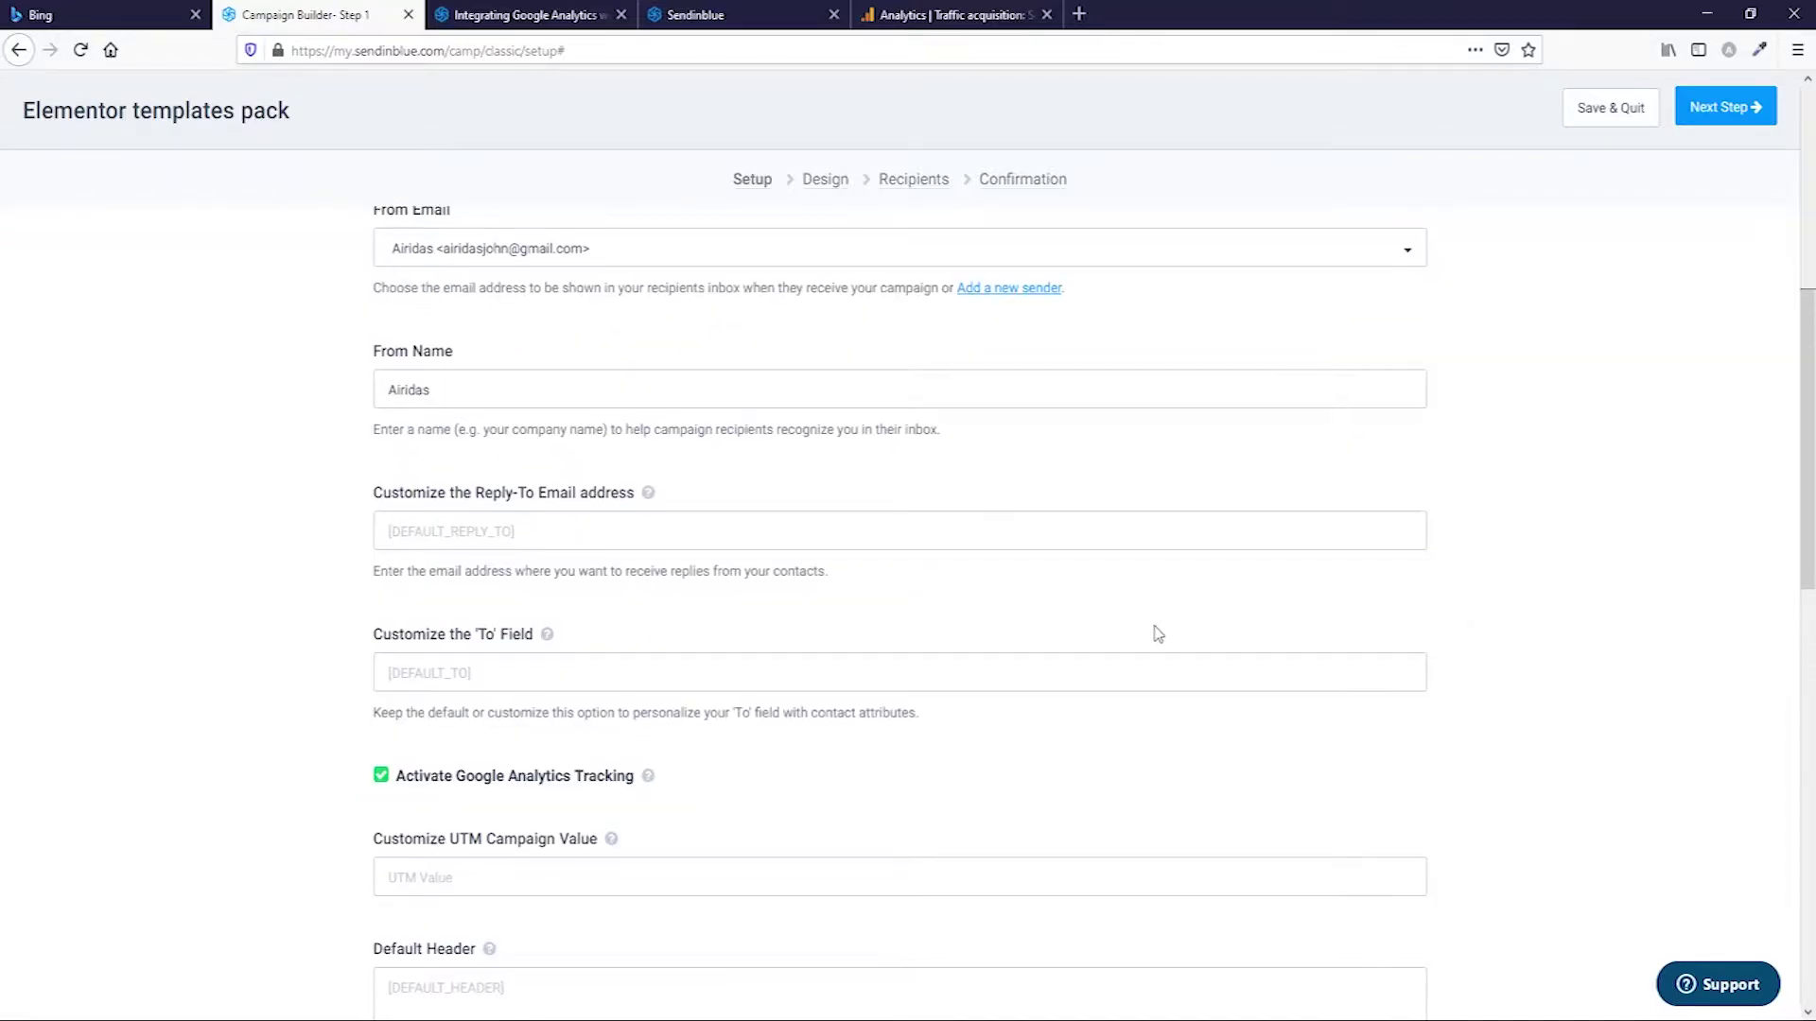
{"action": "scroll", "coordinate": [1159, 634], "scroll_direction": "up", "scroll_amount": 7}
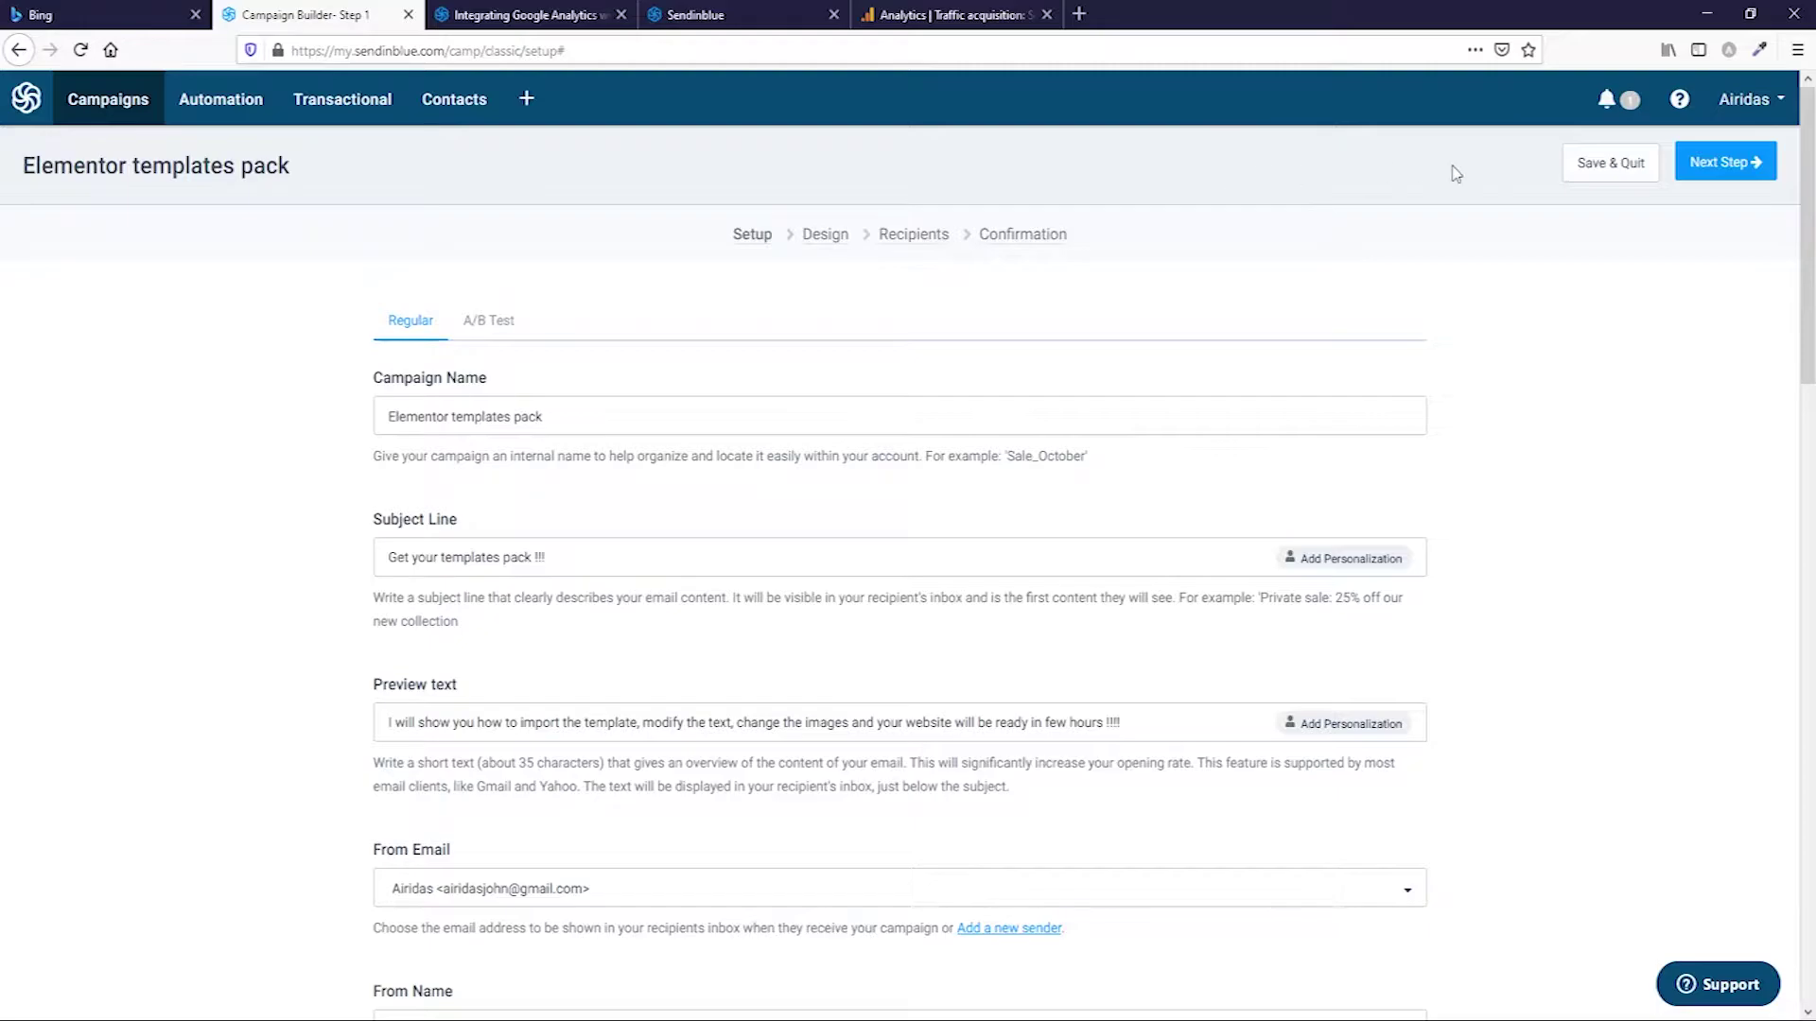
Advance to the Design step and browse the six saved templates under My templates.
{"action": "left_click", "coordinate": [1725, 162]}
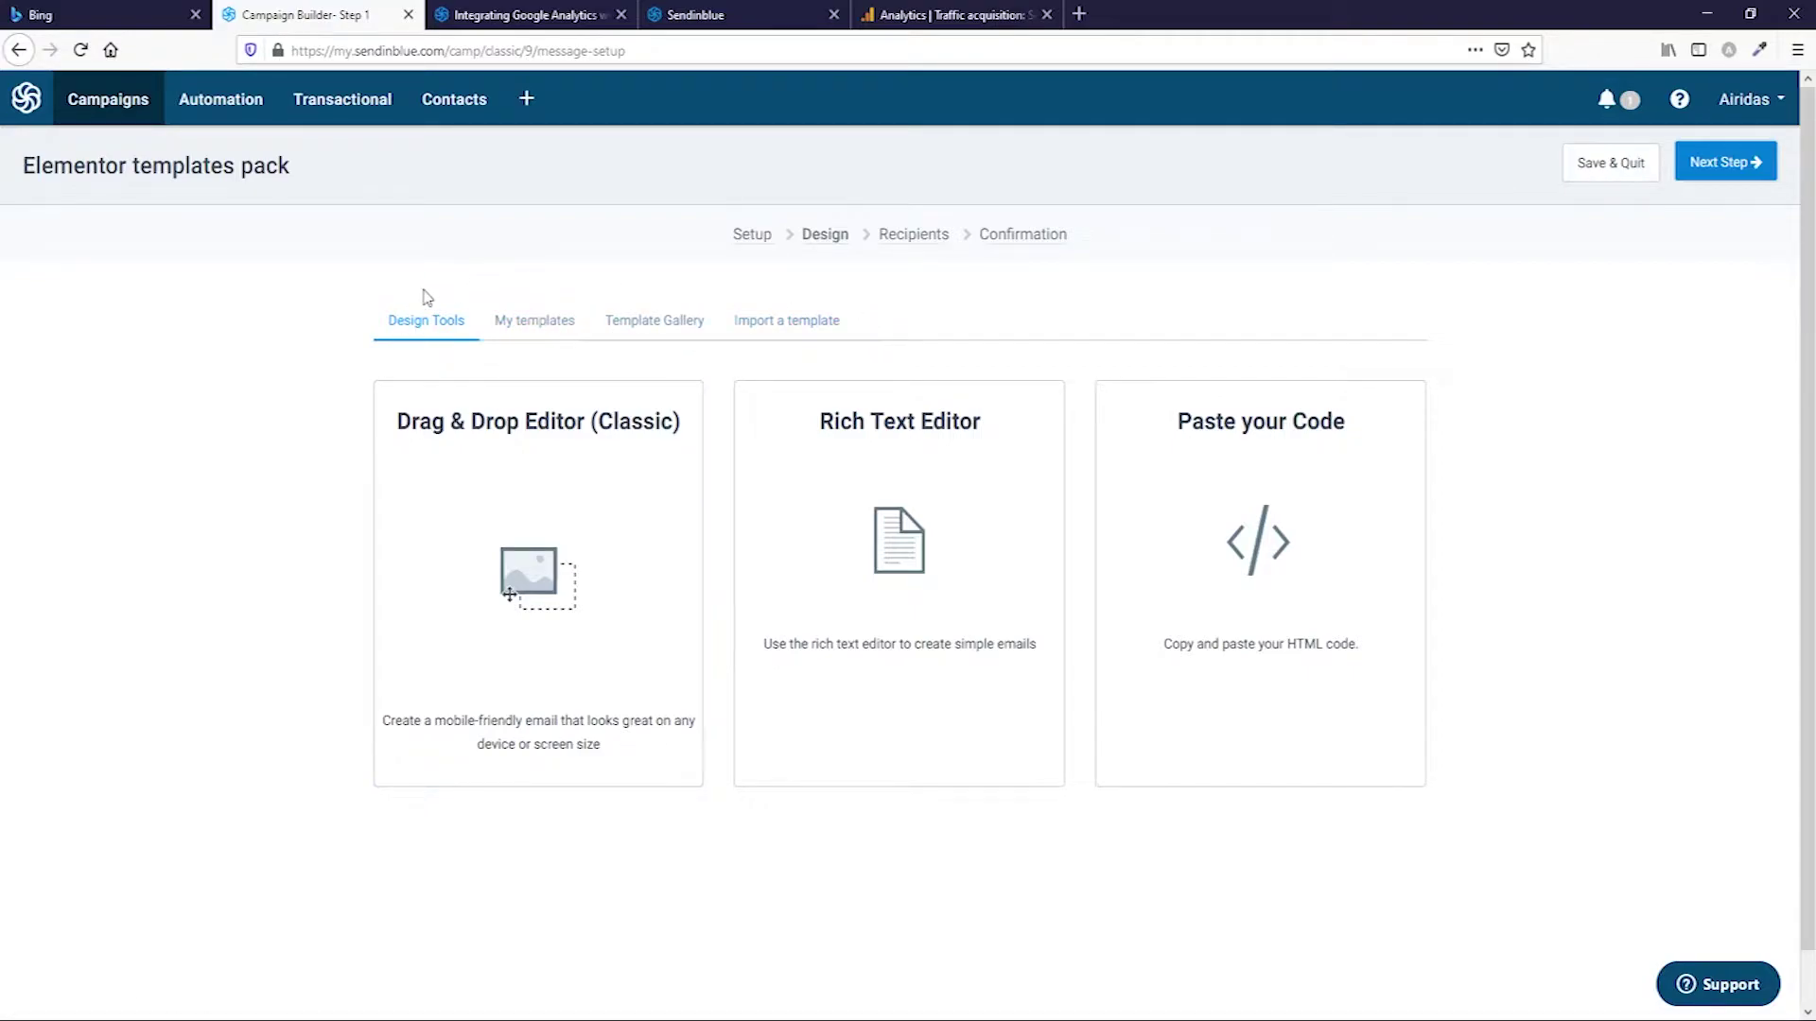
{"action": "left_click", "coordinate": [546, 328]}
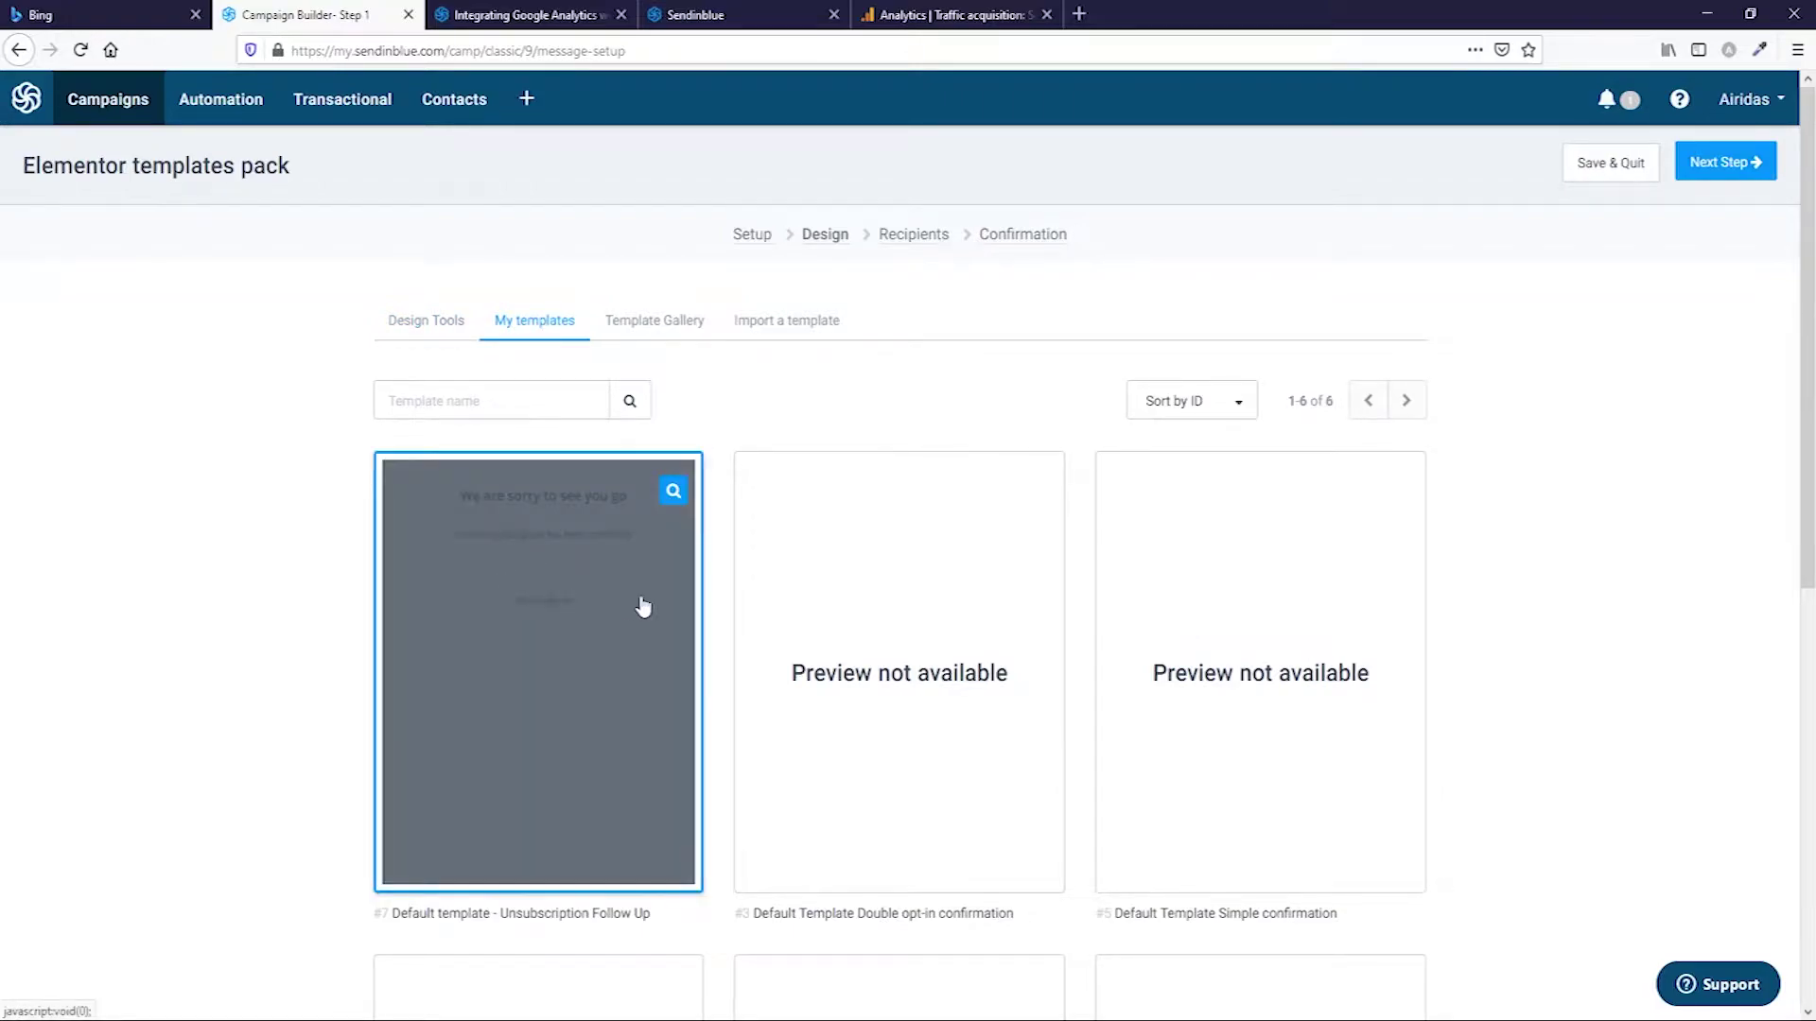
{"action": "scroll", "coordinate": [1261, 529], "scroll_direction": "down", "scroll_amount": 3}
{"action": "scroll", "coordinate": [1263, 584], "scroll_direction": "down", "scroll_amount": 3}
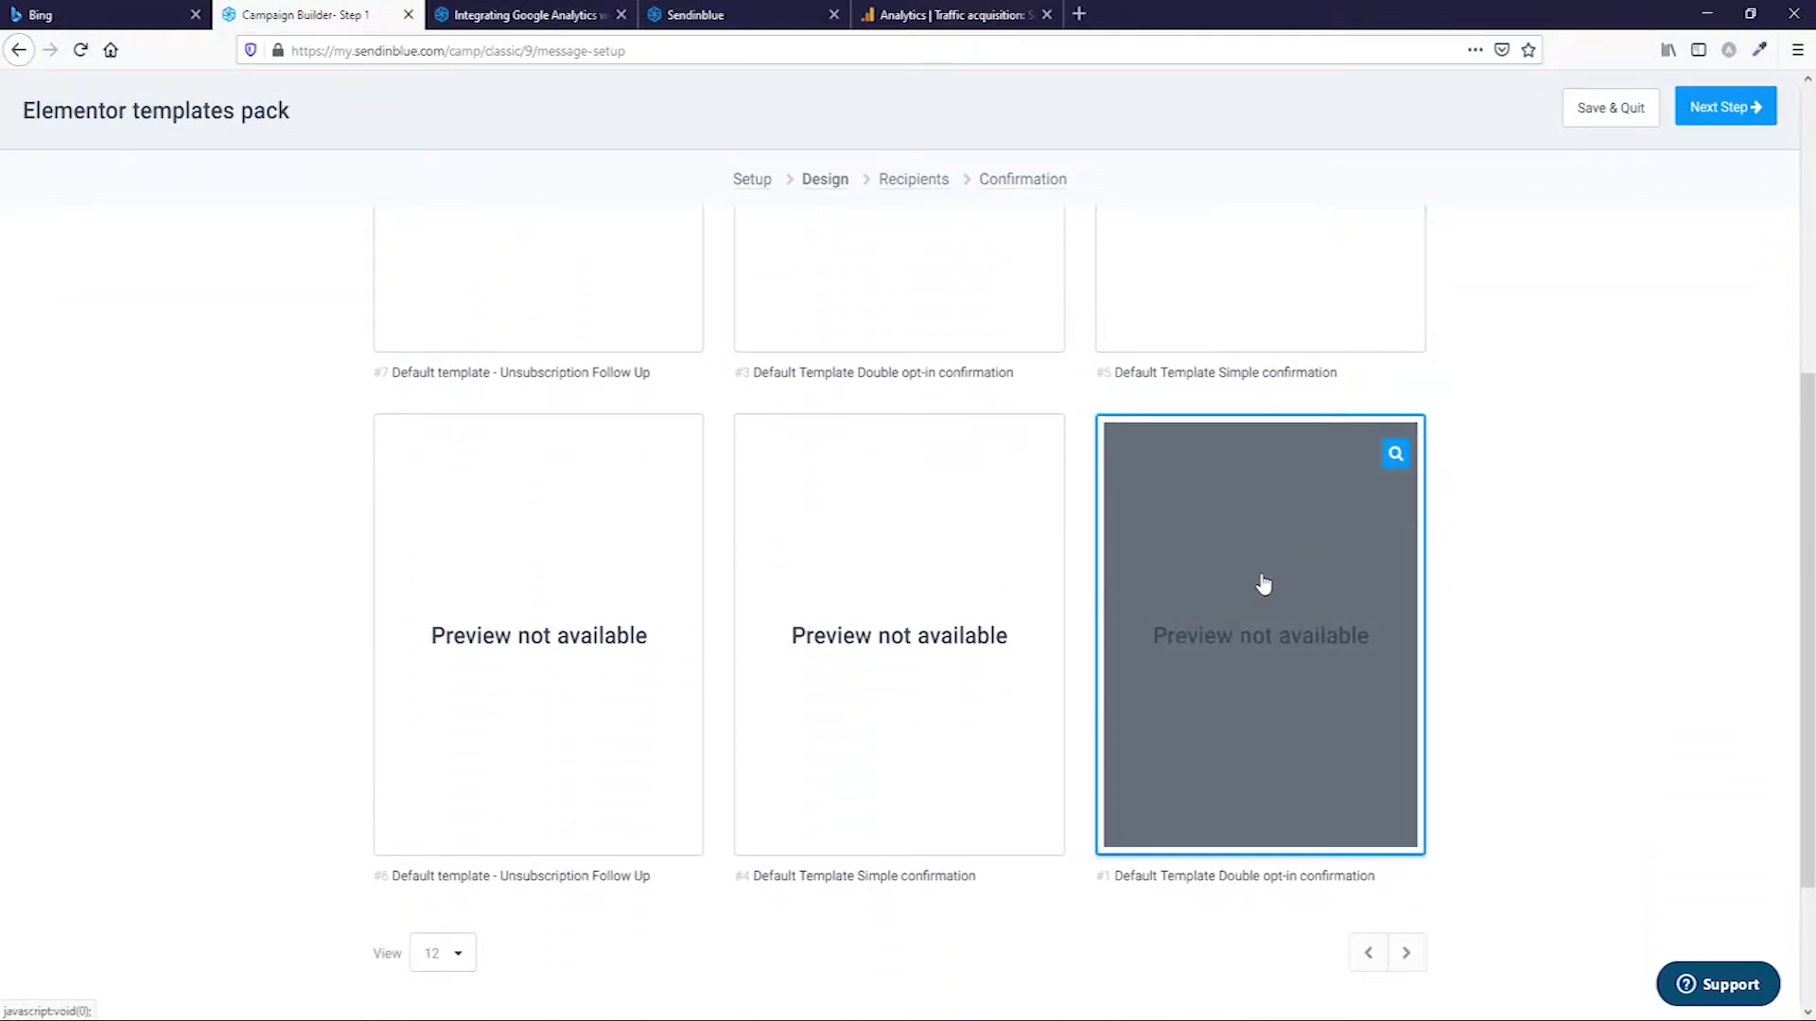
{"action": "scroll", "coordinate": [1261, 580], "scroll_direction": "up", "scroll_amount": 5}
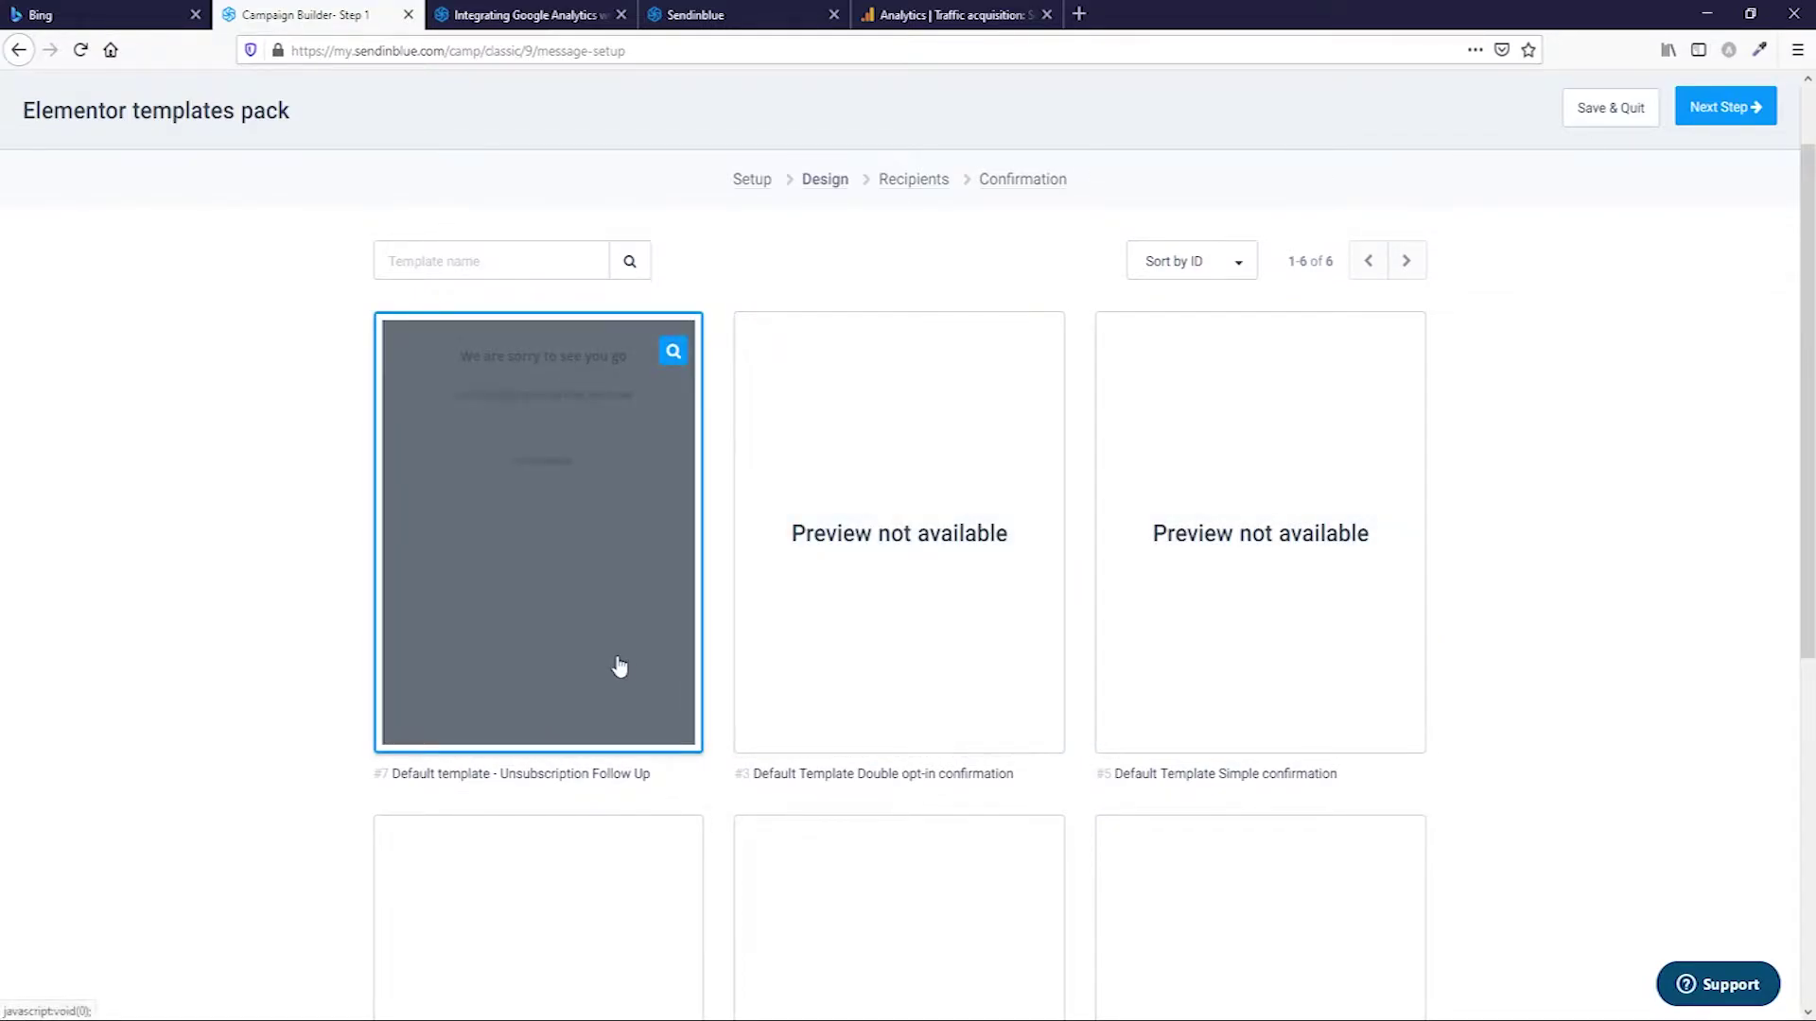
{"action": "scroll", "coordinate": [616, 668], "scroll_direction": "up", "scroll_amount": 2}
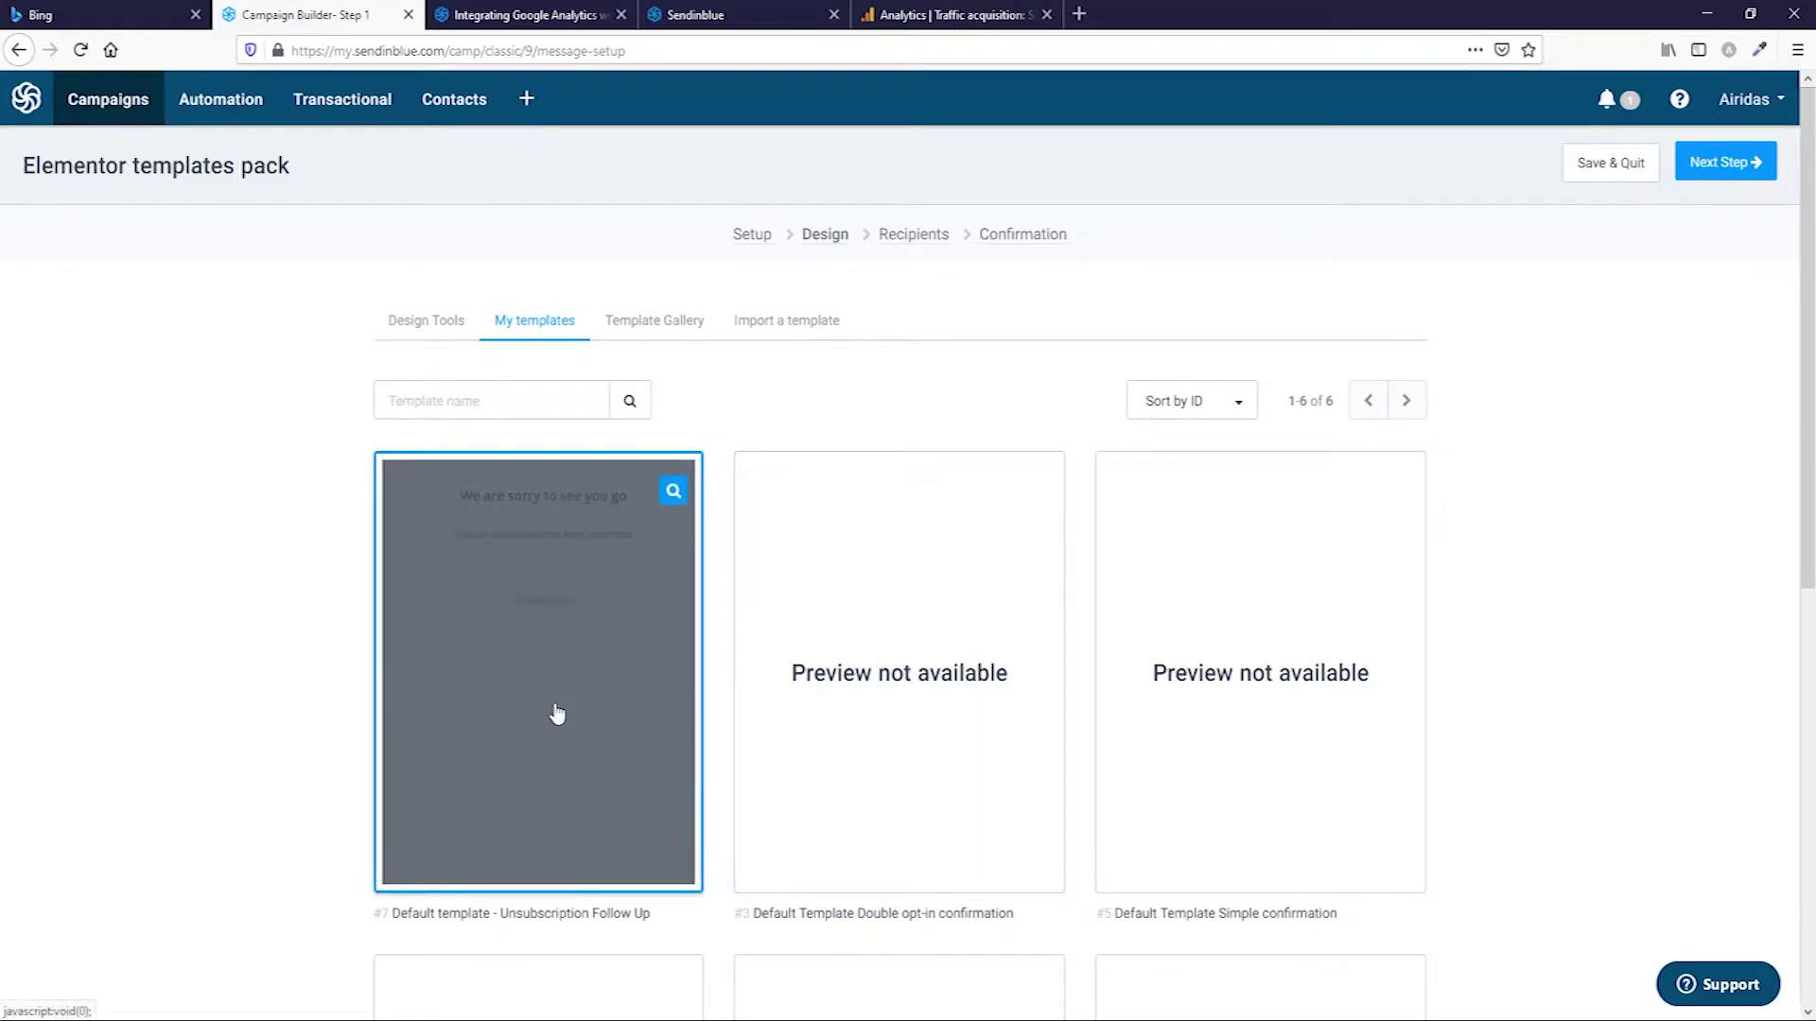
Browse the Template Gallery's category list, then go to Import a template.
{"action": "left_click", "coordinate": [672, 331]}
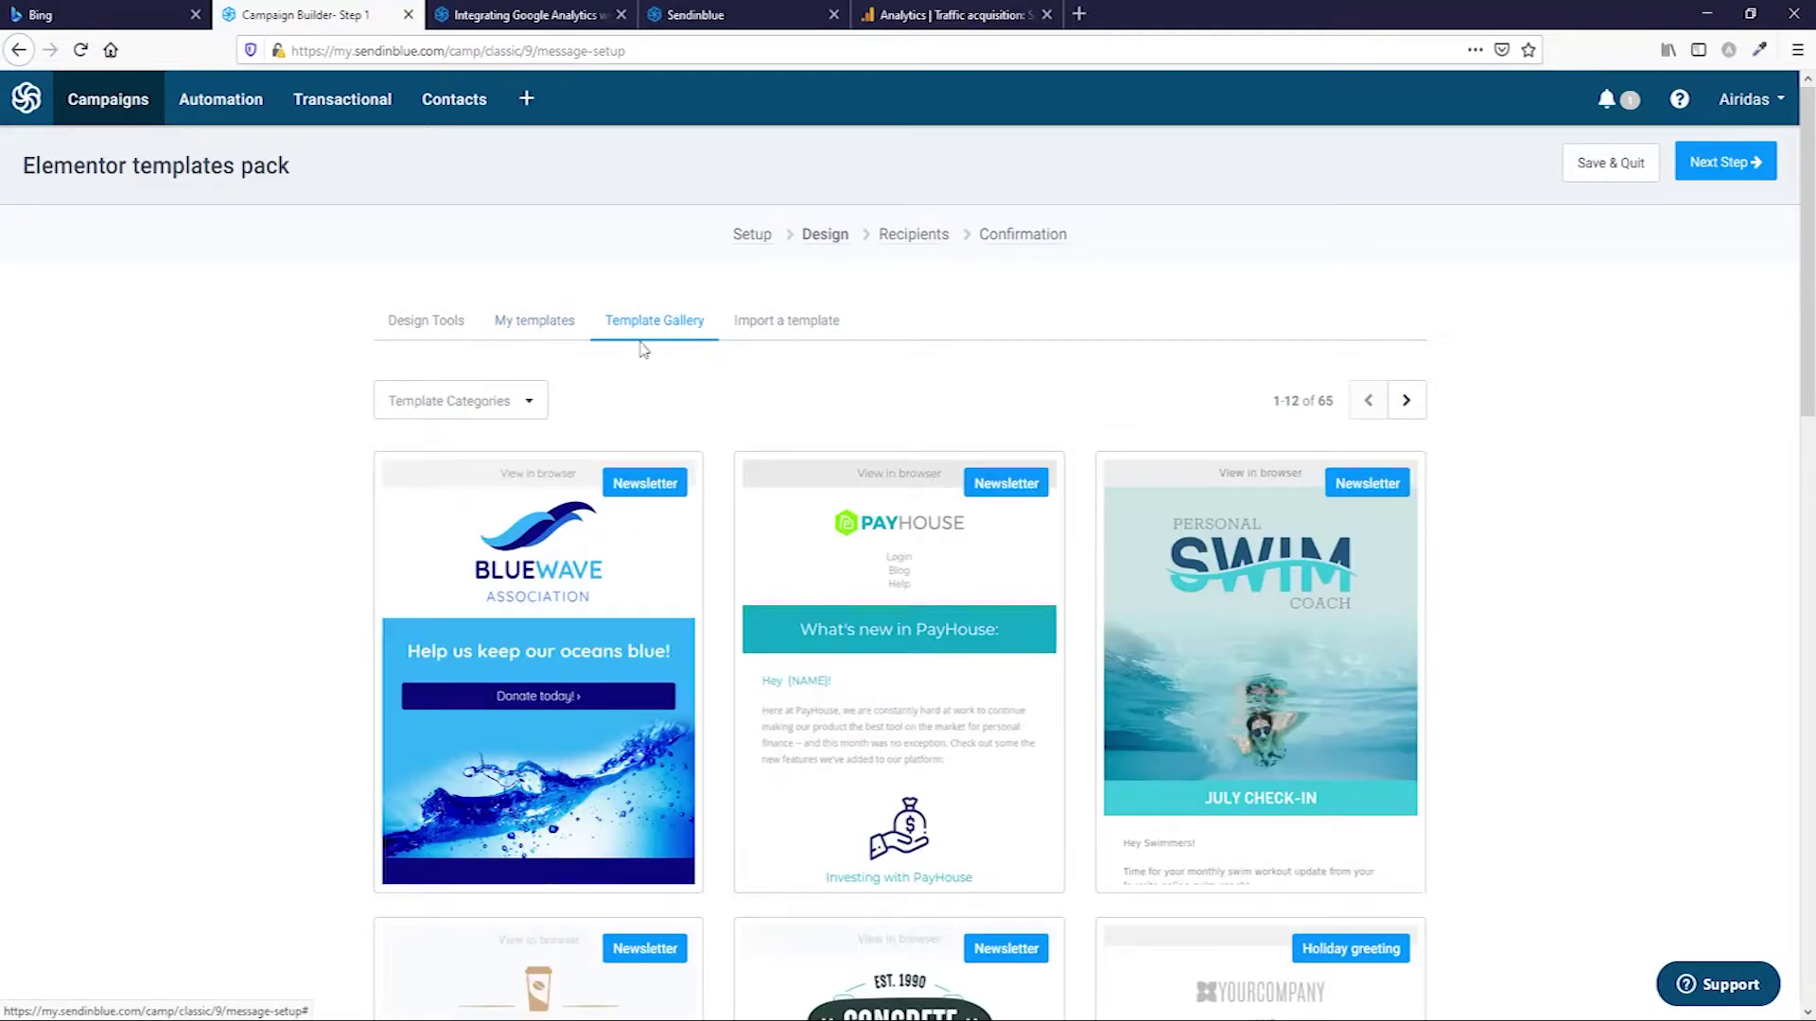
{"action": "left_click", "coordinate": [526, 402]}
{"action": "scroll", "coordinate": [486, 575], "scroll_direction": "down", "scroll_amount": 5}
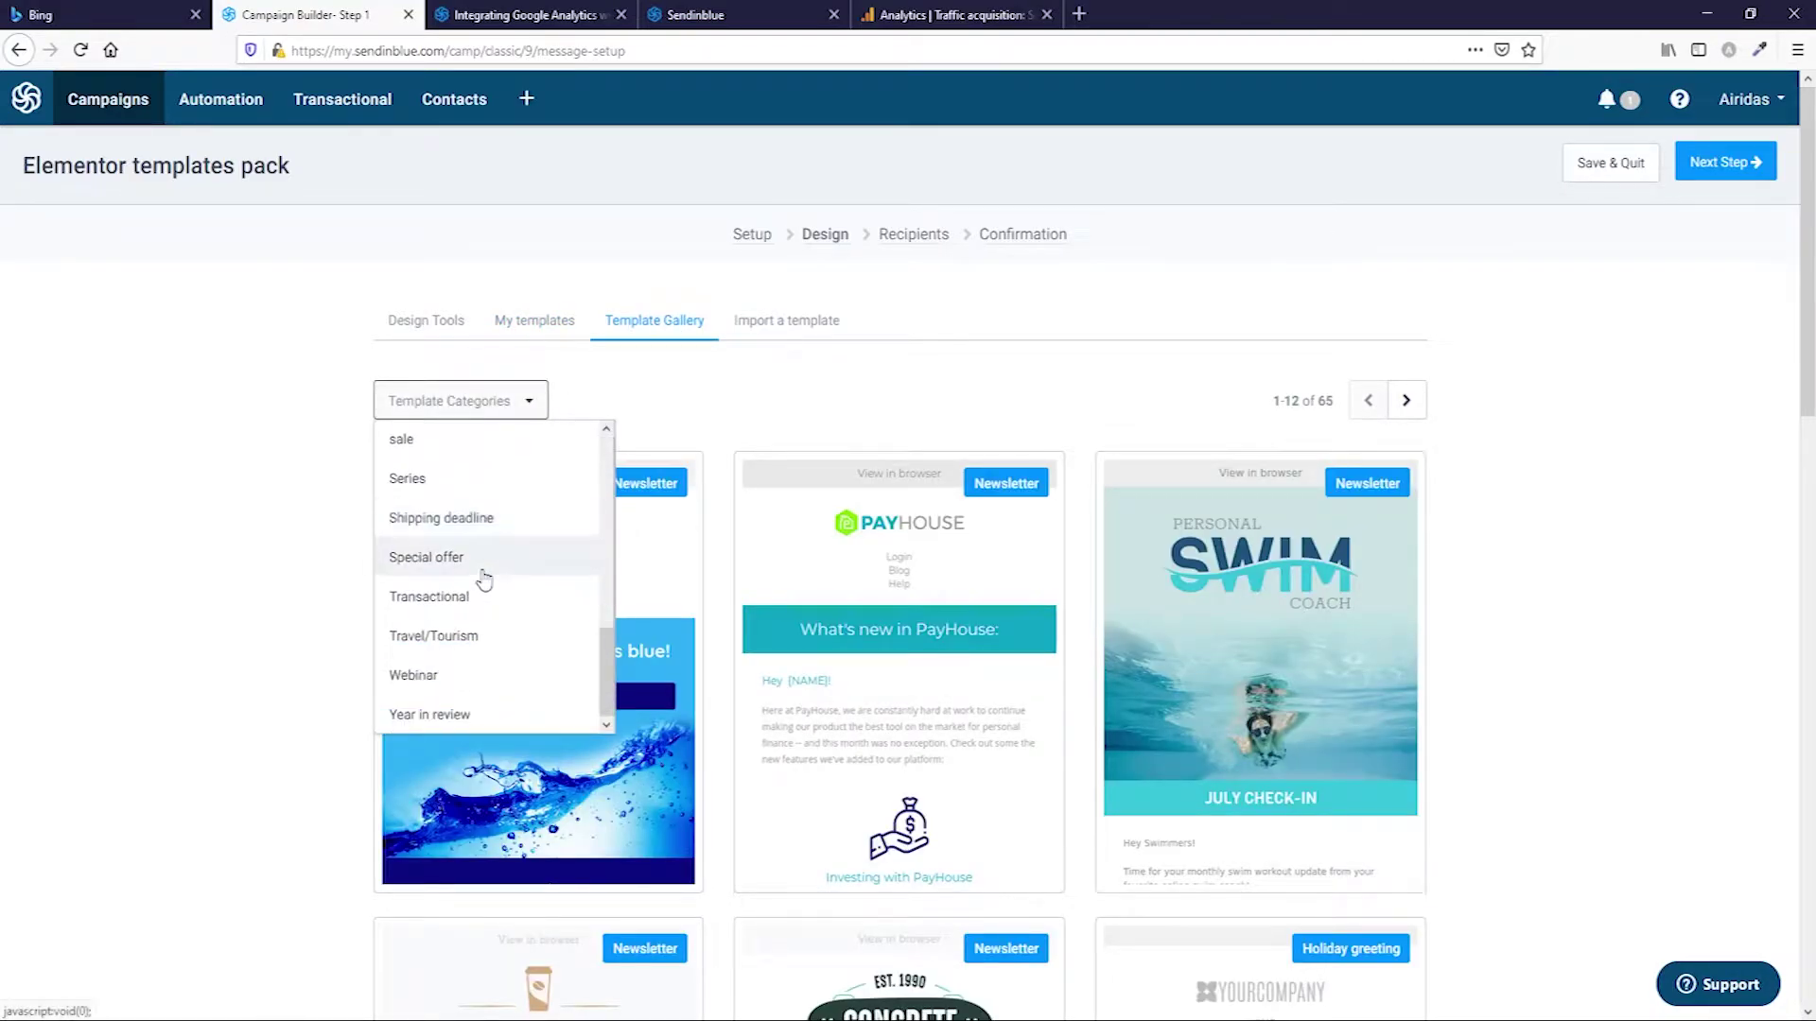
{"action": "scroll", "coordinate": [484, 579], "scroll_direction": "down", "scroll_amount": 10}
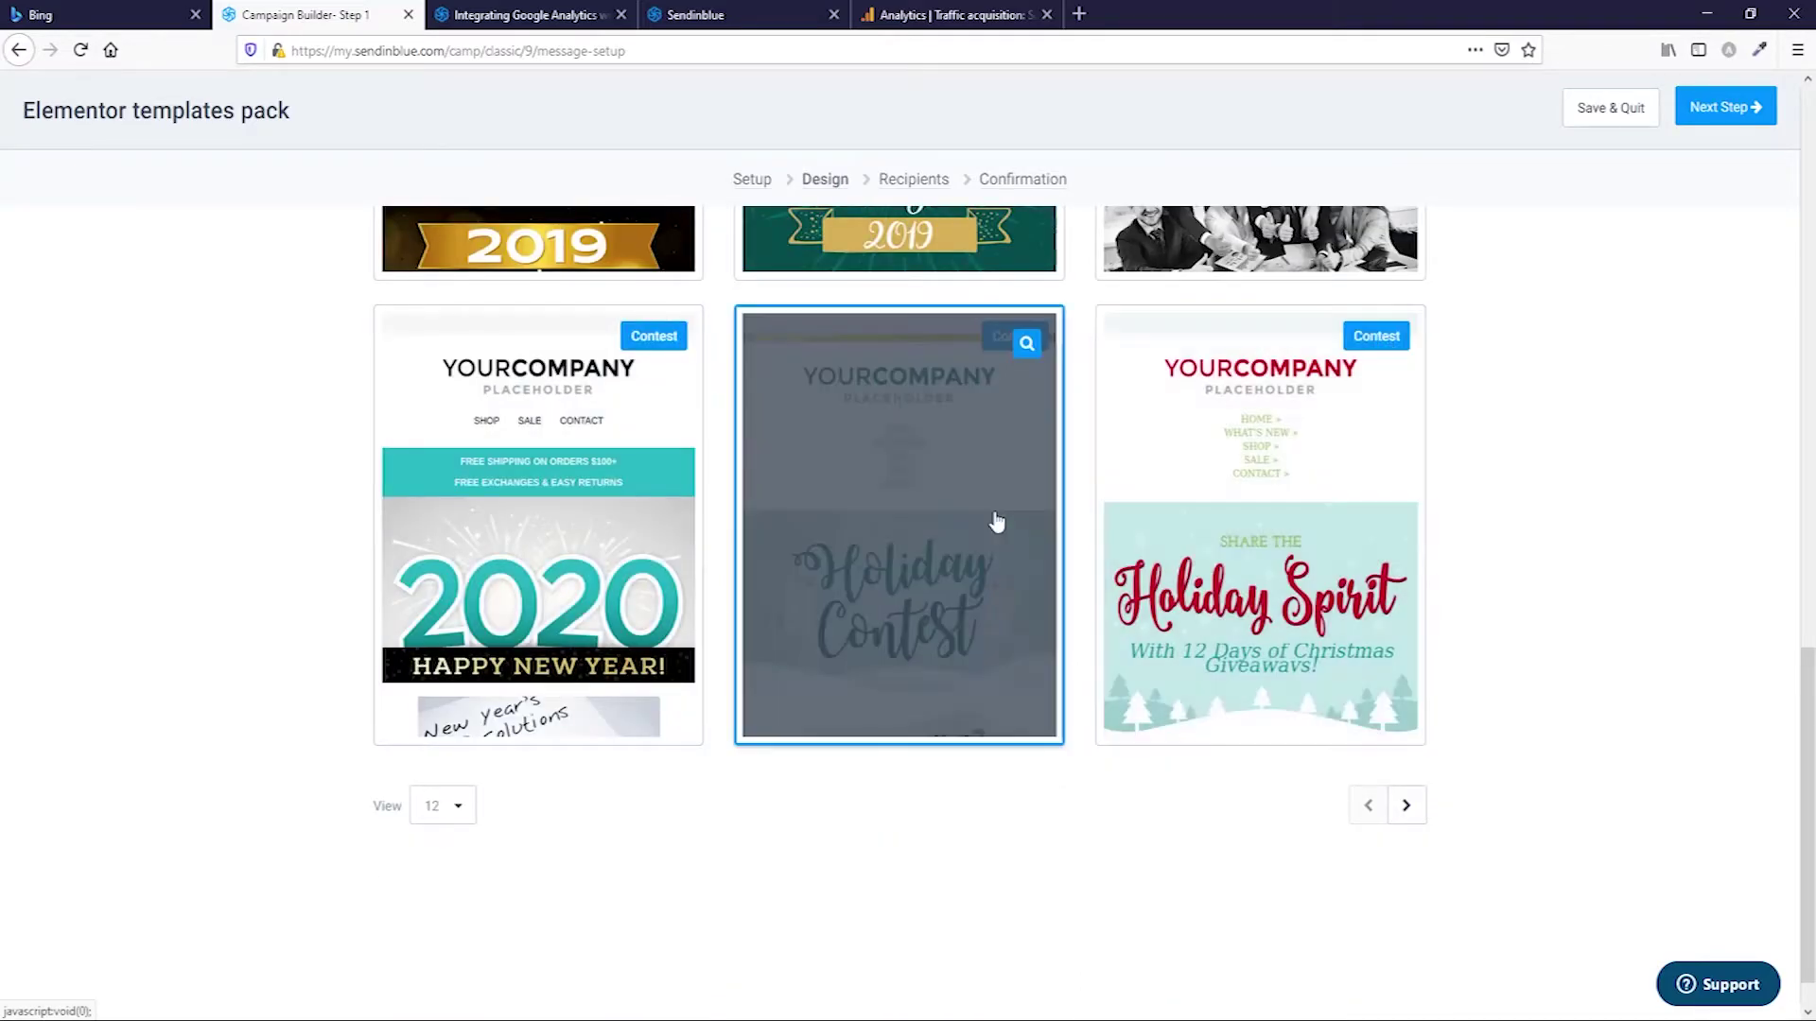
{"action": "scroll", "coordinate": [996, 521], "scroll_direction": "up", "scroll_amount": 10}
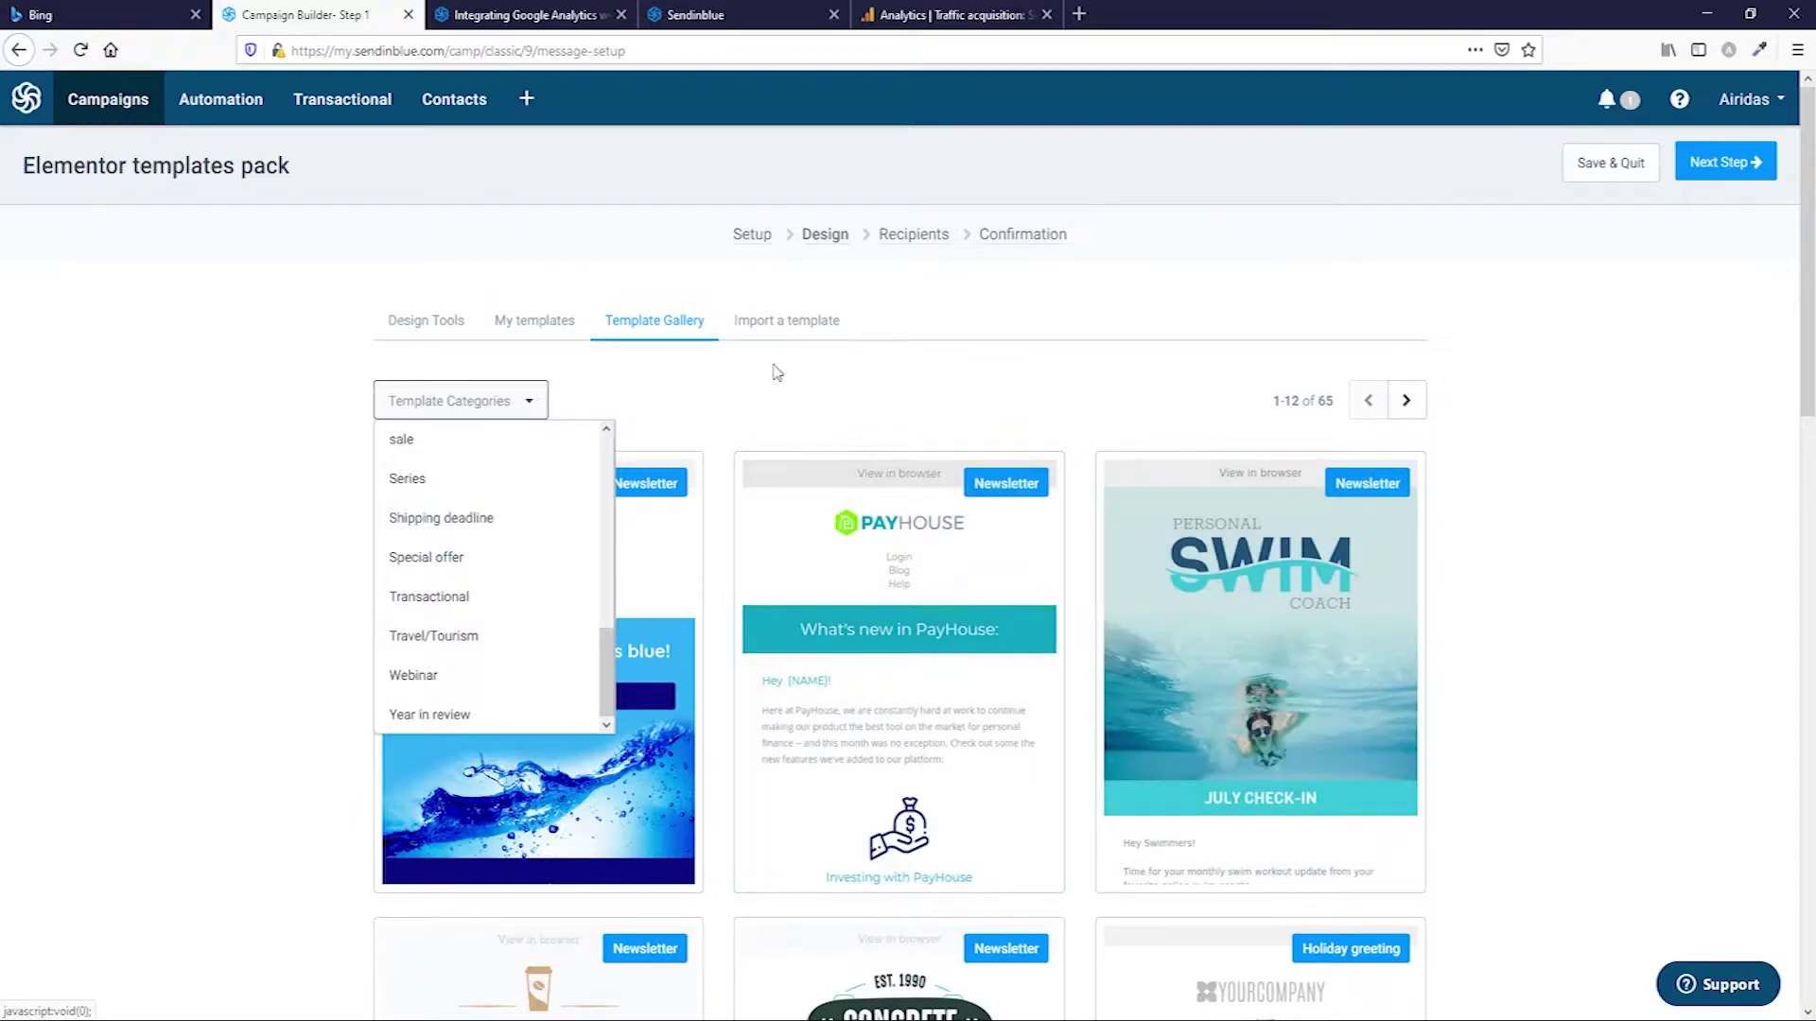
{"action": "left_click", "coordinate": [775, 371]}
{"action": "left_click", "coordinate": [787, 323]}
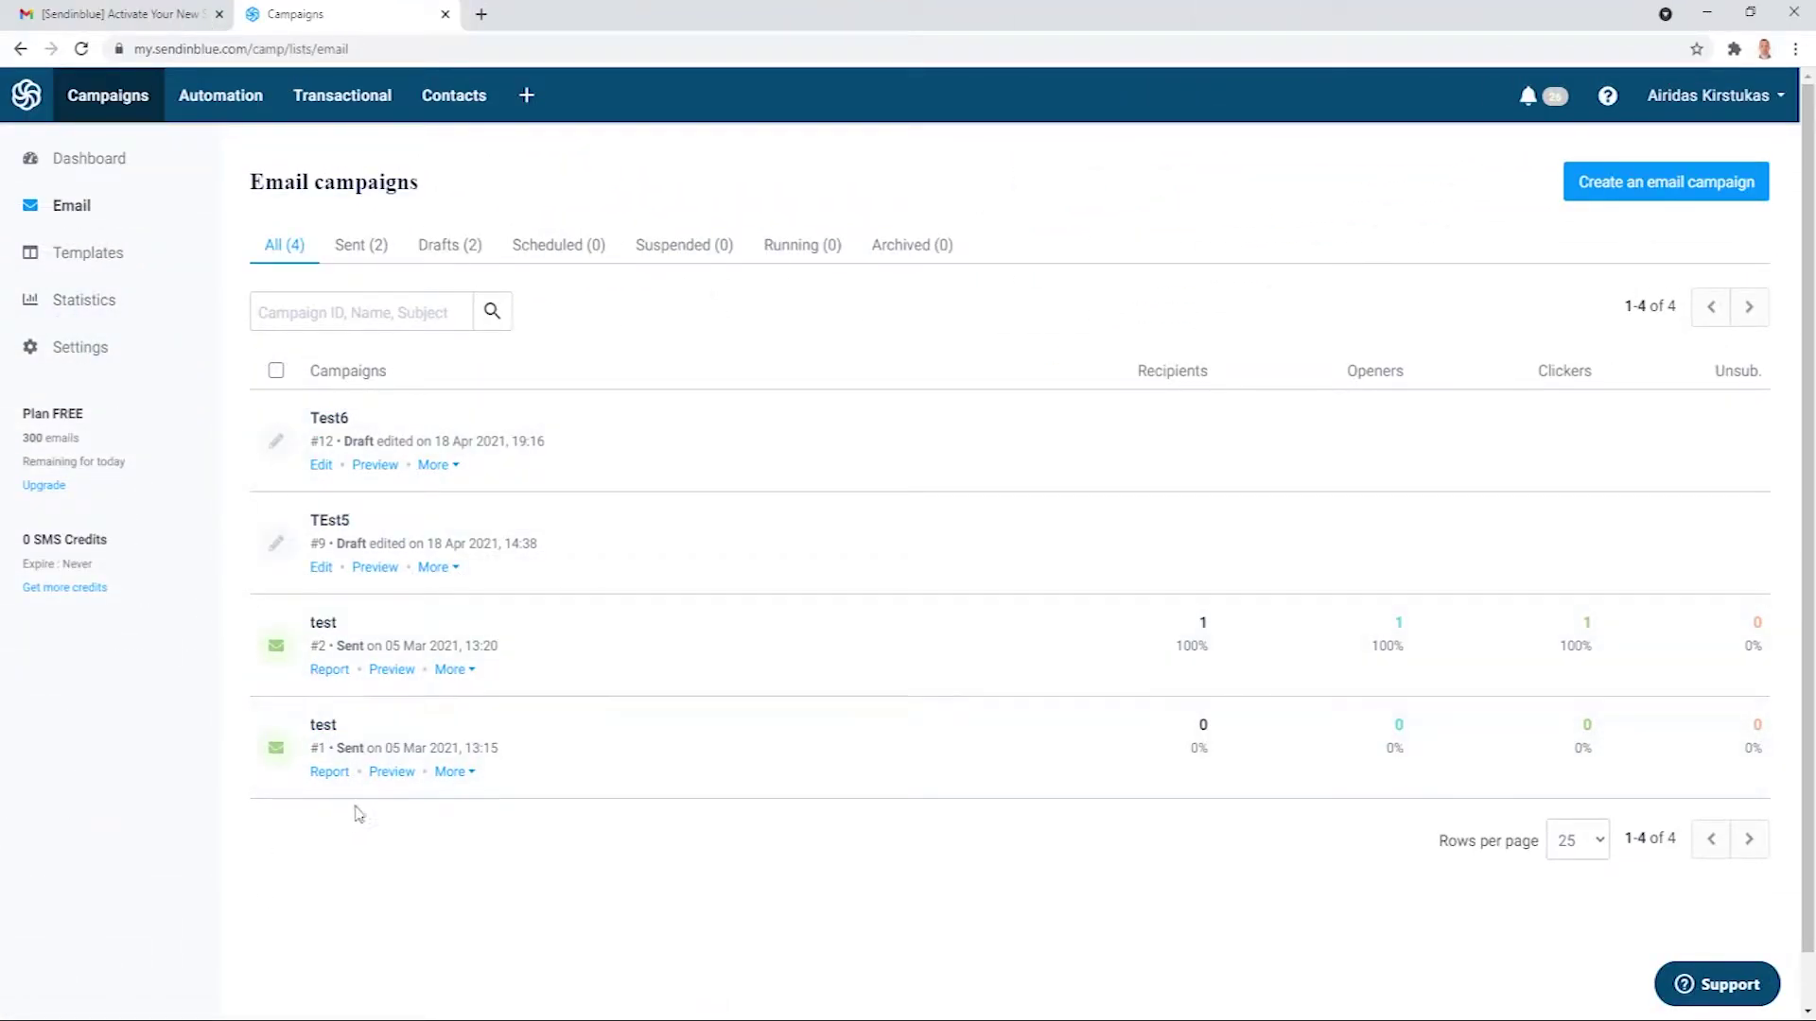
Copy the share link of the #1 test campaign's template via More > Share the template.
{"action": "left_click", "coordinate": [388, 773]}
{"action": "scroll", "coordinate": [516, 675], "scroll_direction": "down", "scroll_amount": 2}
{"action": "scroll", "coordinate": [515, 675], "scroll_direction": "up", "scroll_amount": 2}
{"action": "key", "text": "ctrl+shift+Tab"}
{"action": "left_click", "coordinate": [454, 772]}
{"action": "scroll", "coordinate": [519, 962], "scroll_direction": "down", "scroll_amount": 2}
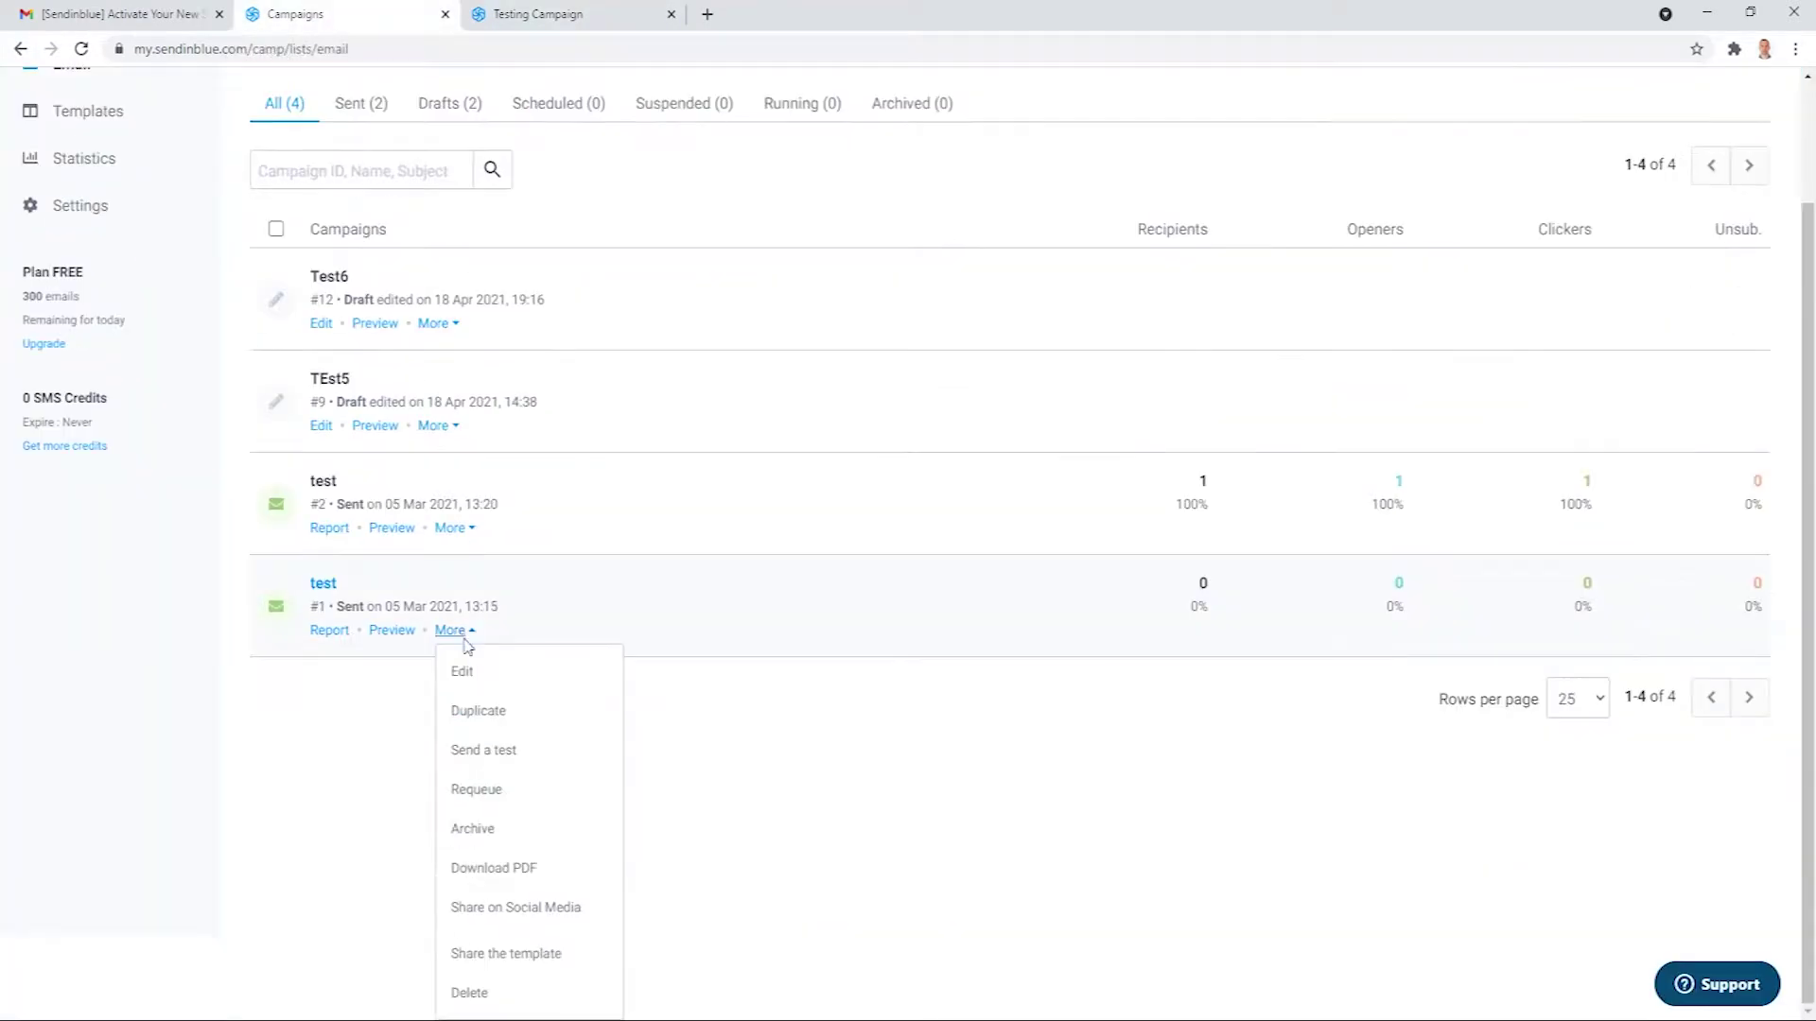
{"action": "left_click", "coordinate": [520, 955]}
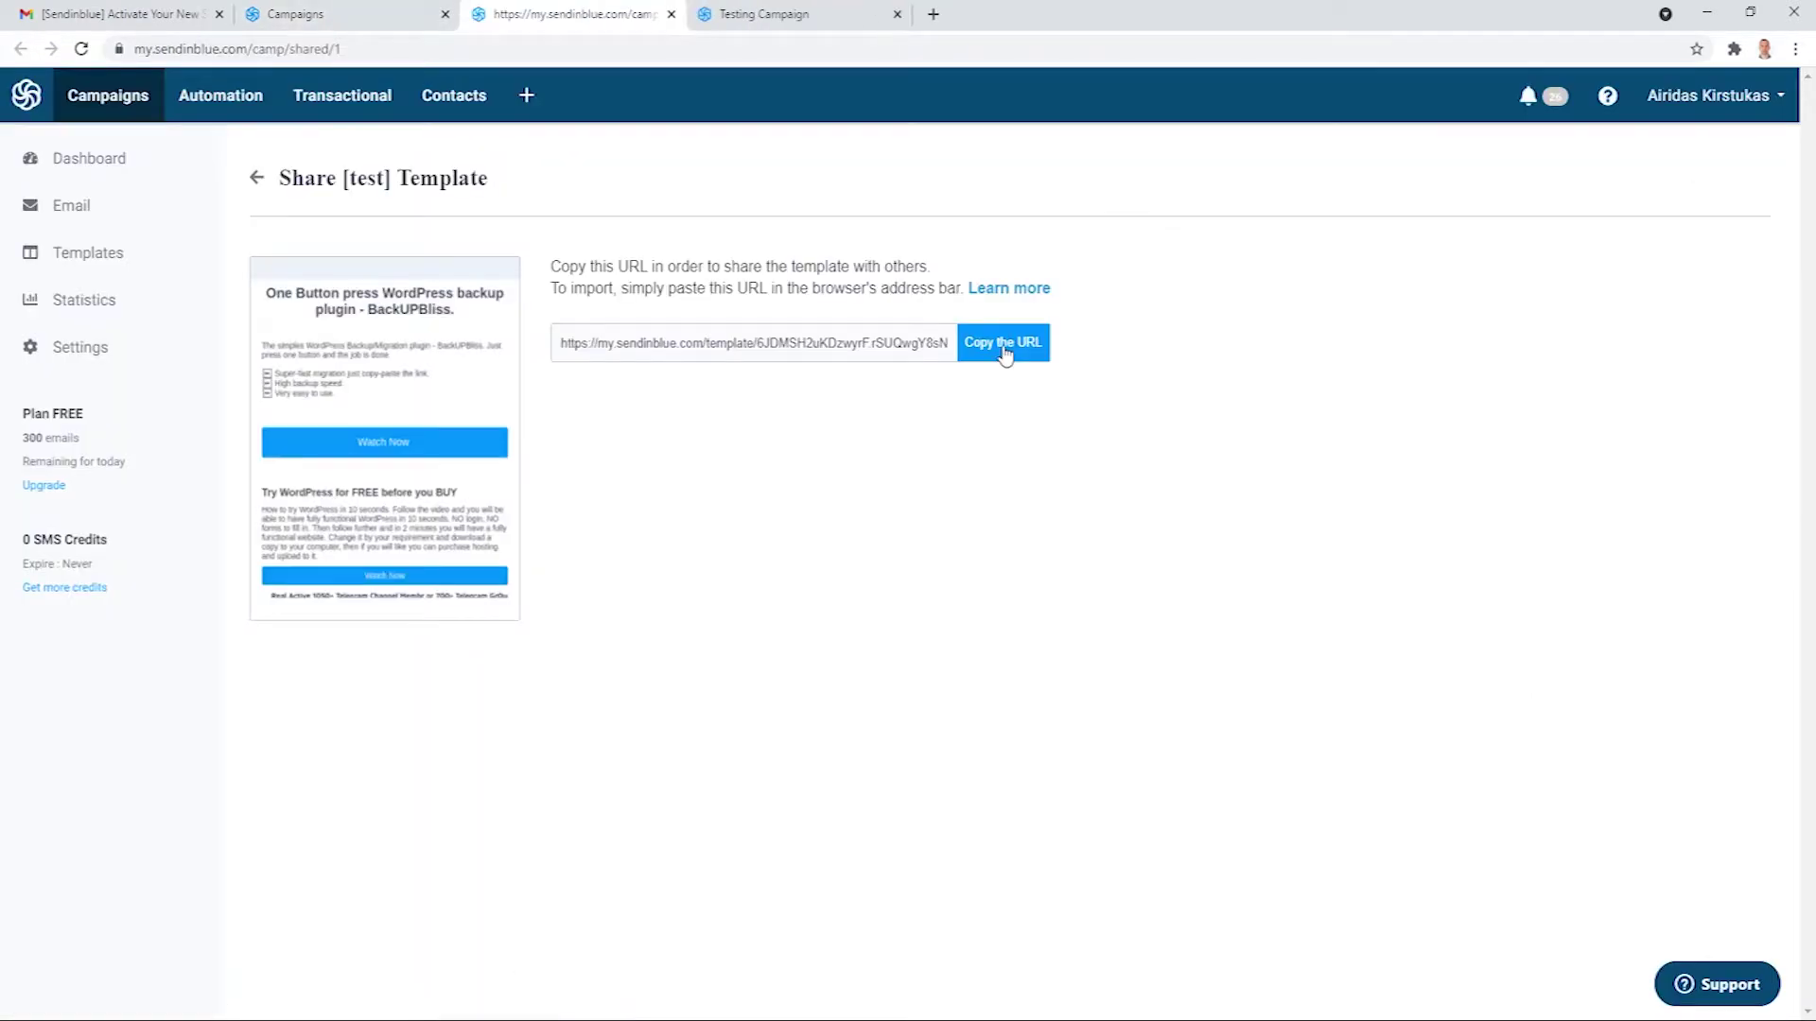
{"action": "left_click", "coordinate": [1002, 344]}
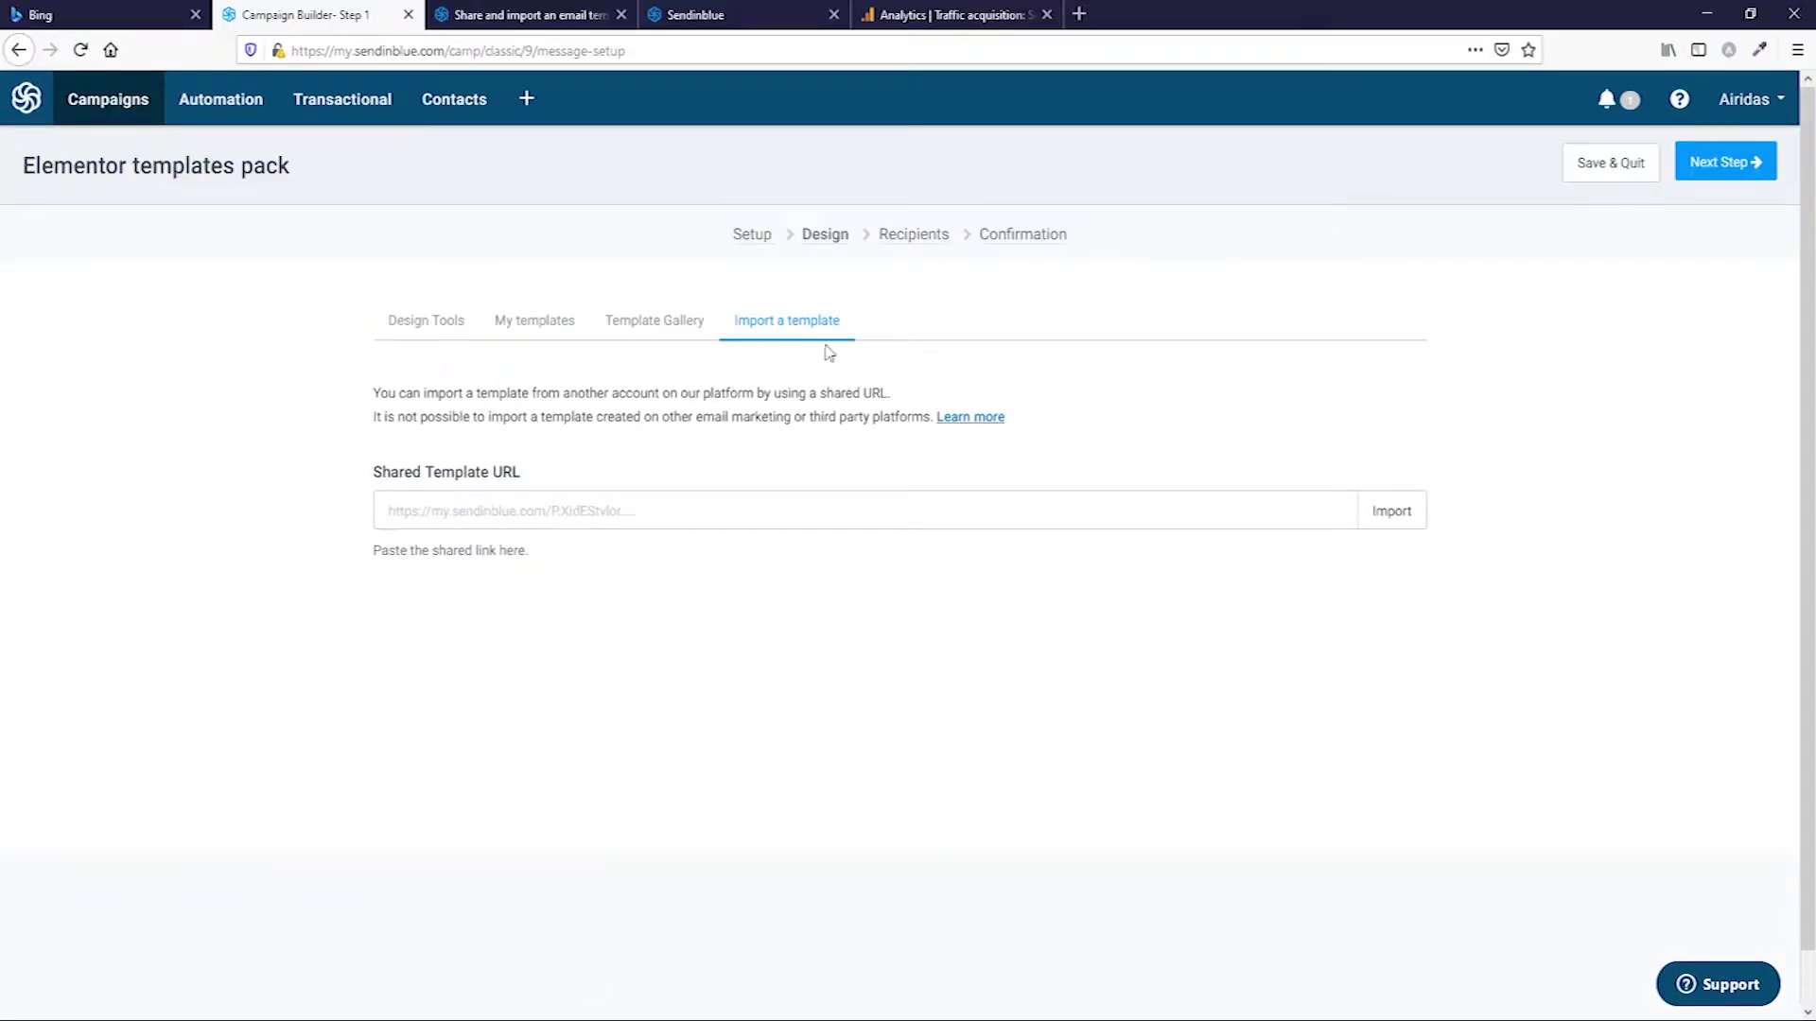
Import the BackUPBliss template from the pasted link and save it as the campaign design.
{"action": "left_click", "coordinate": [610, 512]}
{"action": "key", "text": "ctrl+v"}
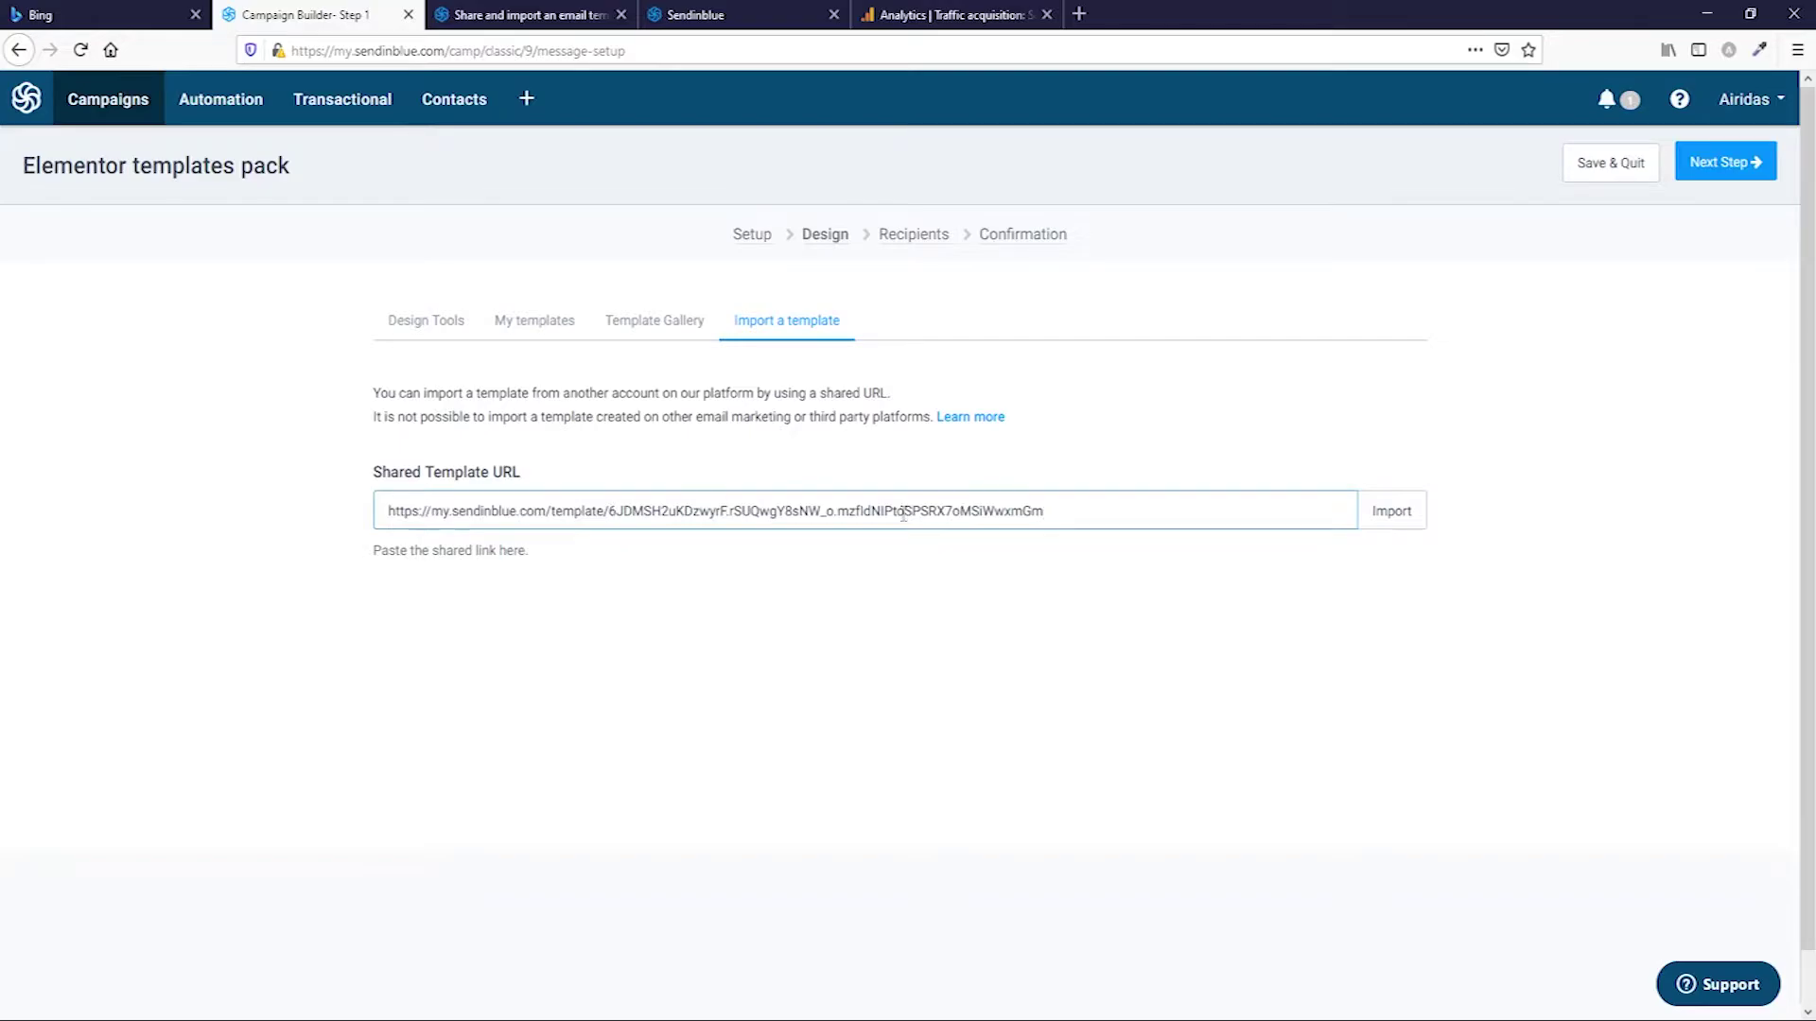
{"action": "left_click", "coordinate": [1390, 511]}
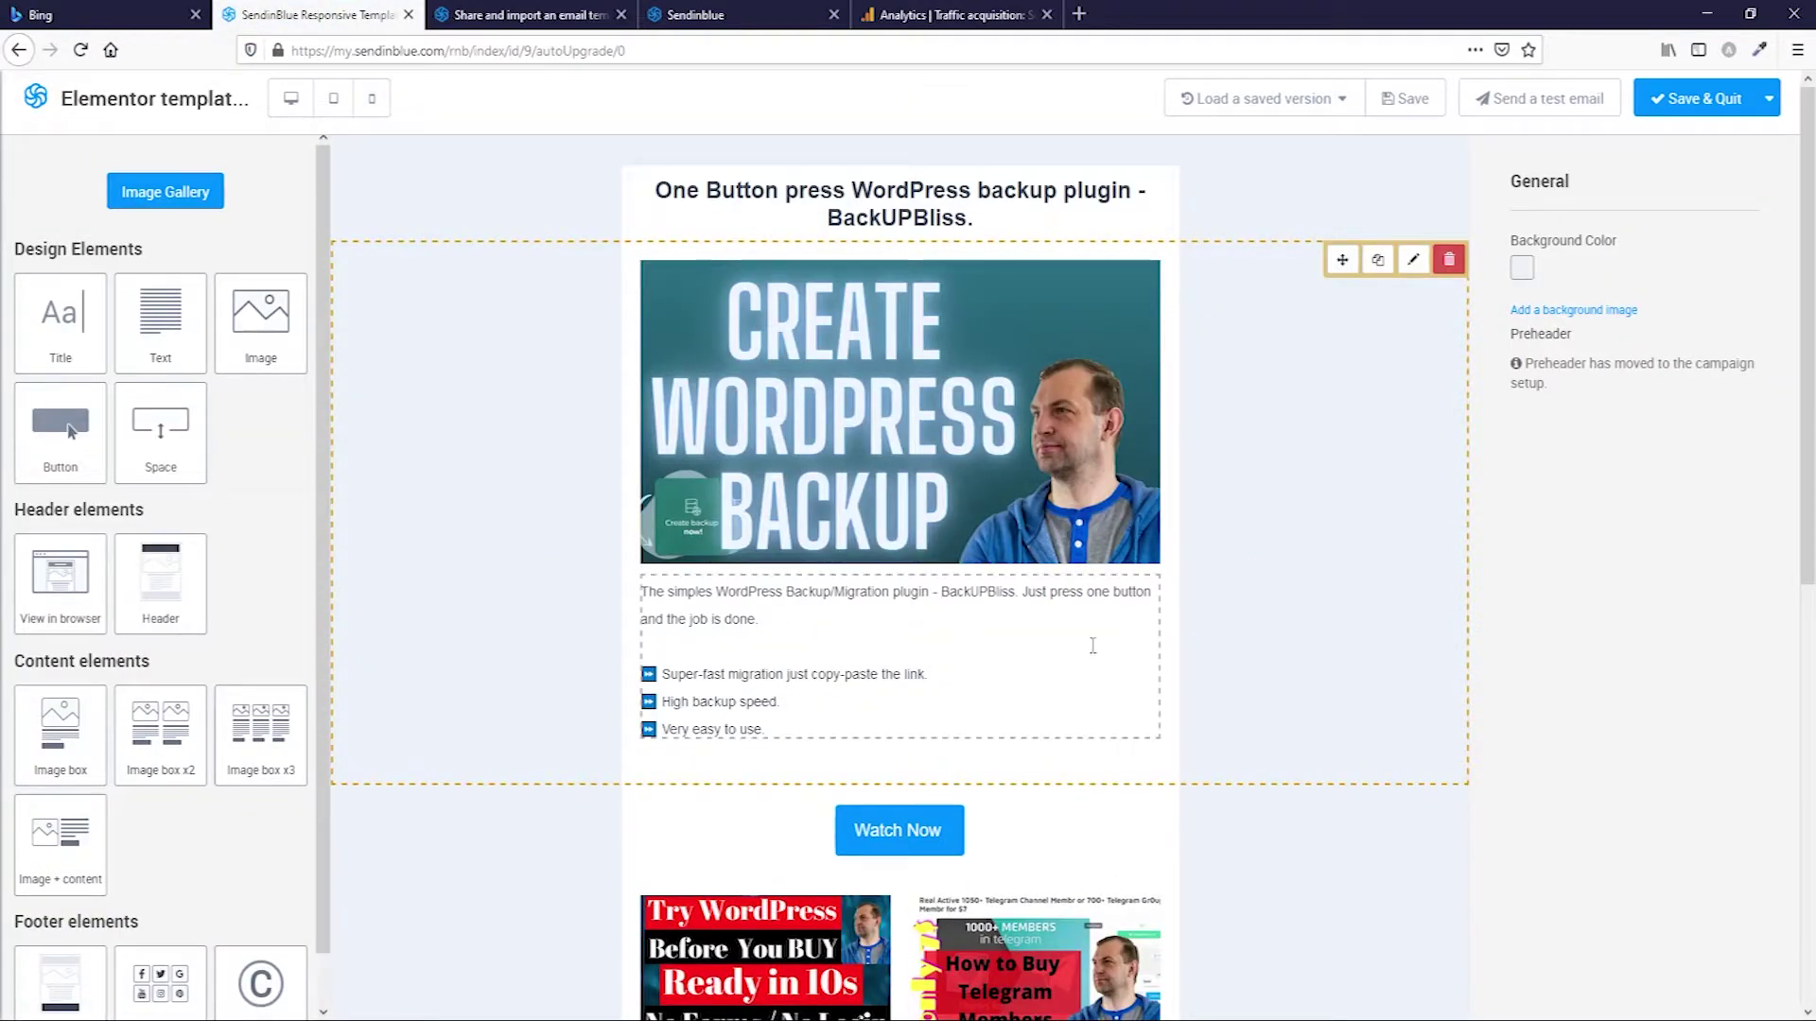
{"action": "scroll", "coordinate": [1092, 647], "scroll_direction": "down", "scroll_amount": 5}
{"action": "scroll", "coordinate": [1079, 602], "scroll_direction": "down", "scroll_amount": 2}
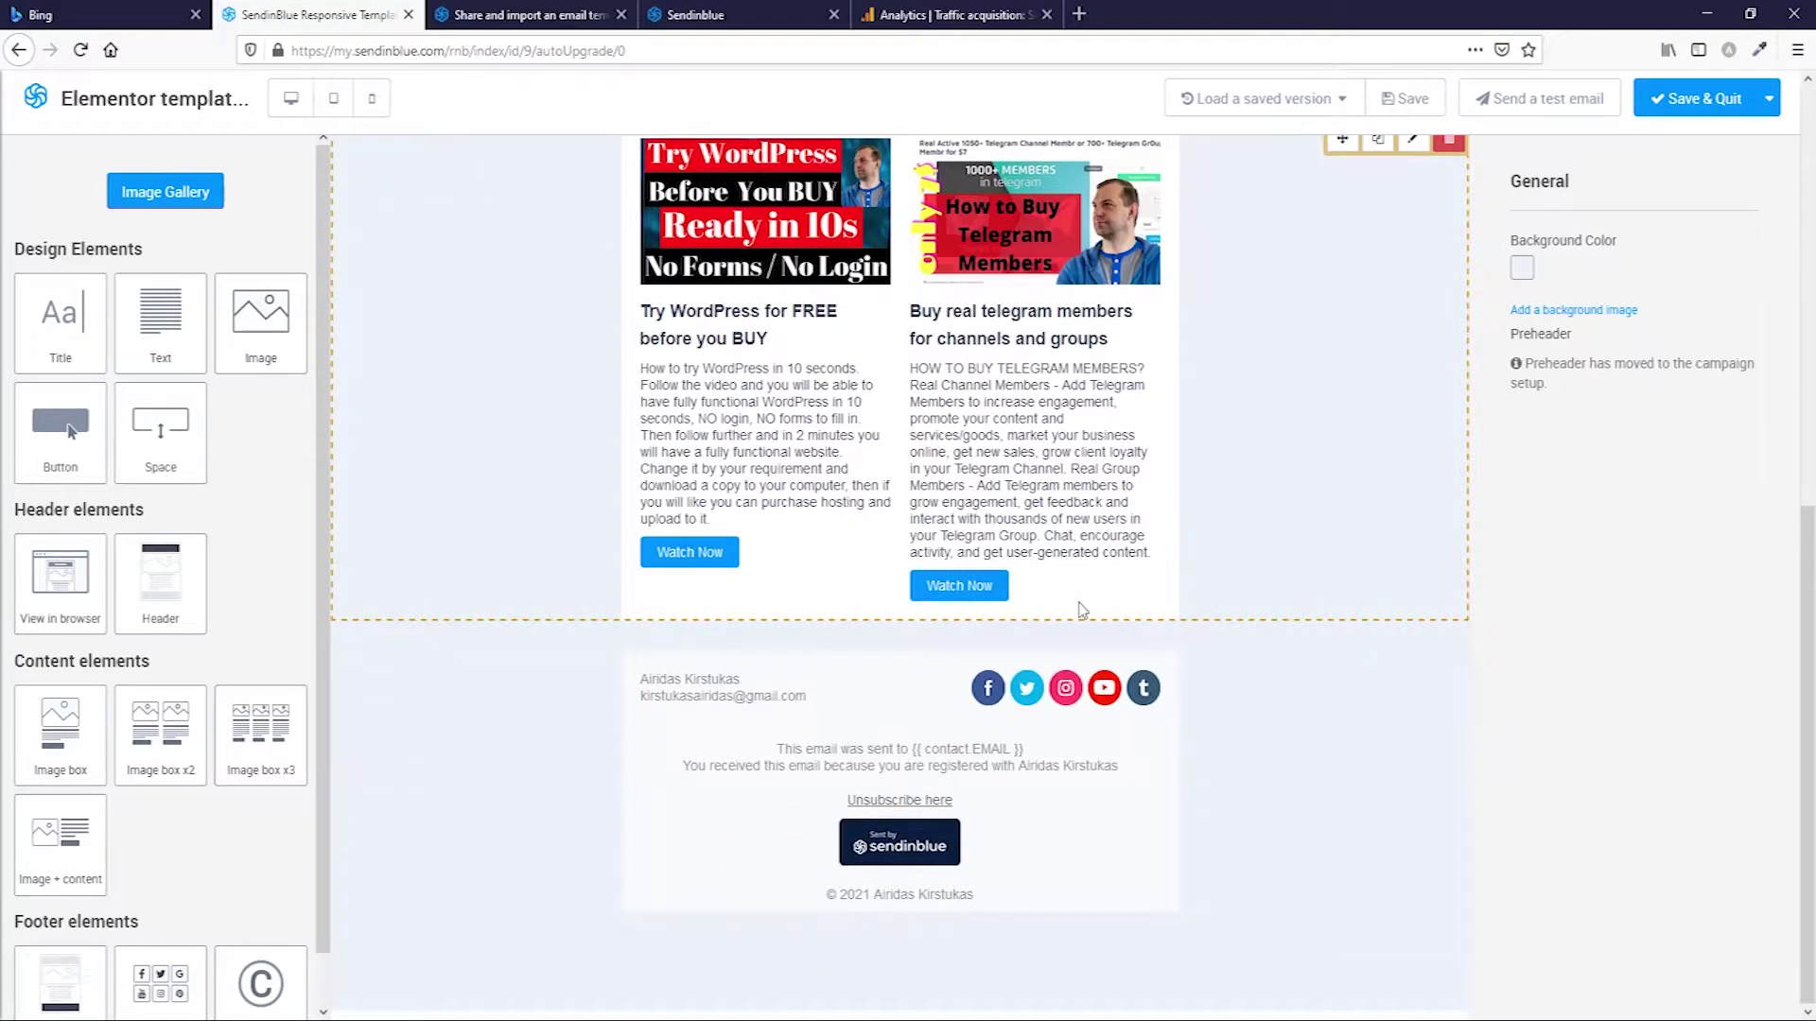
{"action": "scroll", "coordinate": [1027, 628], "scroll_direction": "up", "scroll_amount": 6}
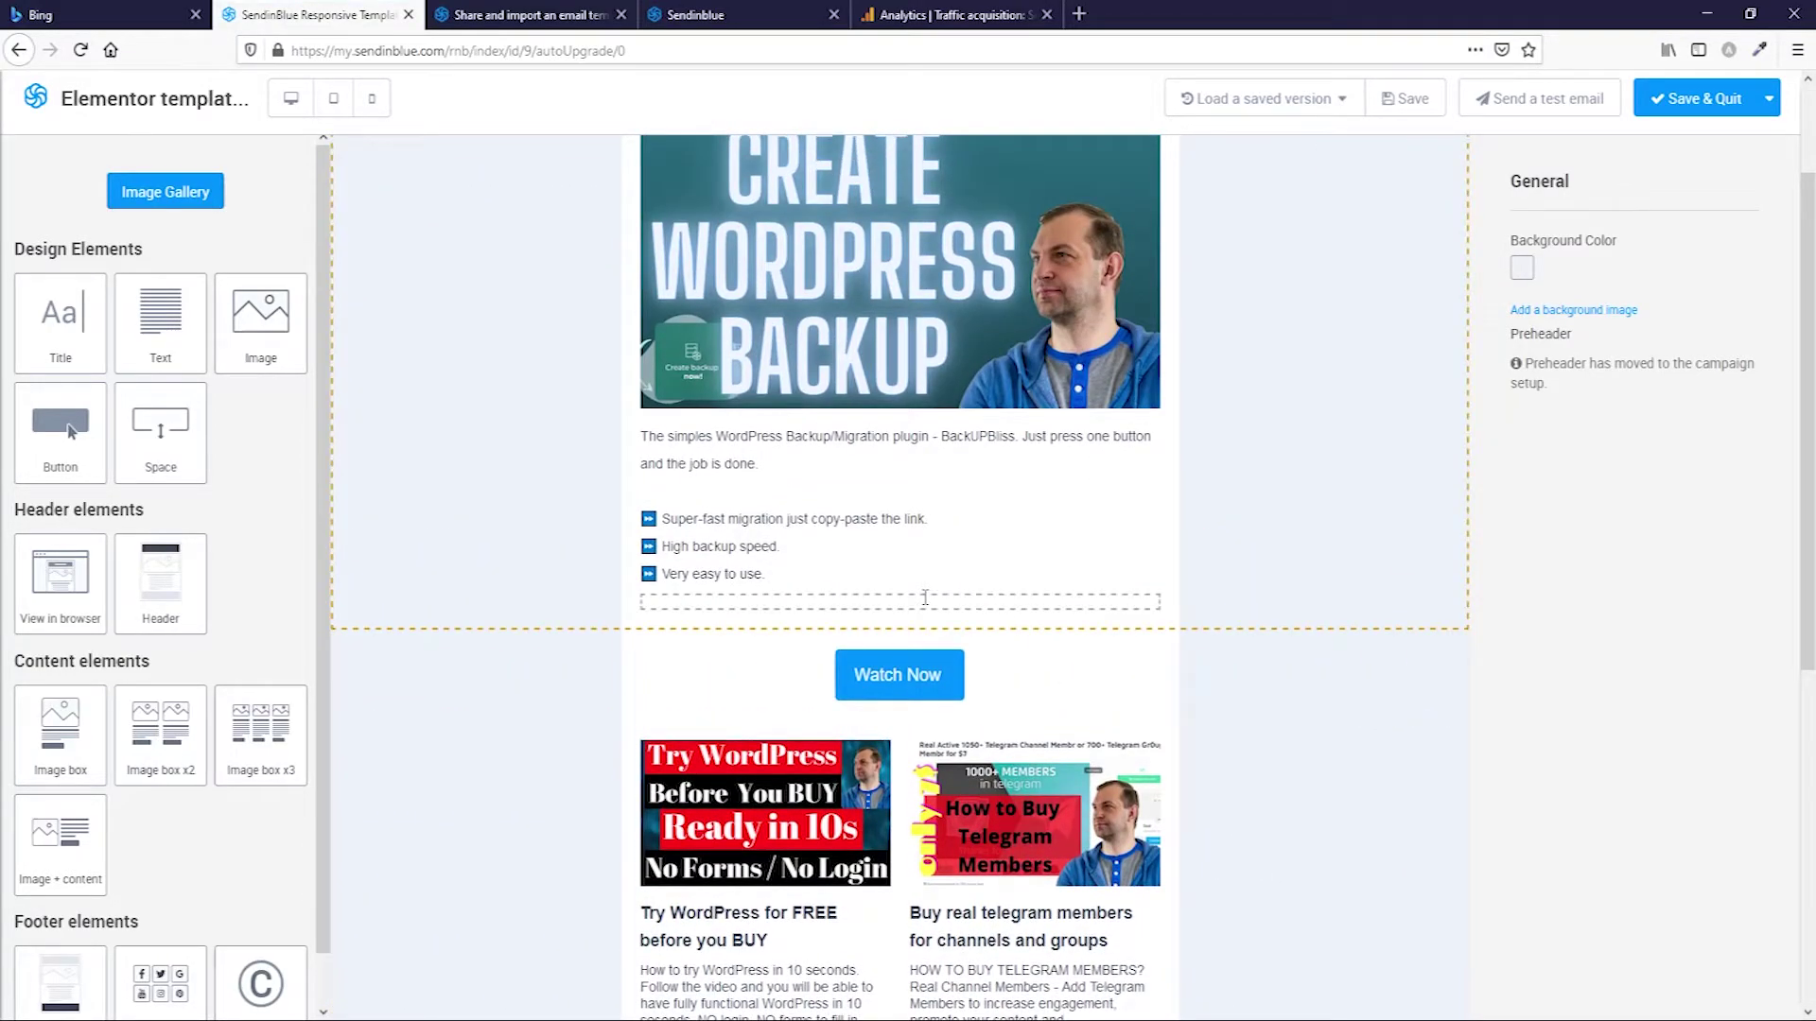
{"action": "scroll", "coordinate": [844, 549], "scroll_direction": "up", "scroll_amount": 2}
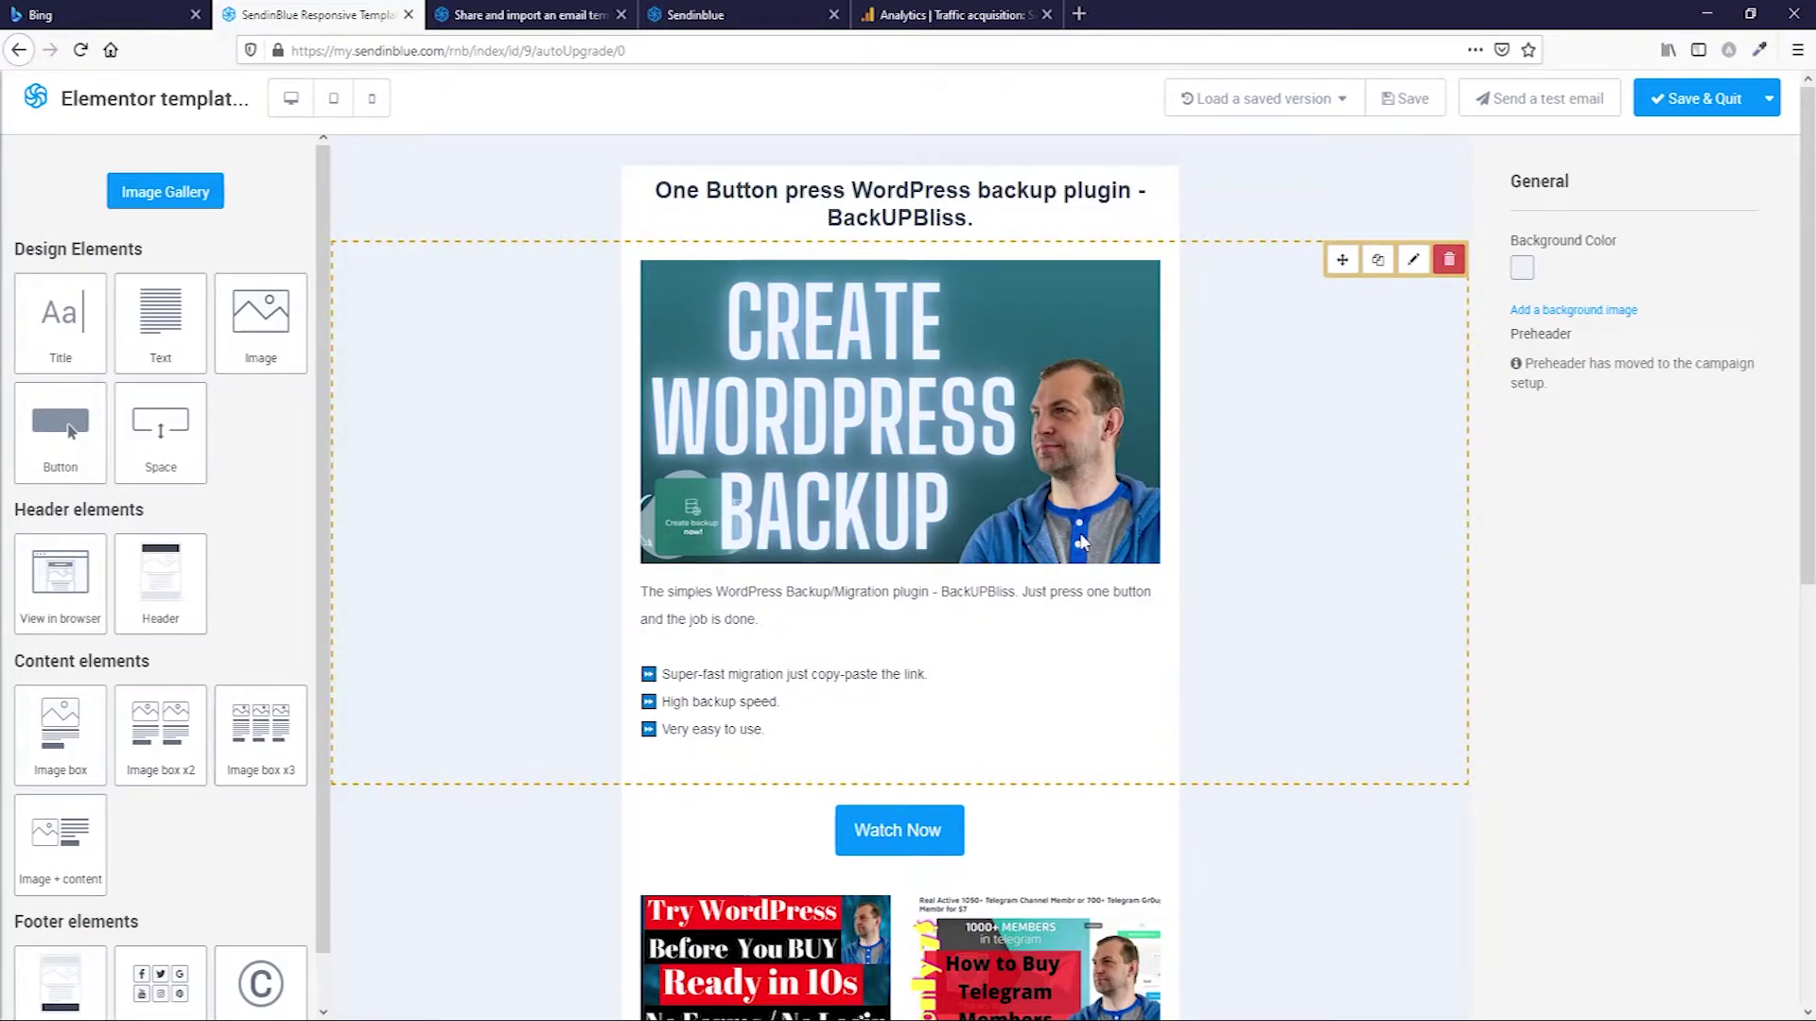
{"action": "left_click", "coordinate": [1748, 95]}
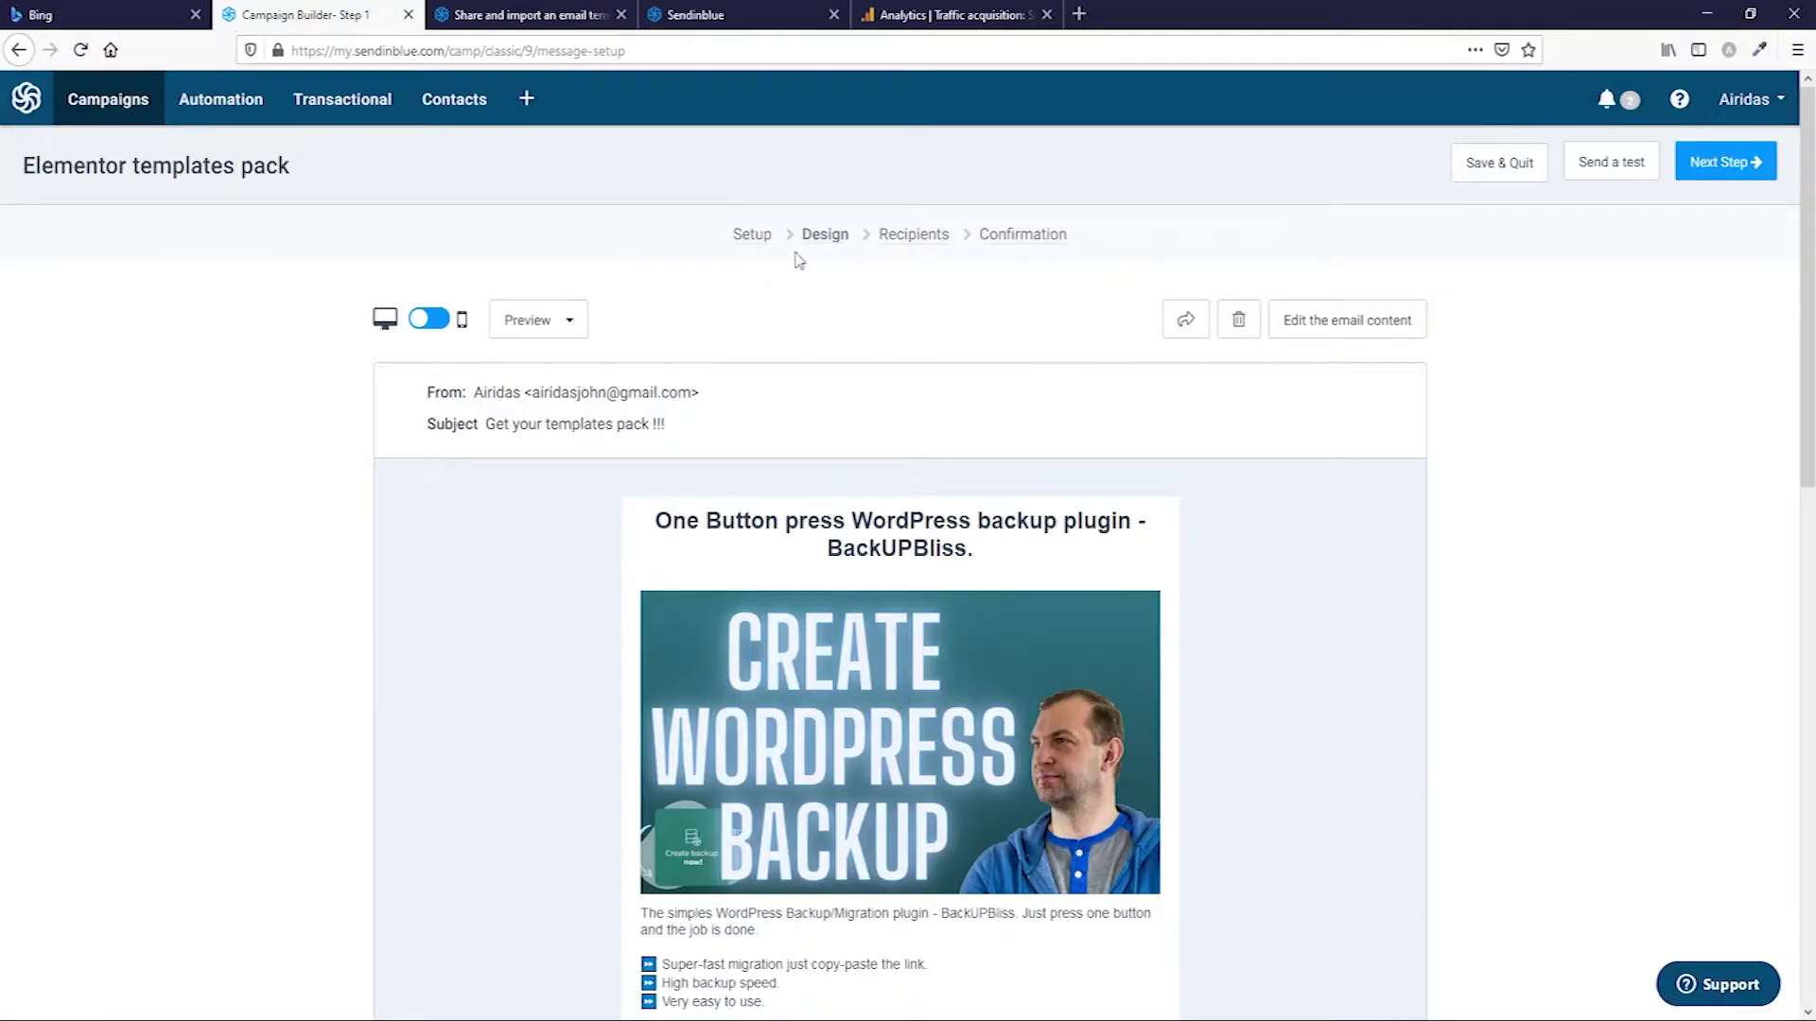
Reset the email design and start over from the Concrete gallery template.
{"action": "left_click", "coordinate": [1238, 327]}
{"action": "left_click", "coordinate": [996, 328]}
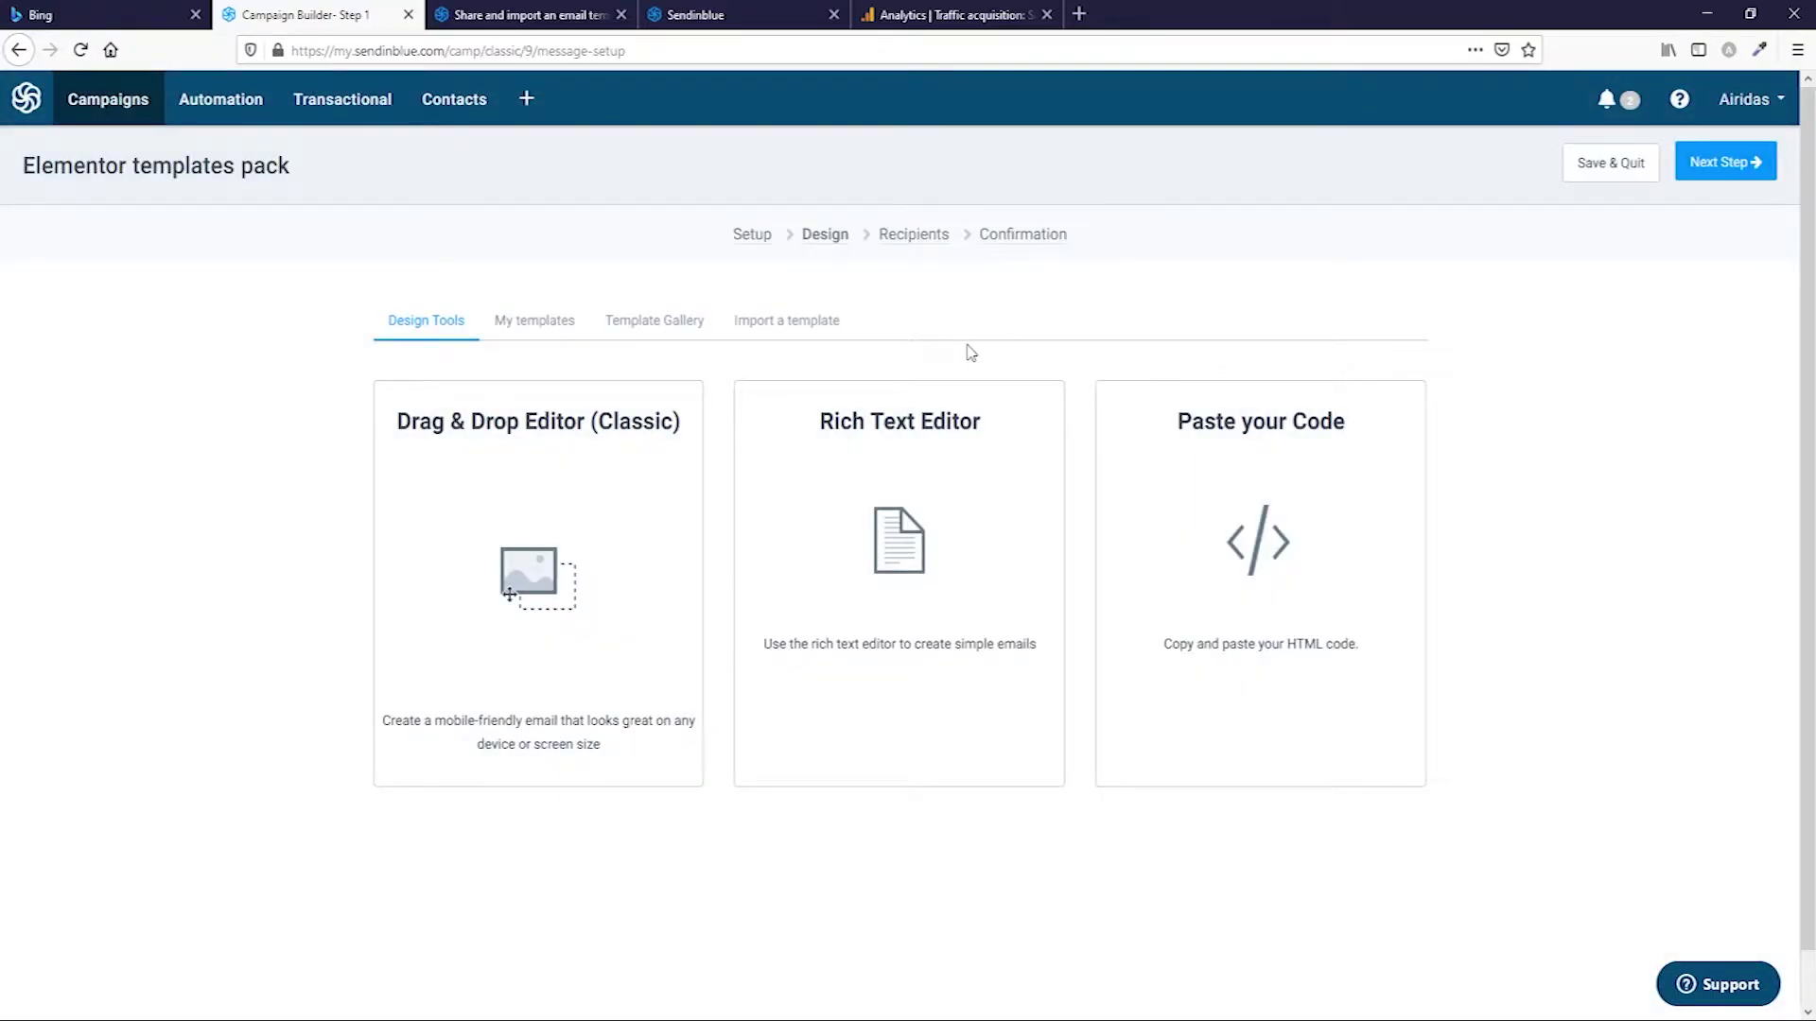
{"action": "left_click", "coordinate": [796, 333]}
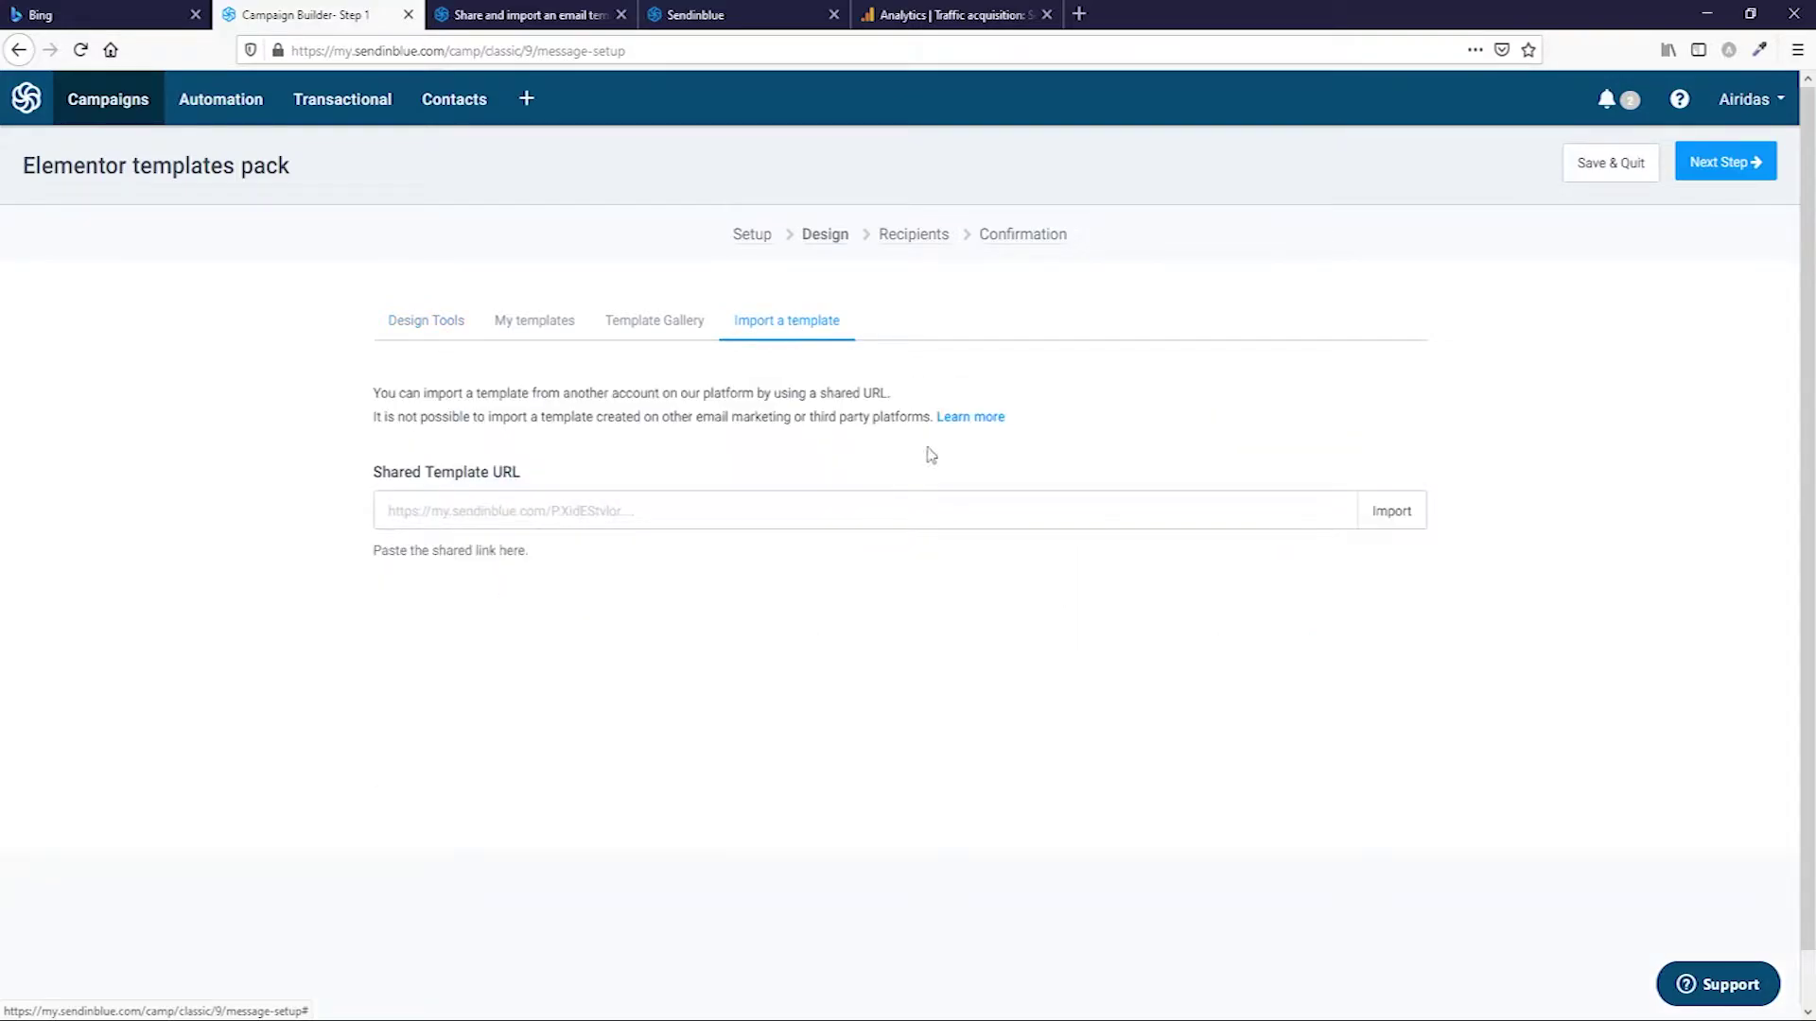
{"action": "left_click", "coordinate": [647, 327]}
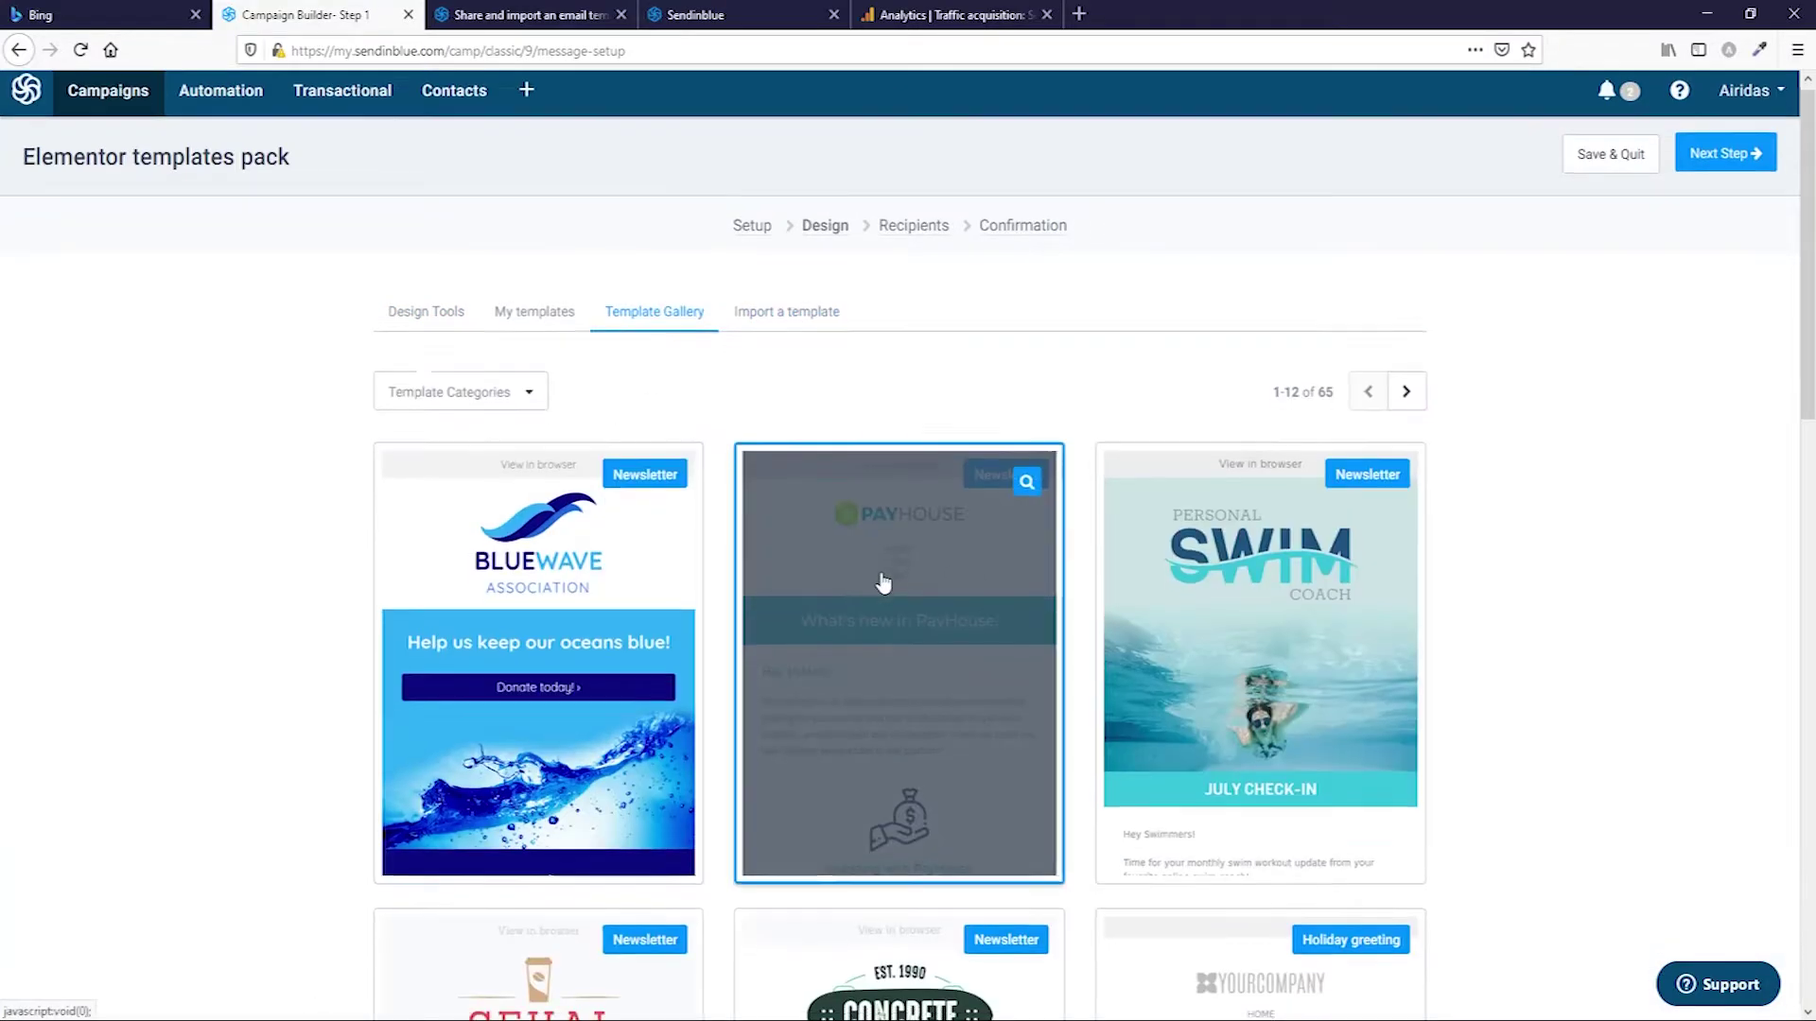
{"action": "scroll", "coordinate": [874, 492], "scroll_direction": "down", "scroll_amount": 5}
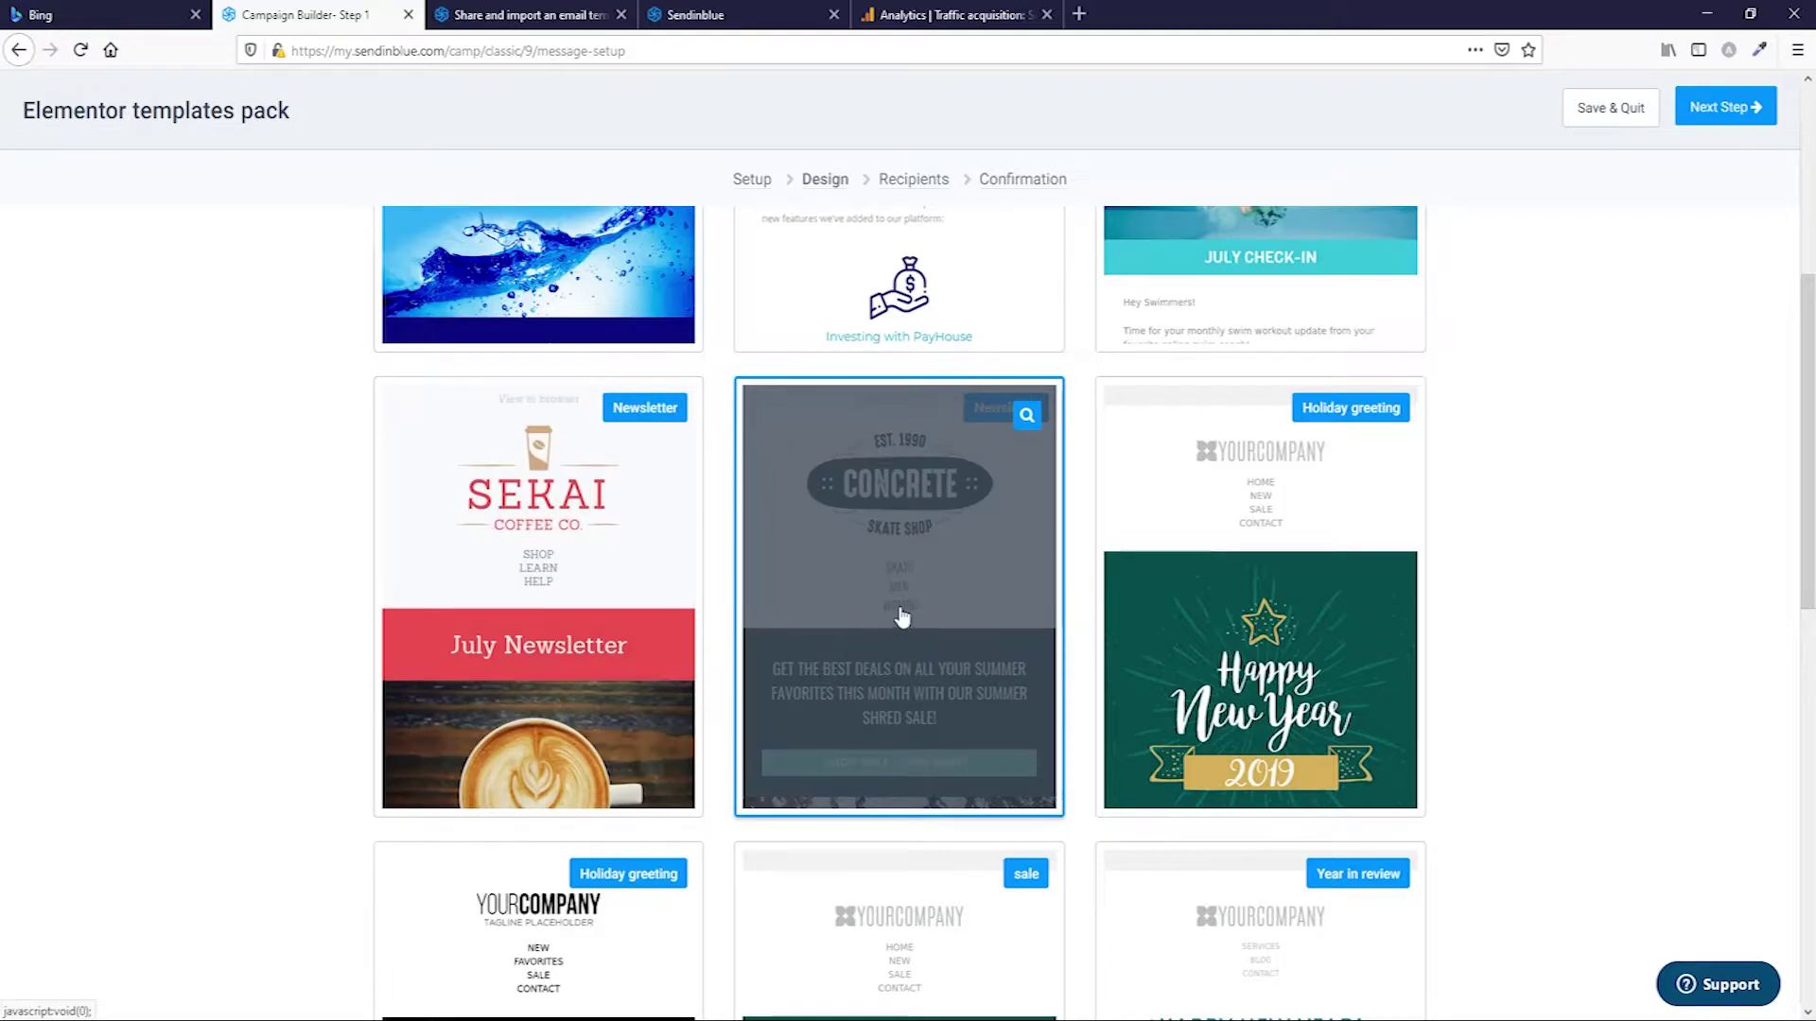
{"action": "left_click", "coordinate": [900, 615]}
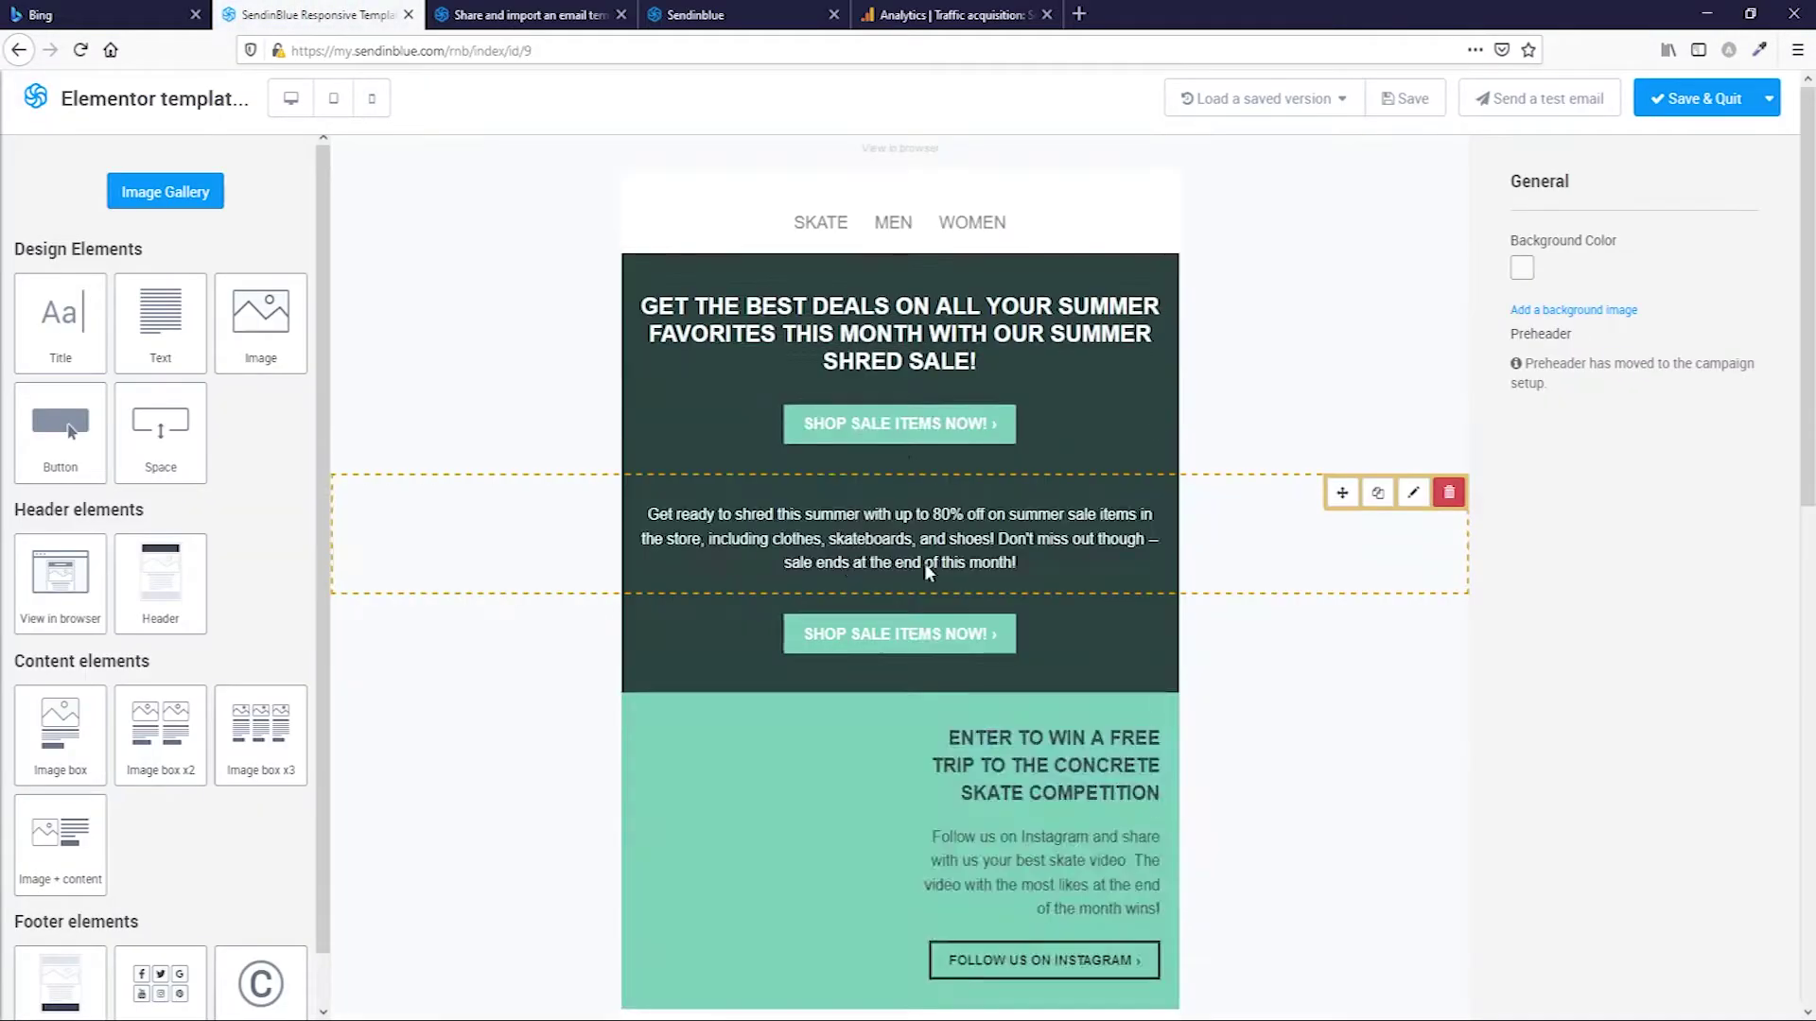
Delete the Tell your friends section, select the Instagram contest text, and save the design.
{"action": "scroll", "coordinate": [950, 440], "scroll_direction": "down", "scroll_amount": 12}
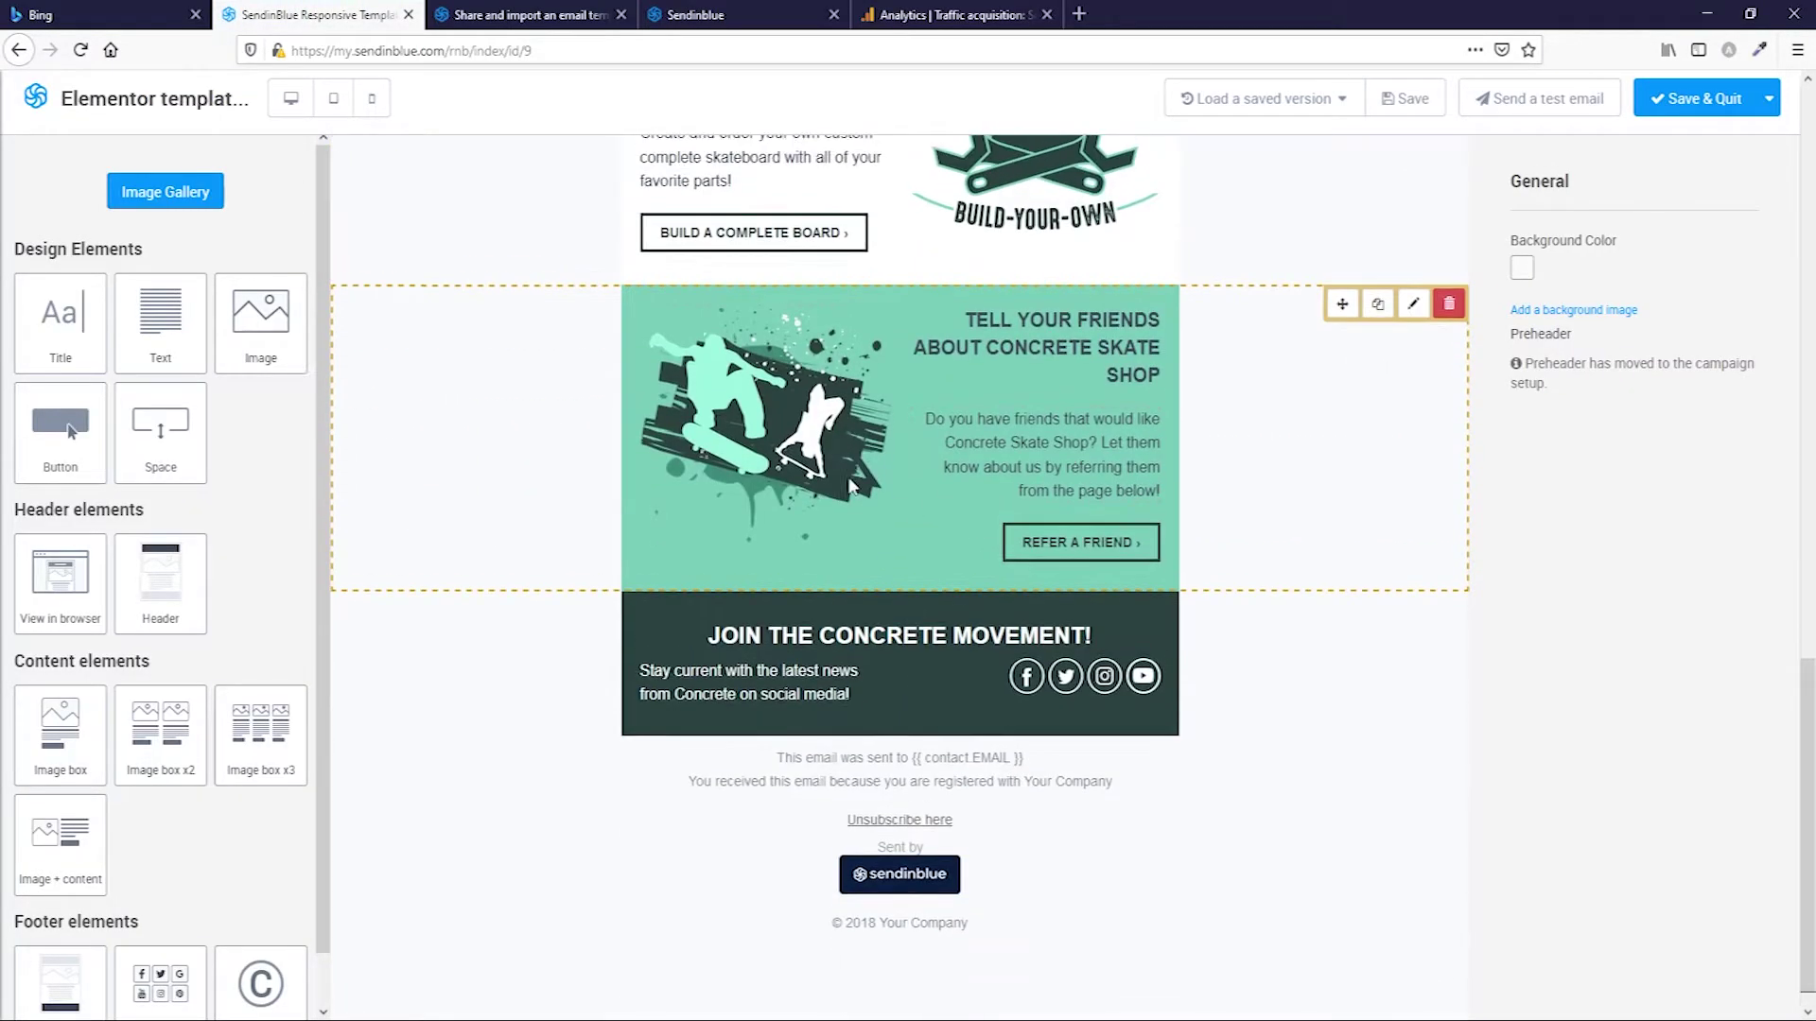
{"action": "scroll", "coordinate": [1229, 397], "scroll_direction": "up", "scroll_amount": 1}
{"action": "left_click", "coordinate": [1448, 378]}
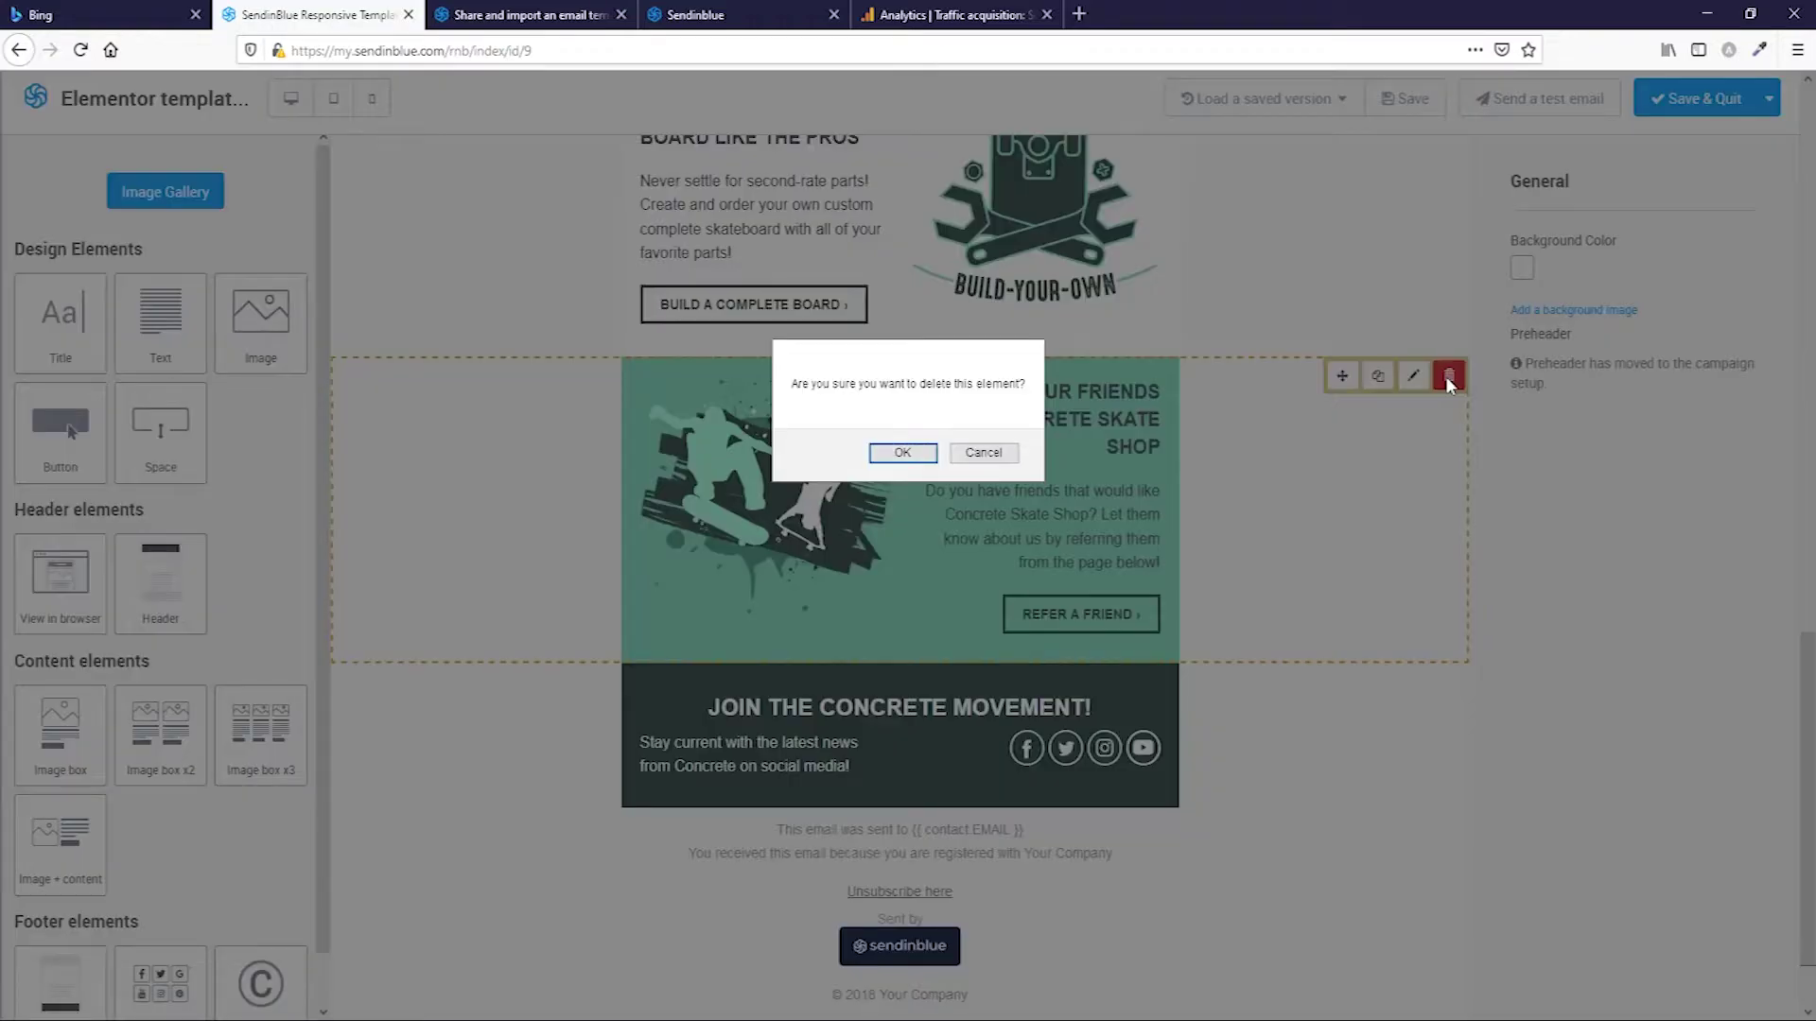
{"action": "left_click", "coordinate": [922, 454]}
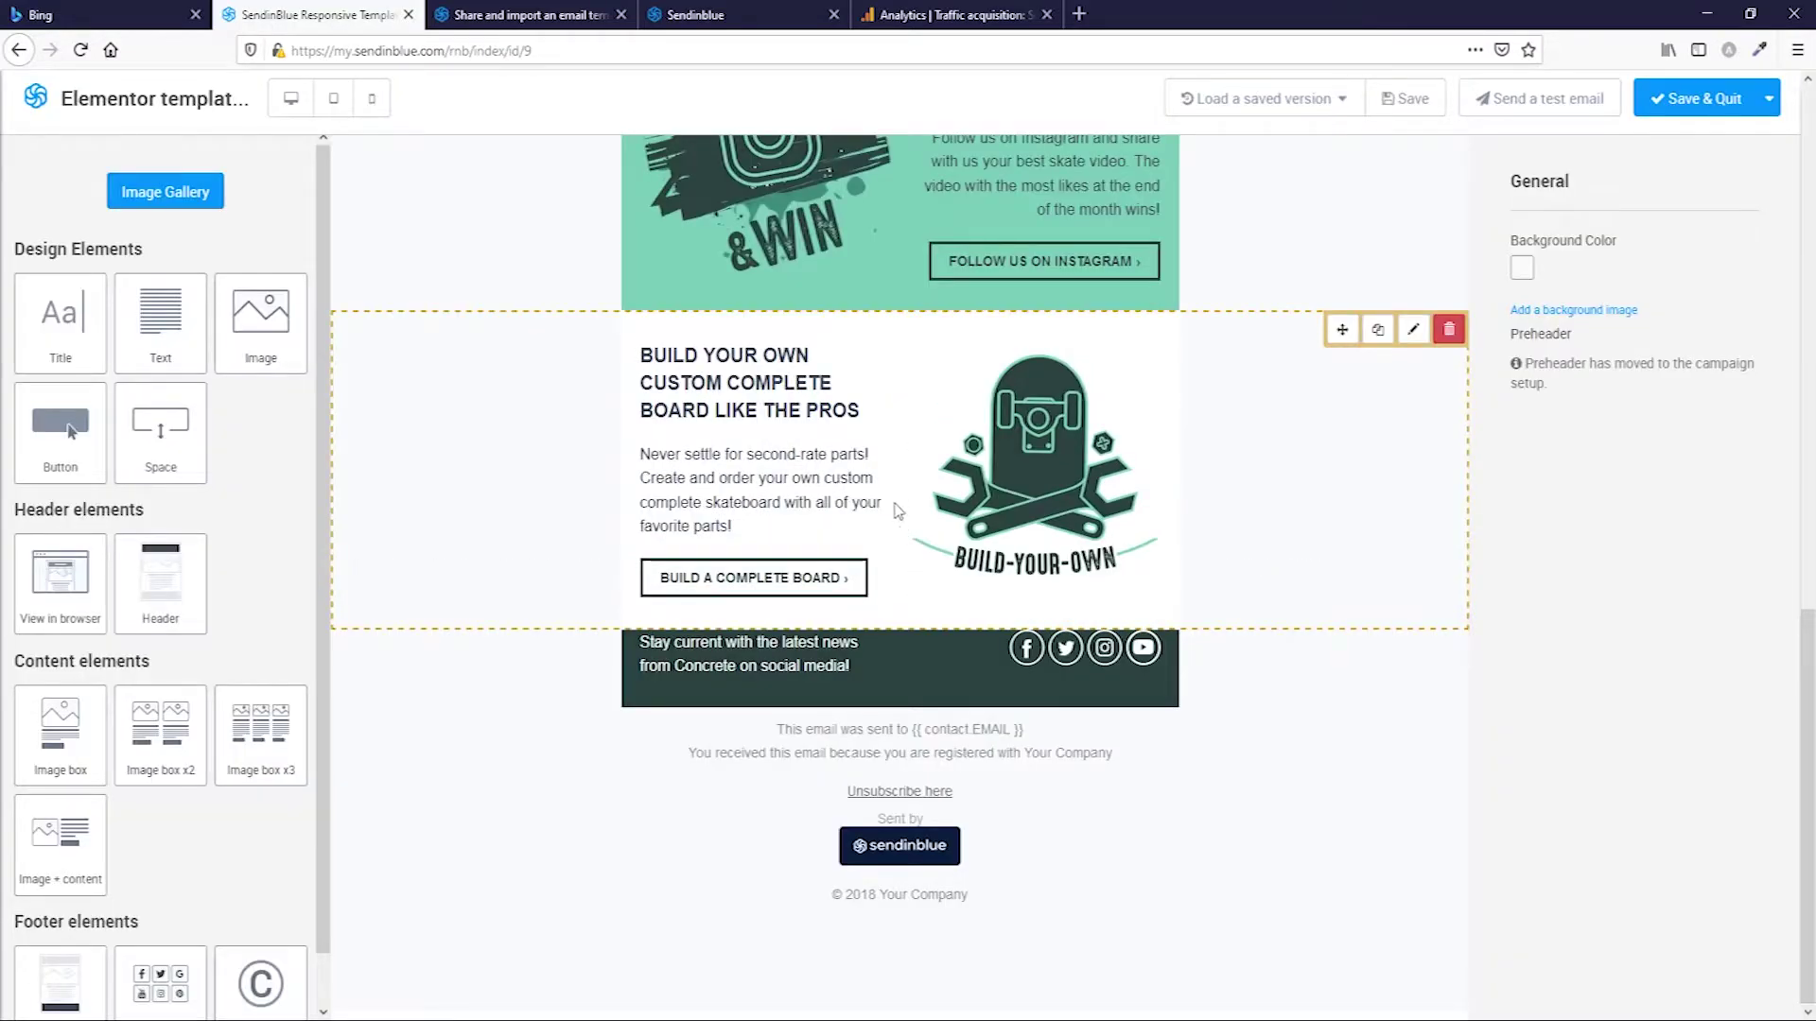
{"action": "scroll", "coordinate": [903, 495], "scroll_direction": "up", "scroll_amount": 7}
{"action": "left_click", "coordinate": [910, 766]}
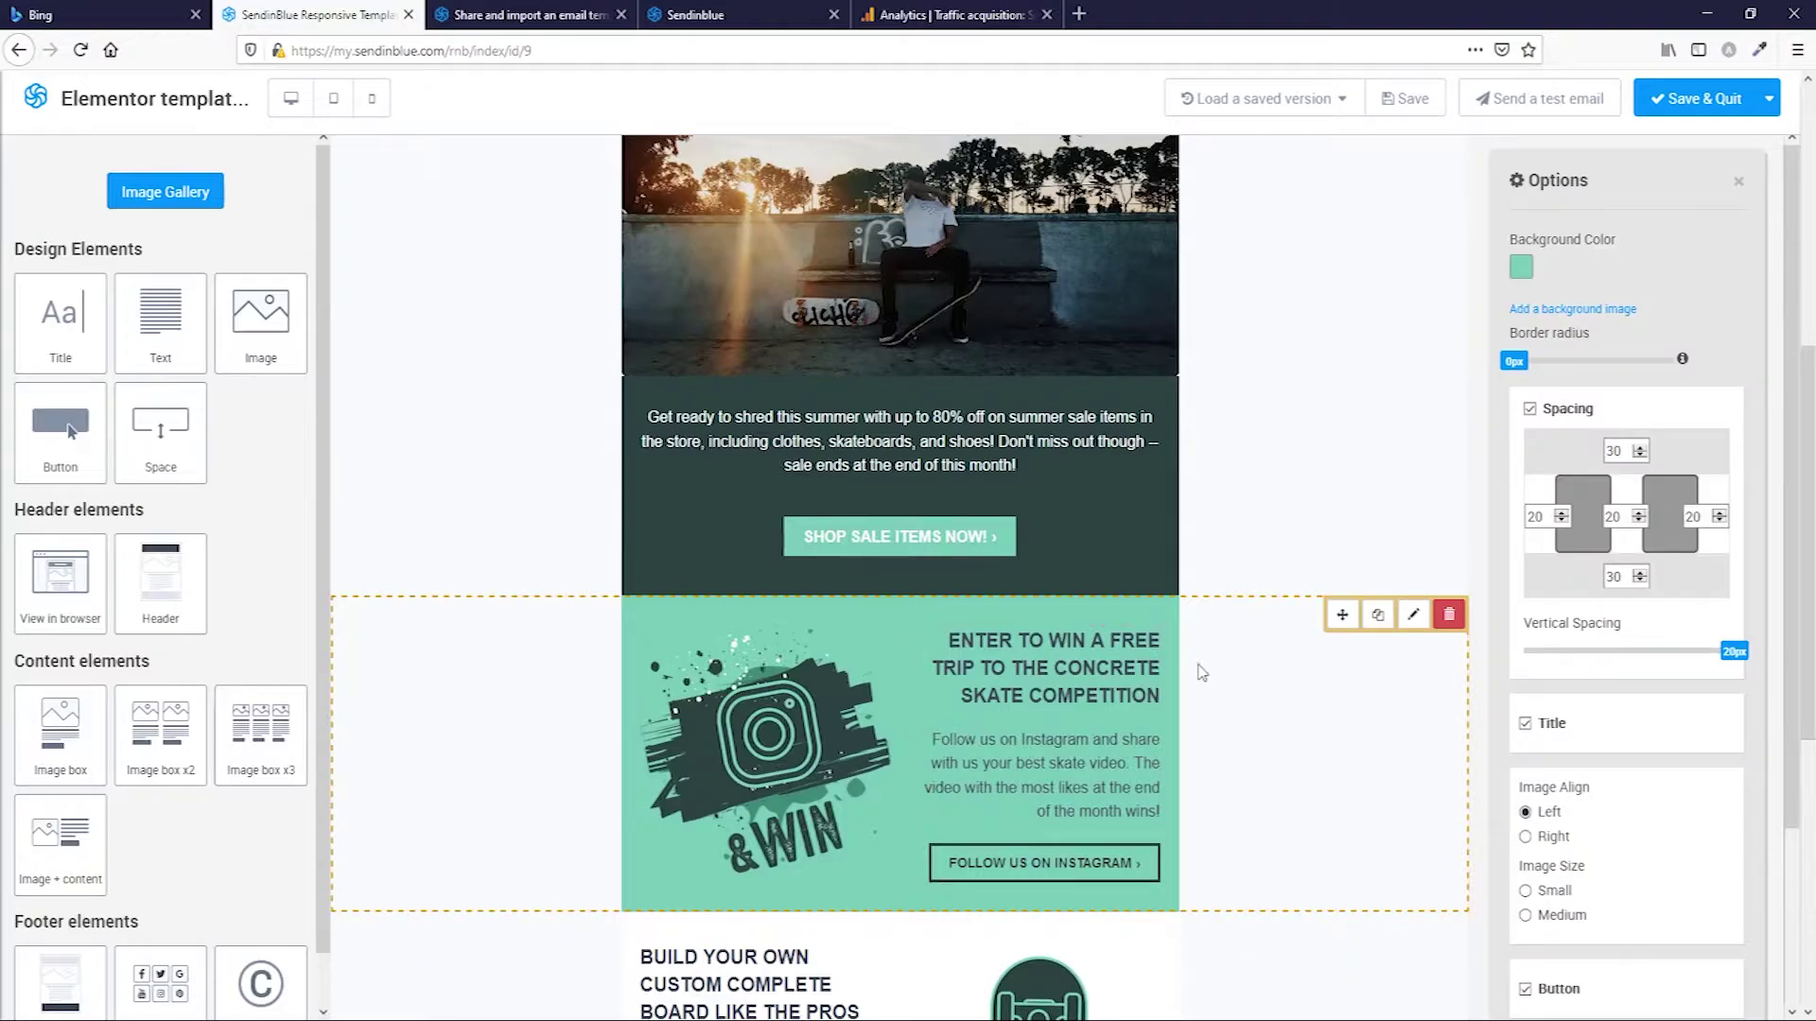
{"action": "double_click", "coordinate": [1046, 691]}
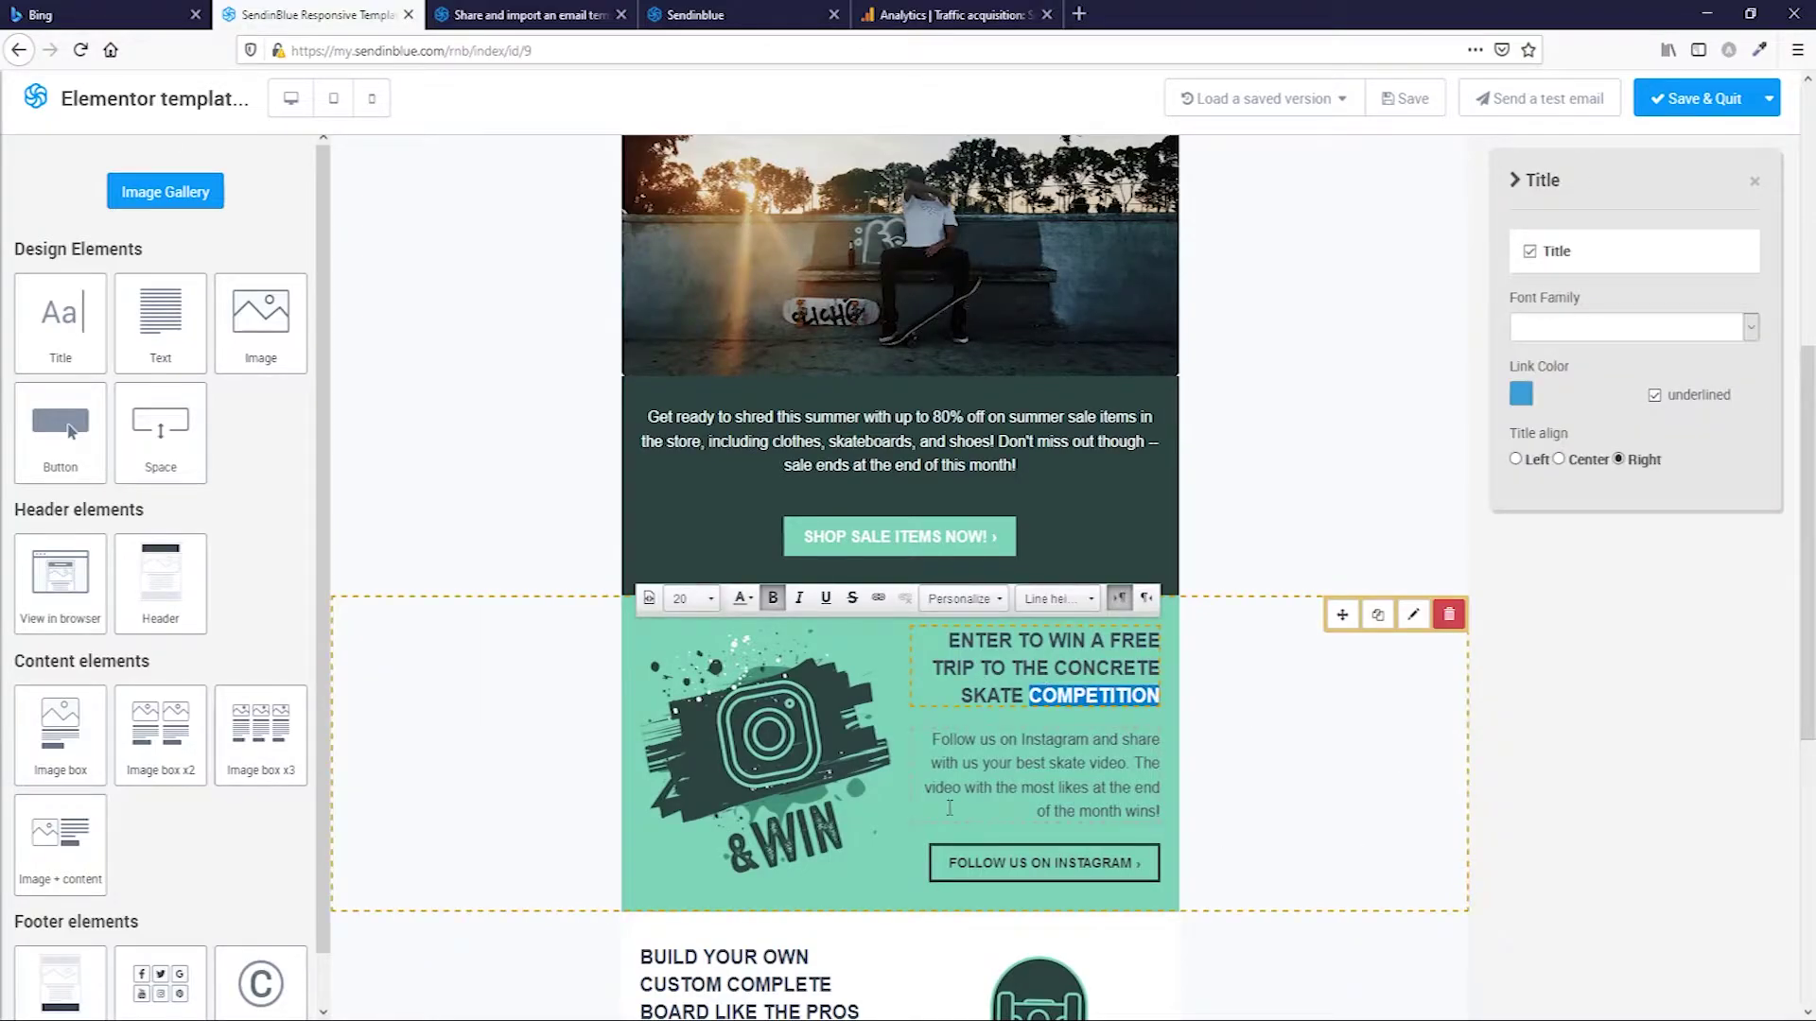
{"action": "double_click", "coordinate": [971, 764]}
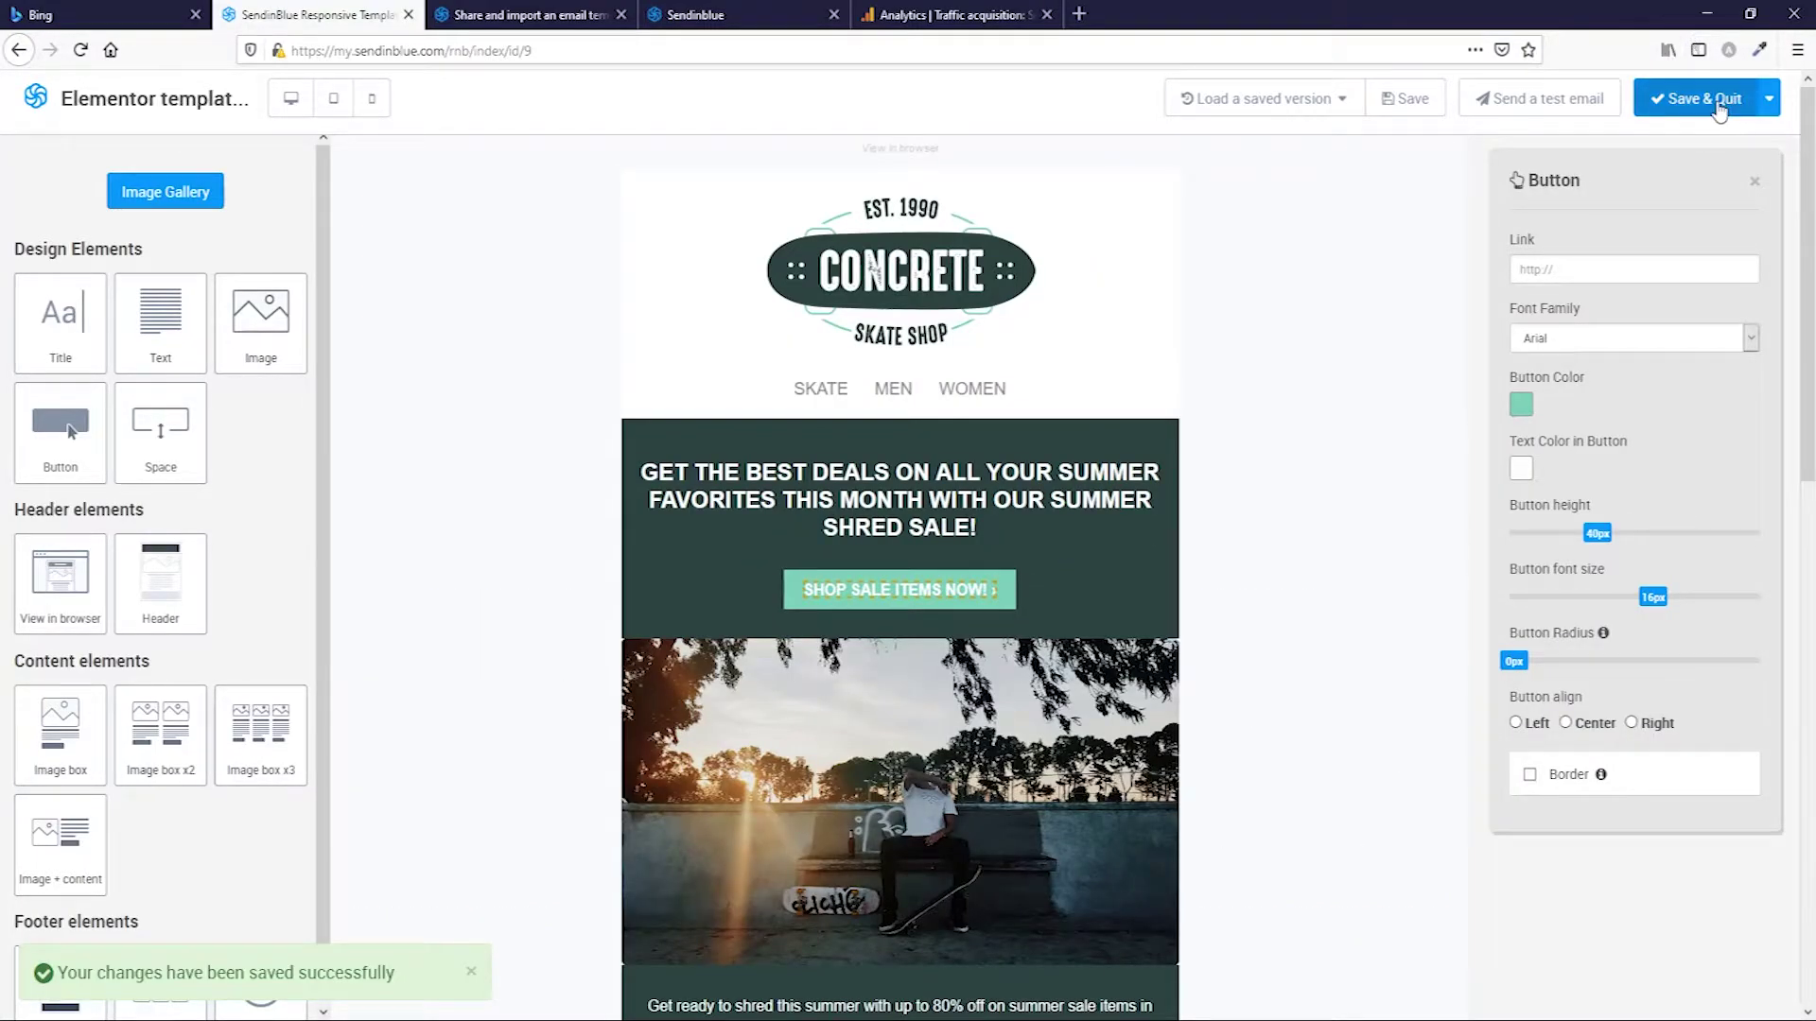
{"action": "left_click", "coordinate": [1694, 98]}
Begin resetting the saved email design again.
{"action": "scroll", "coordinate": [1087, 599], "scroll_direction": "down", "scroll_amount": 5}
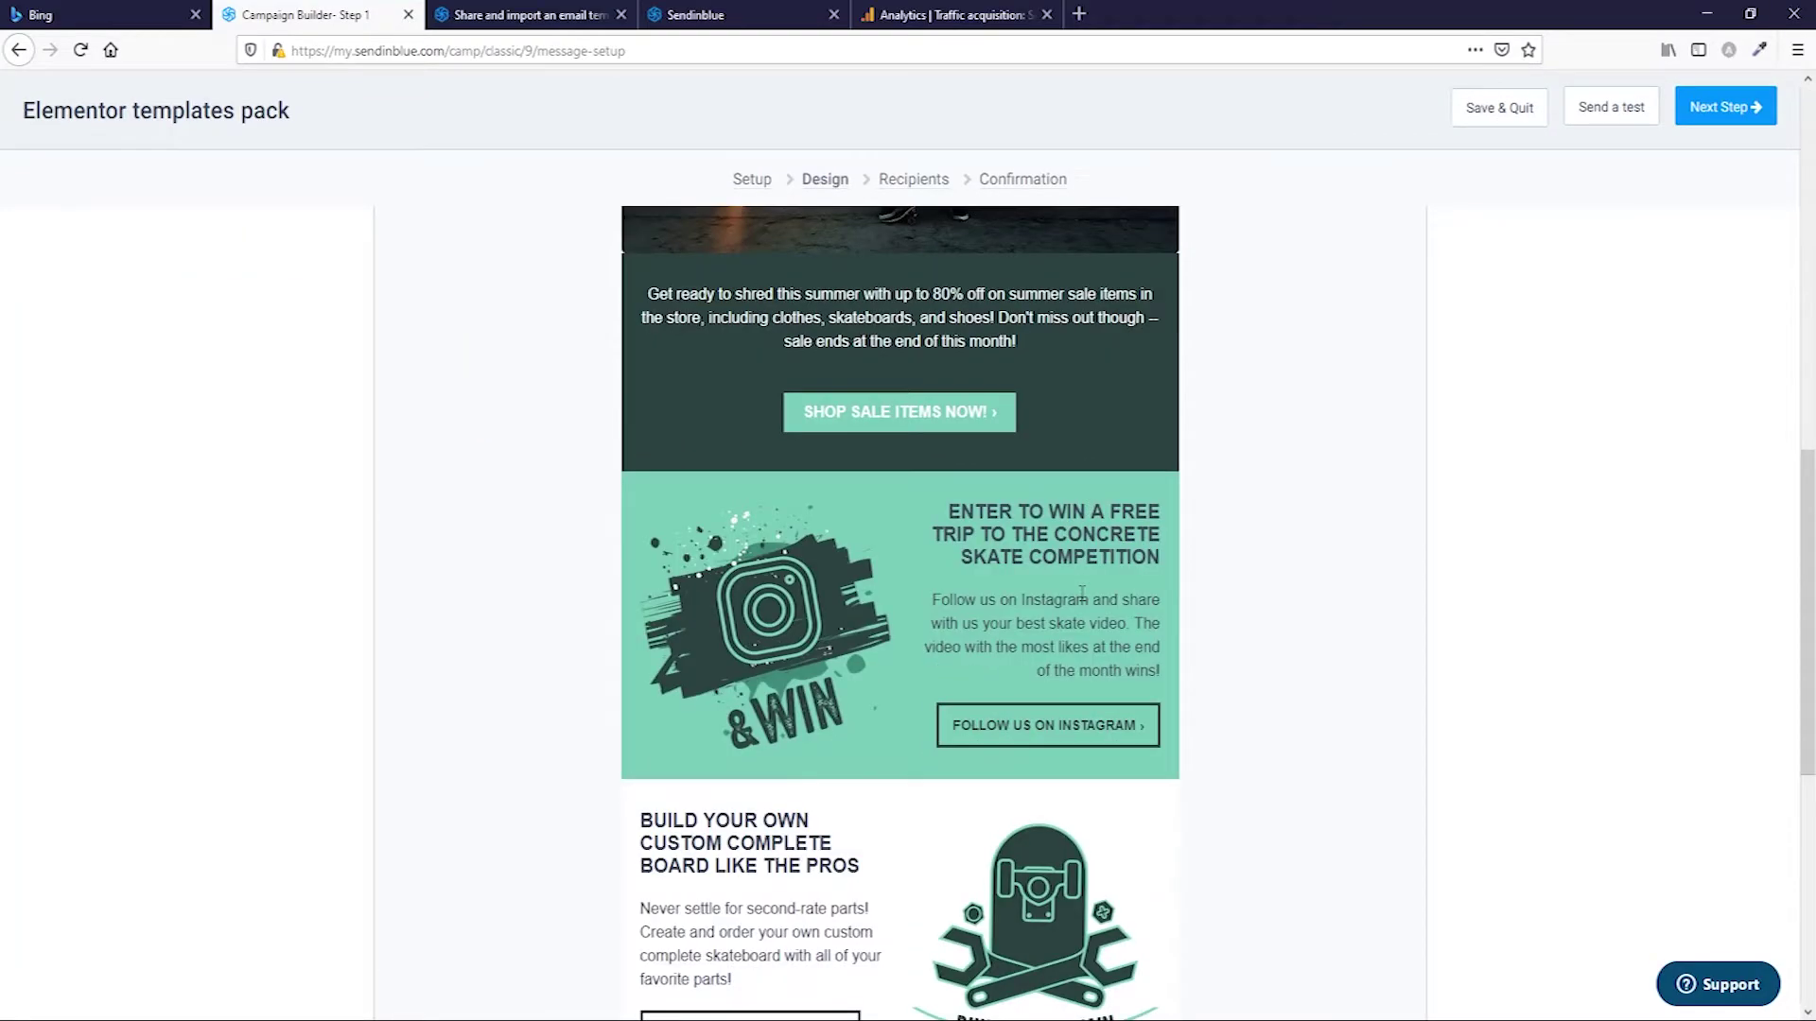
{"action": "scroll", "coordinate": [1087, 600], "scroll_direction": "up", "scroll_amount": 5}
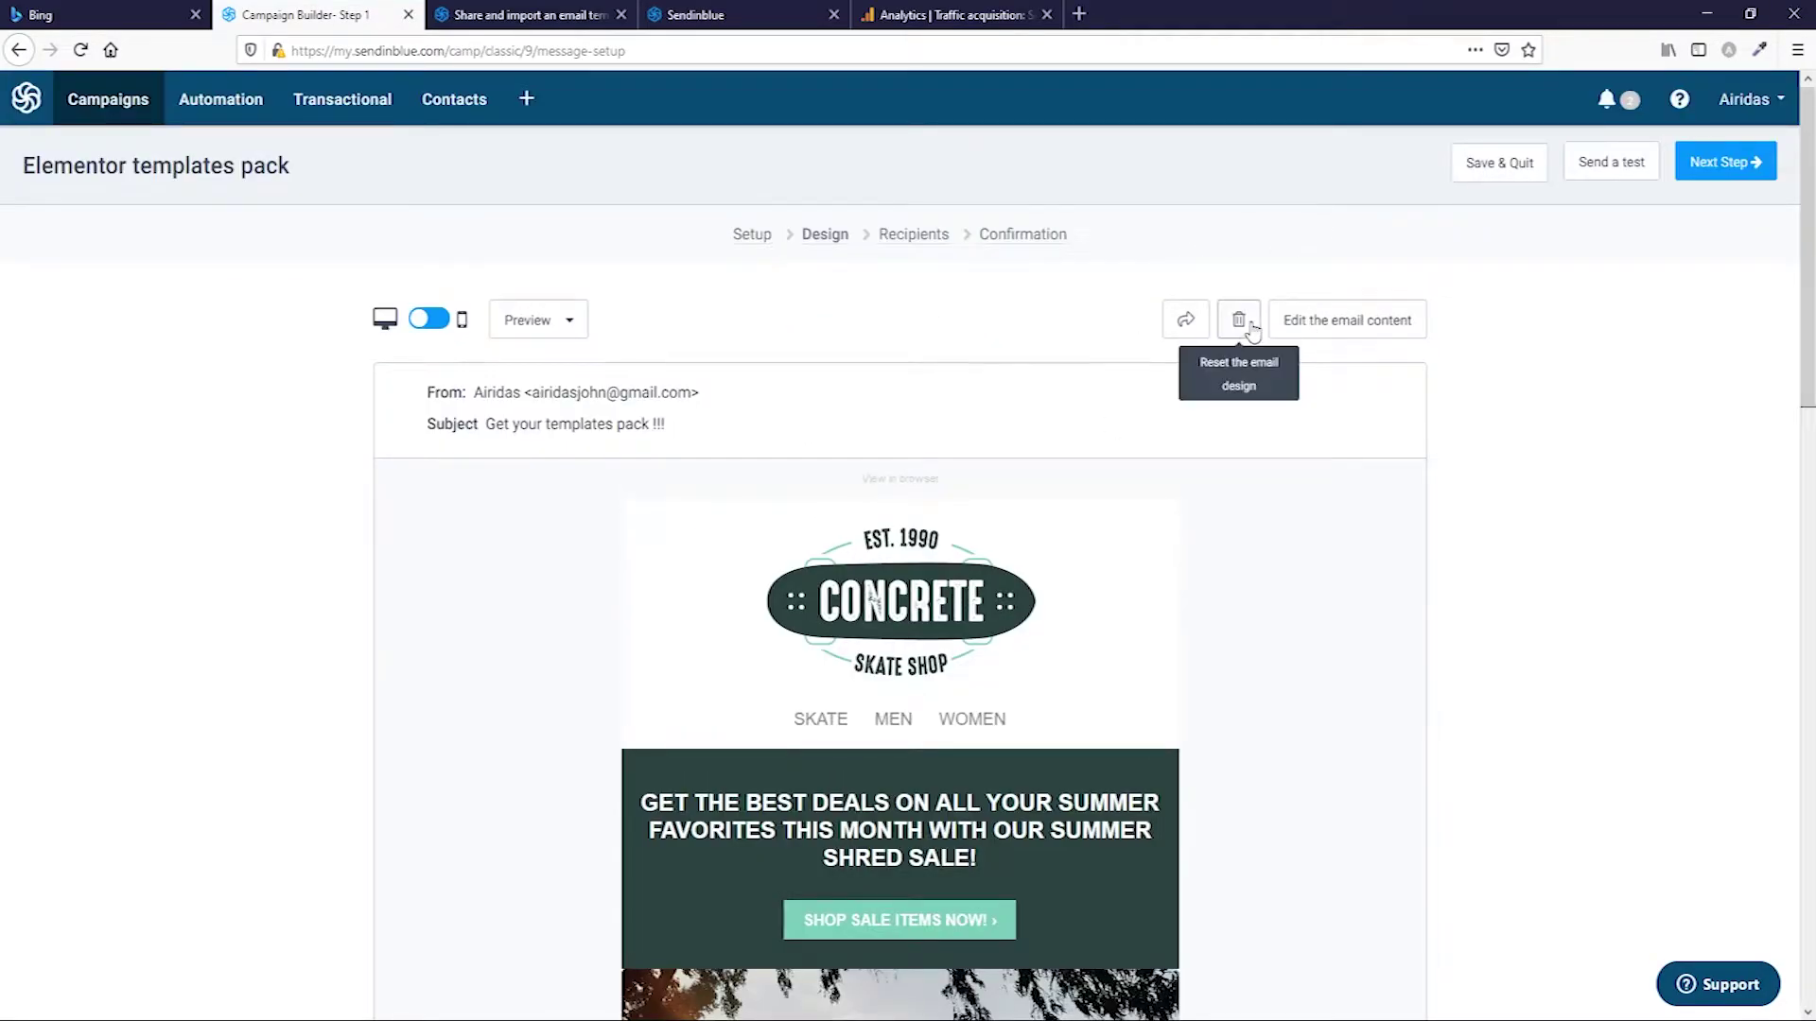
{"action": "left_click", "coordinate": [1238, 320]}
{"action": "left_click", "coordinate": [1007, 350]}
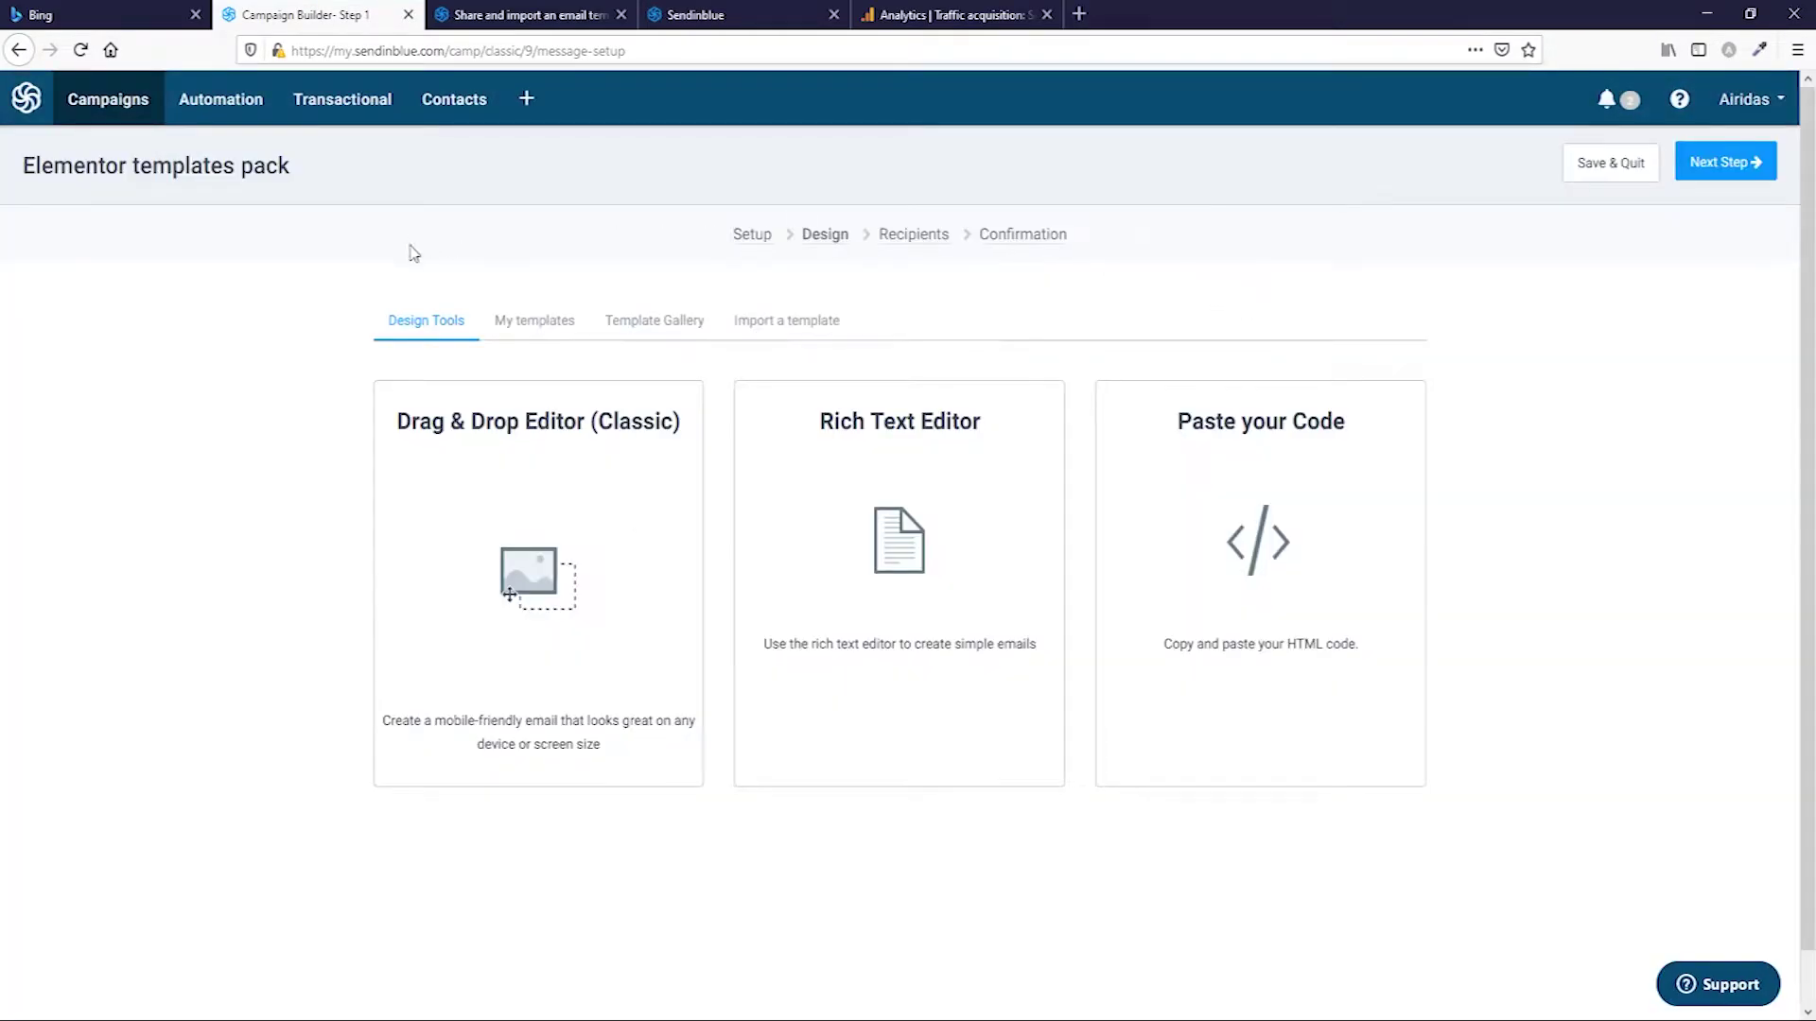
{"action": "left_click", "coordinate": [536, 326]}
{"action": "mouse_move", "coordinate": [558, 709]}
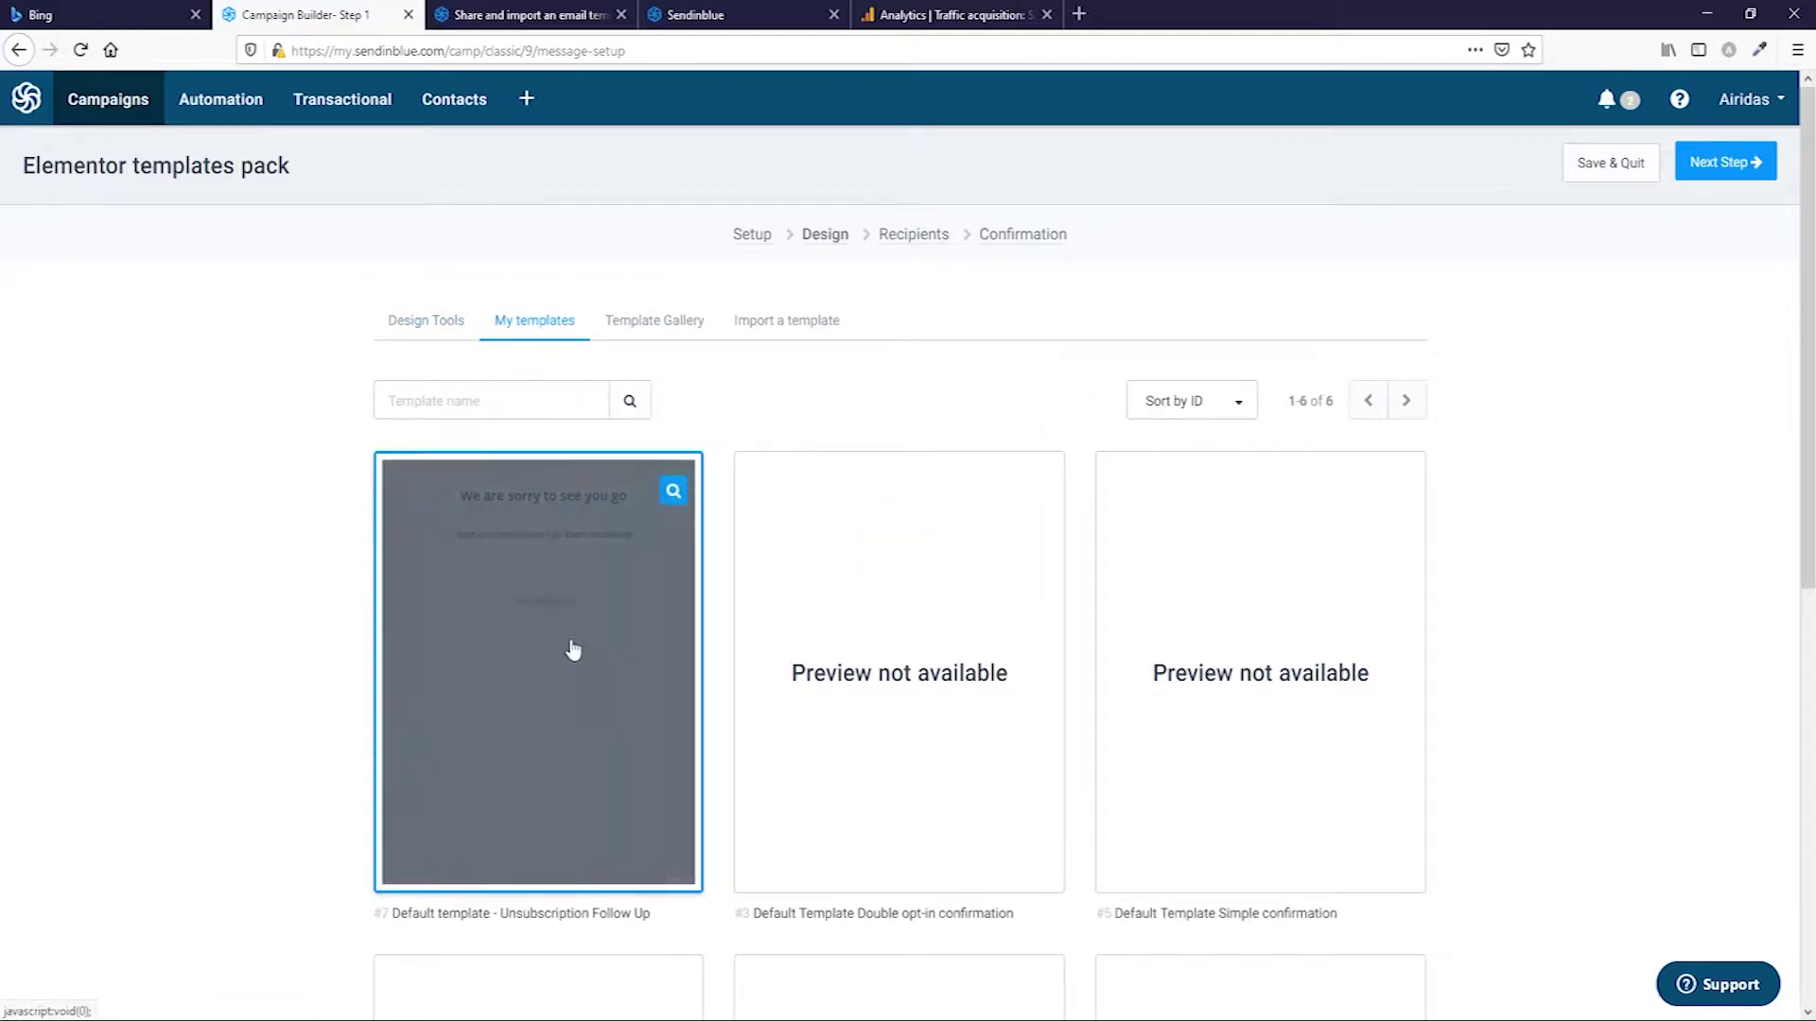
{"action": "left_click", "coordinate": [584, 703]}
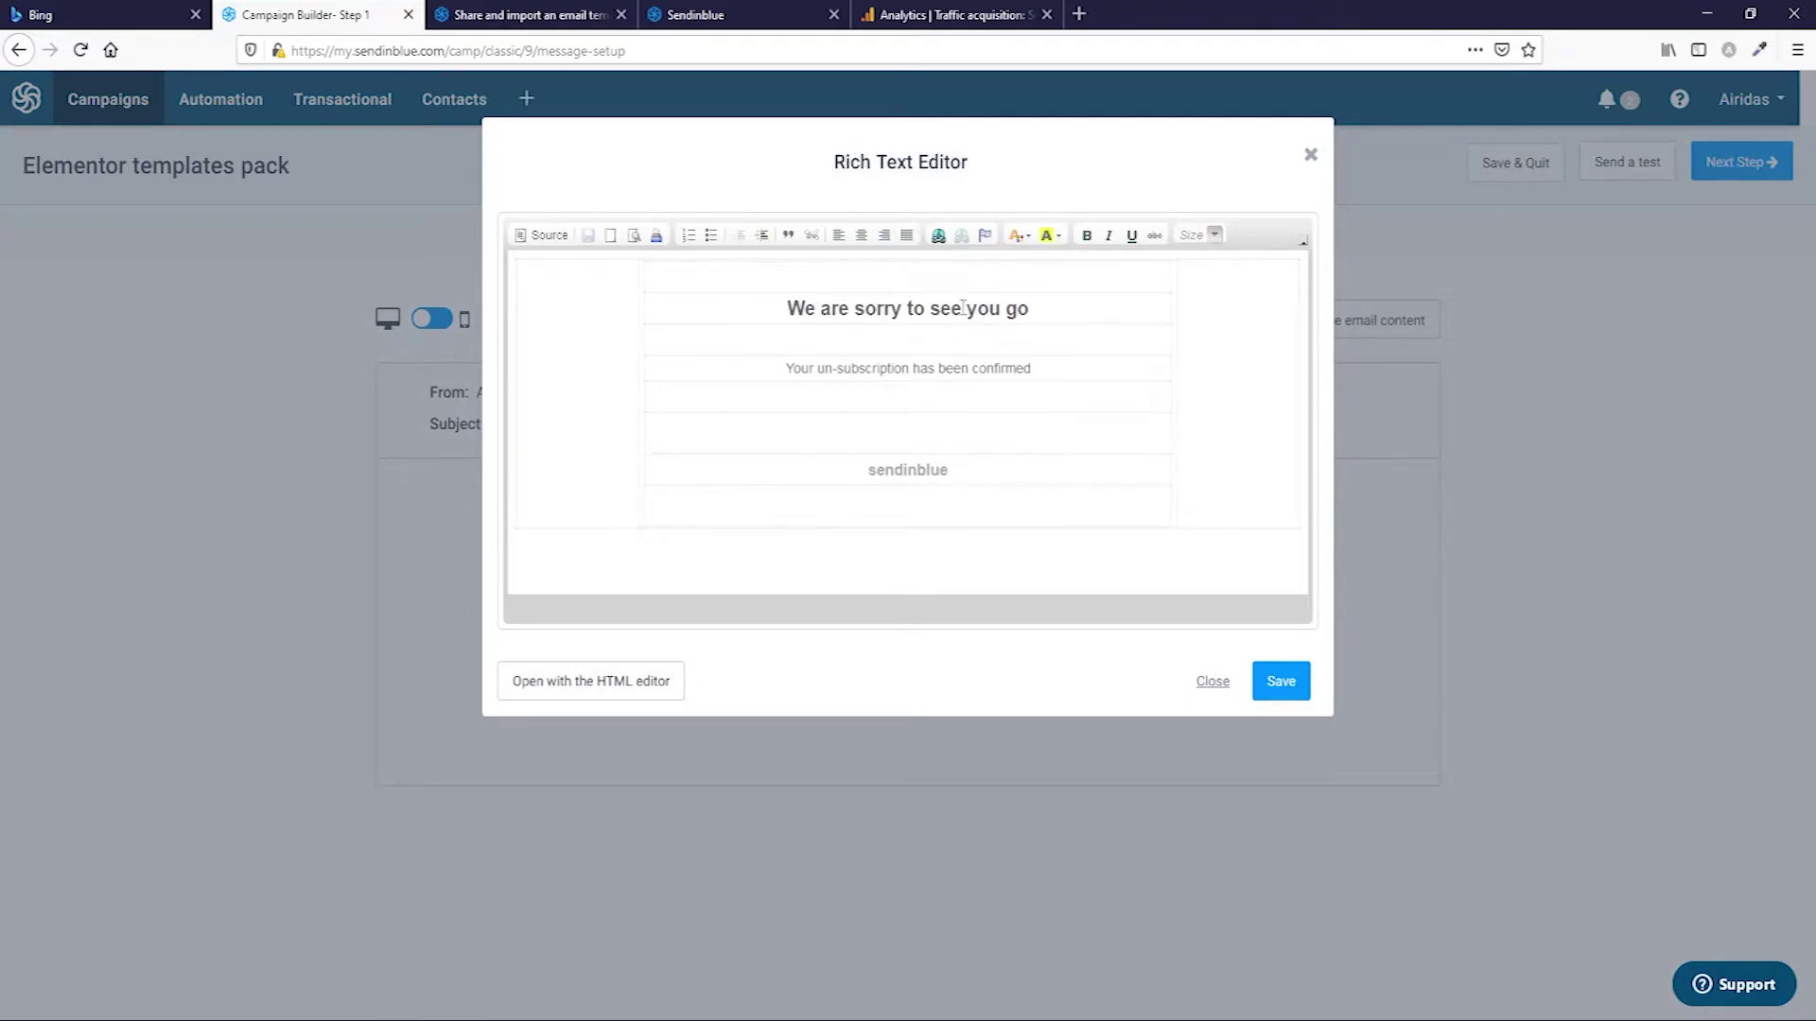
{"action": "left_click", "coordinate": [841, 438]}
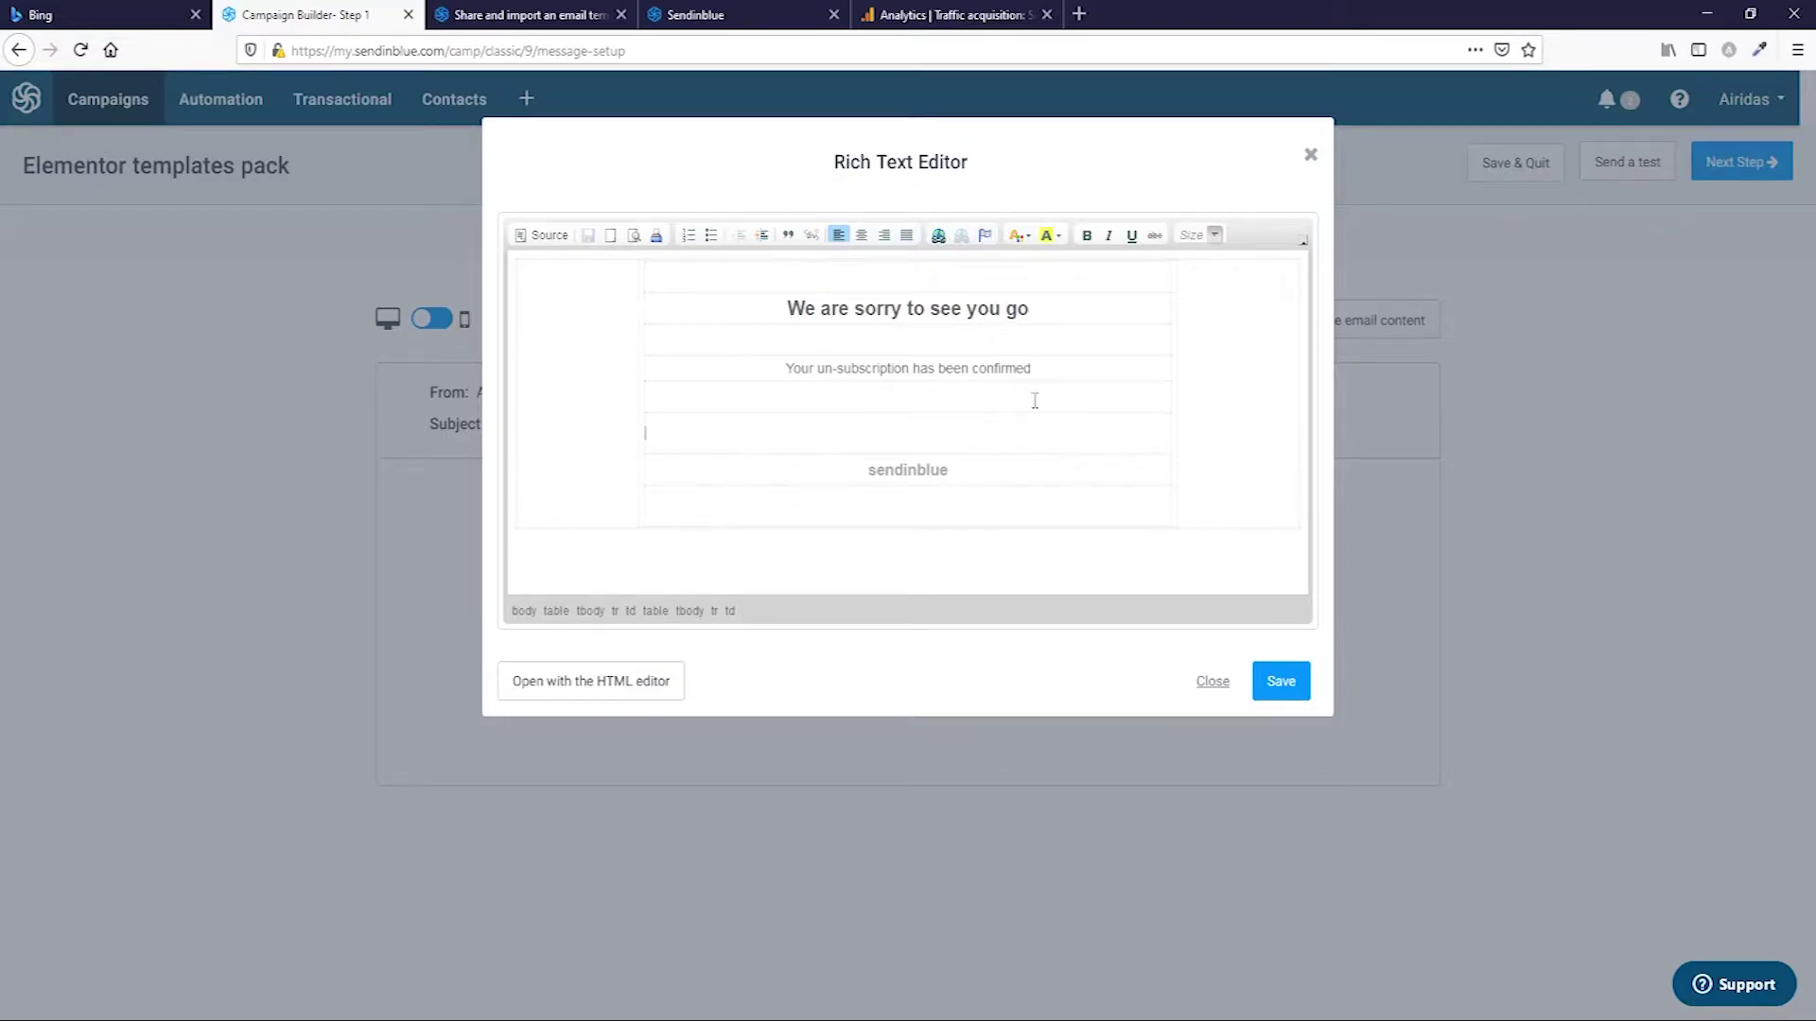
{"action": "left_click", "coordinate": [1210, 681]}
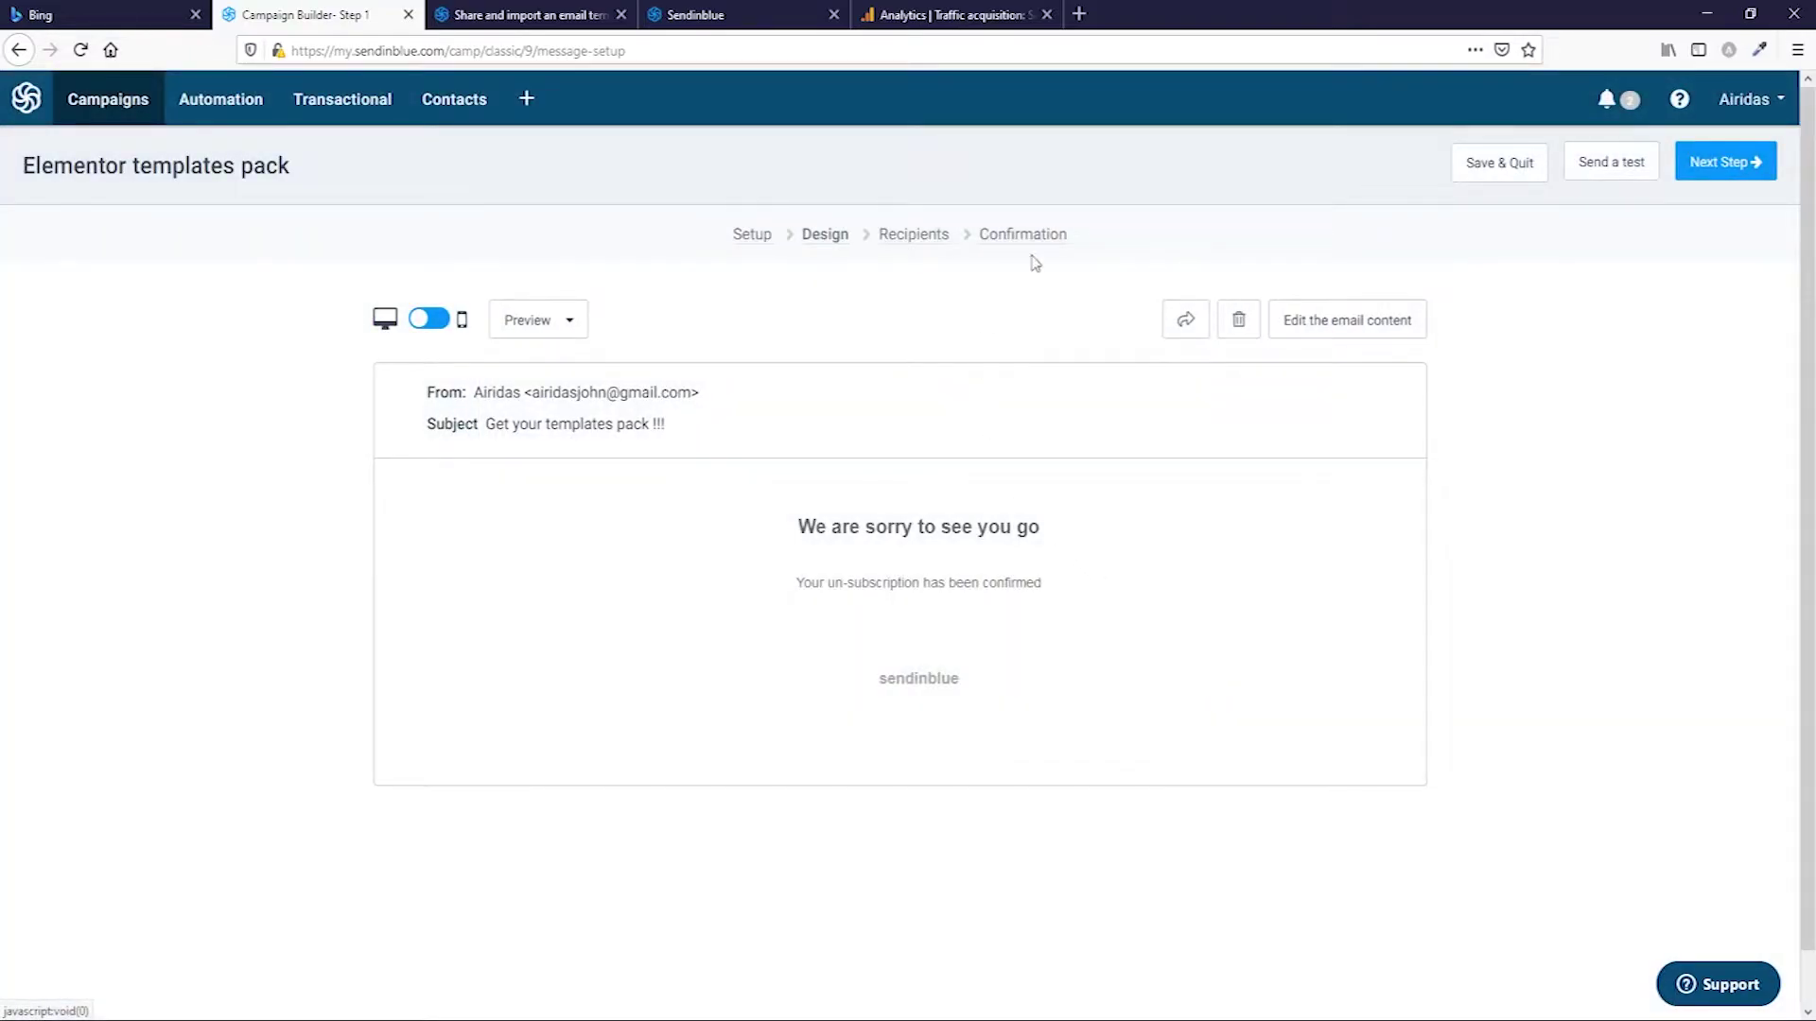
{"action": "left_click", "coordinate": [1238, 321]}
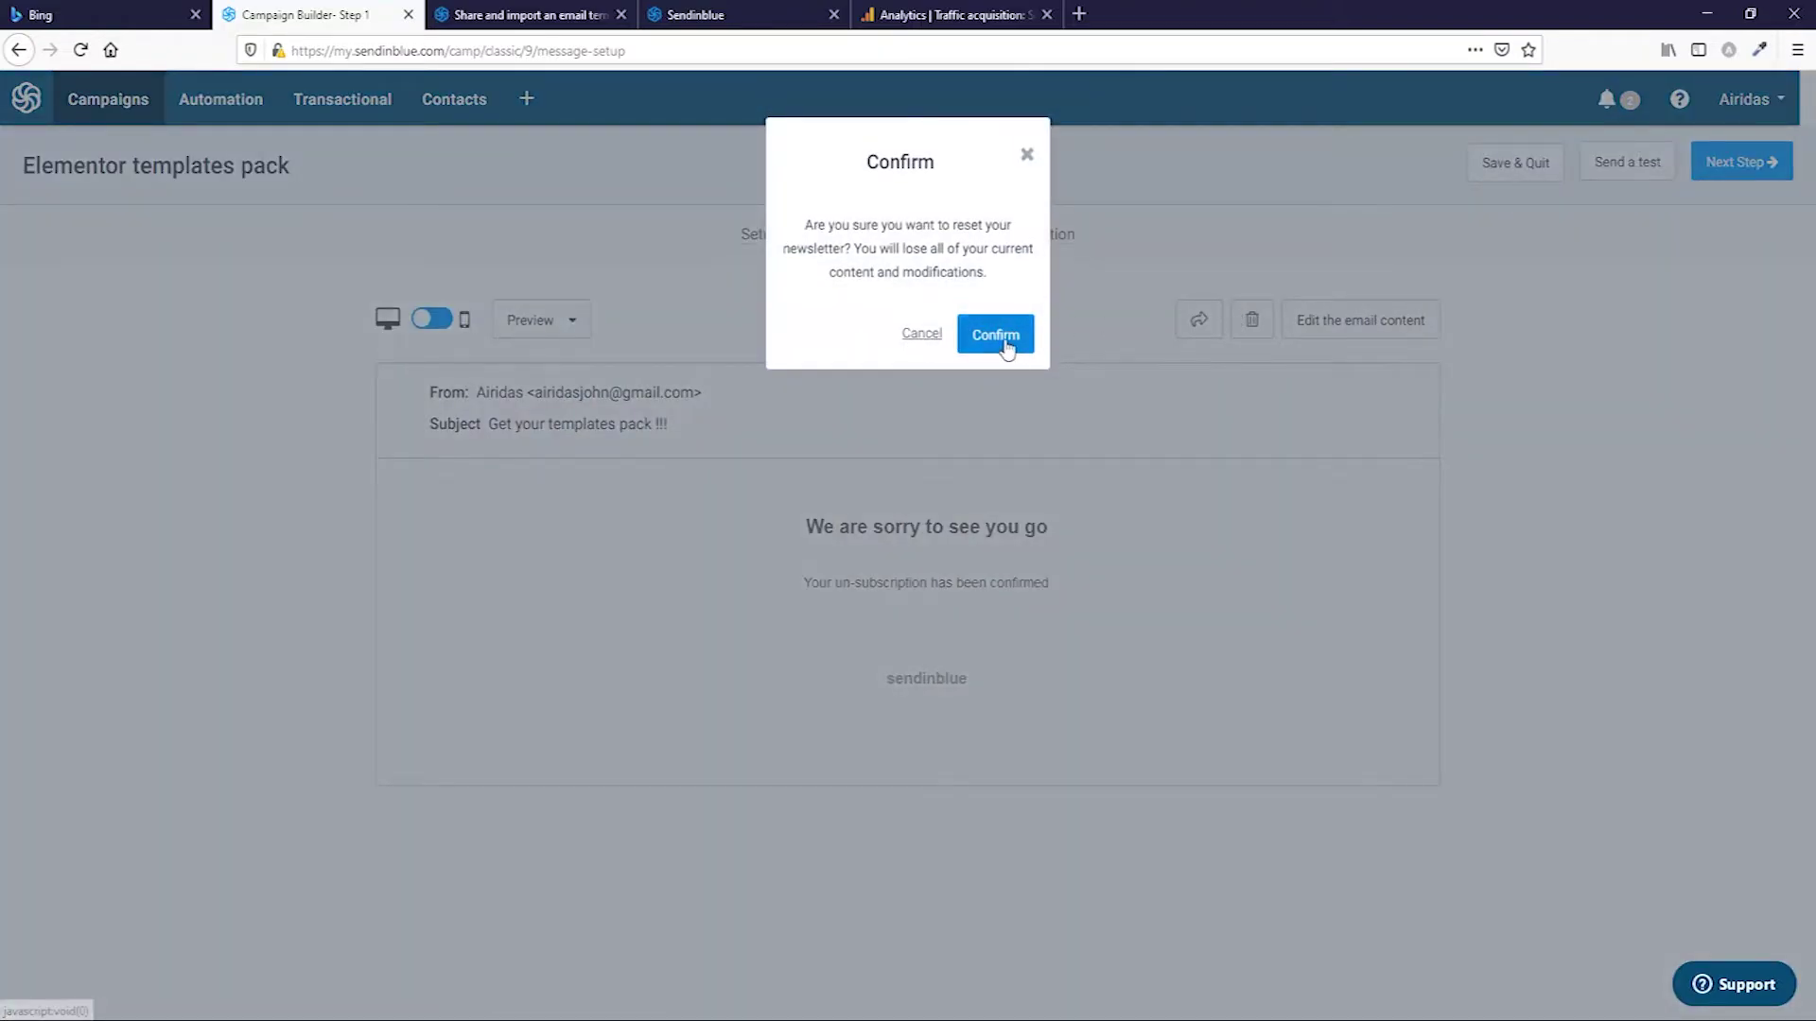
{"action": "left_click", "coordinate": [994, 335]}
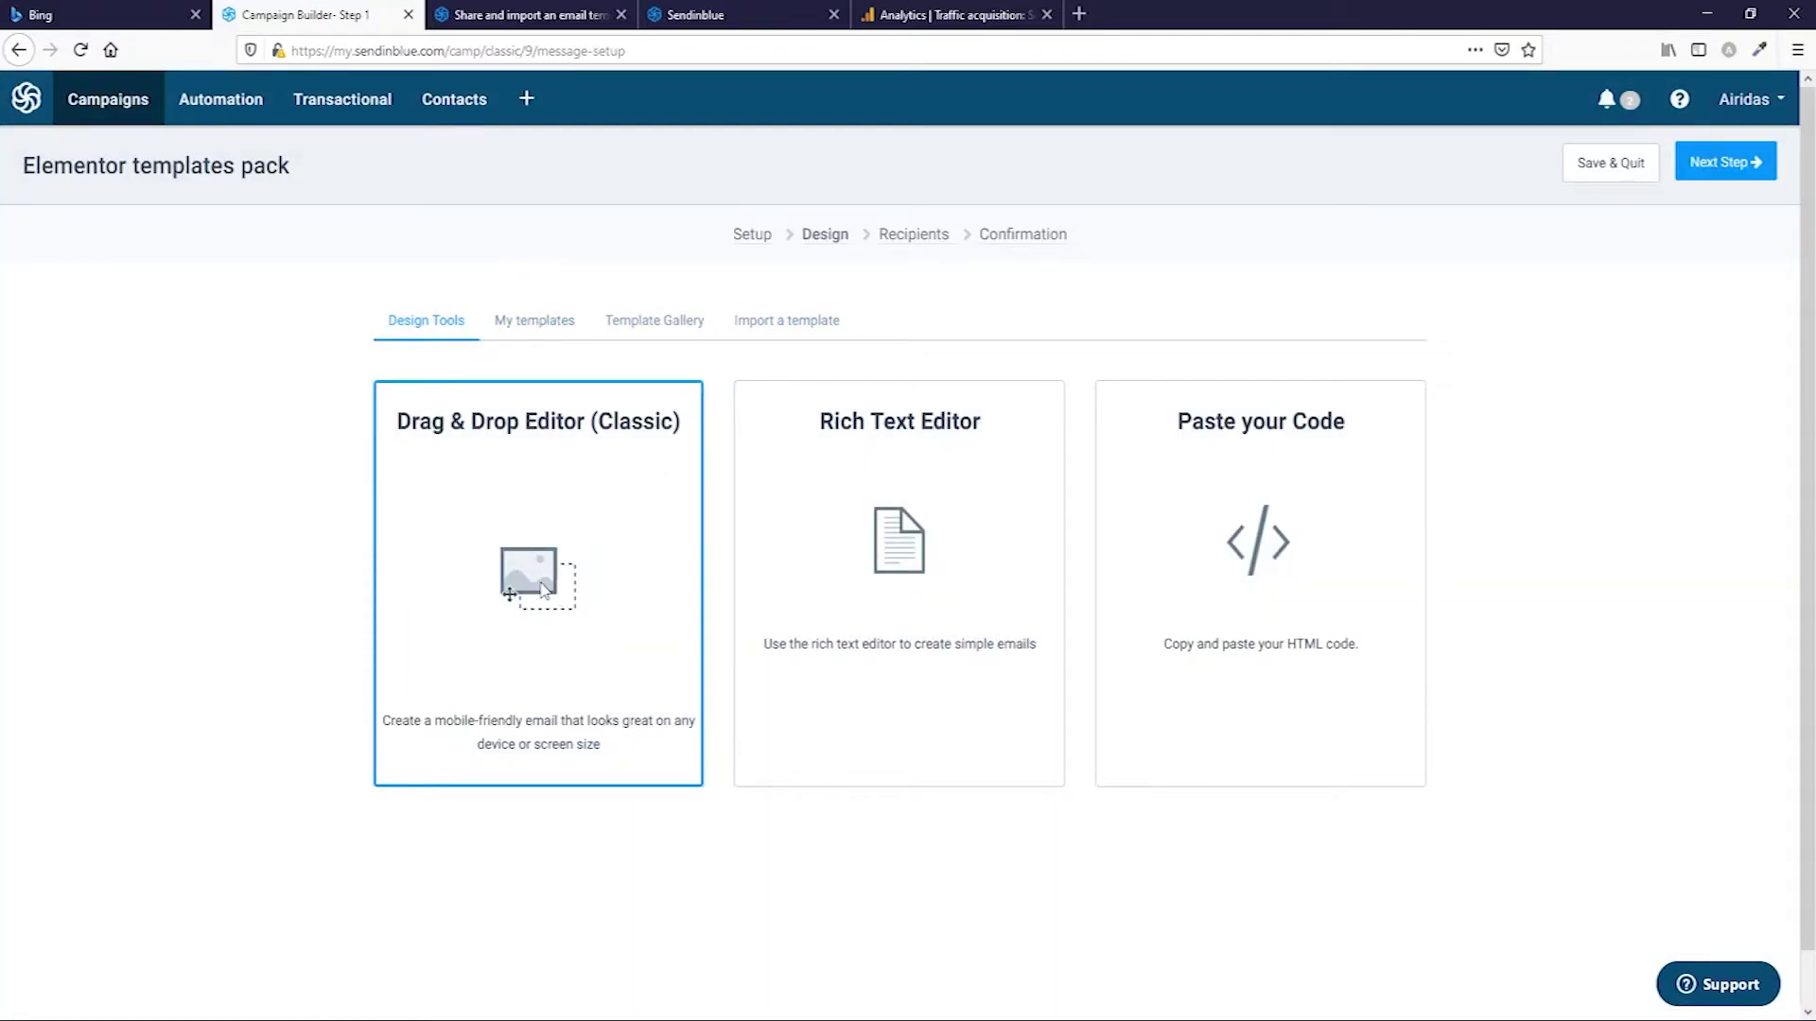
Open the Drag & Drop editor on a blank layout and show the uploaded Image Gallery.
{"action": "left_click", "coordinate": [541, 624]}
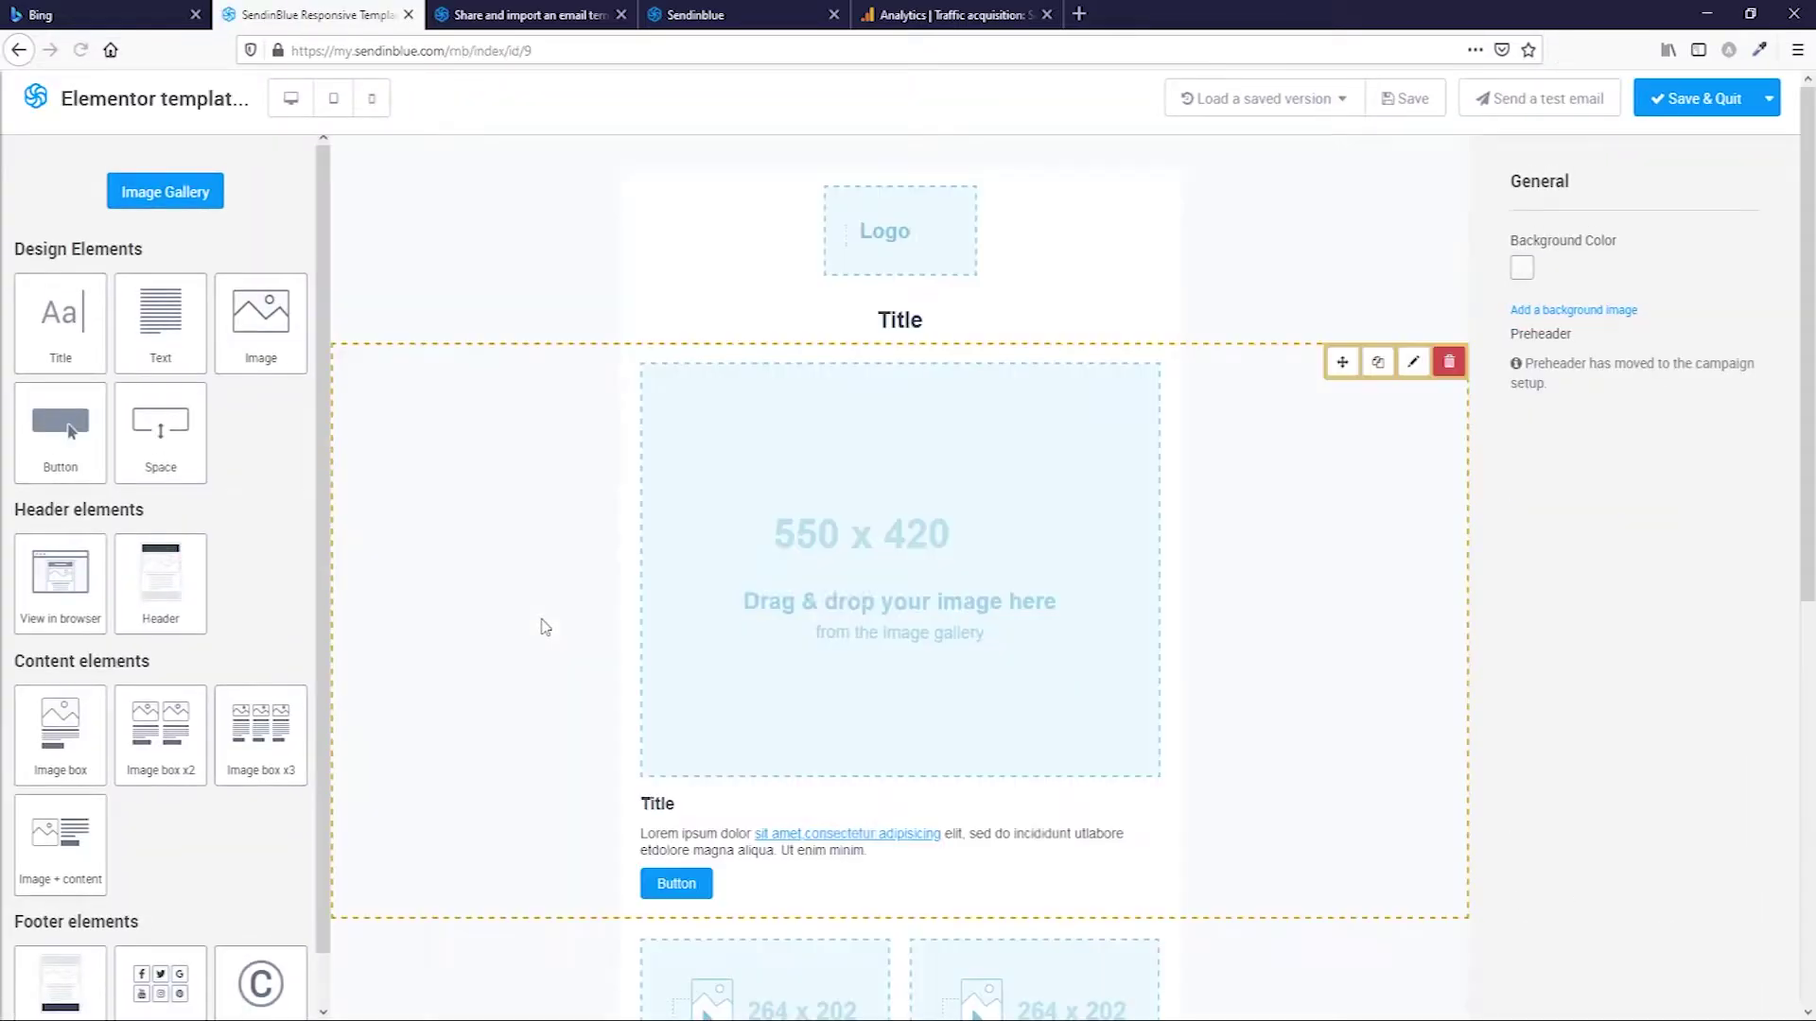
{"action": "scroll", "coordinate": [746, 583], "scroll_direction": "down", "scroll_amount": 1}
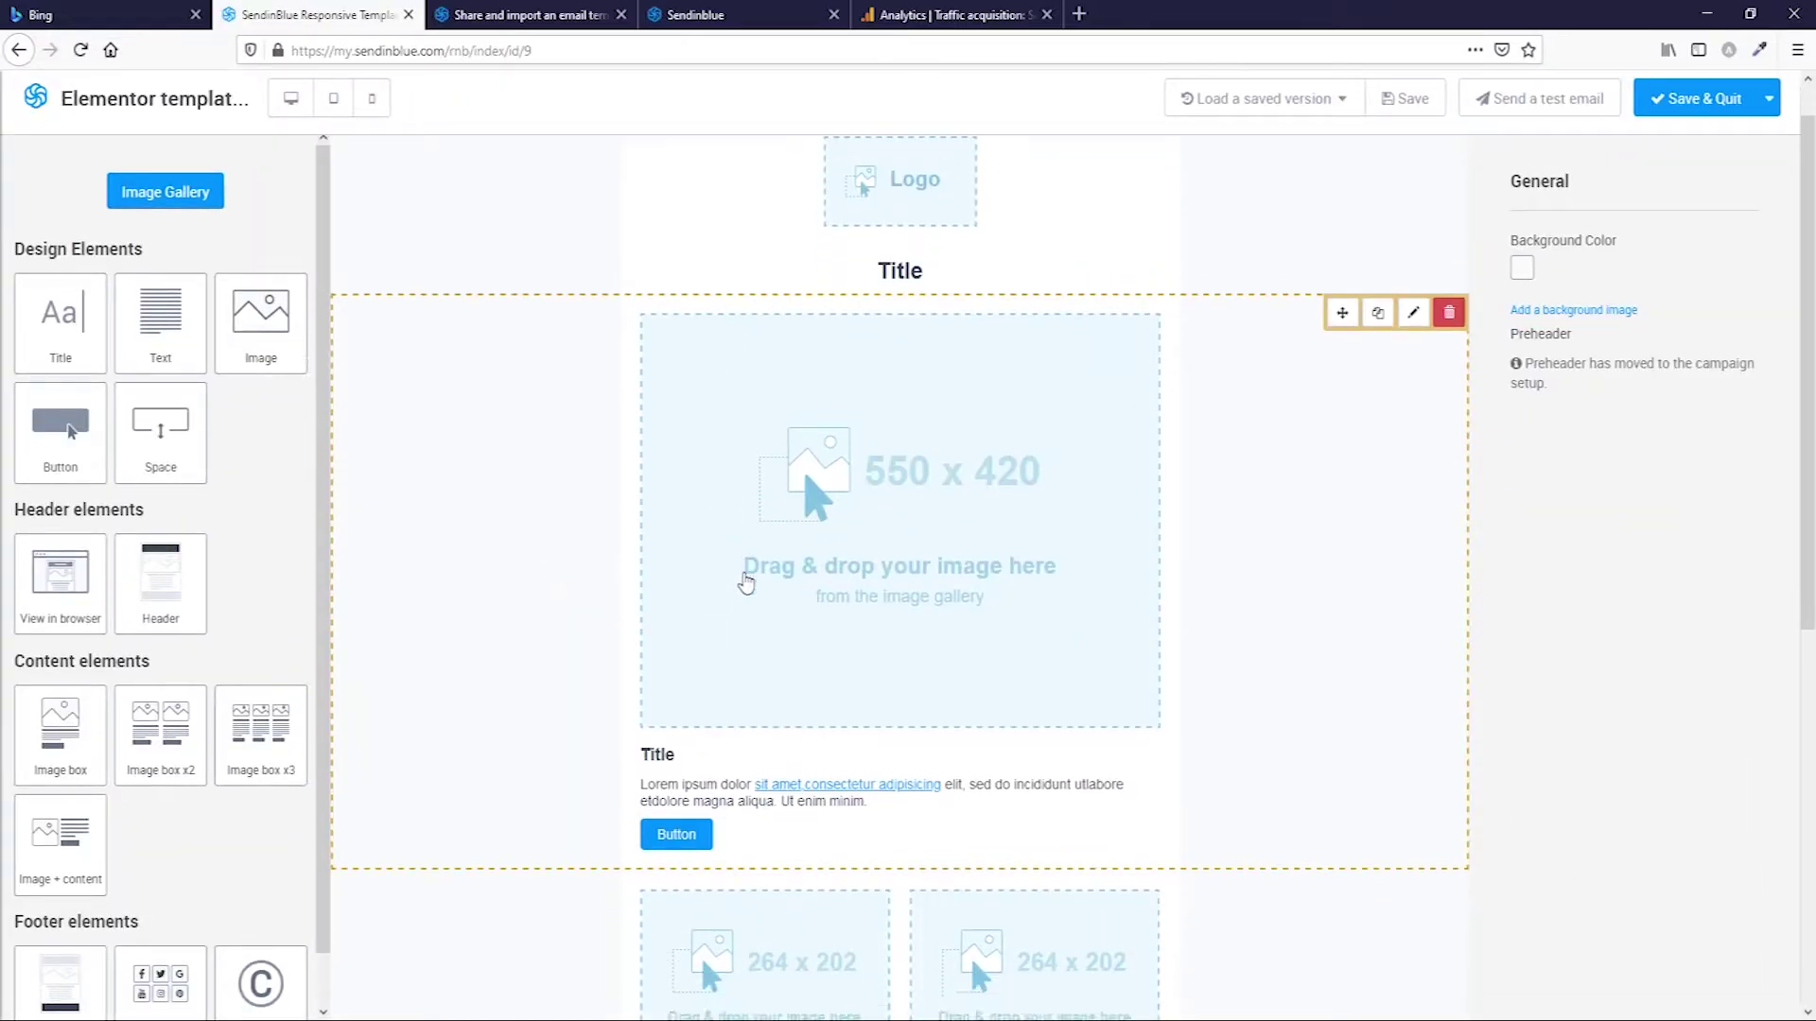
{"action": "scroll", "coordinate": [746, 583], "scroll_direction": "up", "scroll_amount": 1}
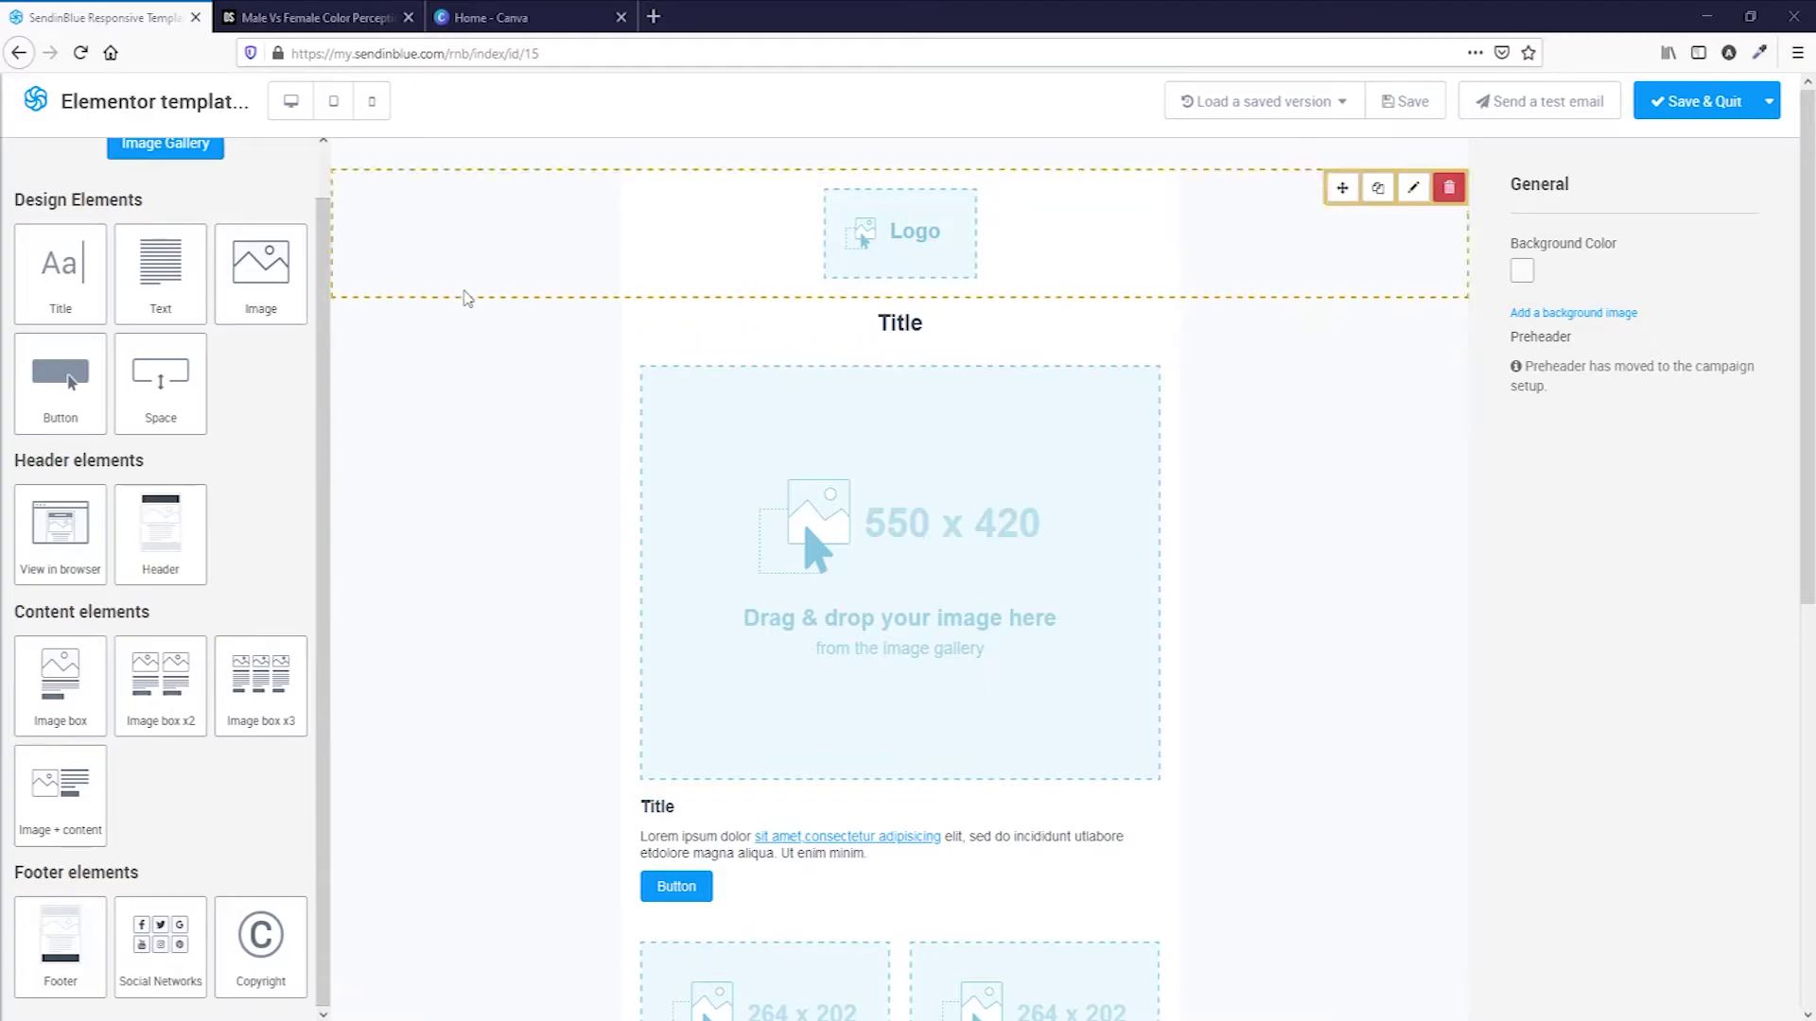
{"action": "scroll", "coordinate": [184, 236], "scroll_direction": "up", "scroll_amount": 1}
{"action": "left_click", "coordinate": [175, 200]}
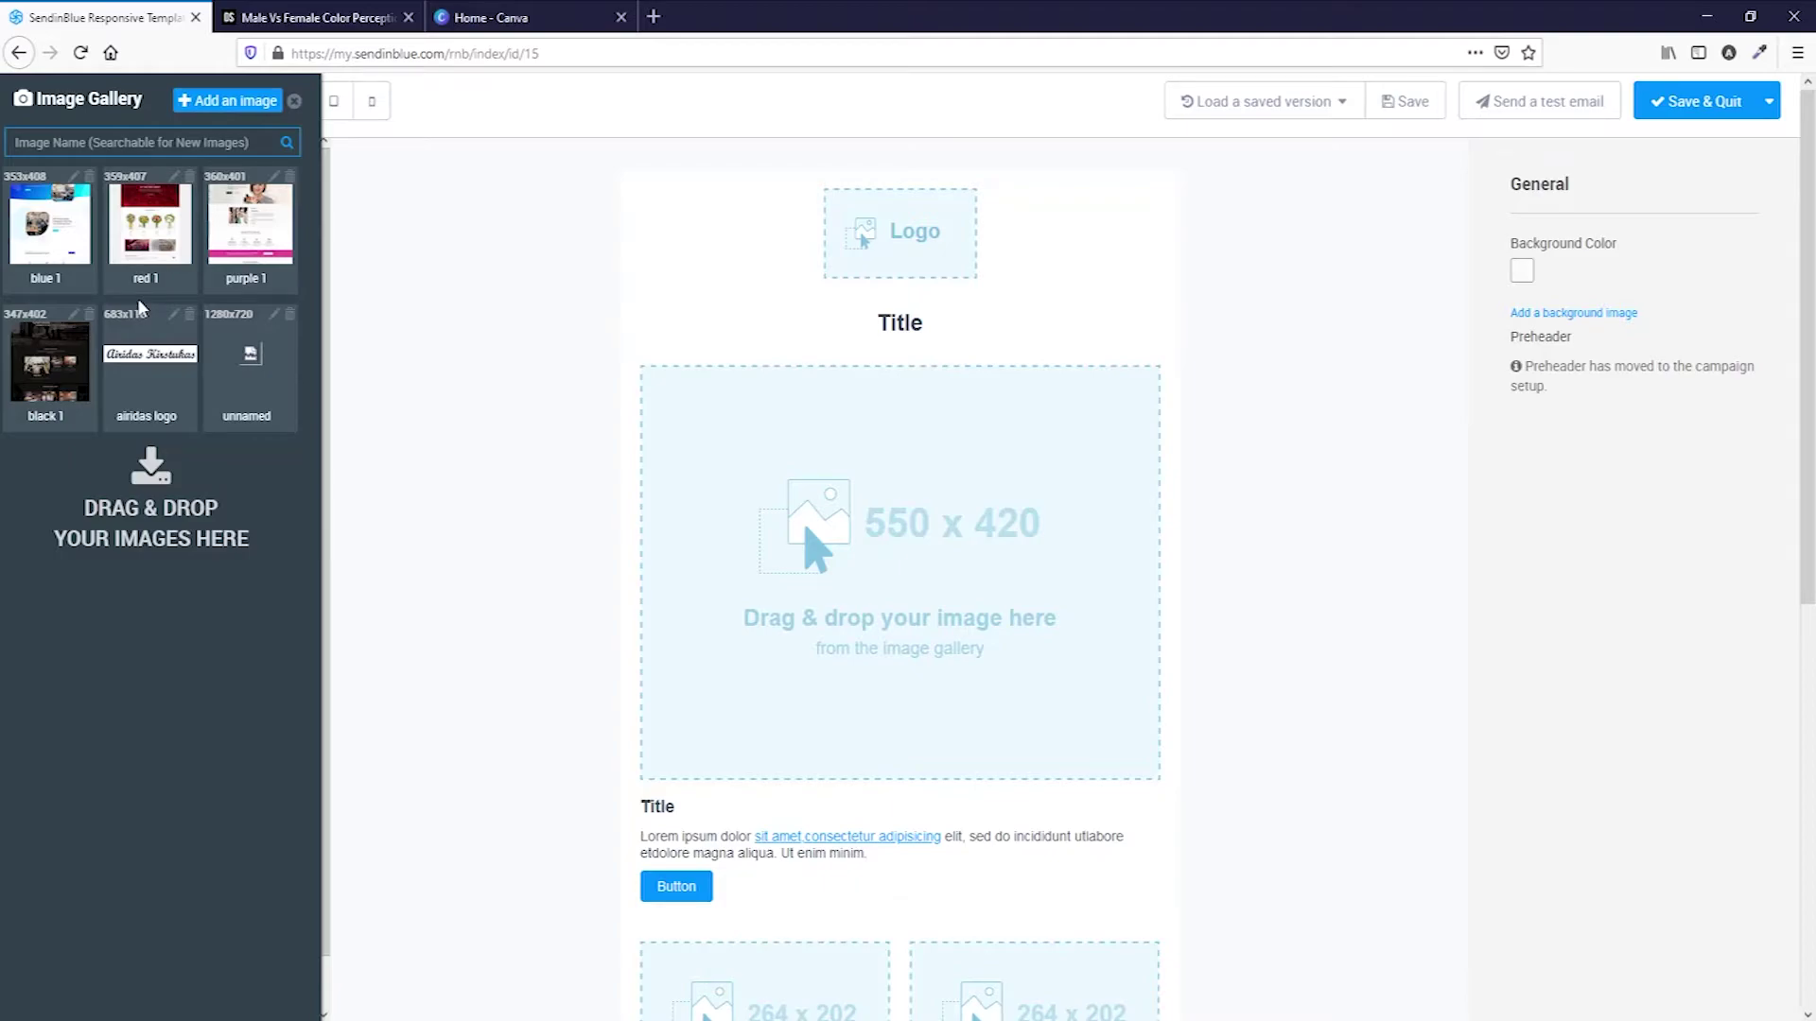
Switch to the Canva tab and load Pexels in a new browser tab.
{"action": "left_click", "coordinate": [477, 17]}
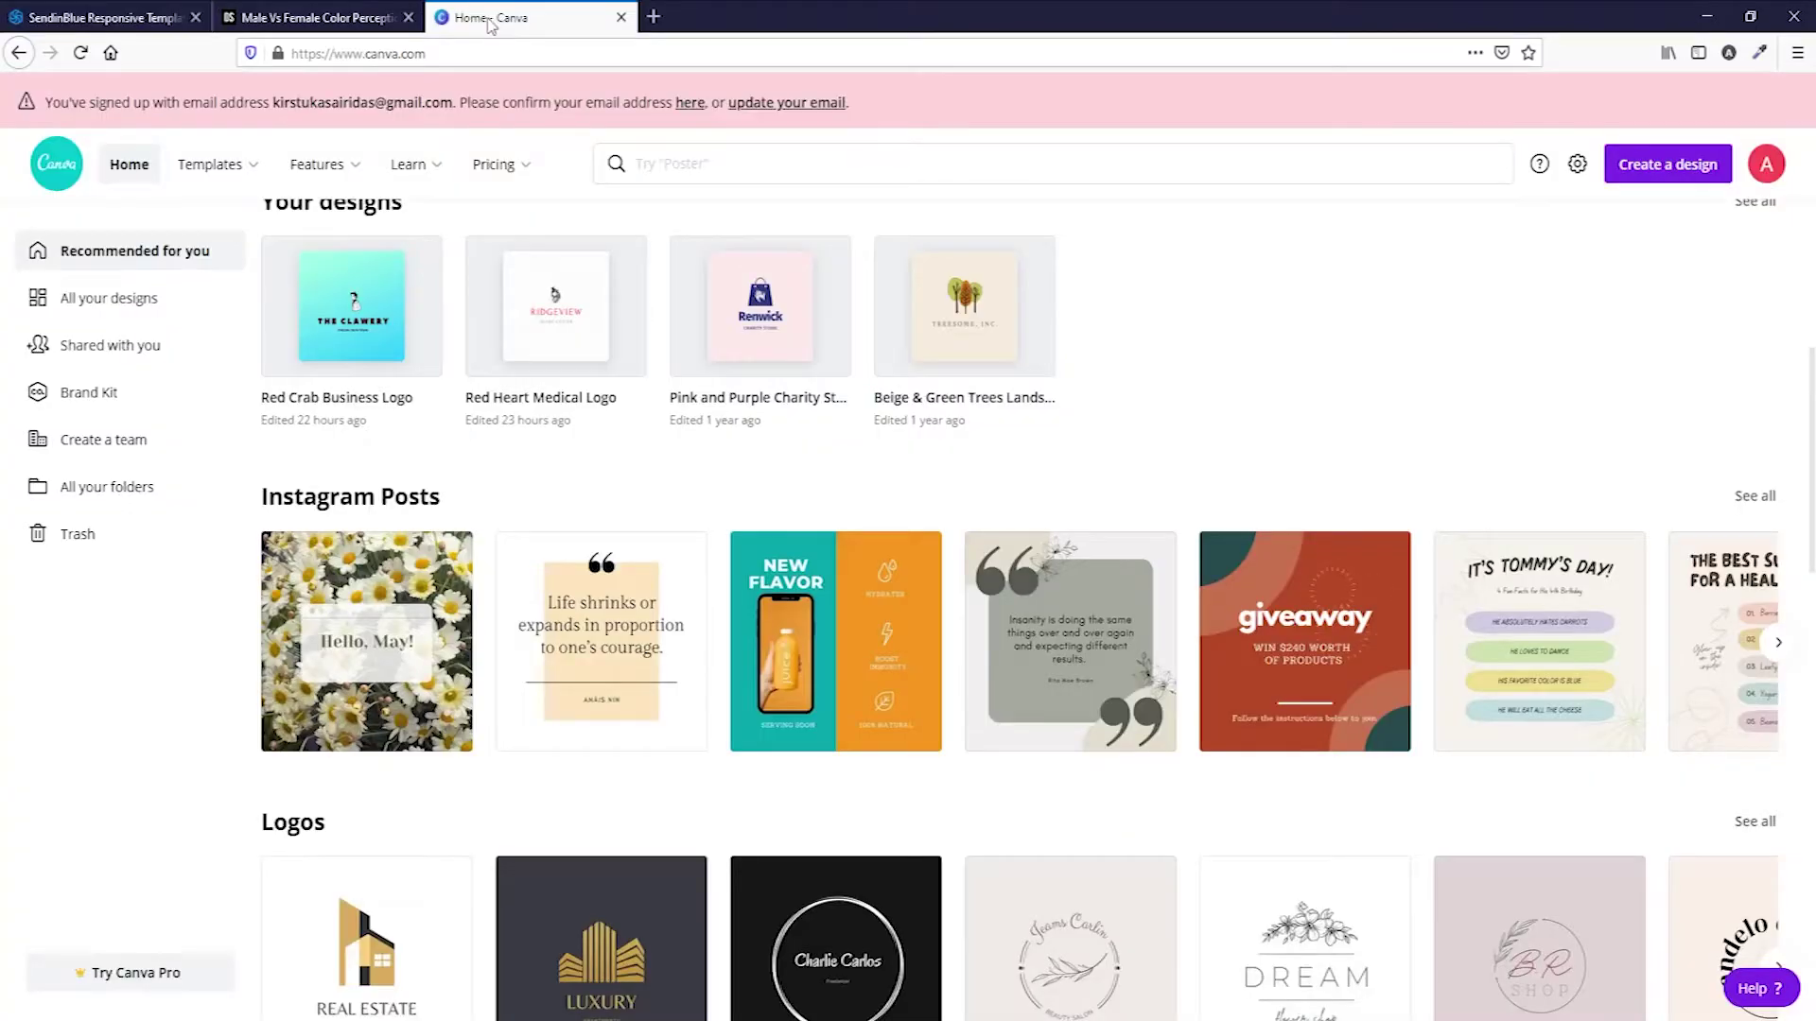
{"action": "scroll", "coordinate": [771, 679], "scroll_direction": "down", "scroll_amount": 3}
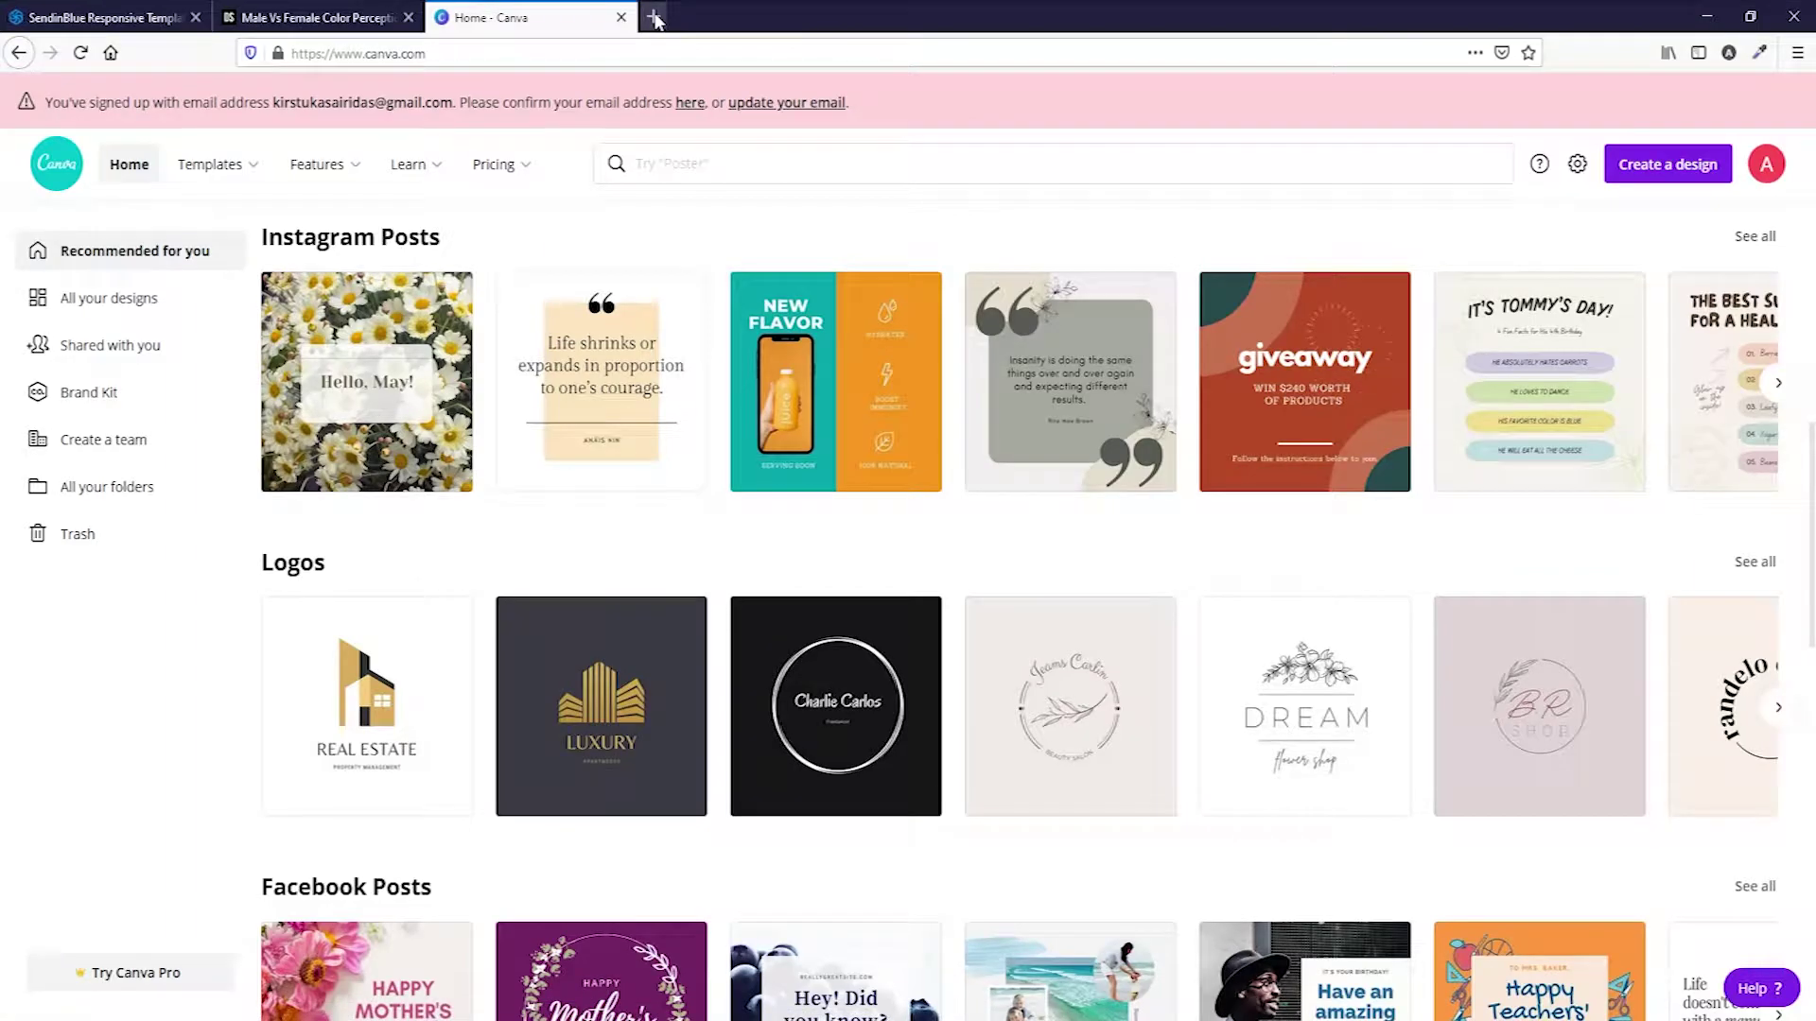
{"action": "left_click", "coordinate": [654, 17]}
{"action": "left_click", "coordinate": [652, 55]}
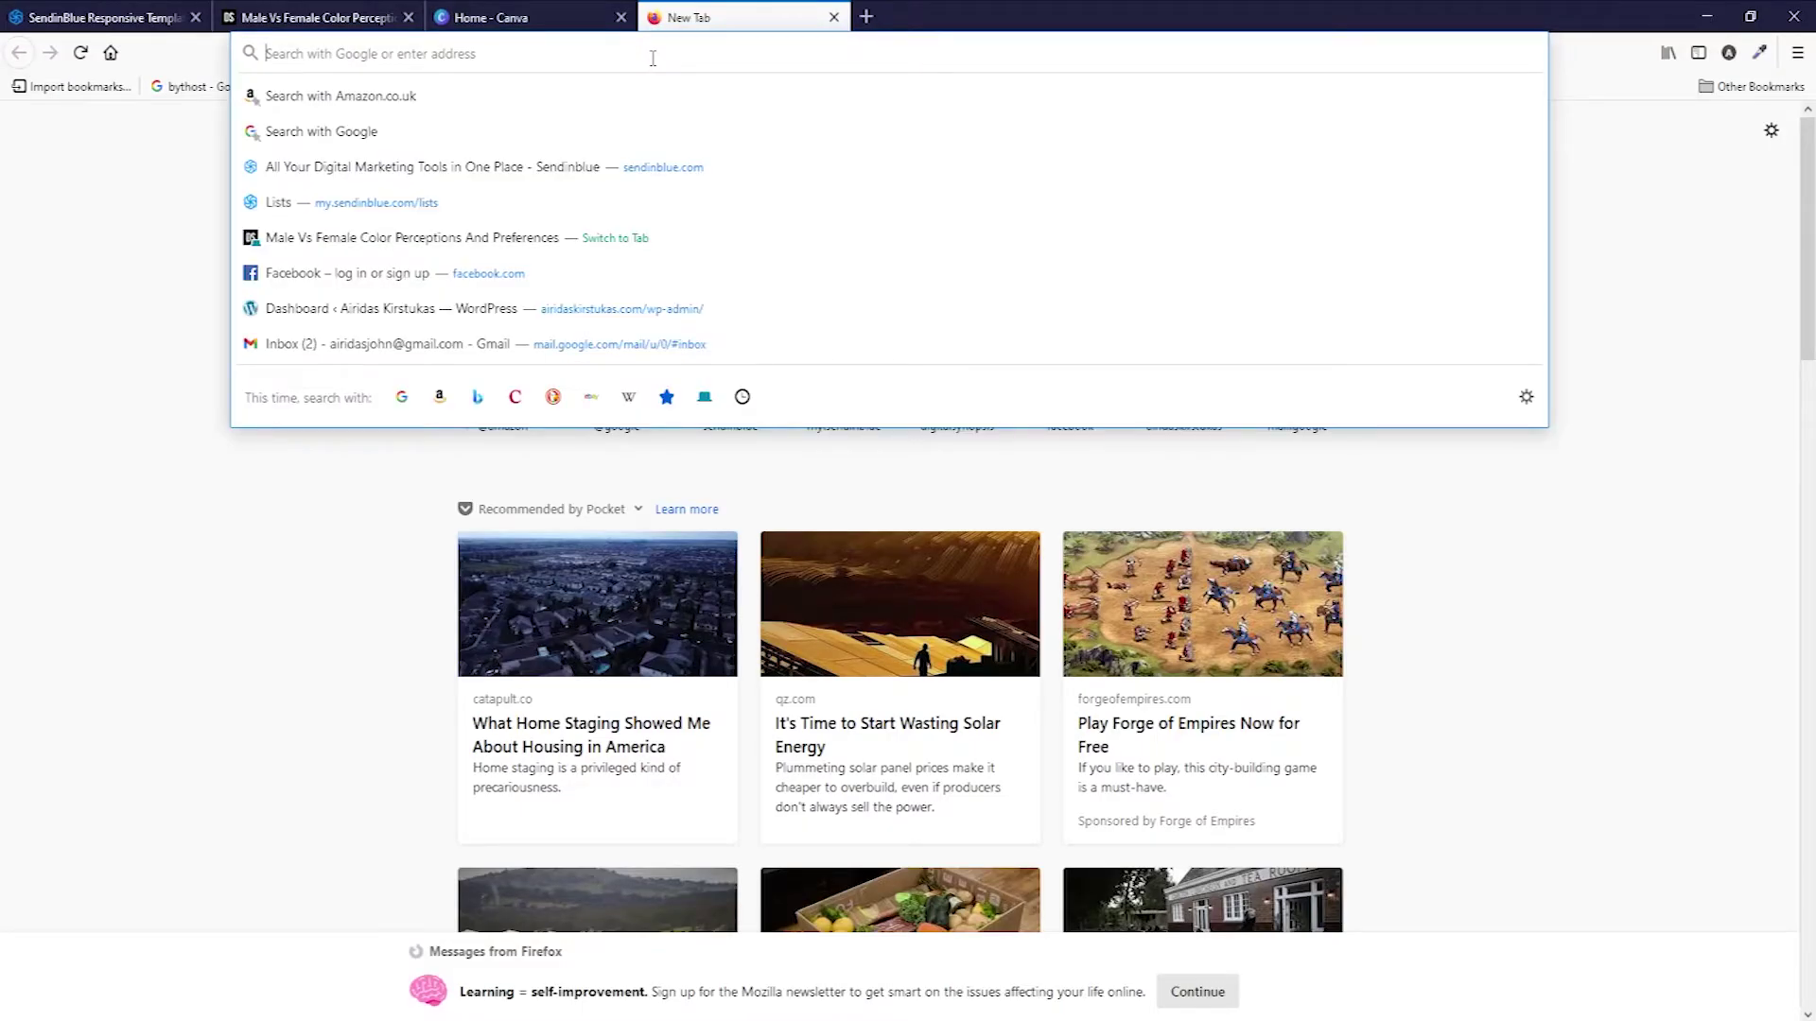
{"action": "type", "text": "pexels"}
{"action": "key", "text": "Return"}
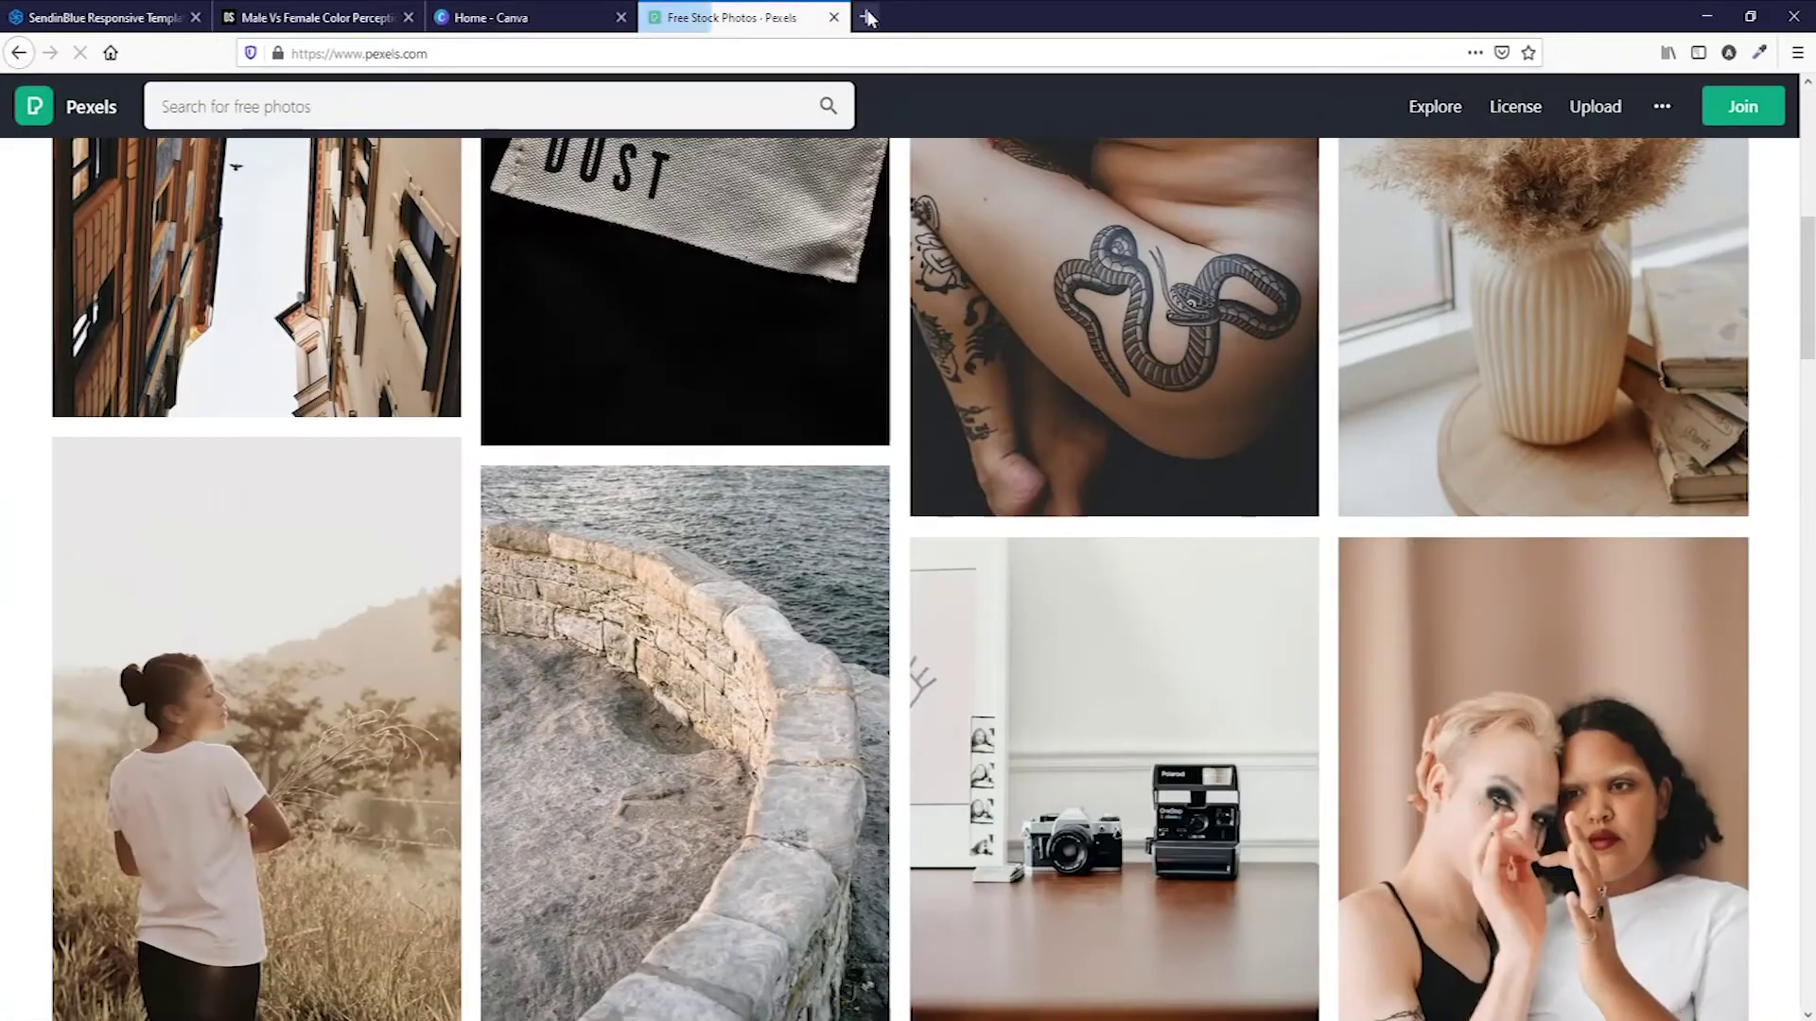
Load Unsplash in another new tab, then return to the Sendinblue builder tab.
{"action": "left_click", "coordinate": [868, 19]}
{"action": "left_click", "coordinate": [652, 54]}
{"action": "type", "text": "unsplash"}
{"action": "key", "text": "Return"}
{"action": "scroll", "coordinate": [834, 456], "scroll_direction": "down", "scroll_amount": 4}
{"action": "scroll", "coordinate": [834, 456], "scroll_direction": "up", "scroll_amount": 6}
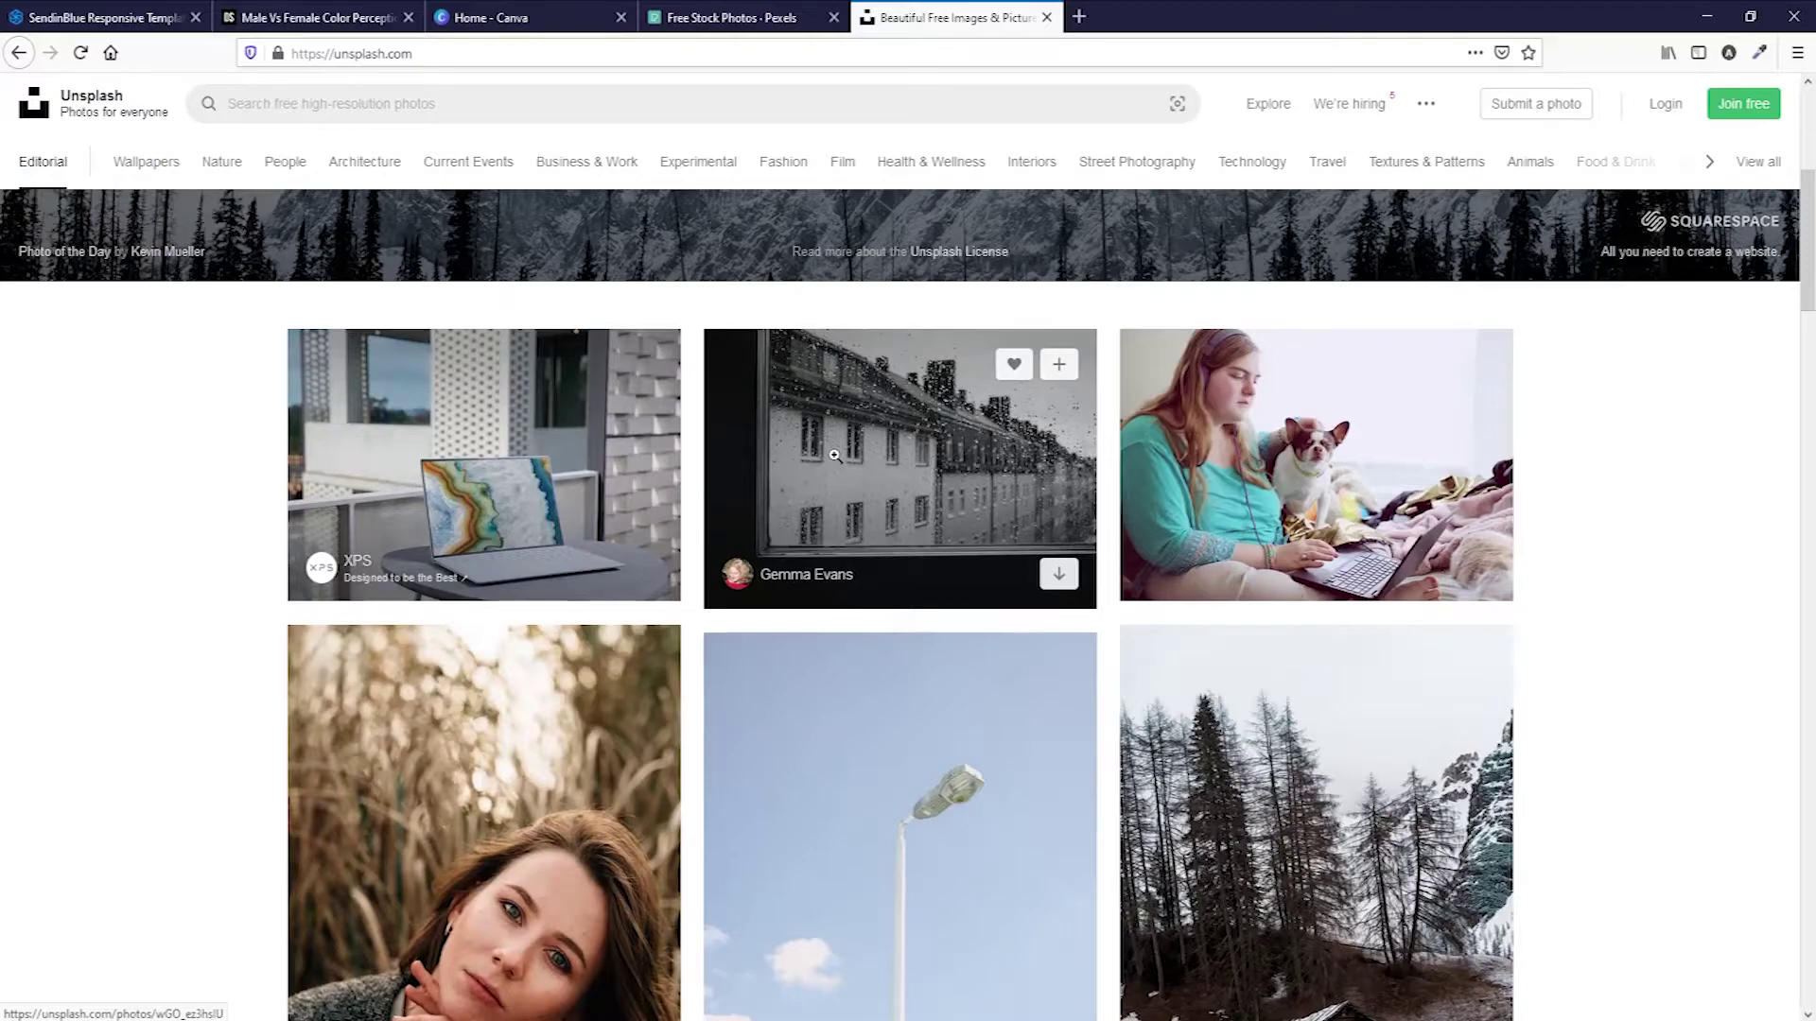
{"action": "left_click", "coordinate": [106, 18]}
Place the logo image in the Logo slot, then add, trim and delete a trial header block.
{"action": "left_click_drag", "start_coordinate": [147, 359], "coordinate": [906, 240]}
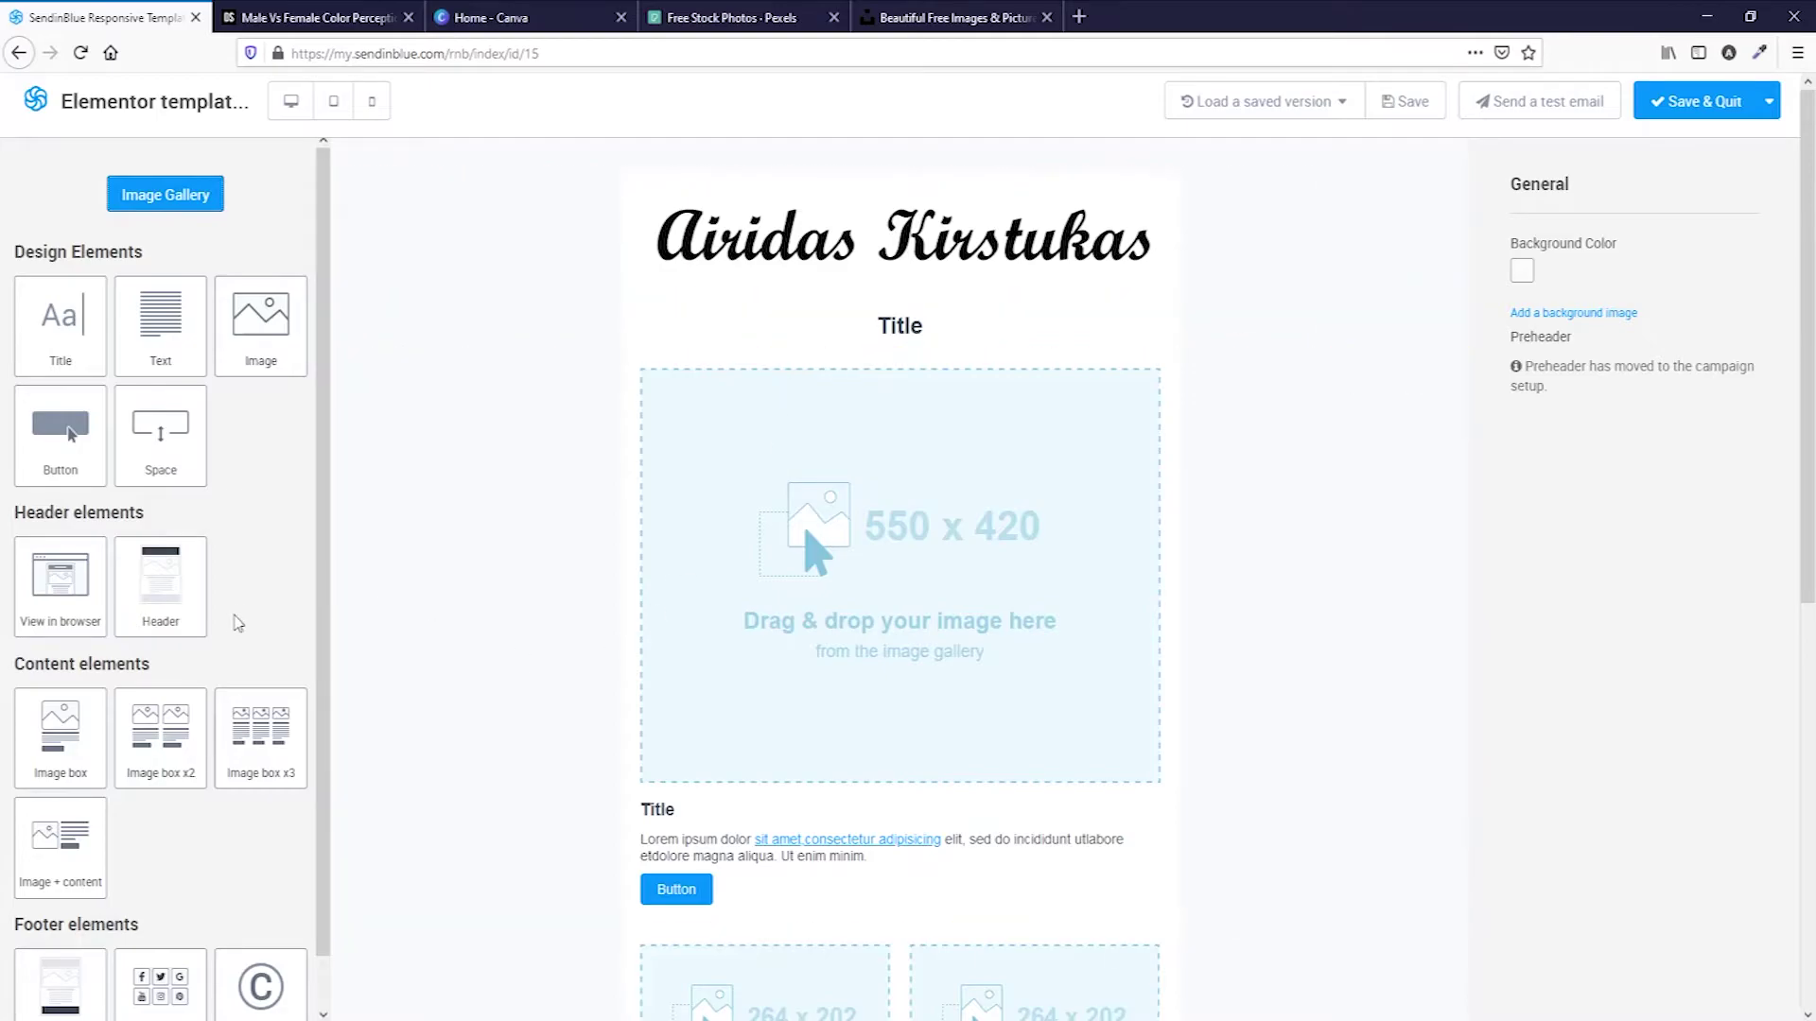
{"action": "left_click_drag", "start_coordinate": [176, 591], "coordinate": [553, 216]}
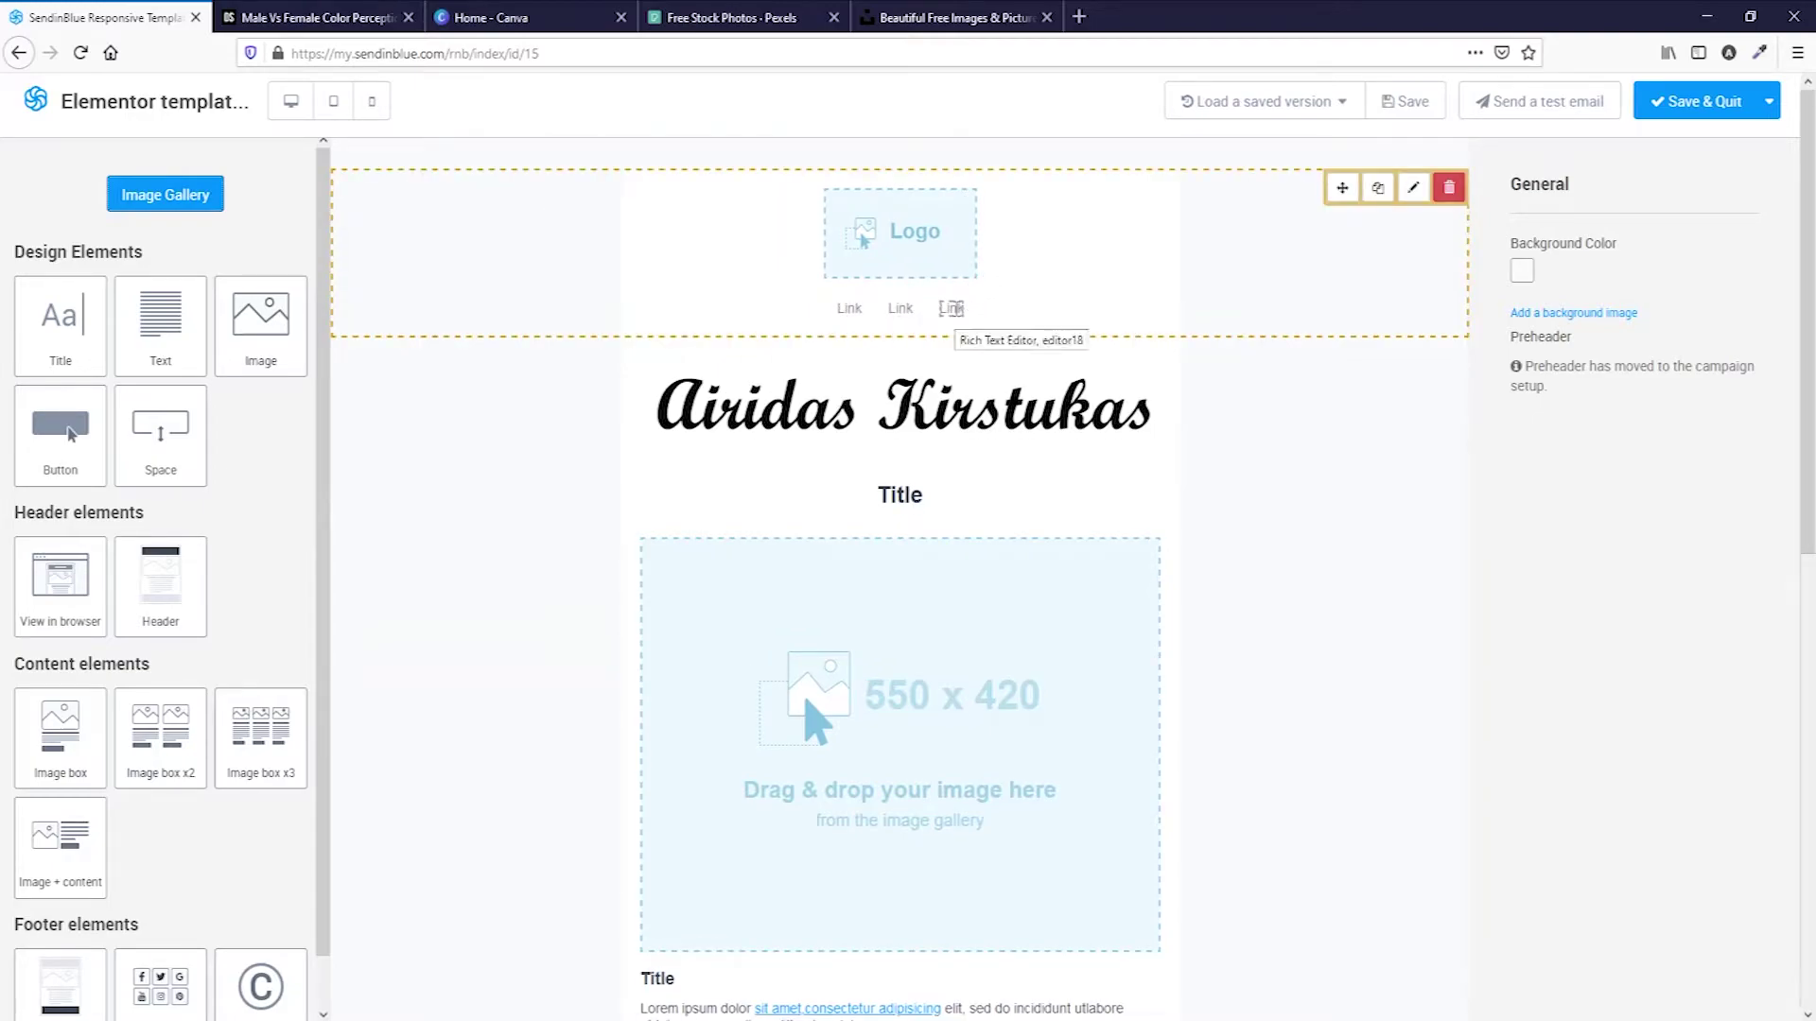
{"action": "left_click", "coordinate": [950, 309]}
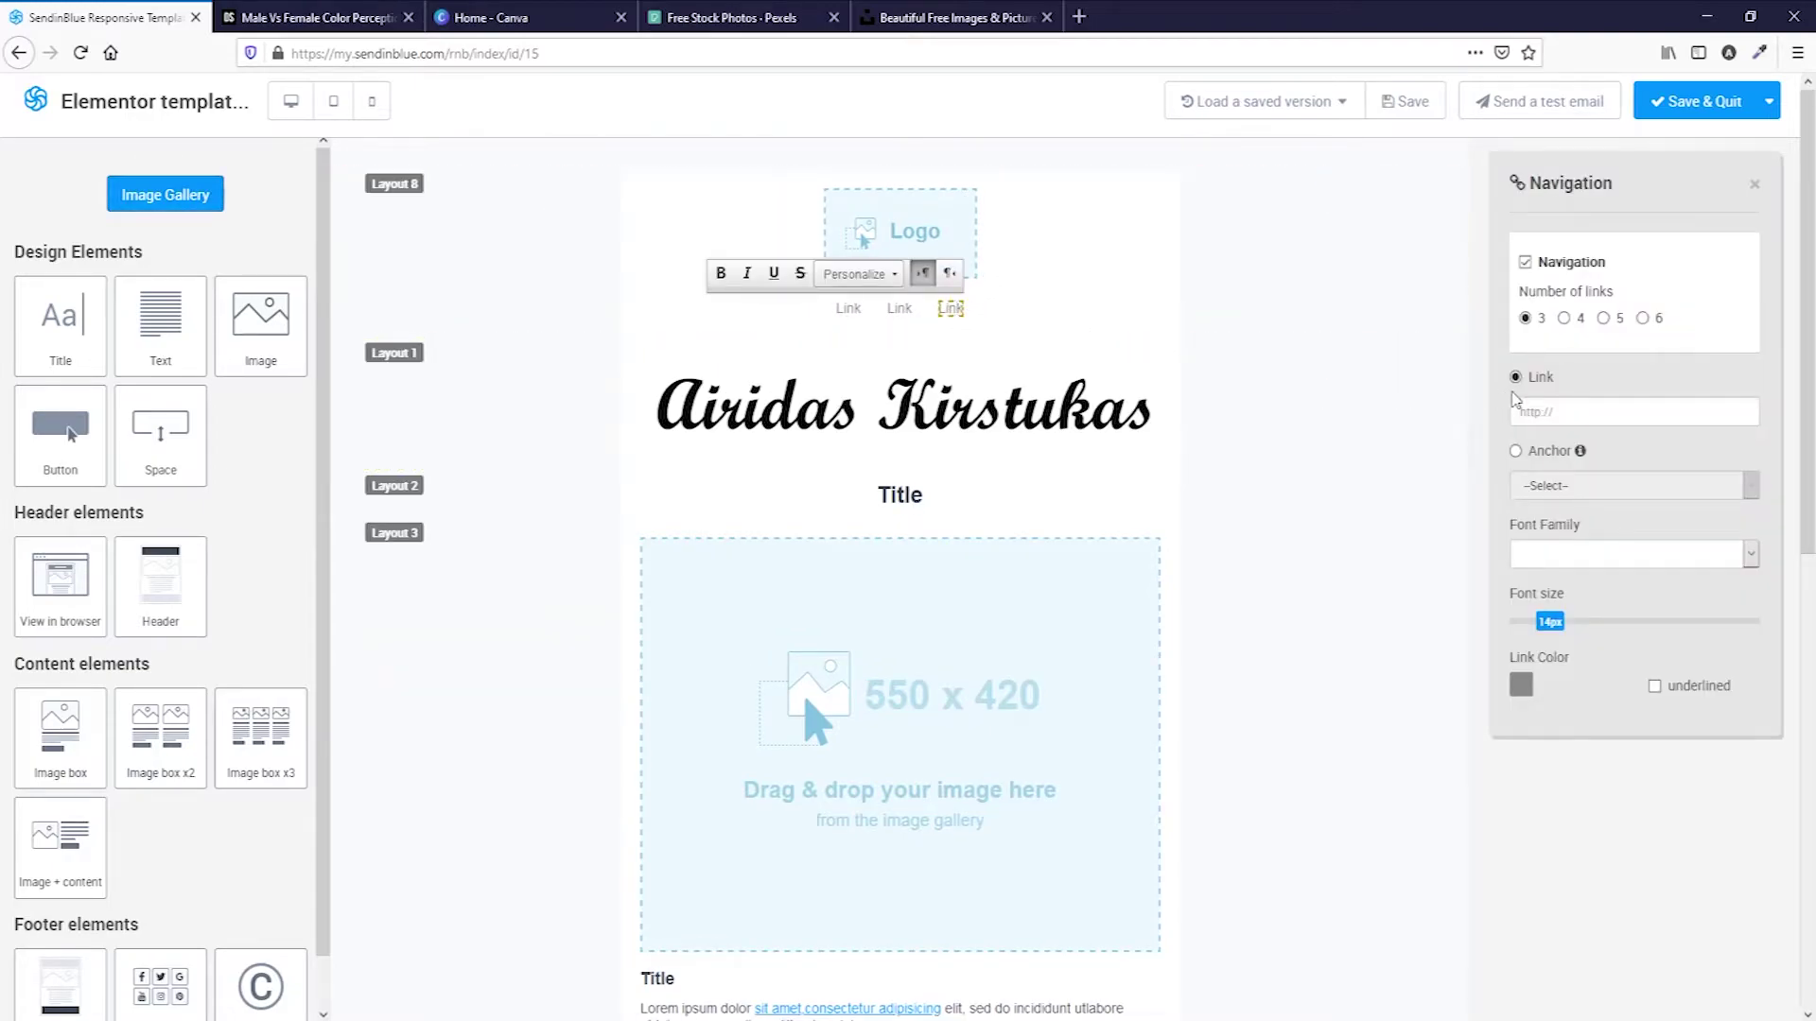
{"action": "left_click", "coordinate": [1526, 263]}
{"action": "mouse_move", "coordinate": [1147, 251]}
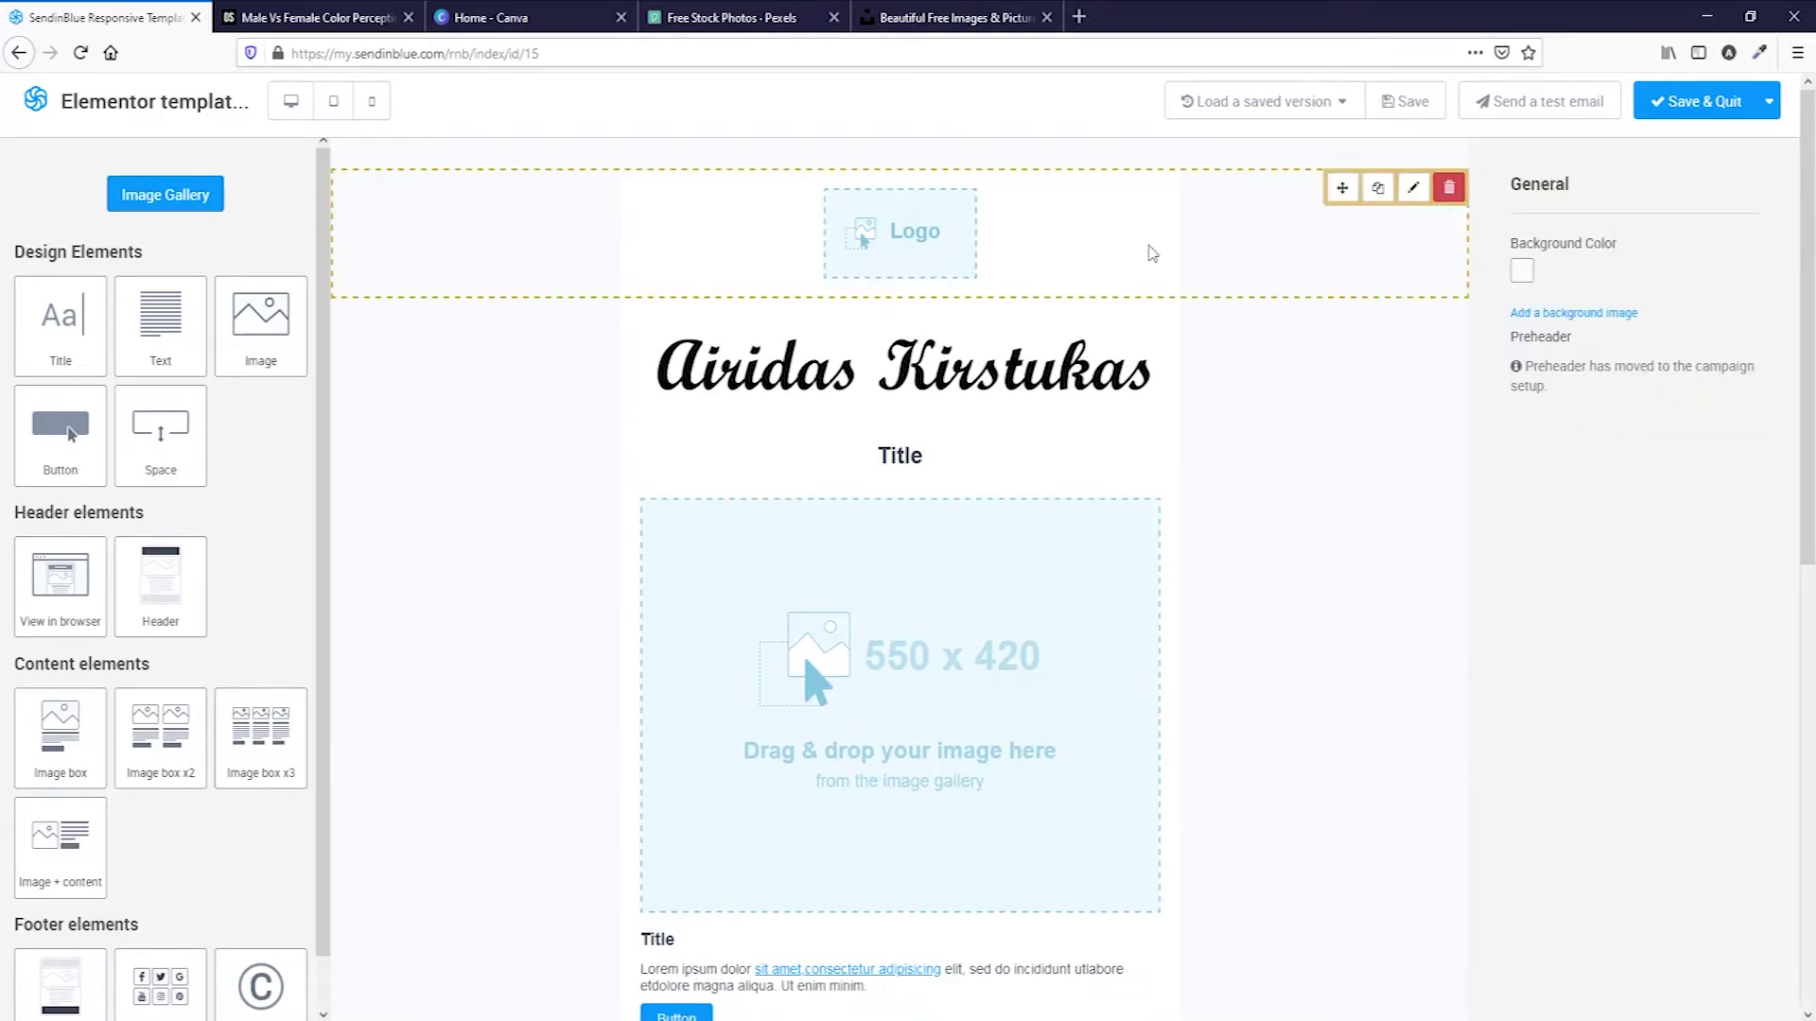
{"action": "left_click", "coordinate": [1449, 189]}
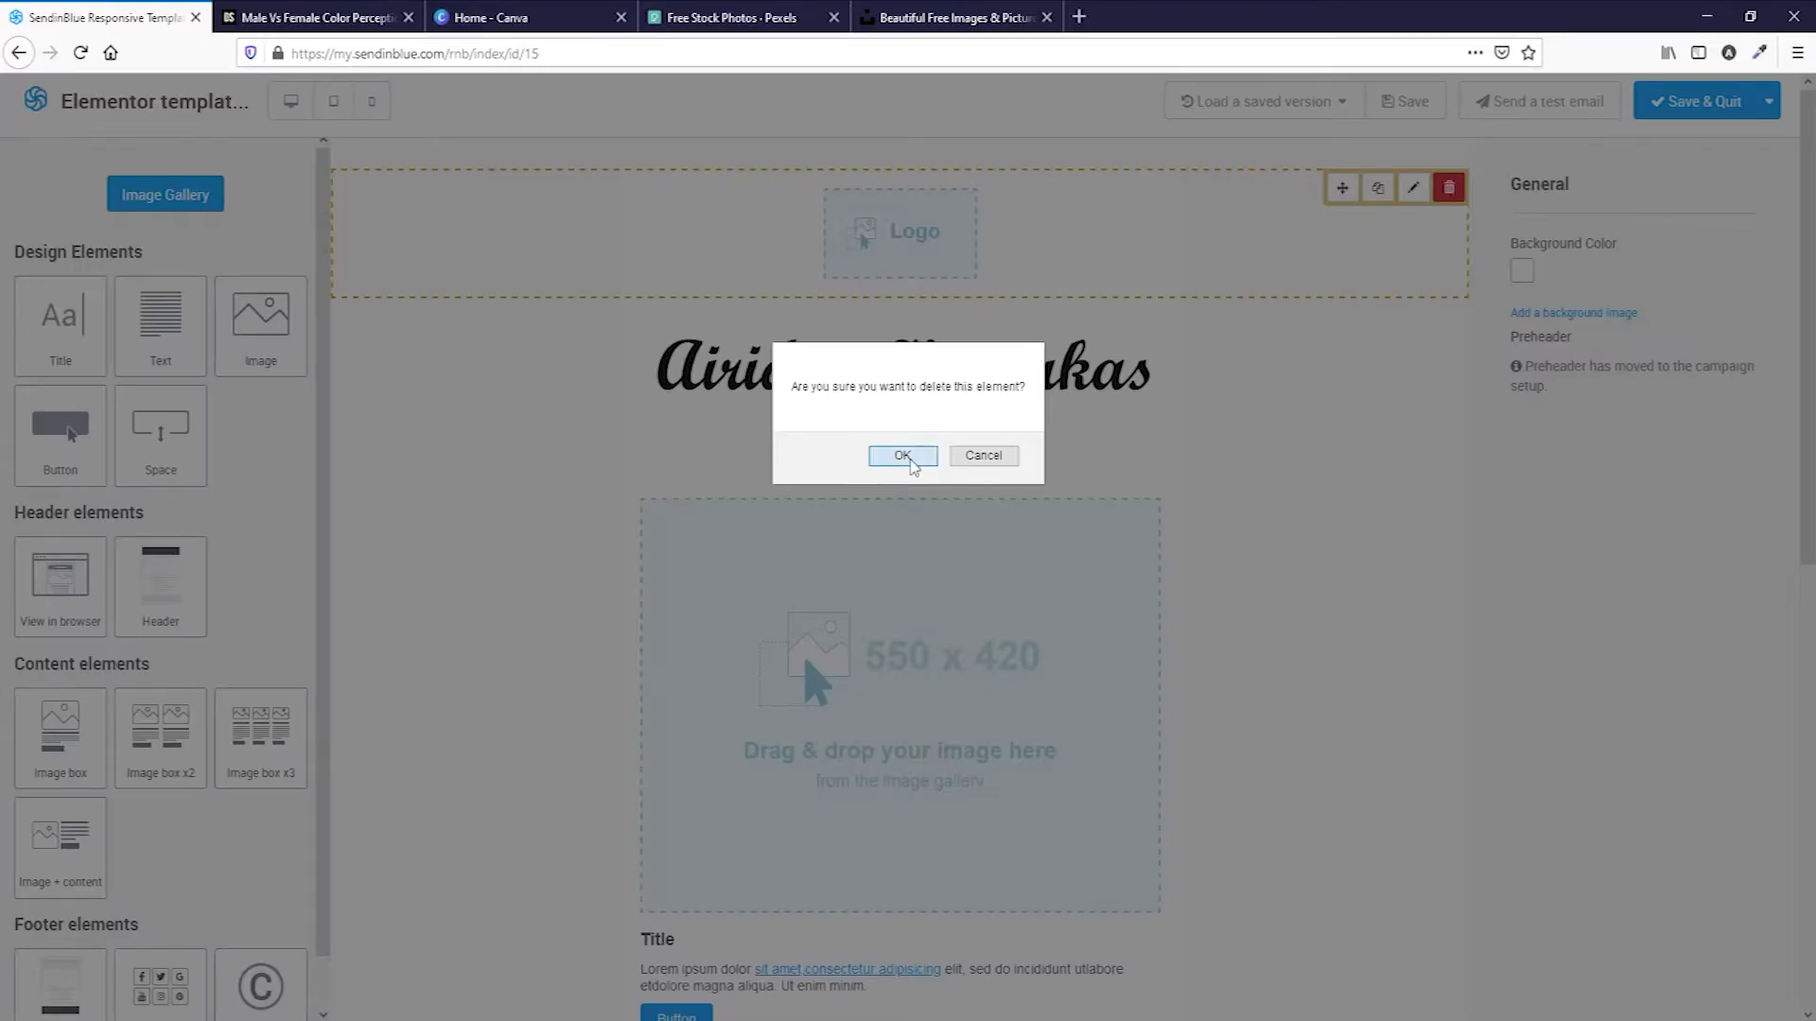
{"action": "left_click", "coordinate": [903, 463]}
Change the title to 'Get Your Elementor Templates Pack' and centre-align it.
{"action": "double_click", "coordinate": [884, 328]}
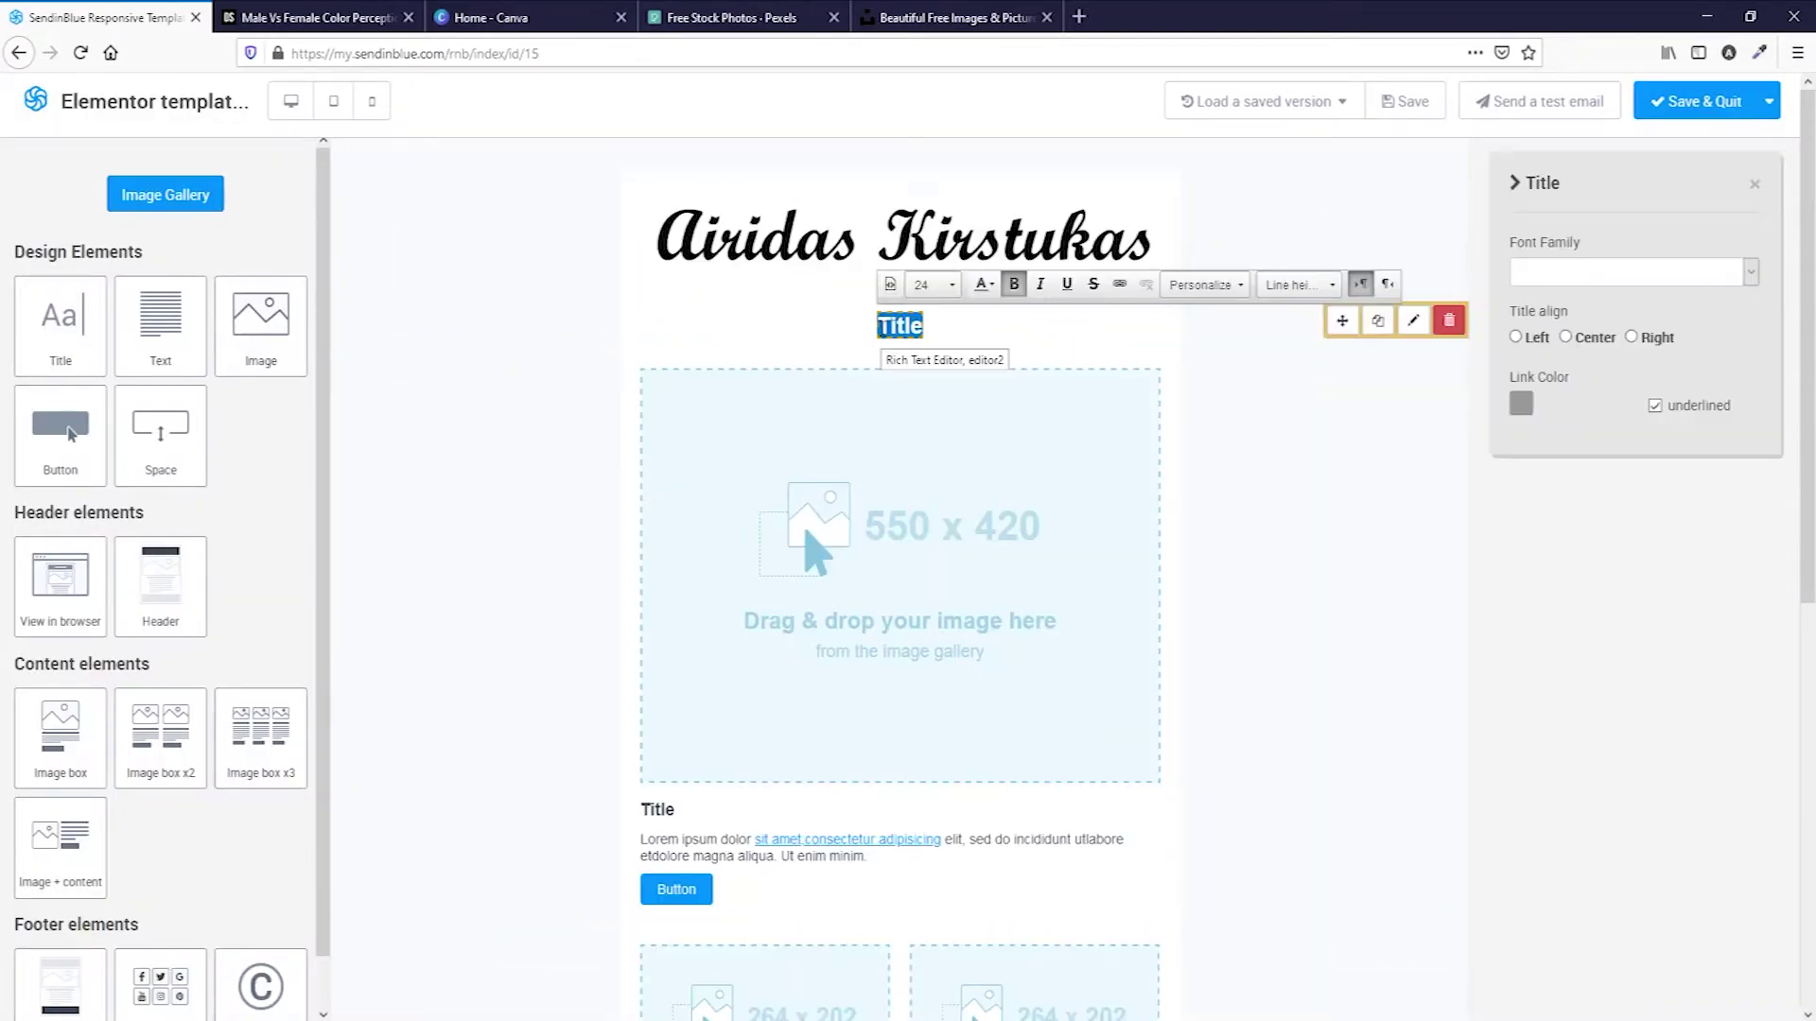
{"action": "type", "text": "Get"}
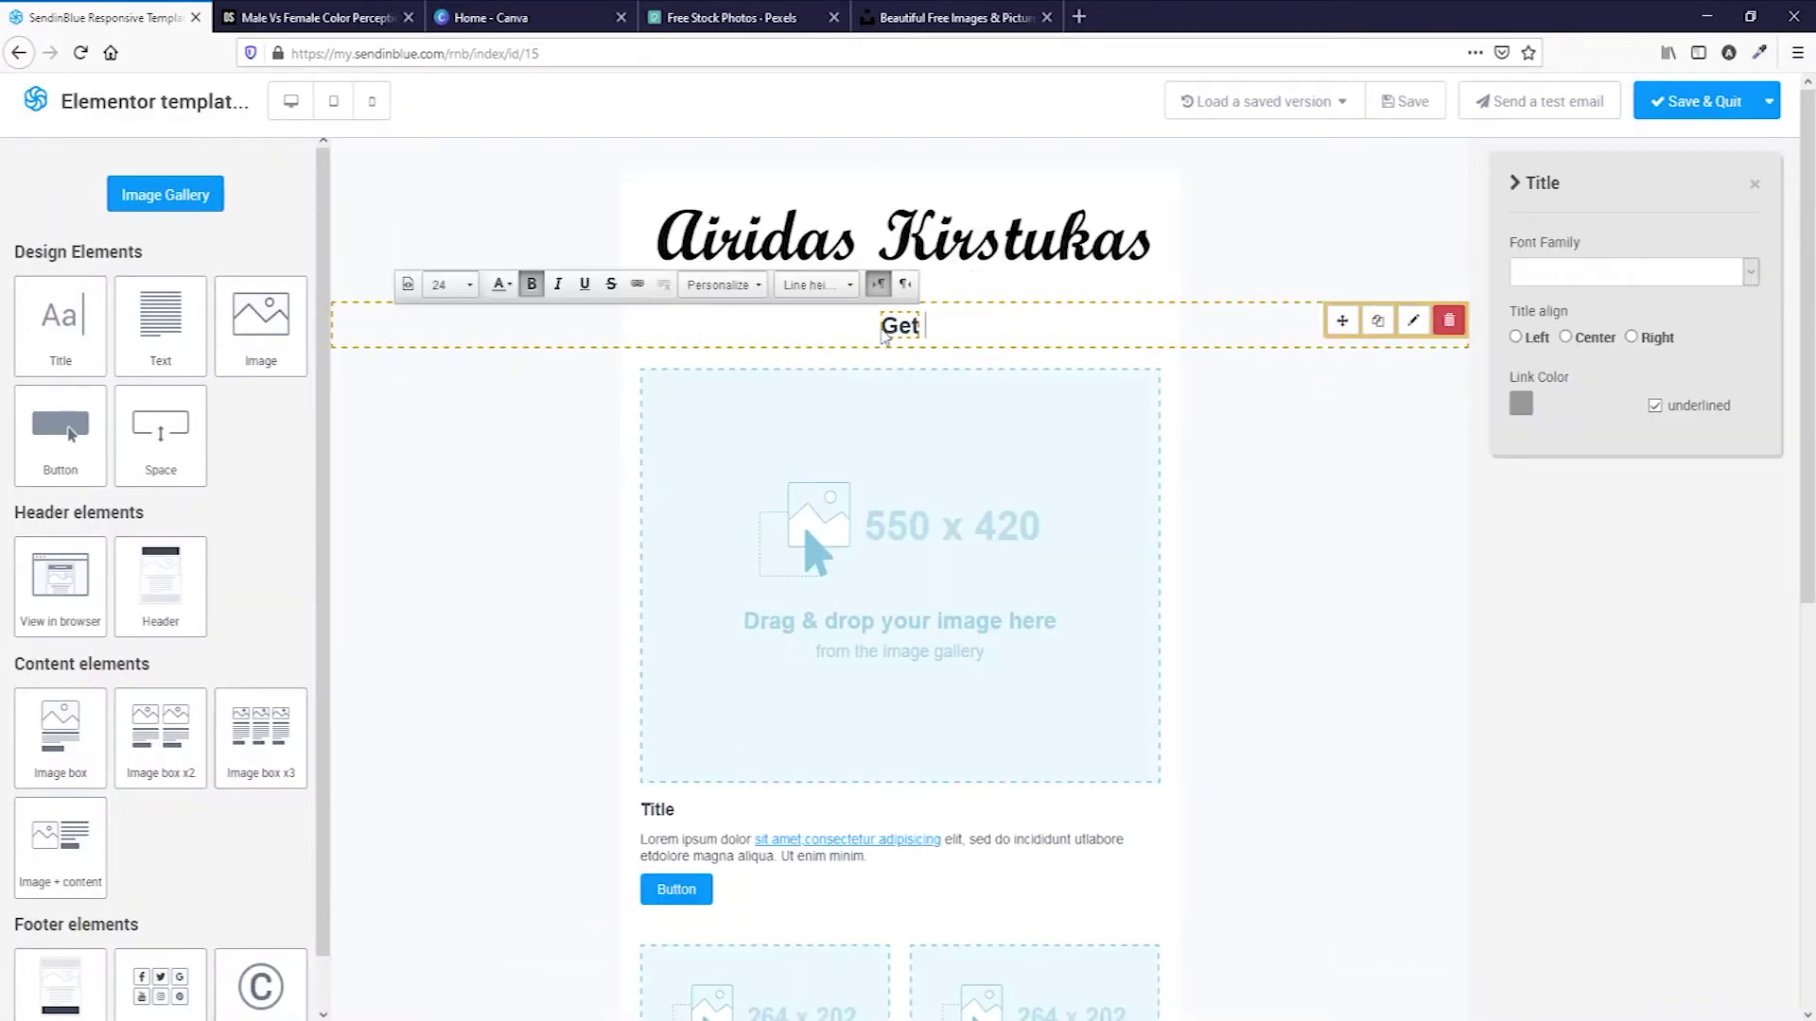
{"action": "type", "text": " Your Elemen"}
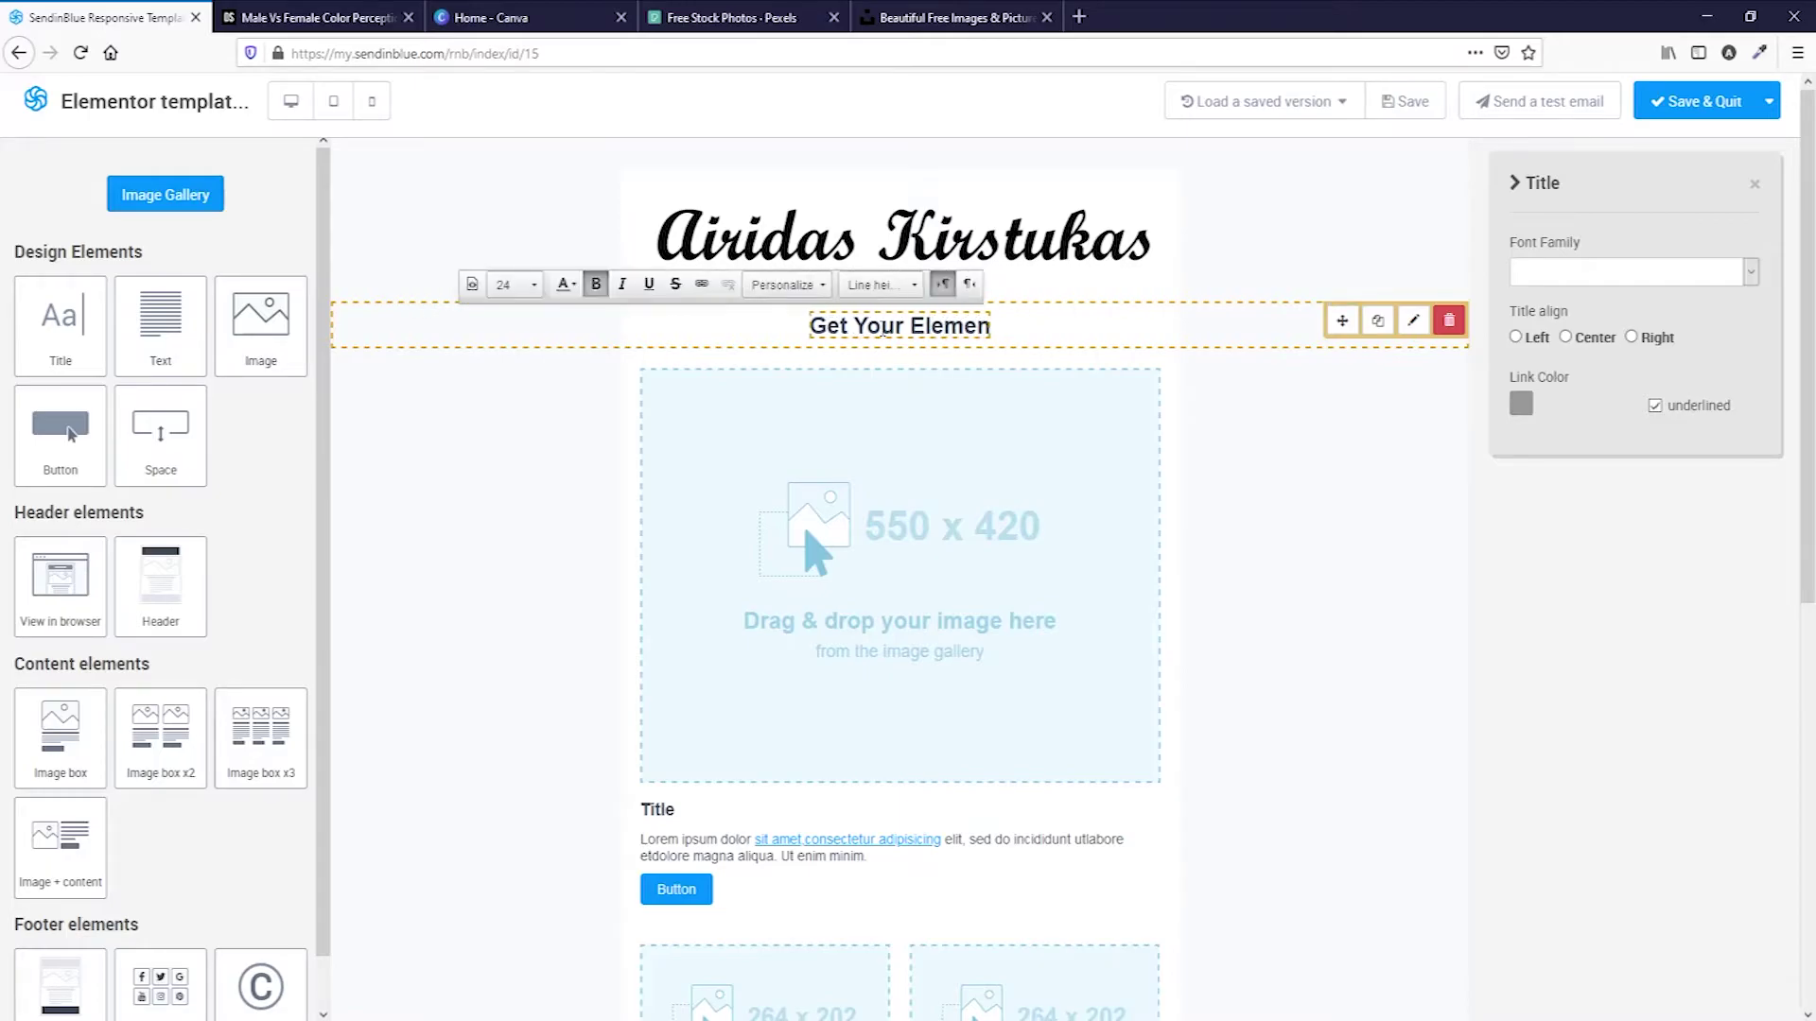
{"action": "type", "text": "tor Templates Pack"}
{"action": "left_click", "coordinate": [1515, 337]}
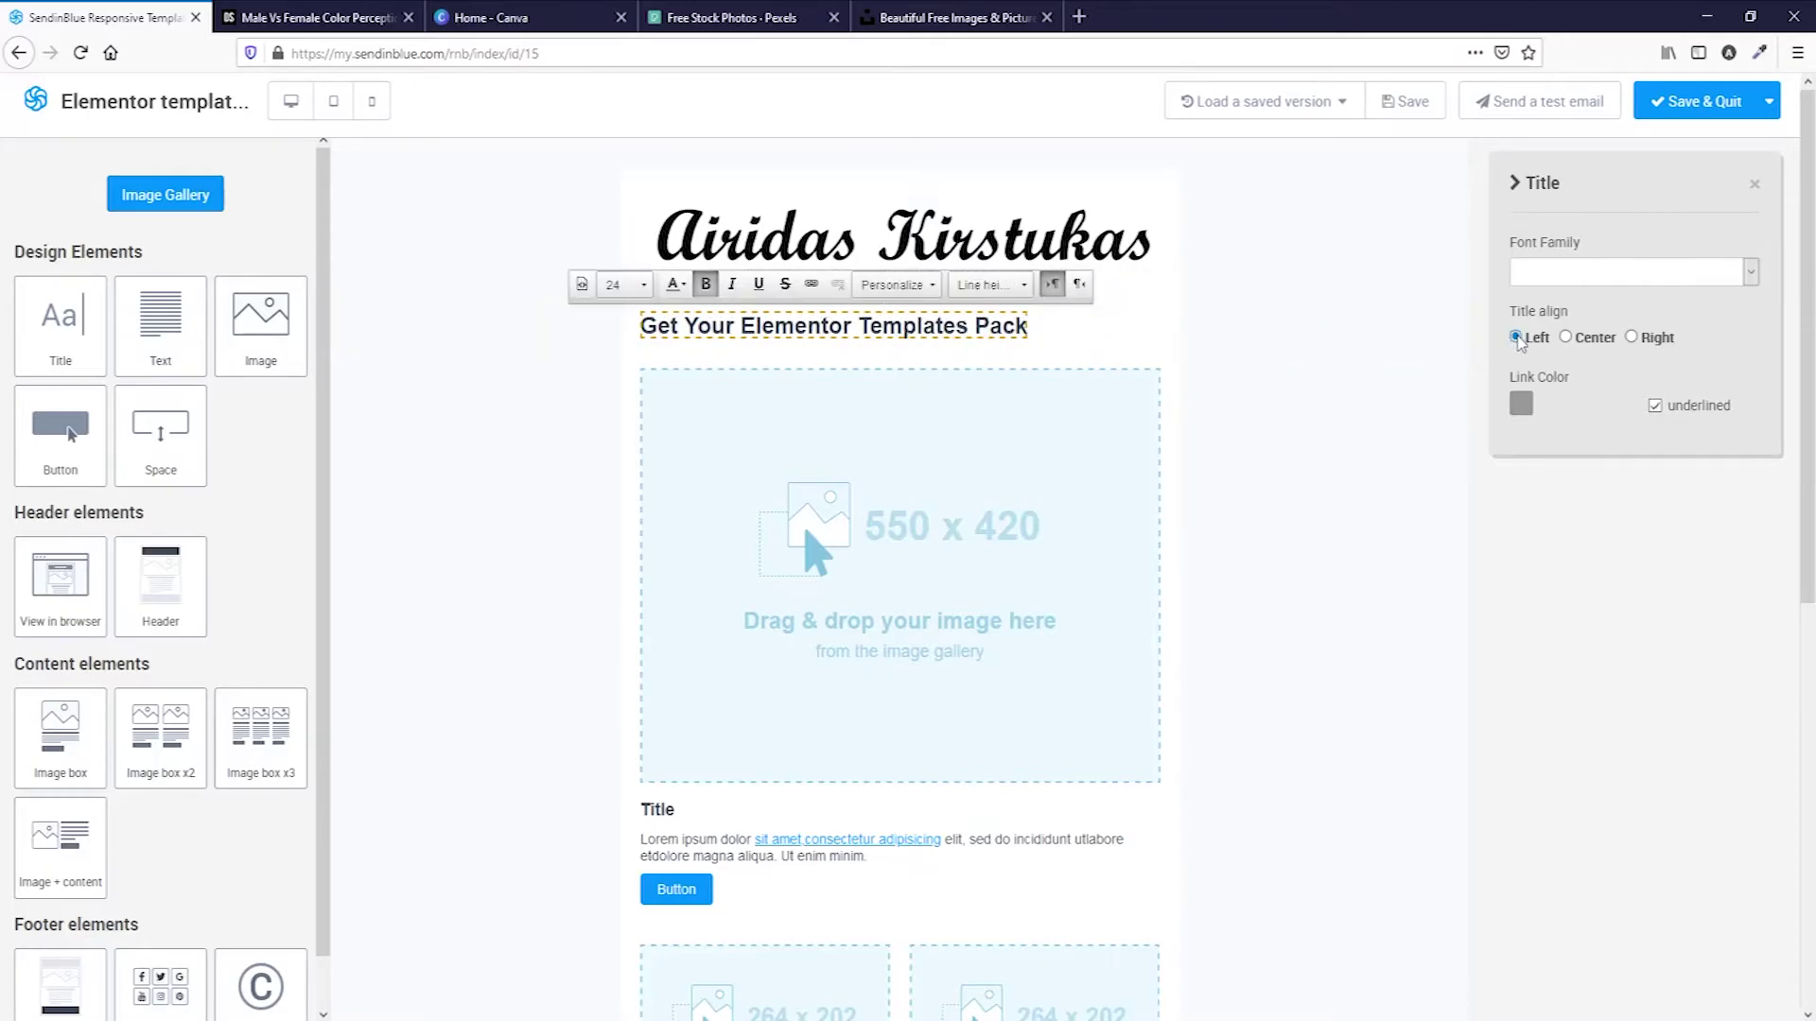
{"action": "left_click", "coordinate": [1565, 337]}
{"action": "left_click", "coordinate": [1634, 340]}
{"action": "left_click", "coordinate": [1566, 340]}
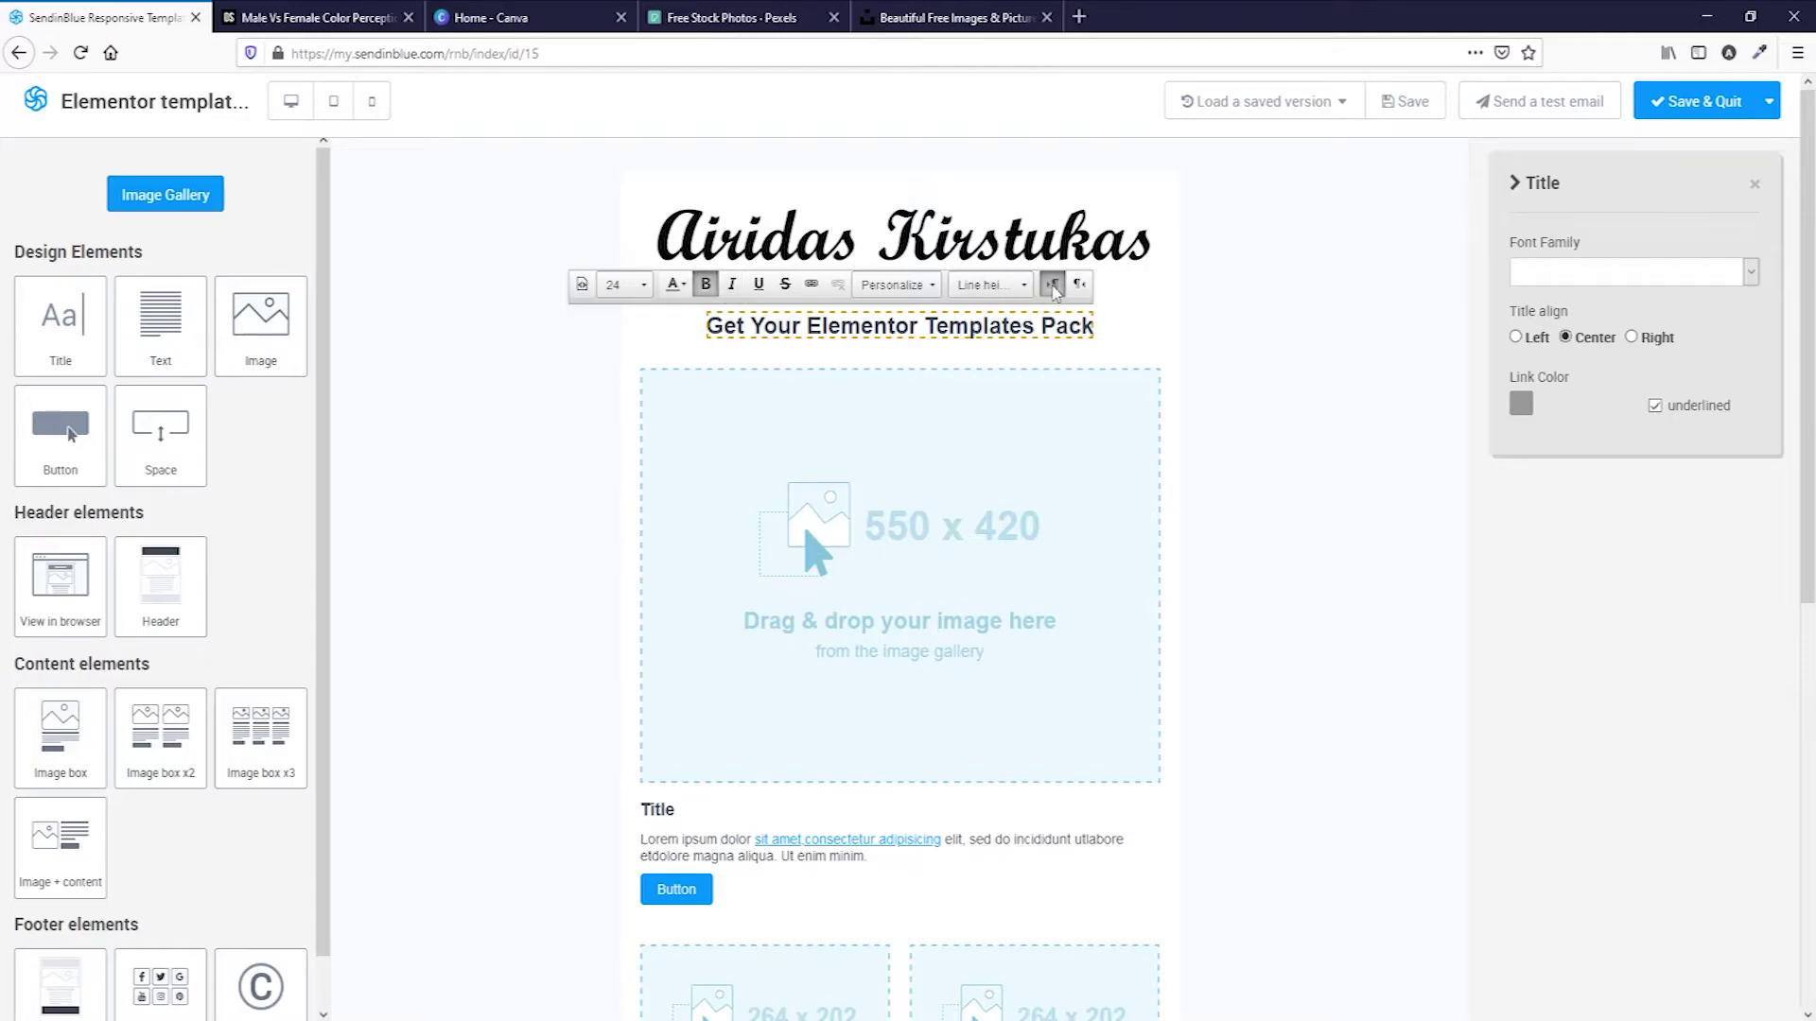
{"action": "left_click", "coordinate": [1313, 538]}
Delete the large image block and add a two-column image box beneath the heading.
{"action": "scroll", "coordinate": [1159, 547], "scroll_direction": "down", "scroll_amount": 3}
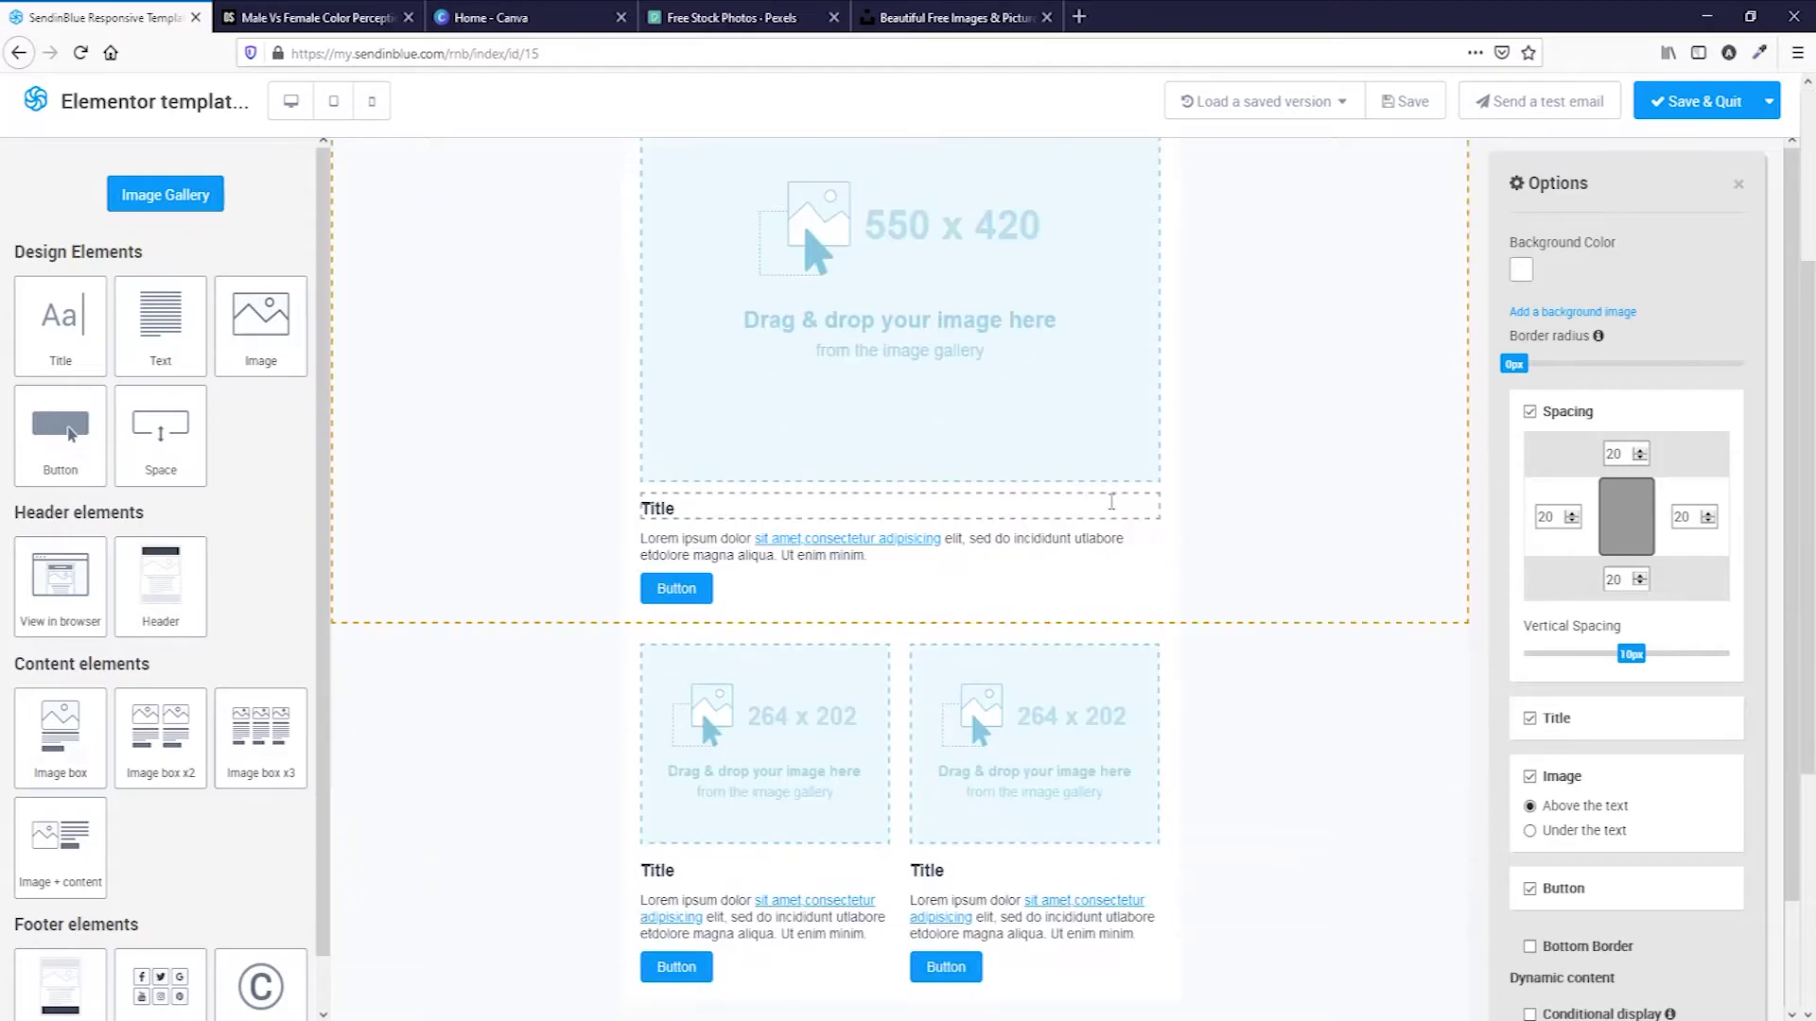
{"action": "scroll", "coordinate": [1106, 503], "scroll_direction": "up", "scroll_amount": 2}
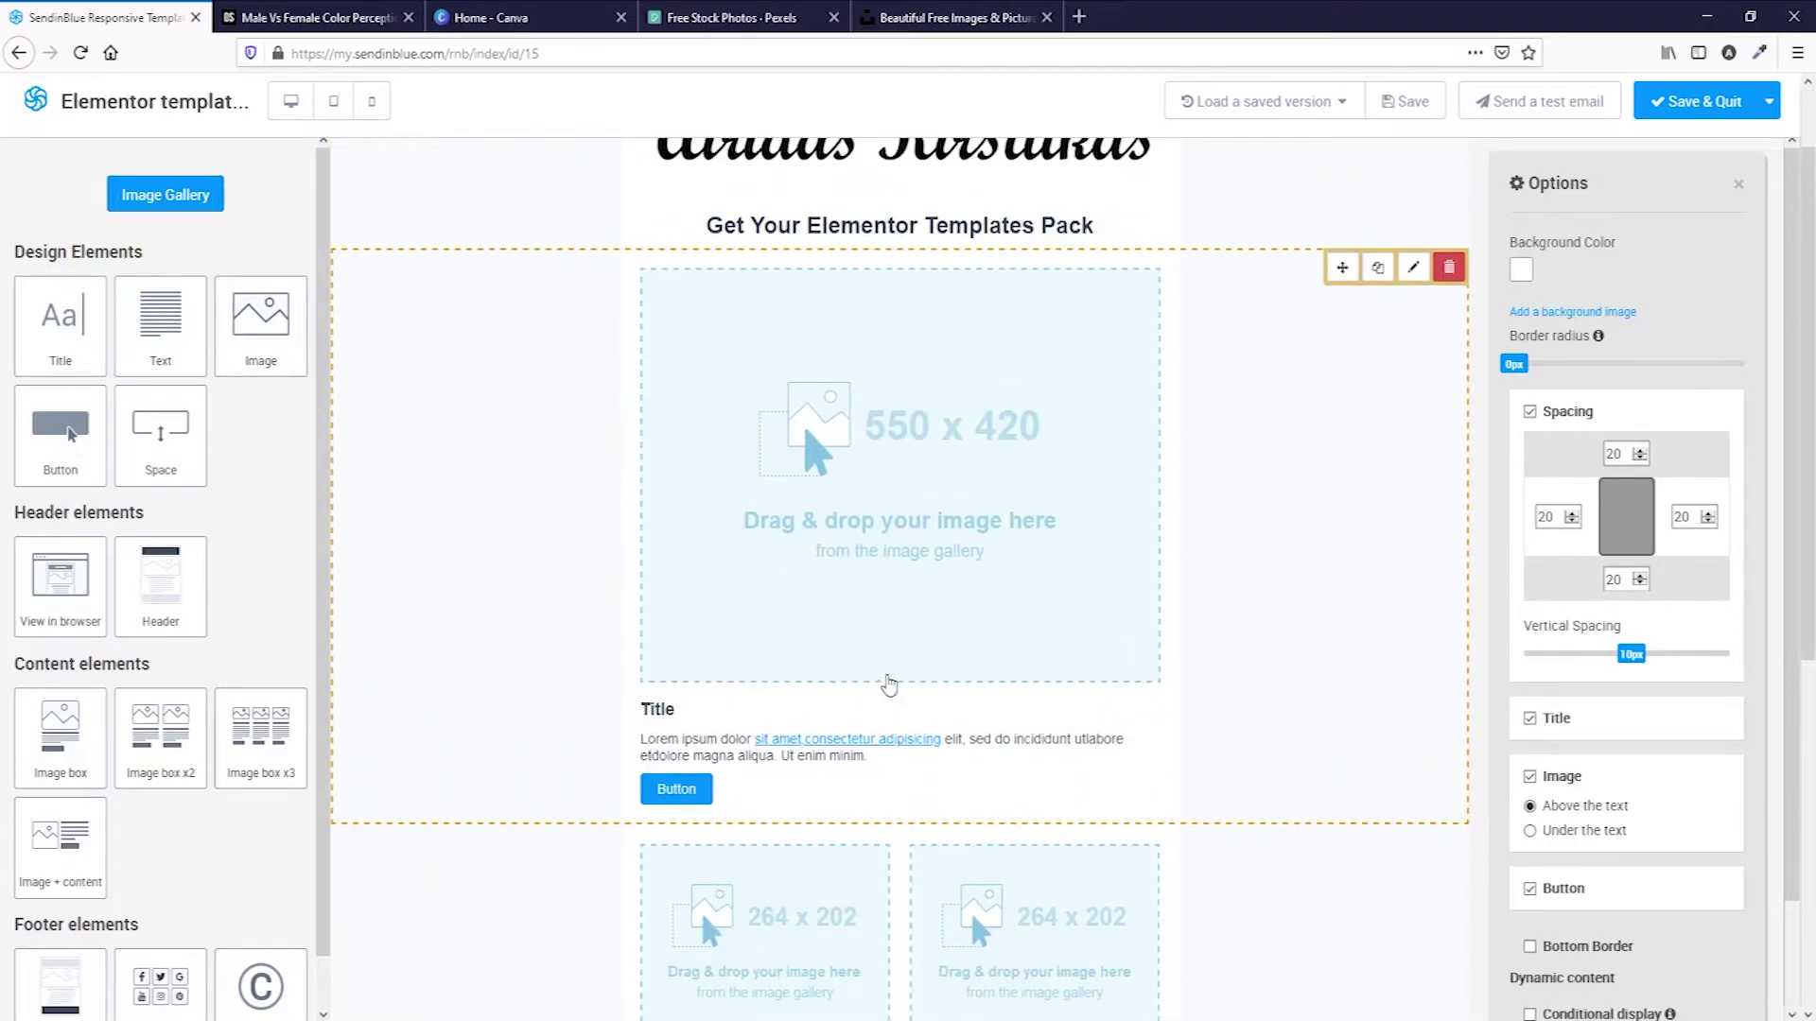
{"action": "scroll", "coordinate": [901, 668], "scroll_direction": "up", "scroll_amount": 1}
{"action": "scroll", "coordinate": [1321, 373], "scroll_direction": "down", "scroll_amount": 1}
{"action": "left_click", "coordinate": [1450, 269]}
{"action": "left_click", "coordinate": [900, 457]}
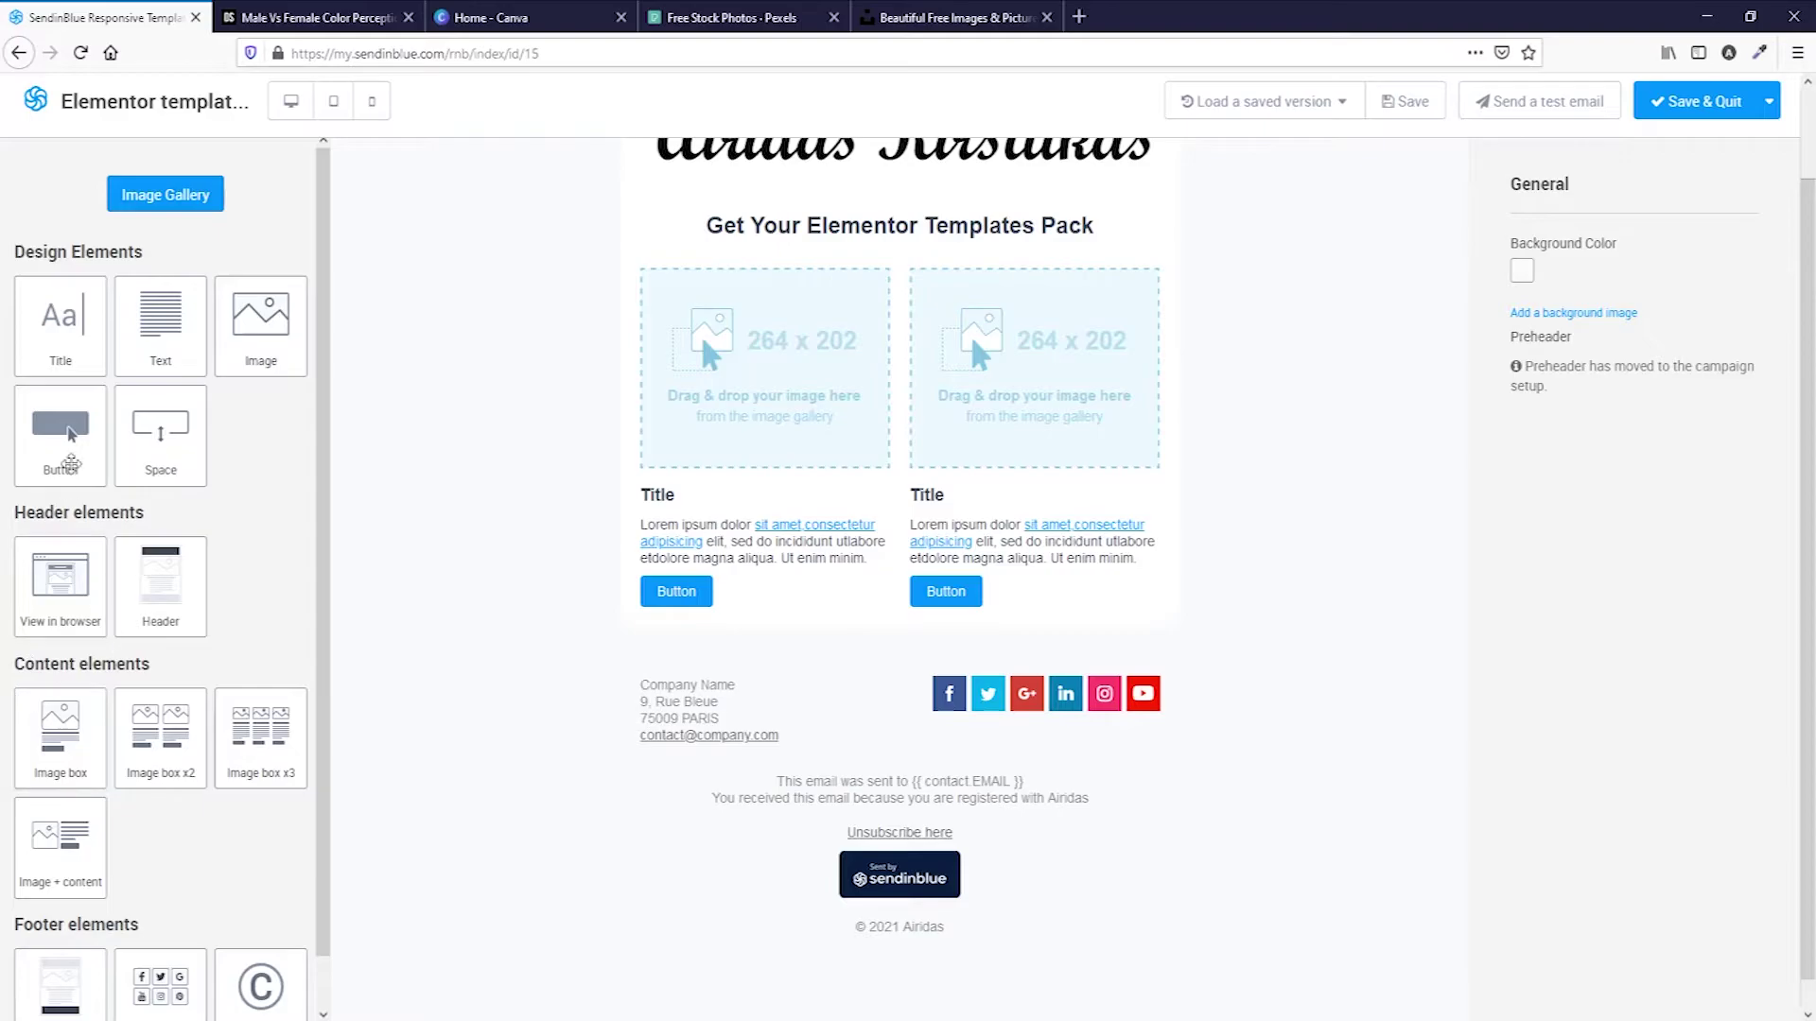
{"action": "scroll", "coordinate": [111, 638], "scroll_direction": "down", "scroll_amount": 1}
{"action": "left_click_drag", "start_coordinate": [60, 683], "coordinate": [822, 606]}
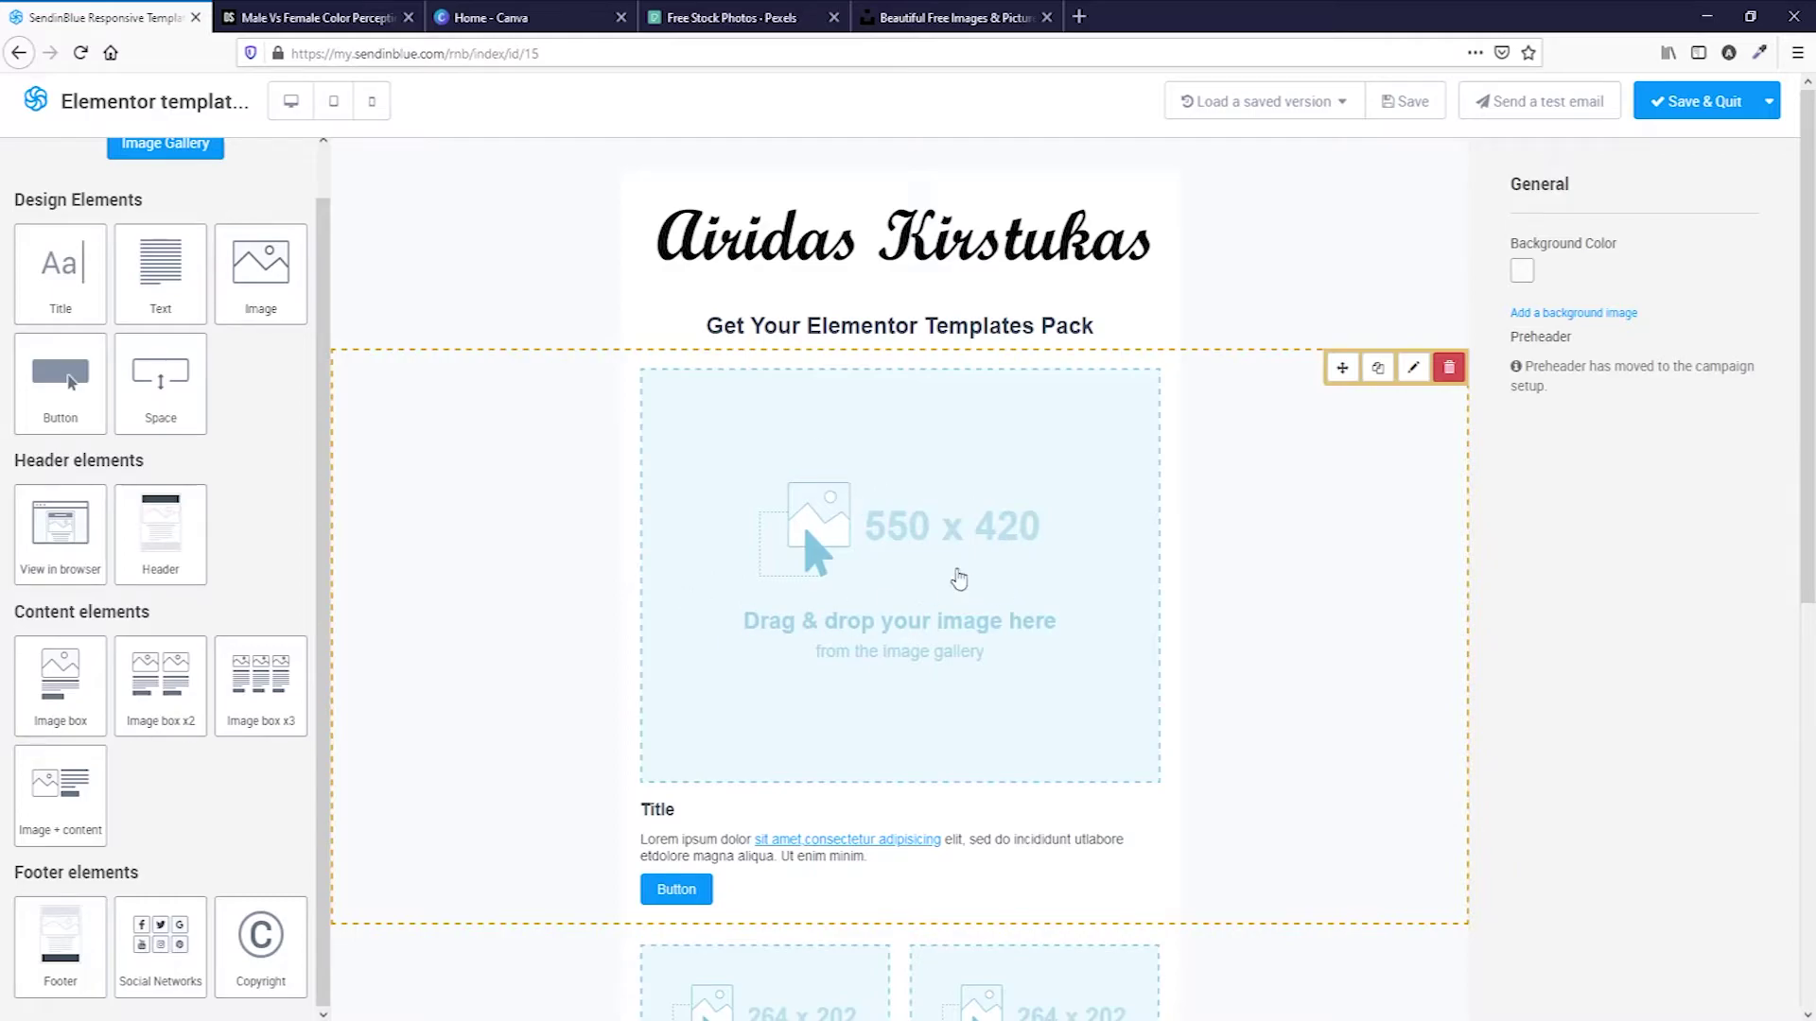
{"action": "left_click", "coordinate": [1438, 377]}
{"action": "left_click", "coordinate": [902, 455]}
Fill the columns with blue 1 and black 1 images and turn off the column titles.
{"action": "left_click", "coordinate": [735, 479]}
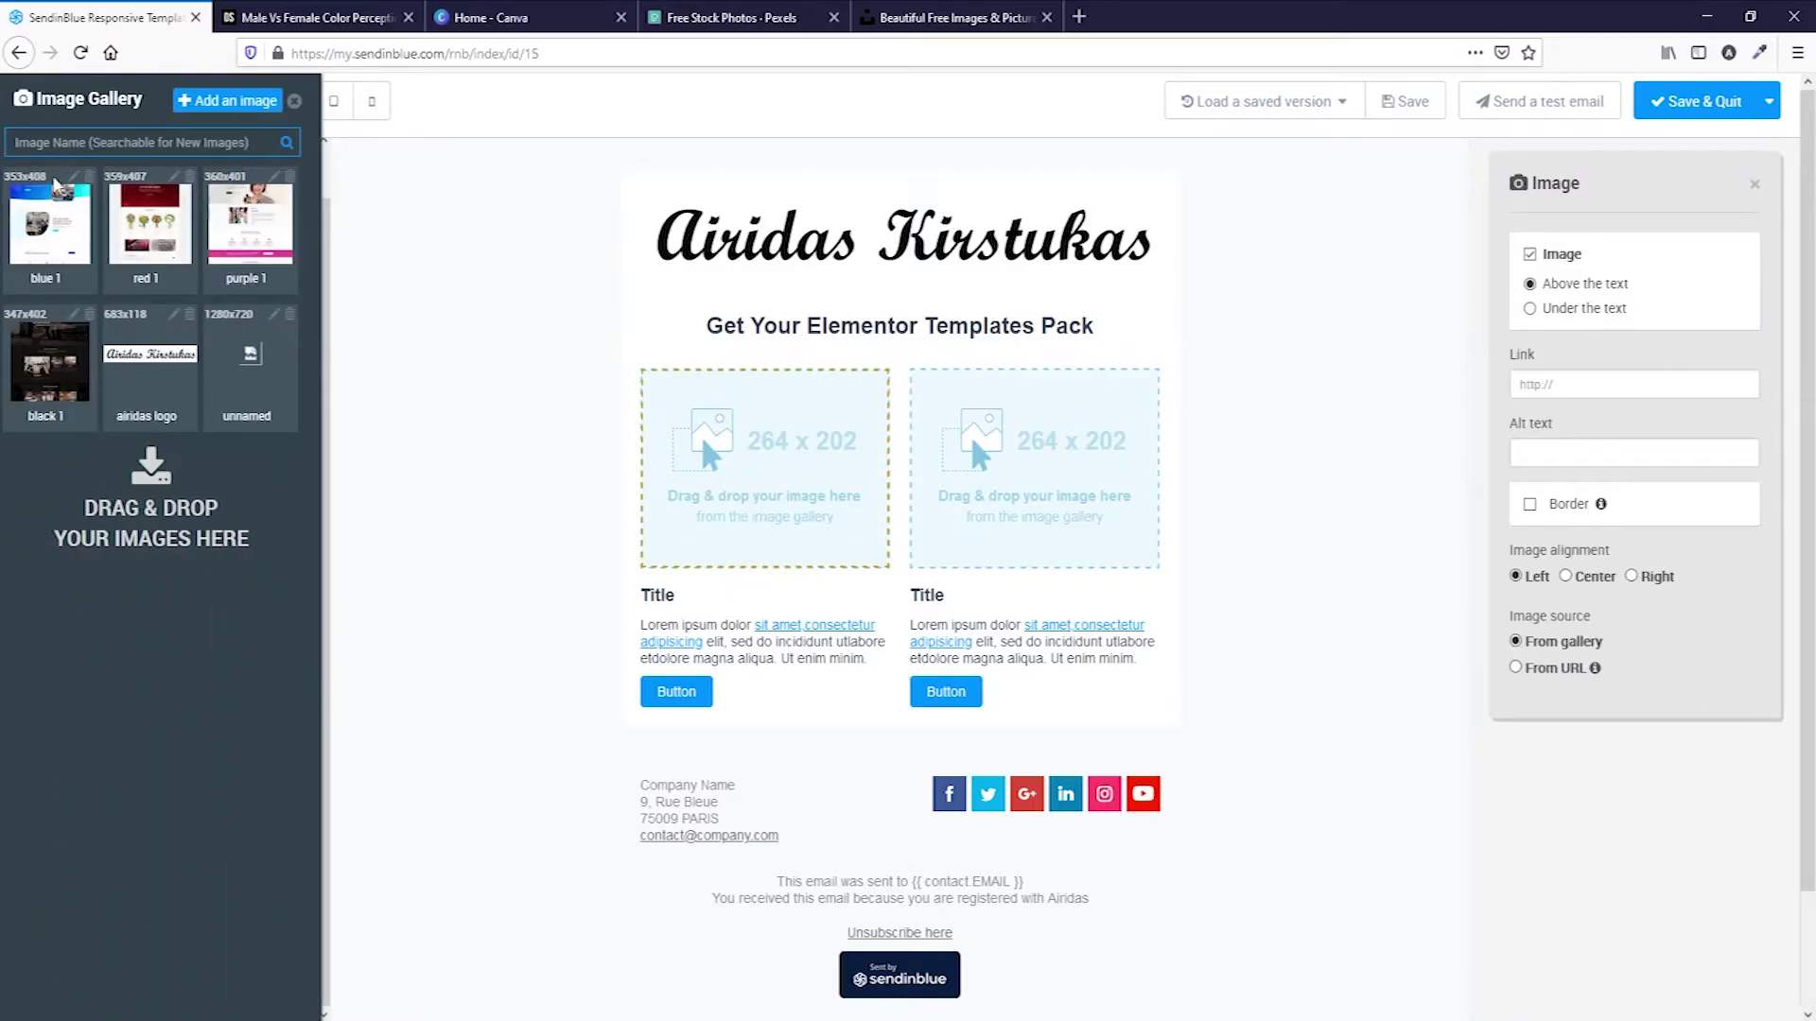
{"action": "left_click_drag", "start_coordinate": [55, 185], "coordinate": [766, 516]}
{"action": "left_click", "coordinate": [1002, 464]}
{"action": "left_click_drag", "start_coordinate": [38, 369], "coordinate": [1016, 475]}
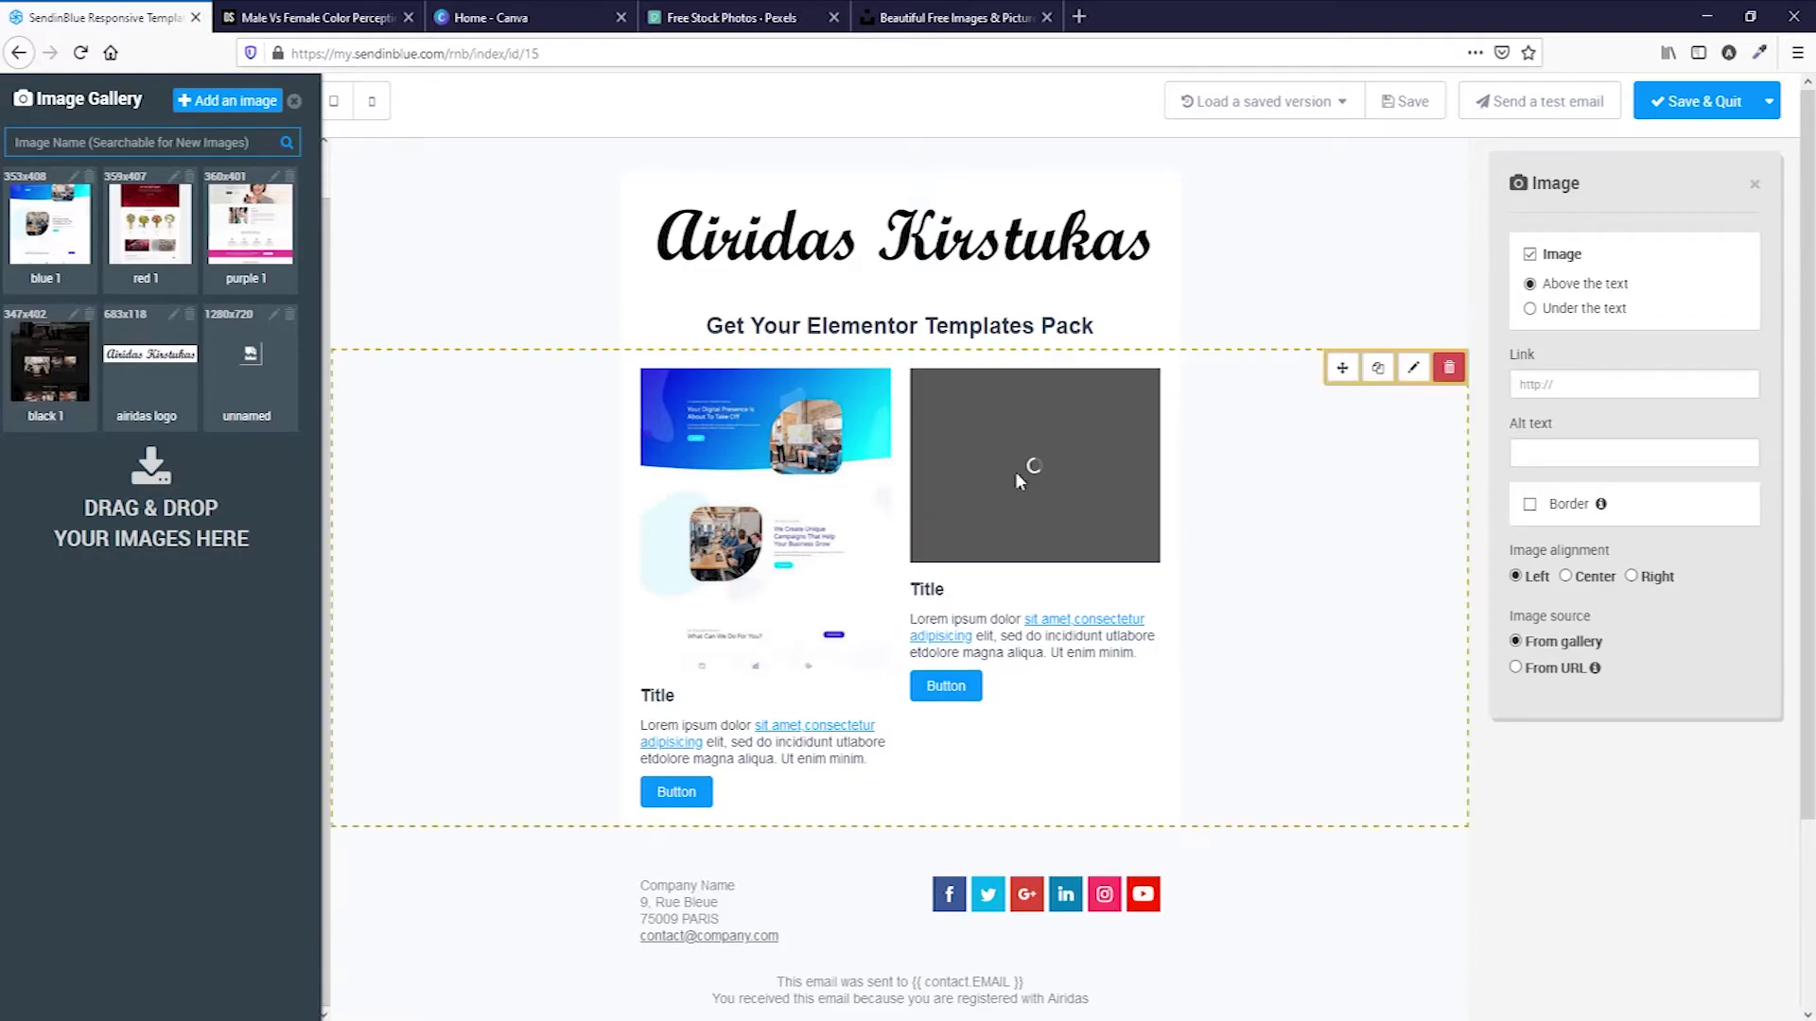
{"action": "scroll", "coordinate": [1014, 480], "scroll_direction": "down", "scroll_amount": 2}
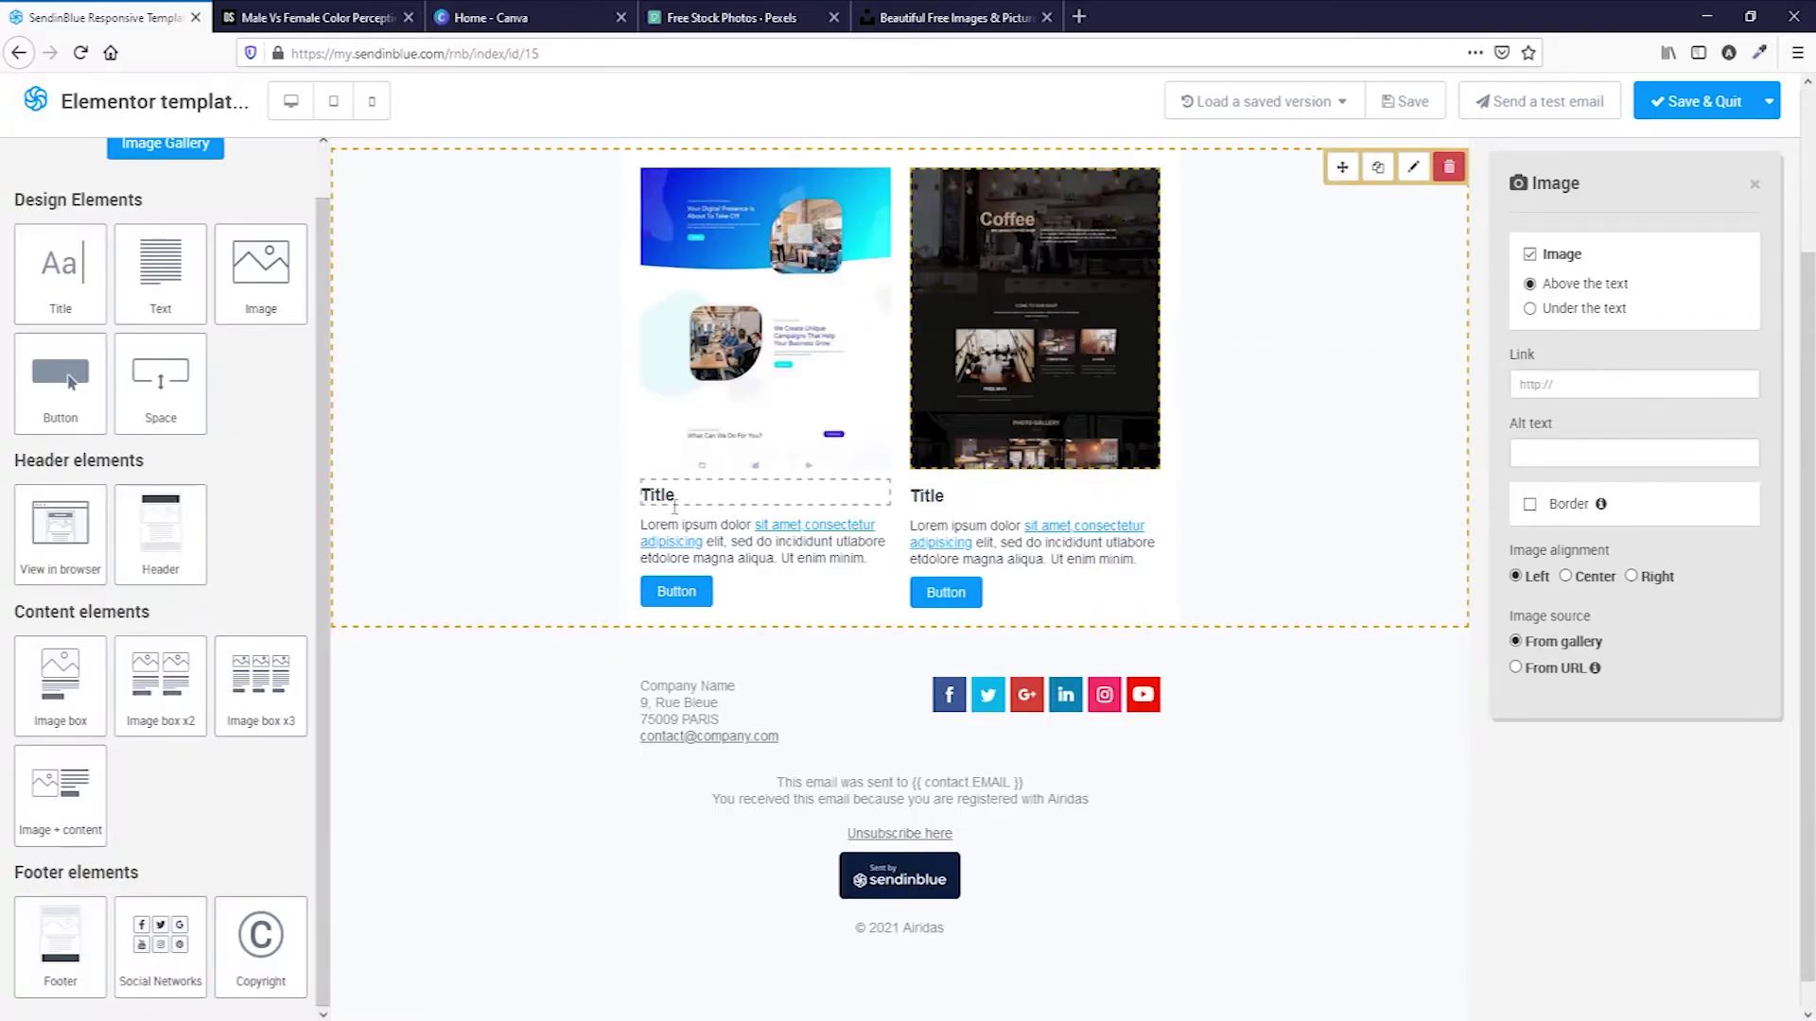
{"action": "left_click", "coordinate": [676, 500]}
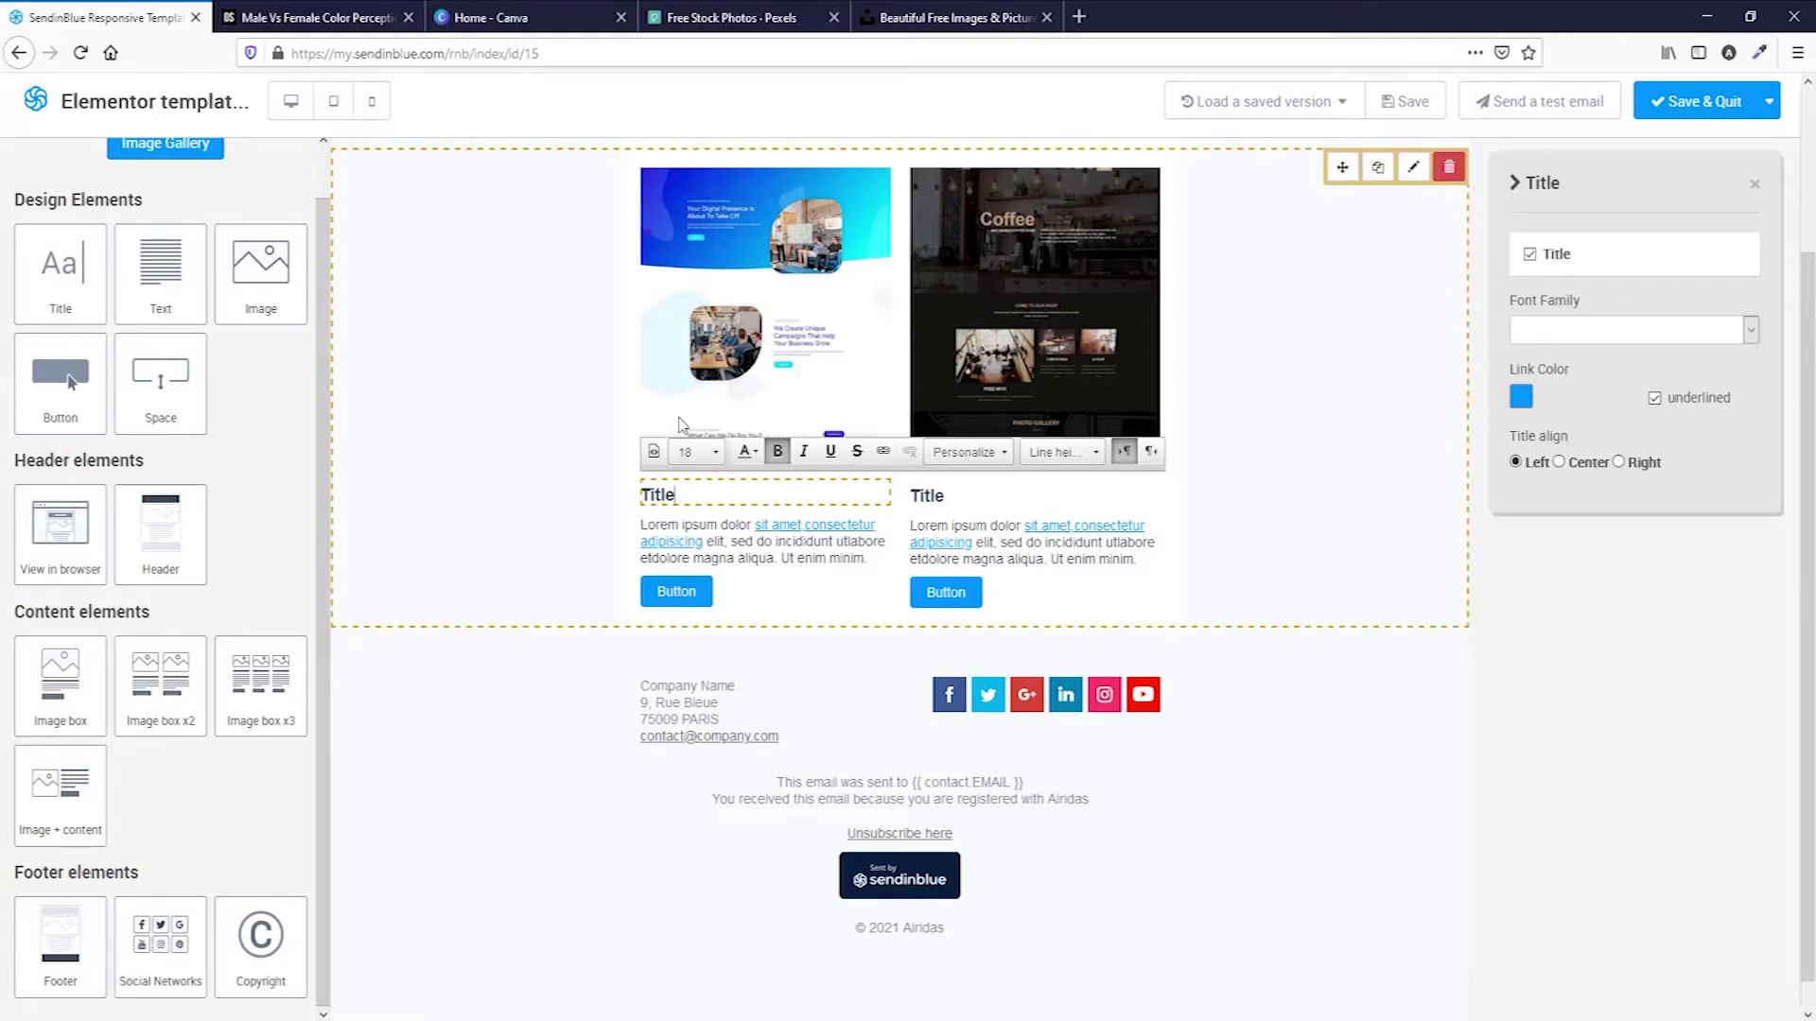
{"action": "left_click", "coordinate": [1530, 254]}
{"action": "left_click_drag", "start_coordinate": [874, 531], "coordinate": [602, 478]}
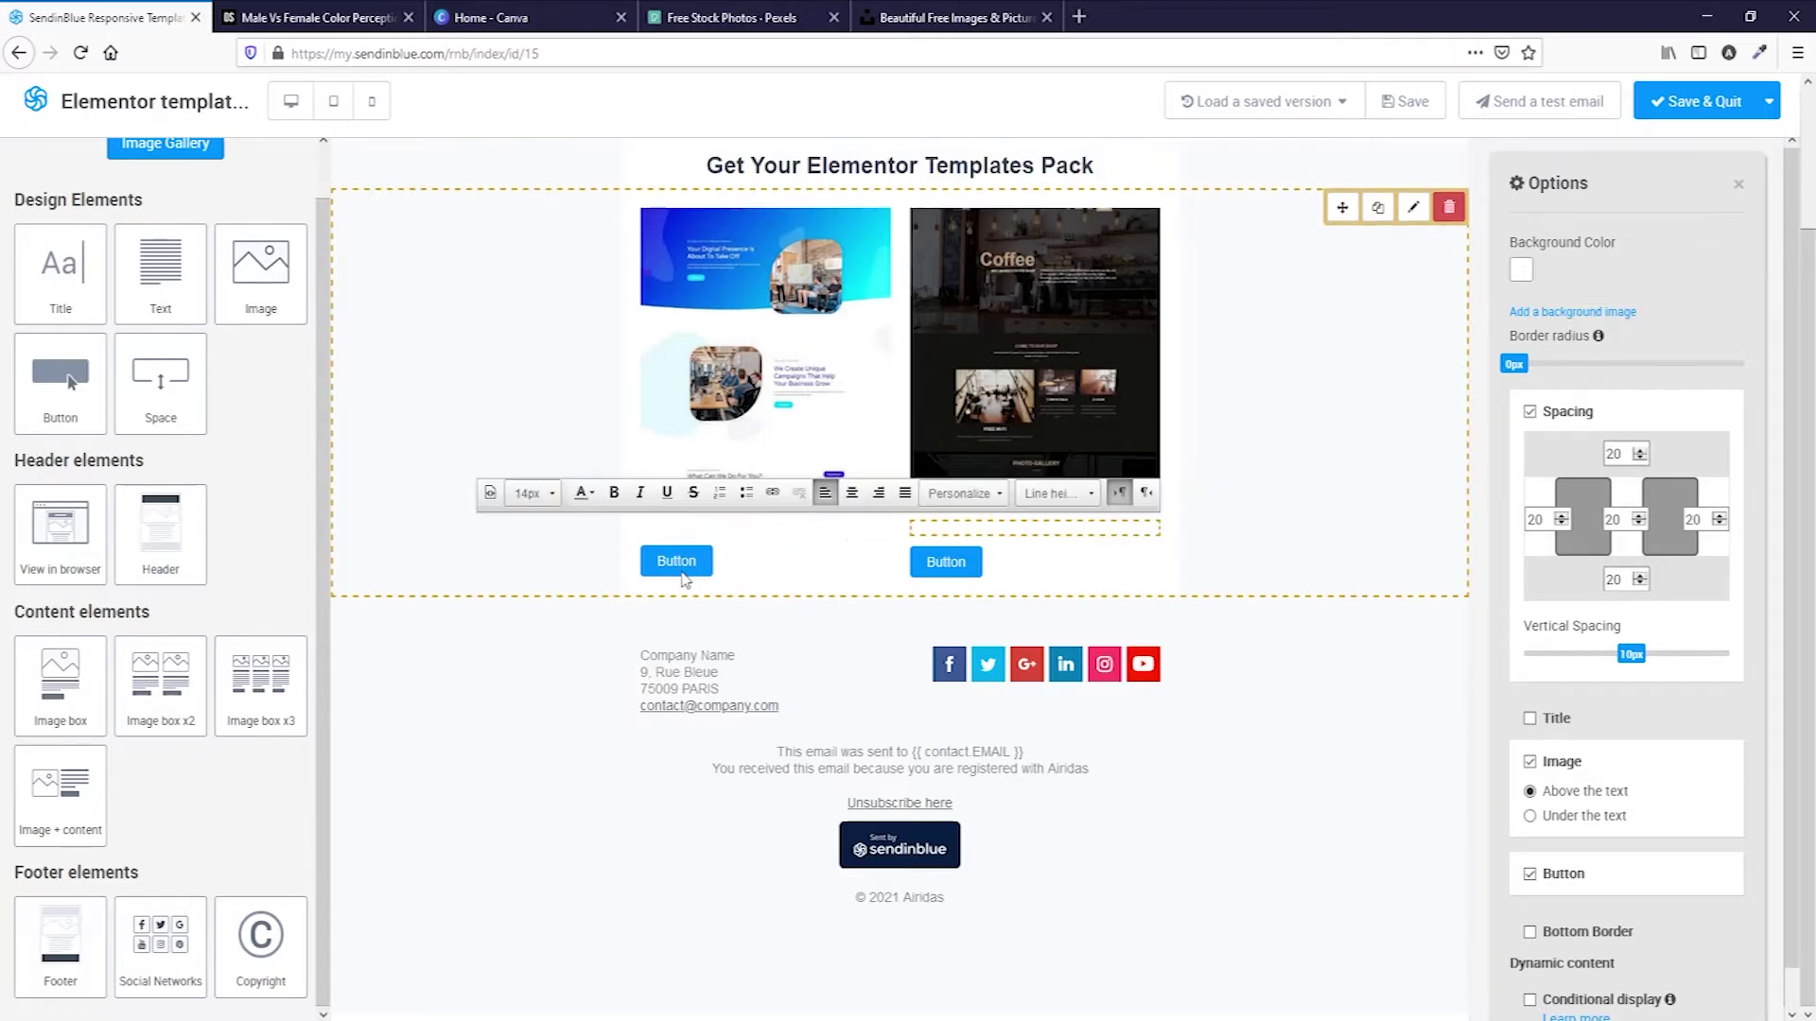
Remove the buttons from both image columns.
{"action": "left_click", "coordinate": [683, 559]}
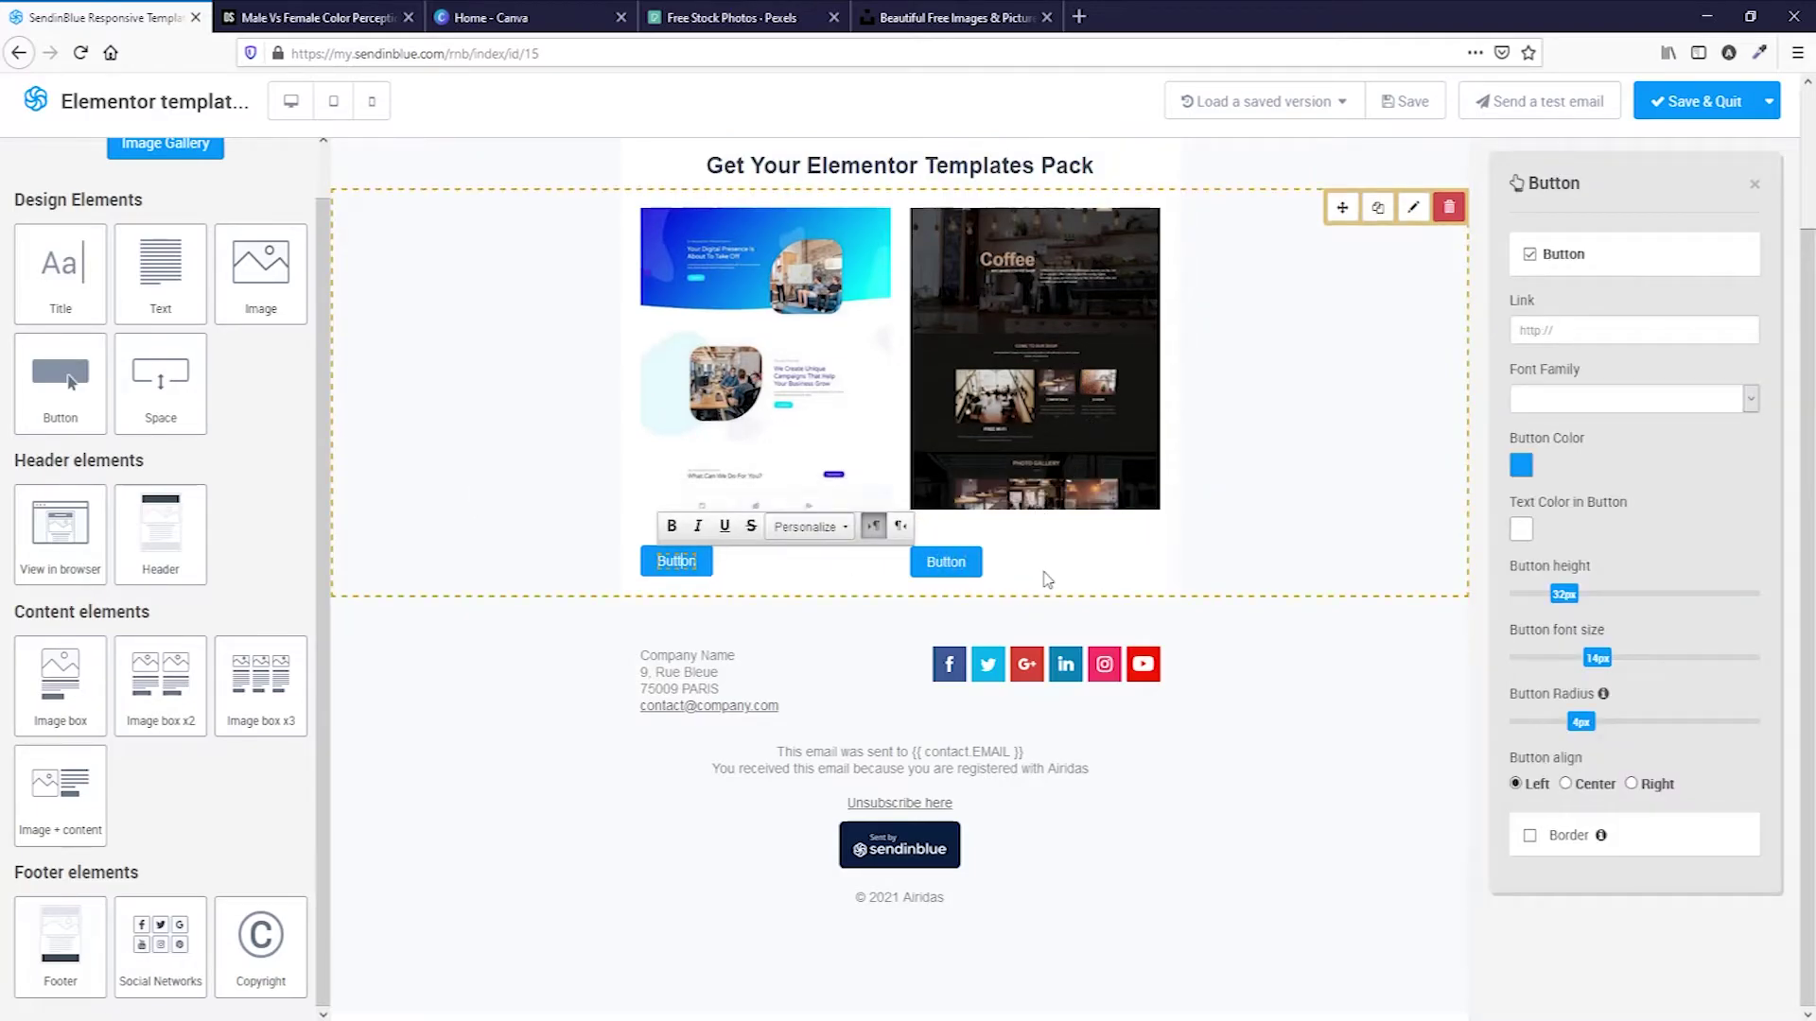
{"action": "scroll", "coordinate": [1053, 386], "scroll_direction": "up", "scroll_amount": 1}
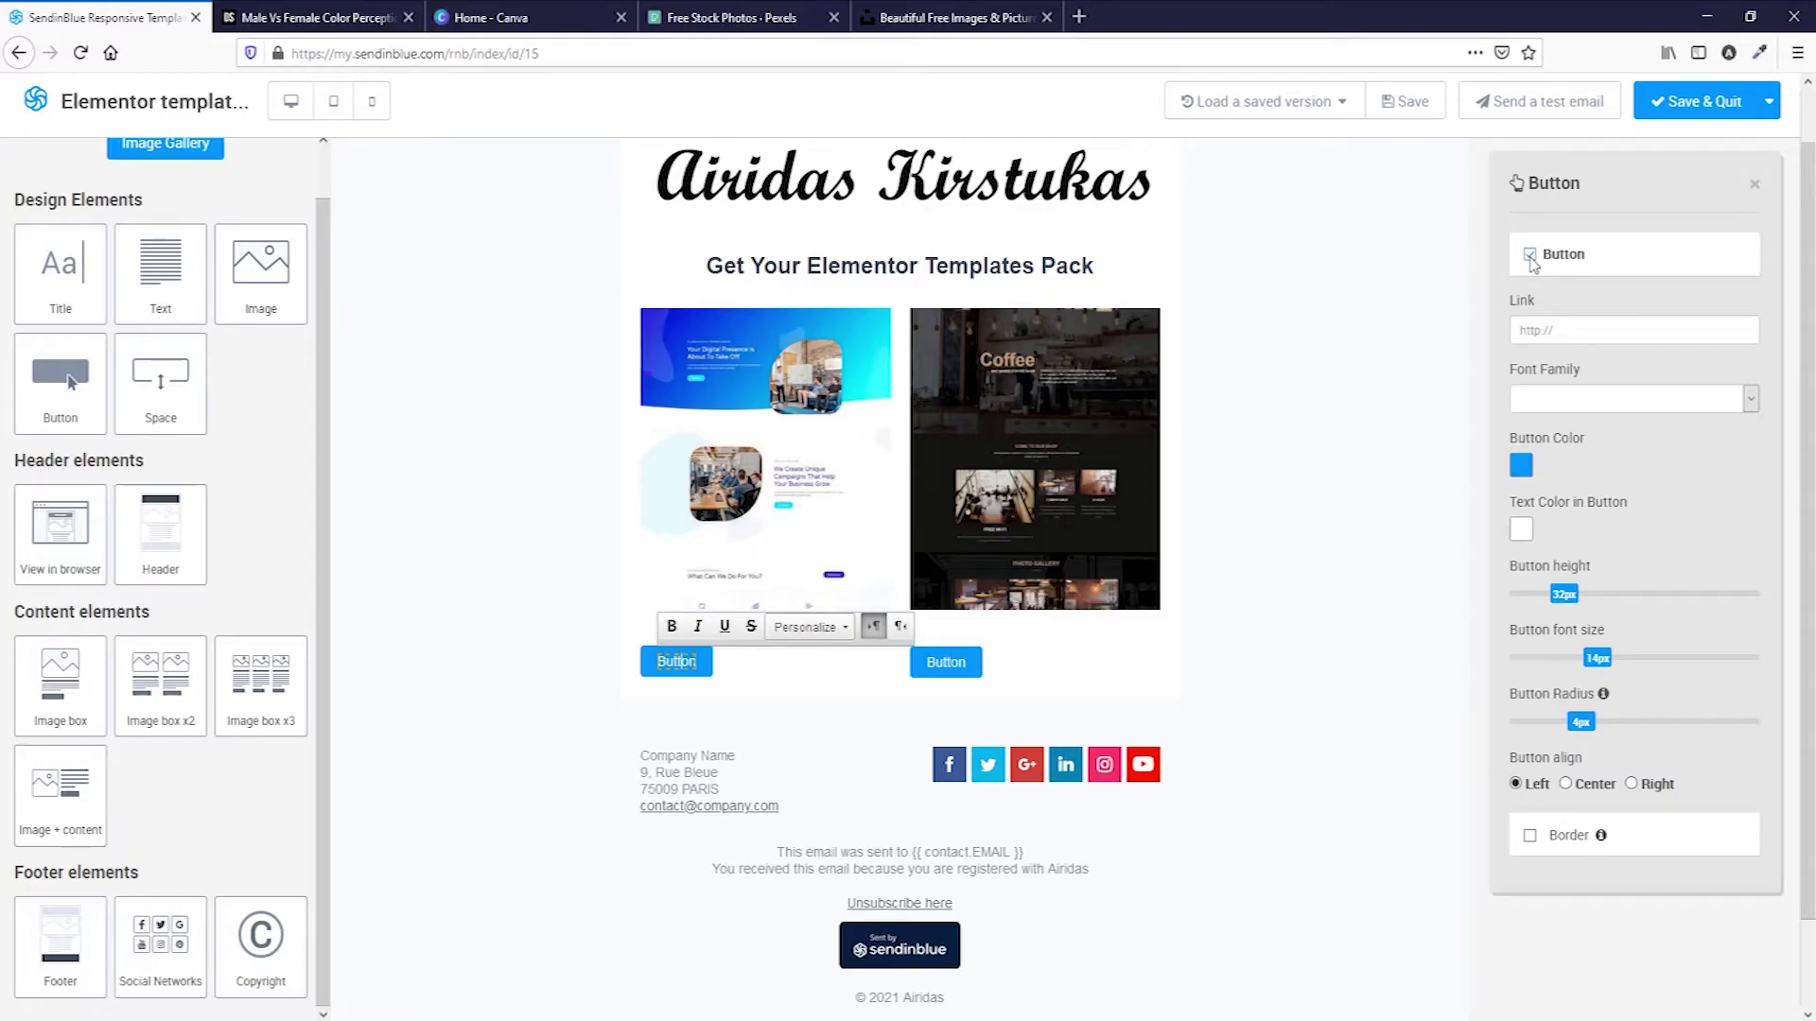
{"action": "left_click", "coordinate": [1532, 263]}
Add a standalone 'Download Now' button below the two template images.
{"action": "left_click_drag", "start_coordinate": [47, 392], "coordinate": [690, 662]}
{"action": "left_click_drag", "start_coordinate": [922, 696], "coordinate": [856, 702]}
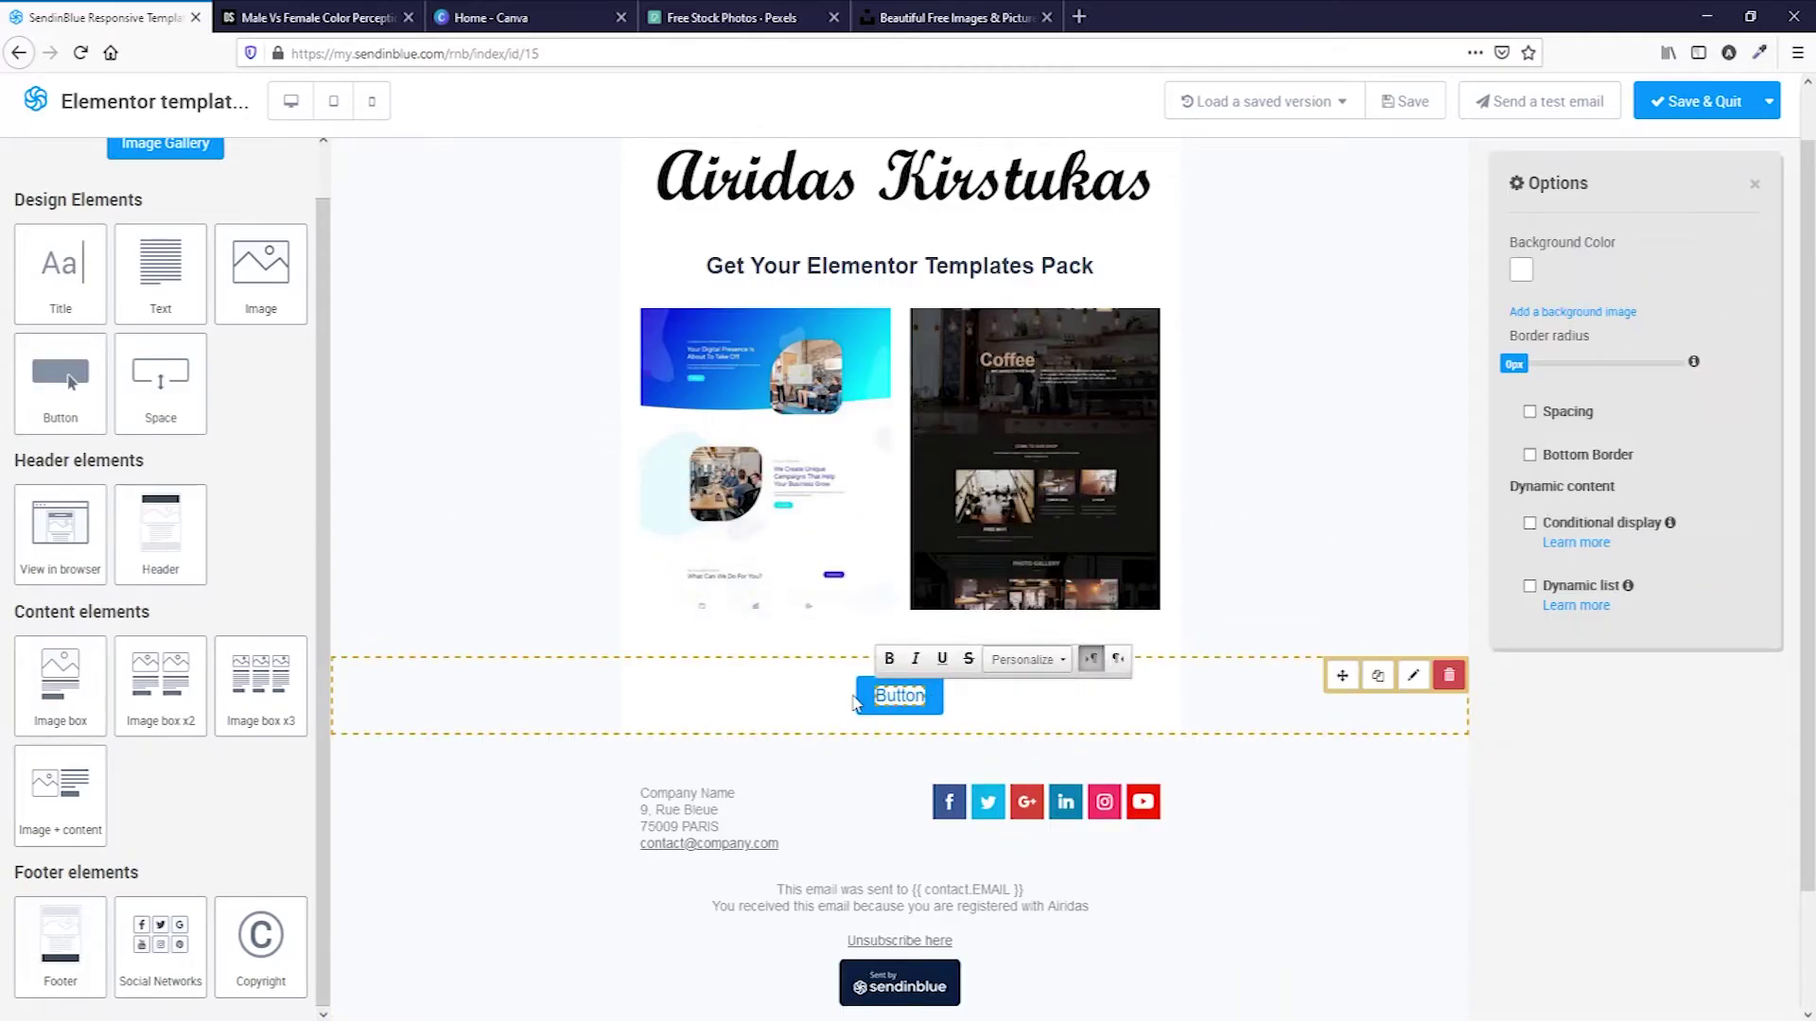
{"action": "type", "text": "D"}
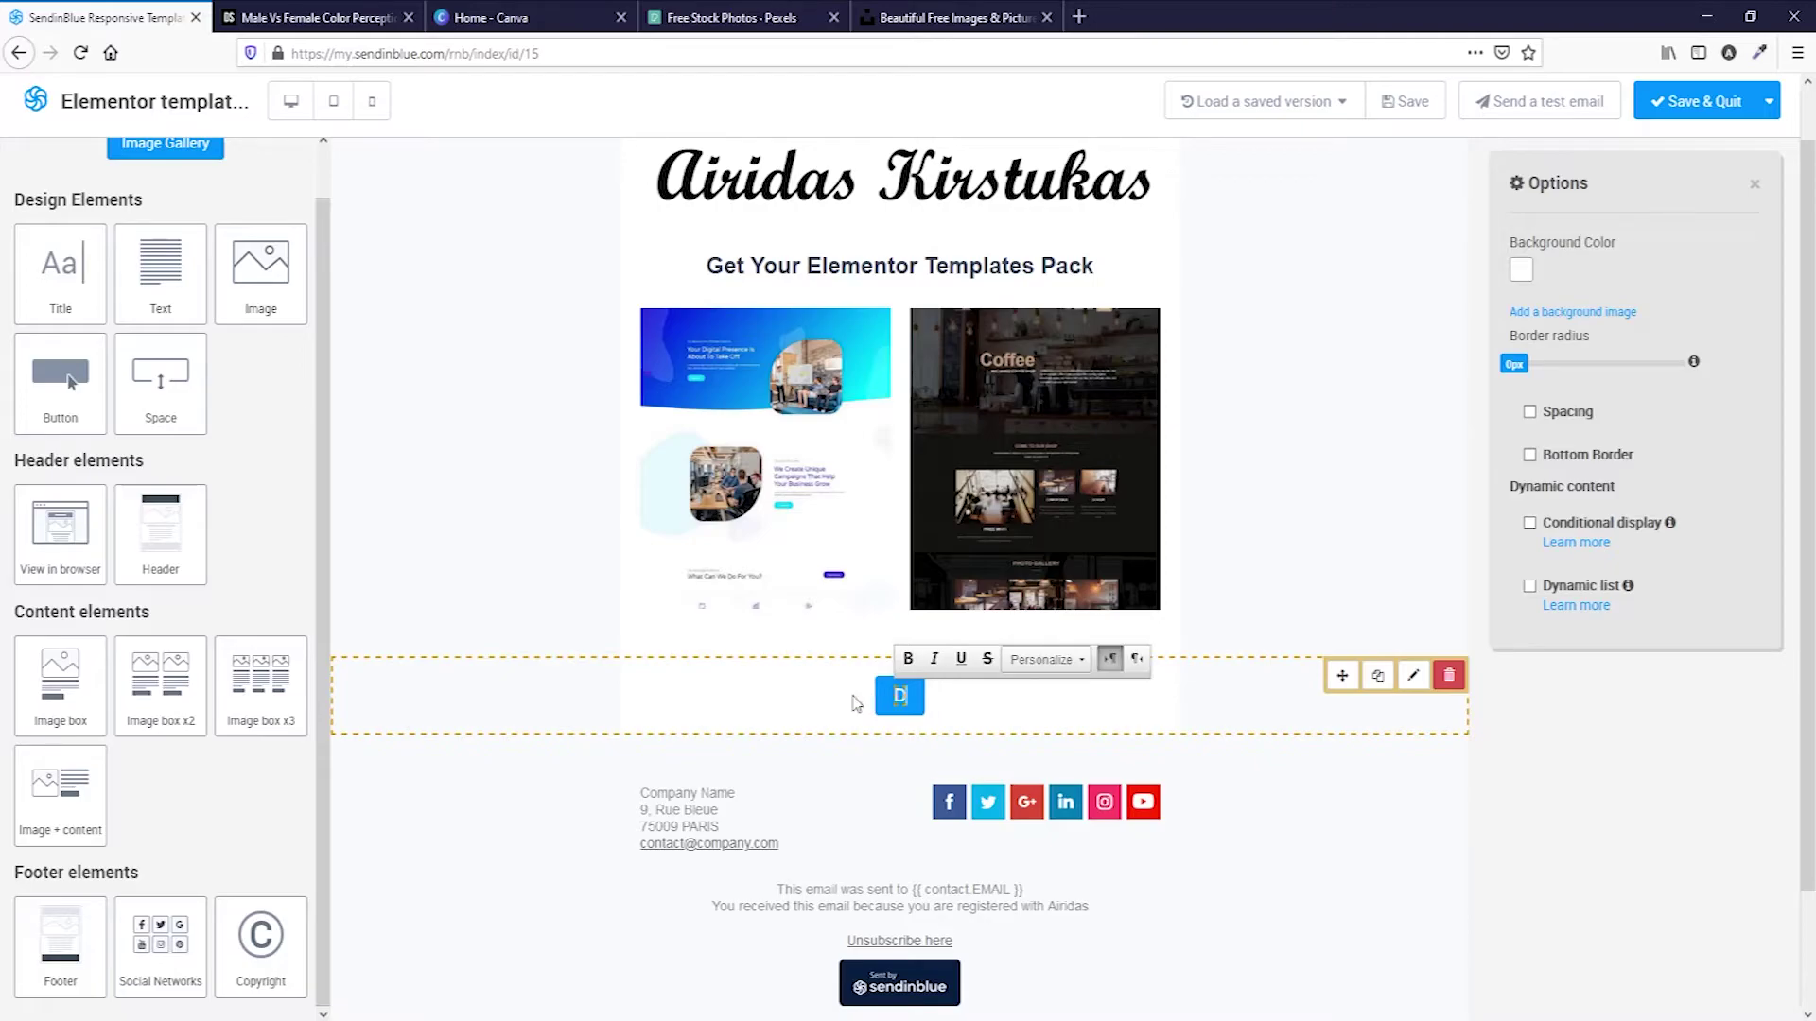
{"action": "type", "text": "ownload Now"}
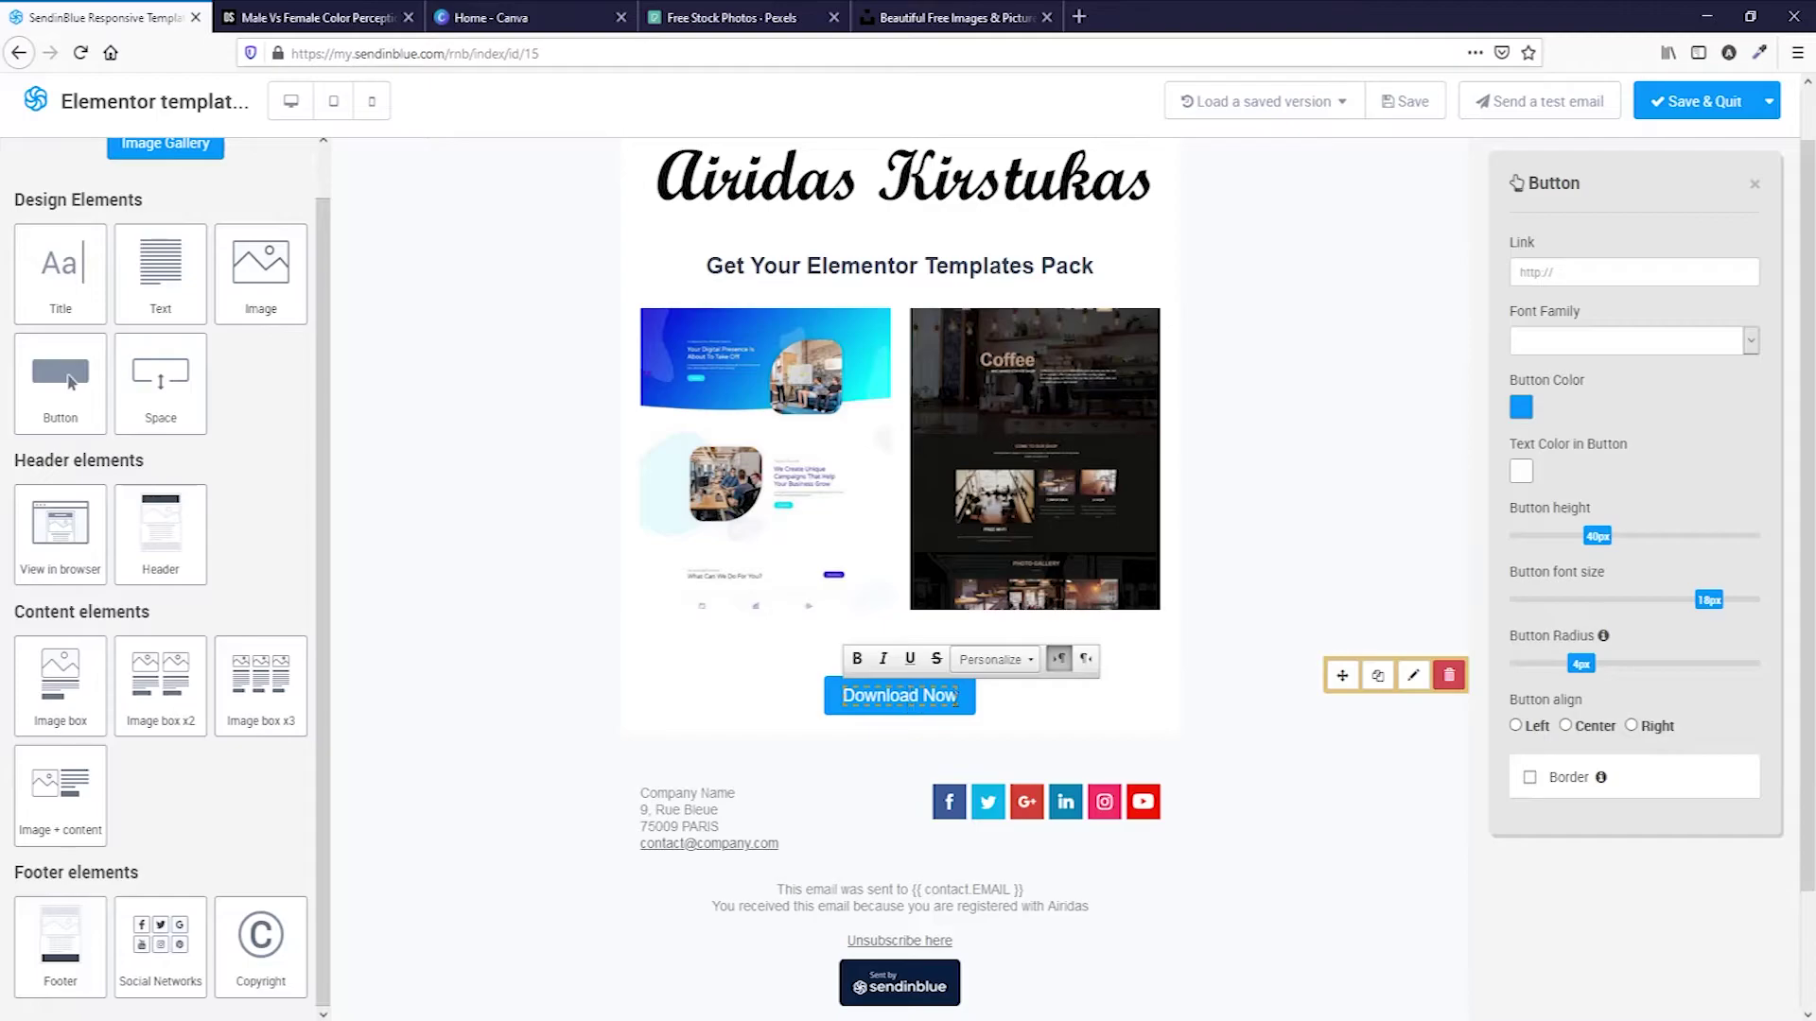
{"action": "left_click", "coordinate": [1572, 273]}
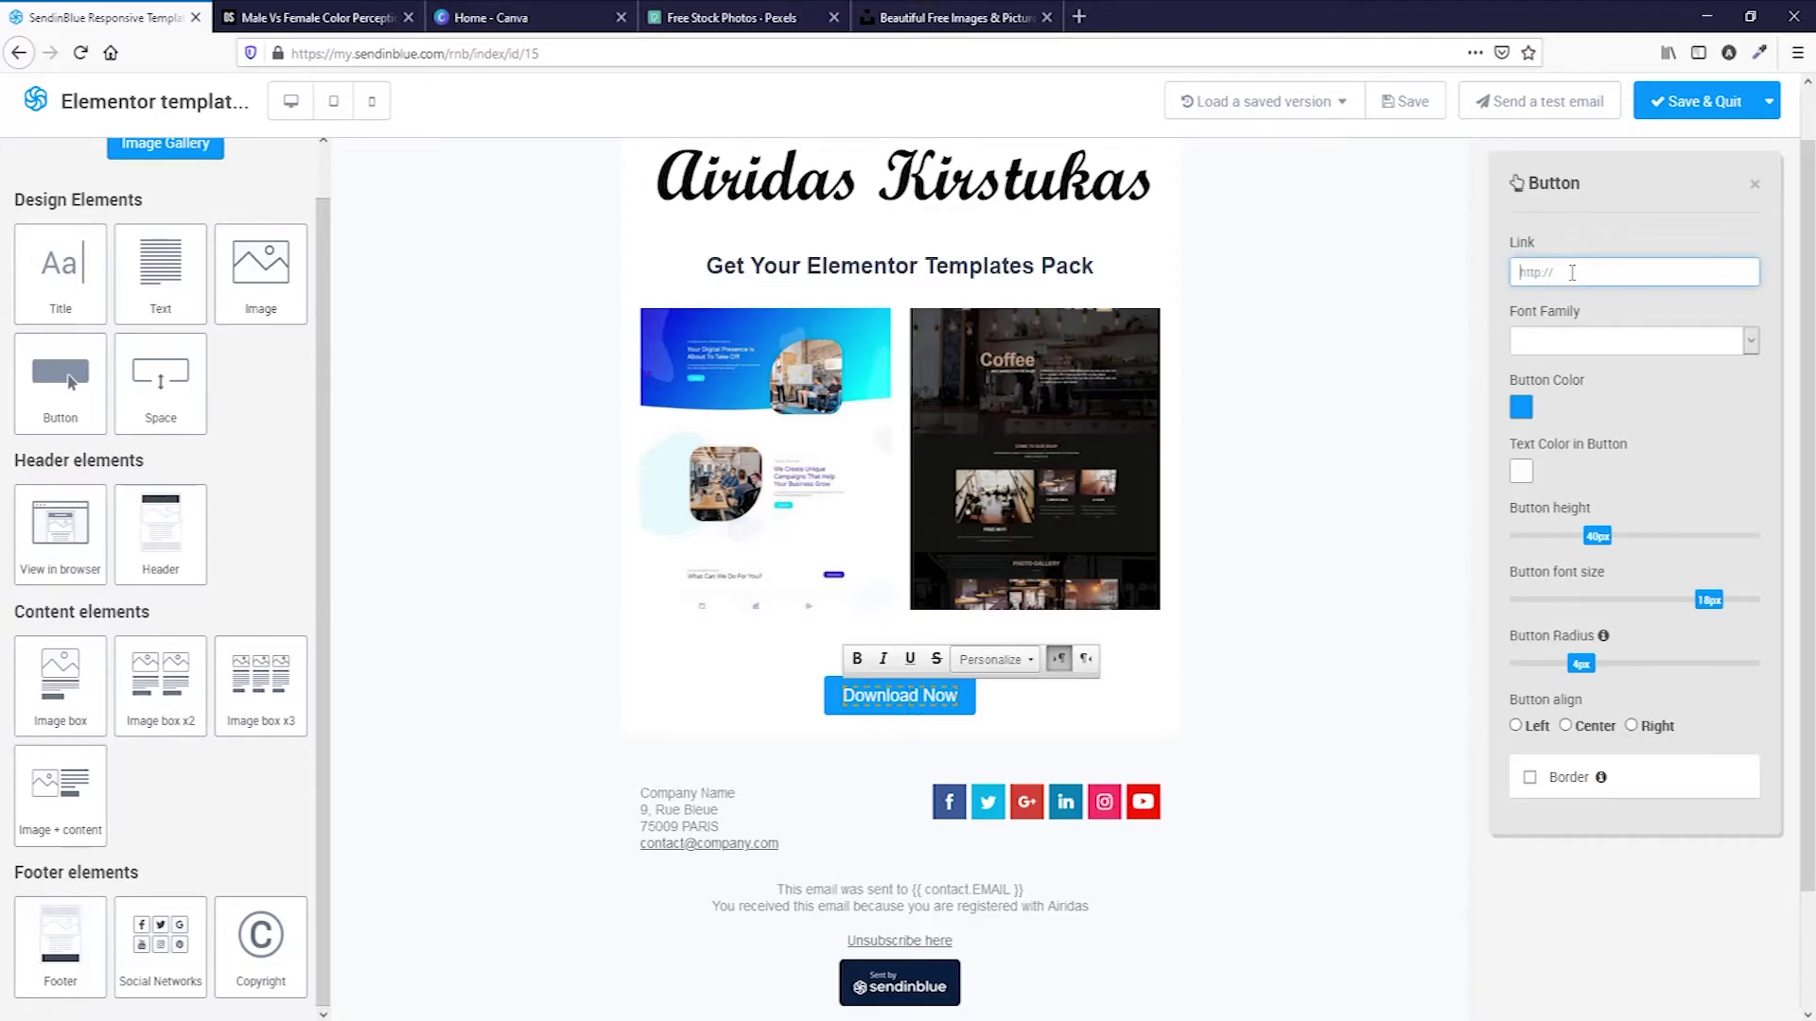
Remove the Google+ and LinkedIn icons from the footer's social icons.
{"action": "scroll", "coordinate": [856, 704], "scroll_direction": "down", "scroll_amount": 2}
{"action": "left_click", "coordinate": [808, 681]}
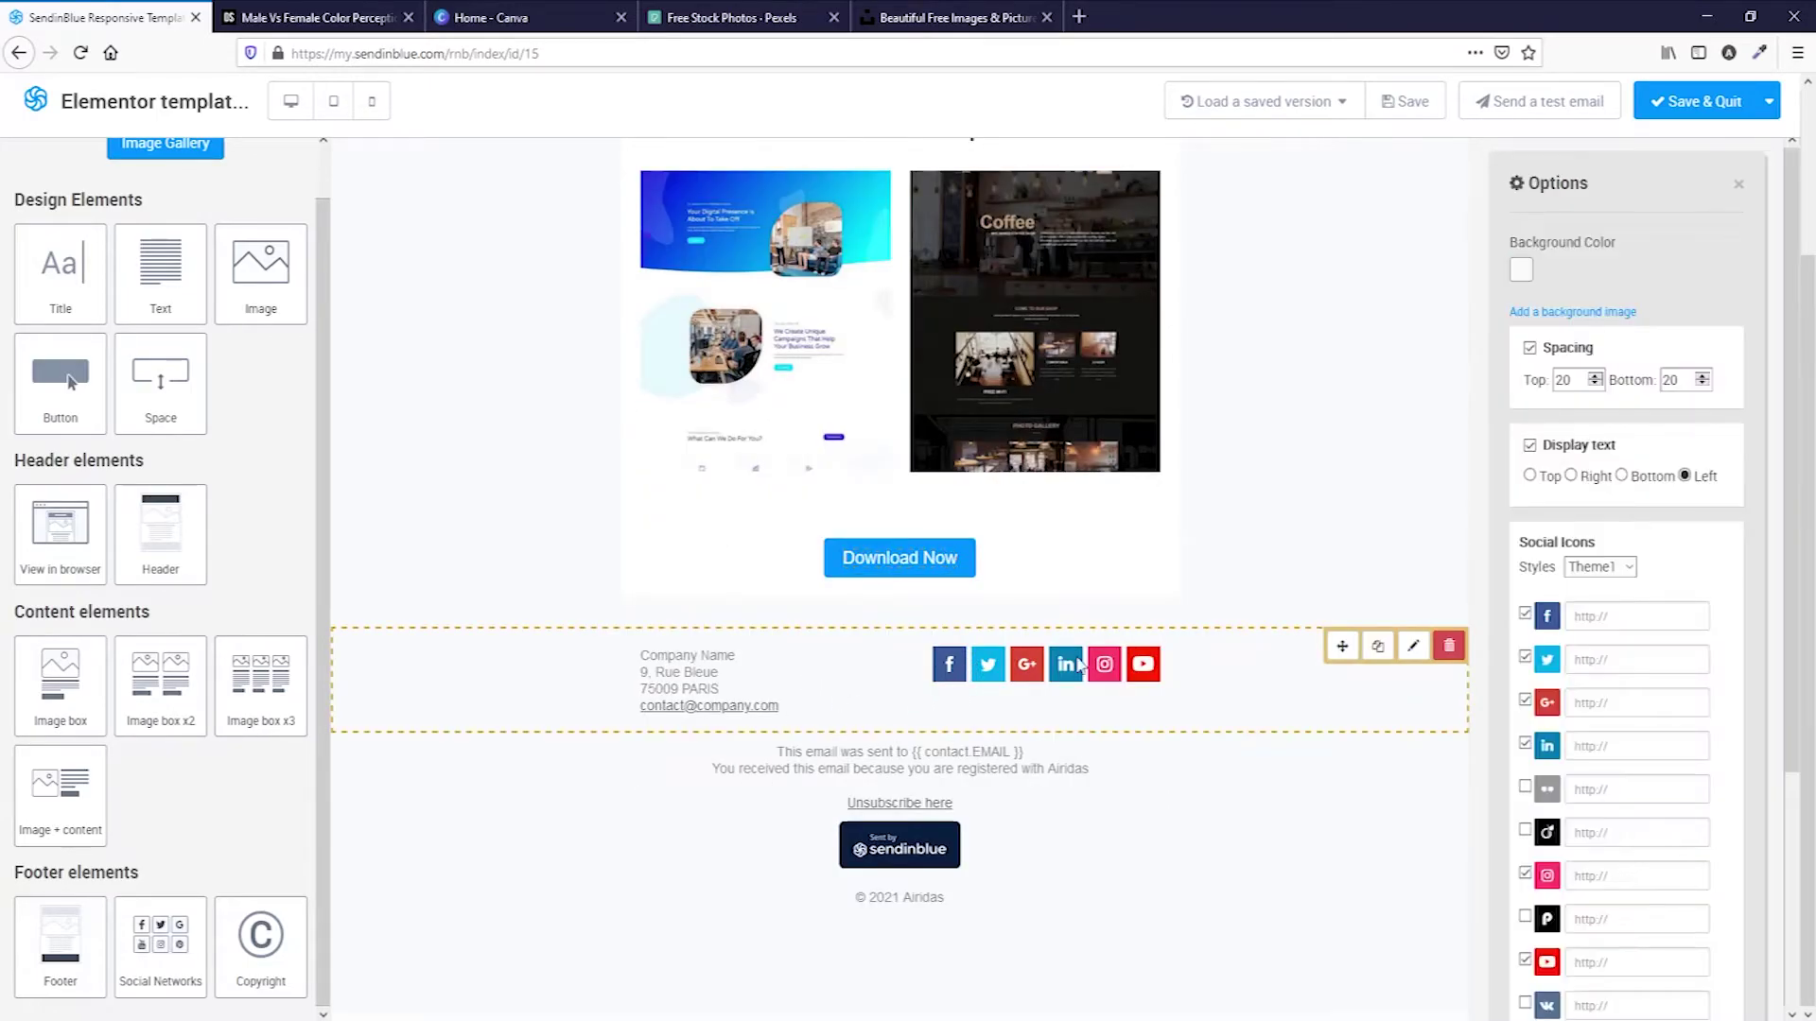
{"action": "scroll", "coordinate": [1645, 648], "scroll_direction": "down", "scroll_amount": 4}
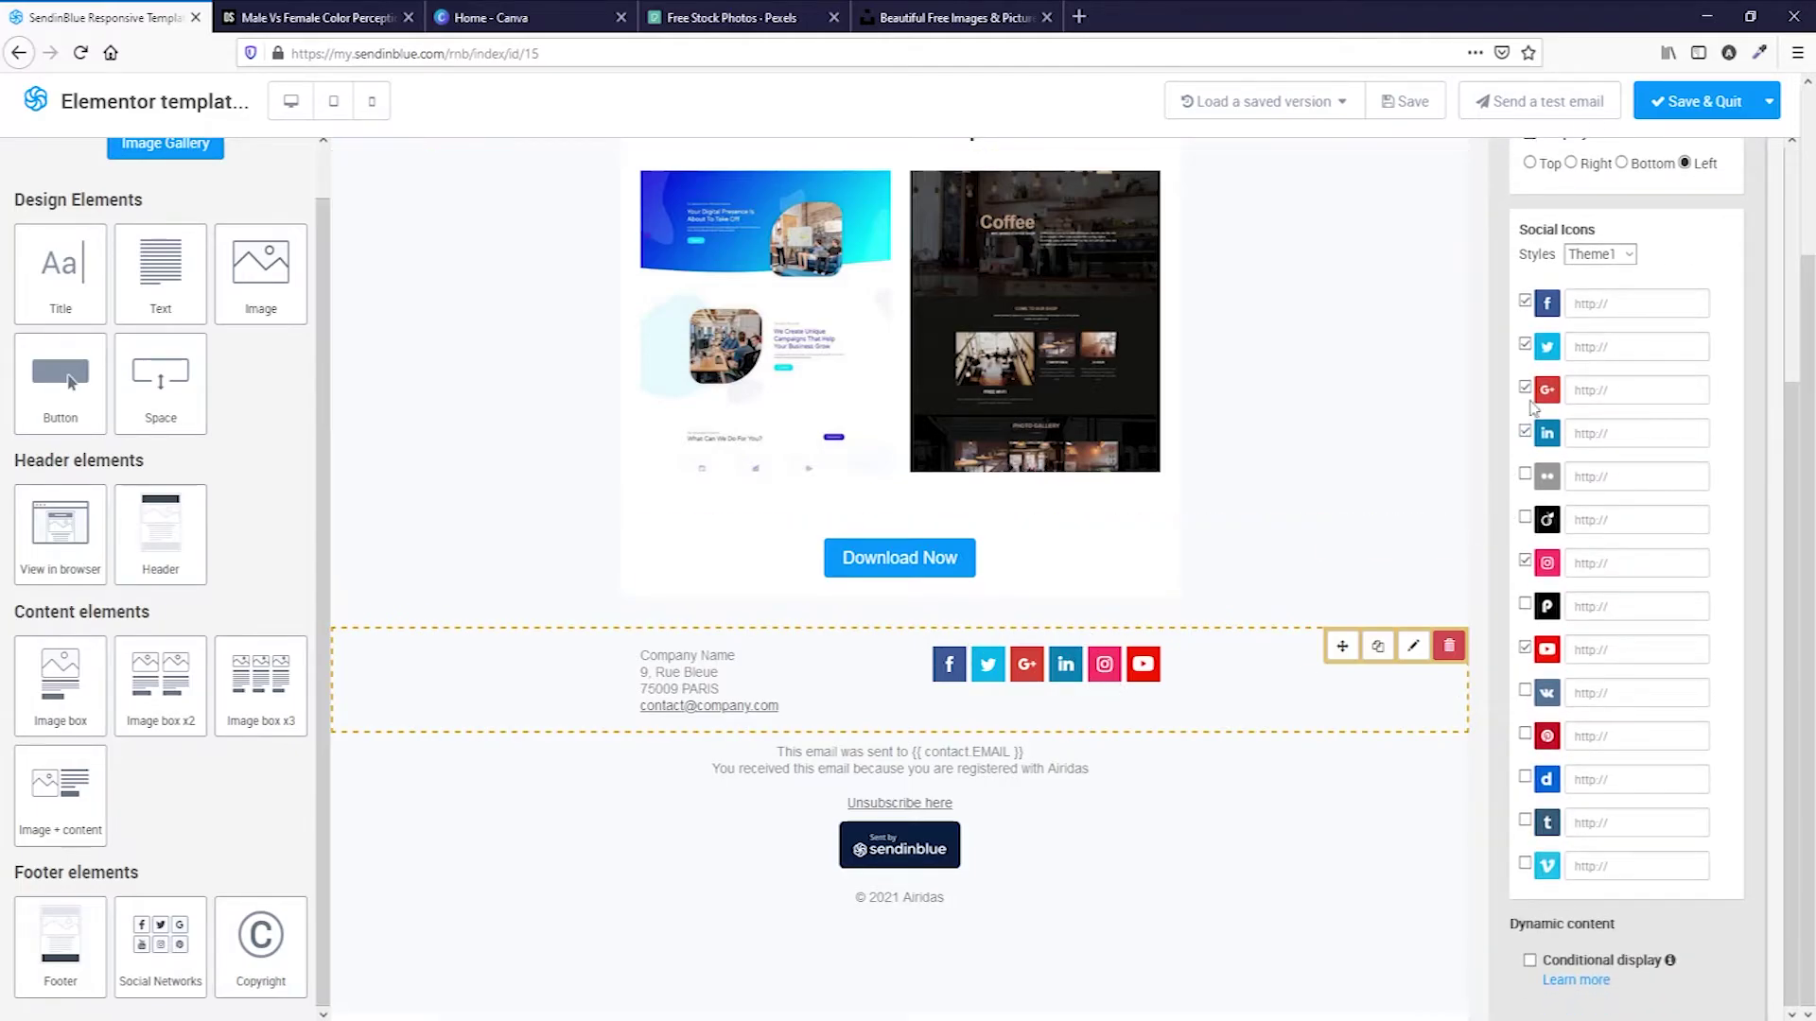
{"action": "left_click", "coordinate": [1524, 389]}
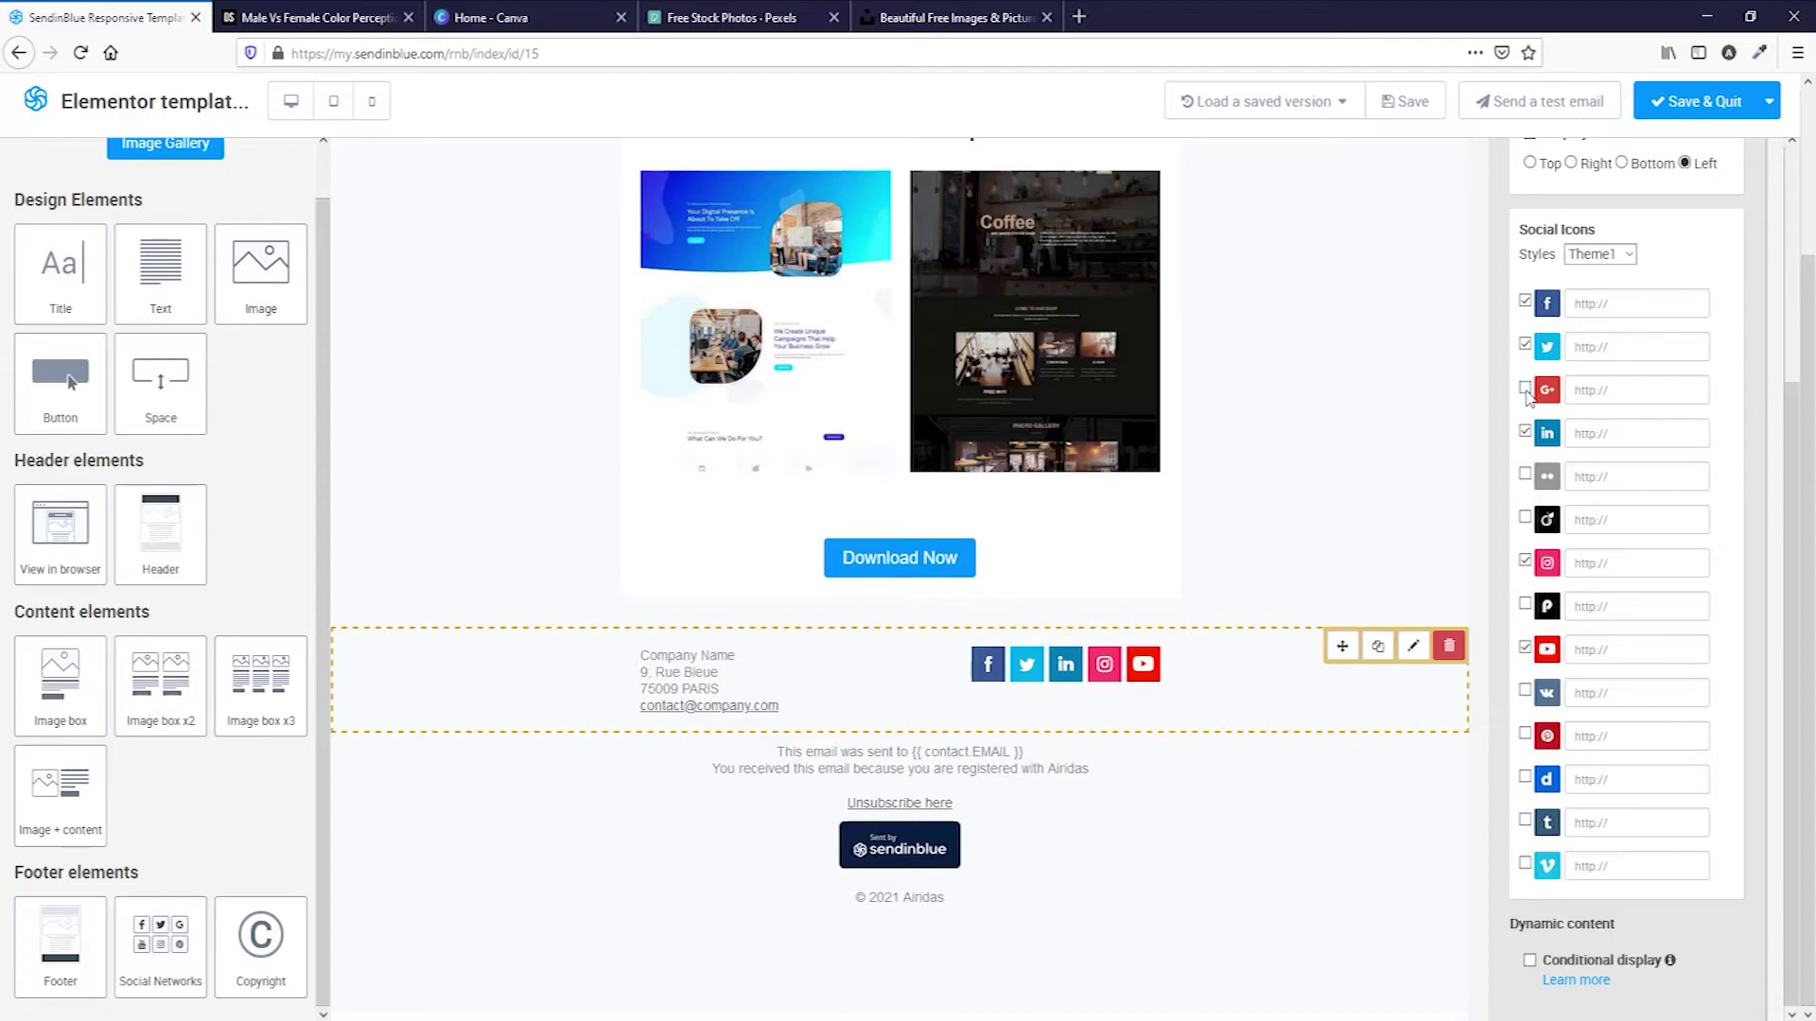
{"action": "left_click", "coordinate": [1524, 433]}
Open the footer address and notice texts, then select the two-image block.
{"action": "left_click", "coordinate": [683, 667]}
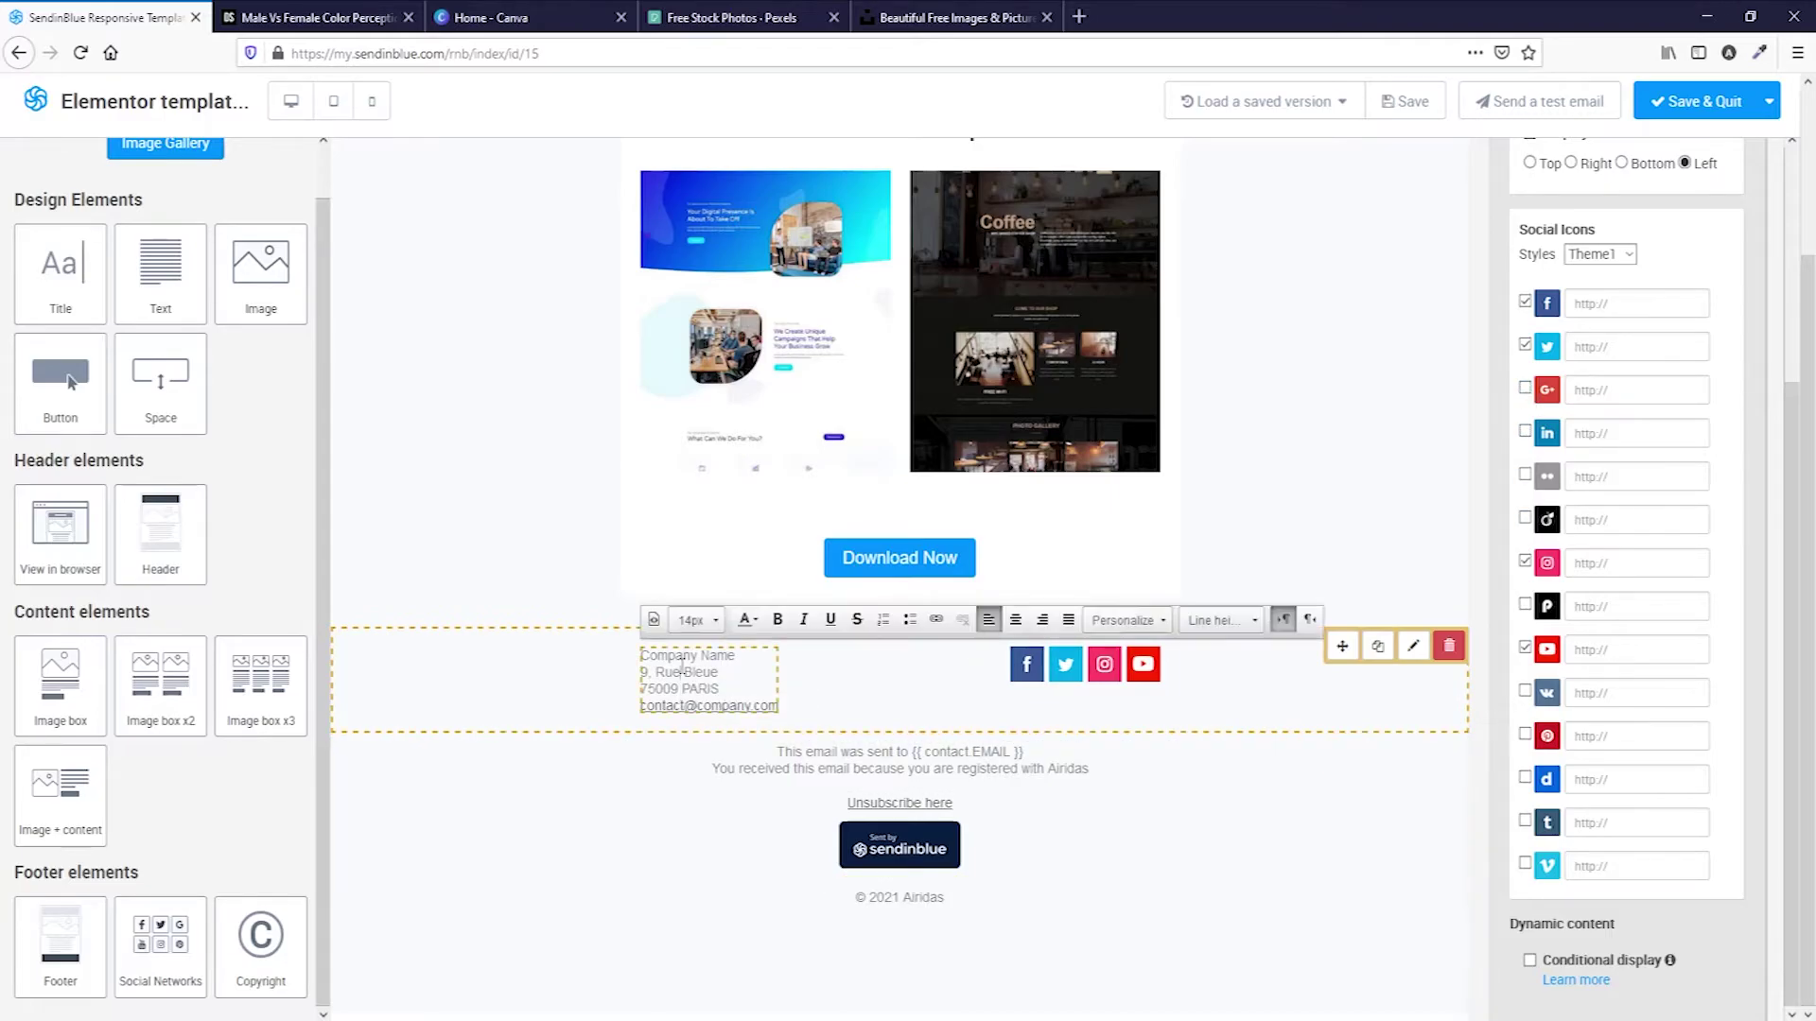
{"action": "left_click", "coordinate": [793, 769]}
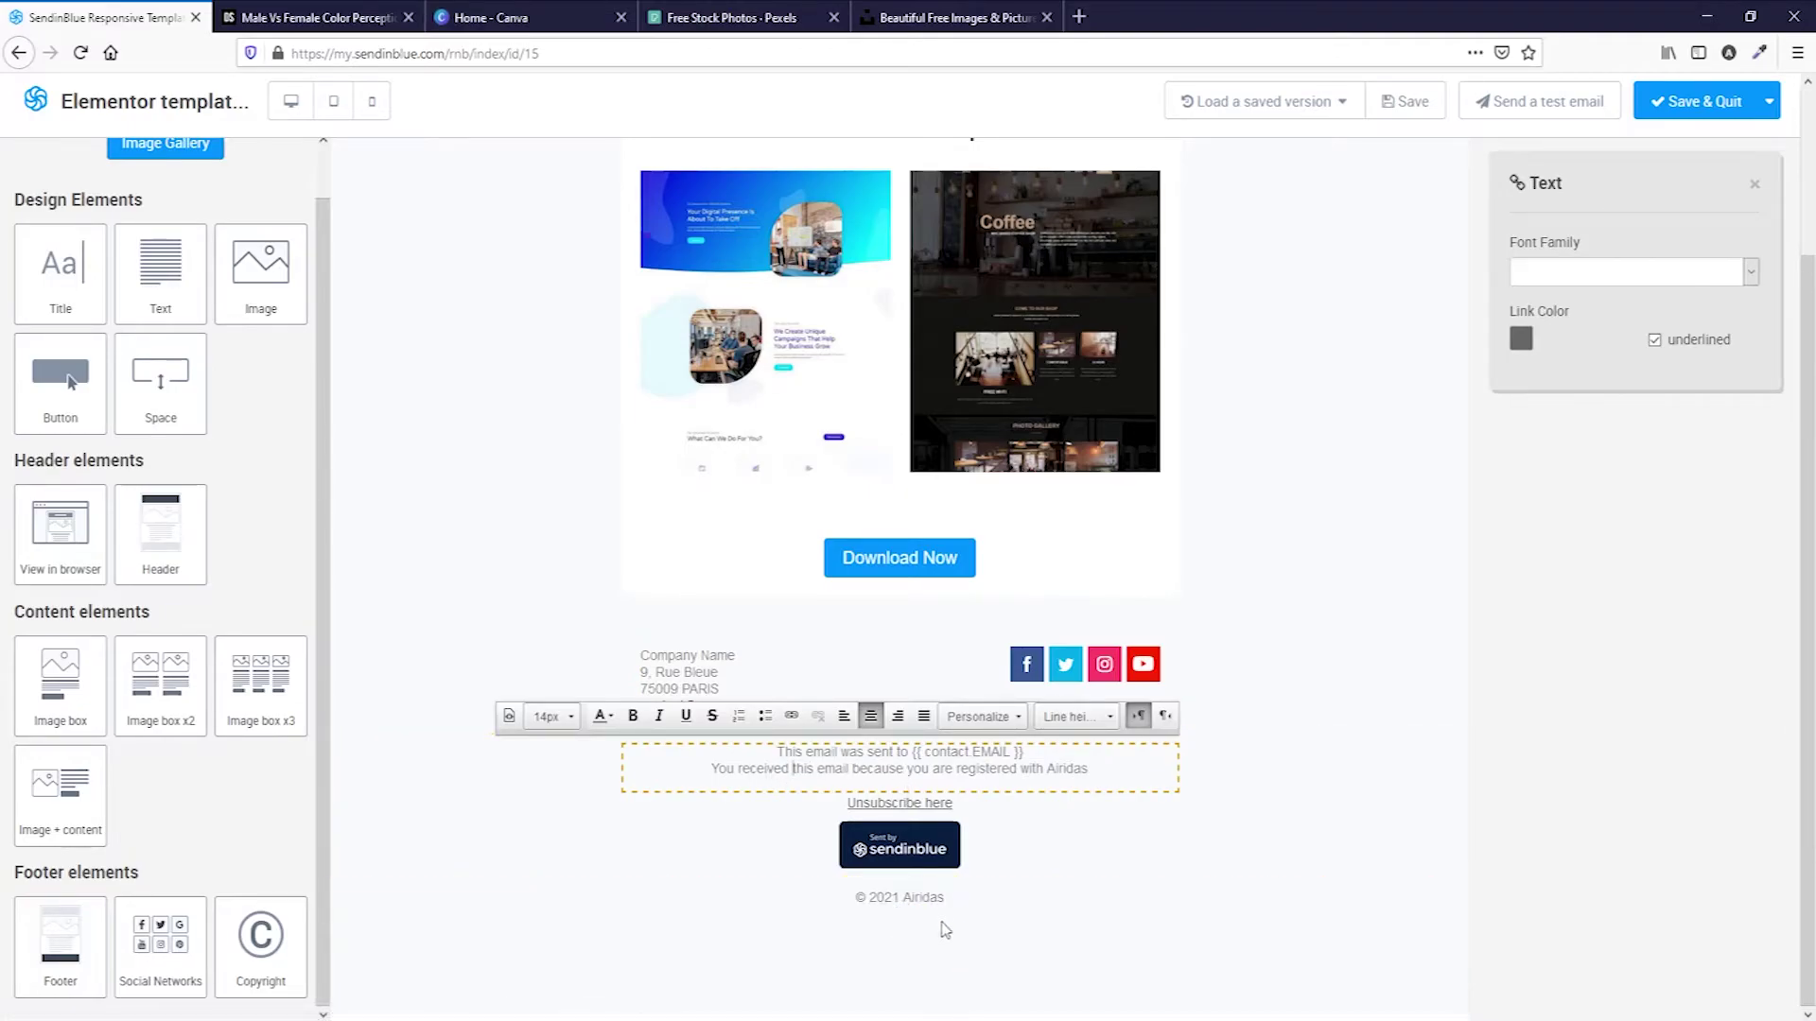
{"action": "scroll", "coordinate": [1021, 929], "scroll_direction": "up", "scroll_amount": 2}
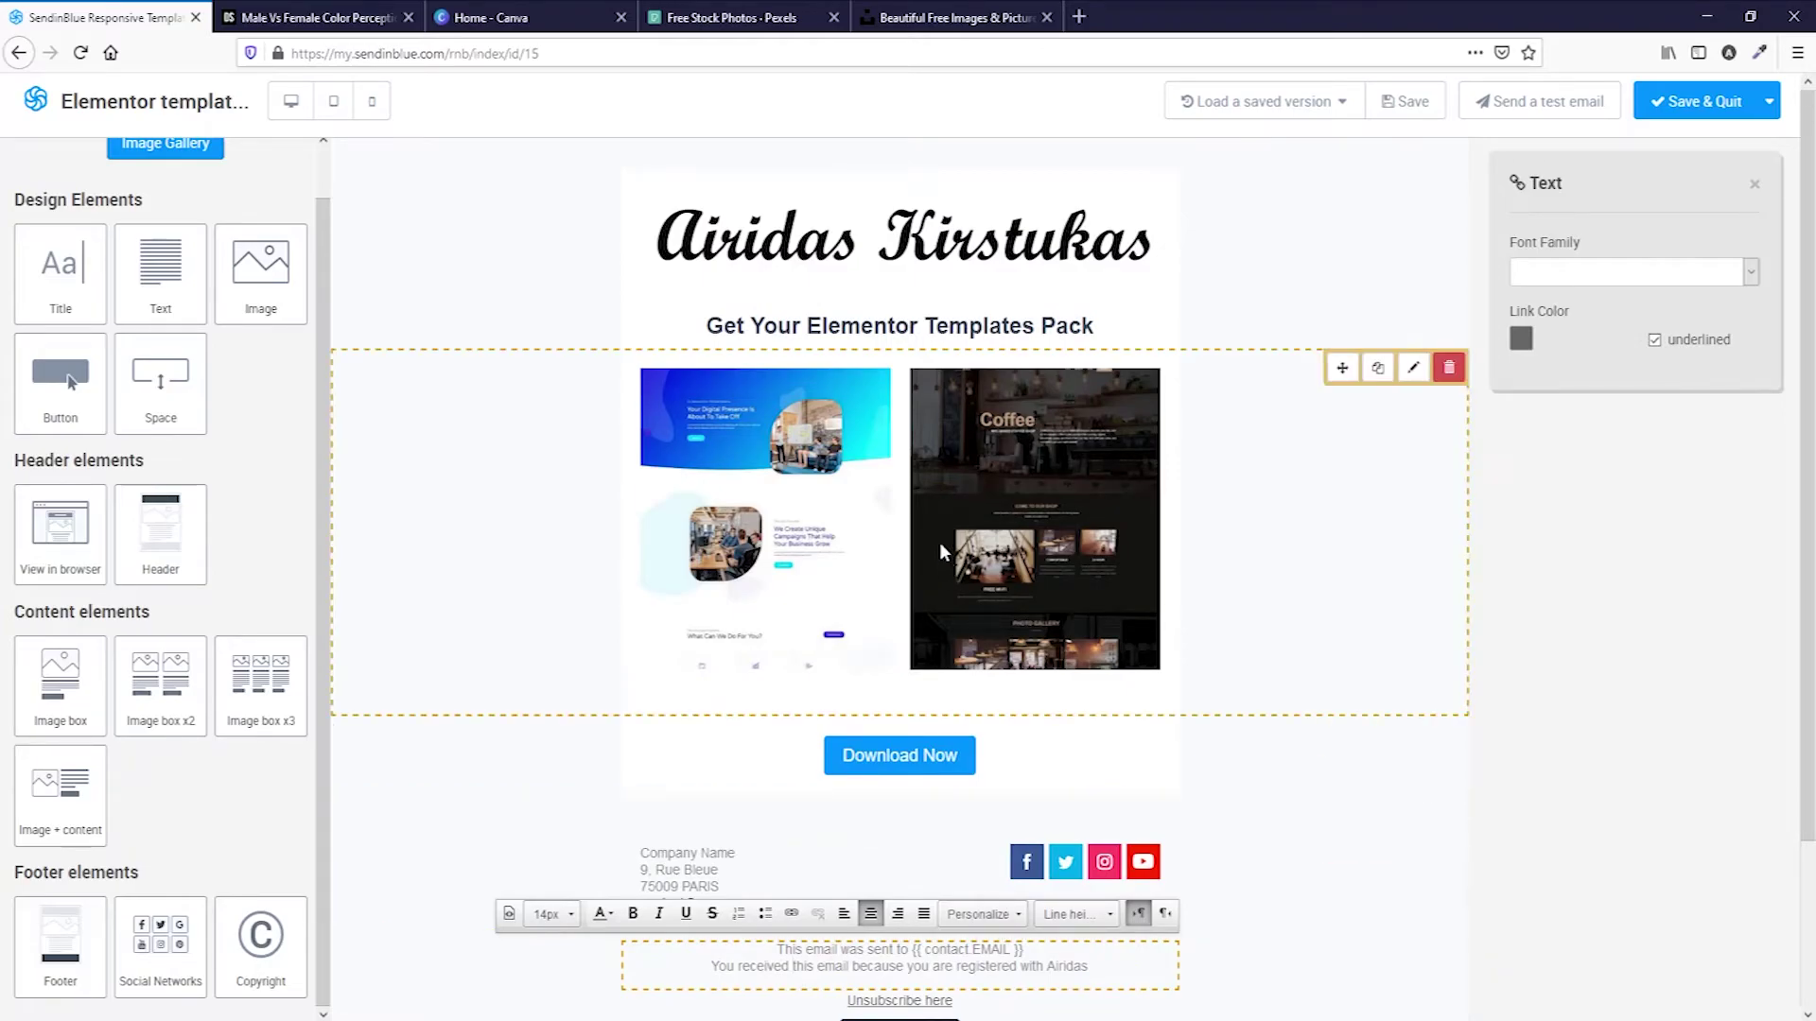
{"action": "scroll", "coordinate": [675, 484], "scroll_direction": "down", "scroll_amount": 2}
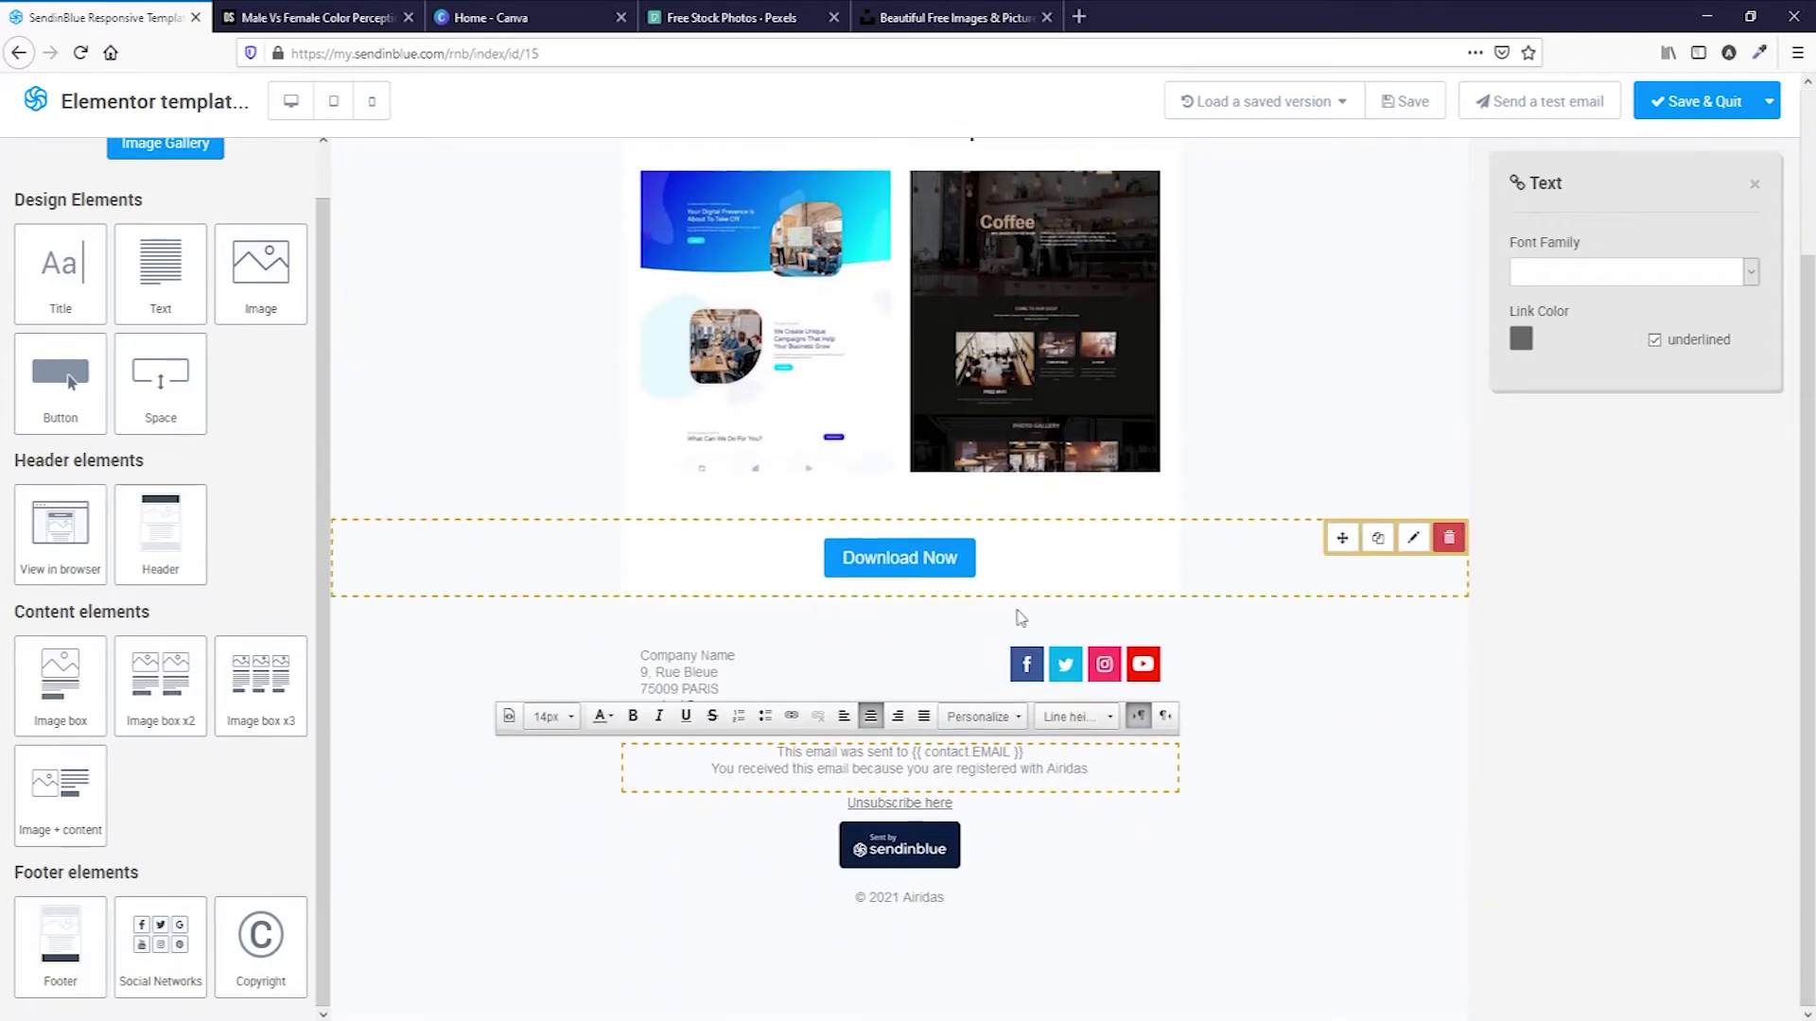
{"action": "left_click", "coordinate": [1354, 324]}
{"action": "scroll", "coordinate": [481, 266], "scroll_direction": "up", "scroll_amount": 2}
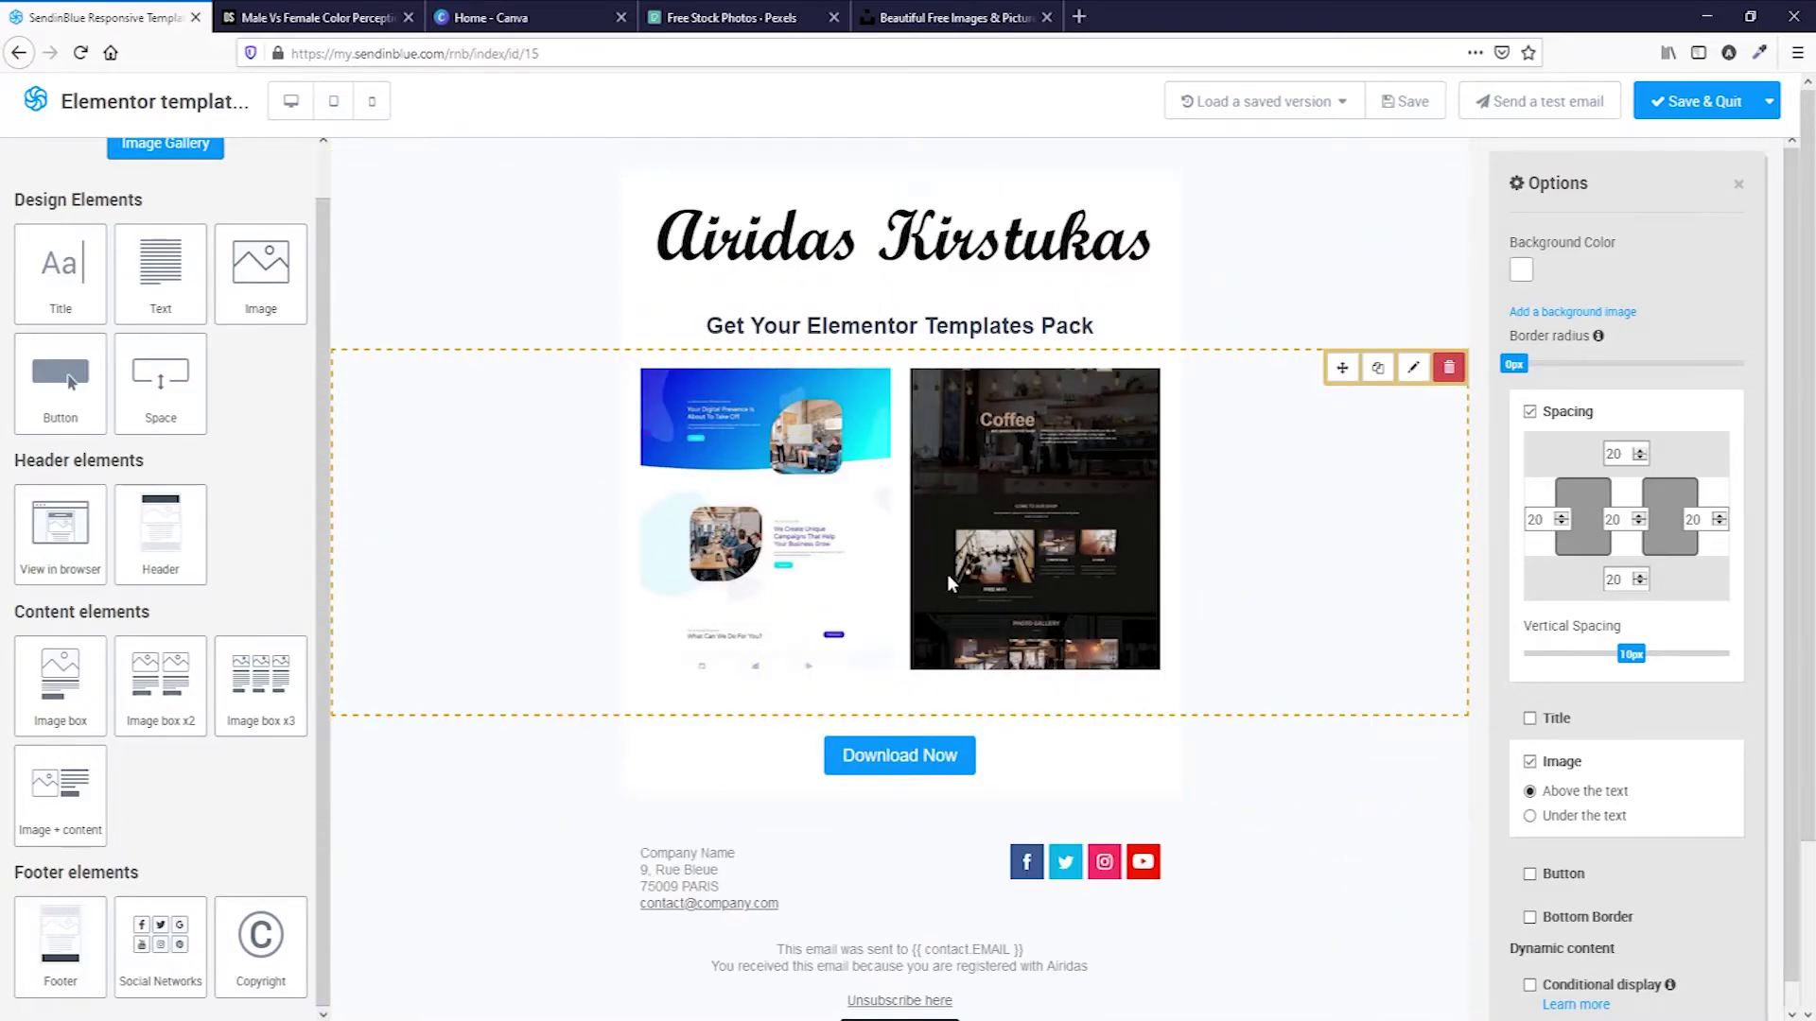
Scroll the male vs female colour article to the Favorite Color pie charts (57% of men chose blue).
{"action": "left_click", "coordinate": [284, 16]}
{"action": "scroll", "coordinate": [677, 527], "scroll_direction": "down", "scroll_amount": 4}
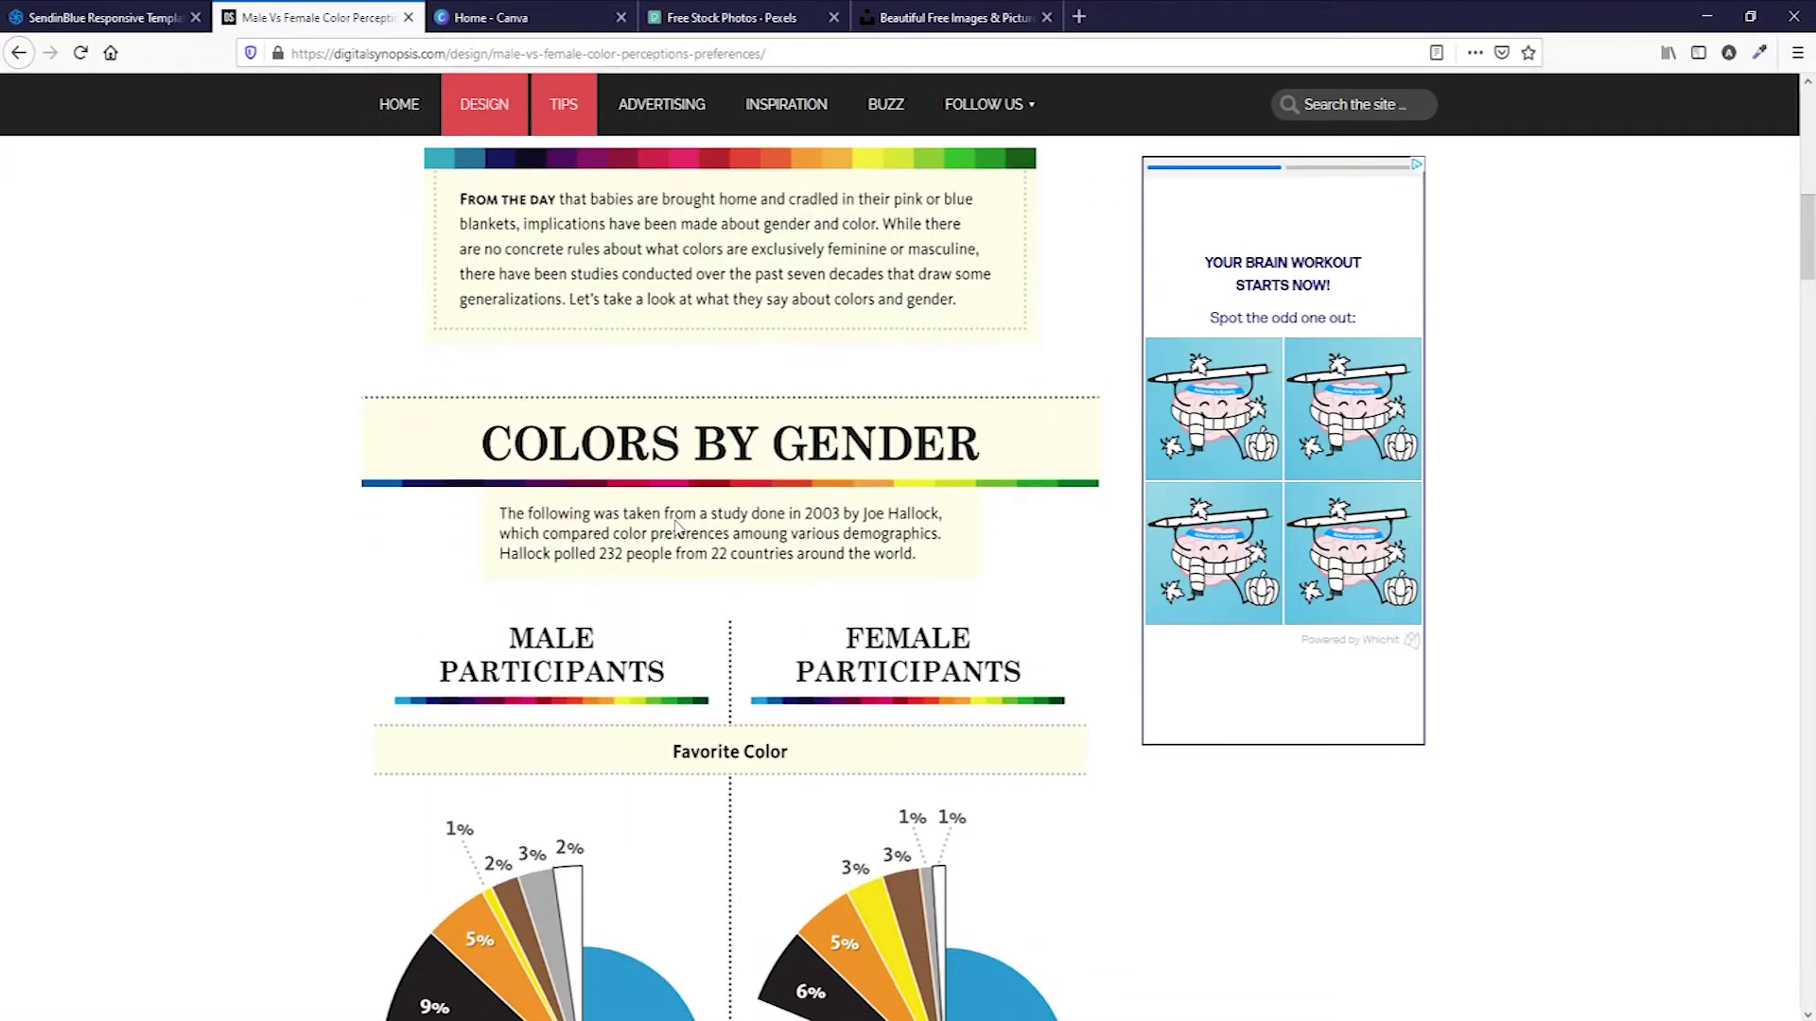
{"action": "scroll", "coordinate": [677, 527], "scroll_direction": "down", "scroll_amount": 6}
{"action": "scroll", "coordinate": [677, 527], "scroll_direction": "up", "scroll_amount": 4}
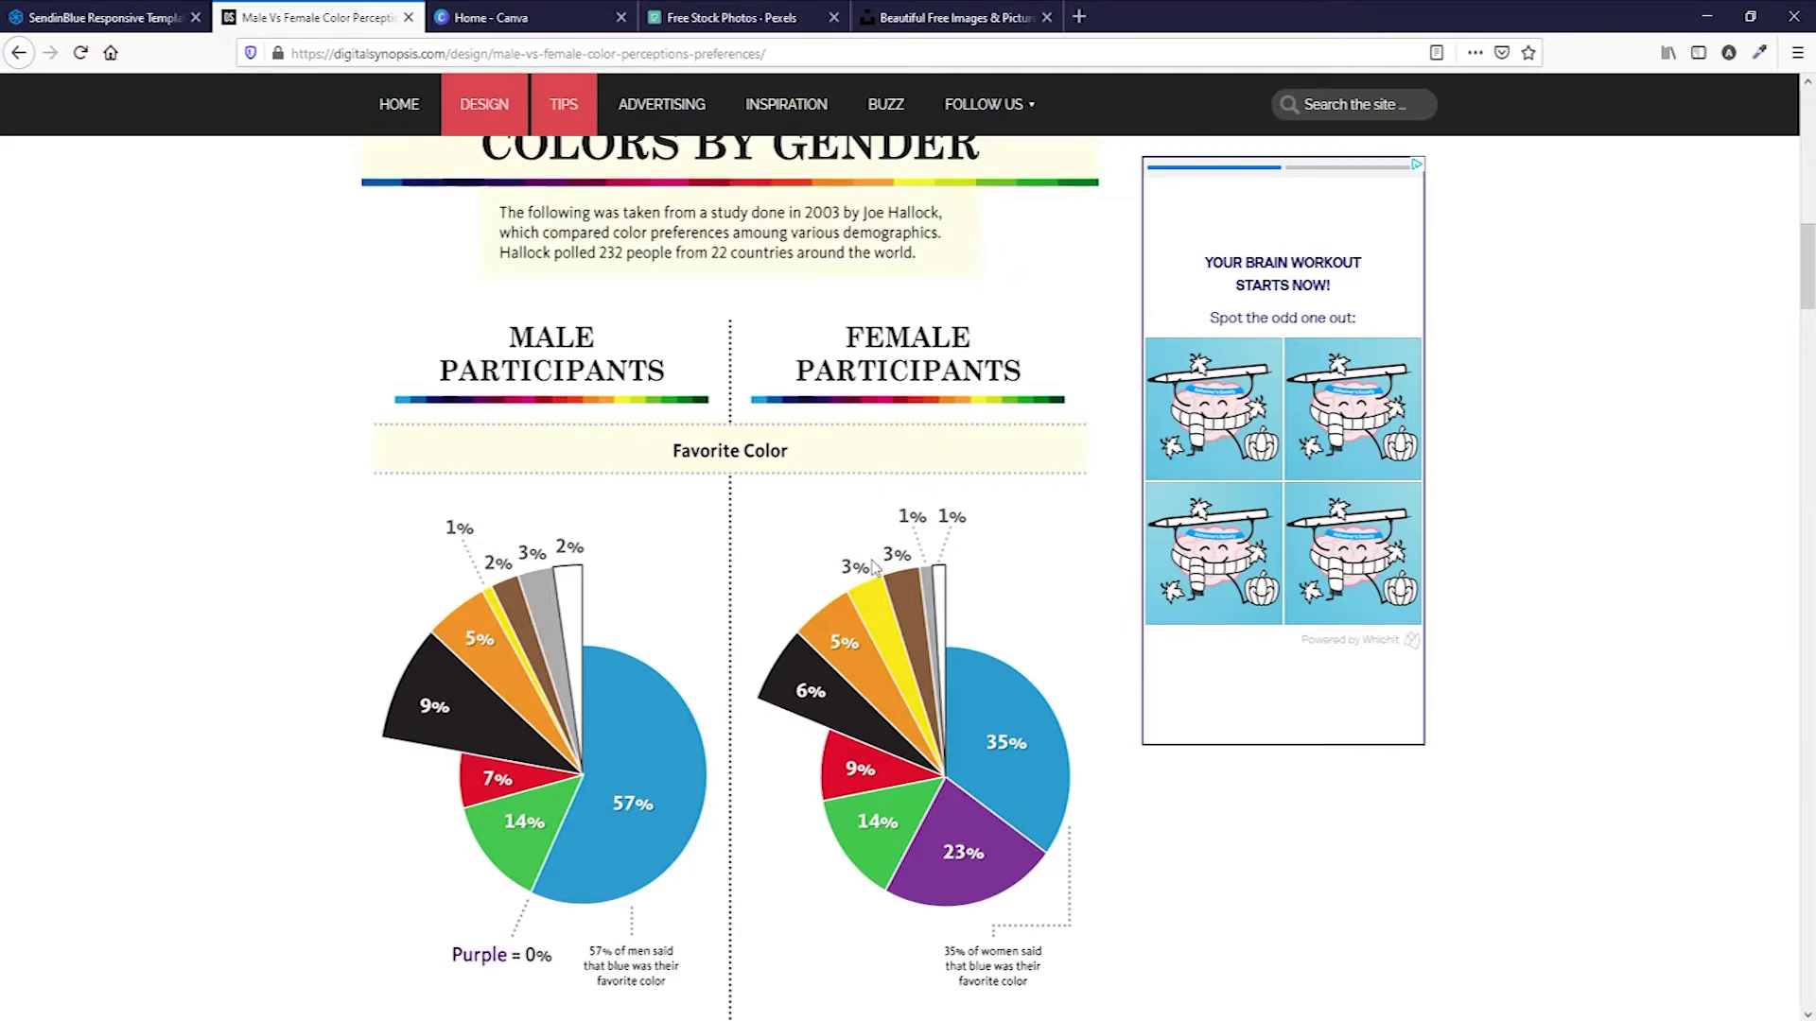
{"action": "scroll", "coordinate": [875, 568], "scroll_direction": "down", "scroll_amount": 2}
{"action": "scroll", "coordinate": [872, 565], "scroll_direction": "up", "scroll_amount": 1}
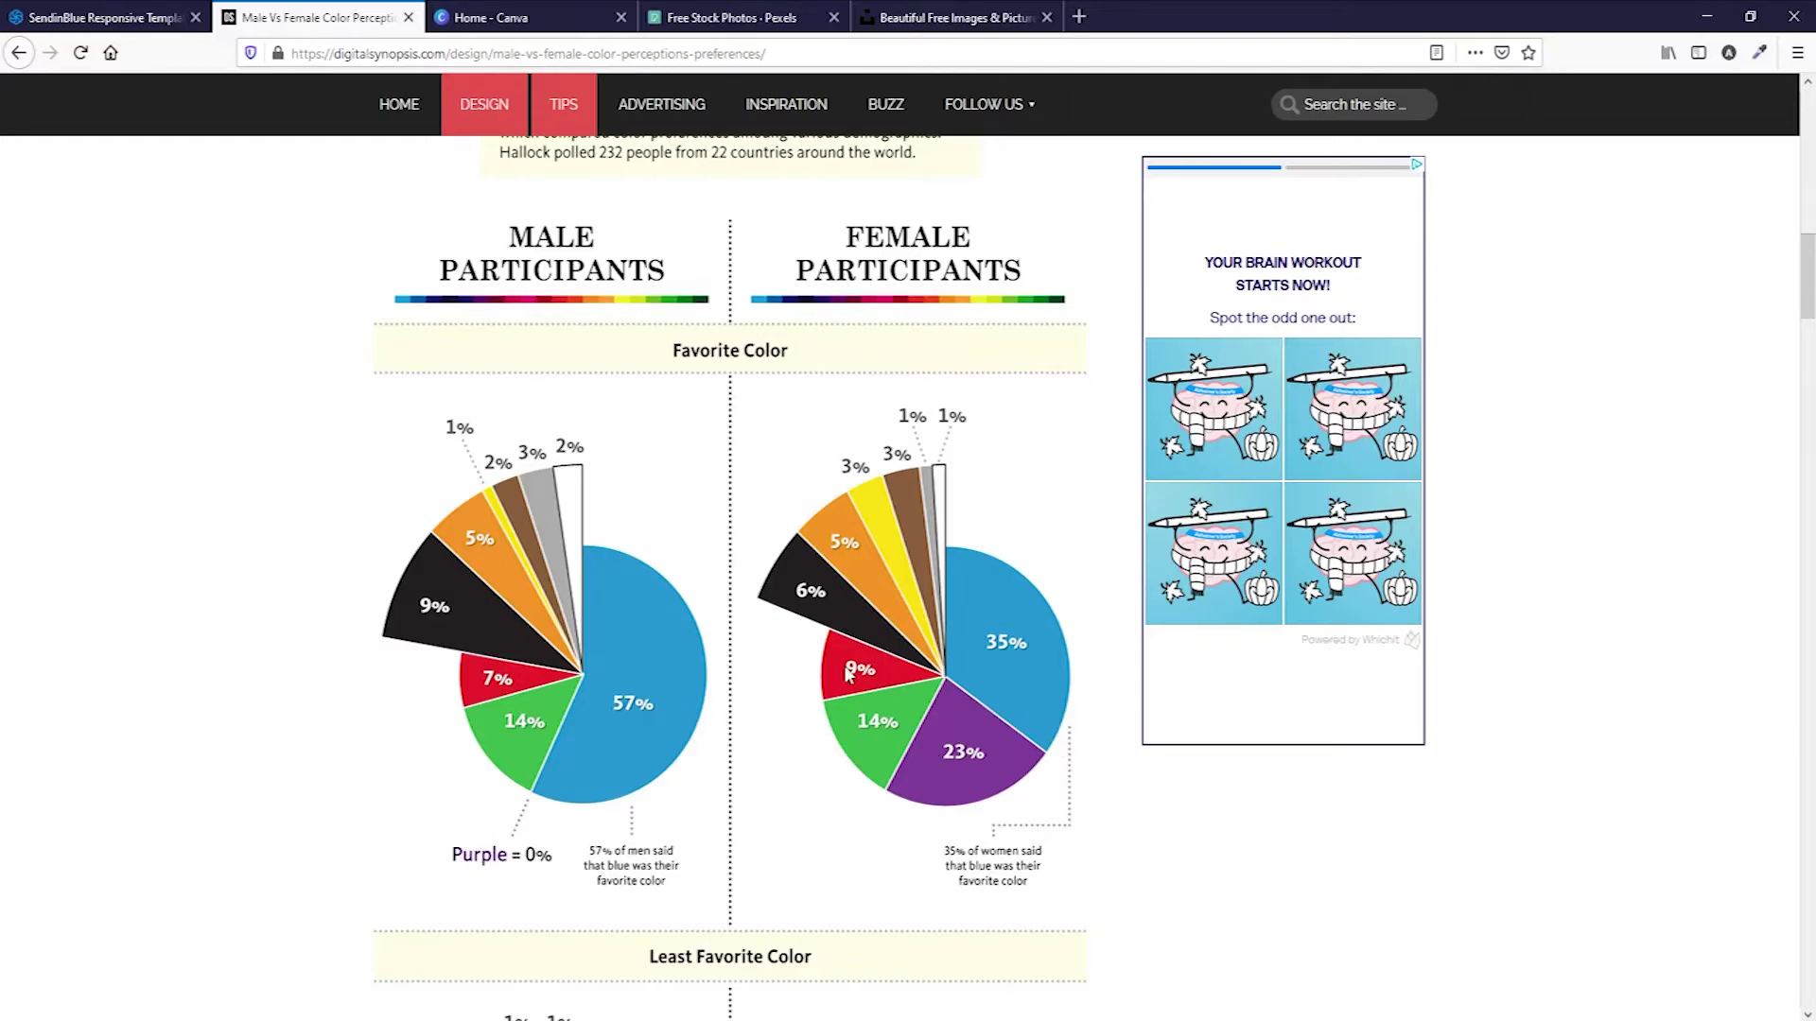
{"action": "scroll", "coordinate": [701, 673], "scroll_direction": "down", "scroll_amount": 1}
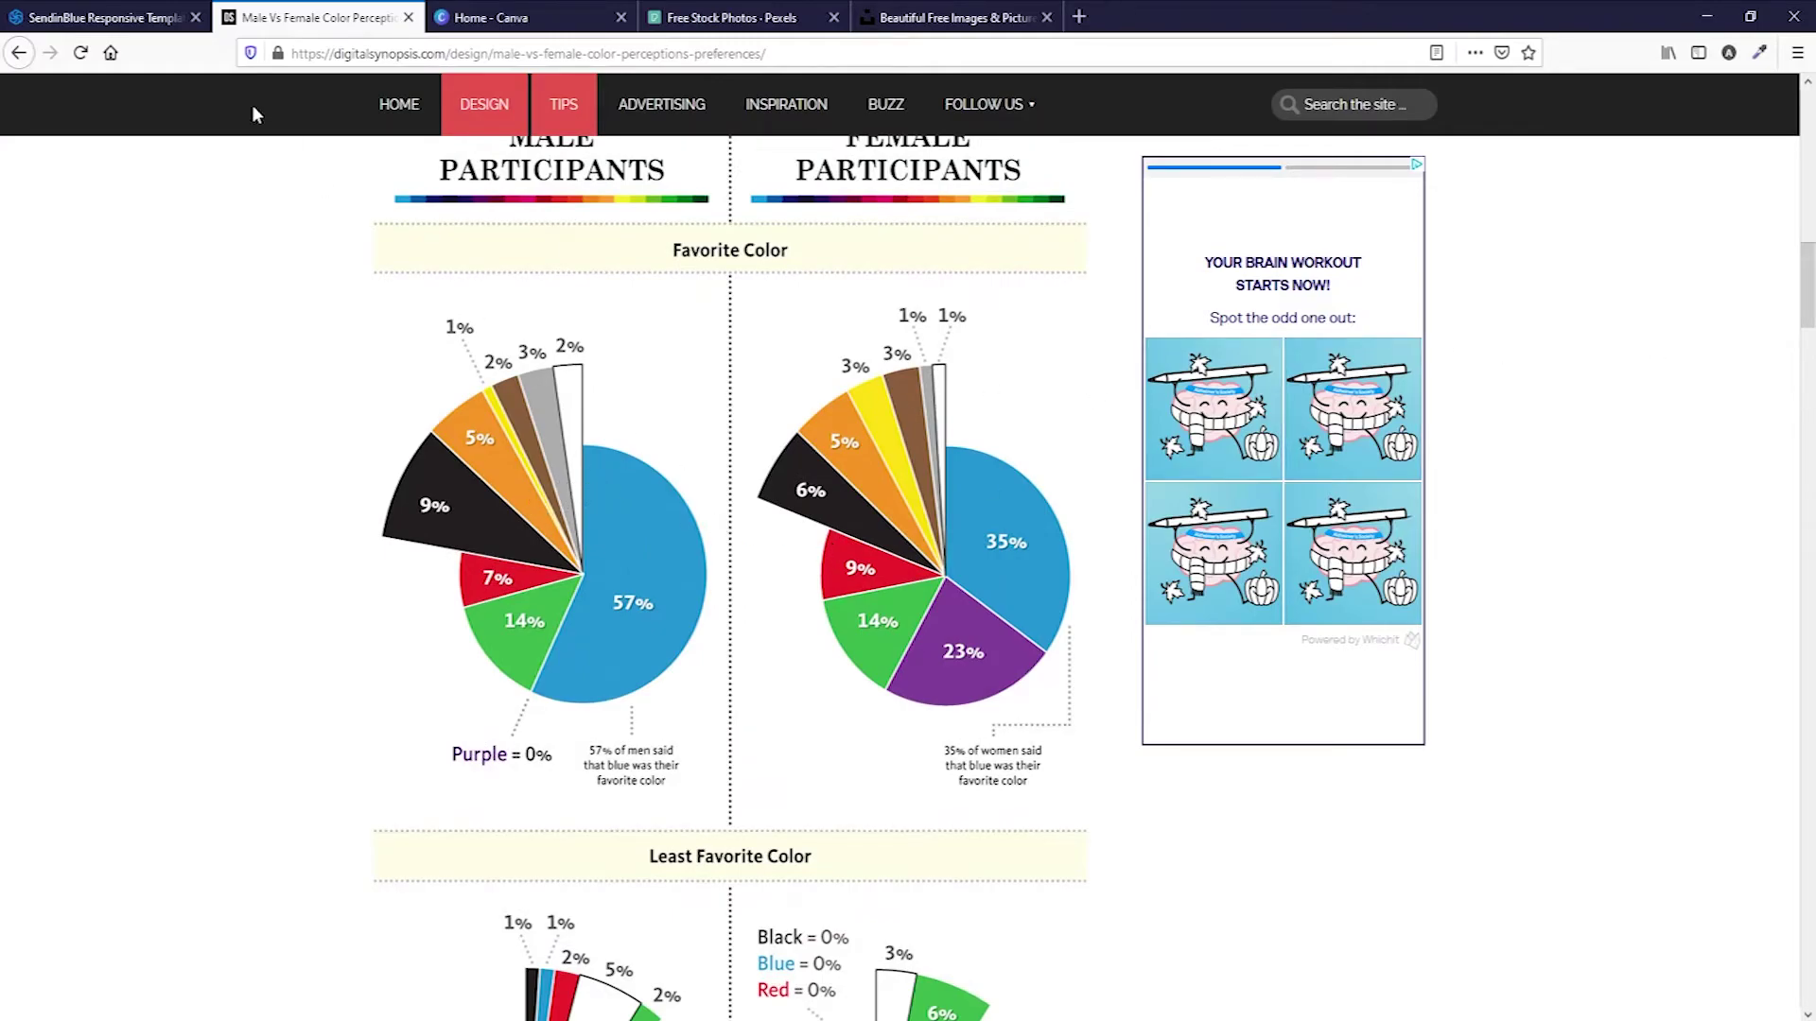
Turn on Conditional display for the logo header block and view the contact attribute choices.
{"action": "left_click", "coordinate": [120, 23]}
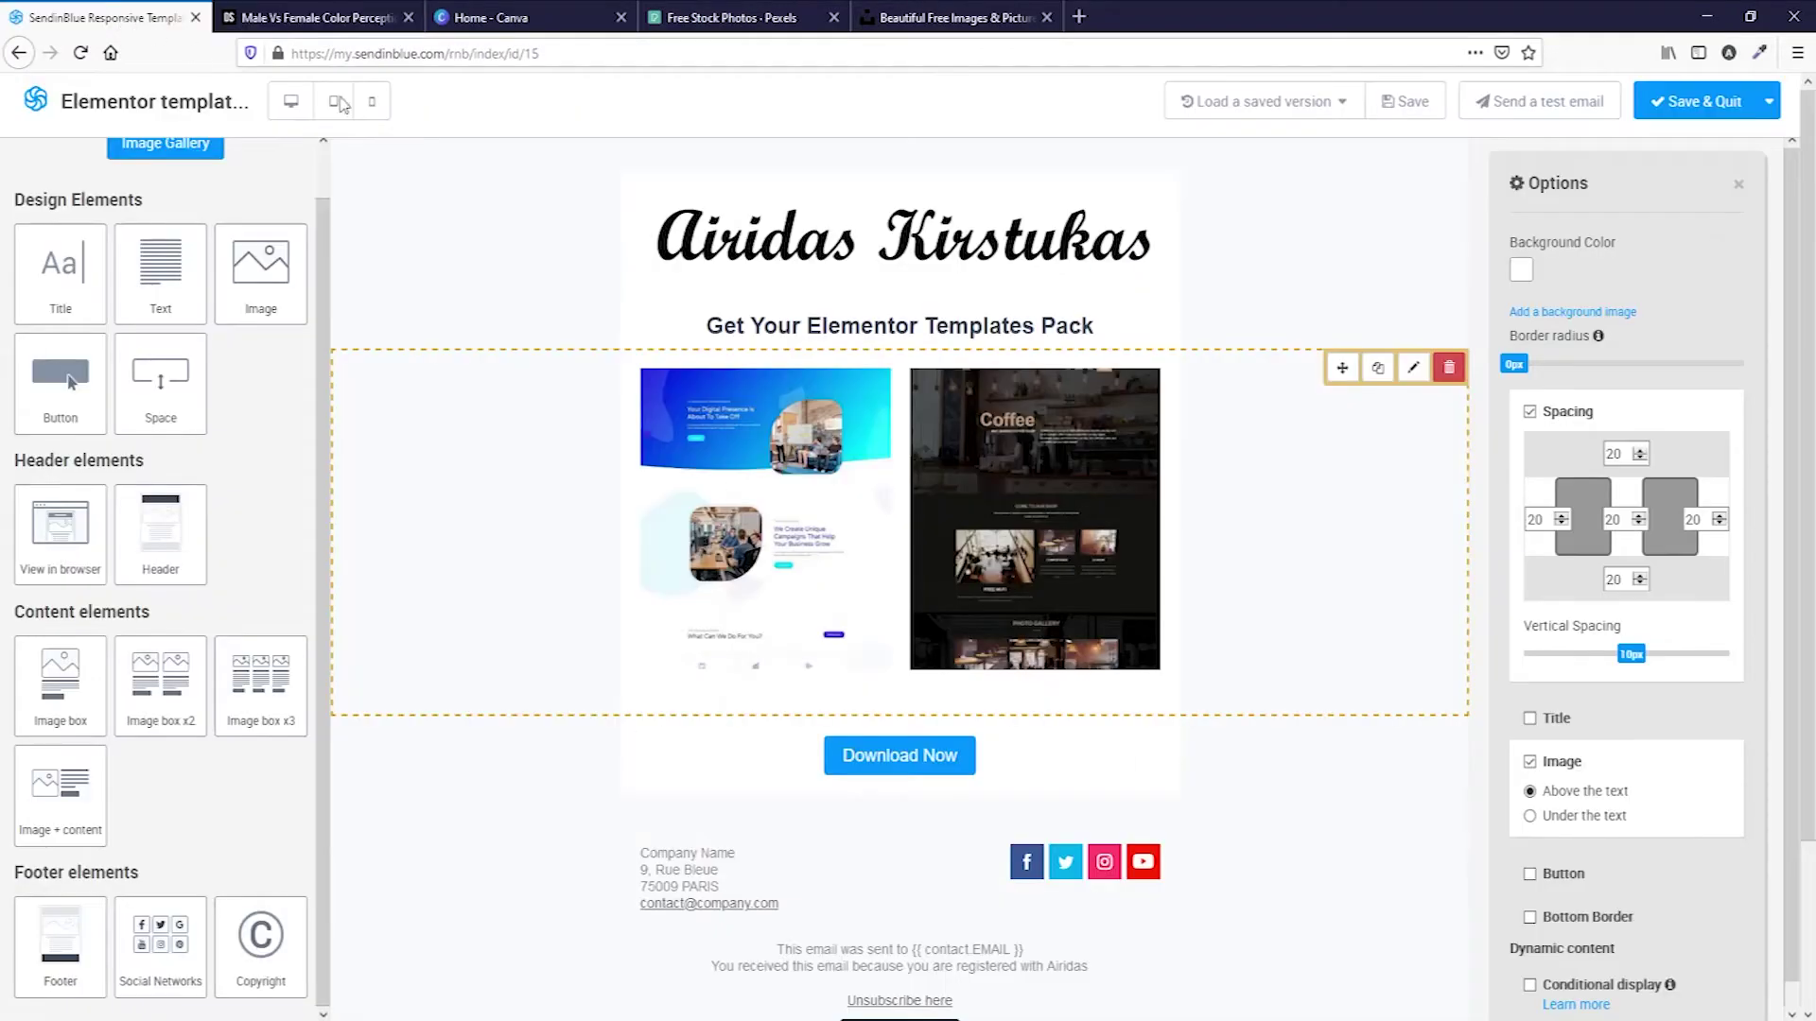
{"action": "left_click", "coordinate": [1316, 247]}
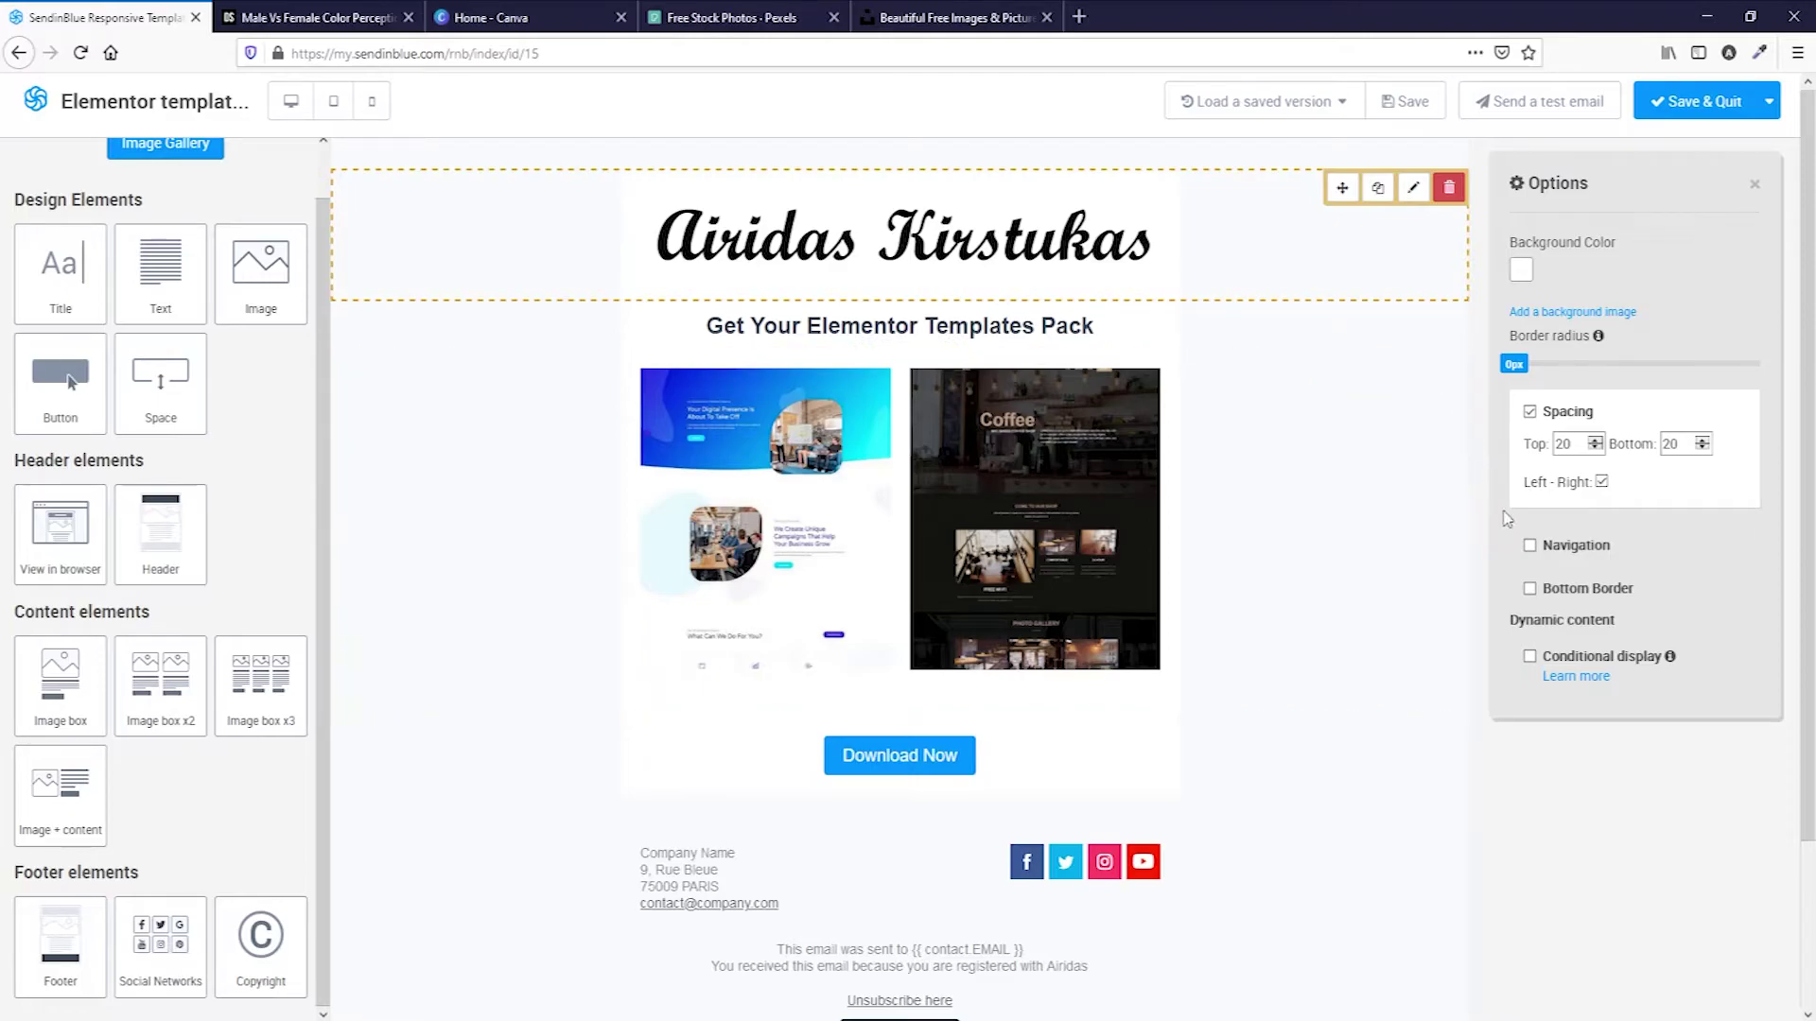
{"action": "left_click", "coordinate": [1529, 656]}
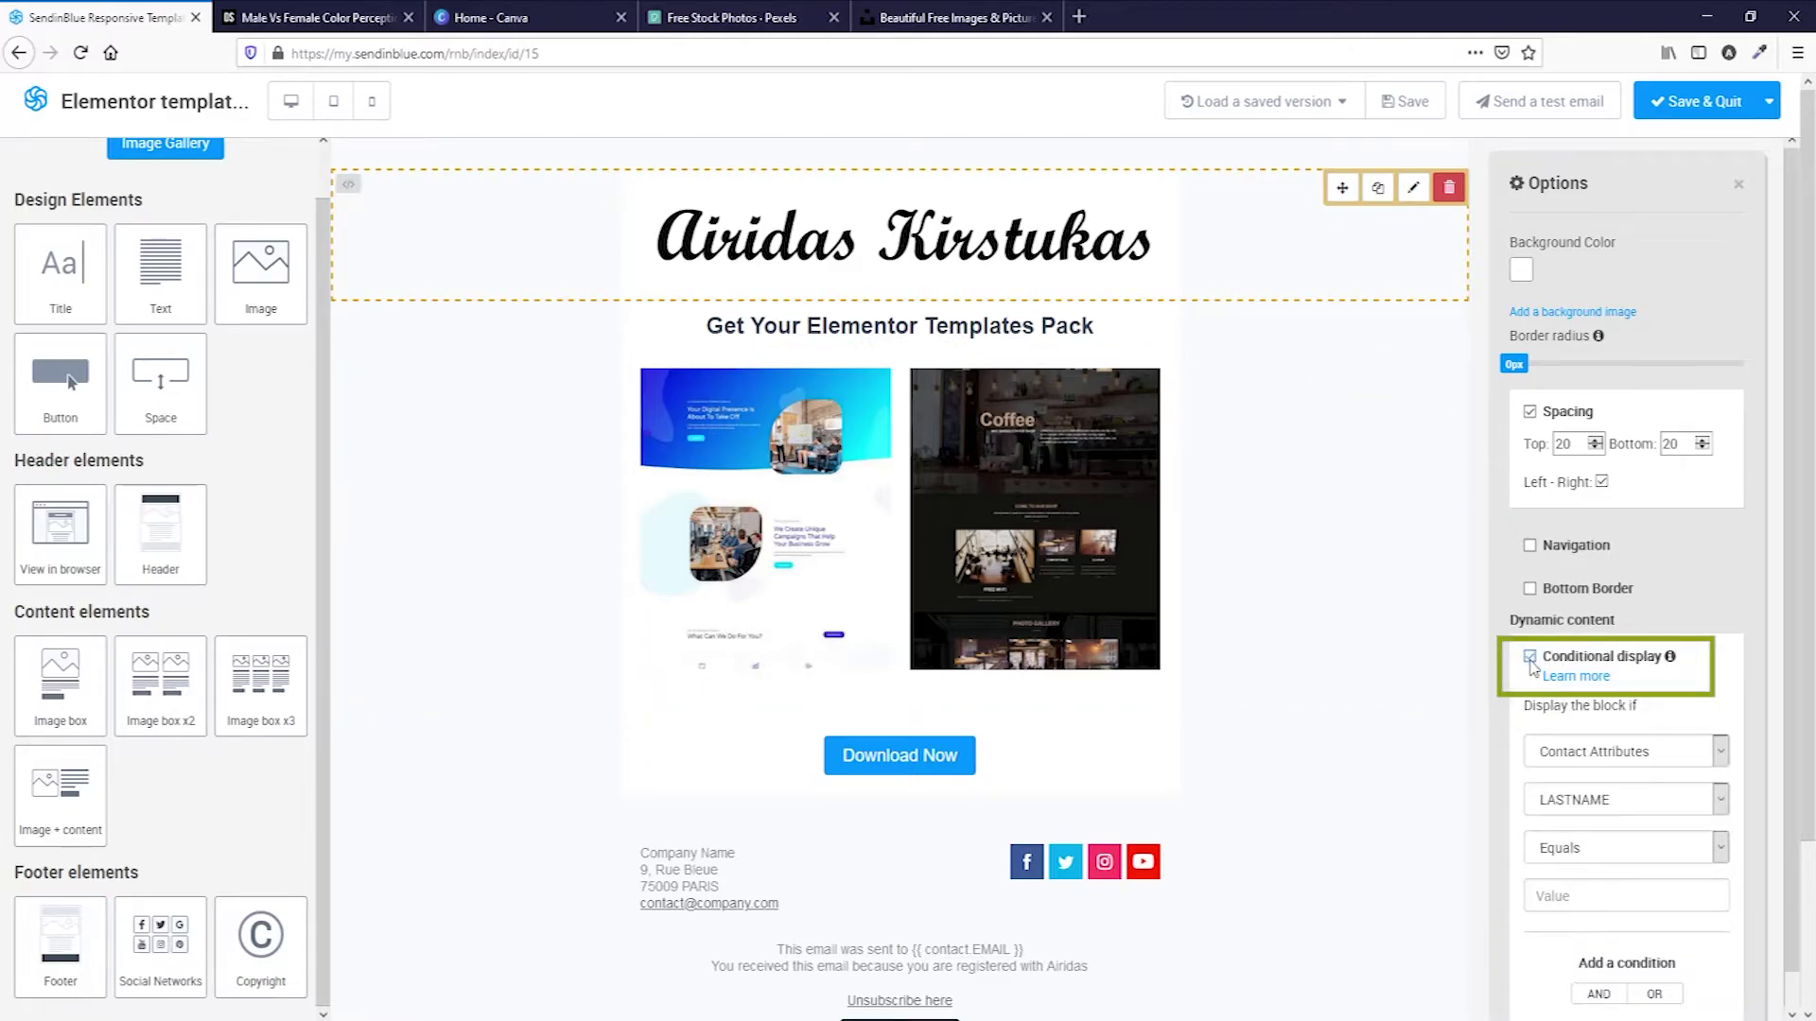
{"action": "scroll", "coordinate": [1532, 666], "scroll_direction": "down", "scroll_amount": 2}
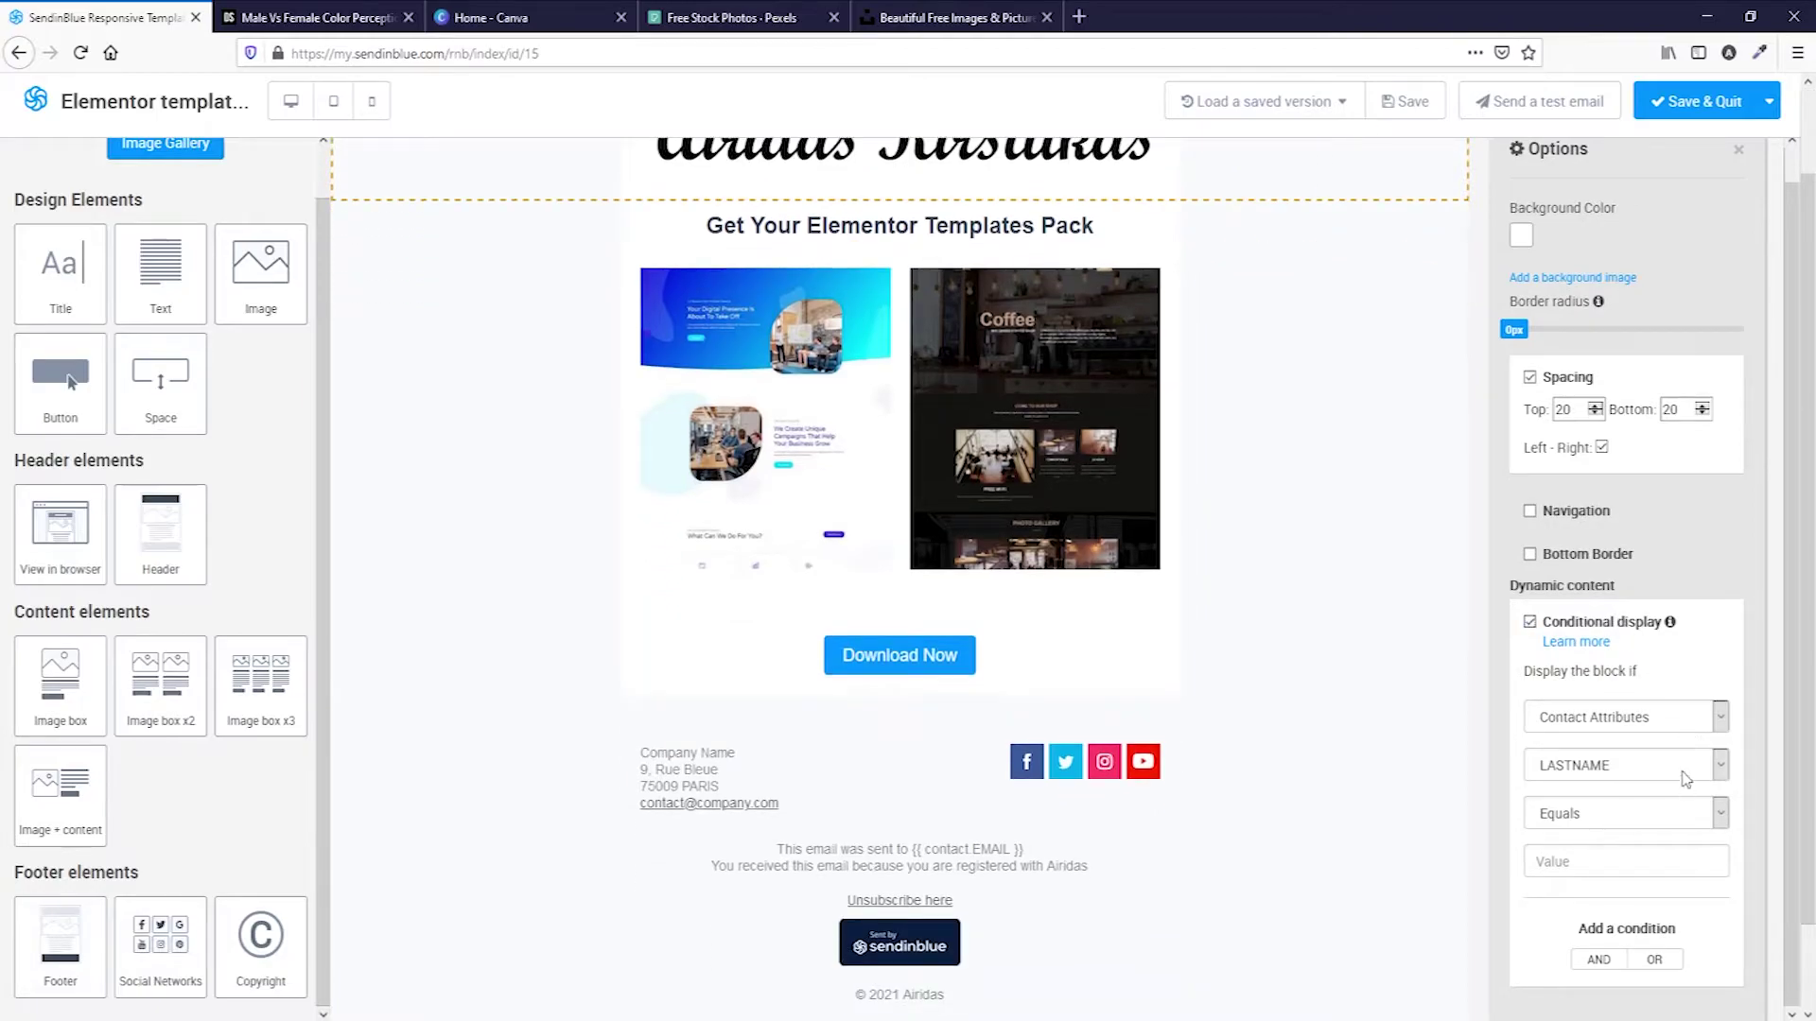
{"action": "left_click", "coordinate": [1687, 773]}
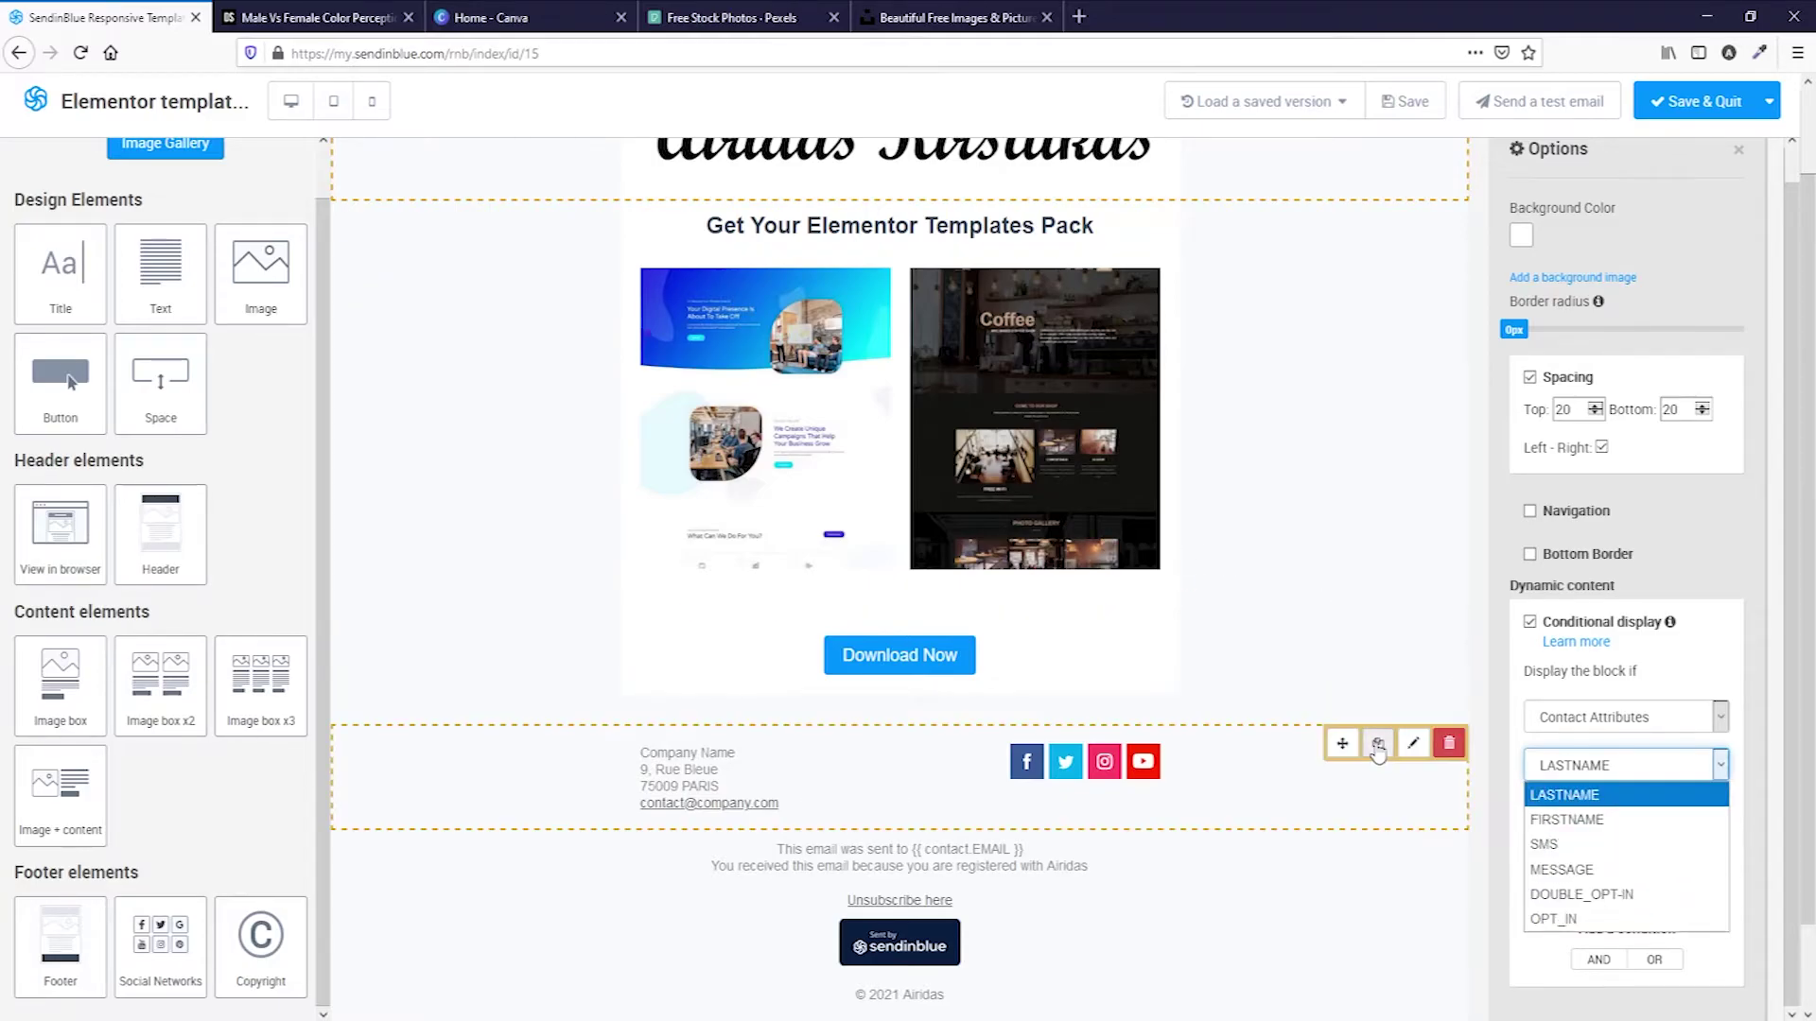
Read the conditional display help article down to 'Personalize an email image', then return to the editor.
{"action": "left_click", "coordinate": [1575, 643]}
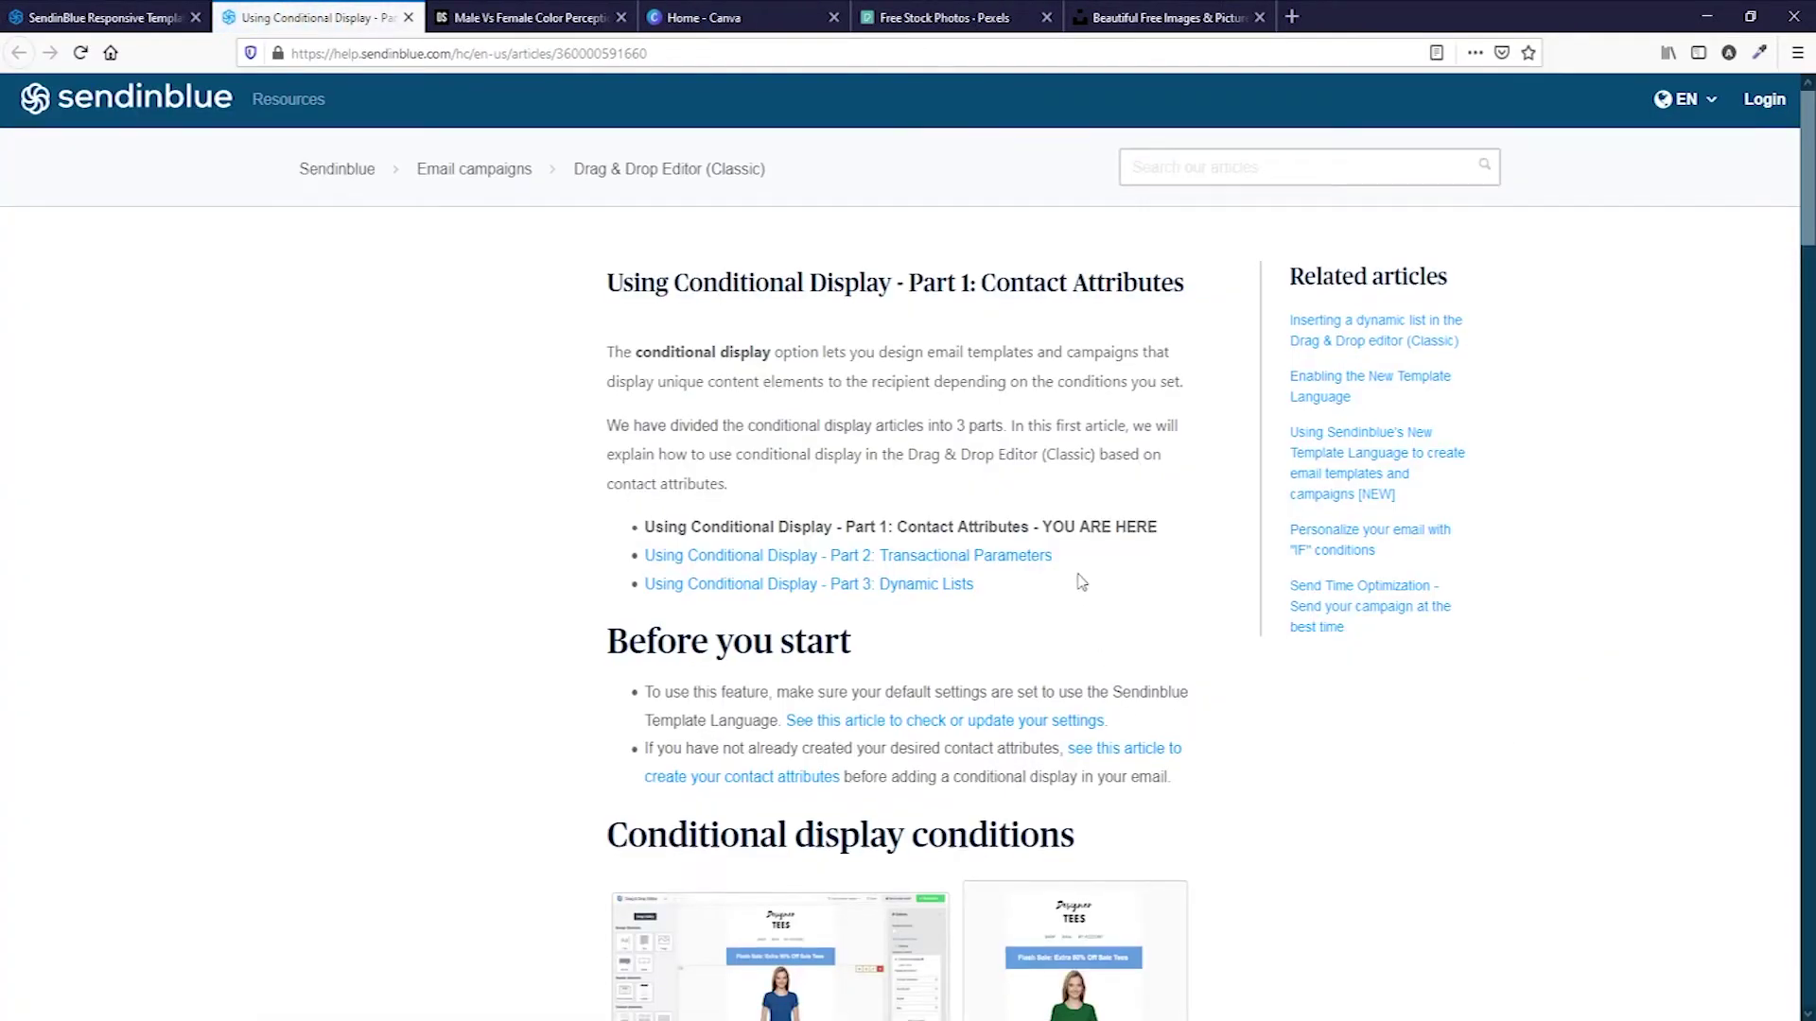
{"action": "scroll", "coordinate": [990, 569], "scroll_direction": "down", "scroll_amount": 4}
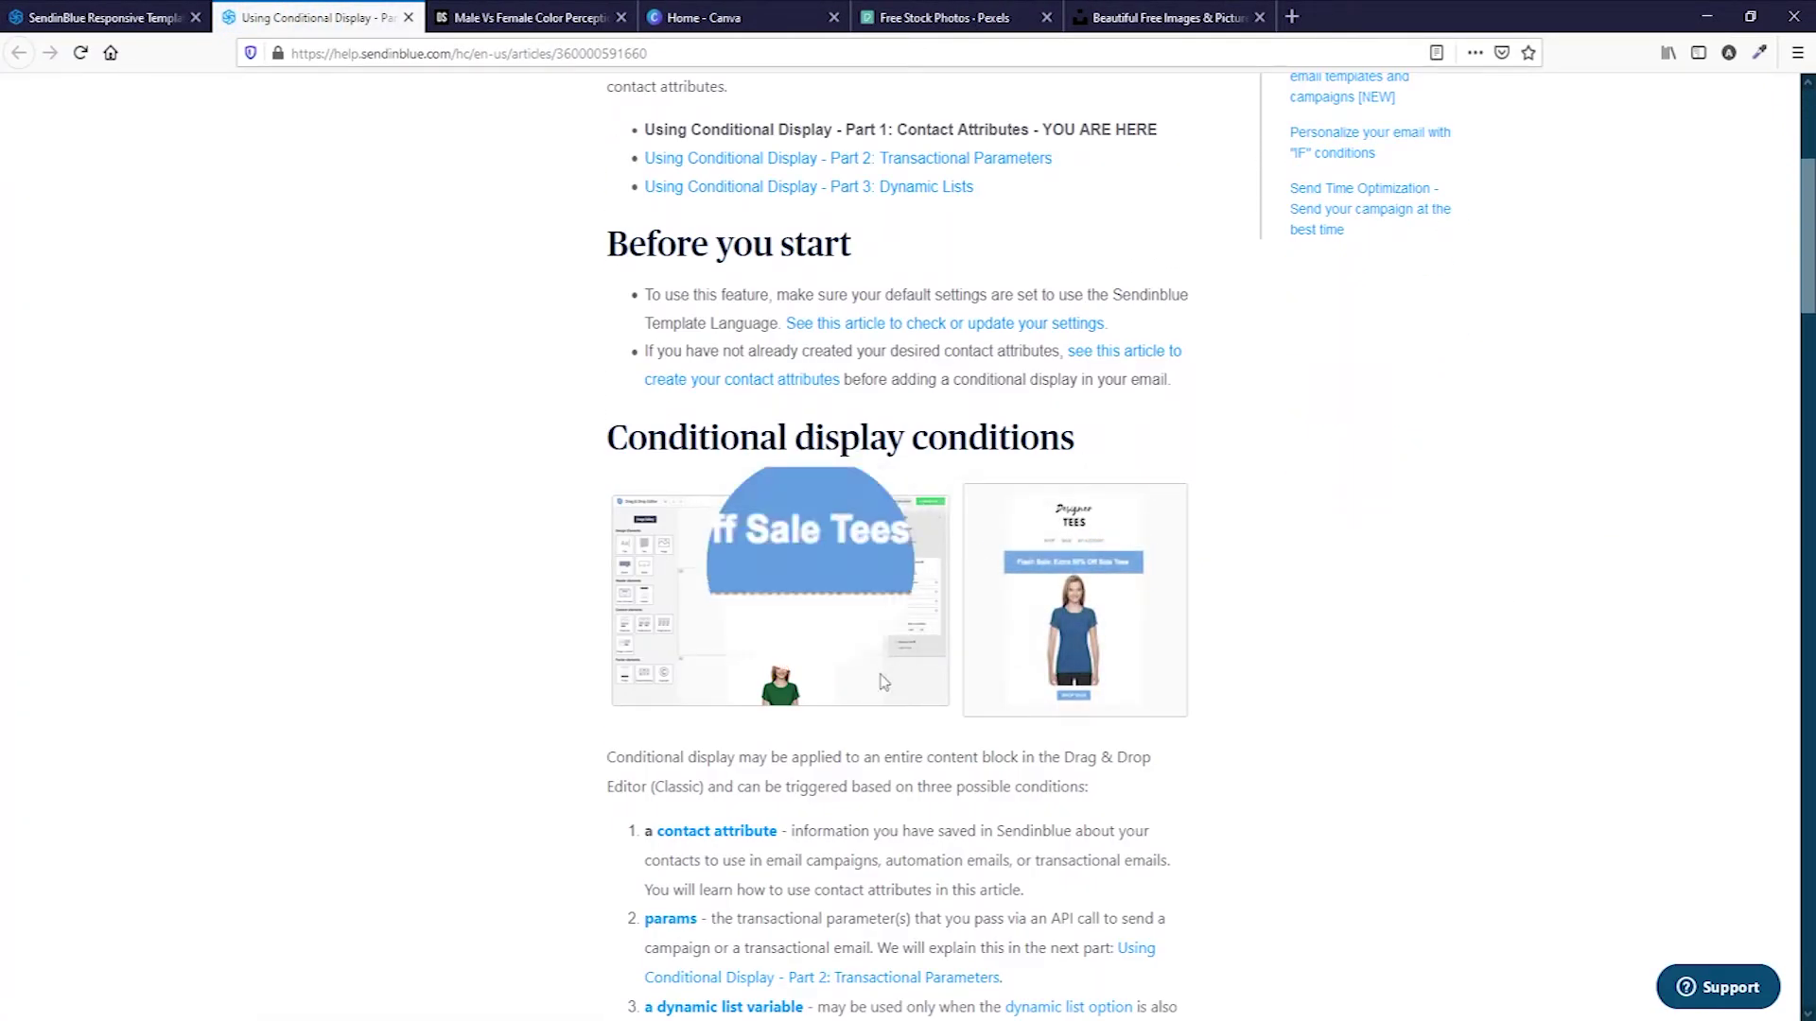
{"action": "scroll", "coordinate": [1021, 811], "scroll_direction": "down", "scroll_amount": 6}
{"action": "scroll", "coordinate": [1021, 812], "scroll_direction": "down", "scroll_amount": 13}
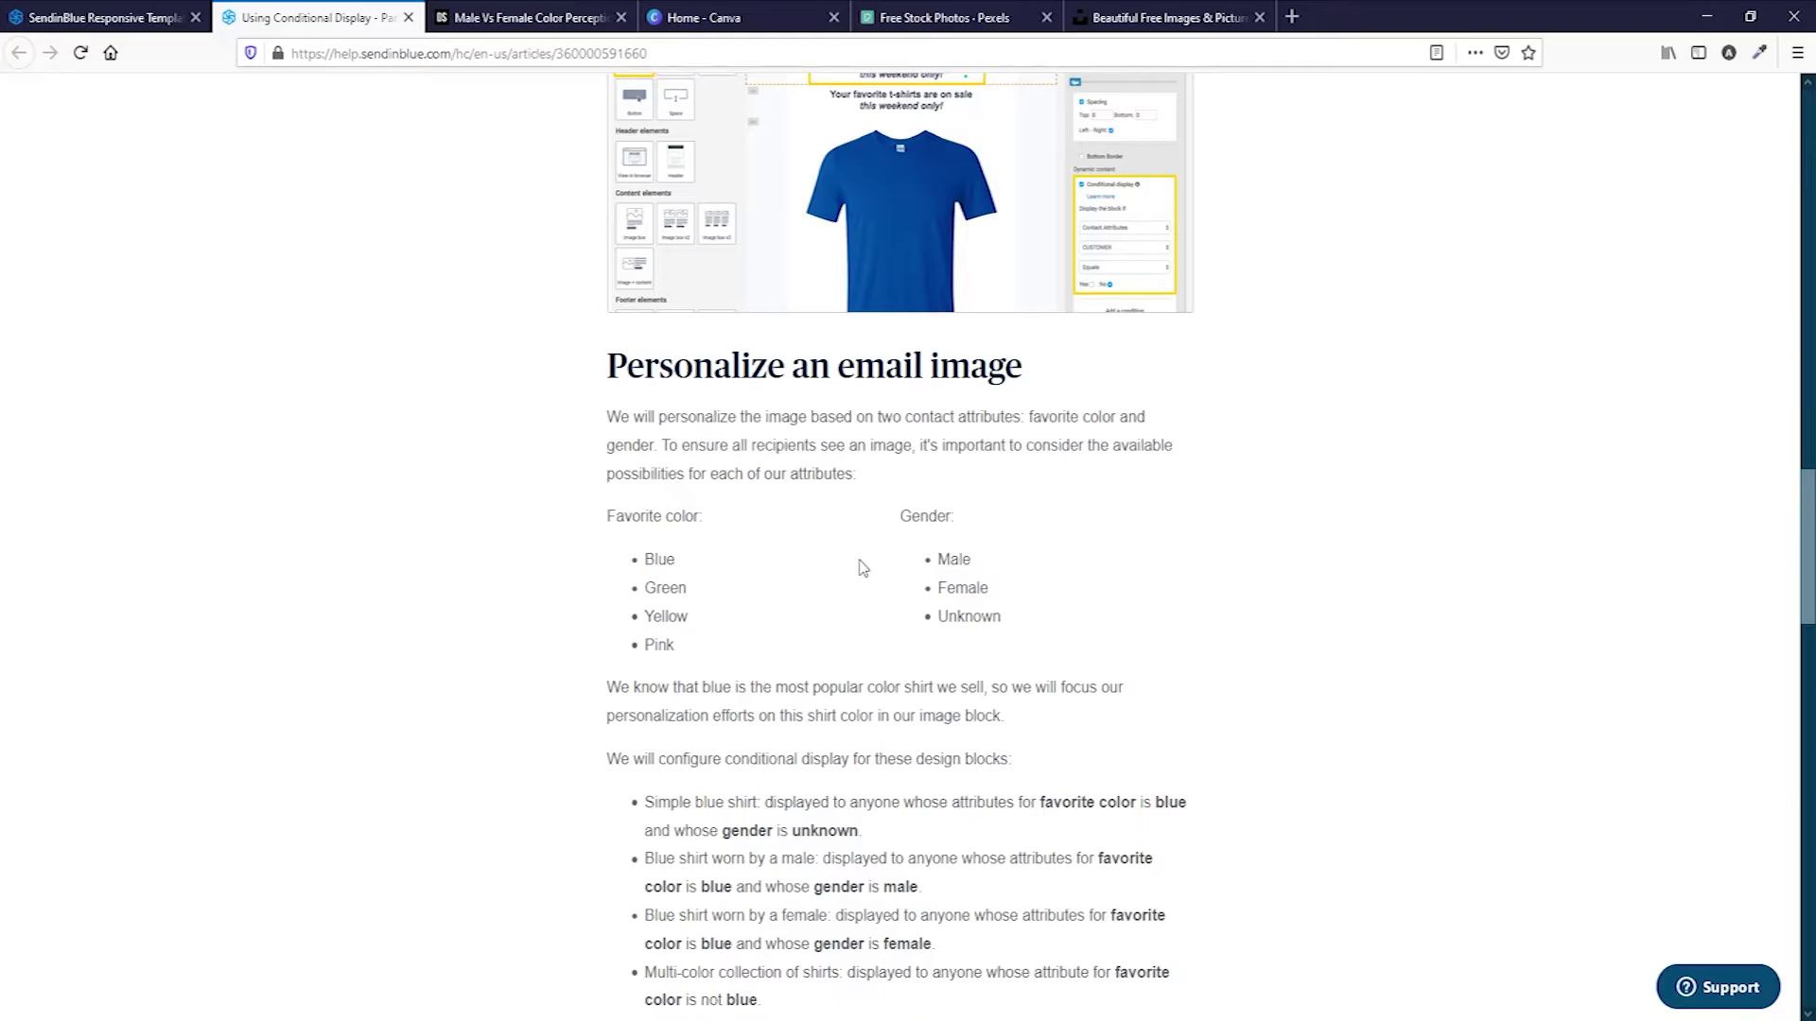
{"action": "scroll", "coordinate": [1073, 921], "scroll_direction": "down", "scroll_amount": 1}
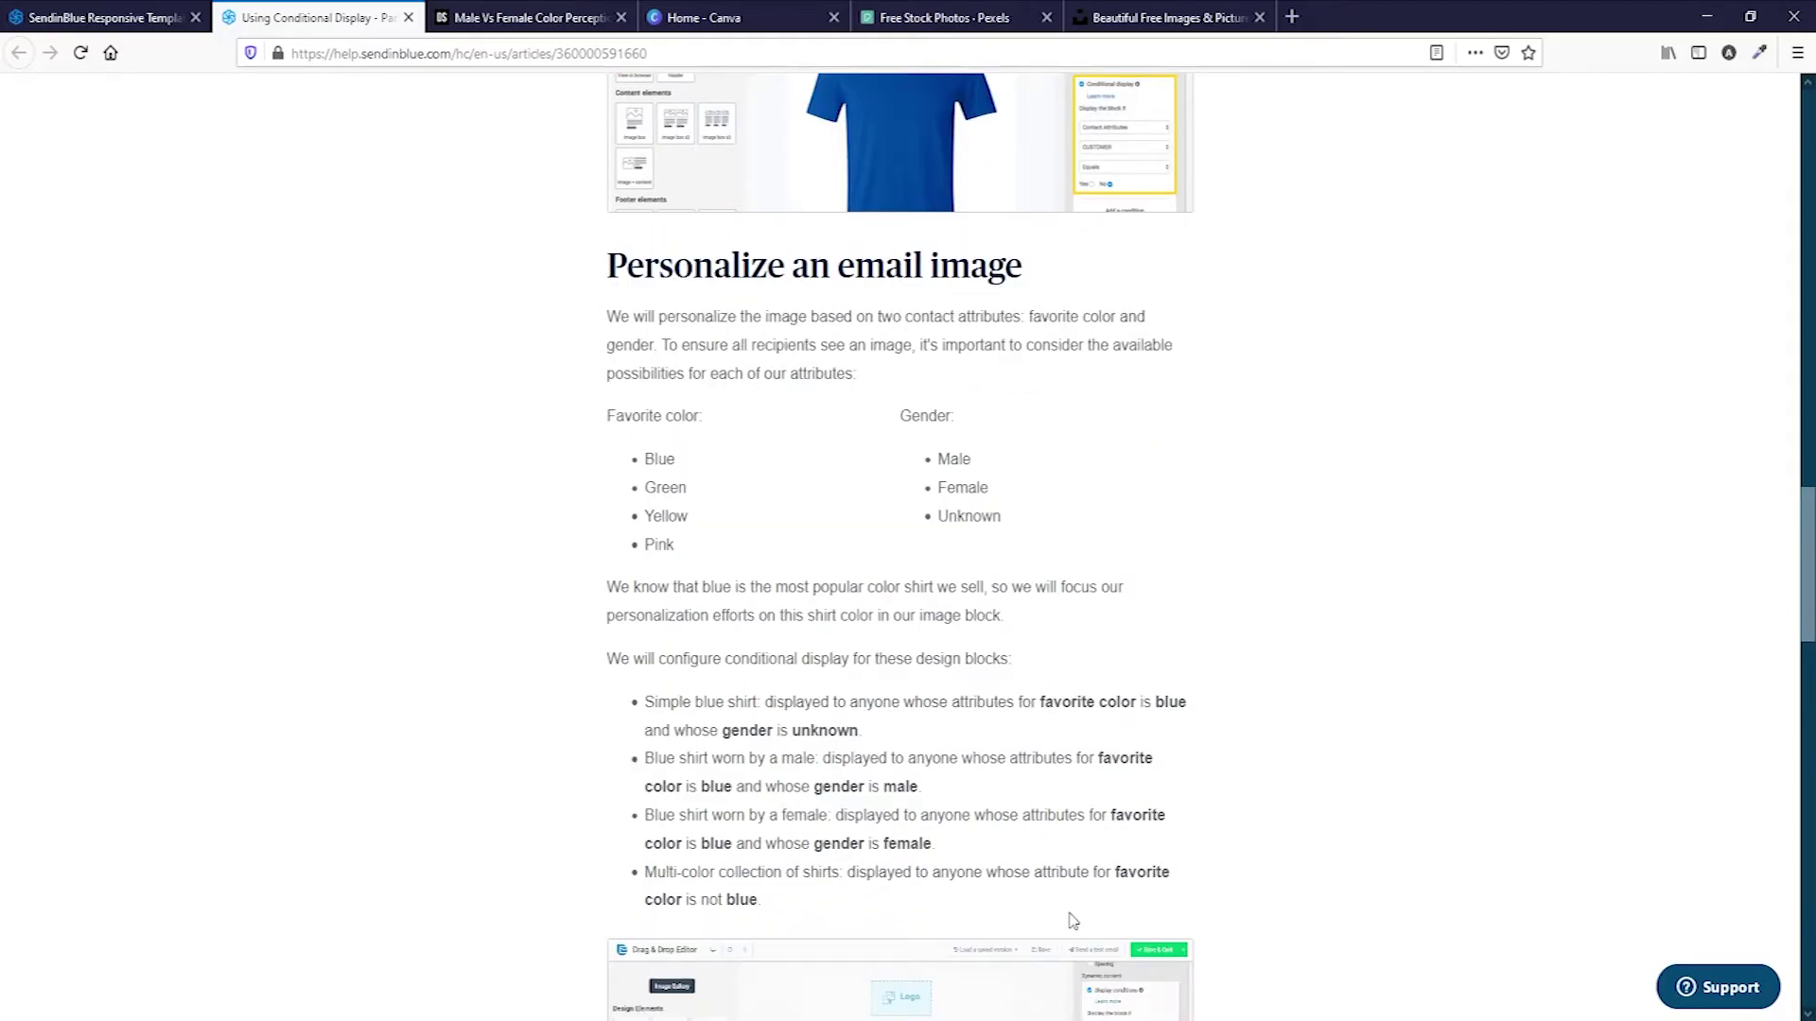
{"action": "scroll", "coordinate": [1072, 921], "scroll_direction": "up", "scroll_amount": 2}
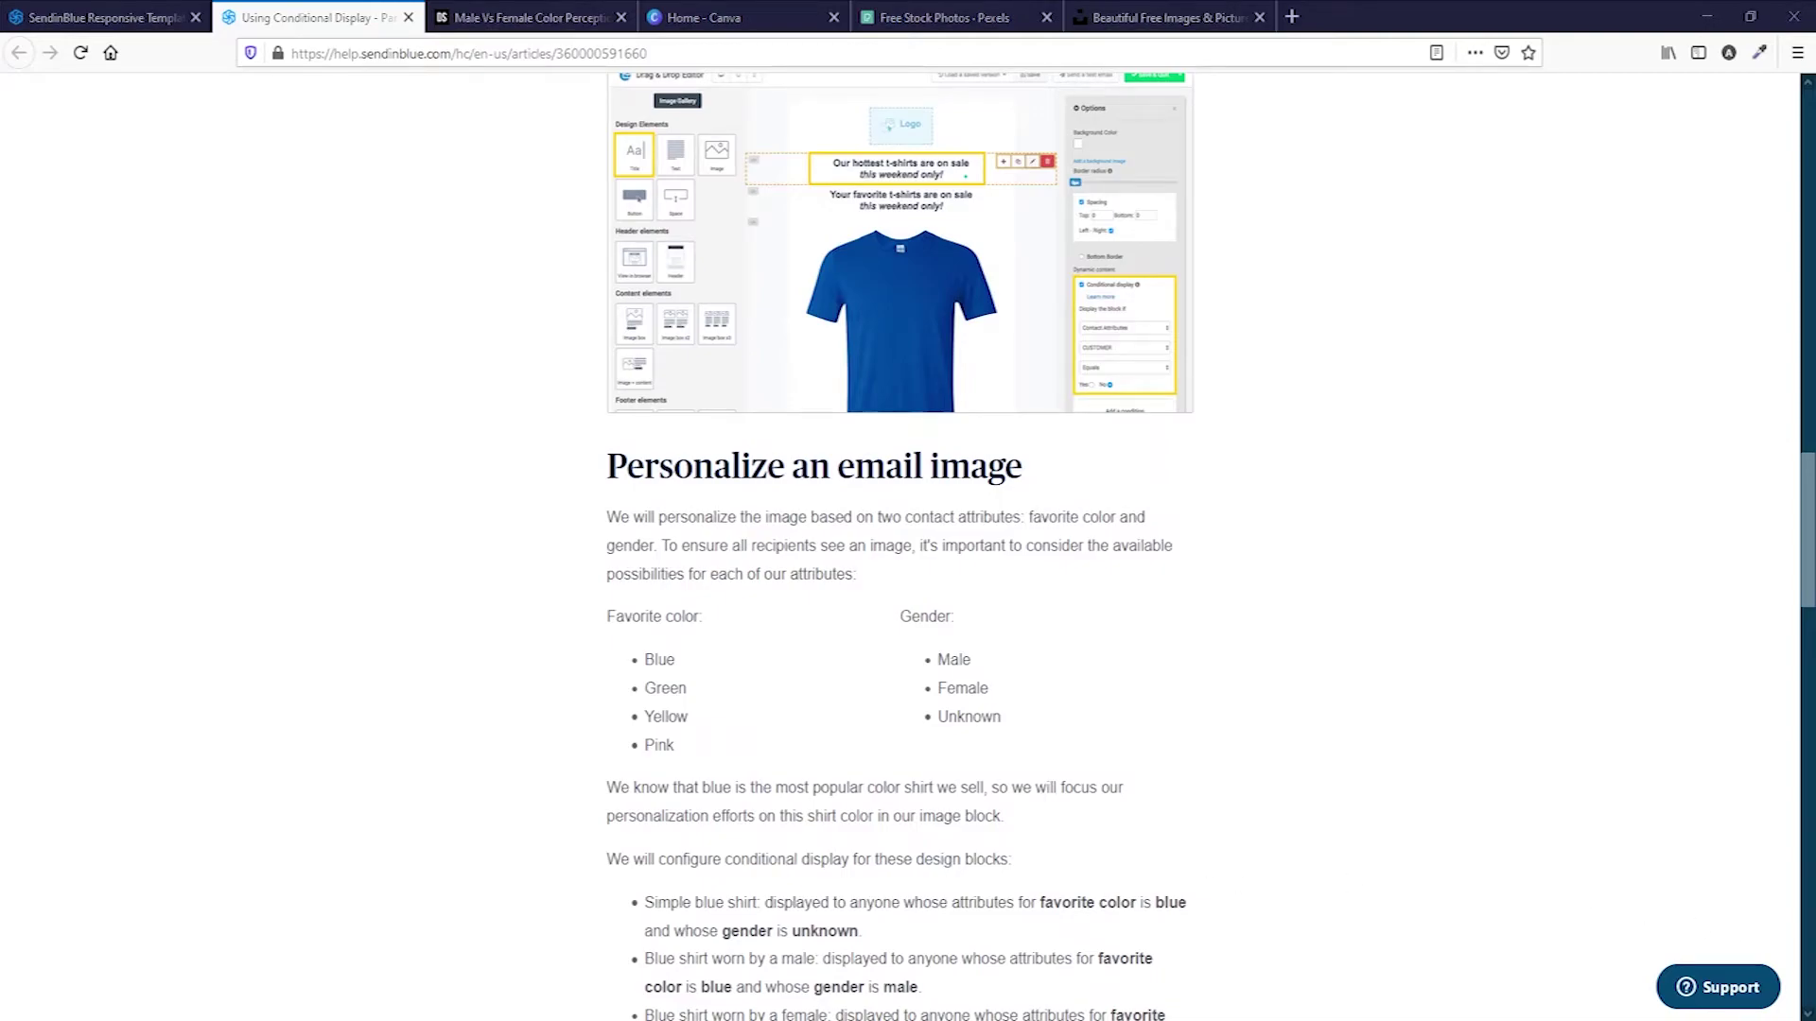
{"action": "left_click", "coordinate": [84, 17]}
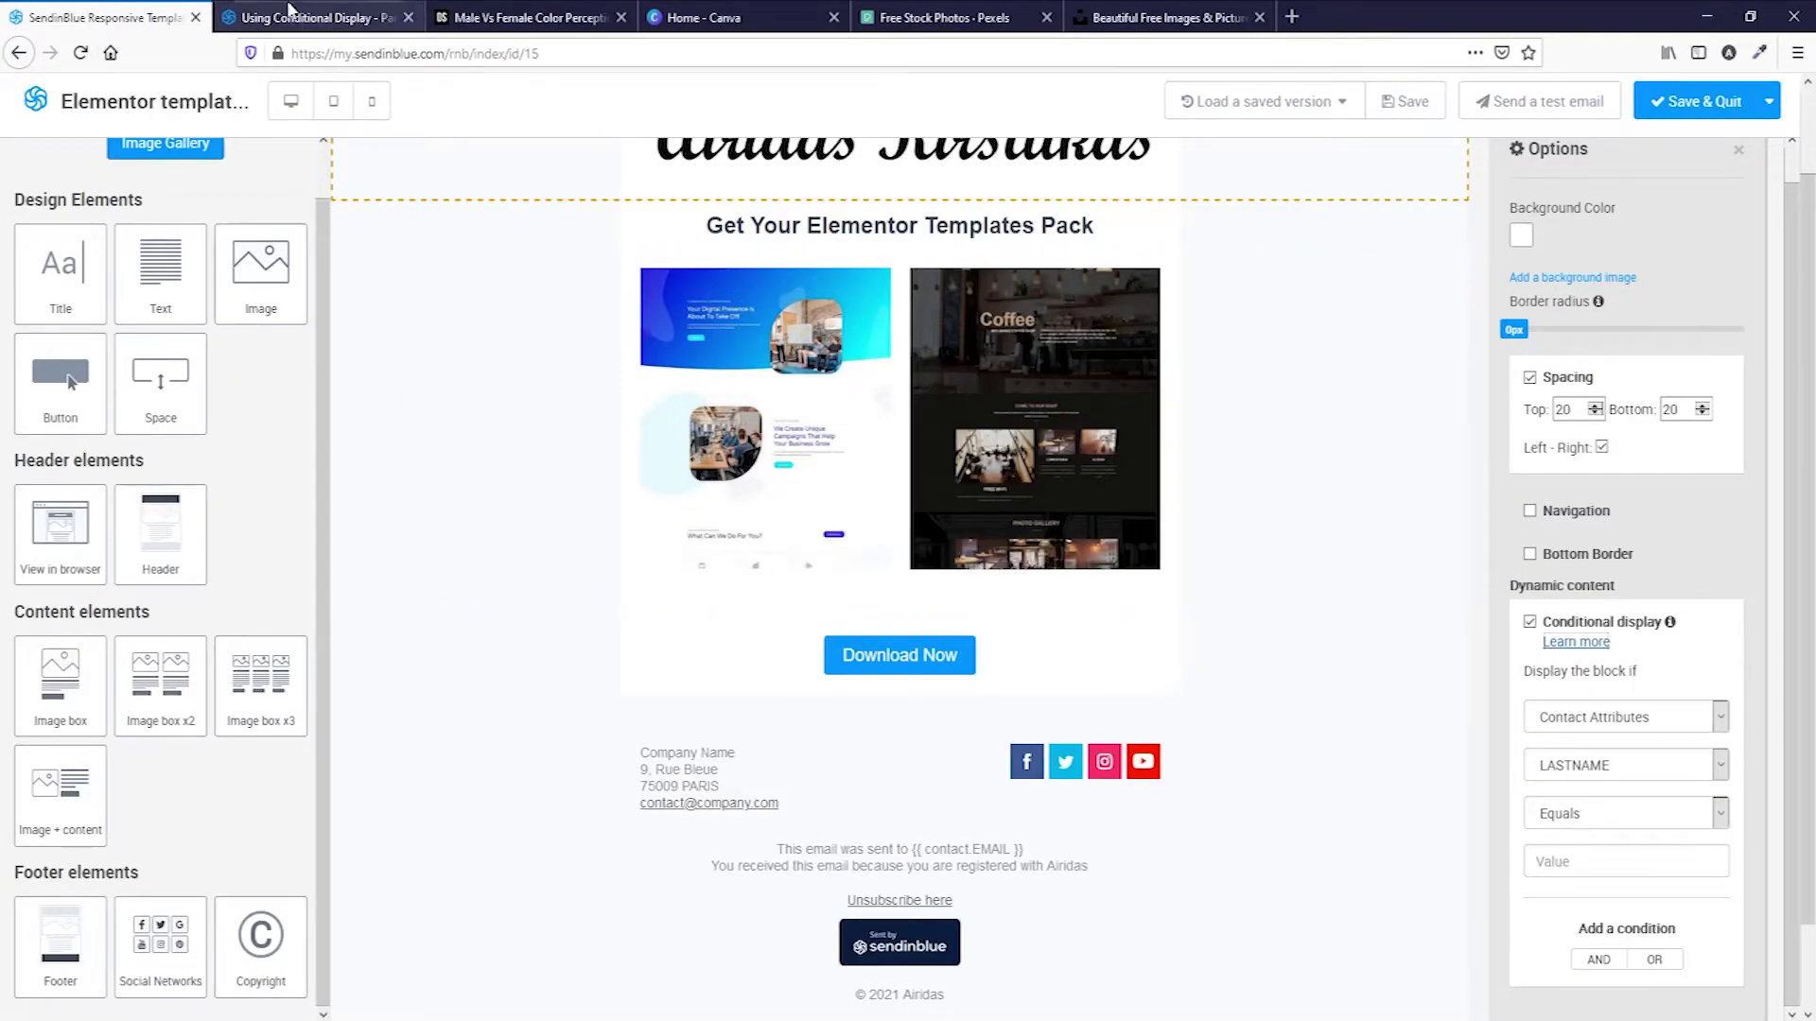
Open Sendinblue in a new tab and go to the Contact Attributes configuration in Contacts settings.
{"action": "key", "text": "ctrl+t"}
{"action": "type", "text": "sendinblue.com/"}
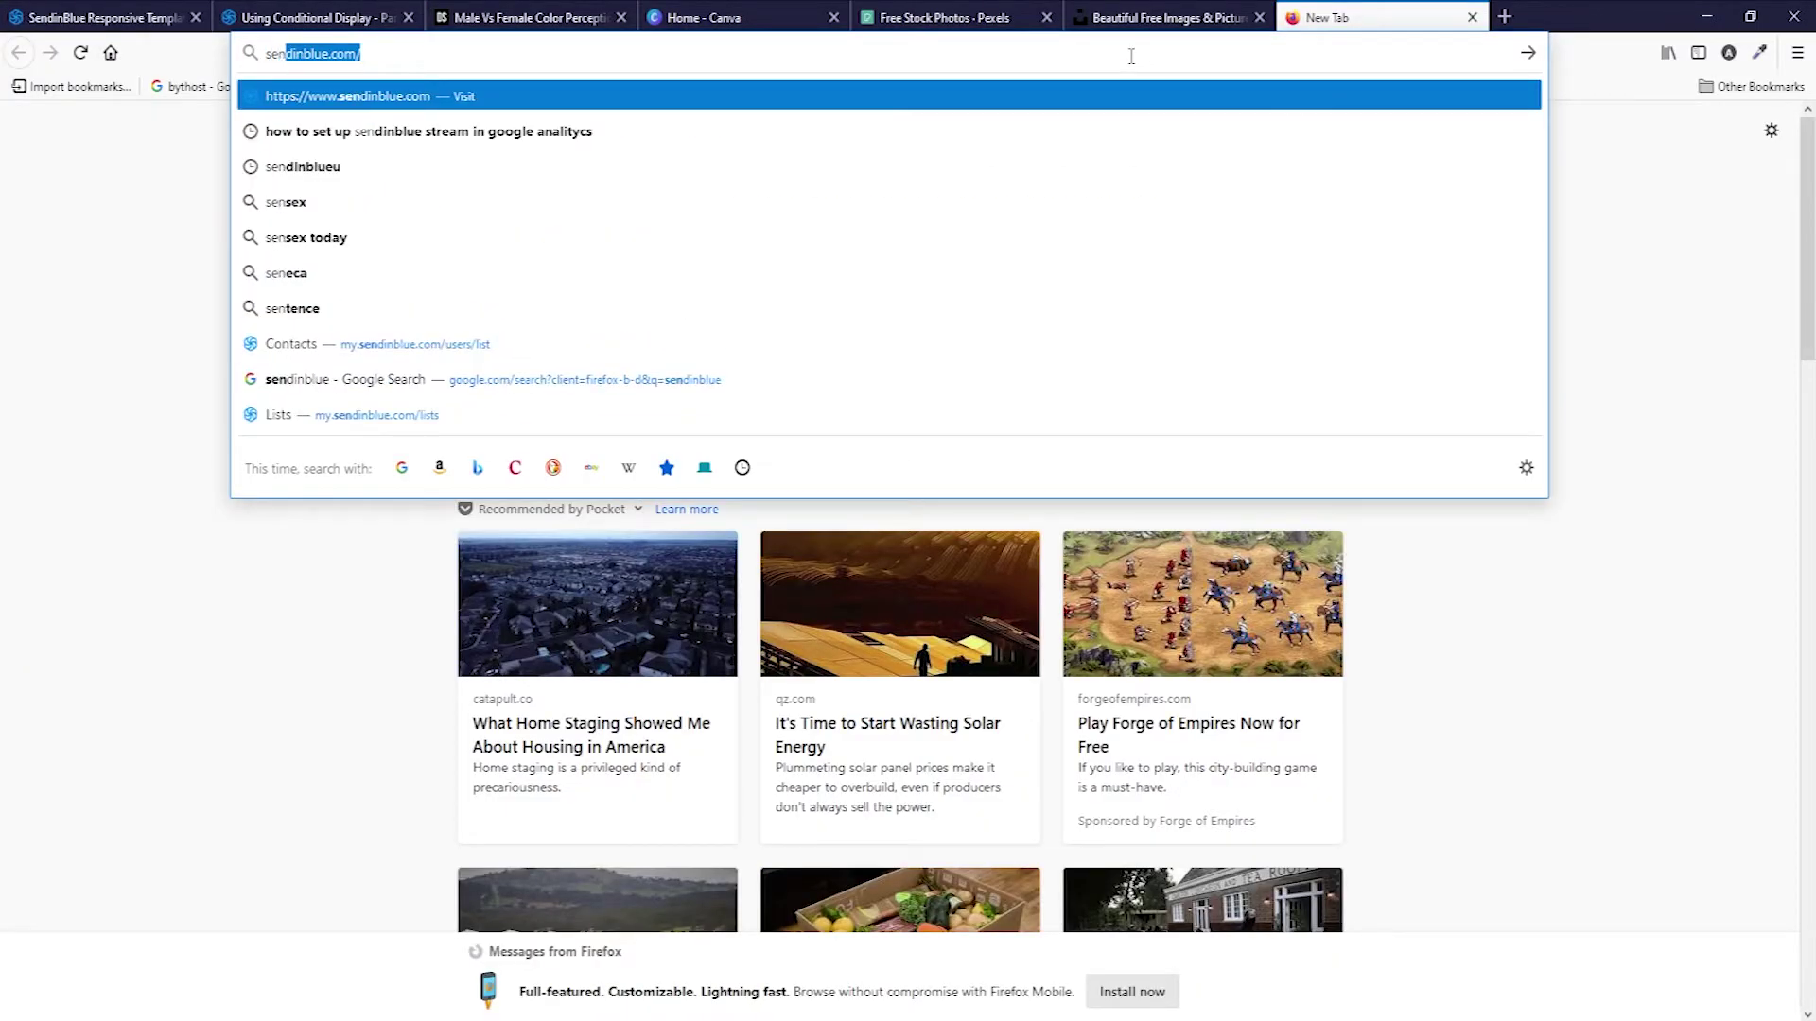
{"action": "key", "text": "Return"}
{"action": "left_click", "coordinate": [1415, 122]}
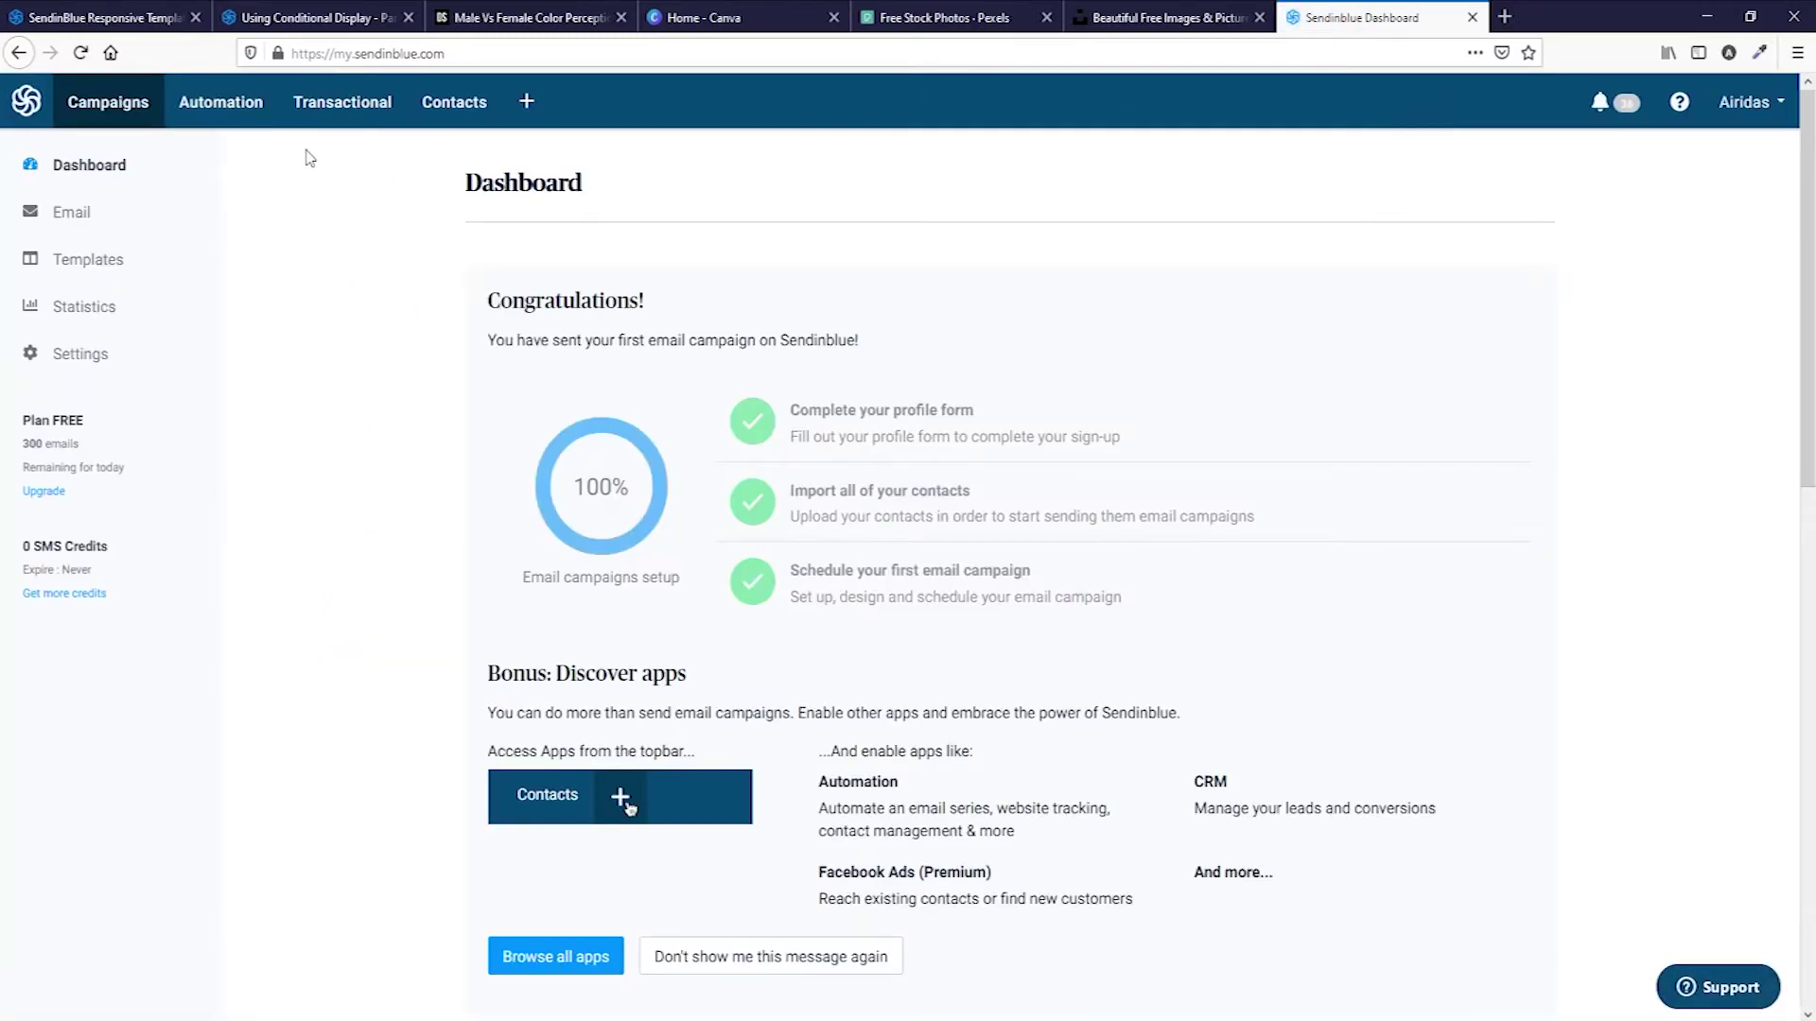
{"action": "left_click", "coordinate": [452, 106]}
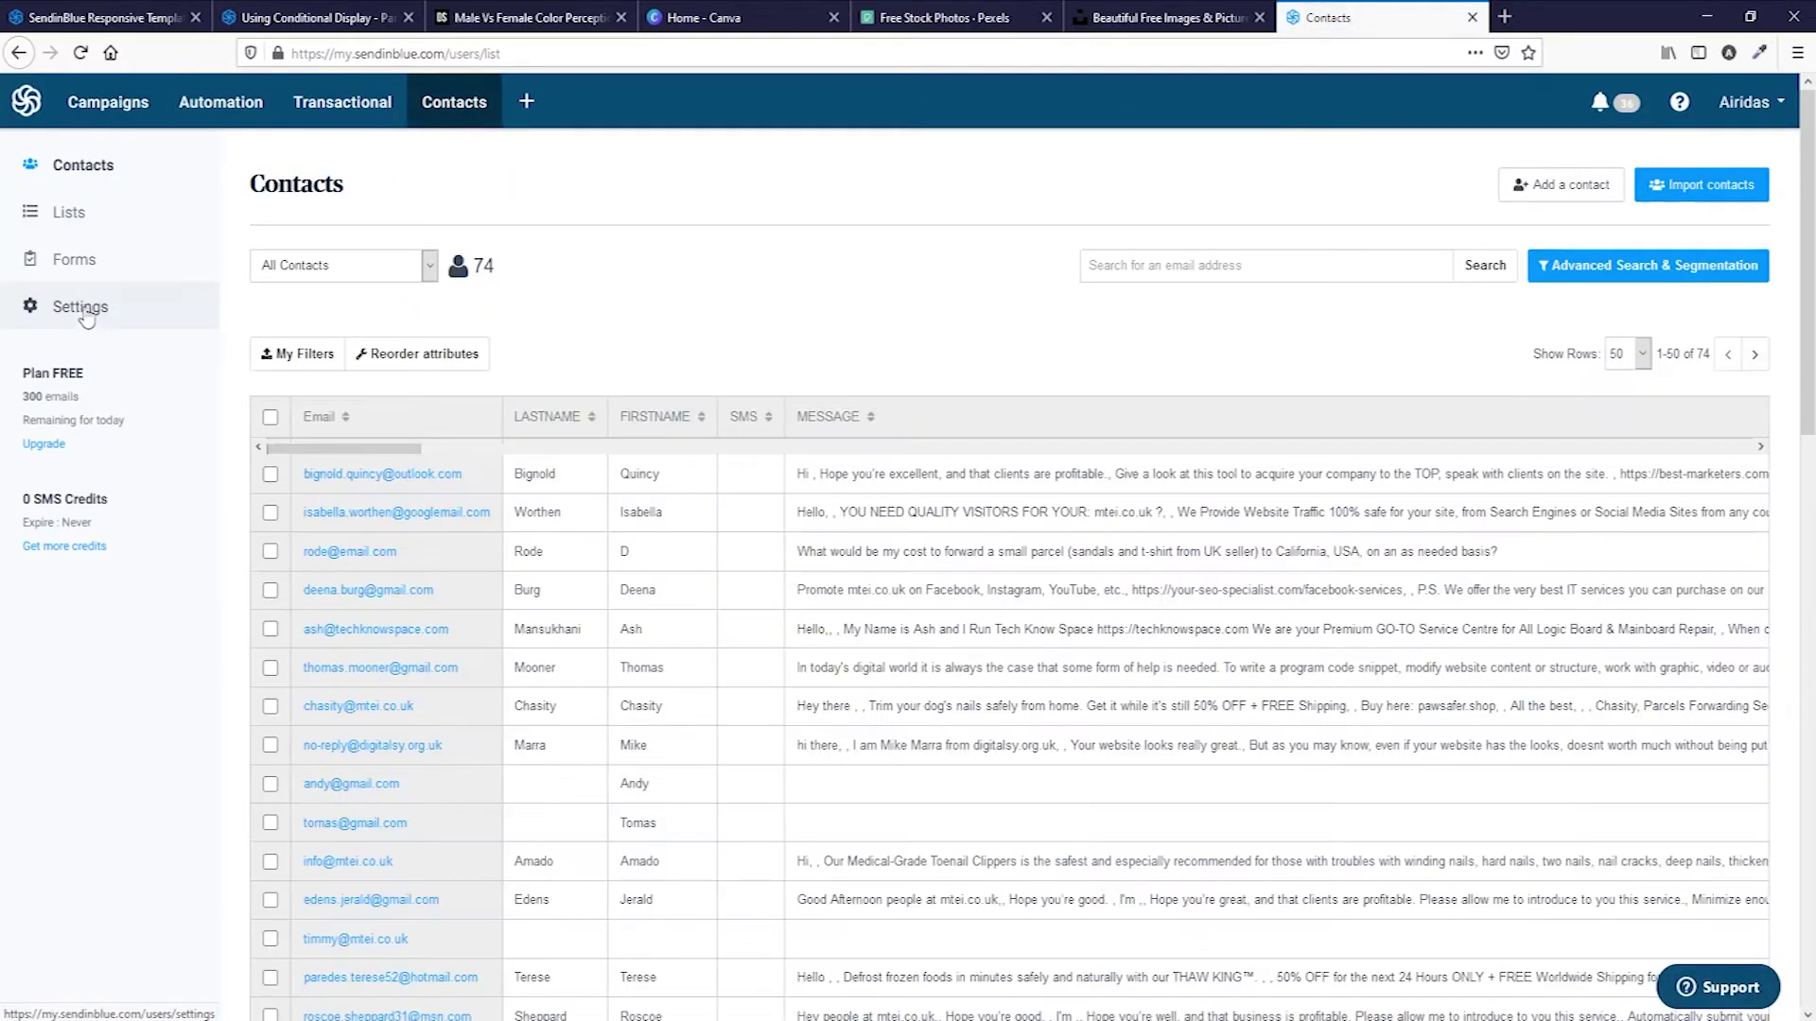
{"action": "left_click", "coordinate": [88, 309]}
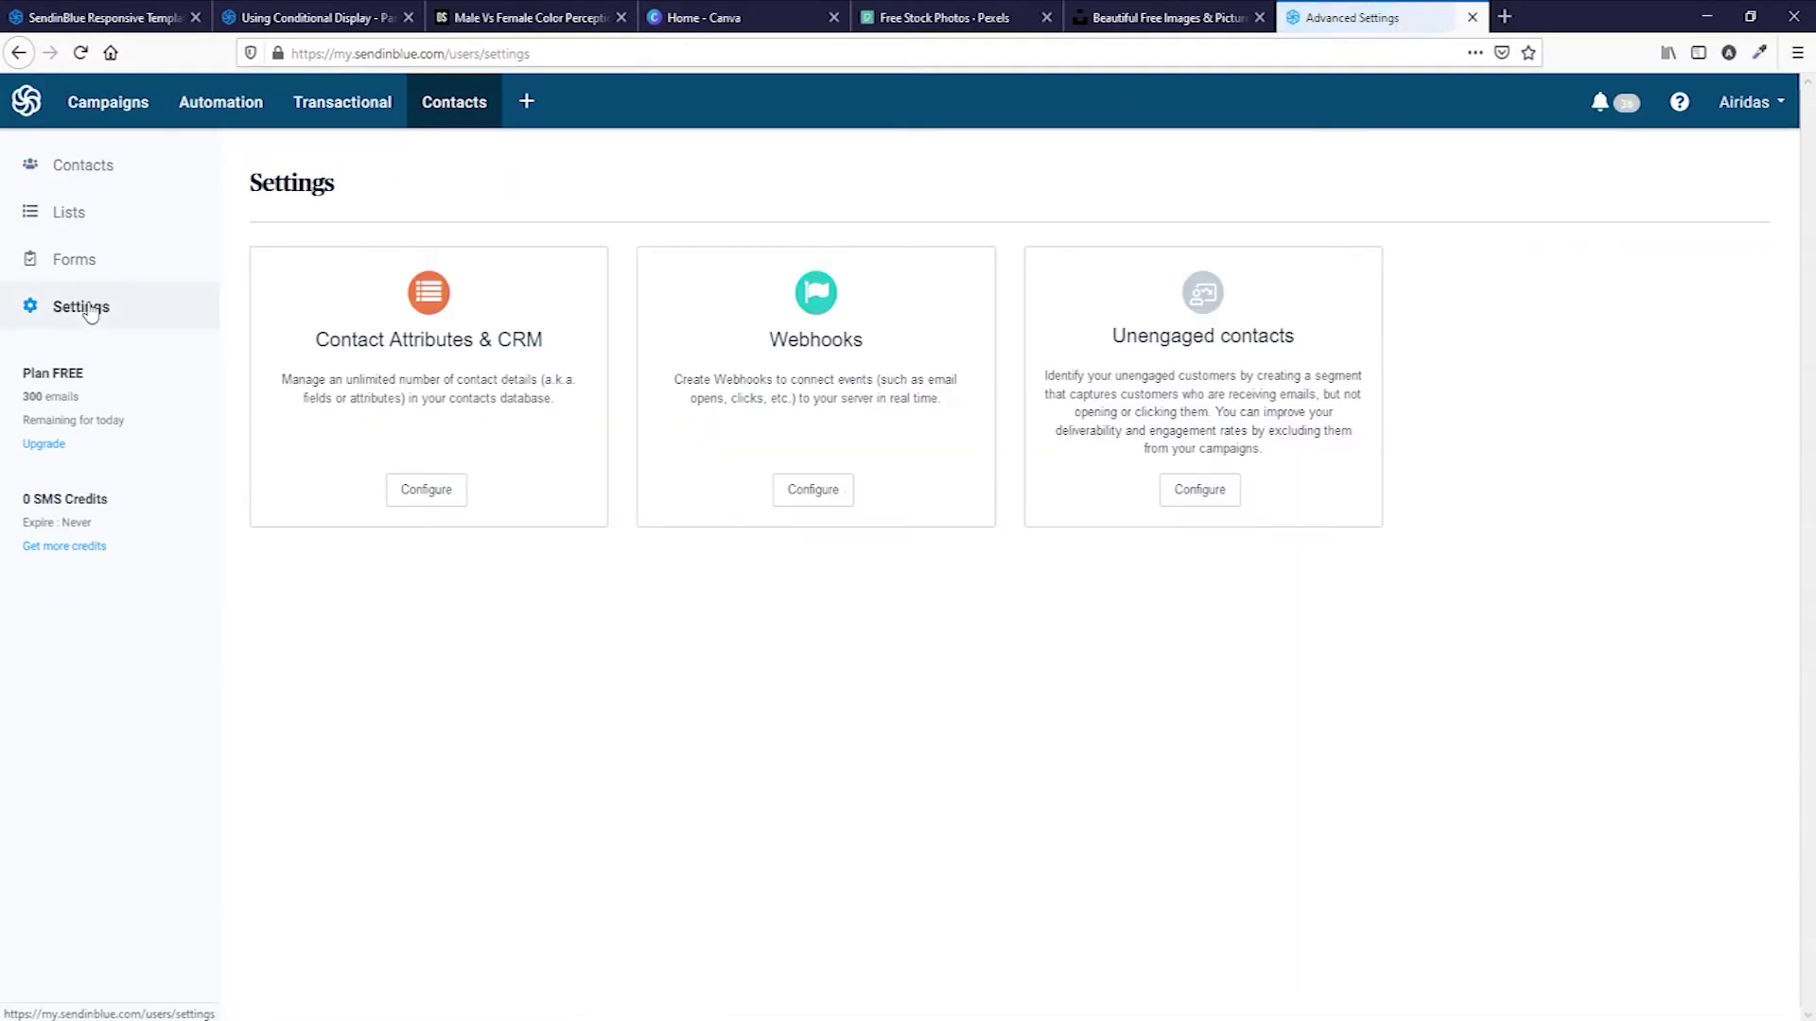
{"action": "left_click", "coordinate": [427, 492]}
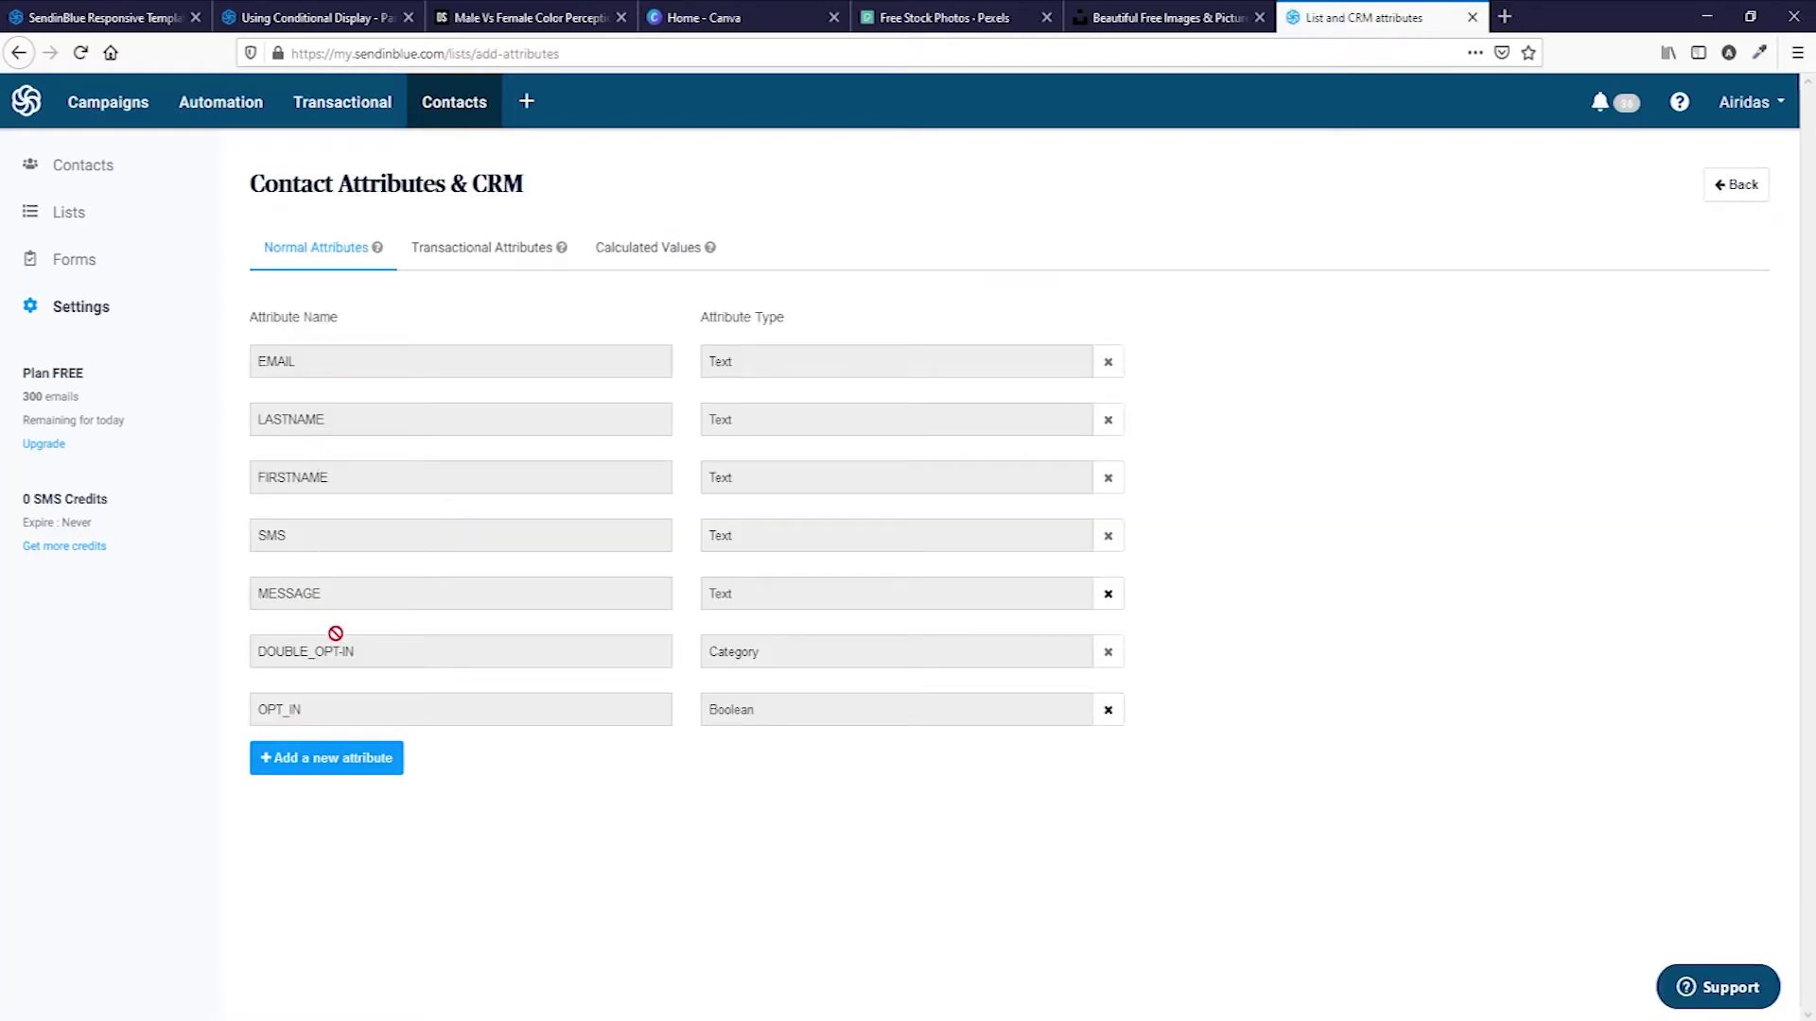
Create a new contact attribute named TITLE of type Category.
{"action": "left_click", "coordinate": [356, 764]}
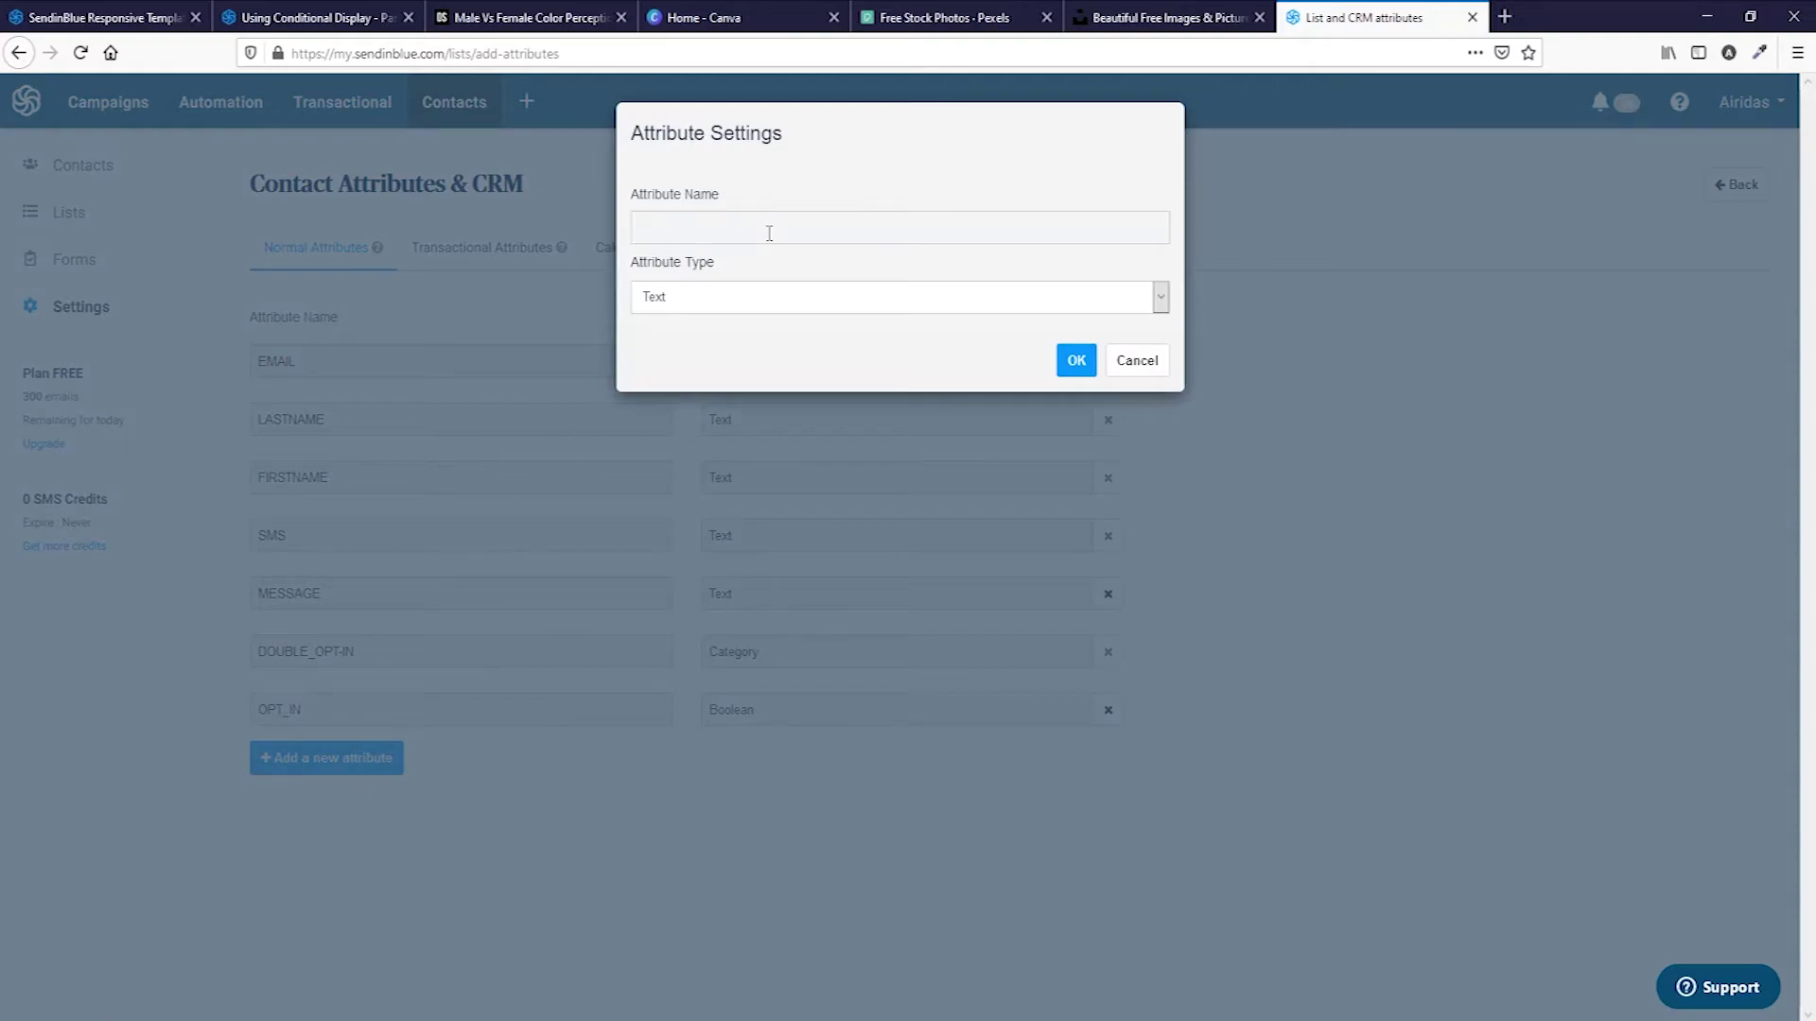
{"action": "type", "text": "TITLE"}
{"action": "left_click", "coordinate": [945, 304]}
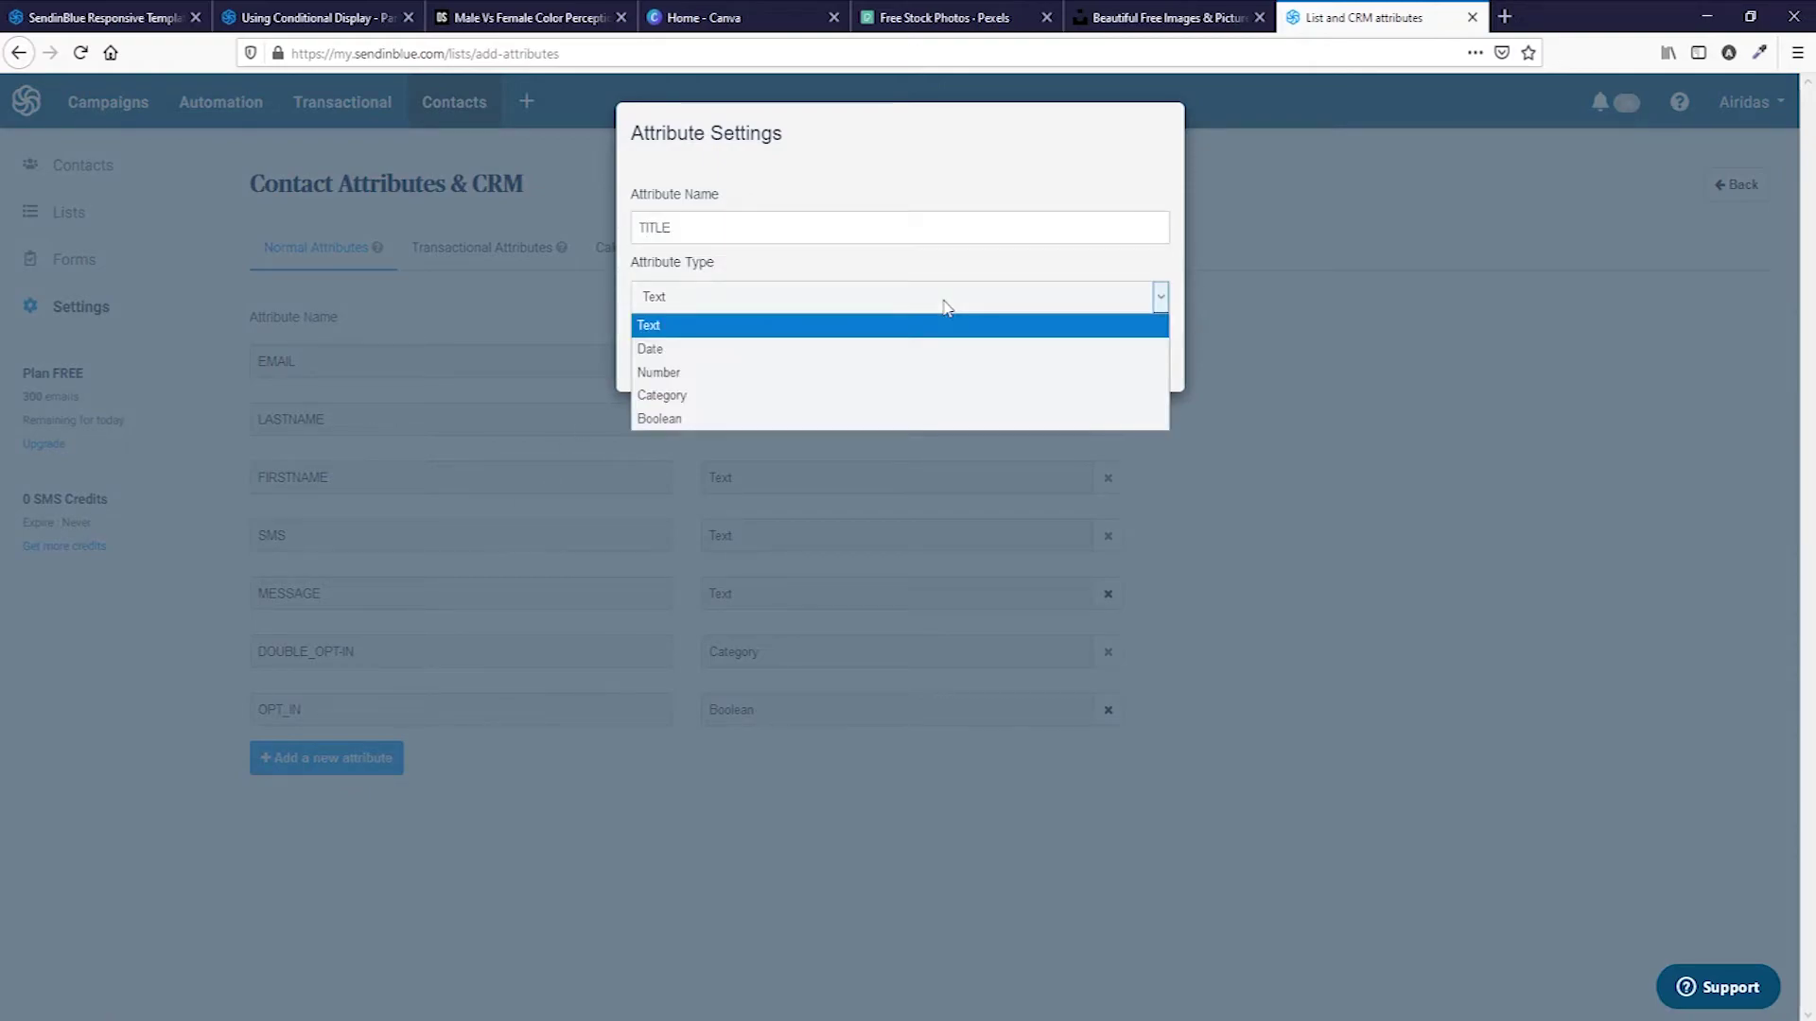
{"action": "left_click", "coordinate": [949, 393]}
Enter the TITLE category values Mr, Mrs and Miss.
{"action": "left_click", "coordinate": [668, 379]}
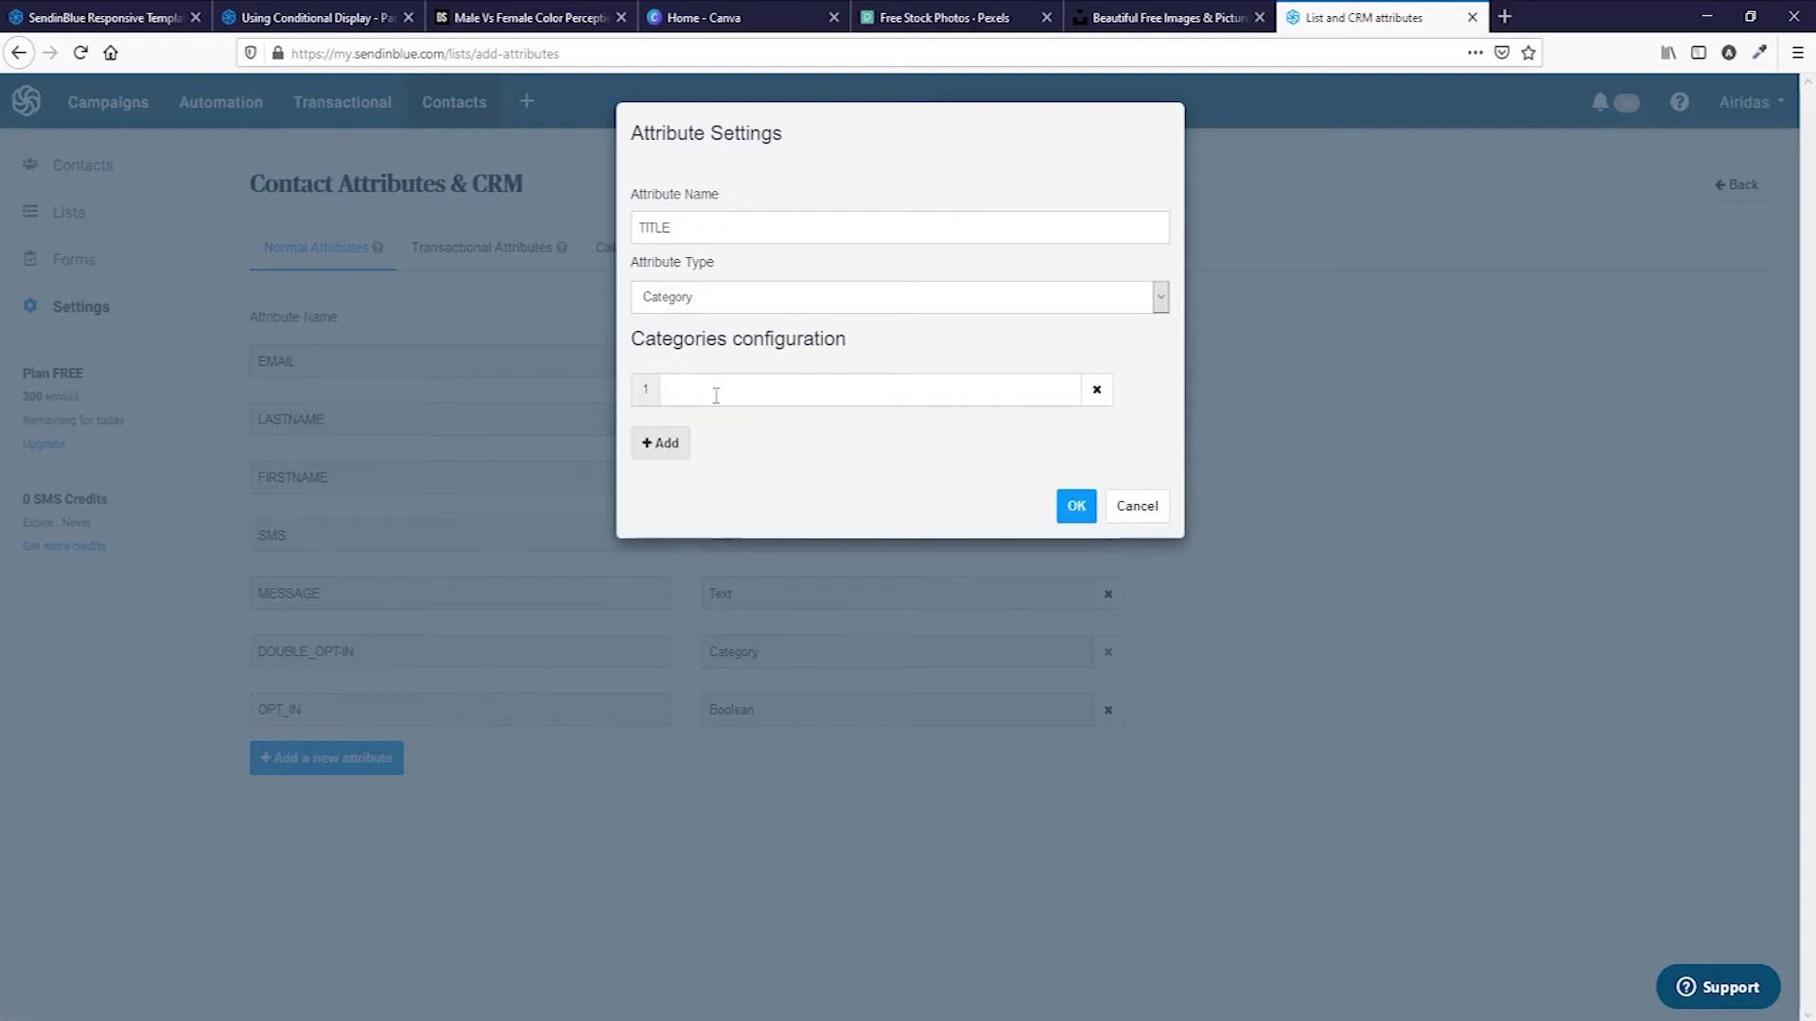
{"action": "left_click", "coordinate": [850, 392]}
{"action": "type", "text": "Mr"}
{"action": "left_click", "coordinate": [662, 443]}
{"action": "left_click", "coordinate": [722, 445]}
{"action": "type", "text": "M"}
{"action": "left_click", "coordinate": [742, 508]}
{"action": "left_click", "coordinate": [662, 495]}
{"action": "left_click", "coordinate": [681, 496]}
{"action": "type", "text": "Miss"}
Add Ms and Unknown as the remaining values and save the TITLE attribute.
{"action": "left_click", "coordinate": [667, 548]}
{"action": "left_click", "coordinate": [682, 549]}
{"action": "type", "text": "M"}
{"action": "left_click", "coordinate": [693, 639]}
{"action": "left_click", "coordinate": [665, 602]}
{"action": "left_click", "coordinate": [681, 612]}
{"action": "left_click", "coordinate": [681, 613]}
{"action": "left_click", "coordinate": [697, 716]}
{"action": "left_click", "coordinate": [1077, 718]}
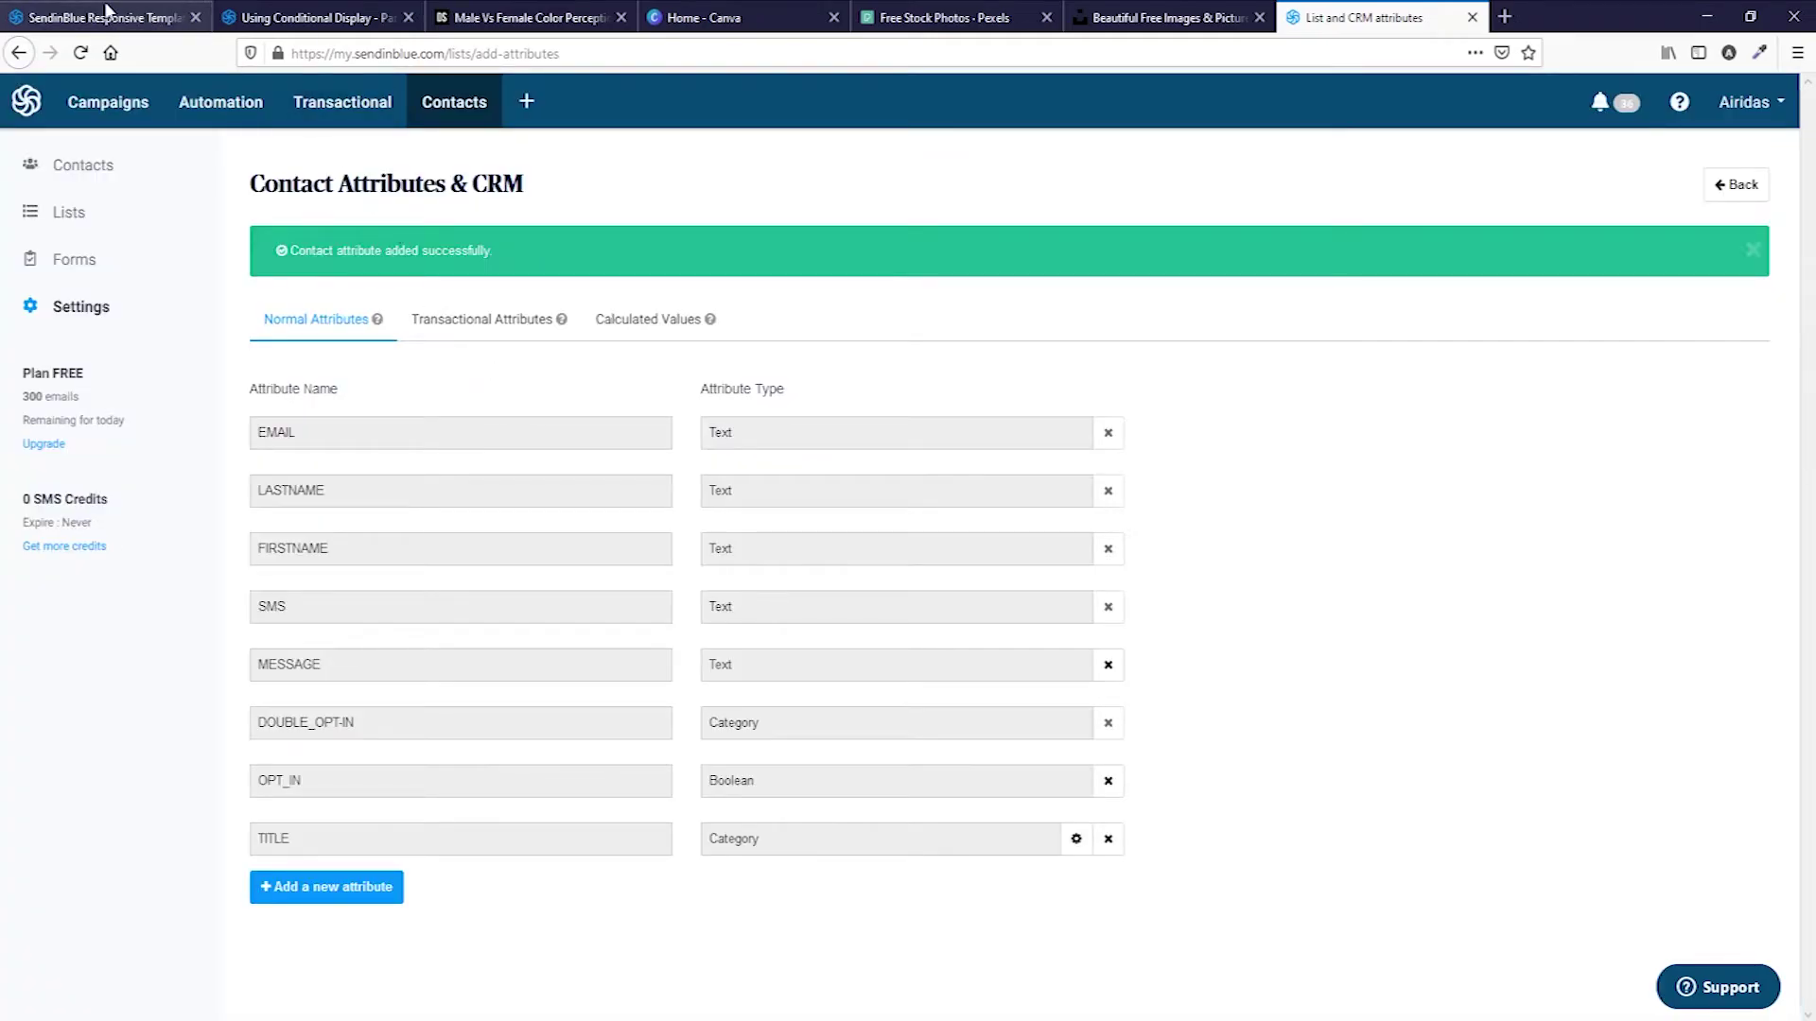
{"action": "left_click", "coordinate": [104, 11]}
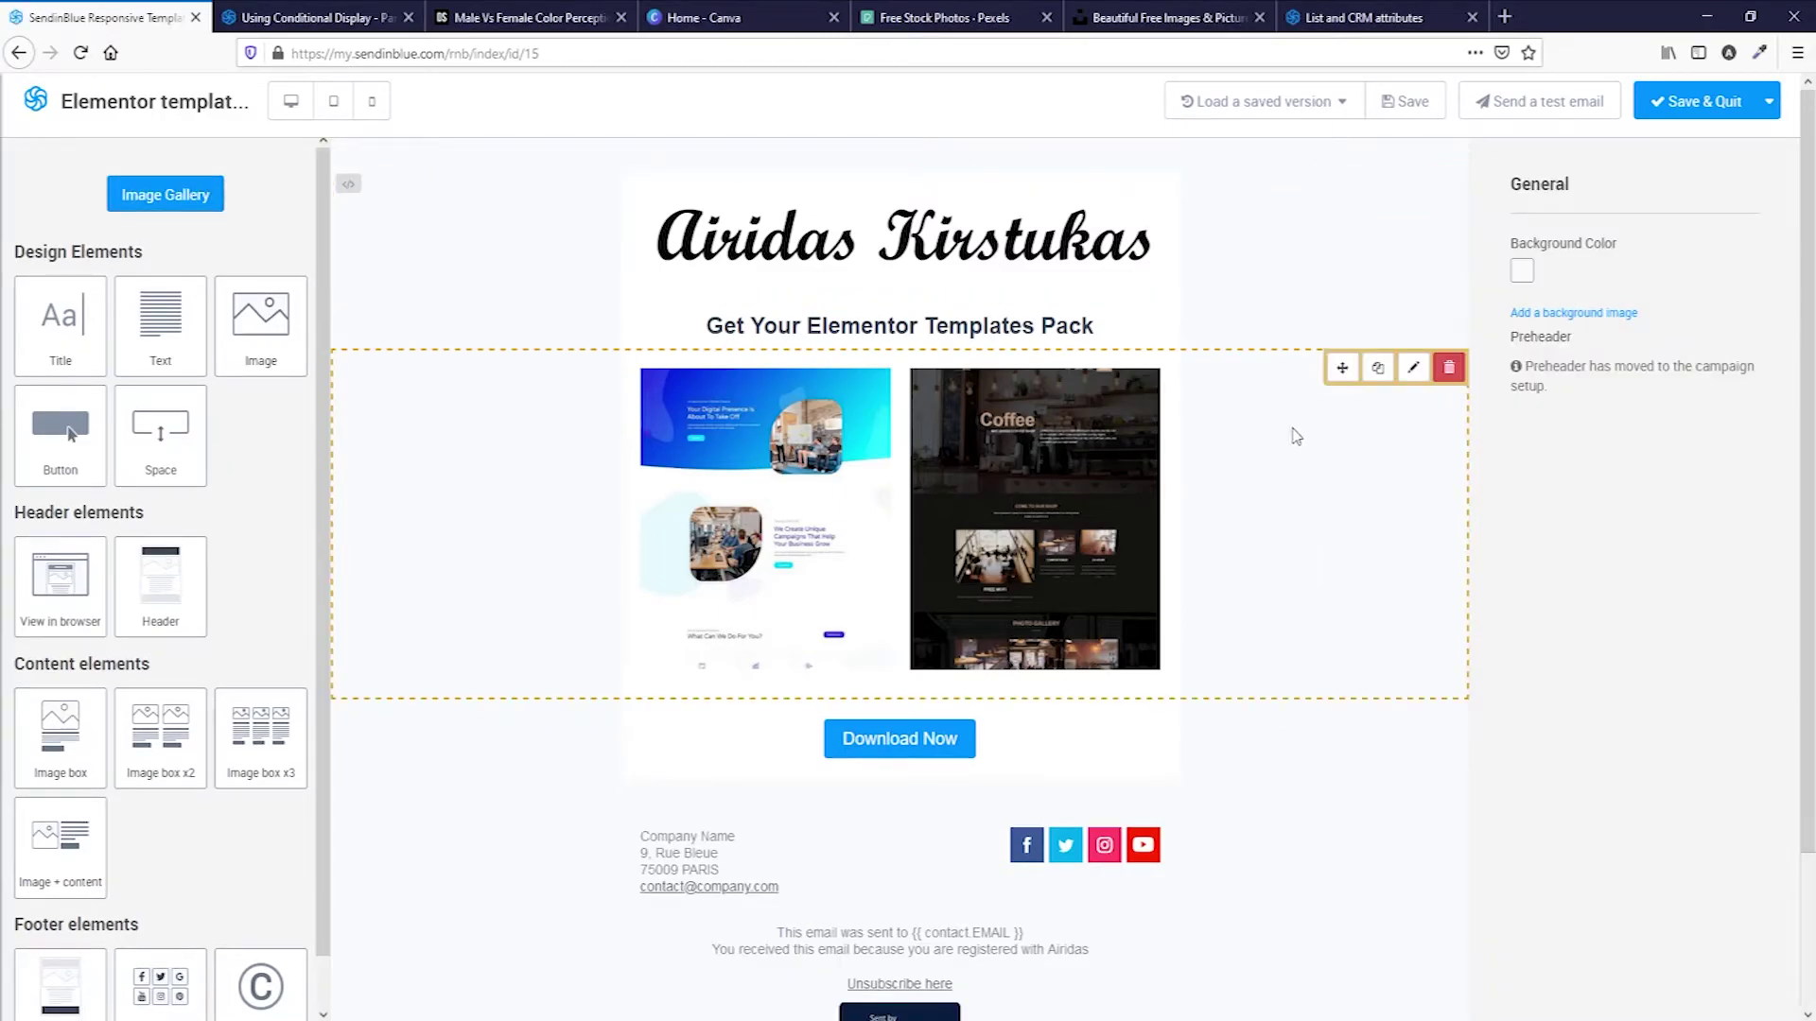
Base the logo row's display condition on TITLE, keeping the value Equals Mr.
{"action": "left_click", "coordinate": [1297, 267]}
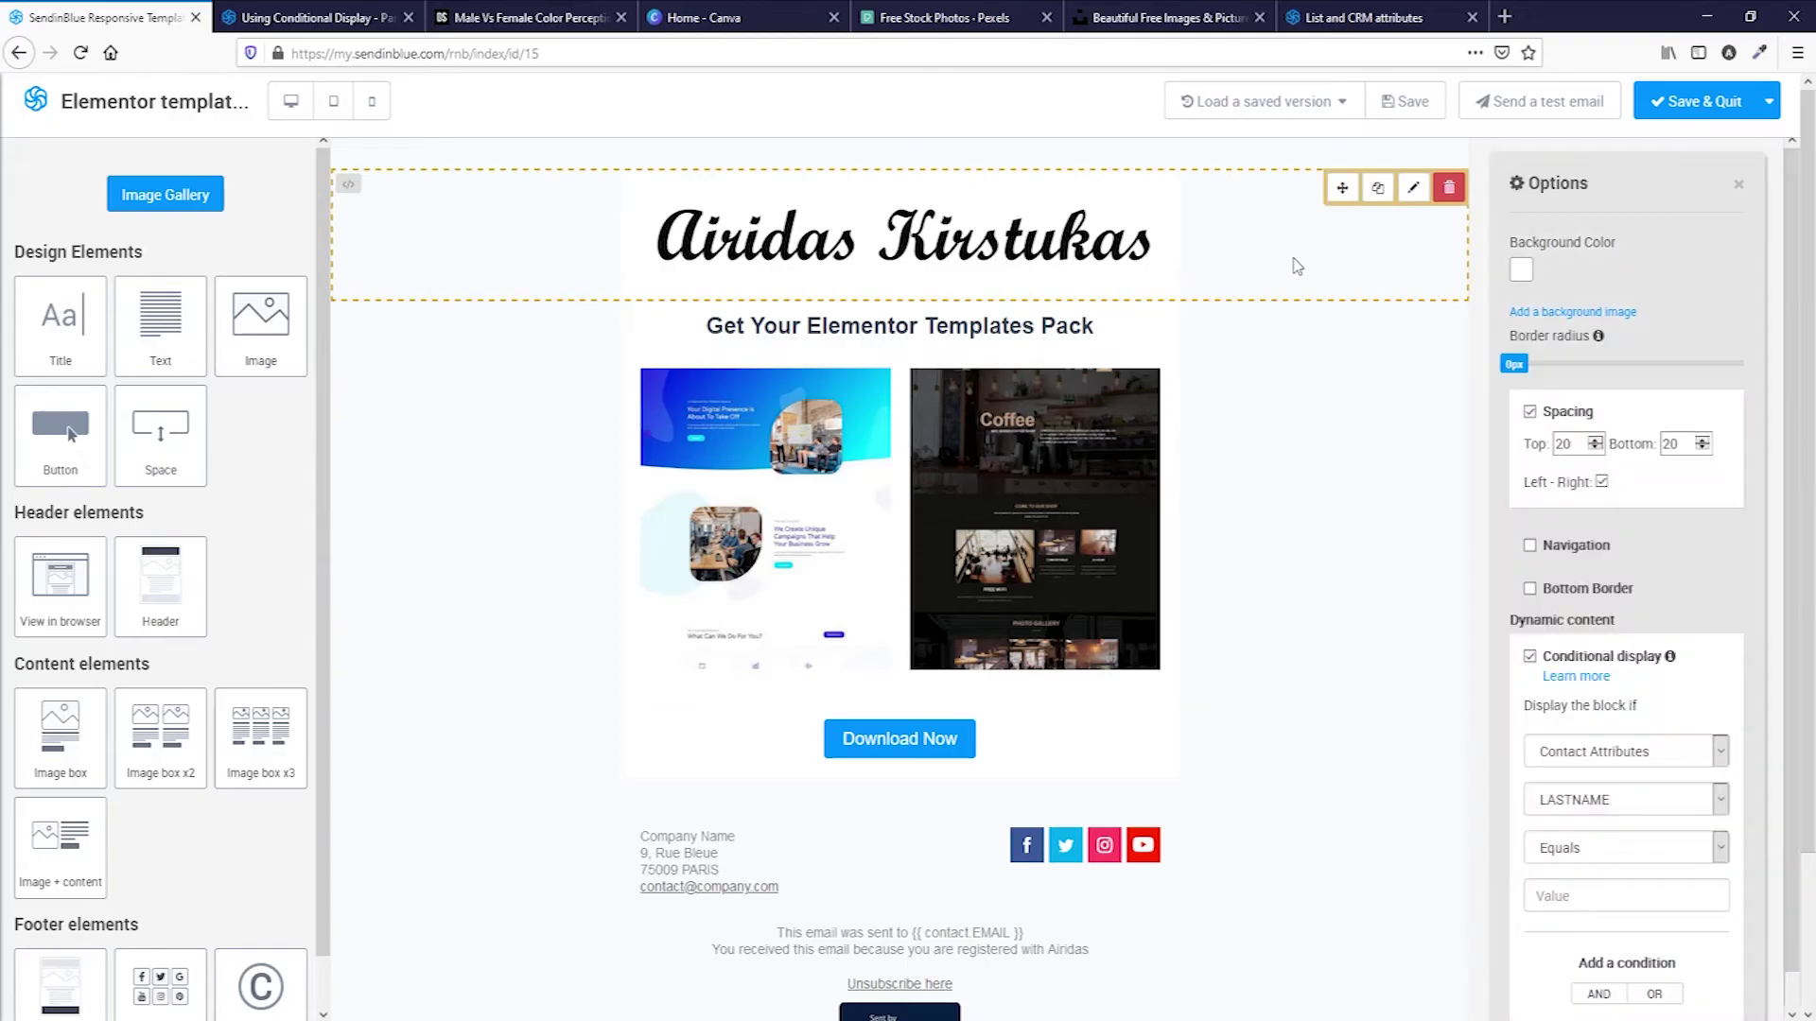
{"action": "left_click", "coordinate": [1673, 802]}
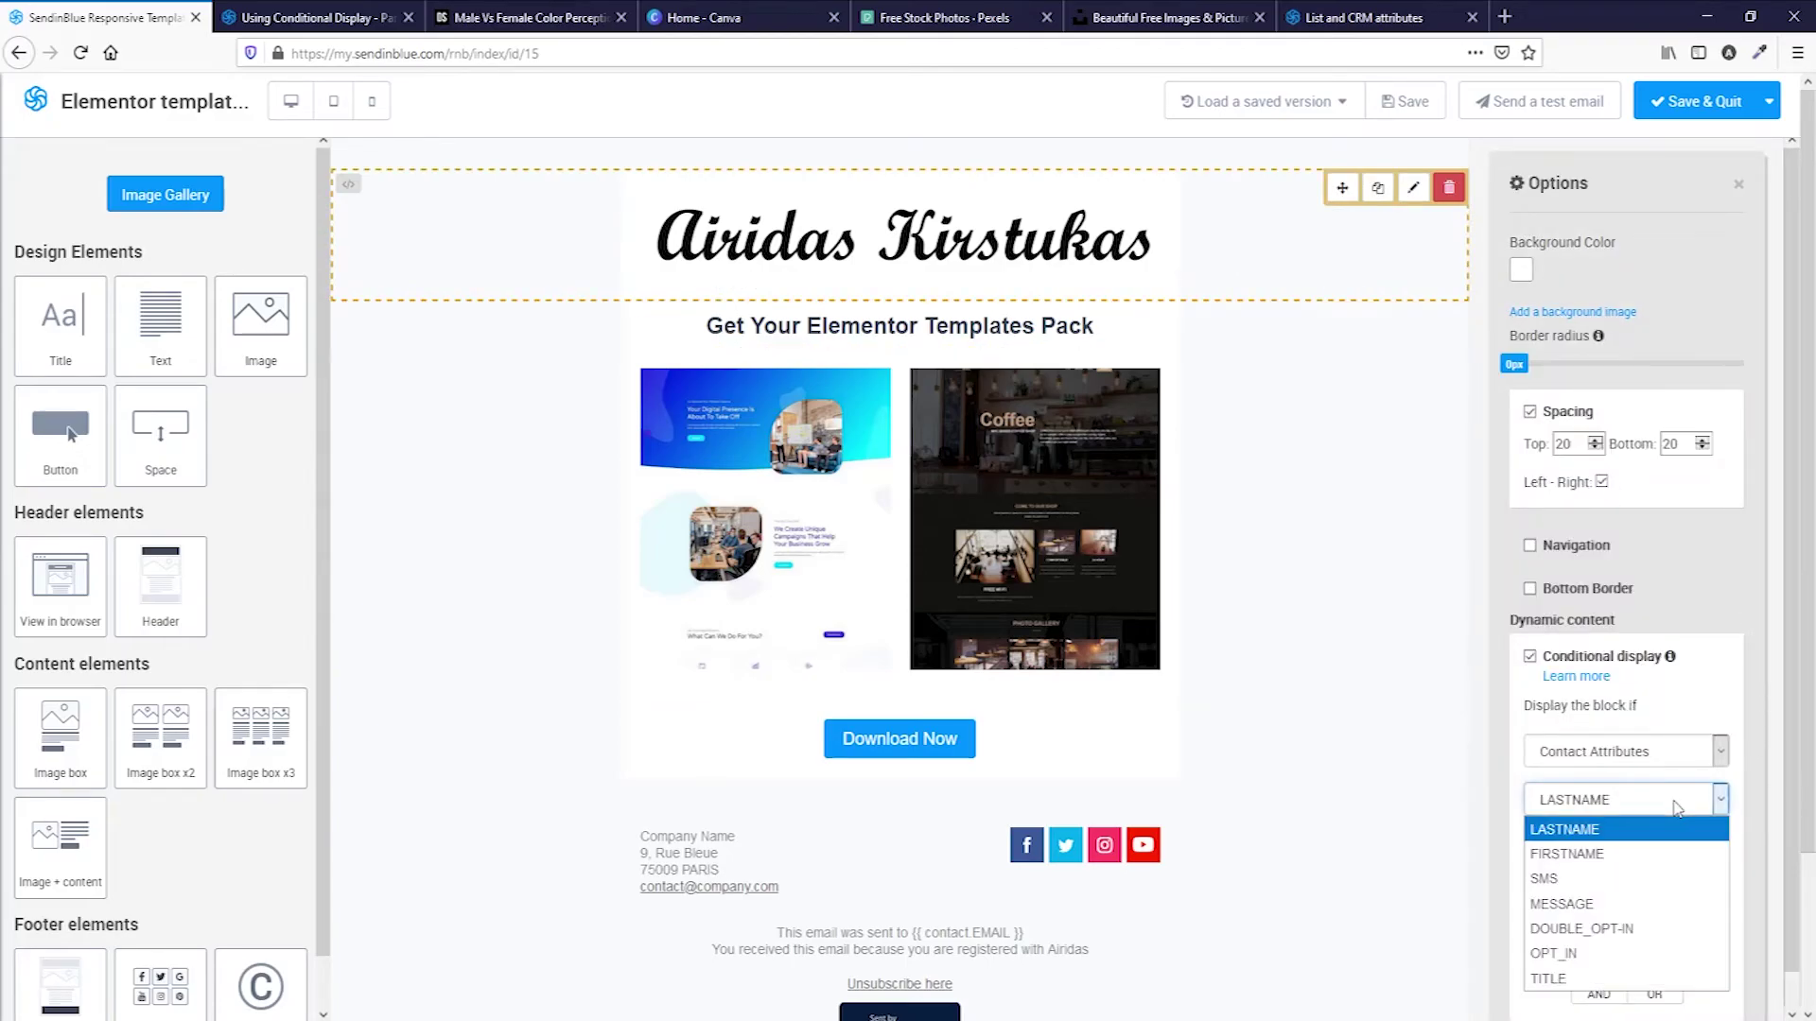
{"action": "left_click", "coordinate": [1669, 984]}
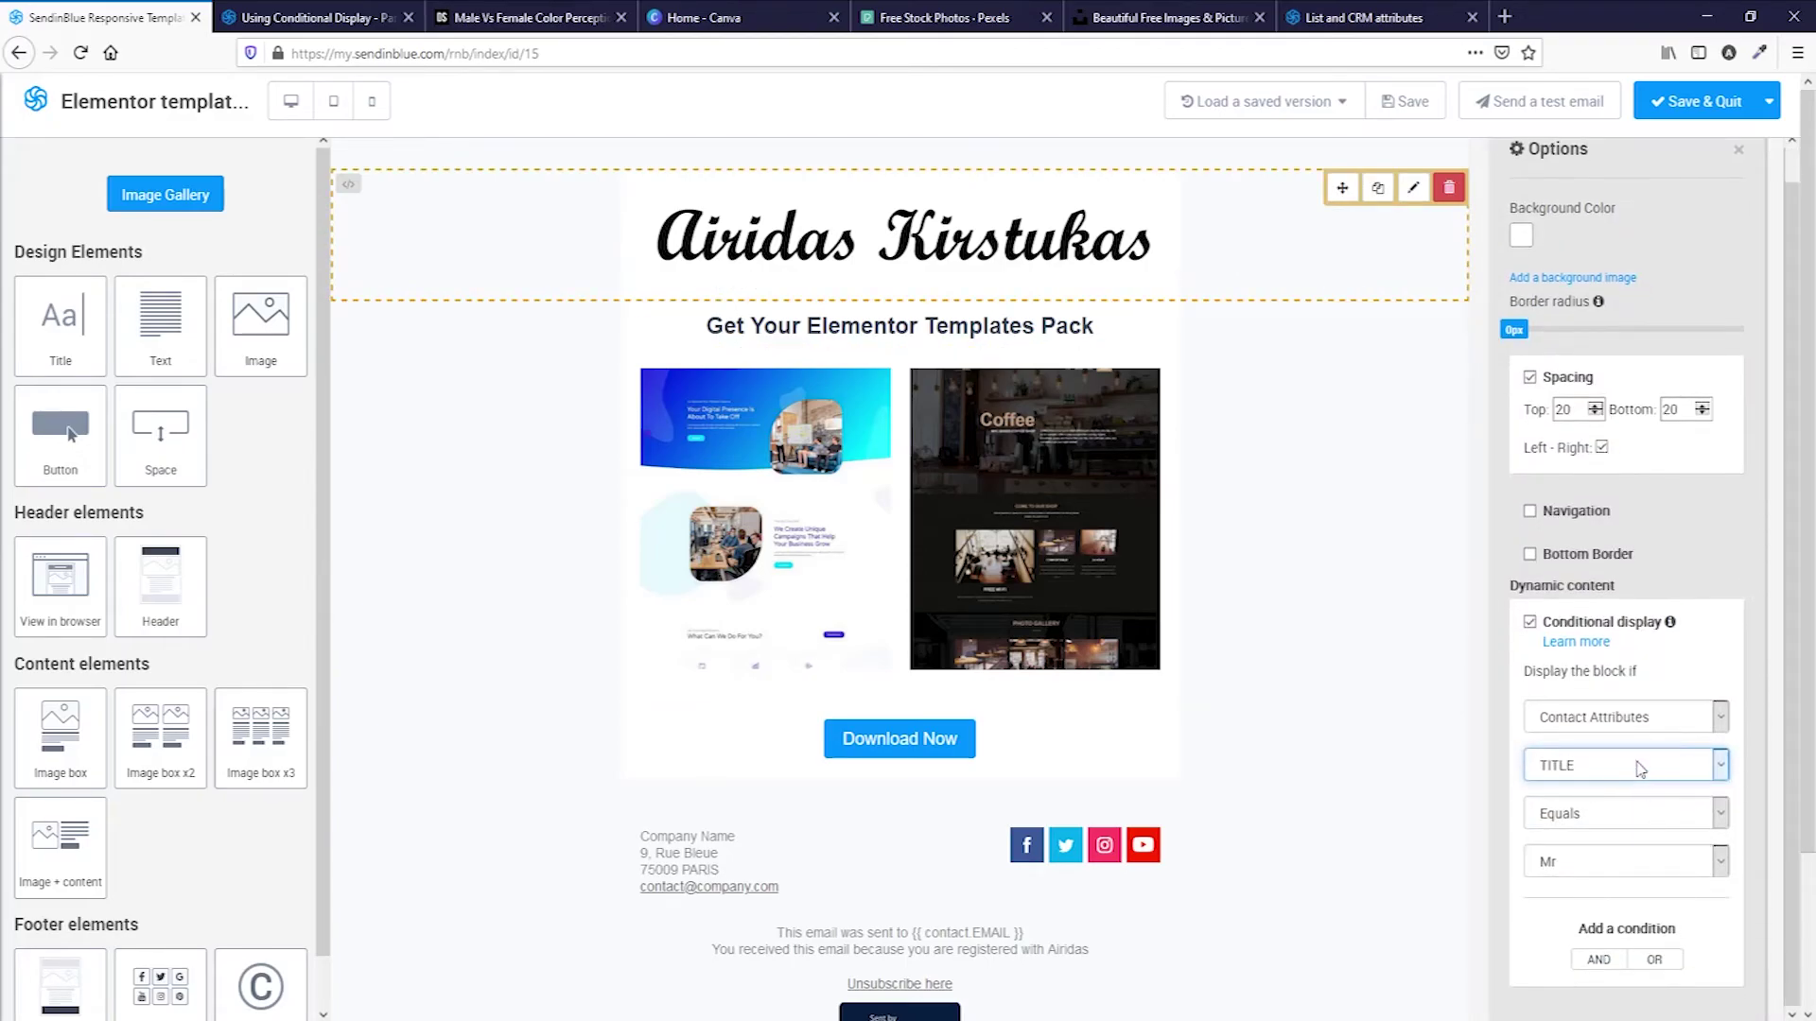
{"action": "left_click", "coordinate": [1635, 871]}
{"action": "left_click", "coordinate": [1635, 871]}
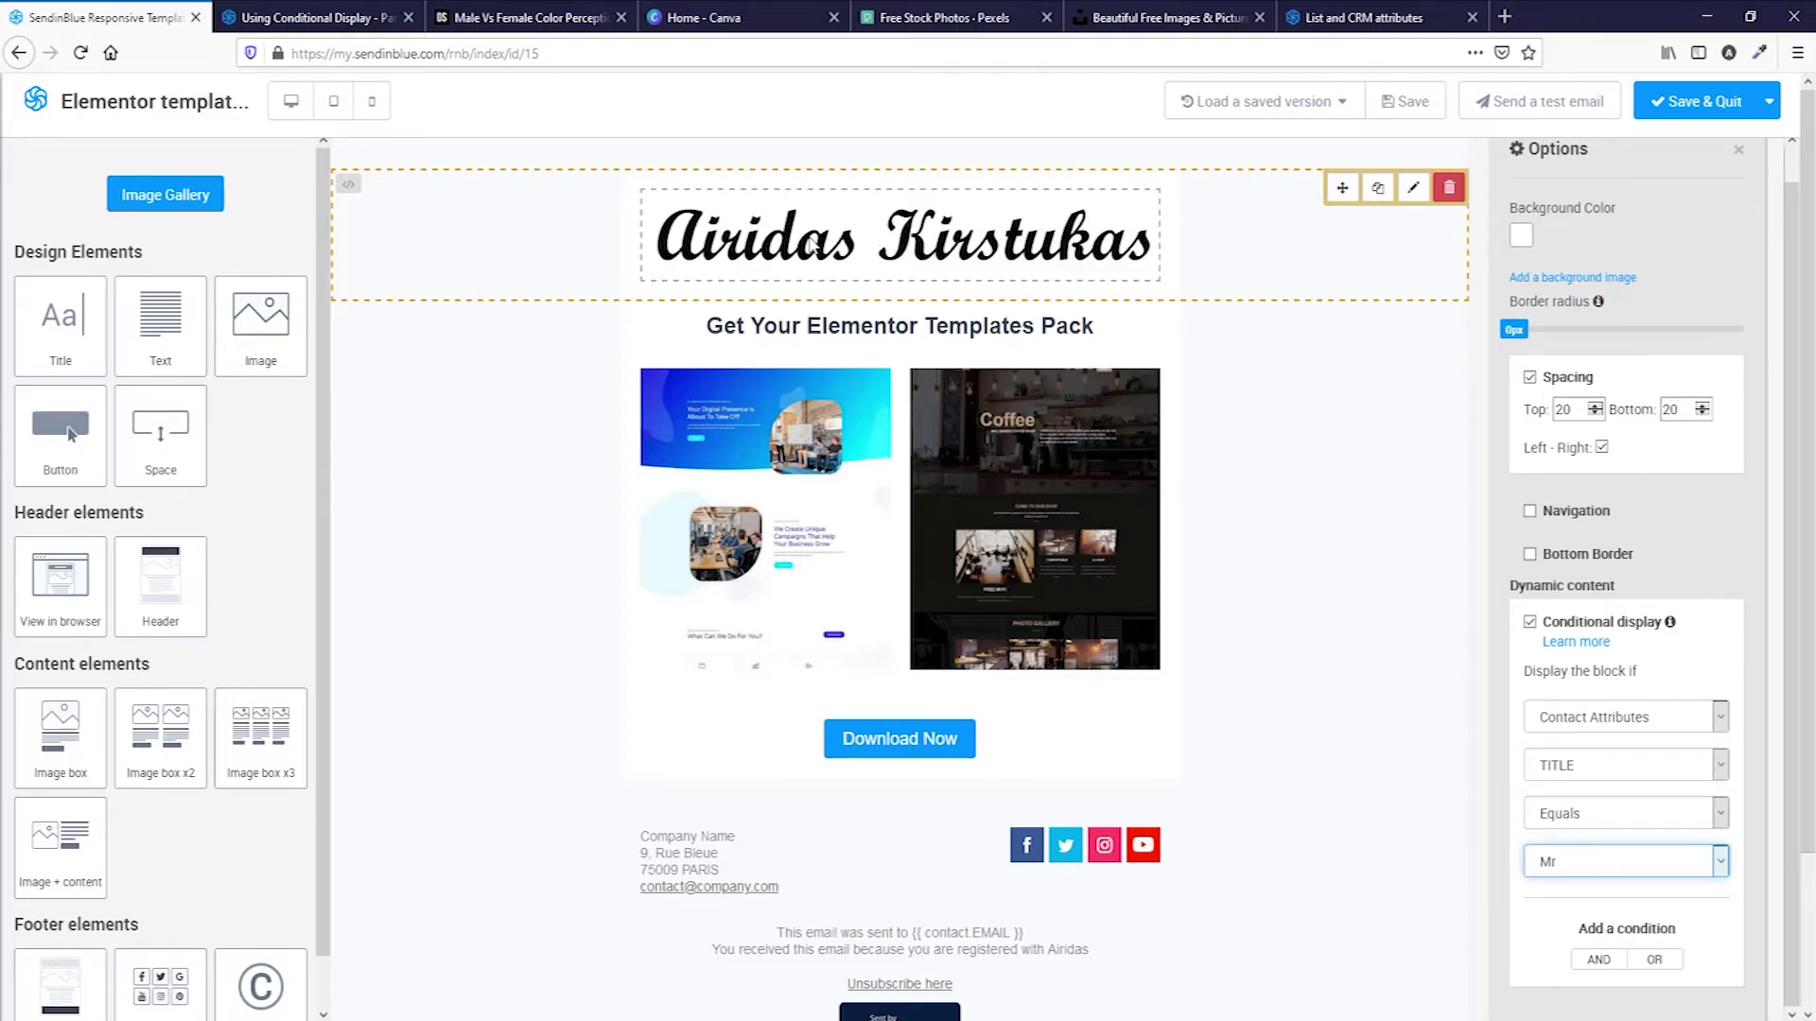
{"action": "left_click", "coordinate": [690, 247]}
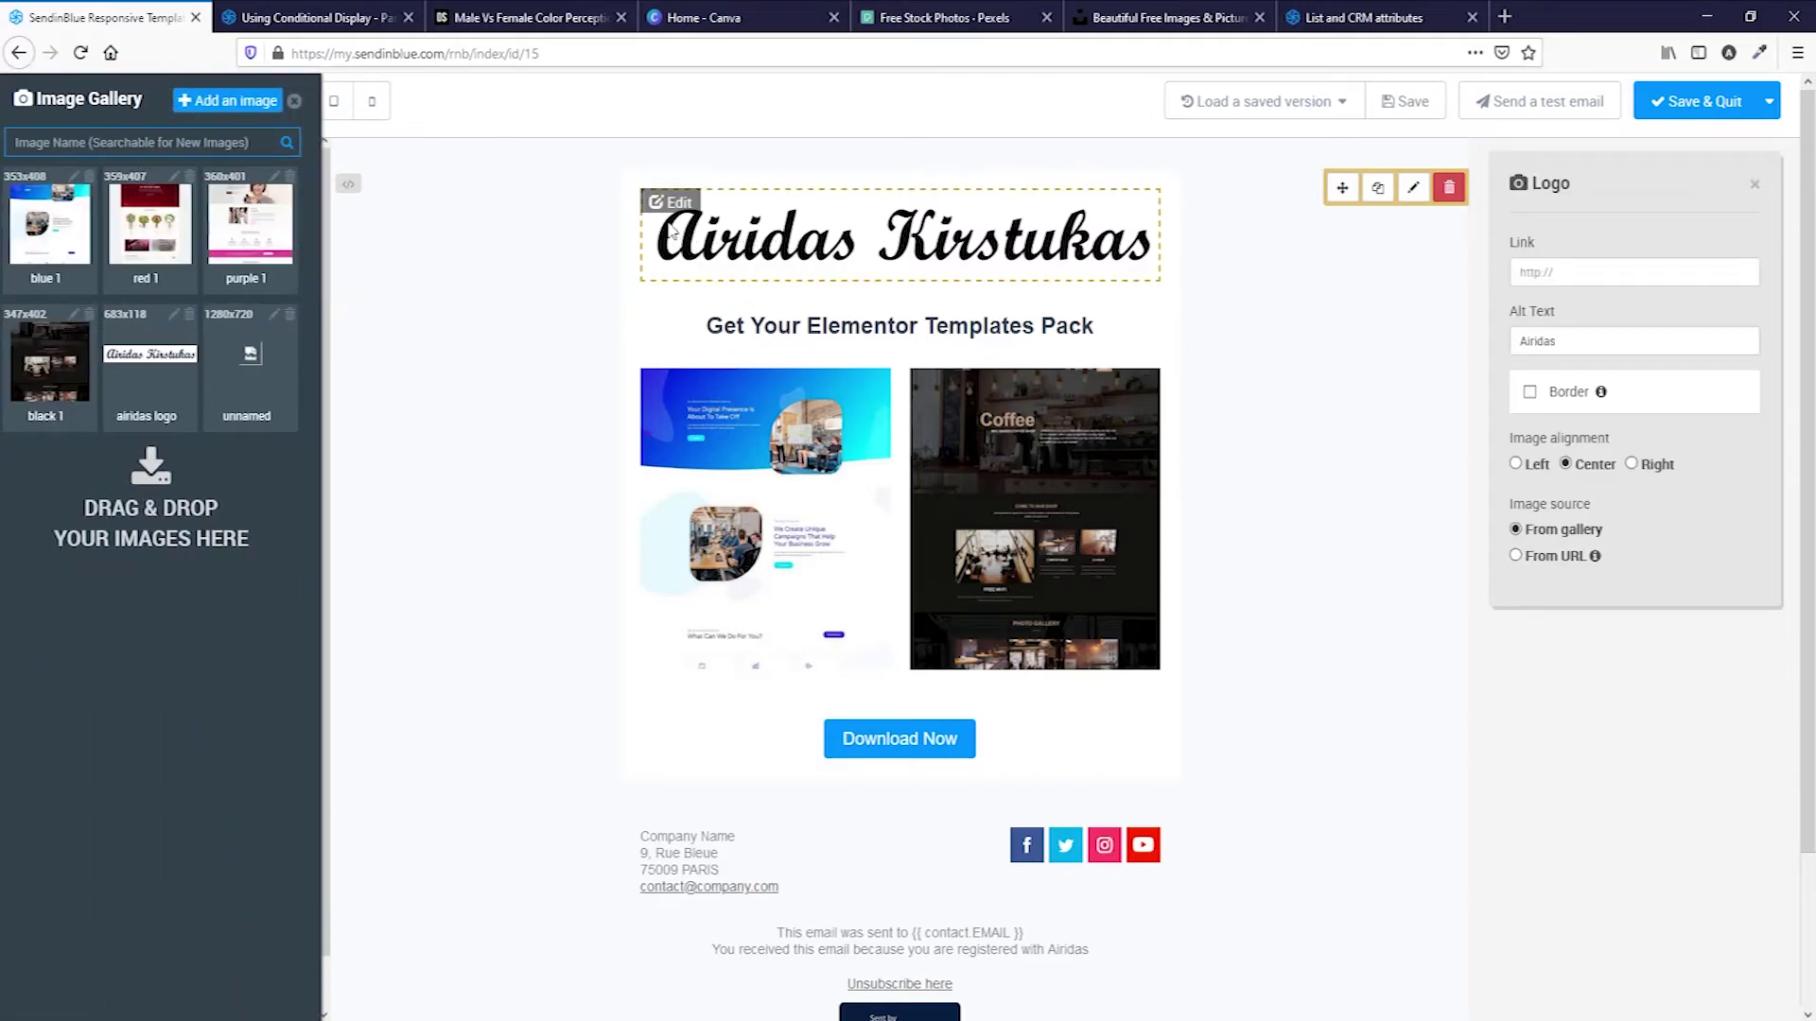
Recolour the logo blue with the Duotone Peach filter and insert it into the email.
{"action": "left_click", "coordinate": [663, 203]}
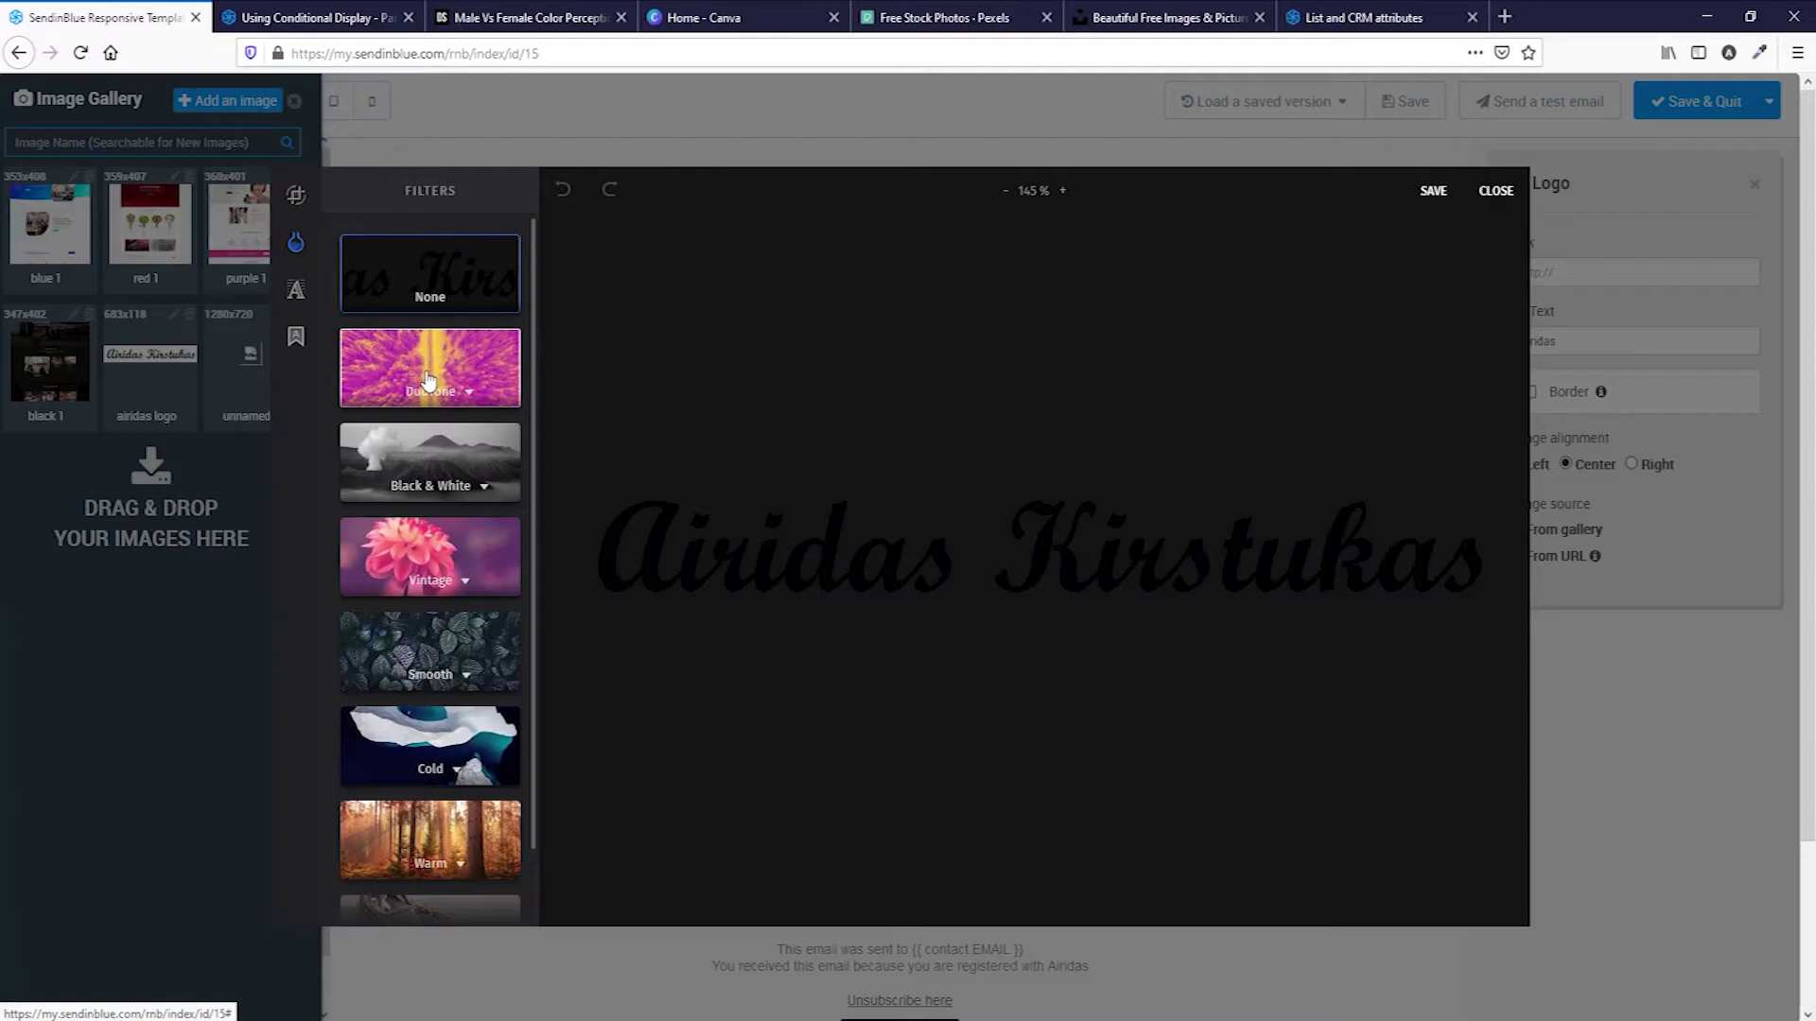
{"action": "left_click", "coordinate": [427, 380]}
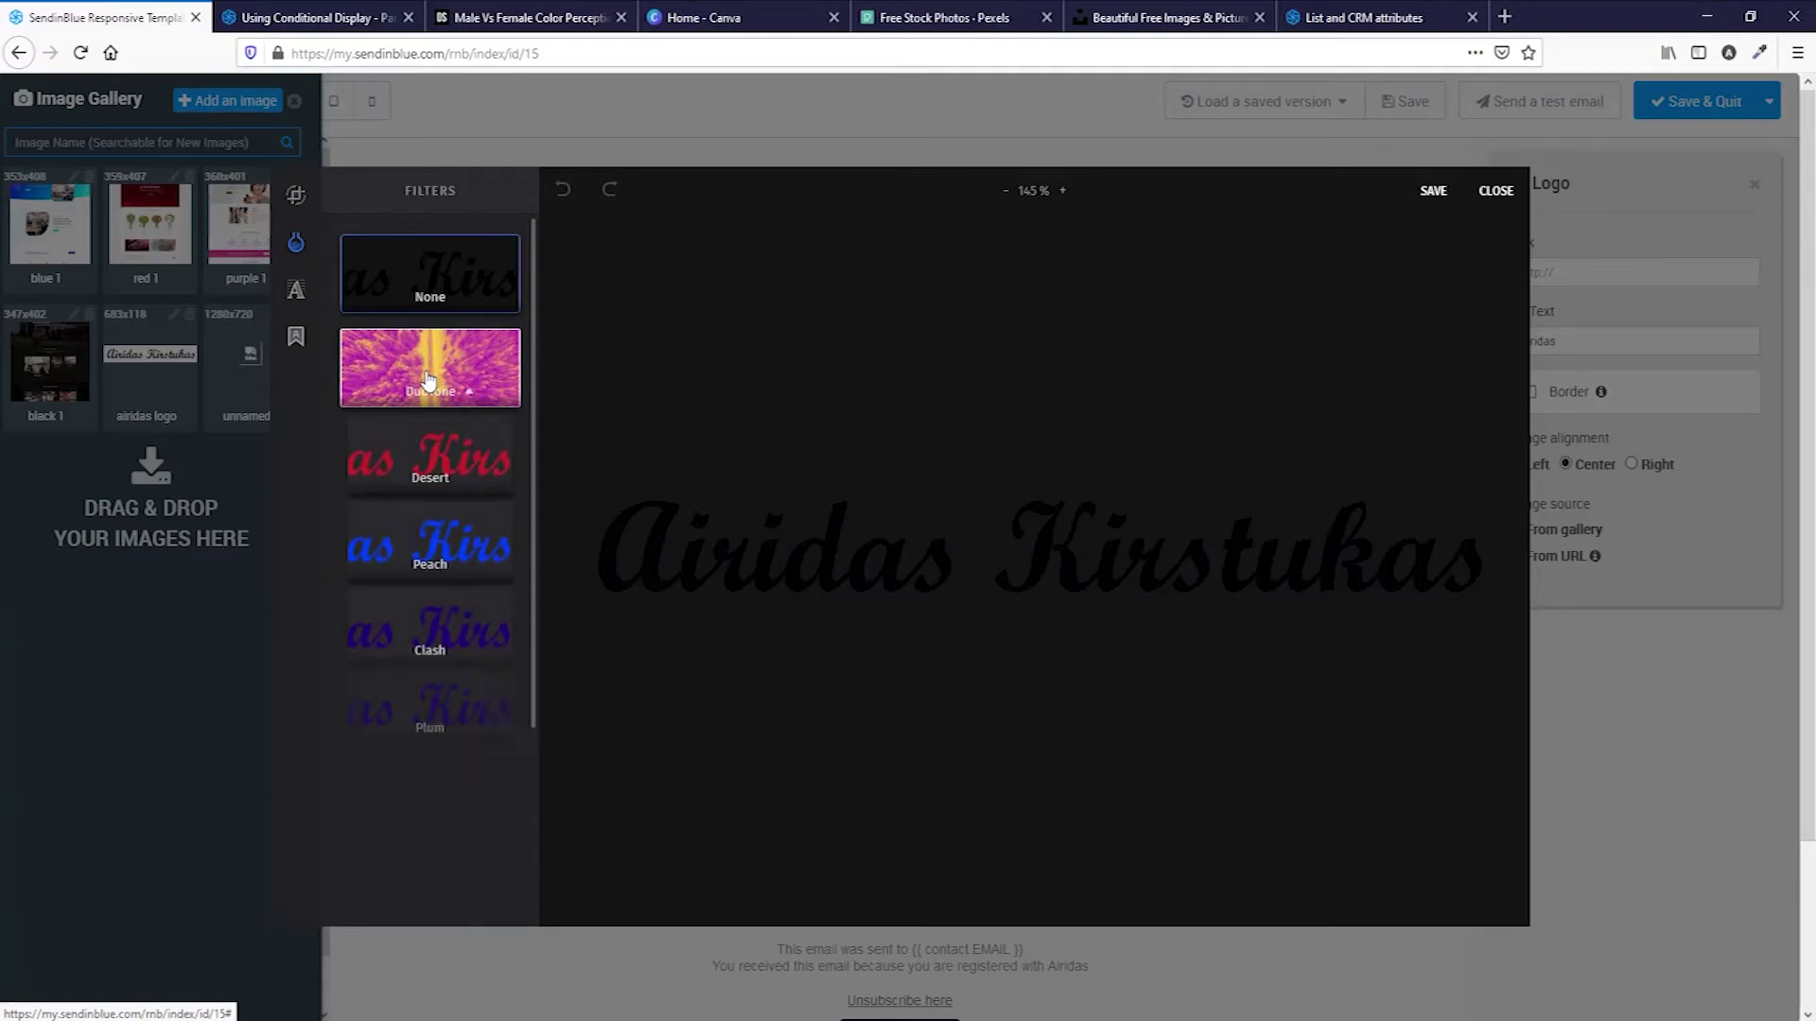
{"action": "left_click", "coordinate": [451, 558]}
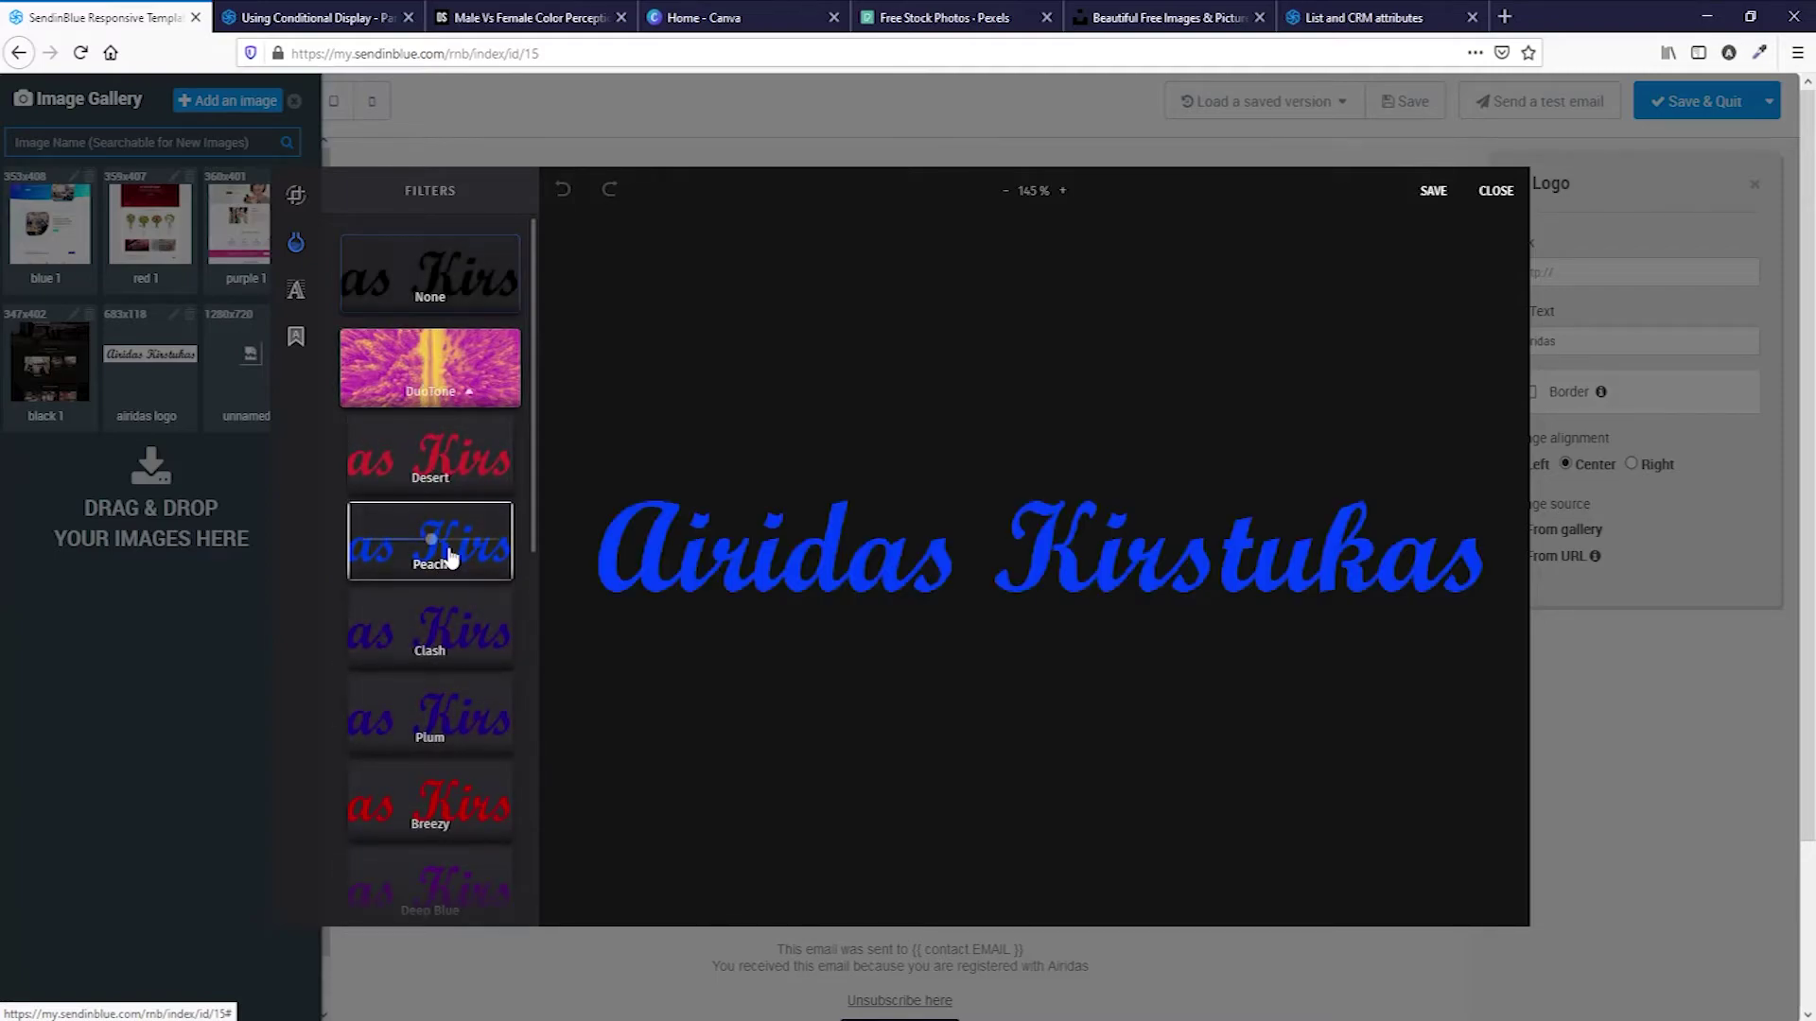
{"action": "left_click", "coordinate": [1433, 194]}
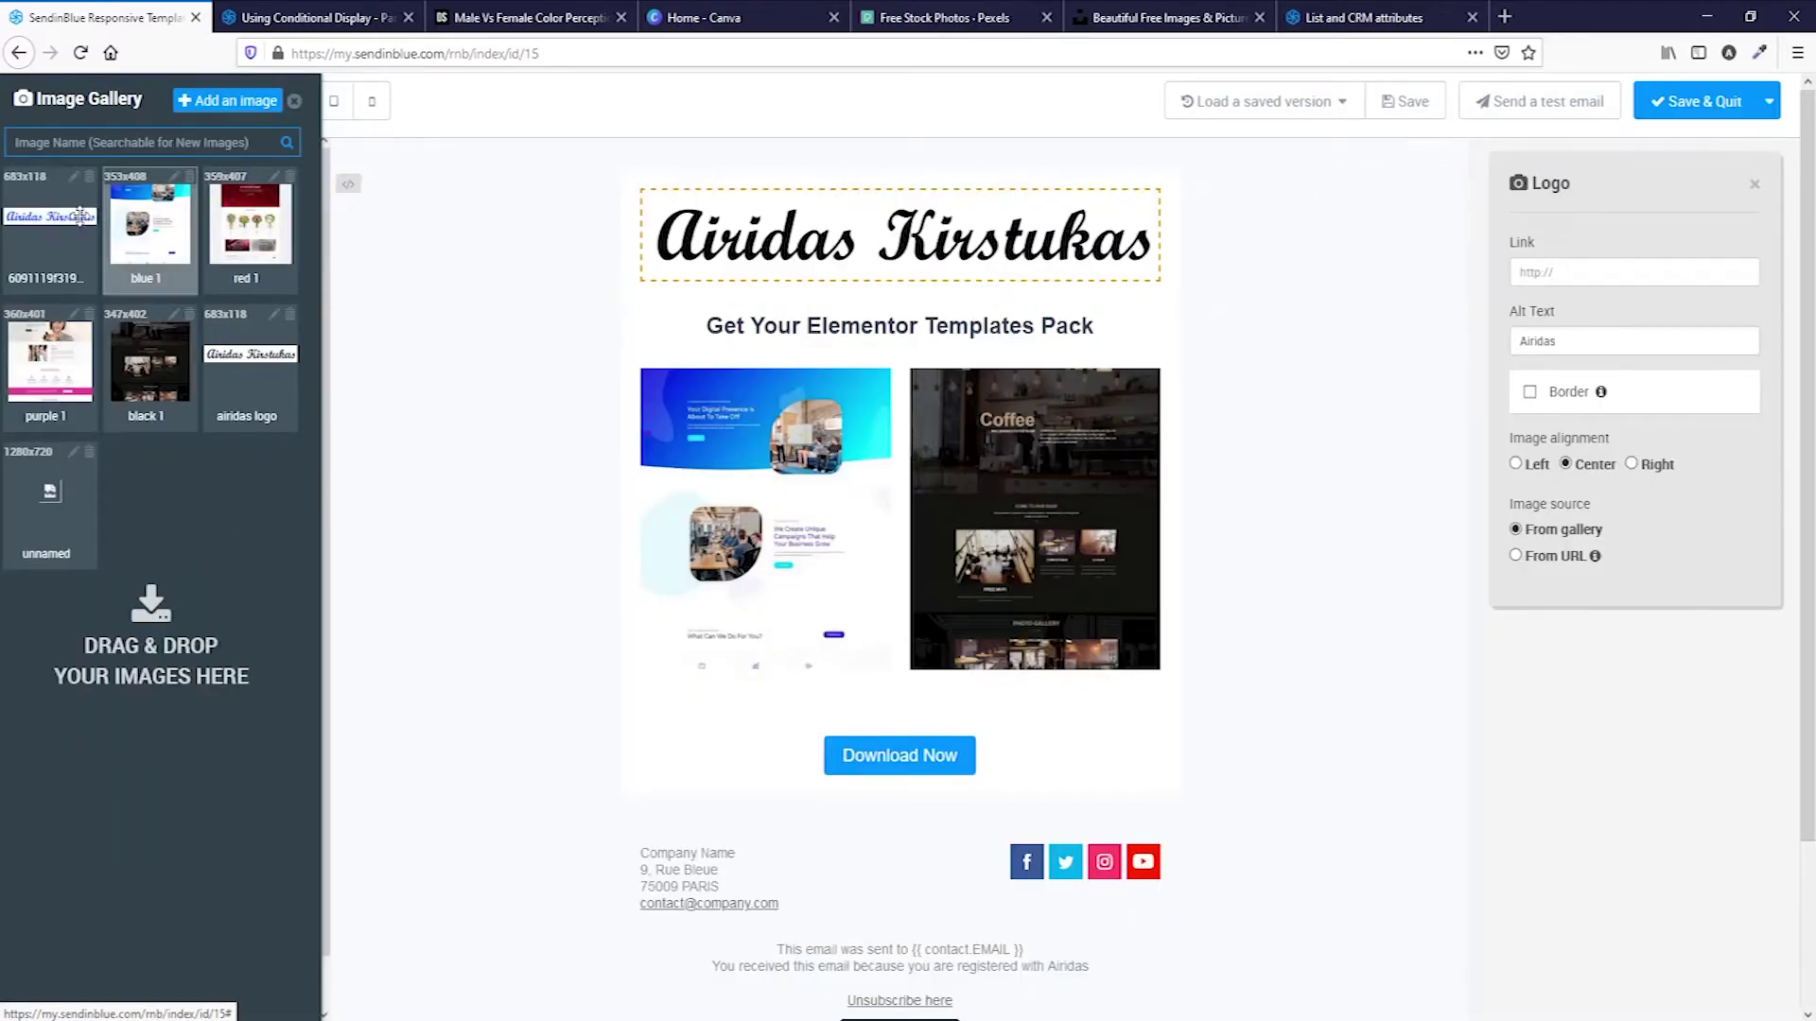
{"action": "left_click", "coordinate": [28, 219]}
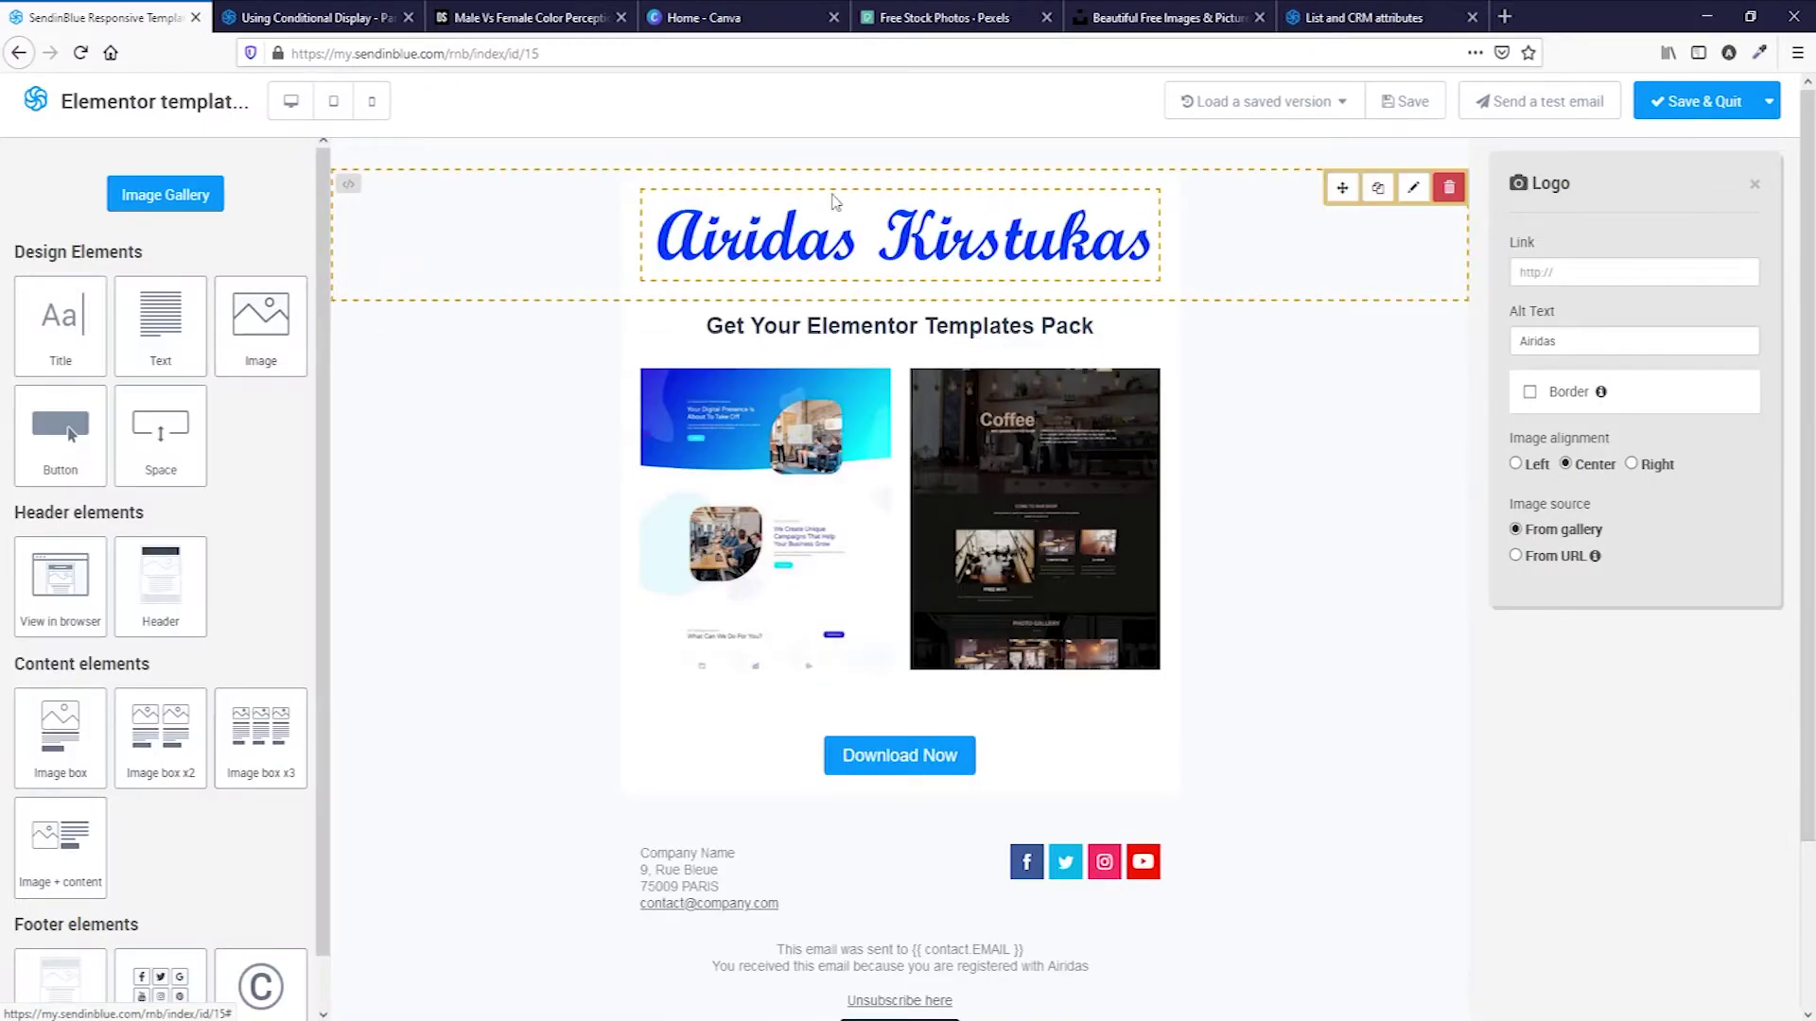
Duplicate the logo row and tint the copy purple with Duotone Clash.
{"action": "left_click", "coordinate": [1378, 188]}
{"action": "left_click", "coordinate": [728, 362]}
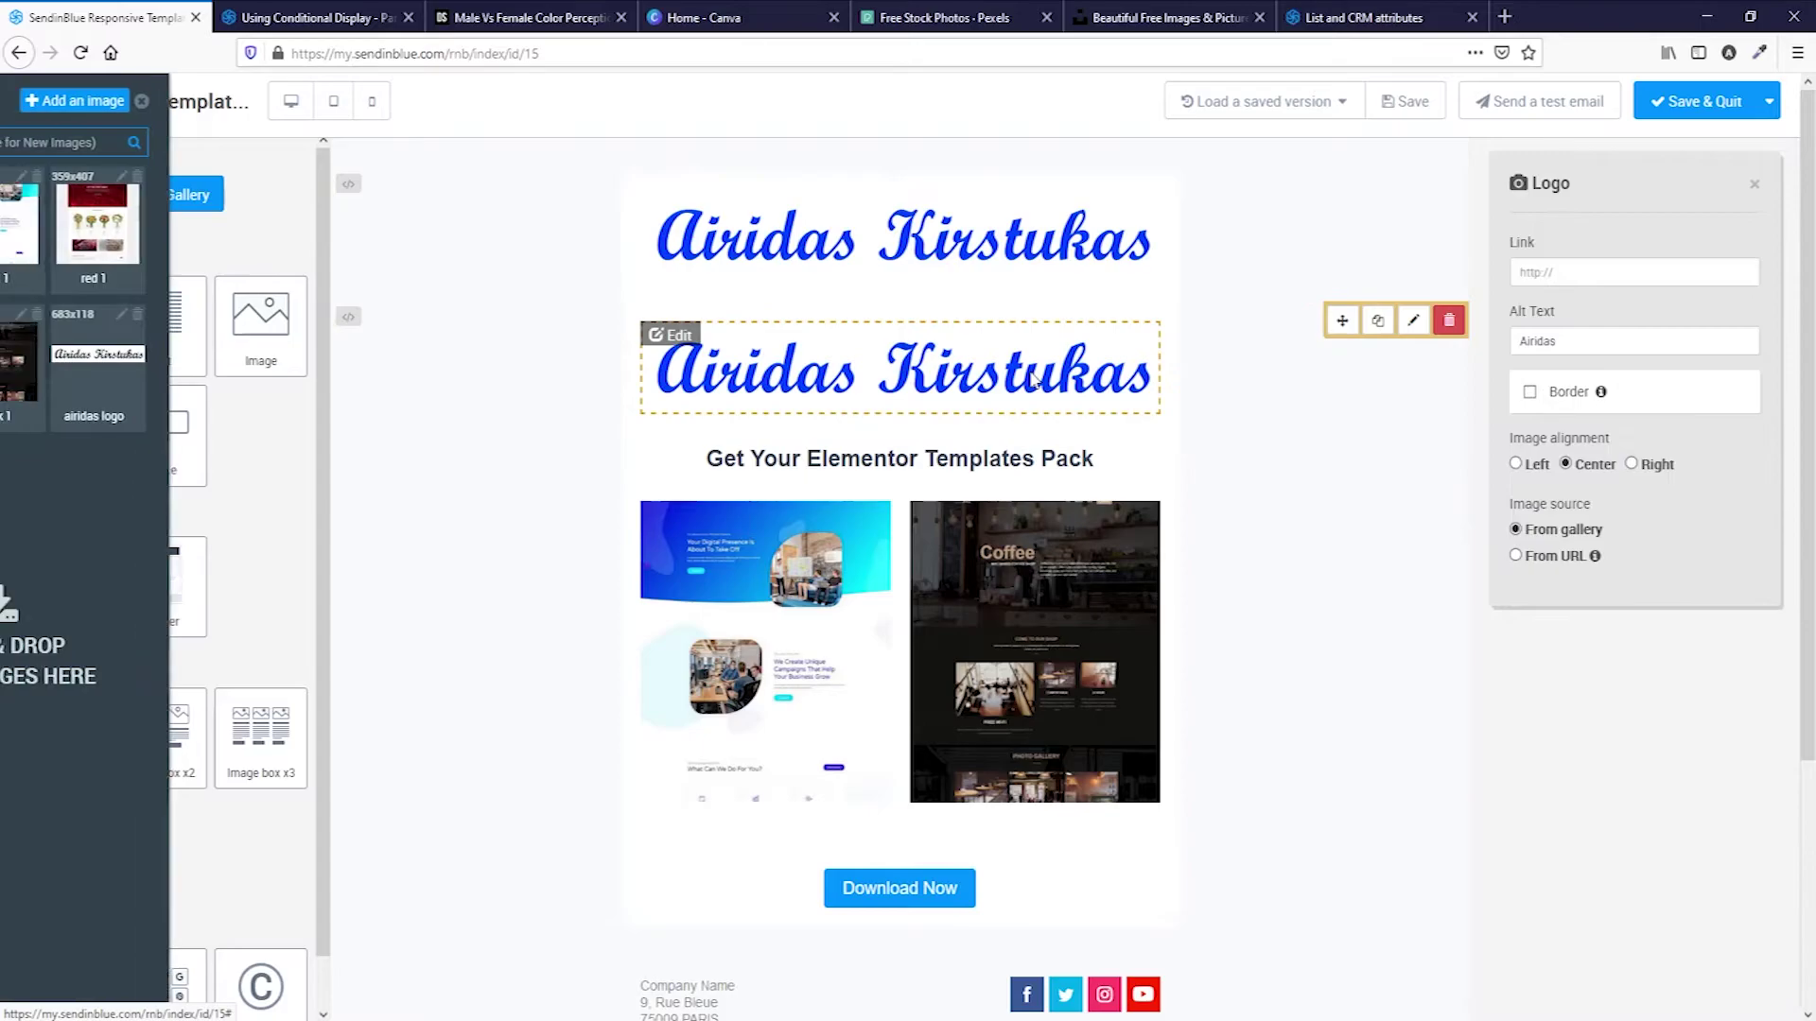
{"action": "left_click", "coordinate": [672, 339]}
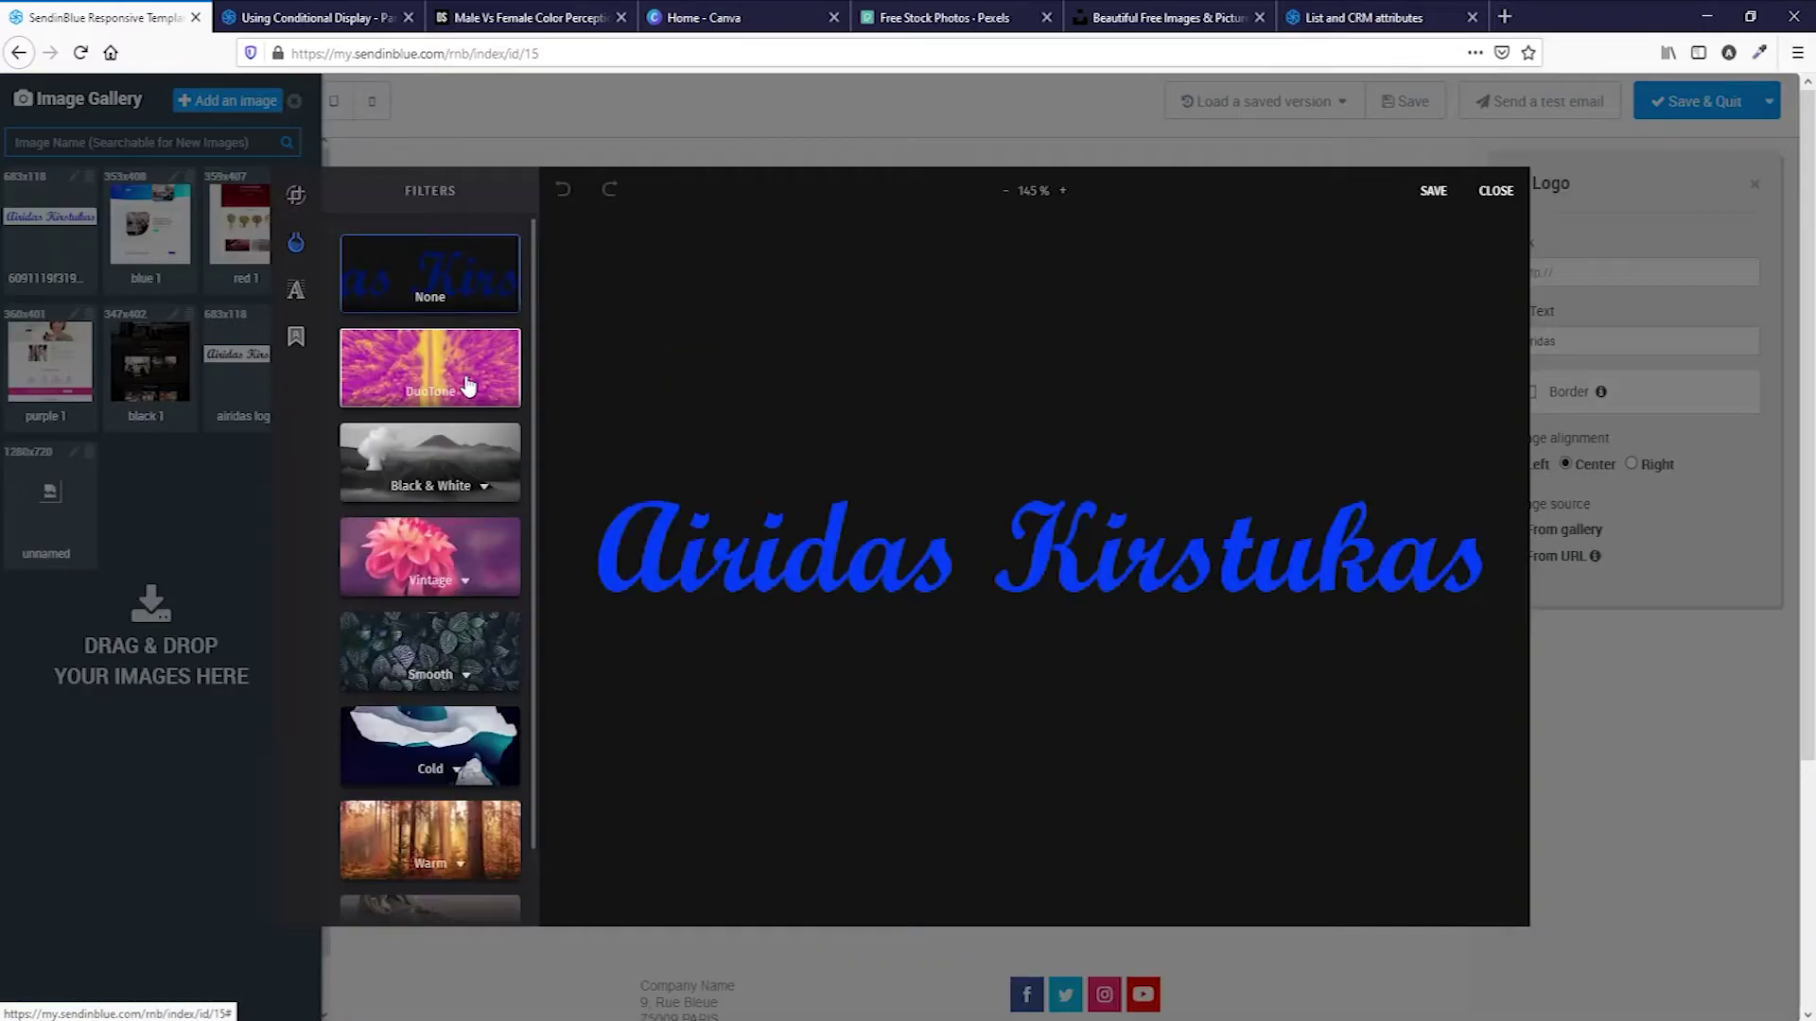
{"action": "left_click", "coordinate": [468, 385]}
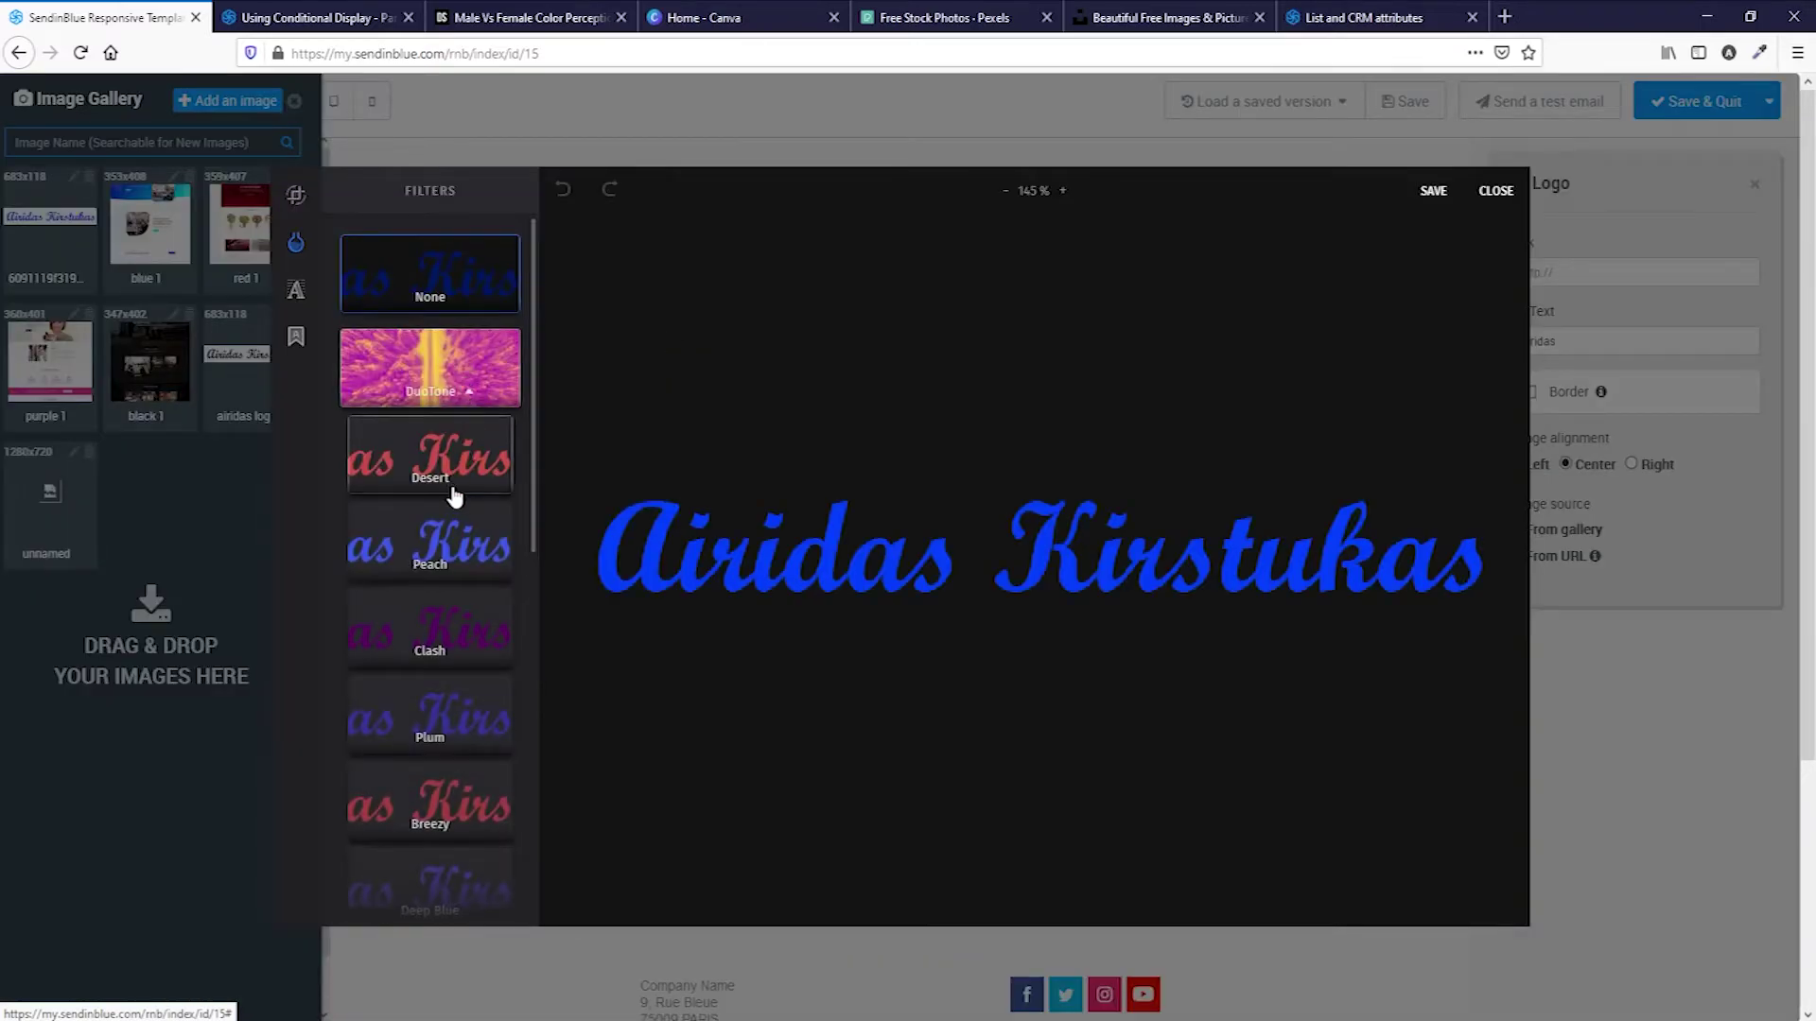
{"action": "left_click", "coordinate": [463, 635]}
{"action": "left_click", "coordinate": [1432, 190]}
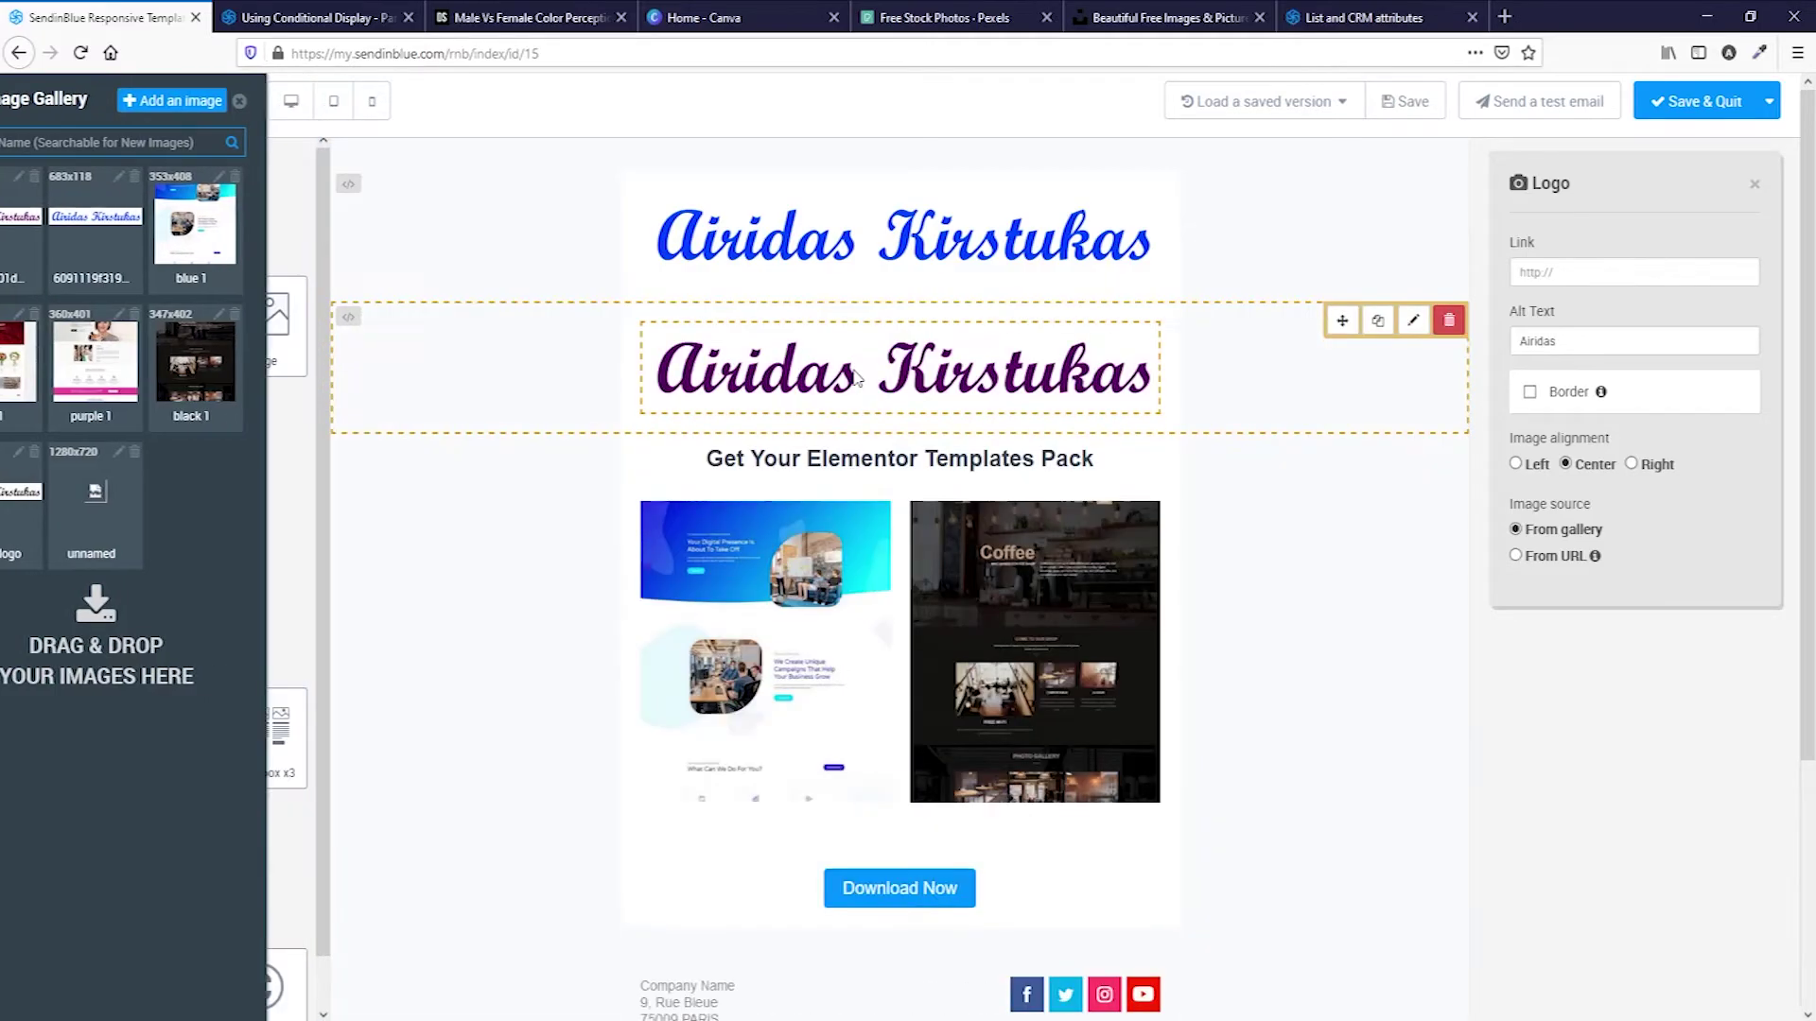
Show the purple logo row only when TITLE equals Mrs.
{"action": "left_click", "coordinate": [1280, 398]}
{"action": "left_click", "coordinate": [1646, 874]}
{"action": "left_click", "coordinate": [1645, 922]}
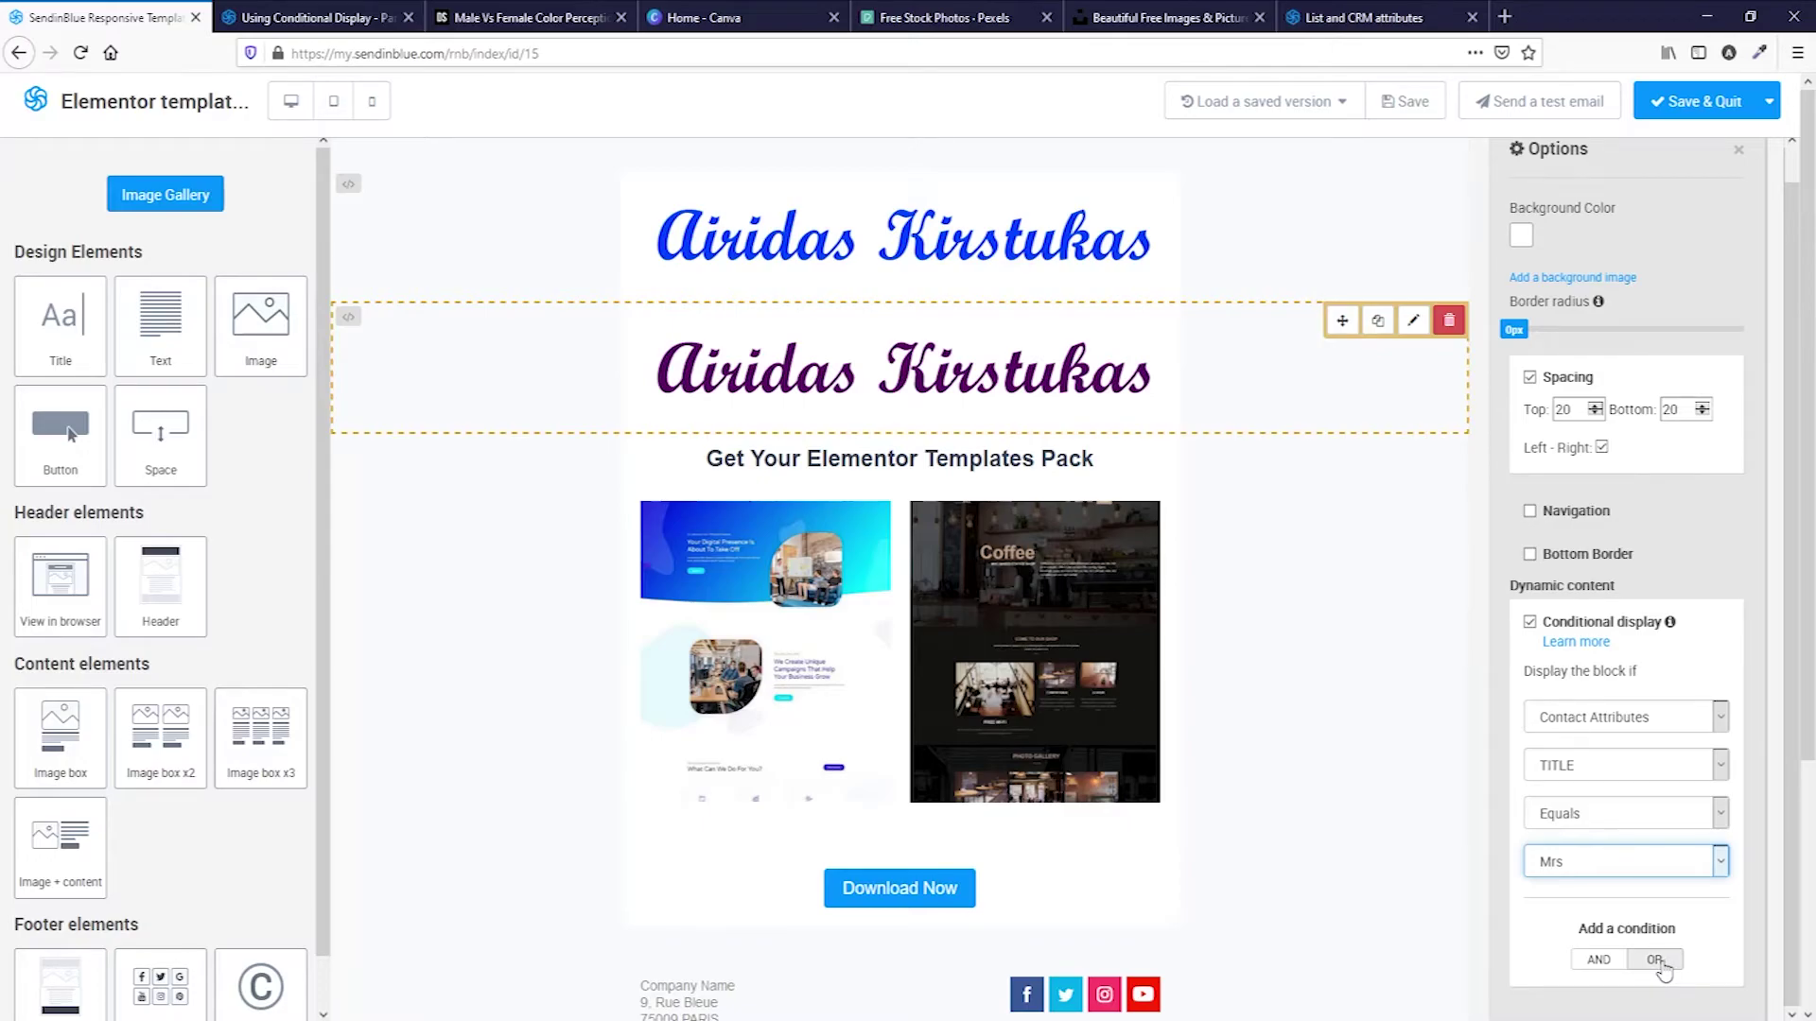
Add OR conditions TITLE equals Miss and TITLE equals Ms to the purple logo row.
{"action": "left_click", "coordinate": [1655, 959]}
{"action": "scroll", "coordinate": [1645, 898], "scroll_direction": "down", "scroll_amount": 3}
{"action": "left_click", "coordinate": [1625, 765]}
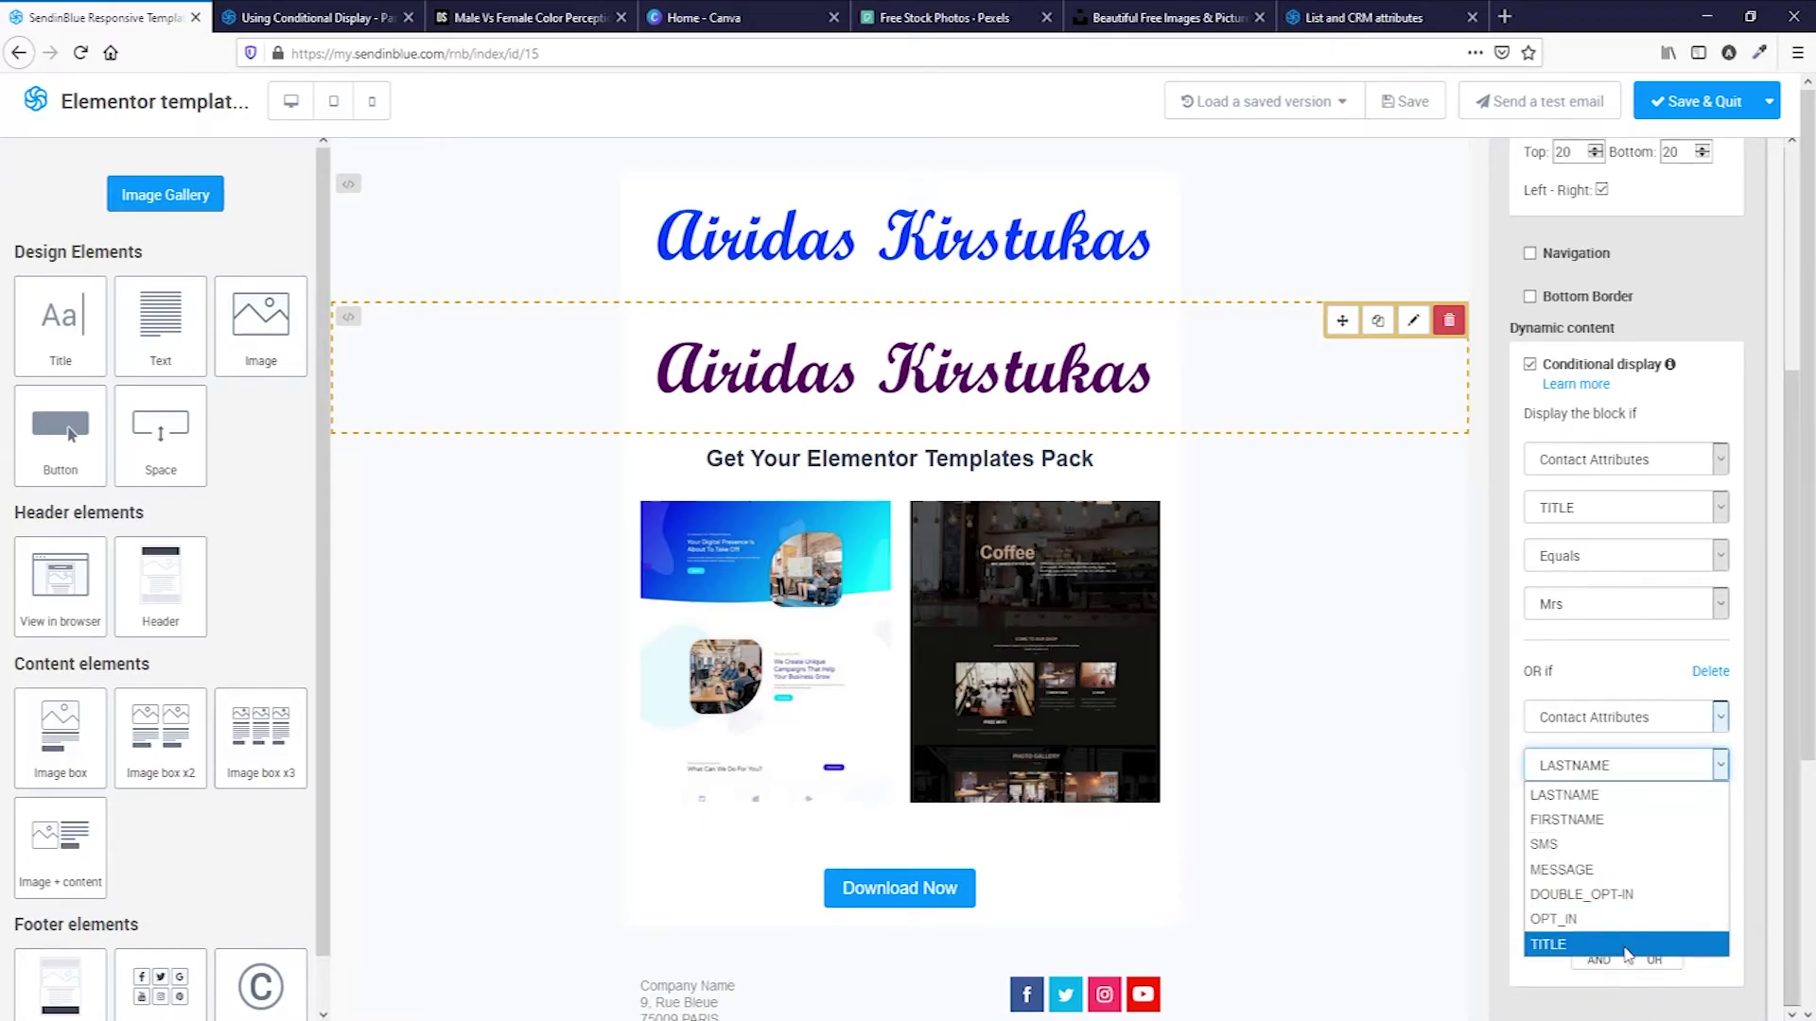
{"action": "left_click", "coordinate": [1626, 944]}
{"action": "left_click", "coordinate": [1596, 862]}
{"action": "left_click", "coordinate": [1588, 940]}
{"action": "left_click", "coordinate": [1654, 960]}
{"action": "scroll", "coordinate": [1627, 937], "scroll_direction": "down", "scroll_amount": 3}
{"action": "left_click", "coordinate": [1625, 765]}
{"action": "left_click", "coordinate": [1626, 941]}
{"action": "left_click", "coordinate": [1625, 862]}
{"action": "left_click", "coordinate": [1592, 959]}
{"action": "scroll", "coordinate": [1397, 757], "scroll_direction": "down", "scroll_amount": 2}
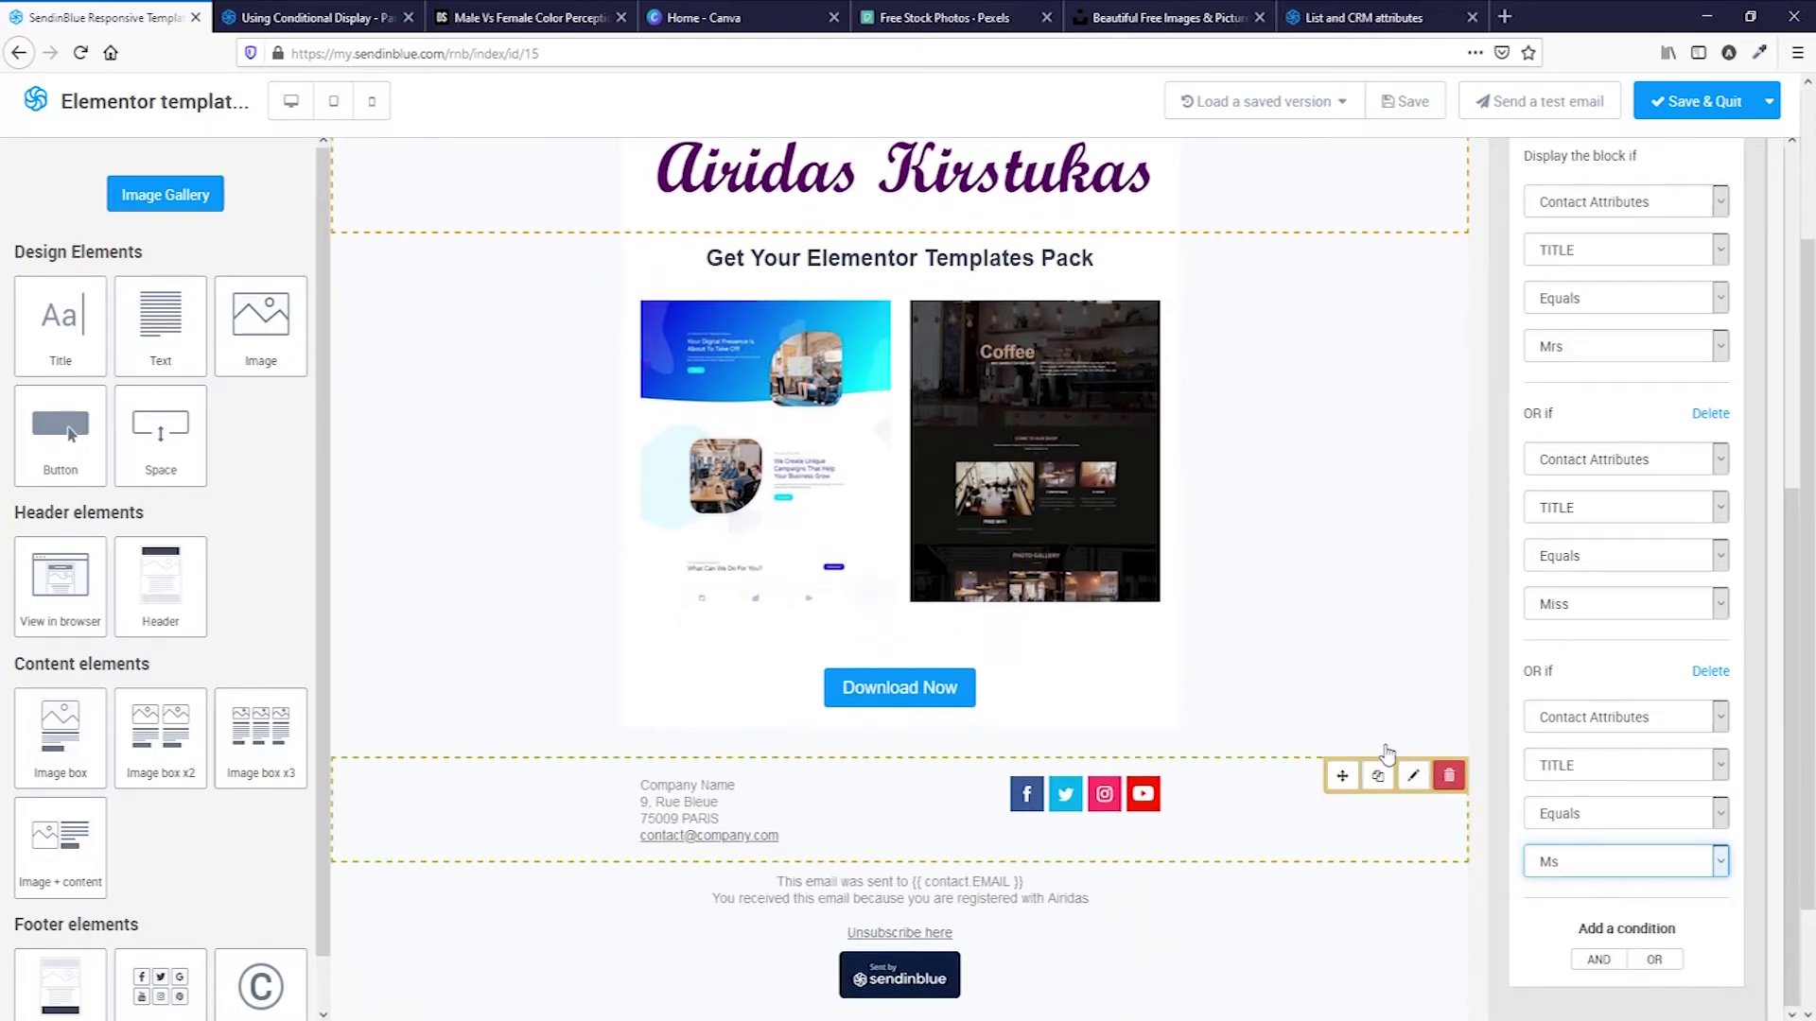
{"action": "scroll", "coordinate": [1397, 756], "scroll_direction": "up", "scroll_amount": 2}
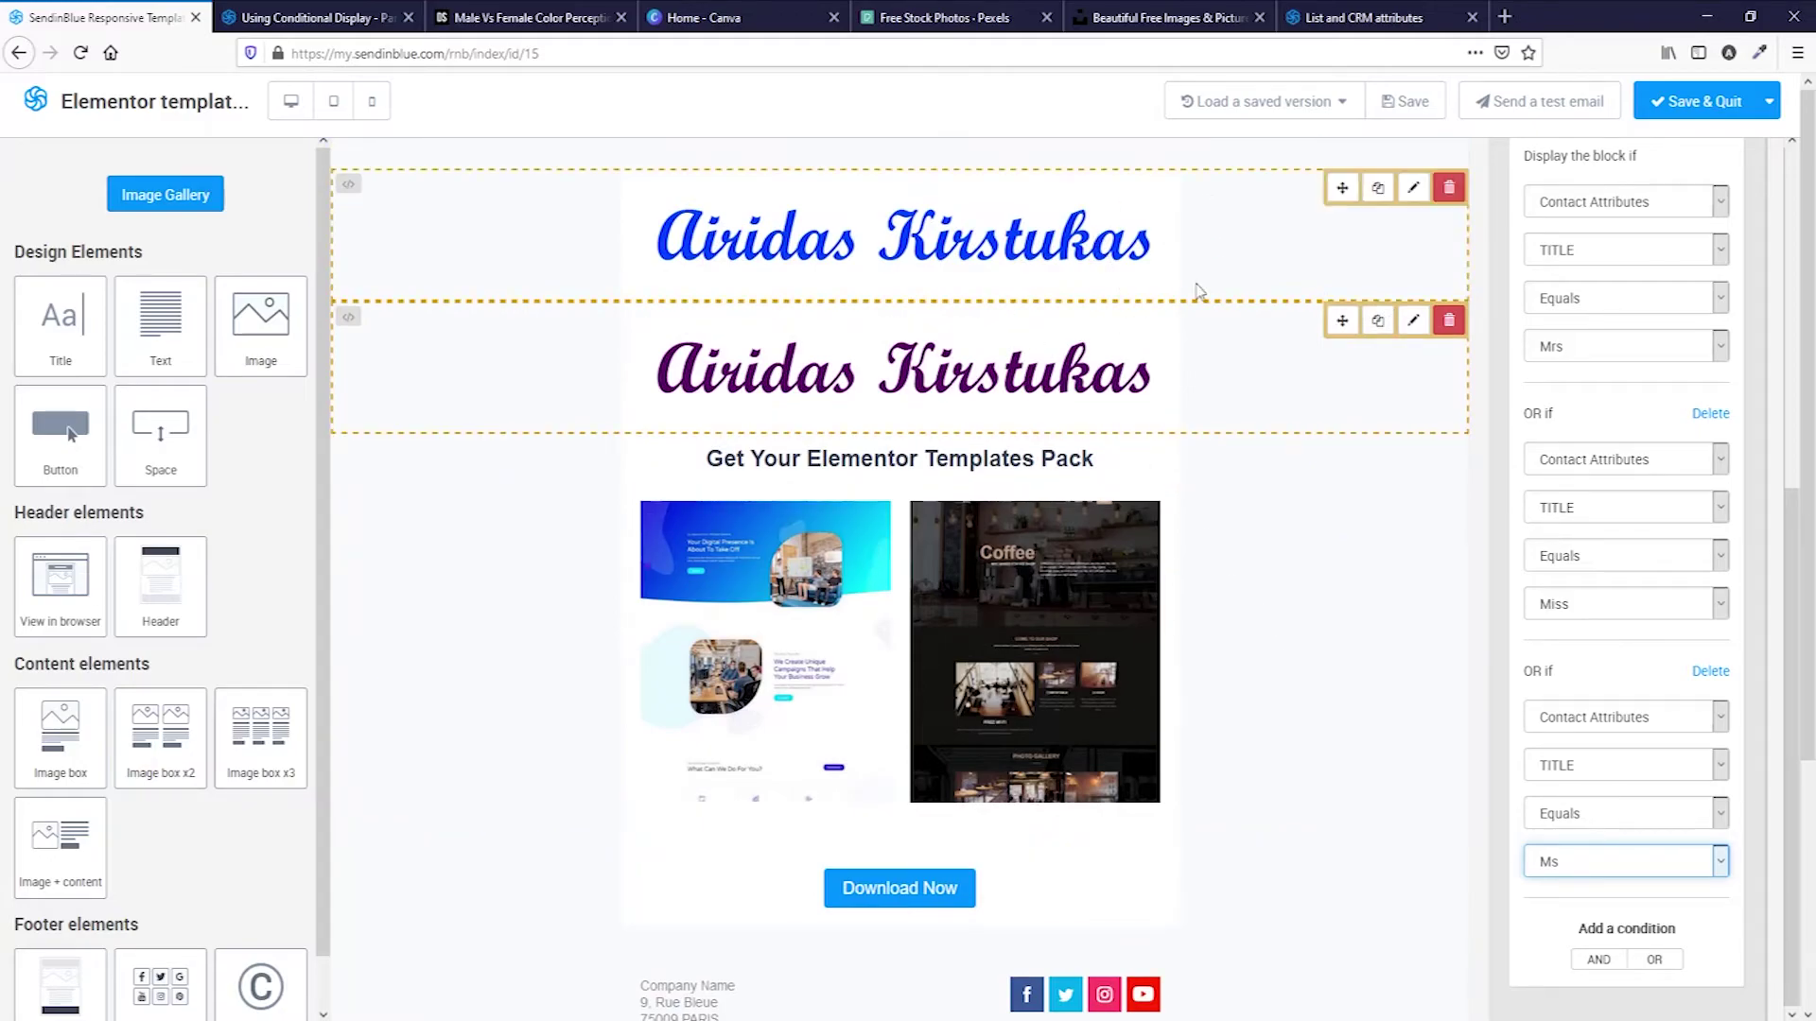
Duplicate the purple logo row and fill the copy with a magenta Sunset-tinted logo.
{"action": "left_click", "coordinate": [1378, 321]}
{"action": "left_click", "coordinate": [669, 481]}
{"action": "left_click", "coordinate": [671, 469]}
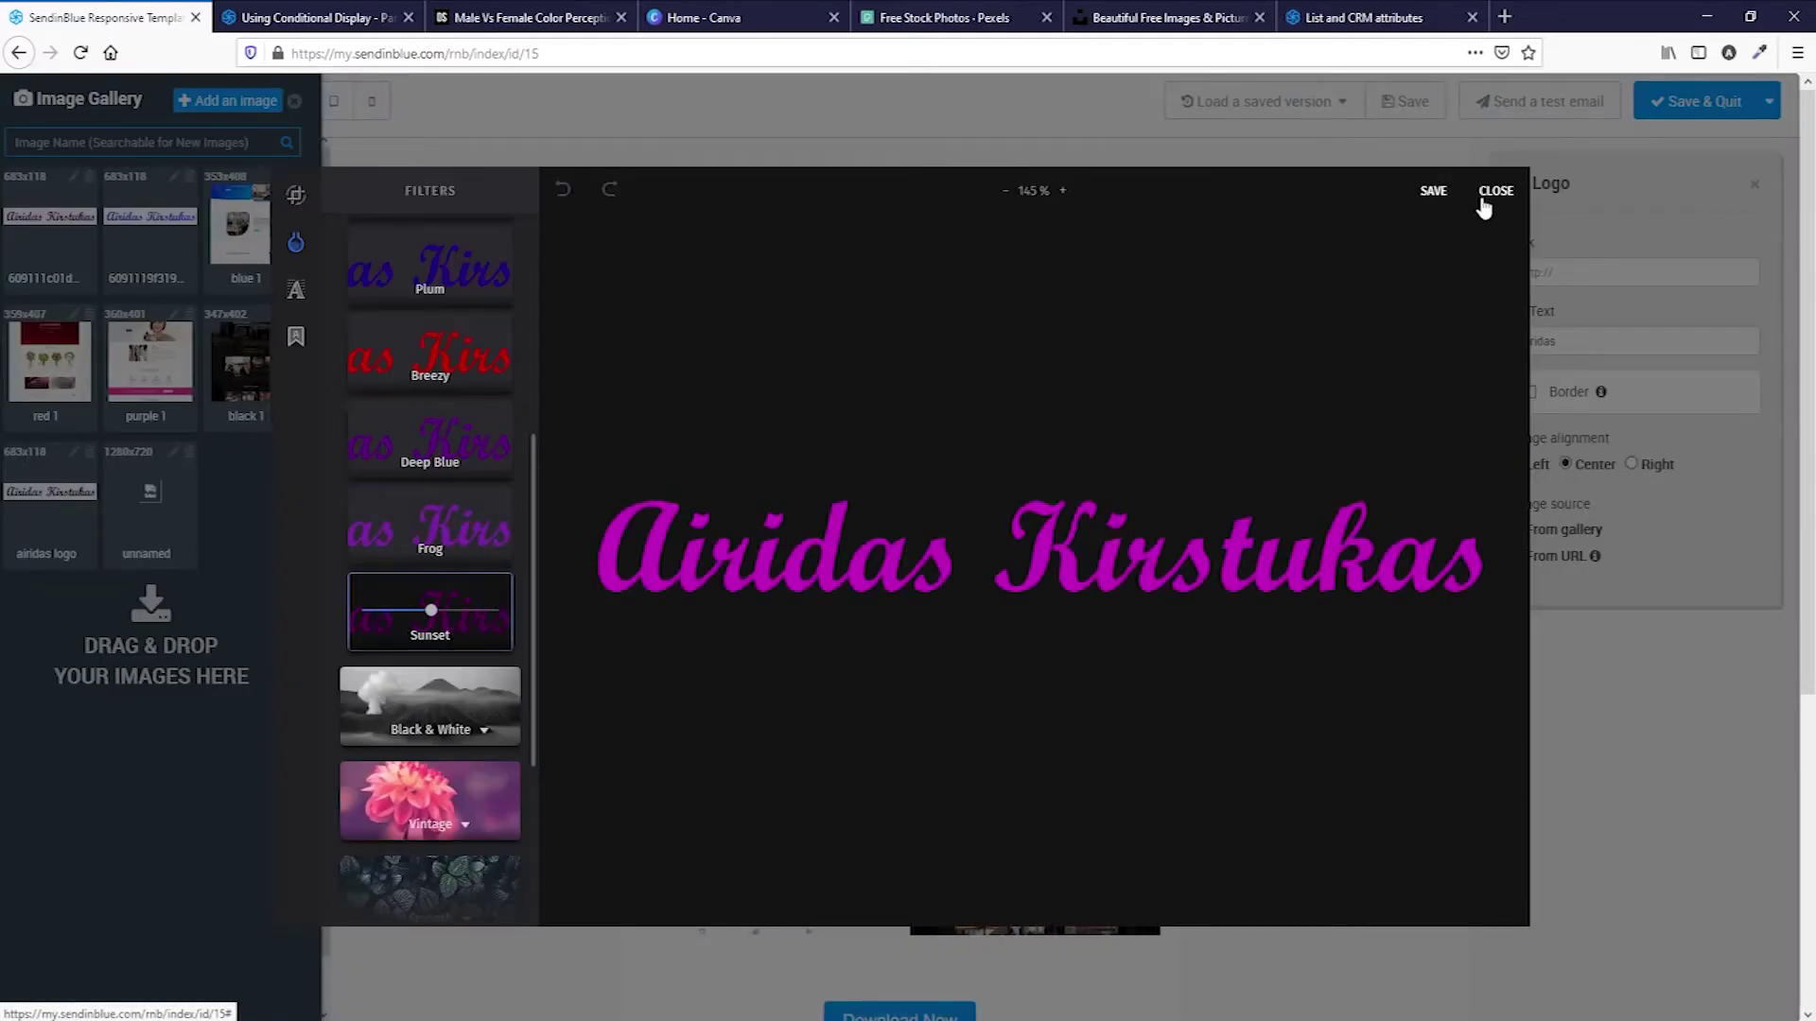
{"action": "left_click", "coordinate": [1432, 190]}
{"action": "left_click_drag", "start_coordinate": [50, 222], "coordinate": [902, 515]}
Delete the Ms and Miss conditions and change the remaining TITLE value to Unknown.
{"action": "scroll", "coordinate": [1699, 693], "scroll_direction": "down", "scroll_amount": 5}
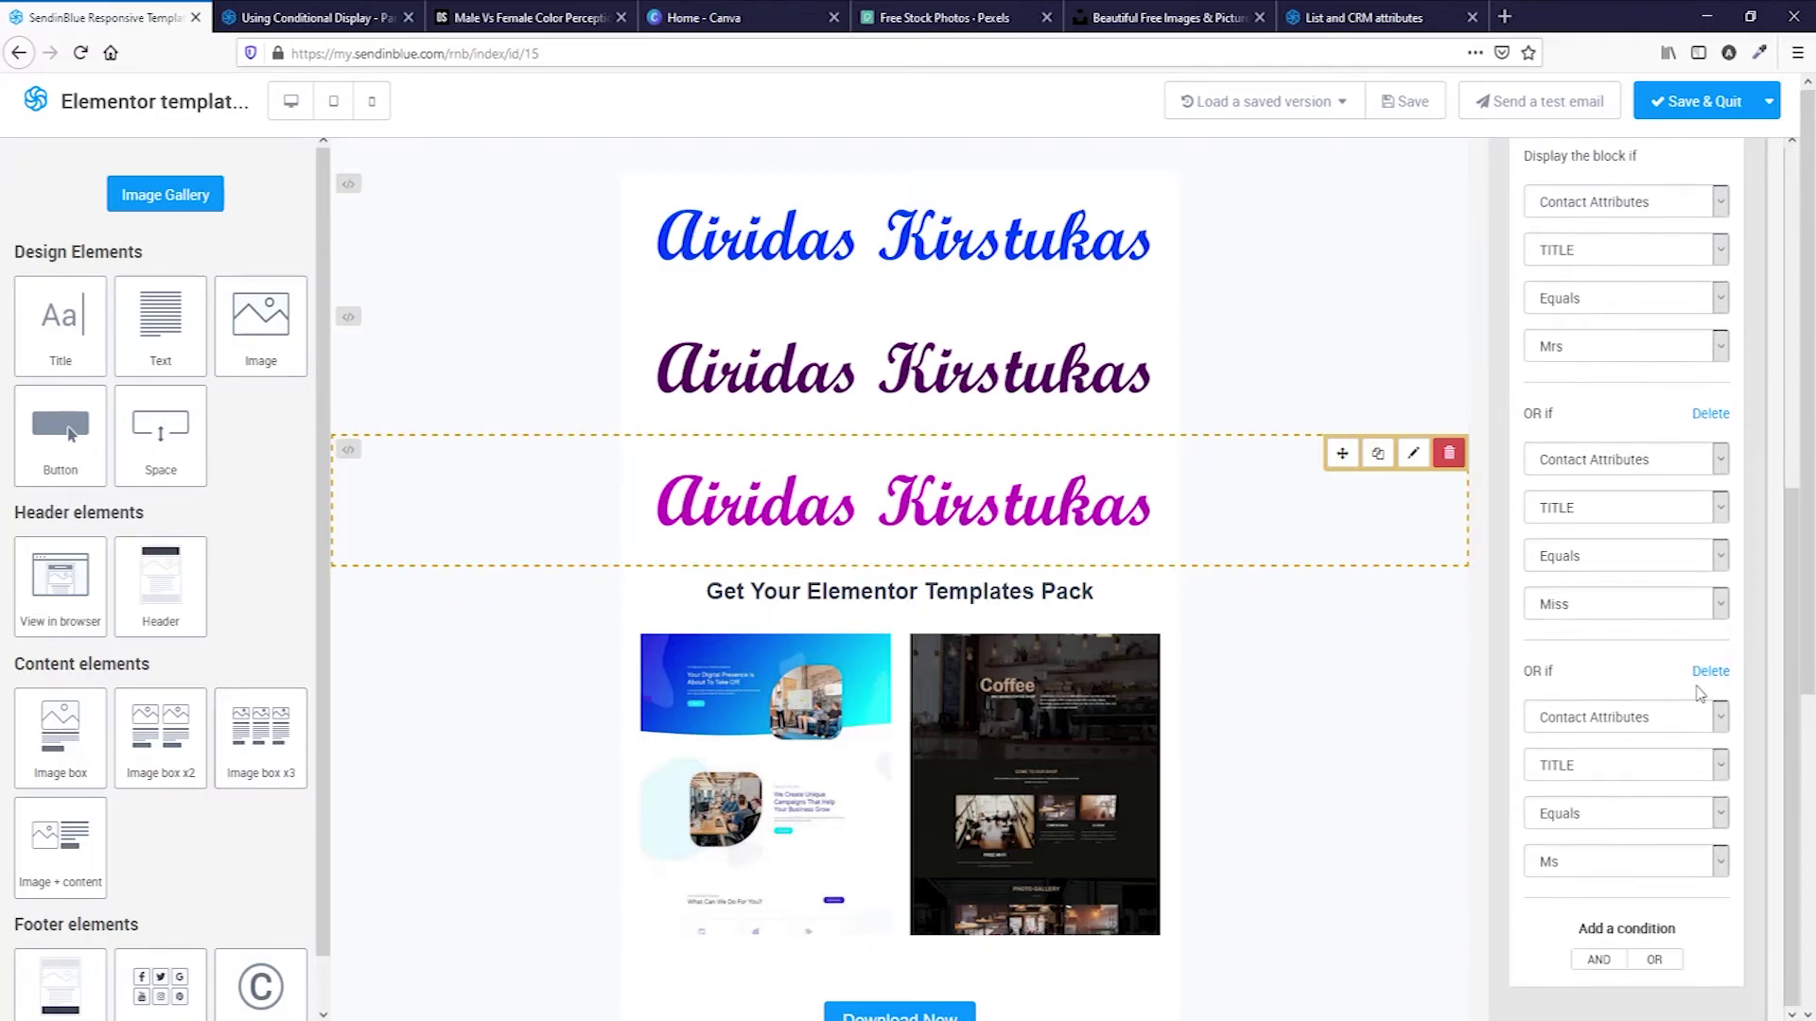
{"action": "left_click", "coordinate": [1709, 673]}
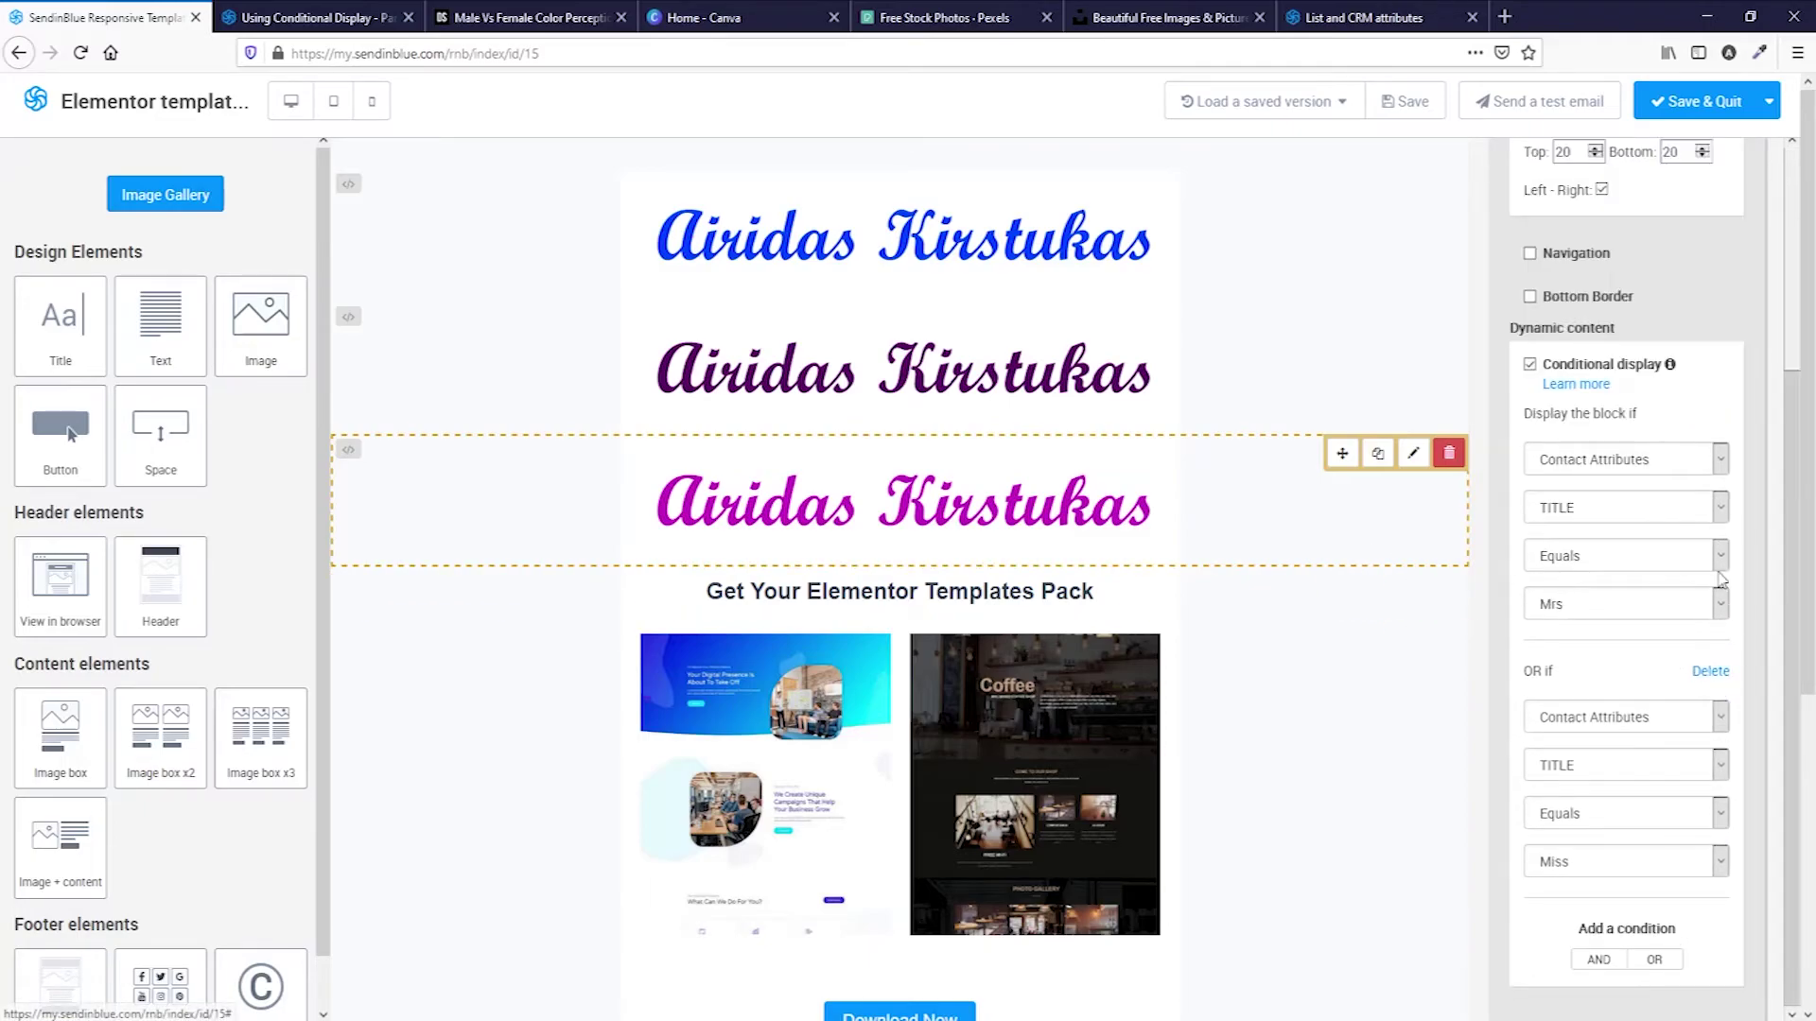
{"action": "left_click", "coordinate": [1709, 673]}
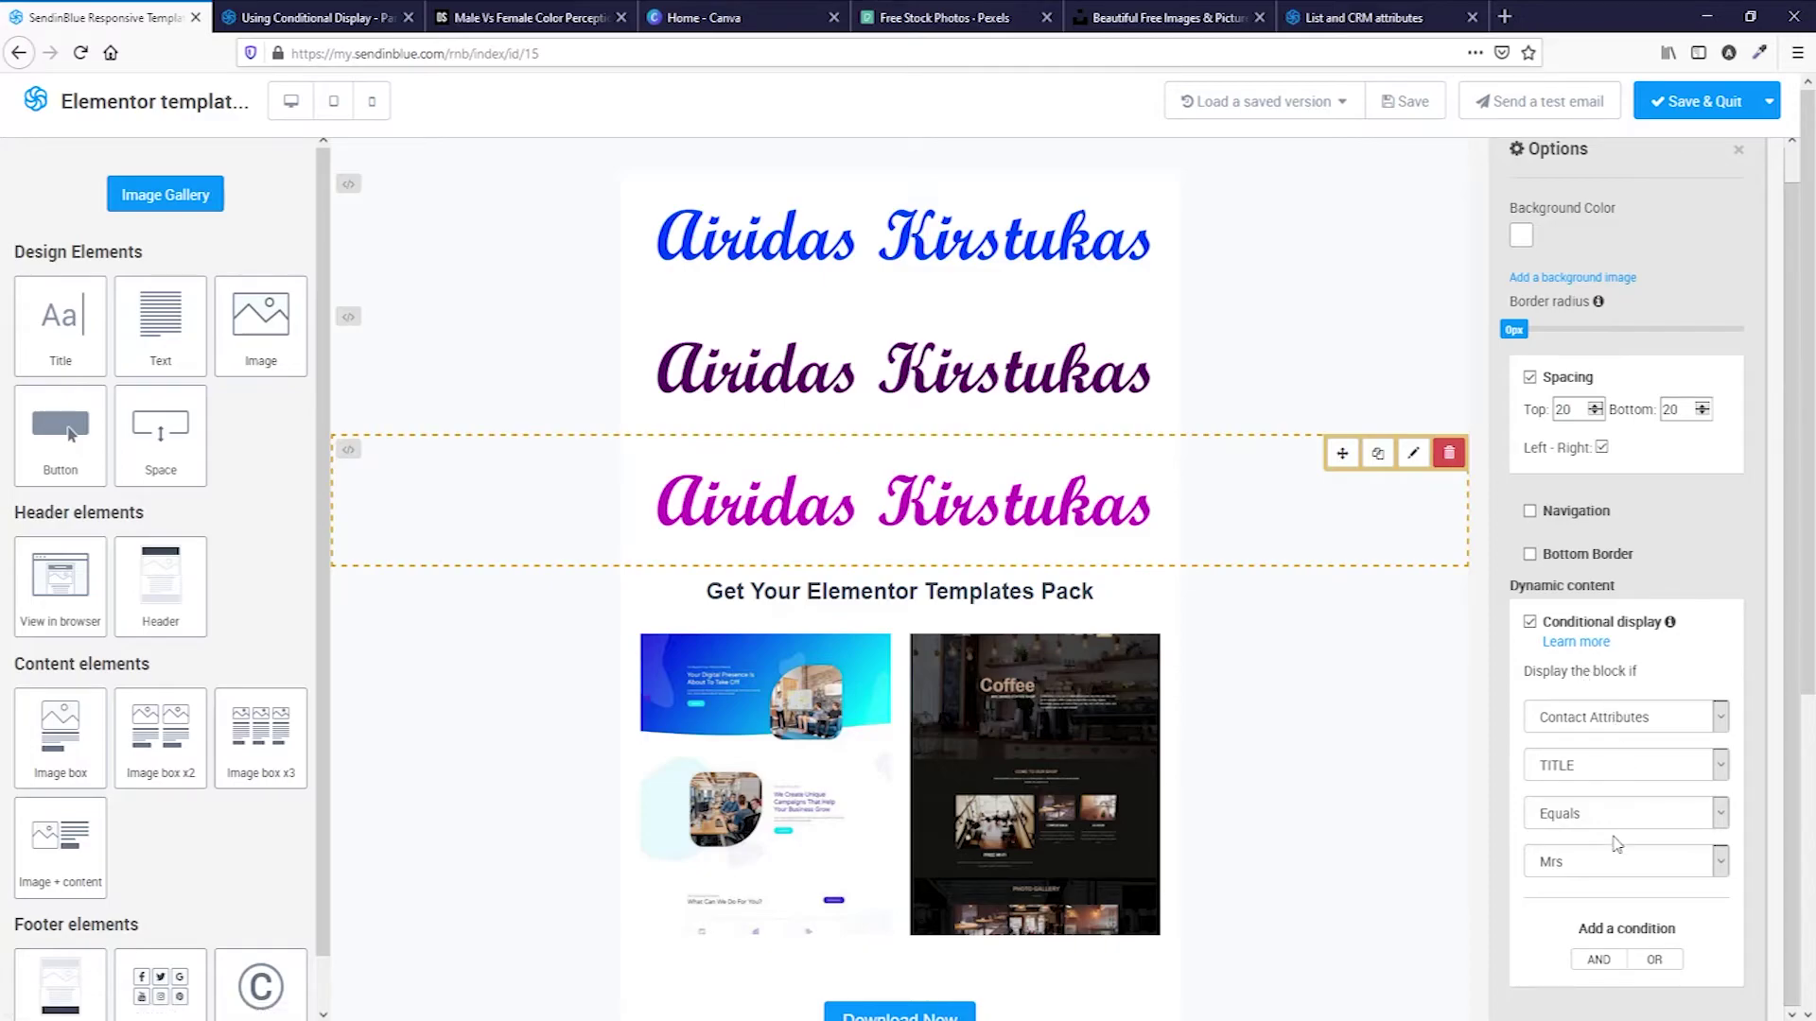
{"action": "left_click", "coordinate": [1626, 865]}
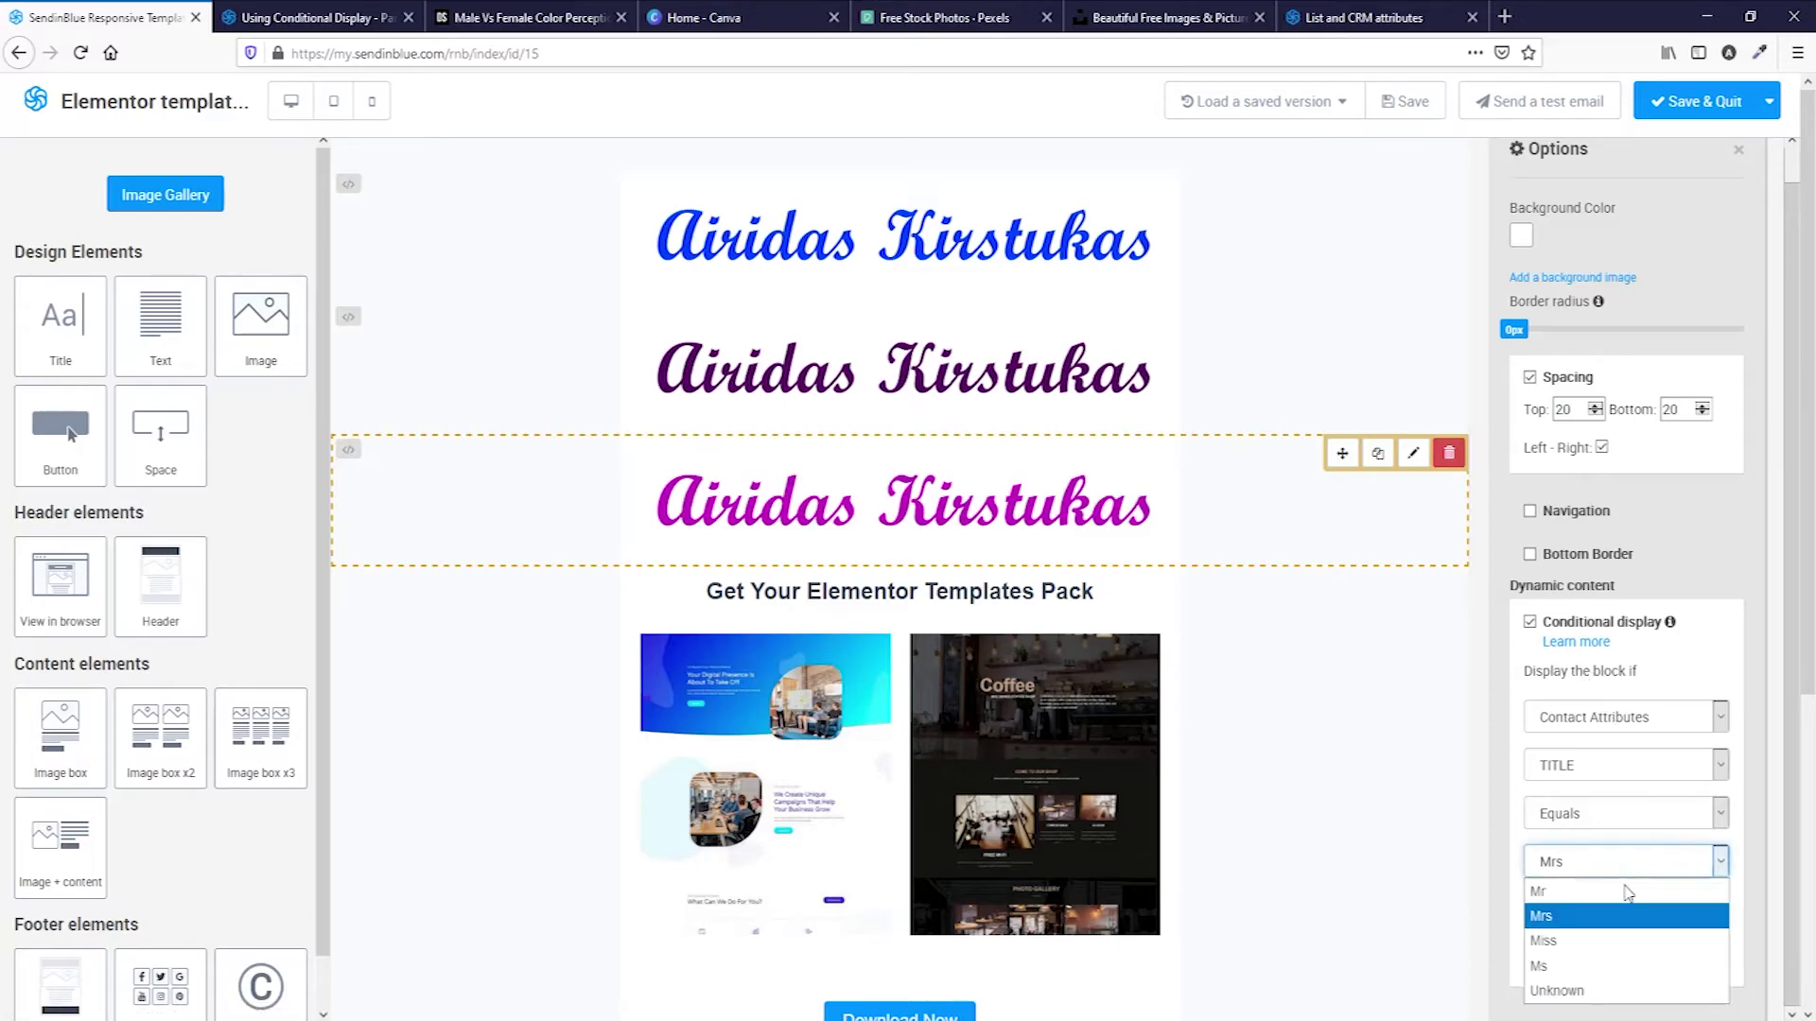
{"action": "left_click", "coordinate": [1639, 990]}
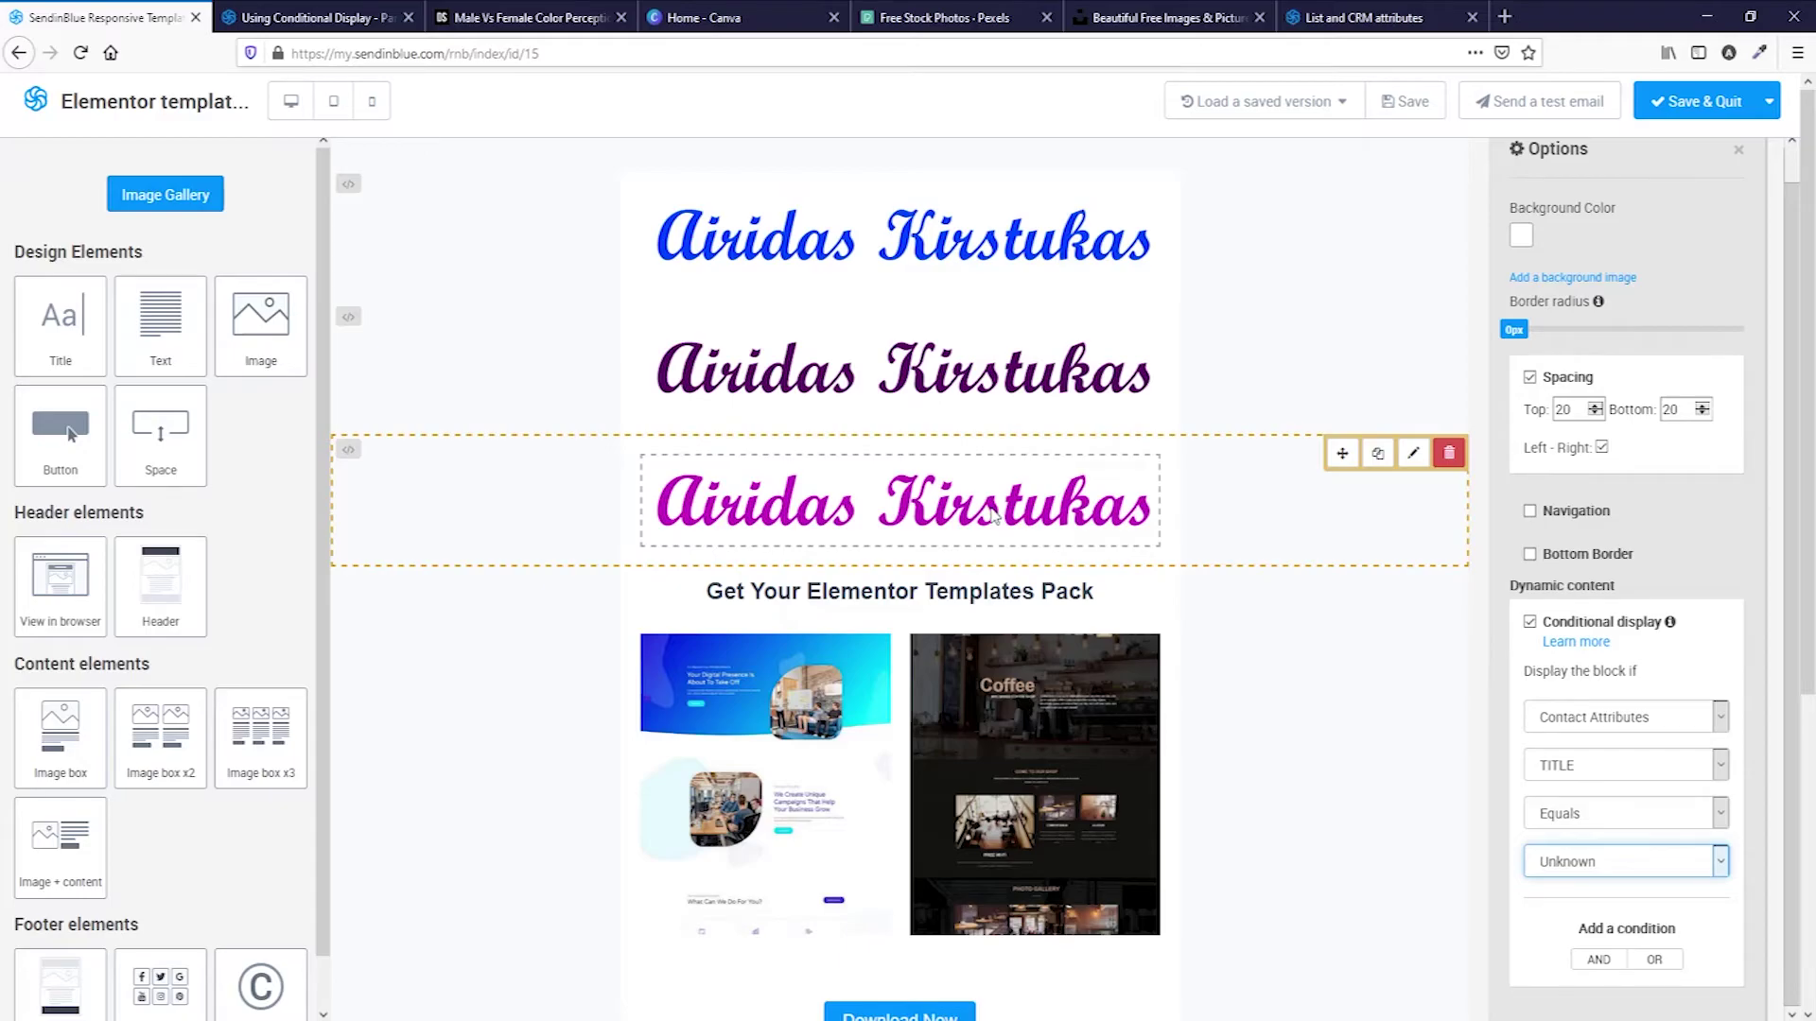
{"action": "scroll", "coordinate": [993, 516], "scroll_direction": "down", "scroll_amount": 4}
{"action": "scroll", "coordinate": [945, 492], "scroll_direction": "up", "scroll_amount": 3}
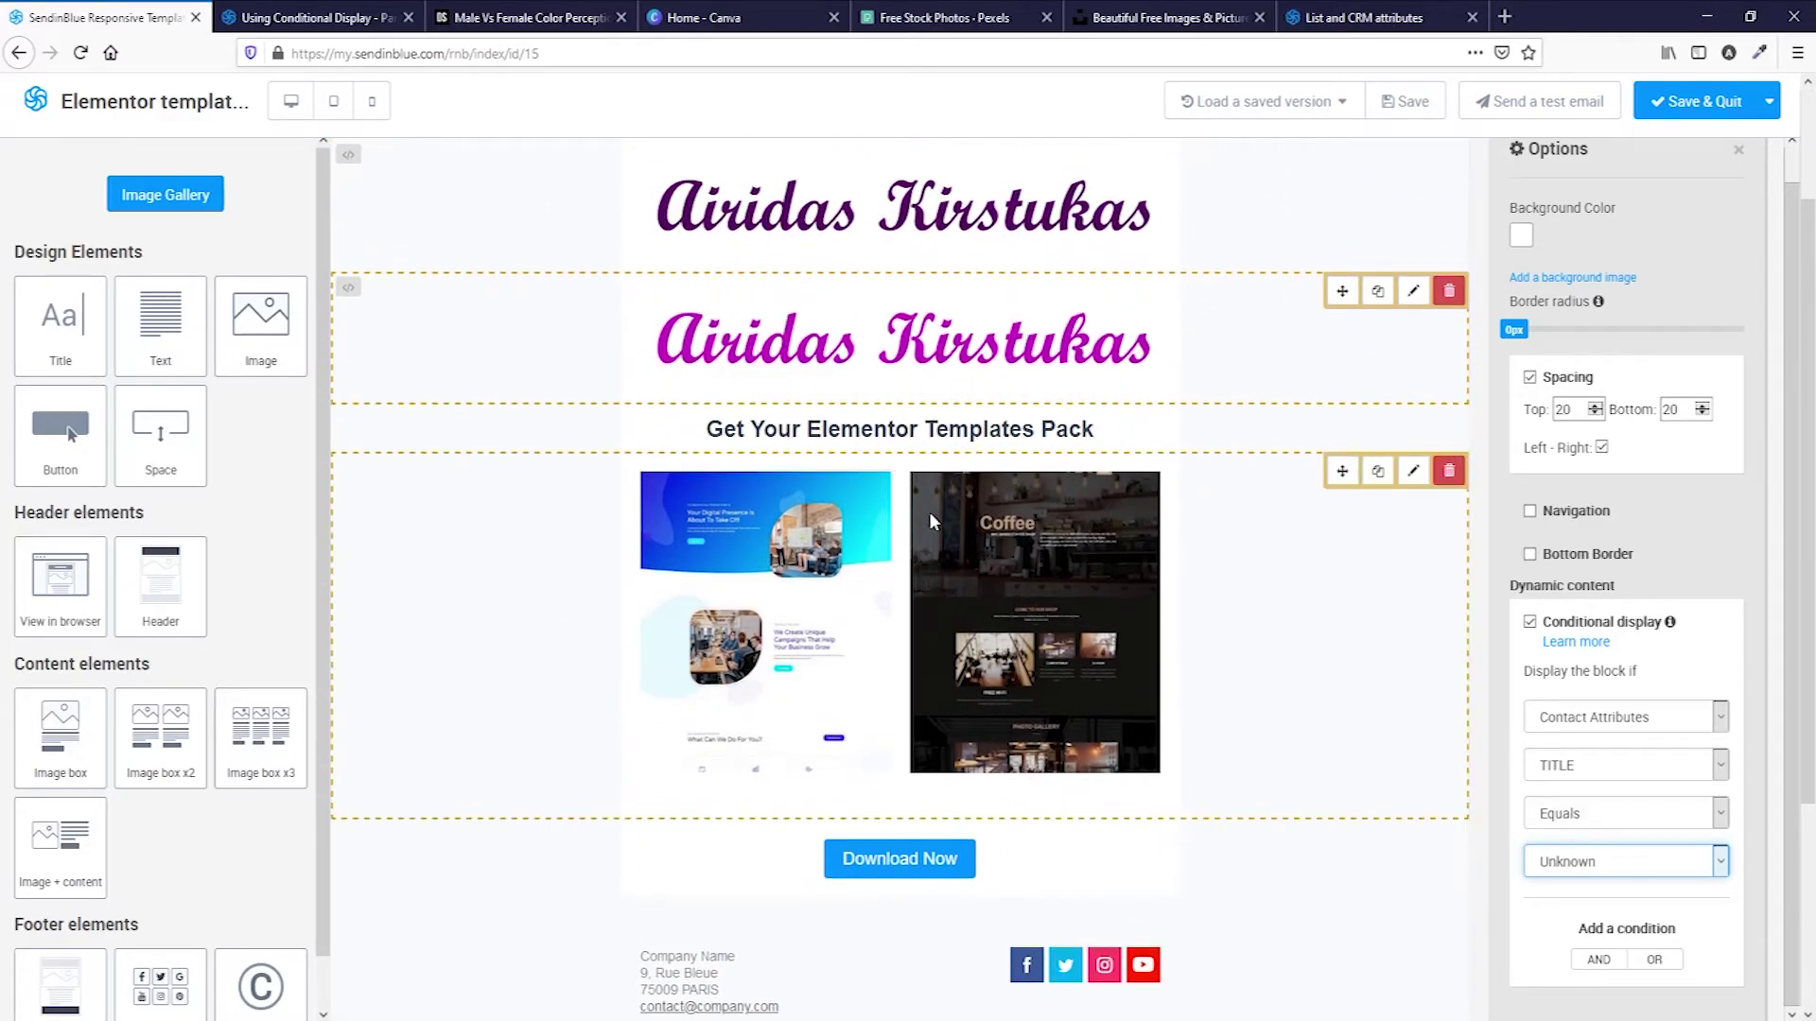
Briefly enable, then disable, conditional display on the templates heading block.
{"action": "left_click", "coordinate": [984, 431]}
{"action": "left_click", "coordinate": [1251, 437]}
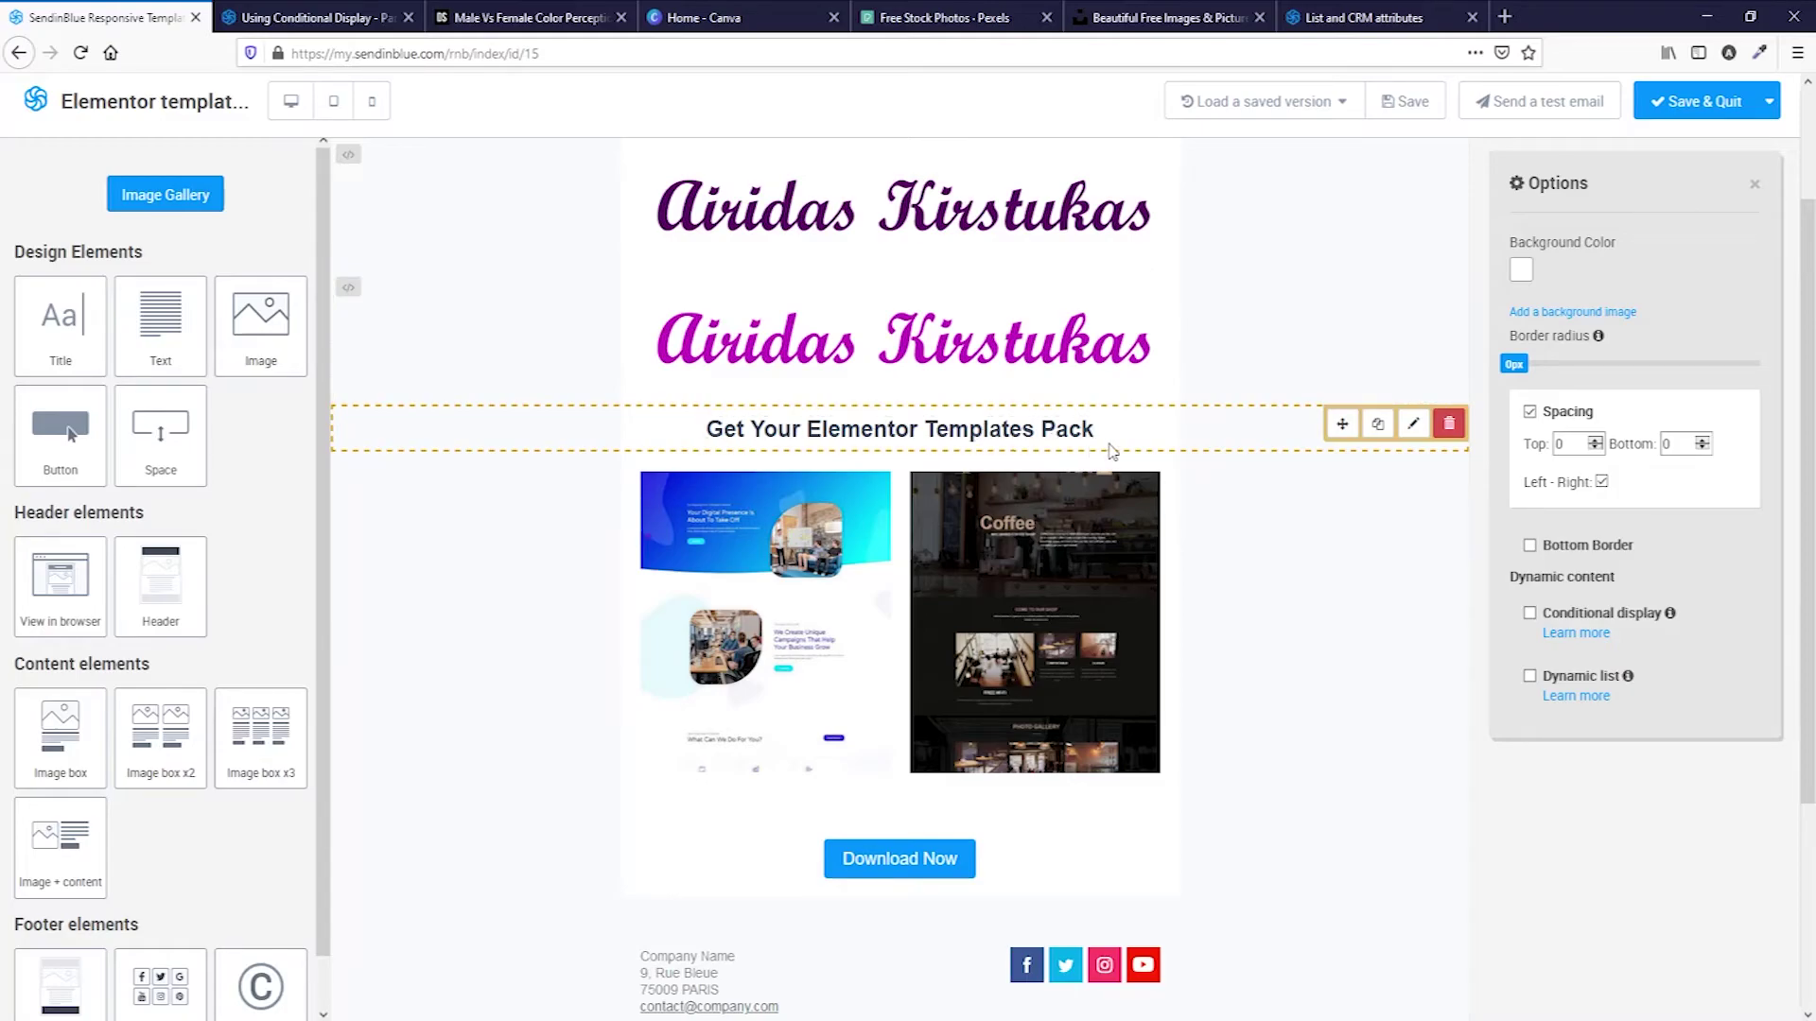
{"action": "left_click", "coordinate": [1529, 614]}
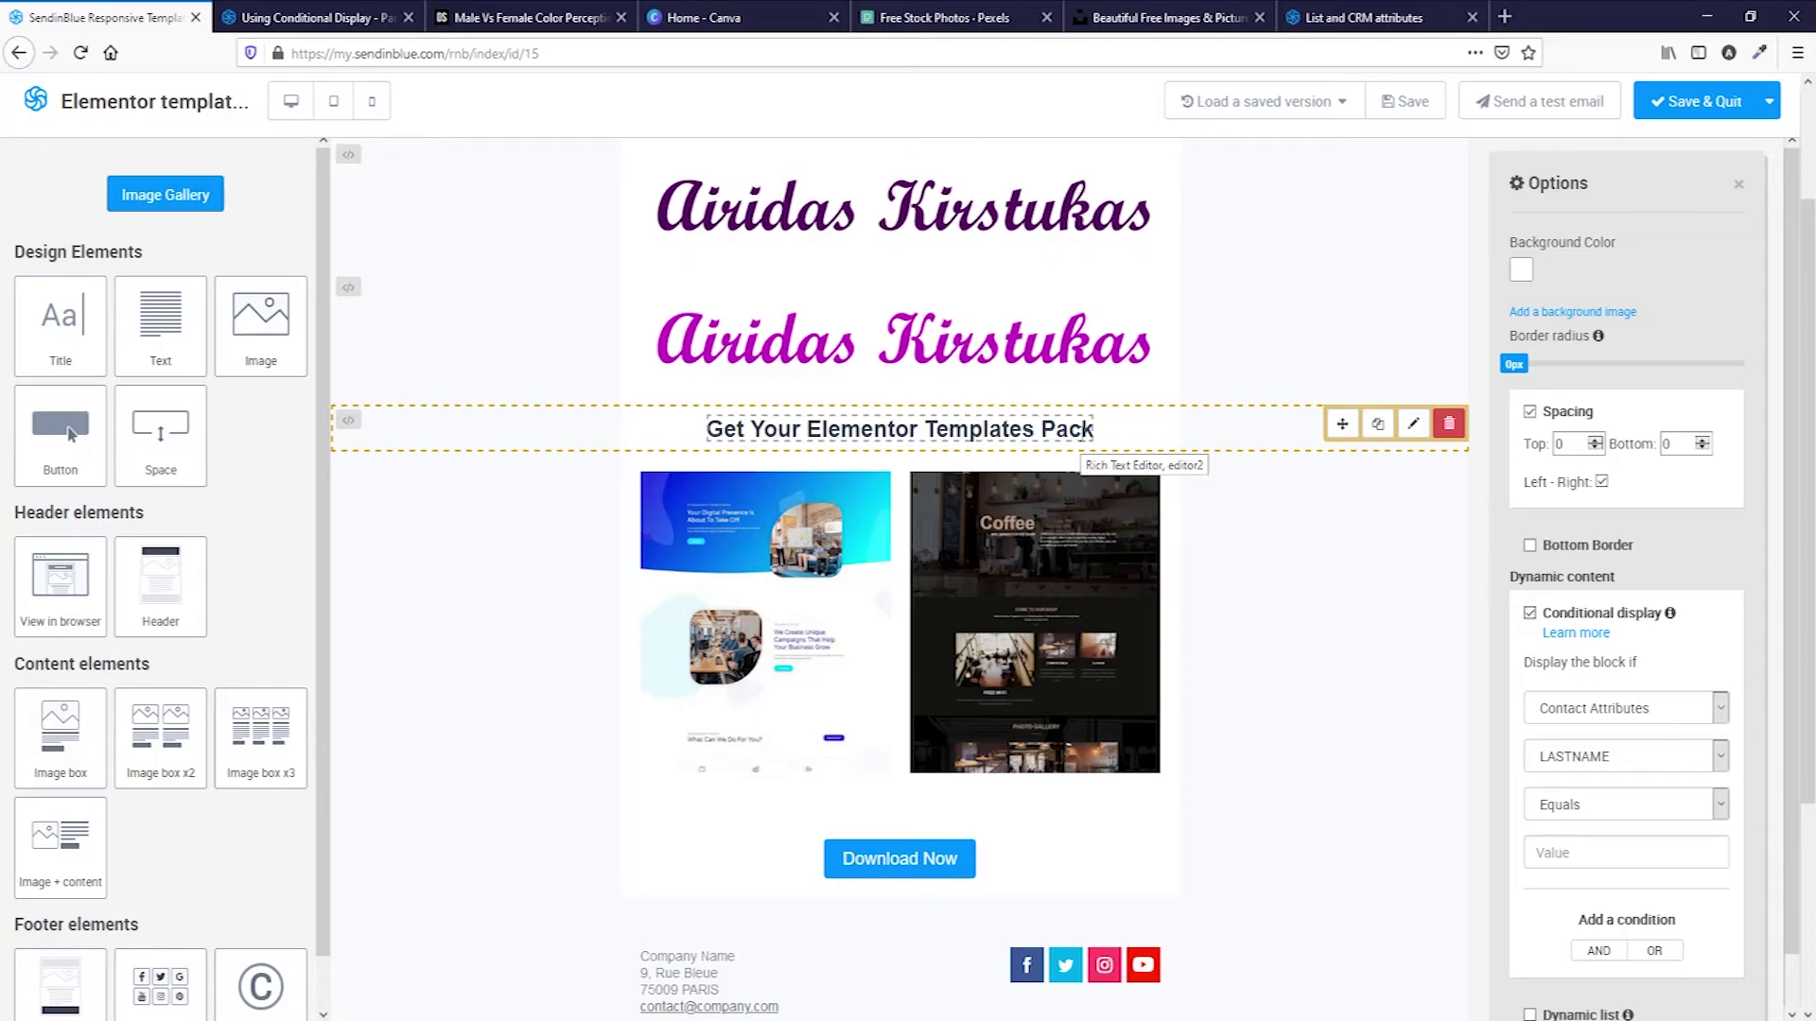
{"action": "scroll", "coordinate": [762, 416], "scroll_direction": "up", "scroll_amount": 2}
{"action": "scroll", "coordinate": [762, 406], "scroll_direction": "down", "scroll_amount": 3}
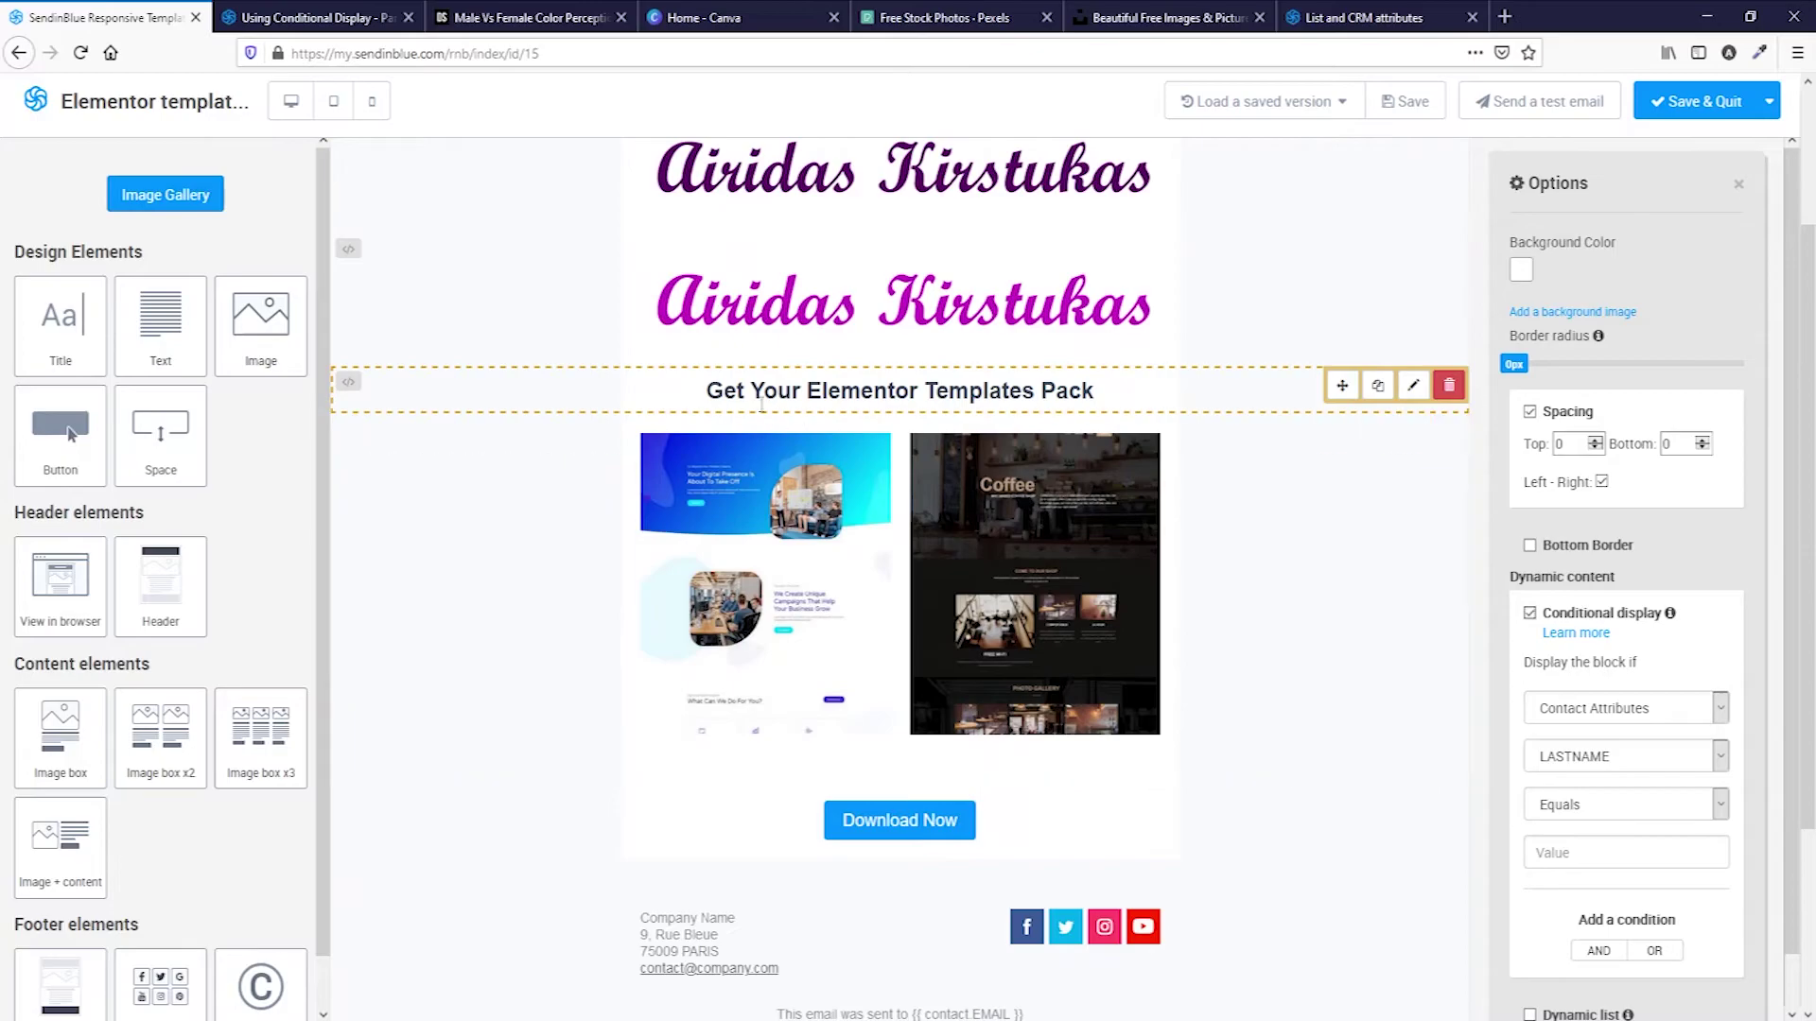
{"action": "scroll", "coordinate": [736, 402], "scroll_direction": "up", "scroll_amount": 1}
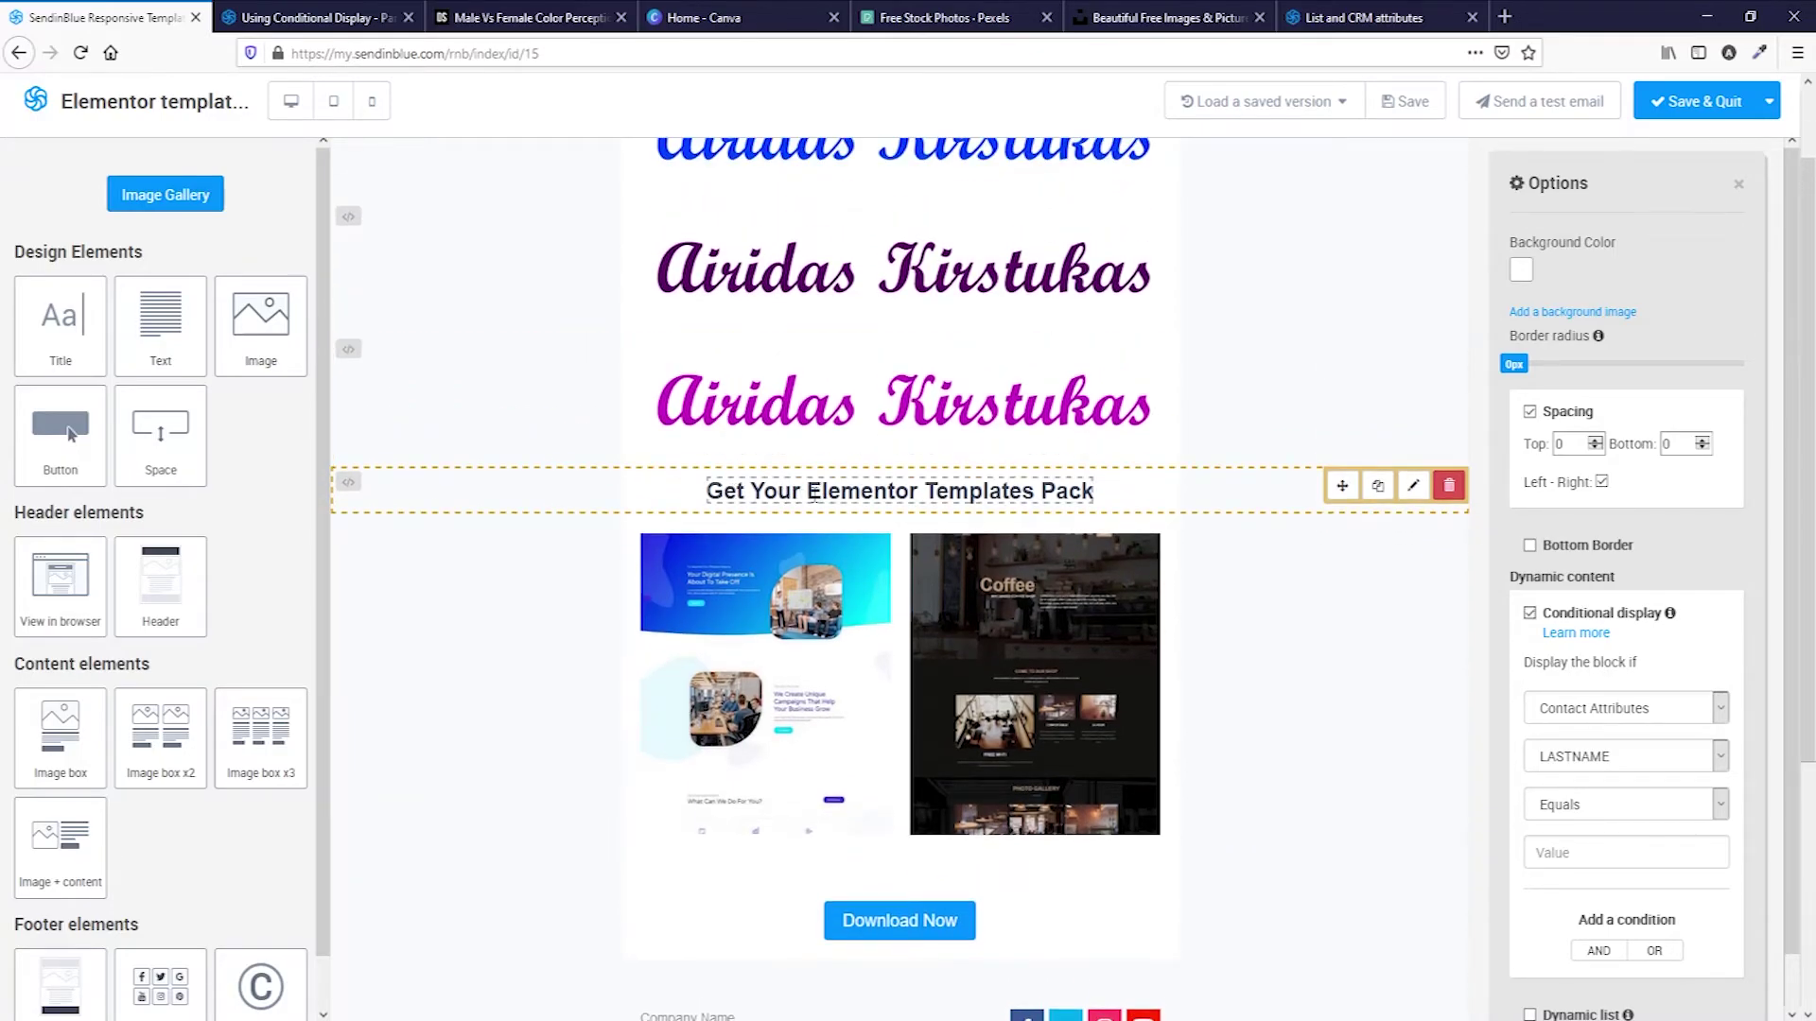
{"action": "left_click", "coordinate": [1530, 615]}
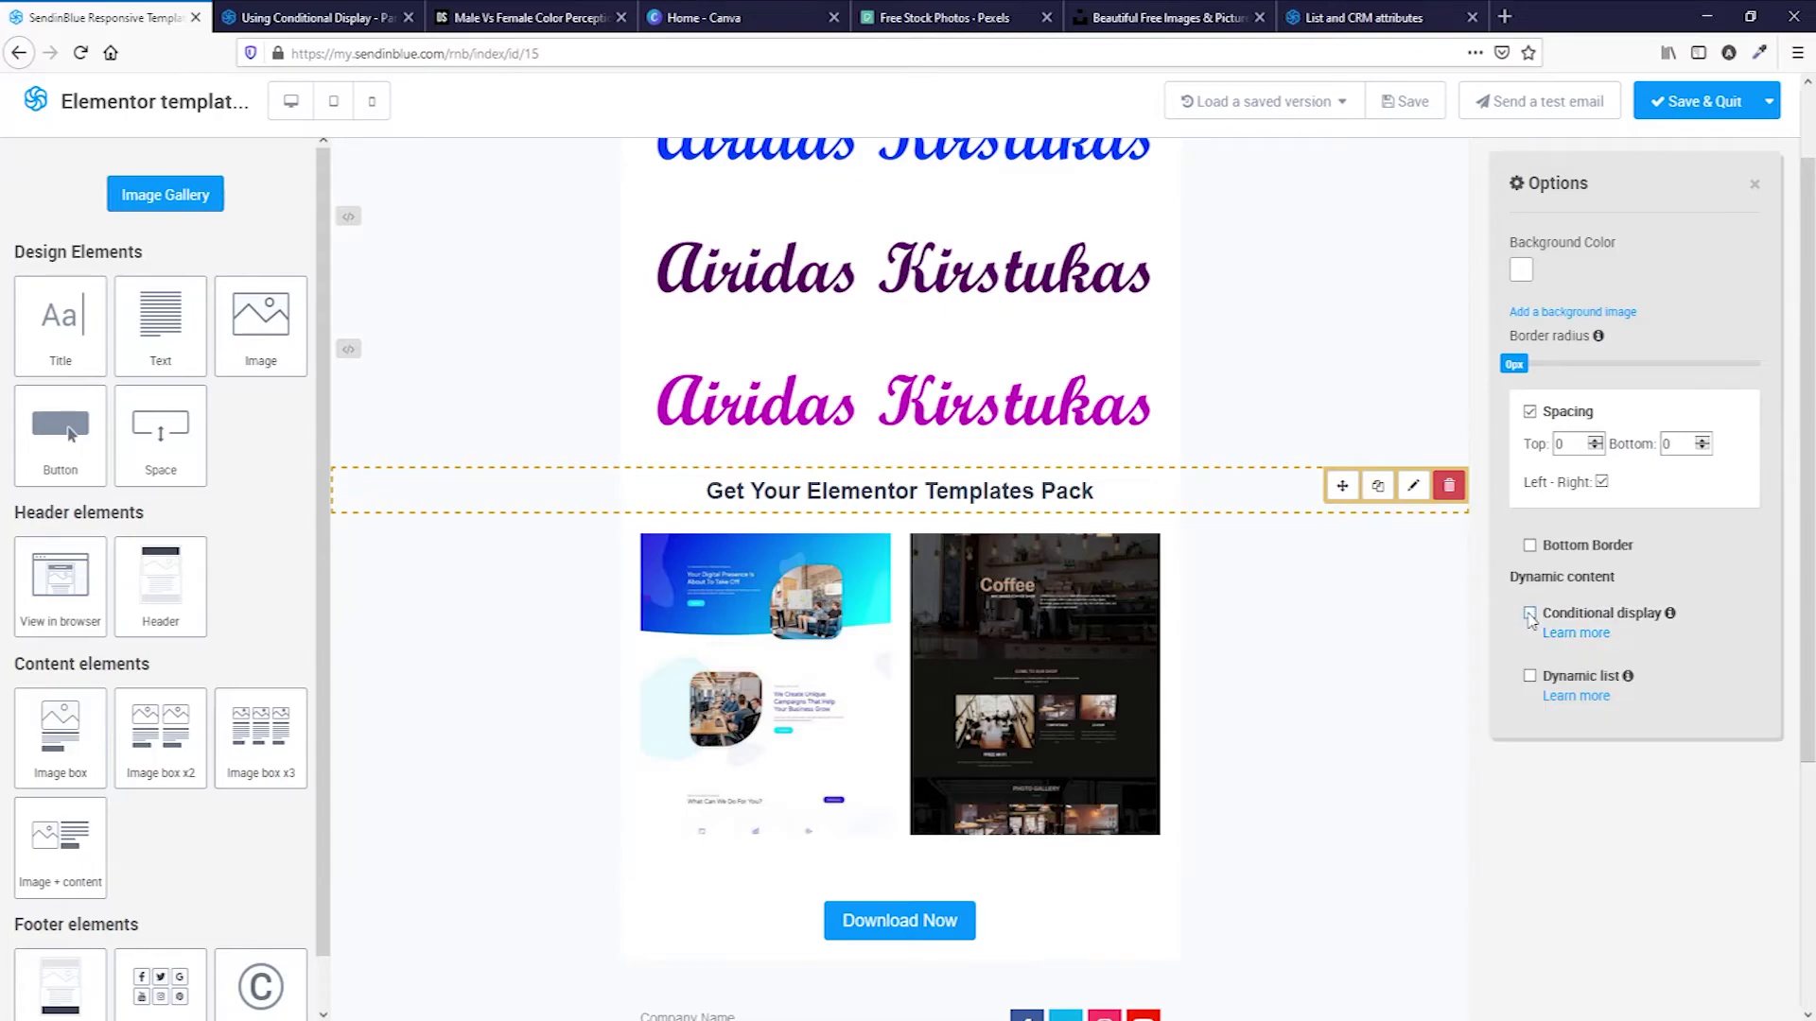
Make the template images block display only when TITLE equals Mr OR TITLE equals Unknown.
{"action": "left_click", "coordinate": [1355, 729]}
{"action": "scroll", "coordinate": [1355, 729], "scroll_direction": "down", "scroll_amount": 1}
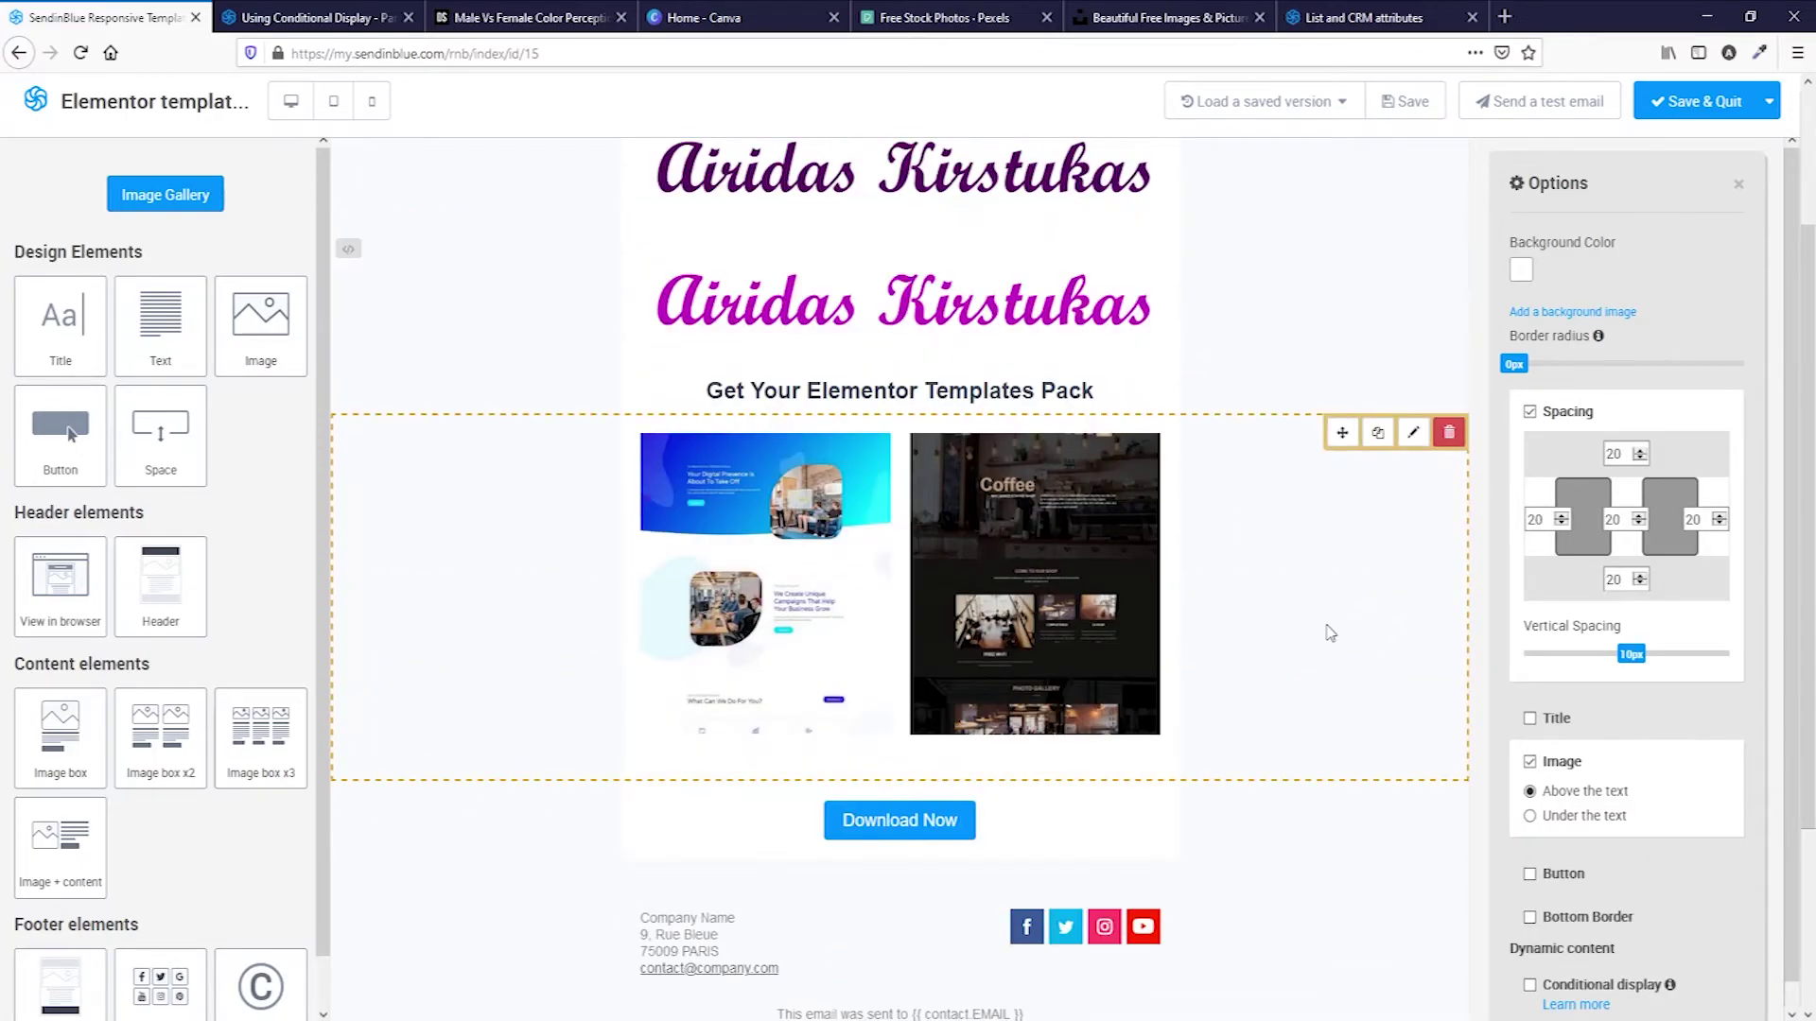
{"action": "left_click", "coordinate": [1529, 966]}
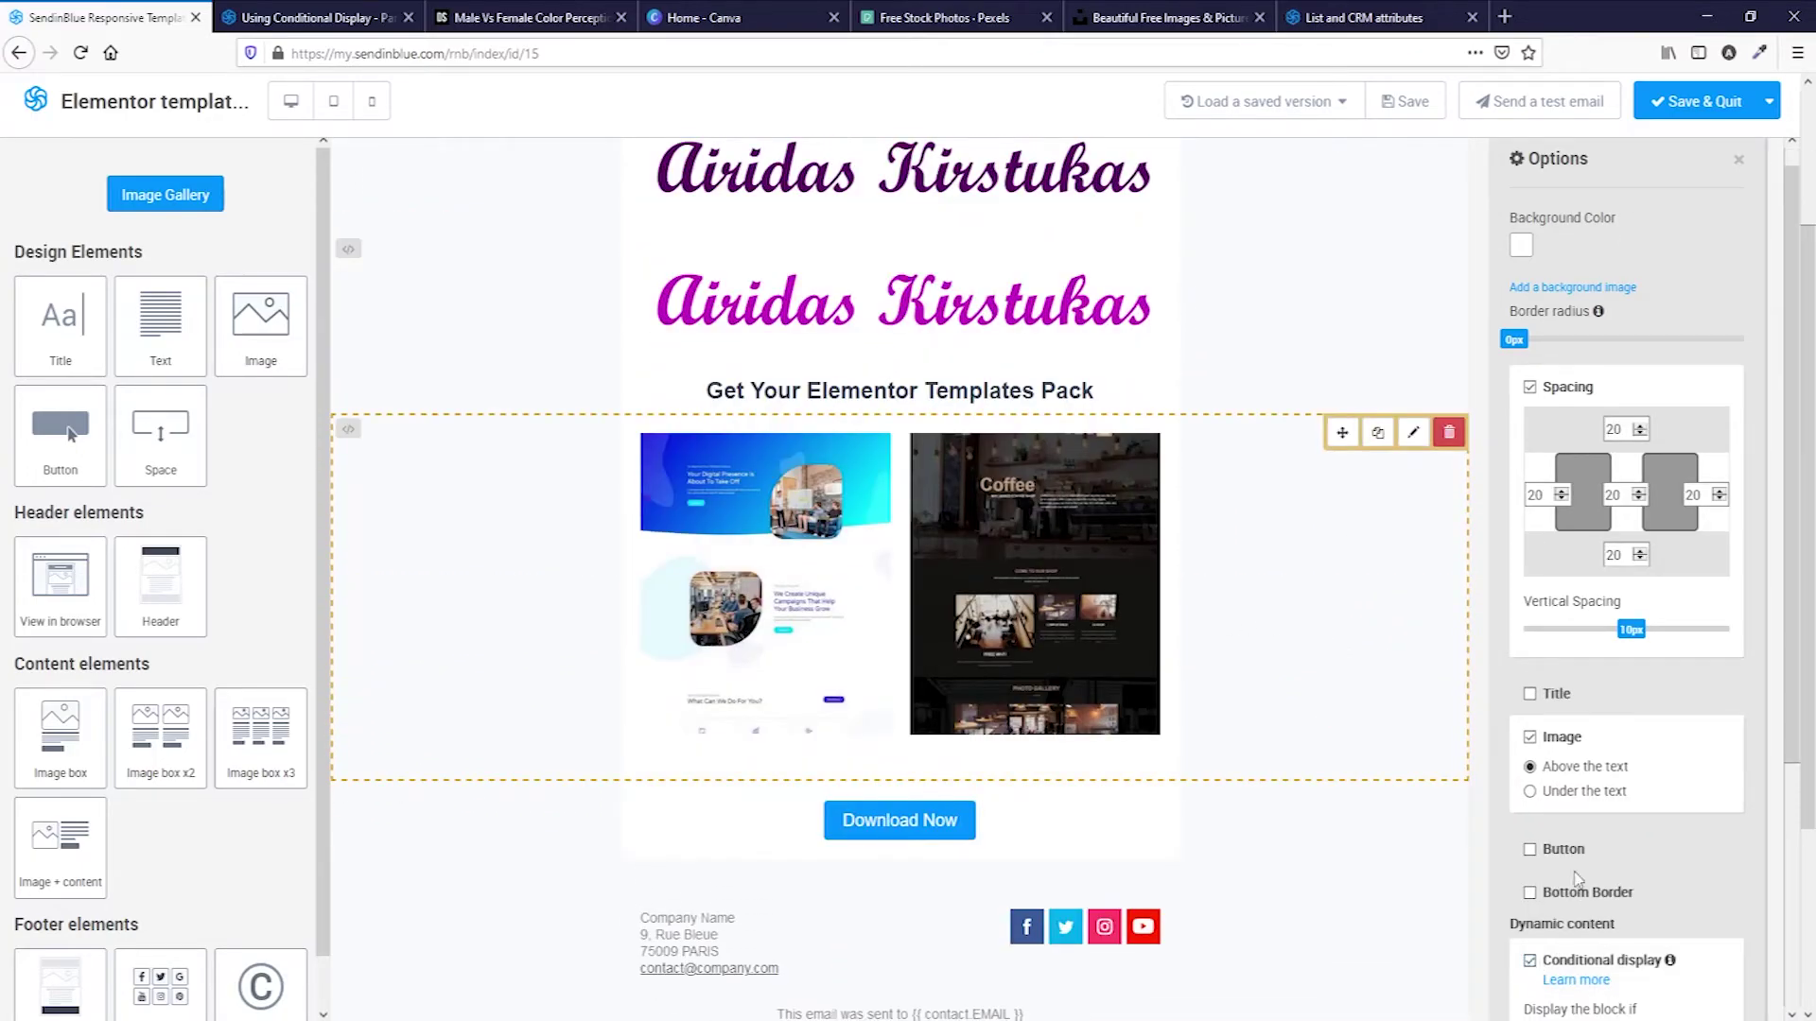
{"action": "scroll", "coordinate": [1586, 851], "scroll_direction": "down", "scroll_amount": 4}
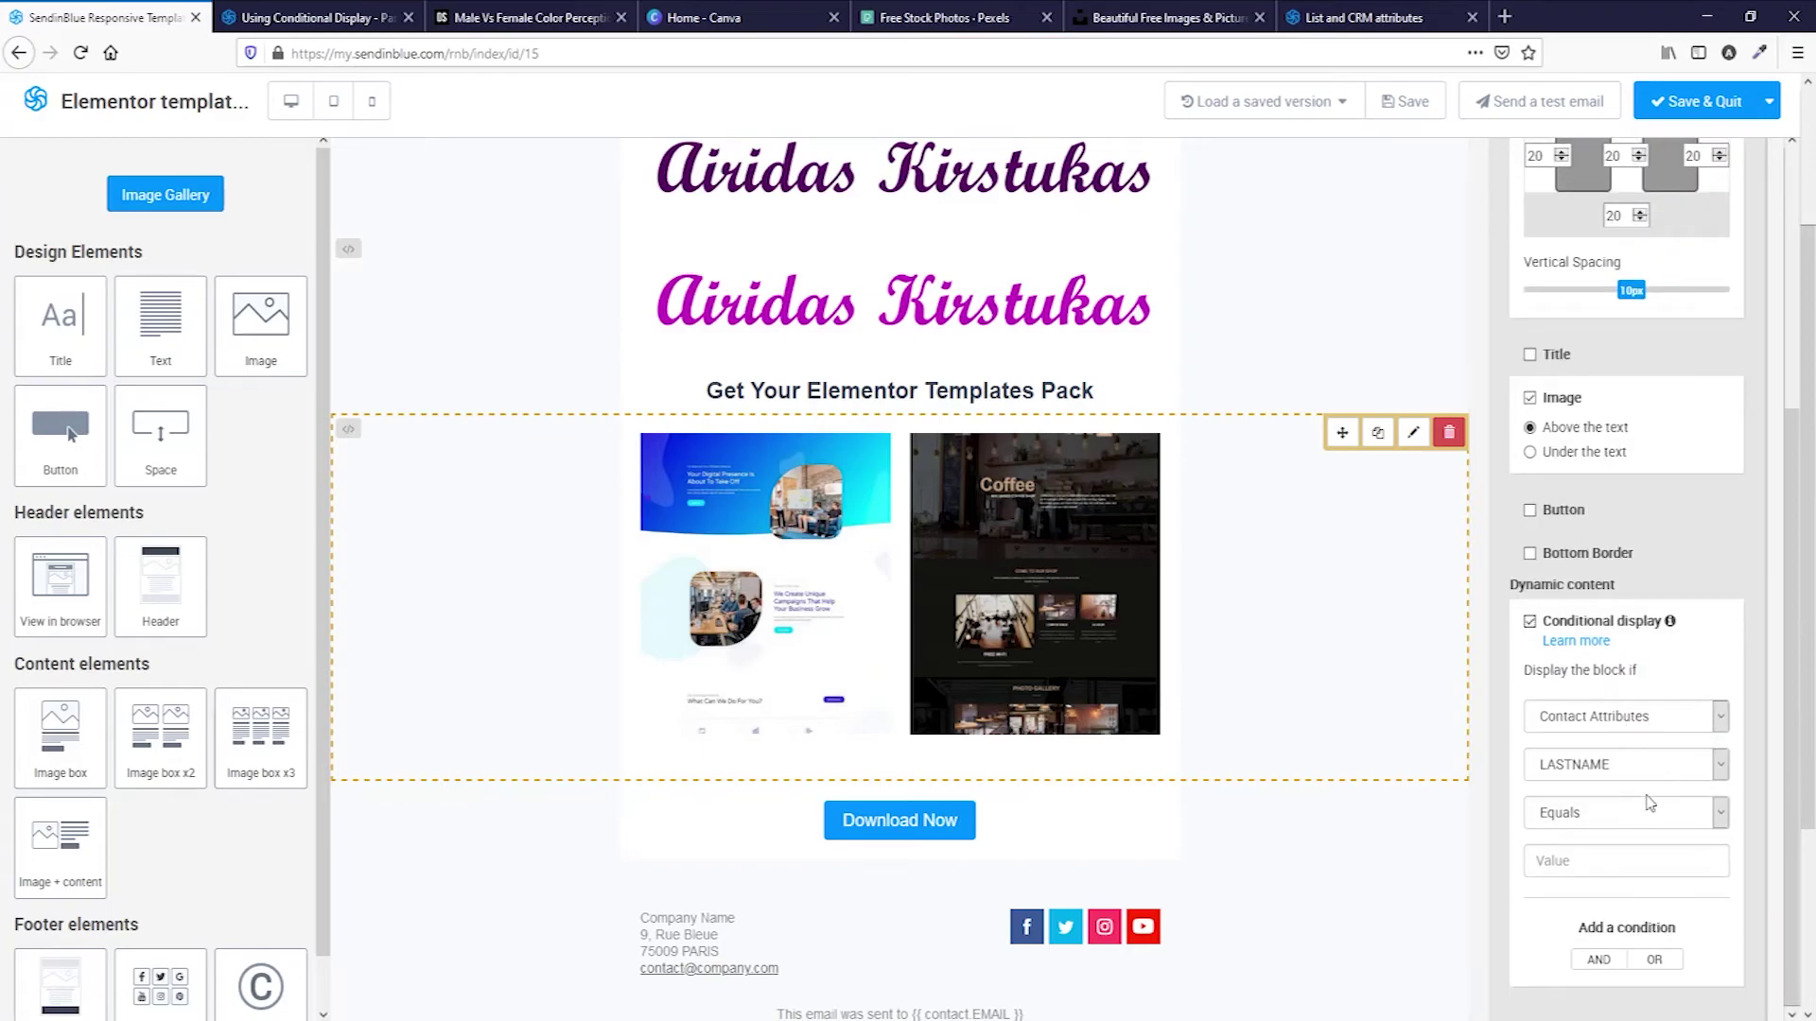
{"action": "left_click", "coordinate": [1646, 775]}
{"action": "left_click", "coordinate": [1631, 941]}
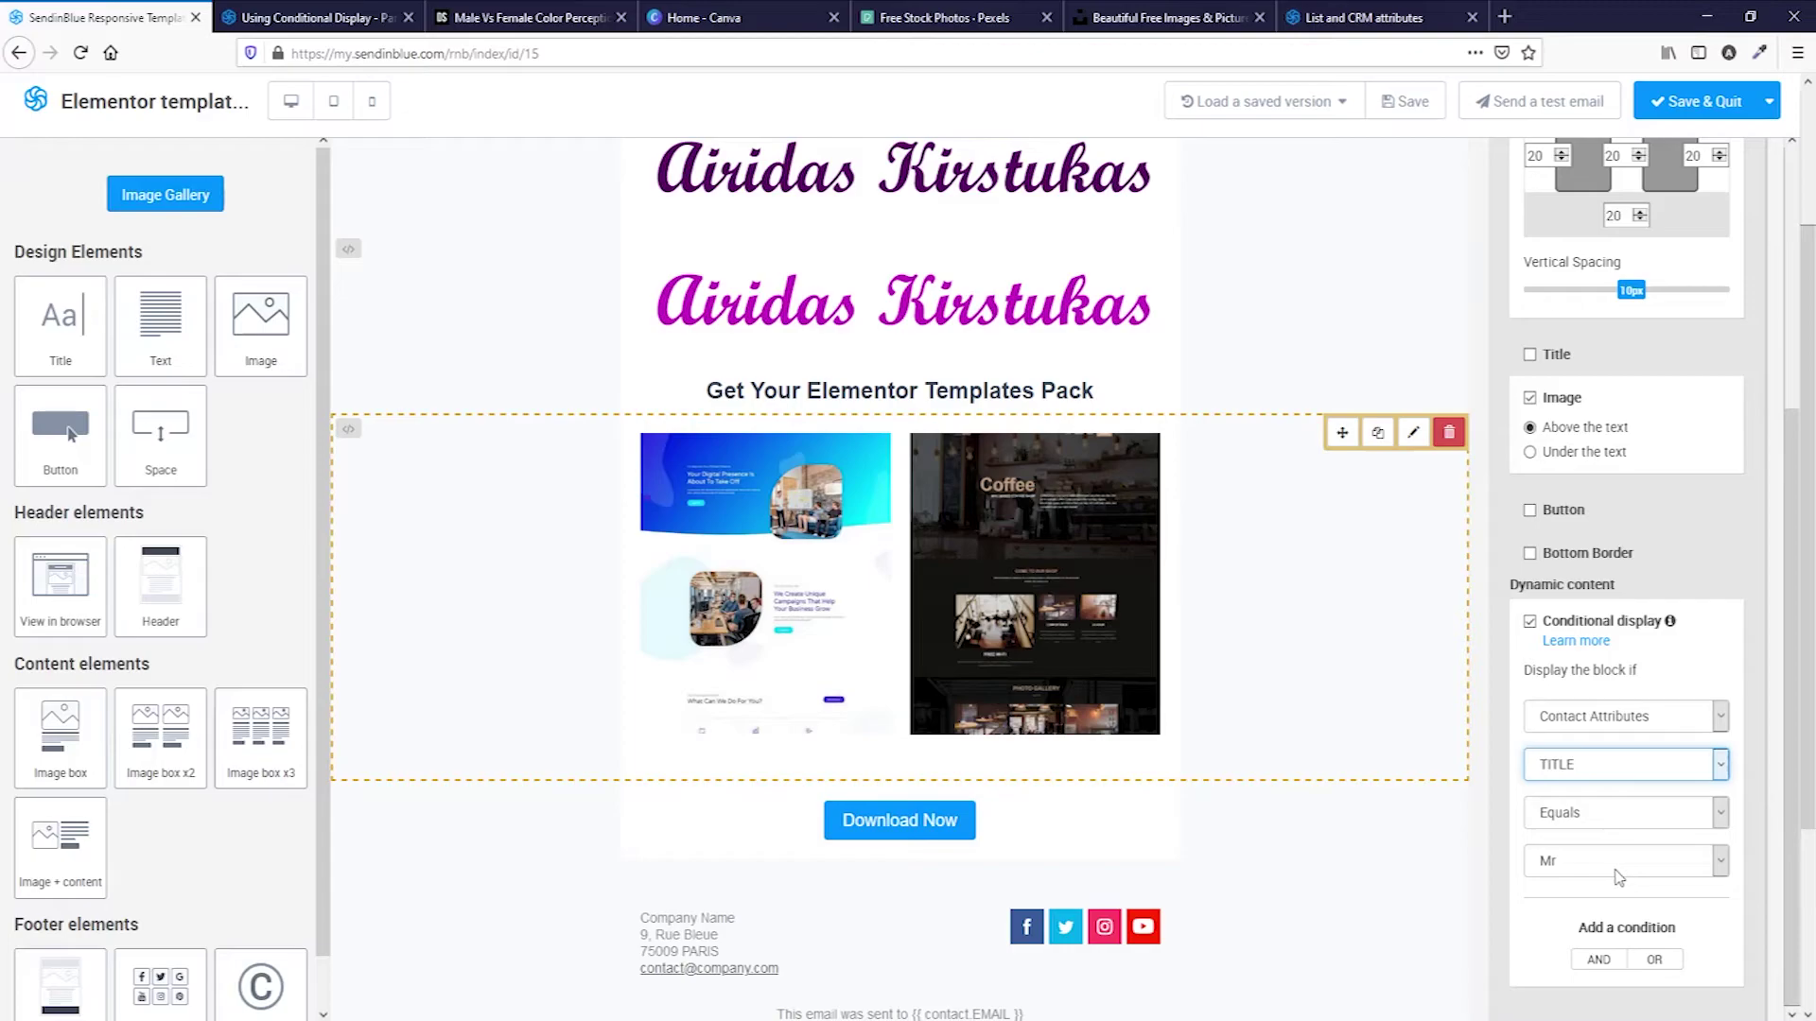
{"action": "left_click", "coordinate": [1654, 960]}
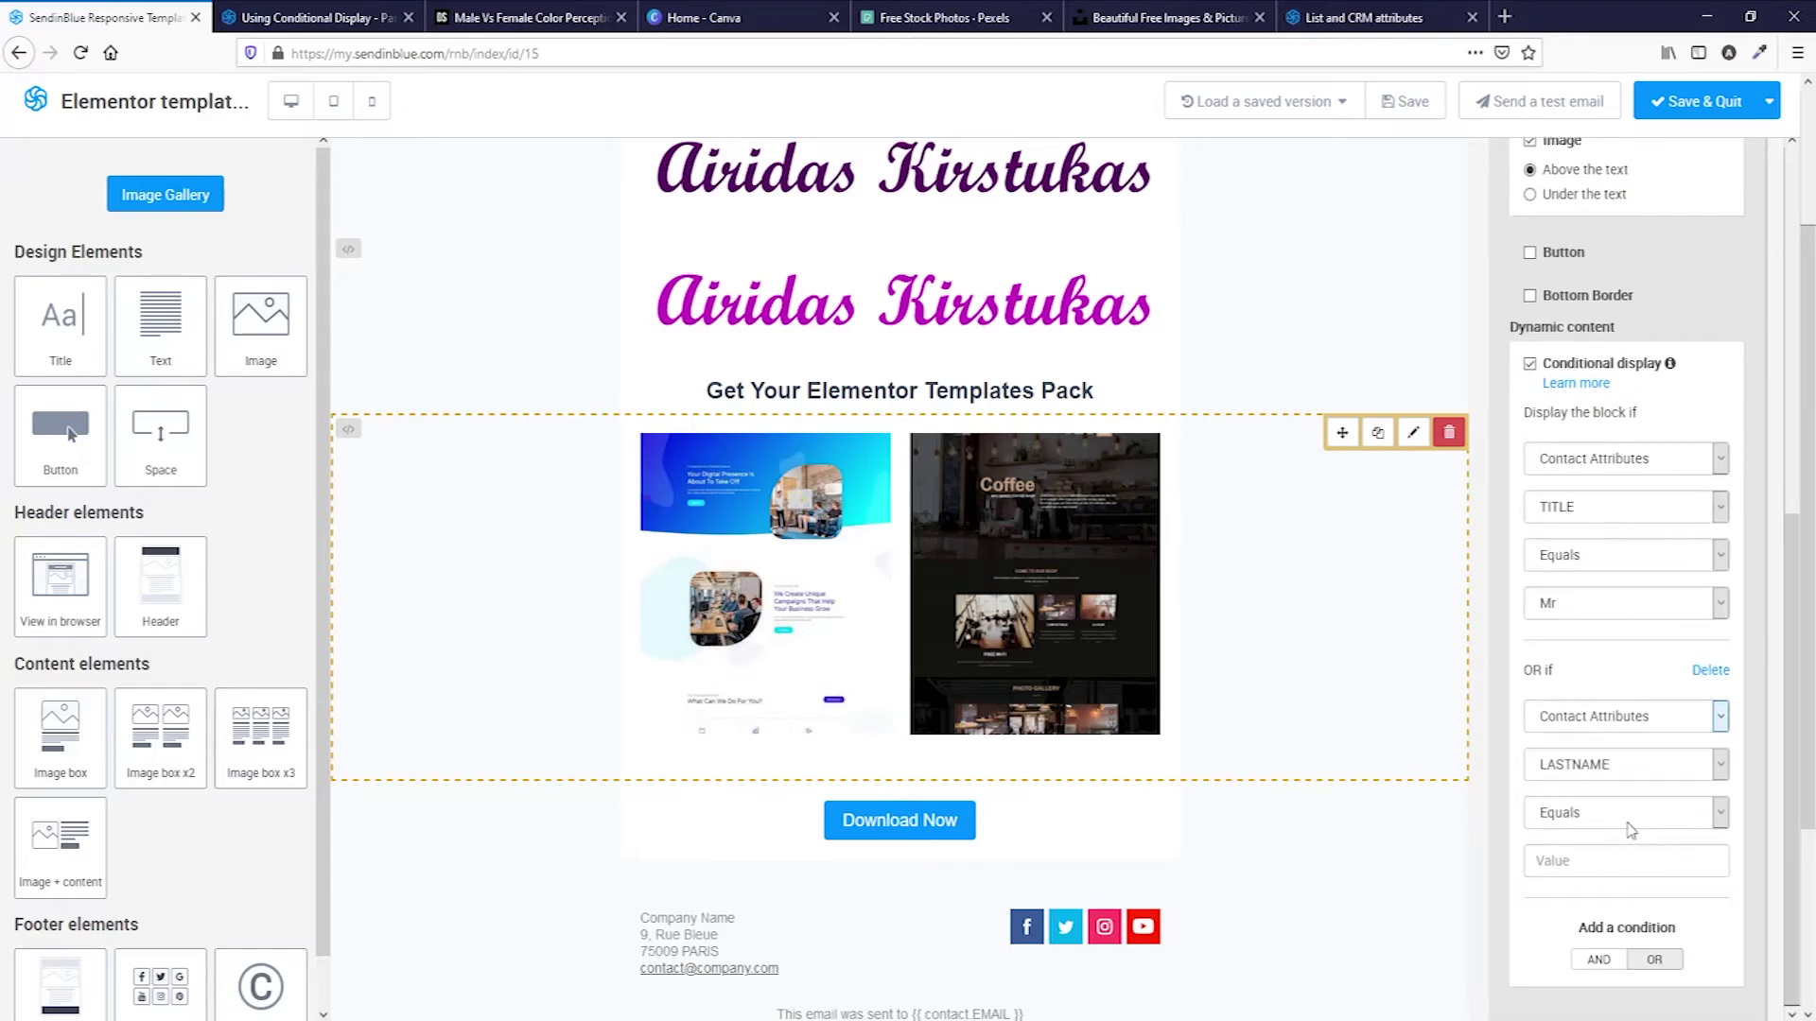
{"action": "left_click", "coordinate": [1610, 771]}
{"action": "left_click", "coordinate": [1599, 939]}
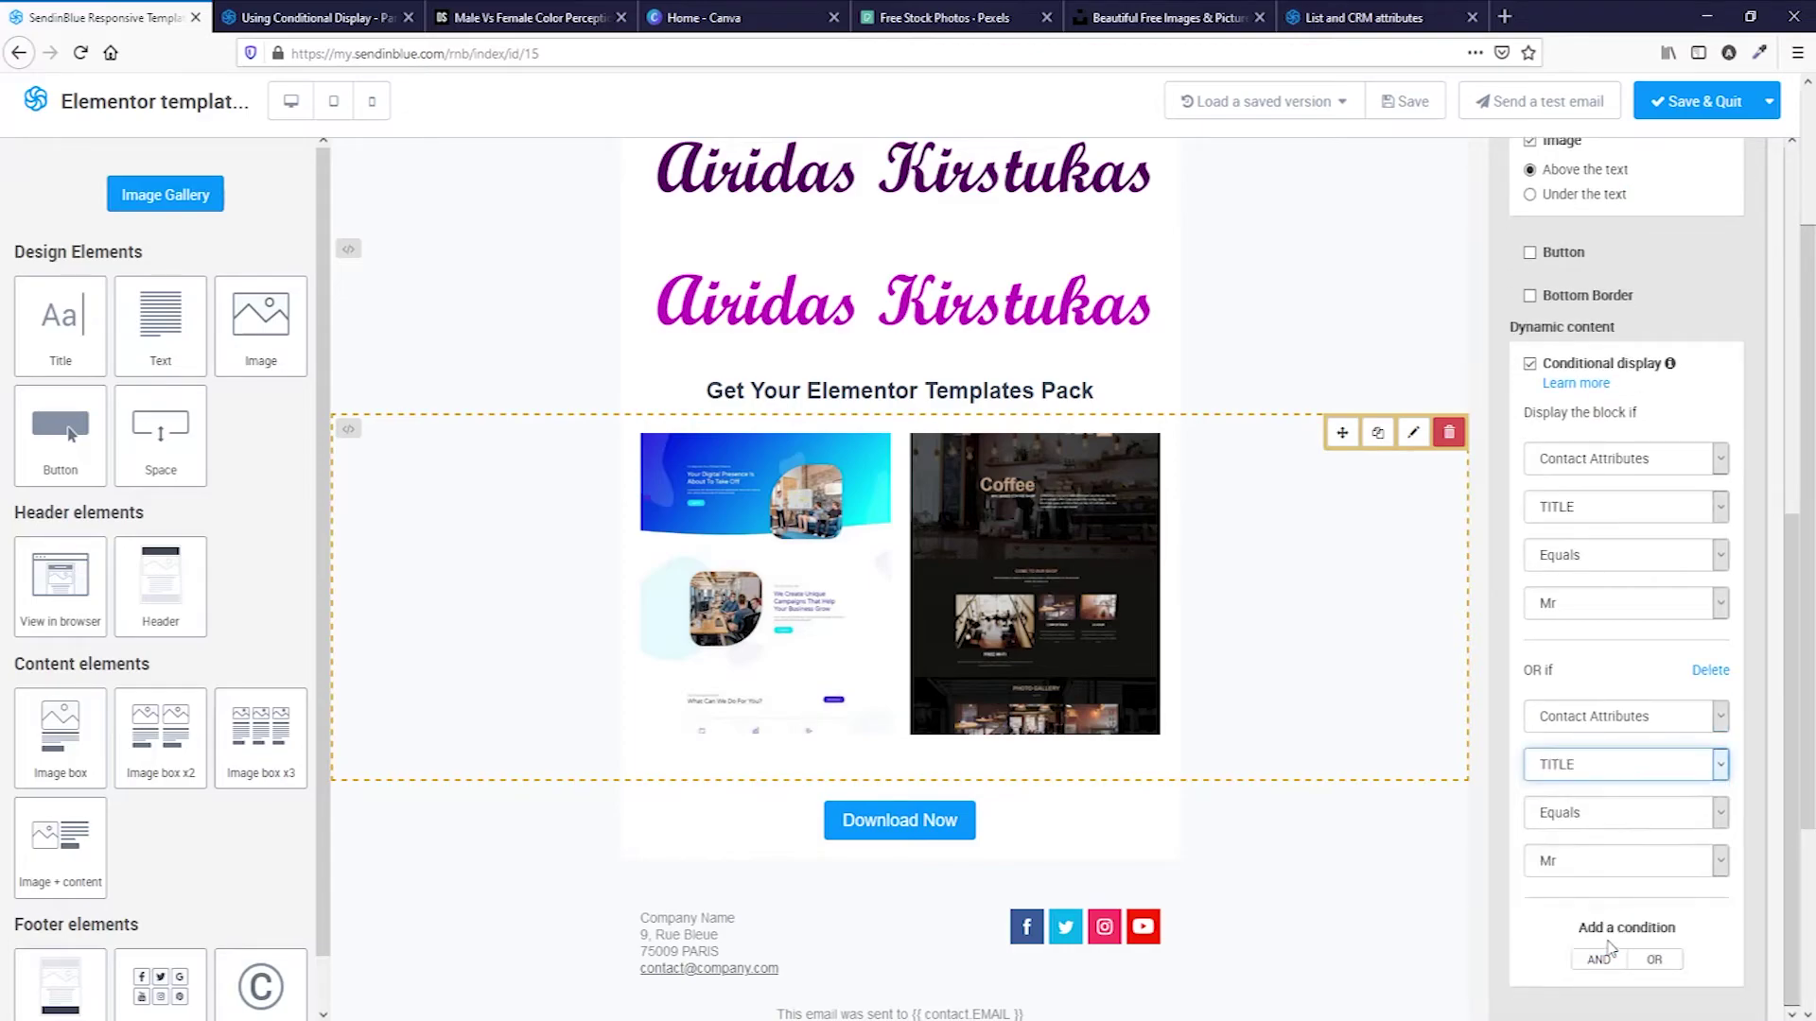
{"action": "left_click", "coordinate": [1598, 877]}
{"action": "left_click", "coordinate": [1607, 990]}
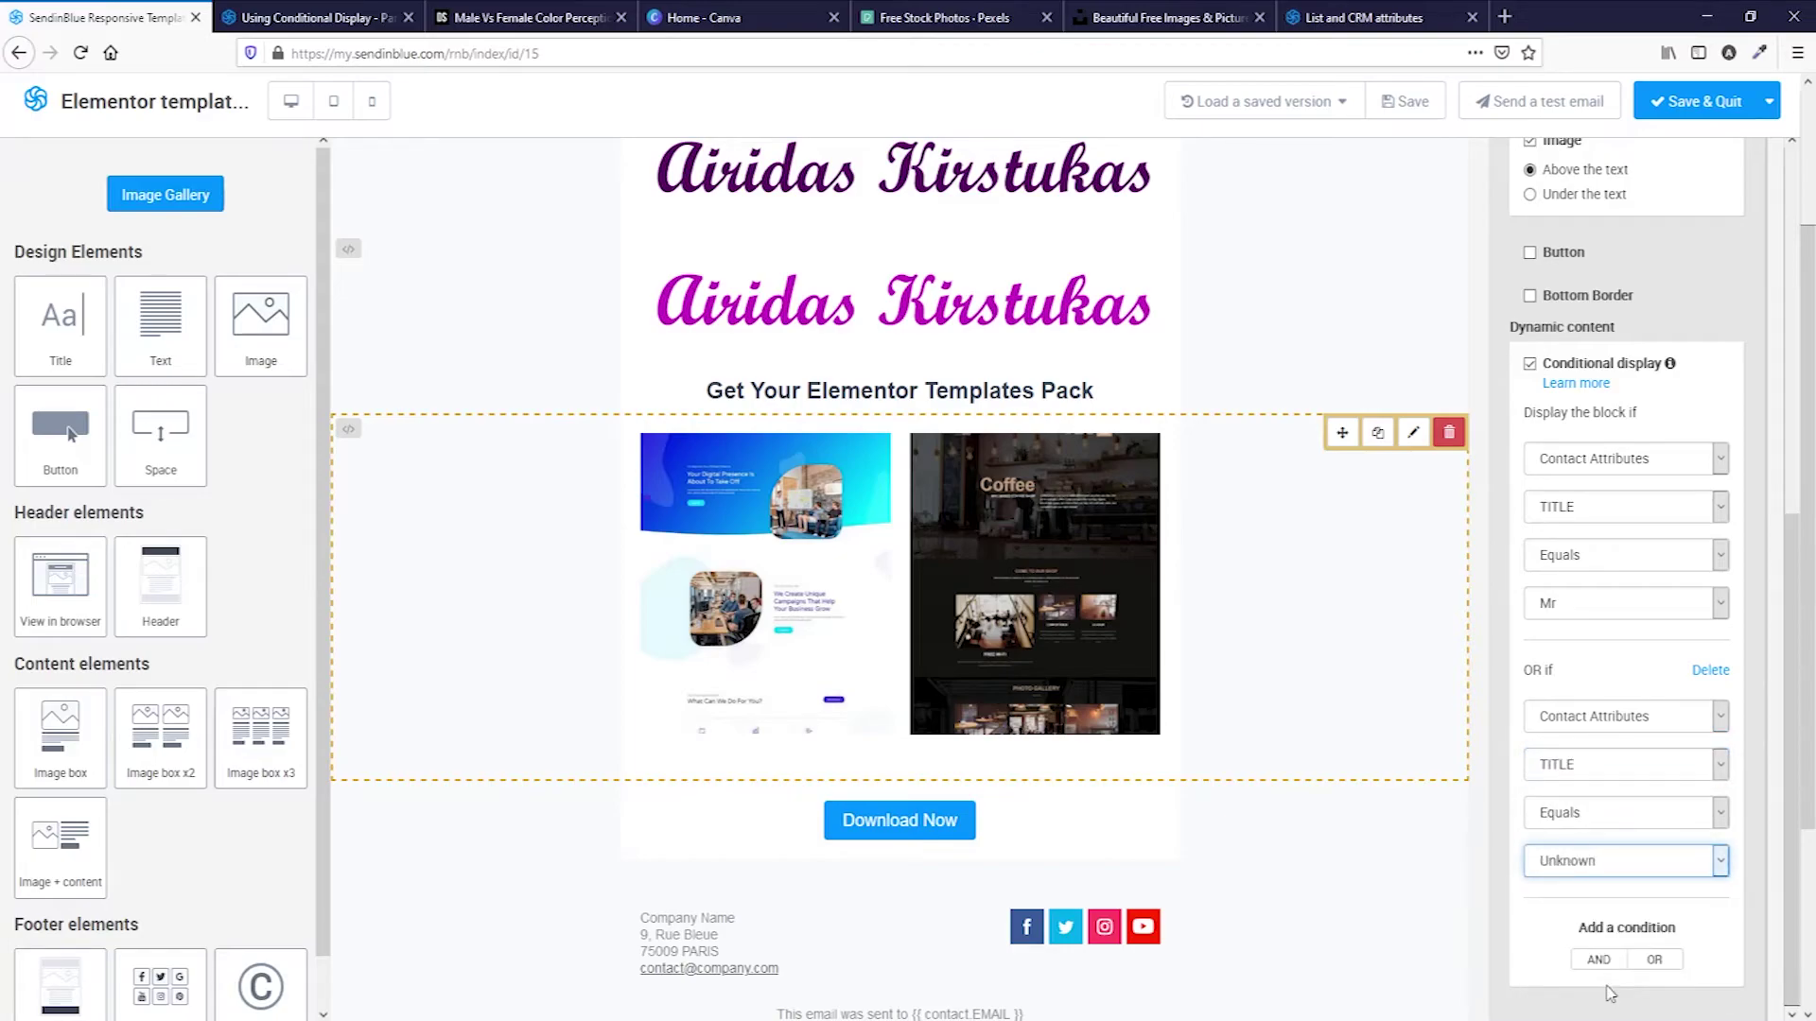
Give the Download Now button the same condition: TITLE equals Mr OR Unknown.
{"action": "left_click", "coordinate": [1251, 834]}
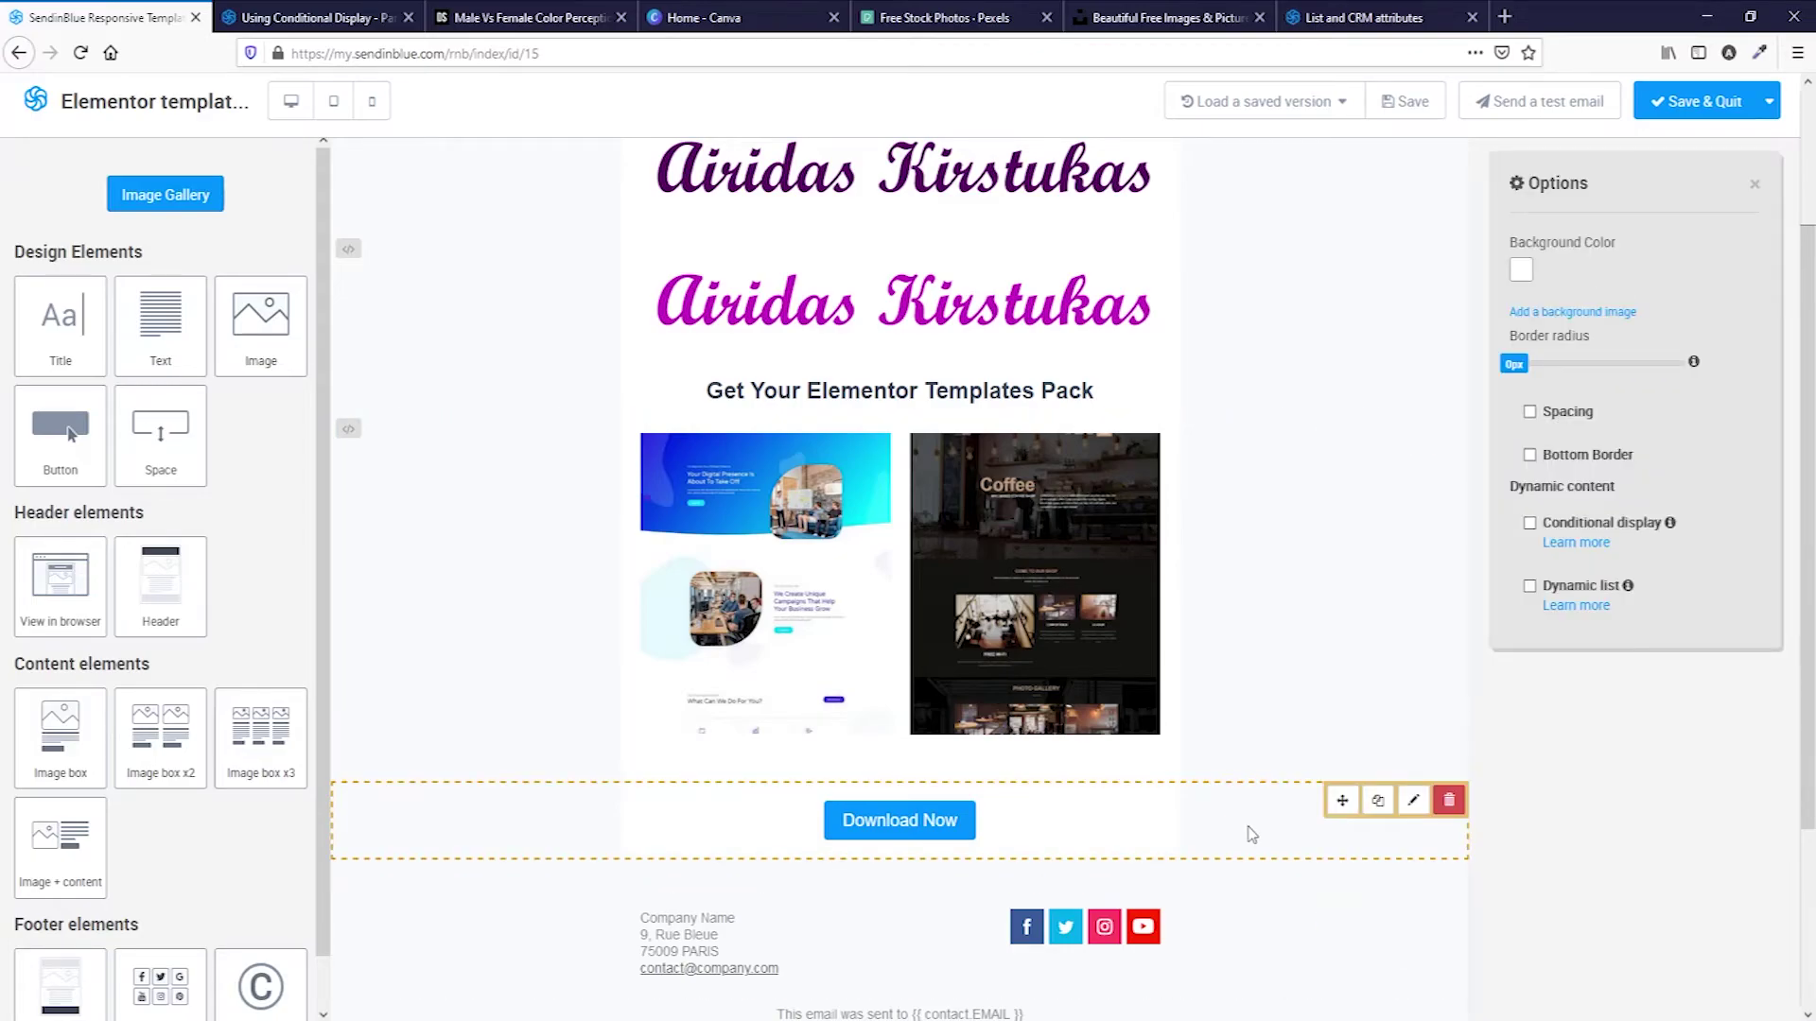
{"action": "left_click", "coordinate": [1530, 524]}
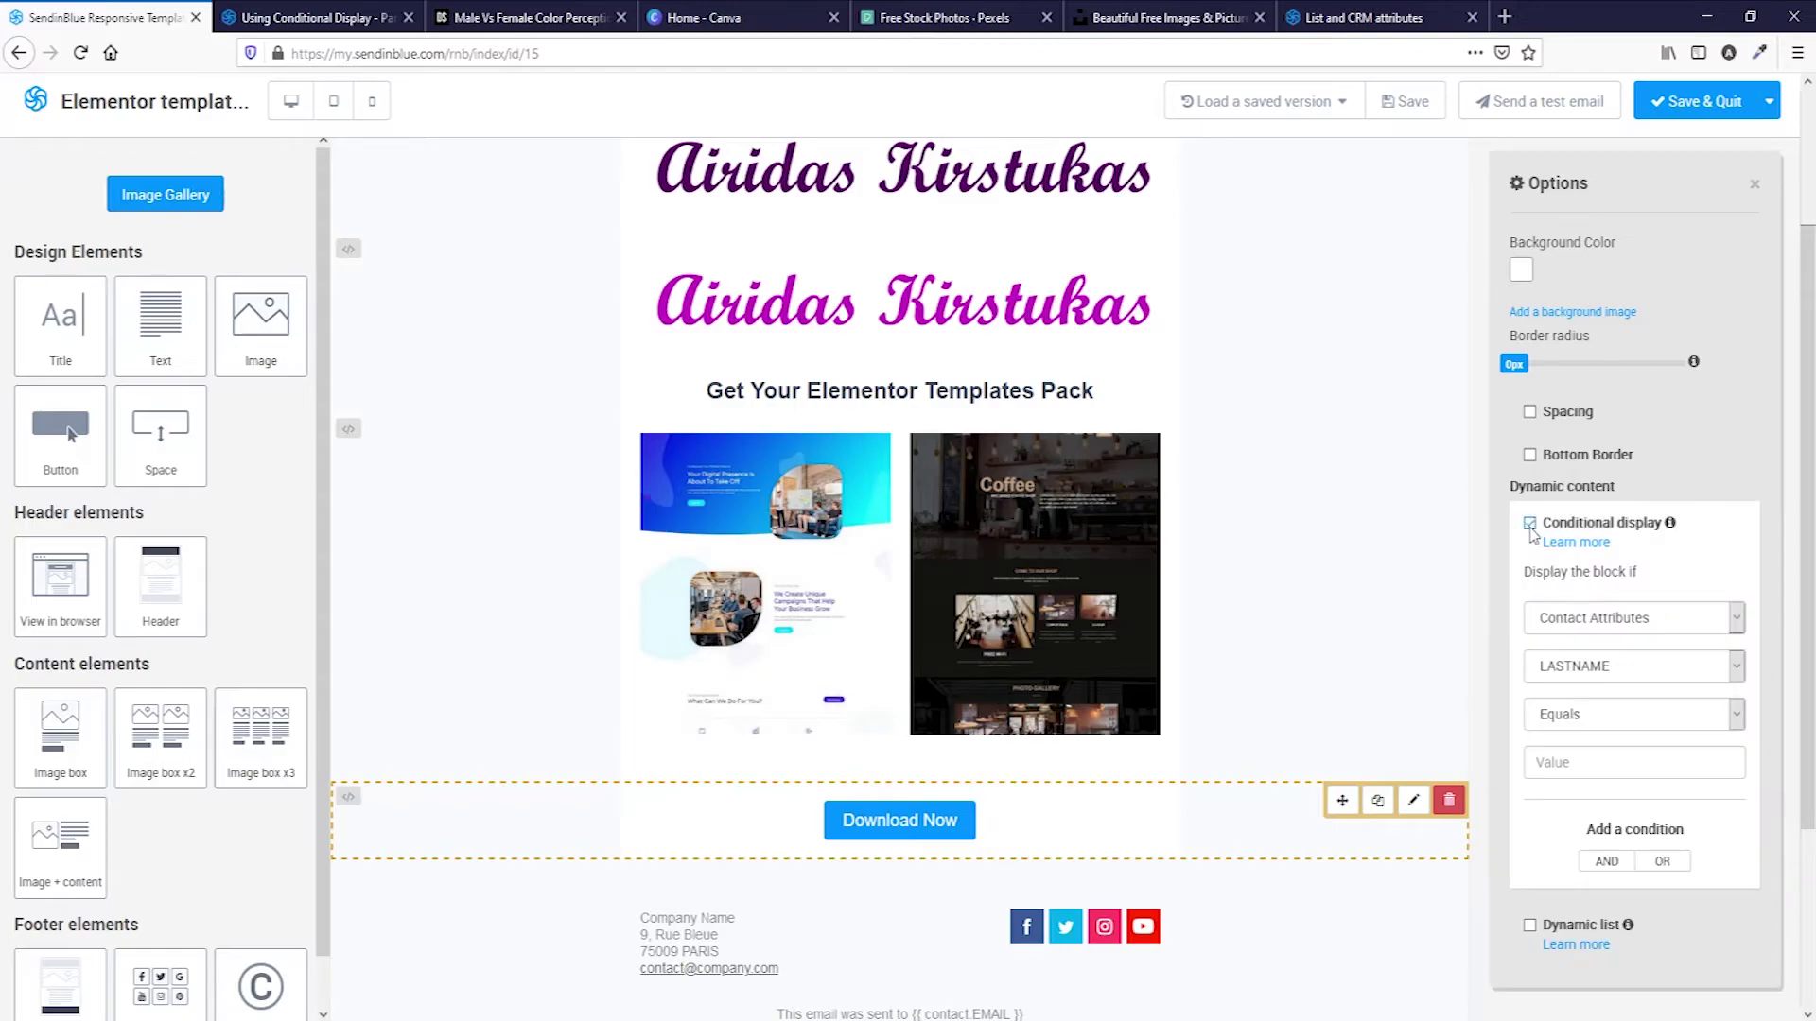
{"action": "left_click", "coordinate": [1626, 665]}
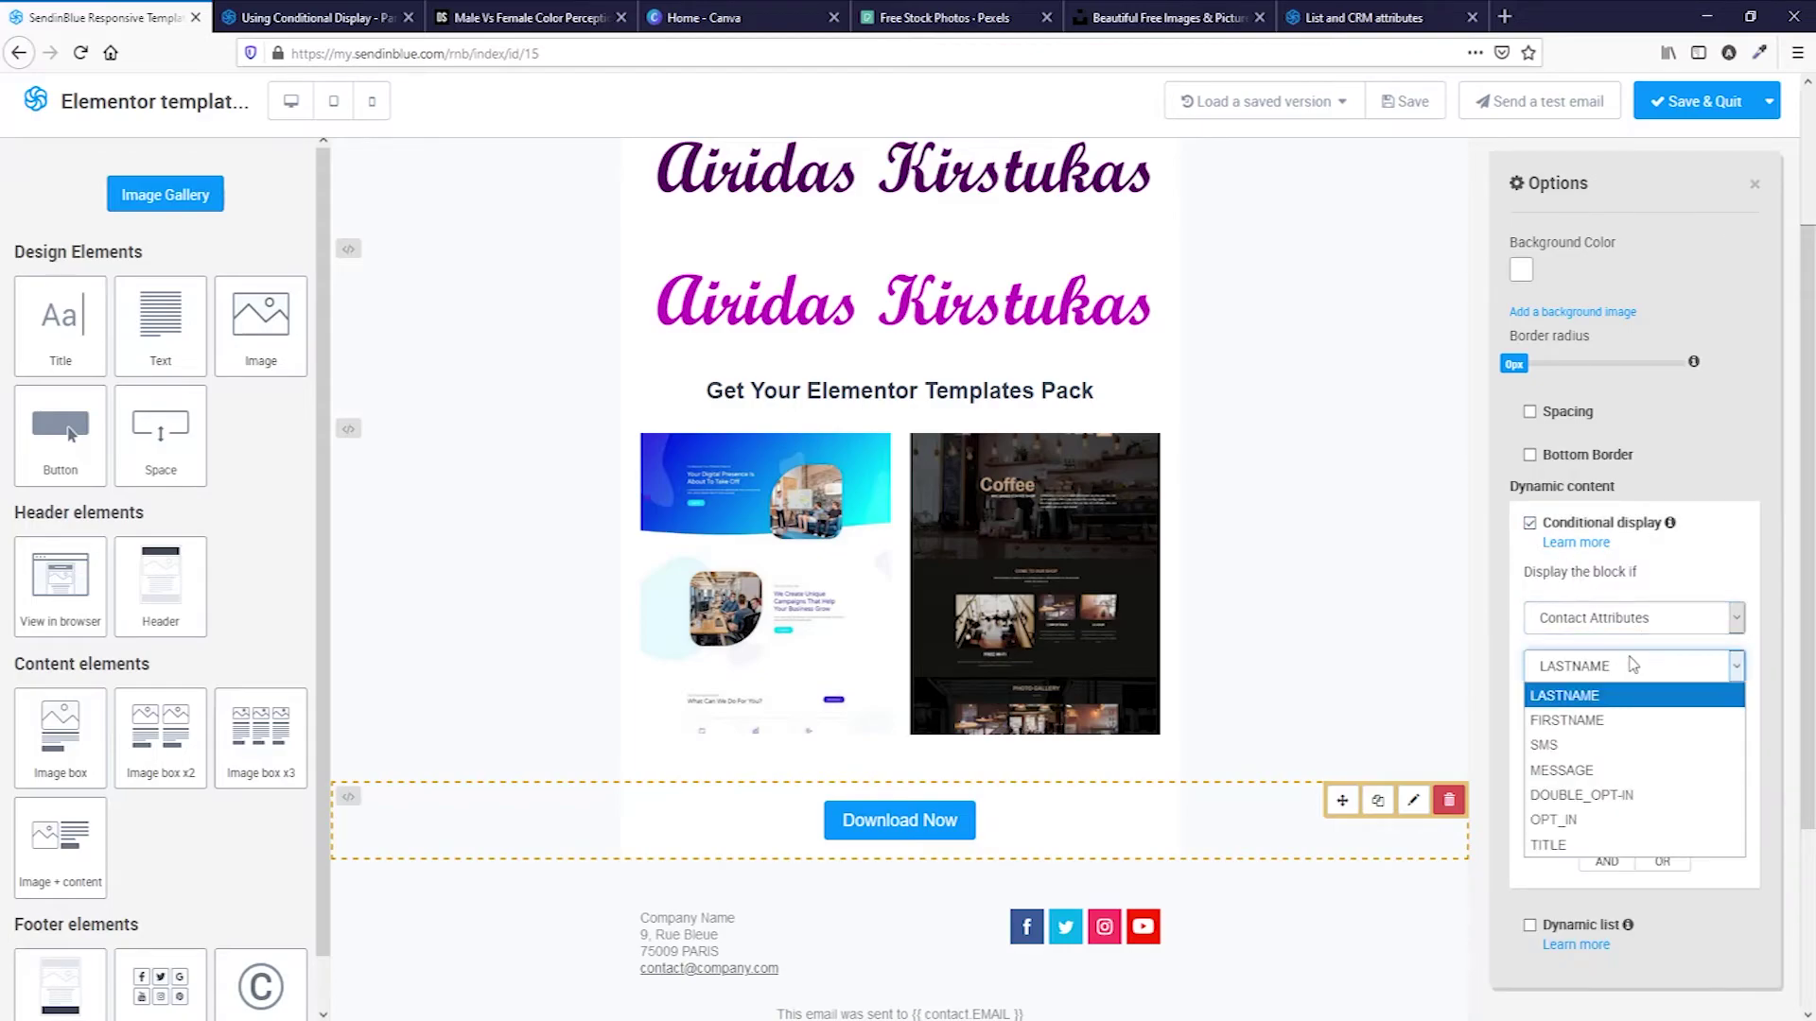
{"action": "left_click", "coordinate": [1625, 847]}
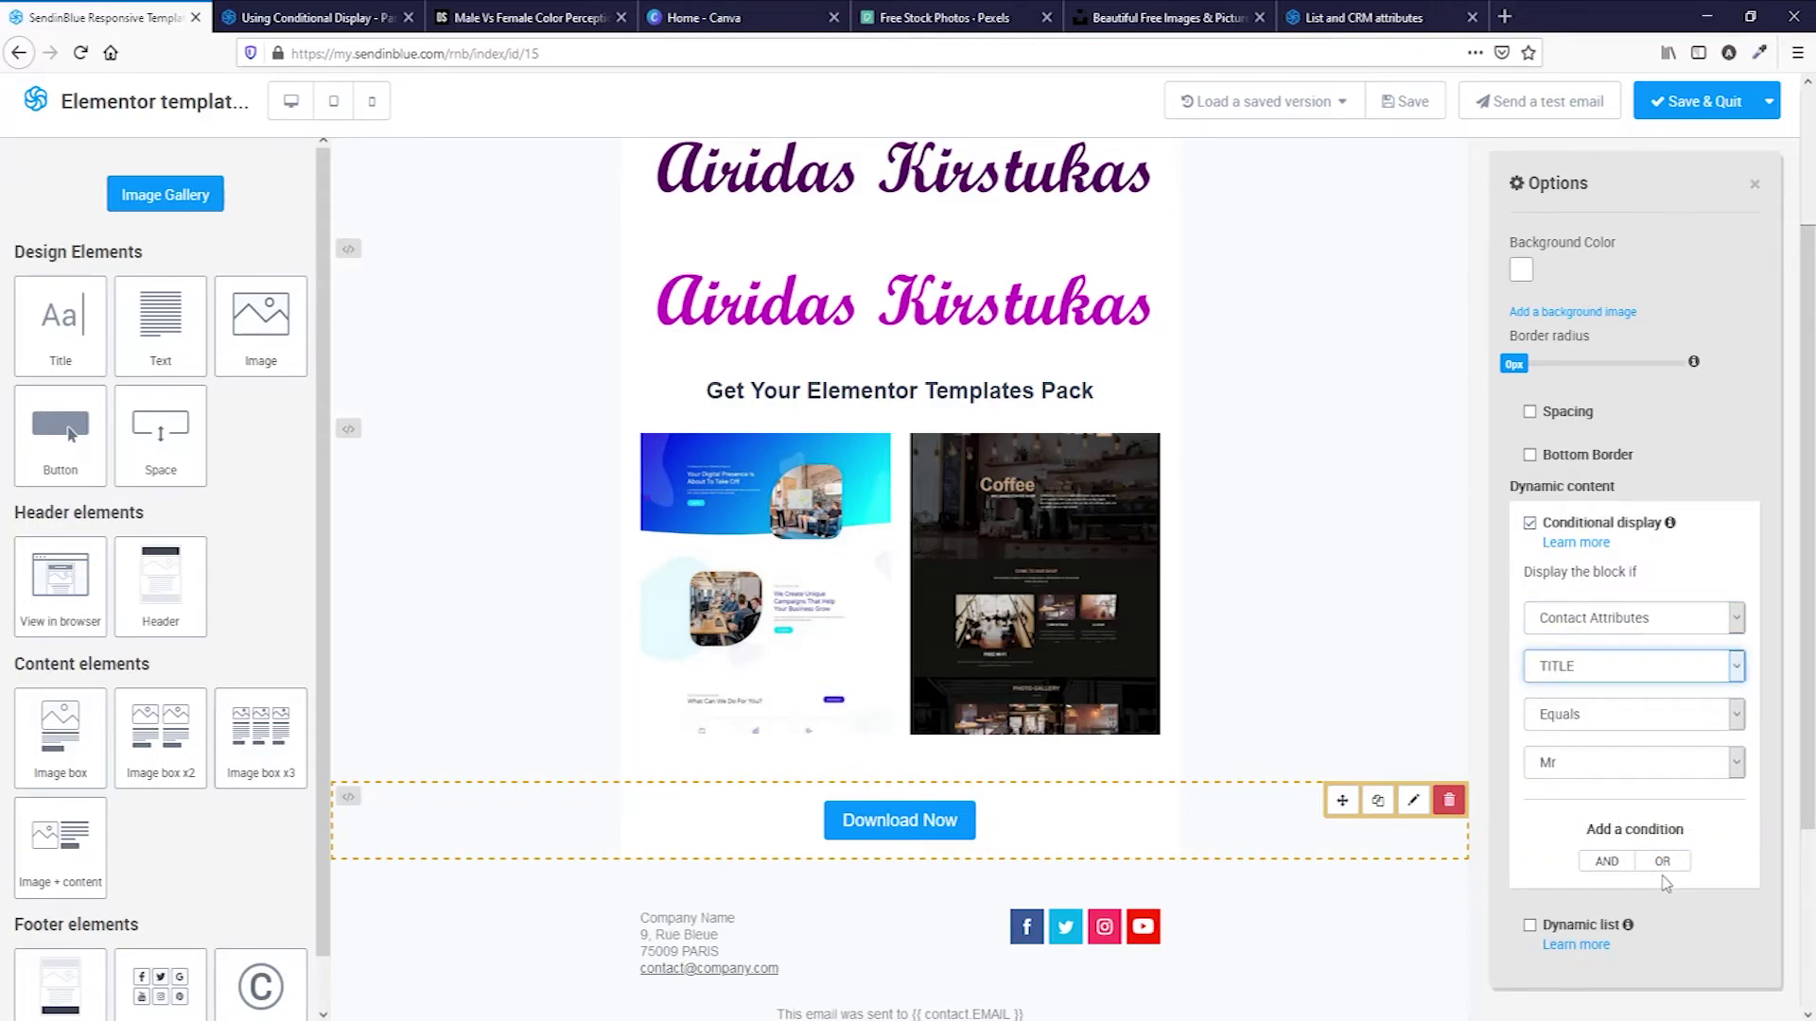
{"action": "left_click", "coordinate": [1662, 860]}
{"action": "left_click", "coordinate": [1626, 701]}
{"action": "left_click", "coordinate": [1627, 880]}
{"action": "left_click", "coordinate": [1624, 797]}
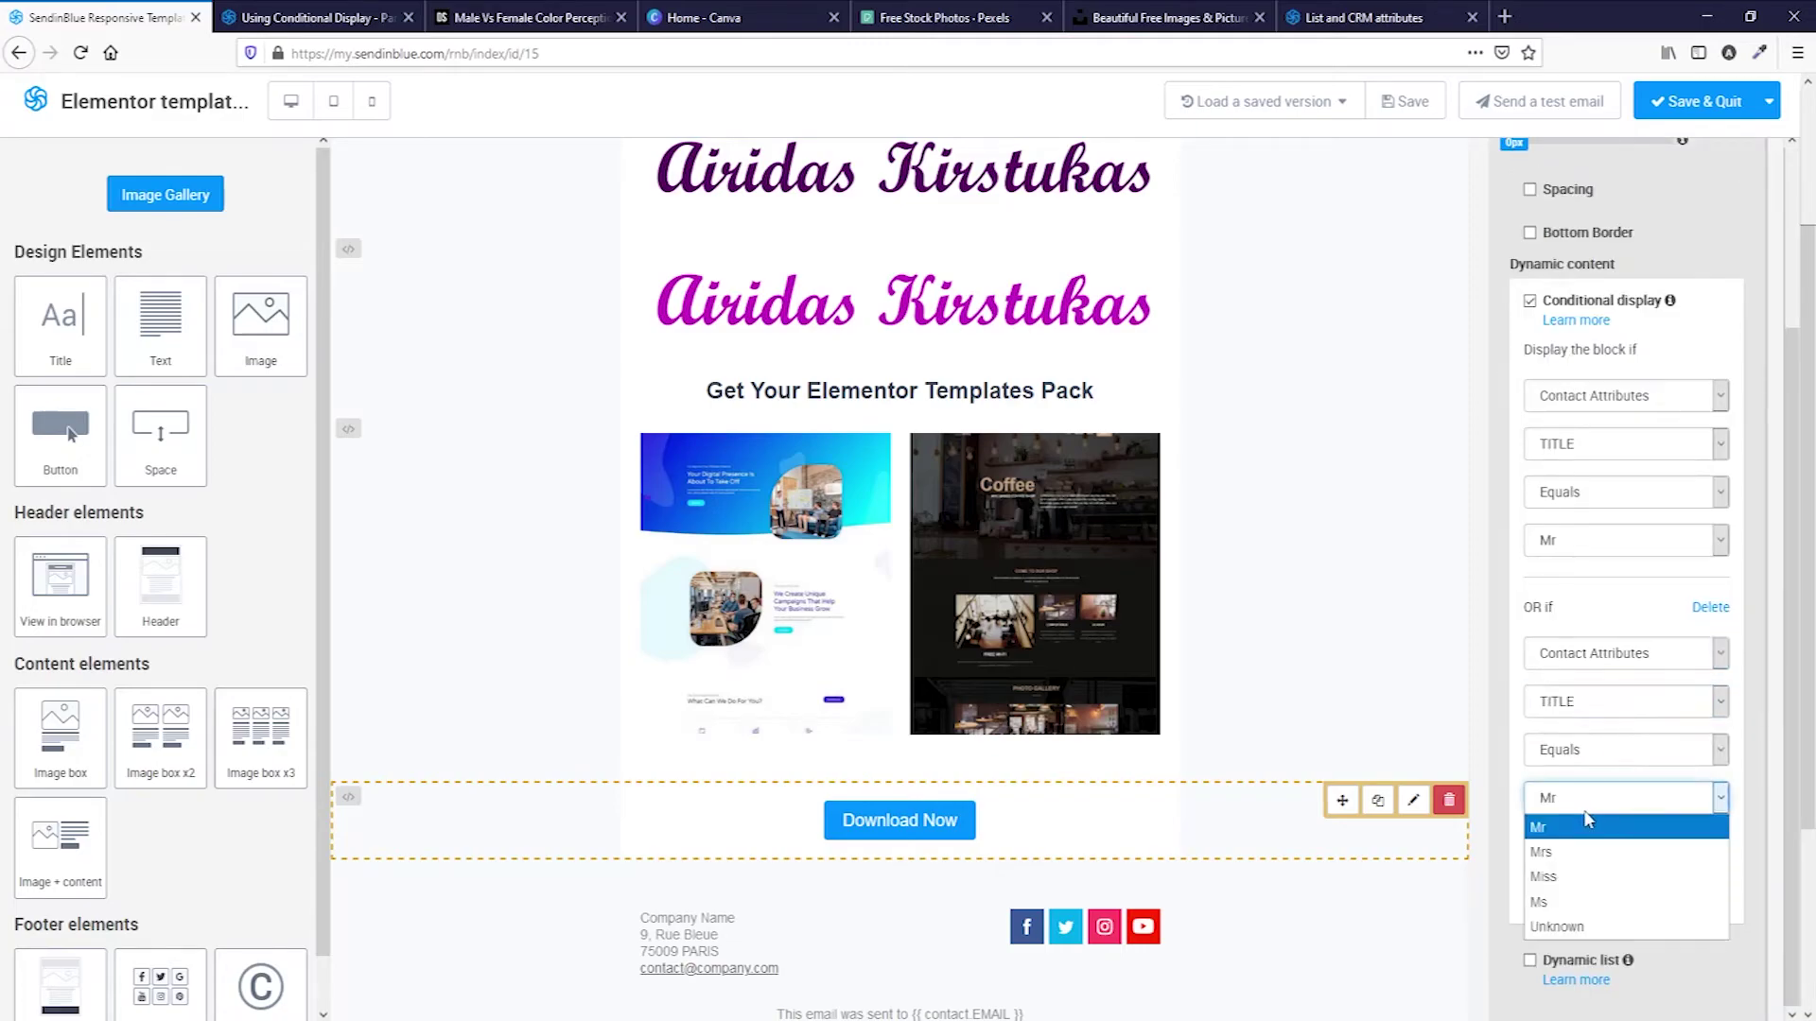
{"action": "left_click", "coordinate": [1585, 922]}
Duplicate the template images block.
{"action": "scroll", "coordinate": [1315, 676], "scroll_direction": "down", "scroll_amount": 3}
{"action": "scroll", "coordinate": [1301, 632], "scroll_direction": "up", "scroll_amount": 5}
{"action": "scroll", "coordinate": [1243, 675], "scroll_direction": "down", "scroll_amount": 2}
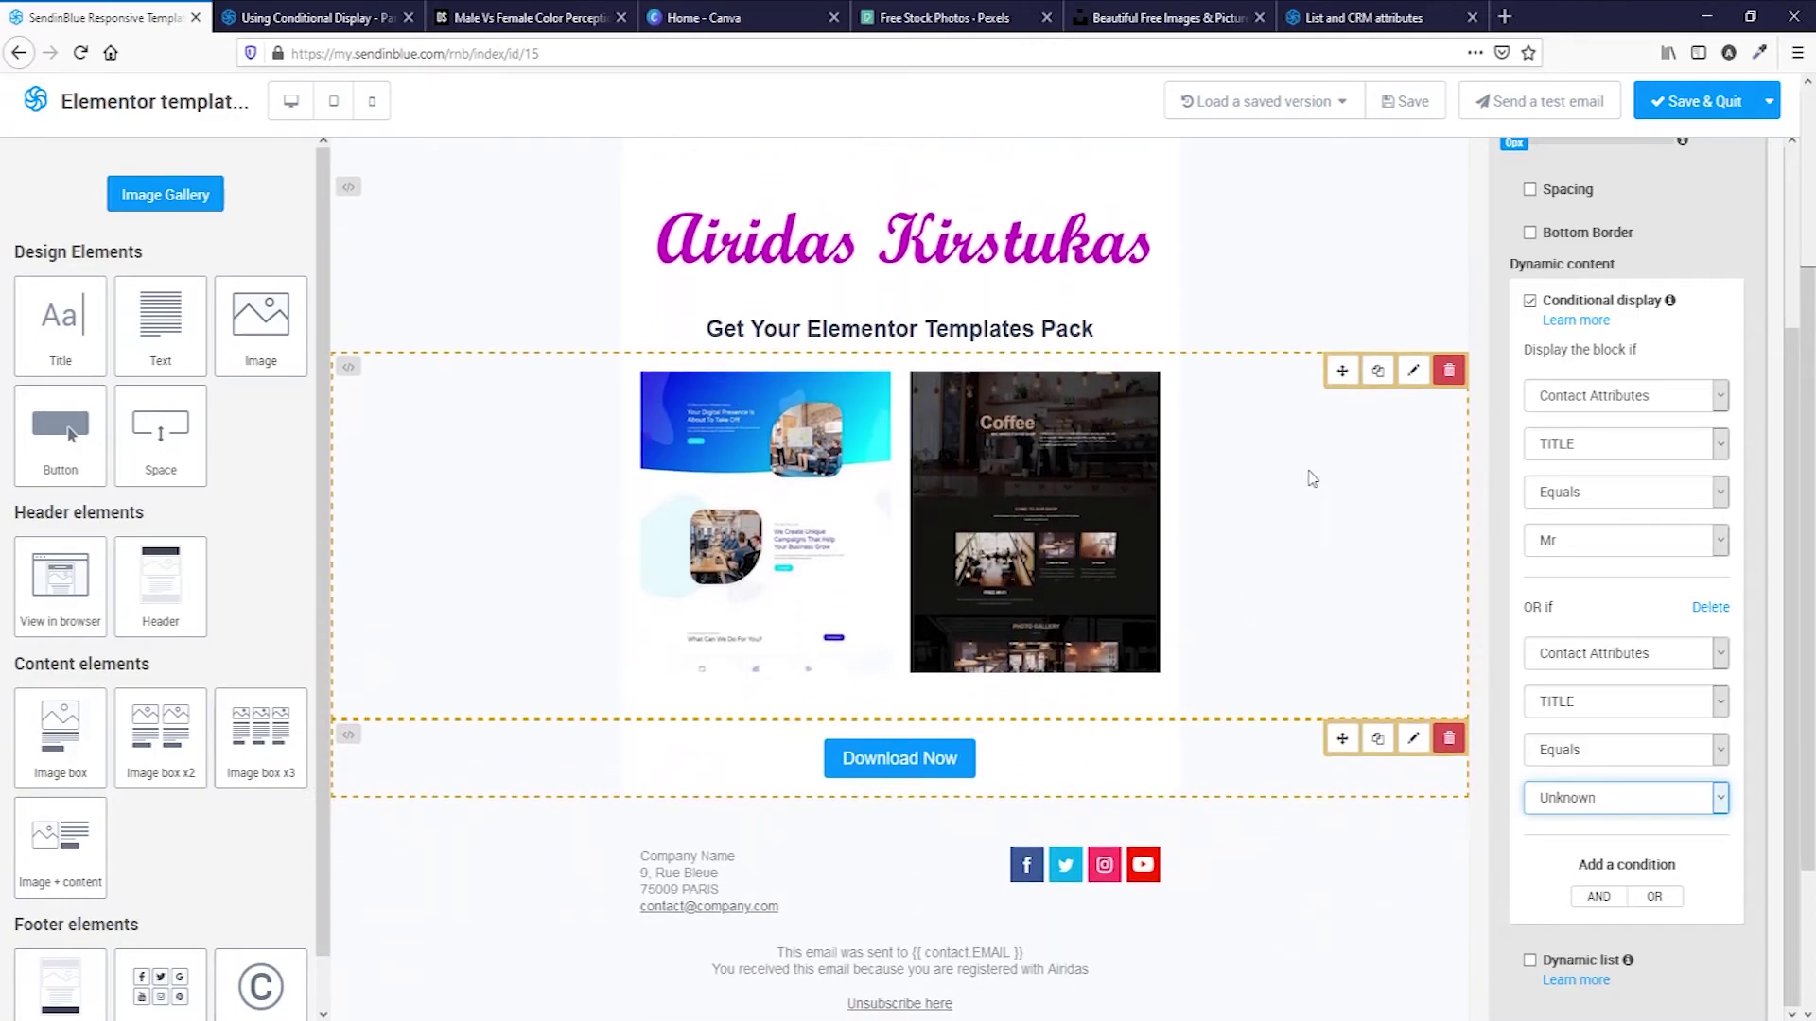
{"action": "left_click", "coordinate": [1379, 379]}
{"action": "left_click", "coordinate": [856, 565]}
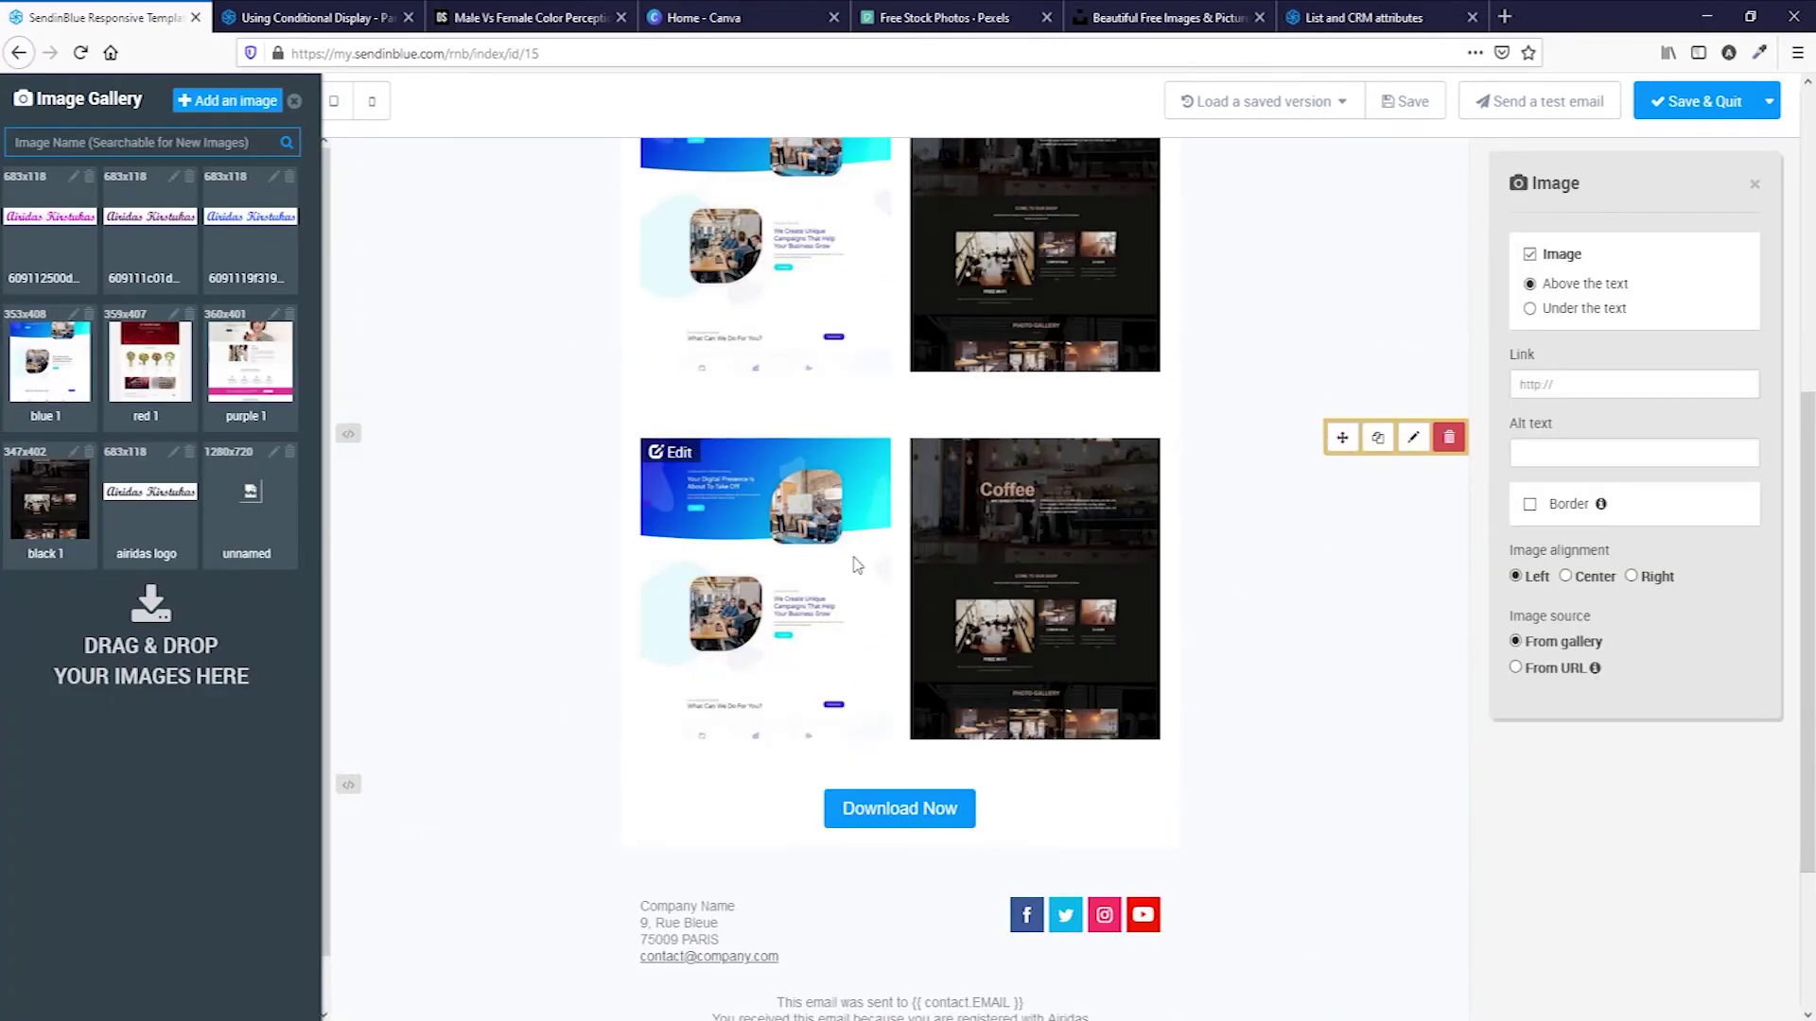
{"action": "left_click_drag", "start_coordinate": [150, 359], "coordinate": [786, 582]}
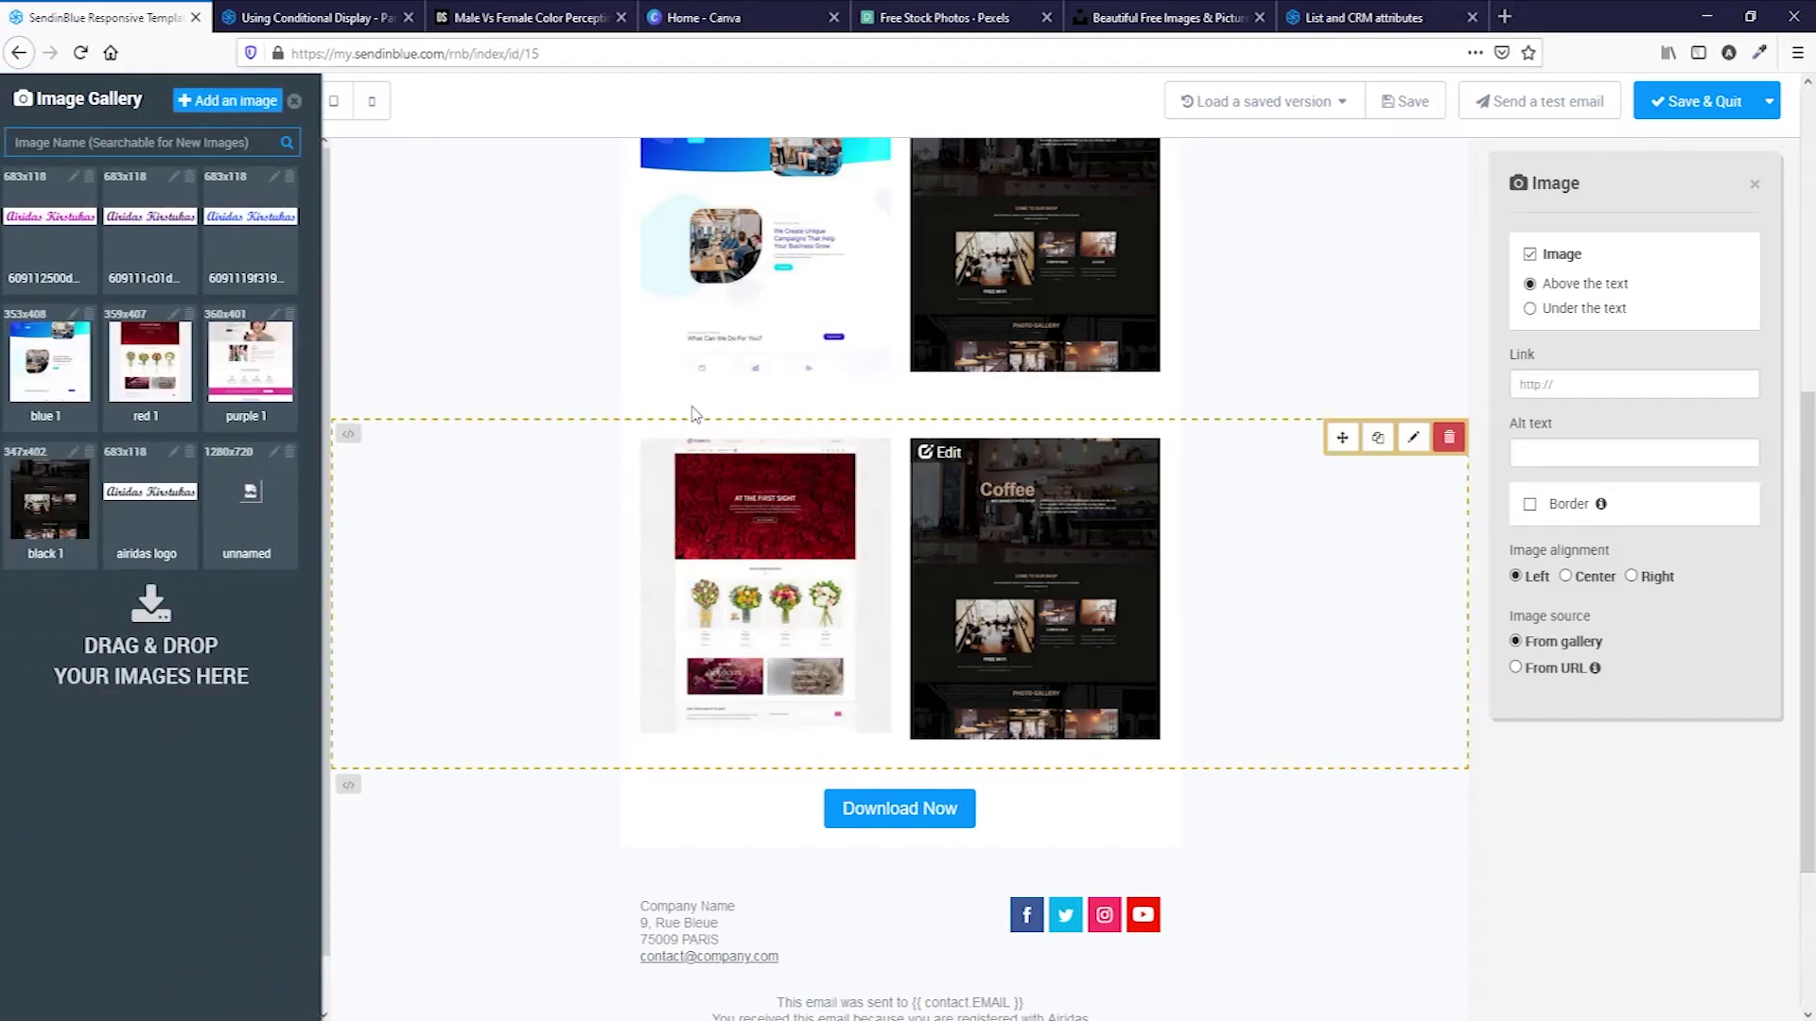
{"action": "left_click_drag", "start_coordinate": [93, 474], "coordinate": [1003, 593]}
{"action": "left_click", "coordinate": [1384, 592]}
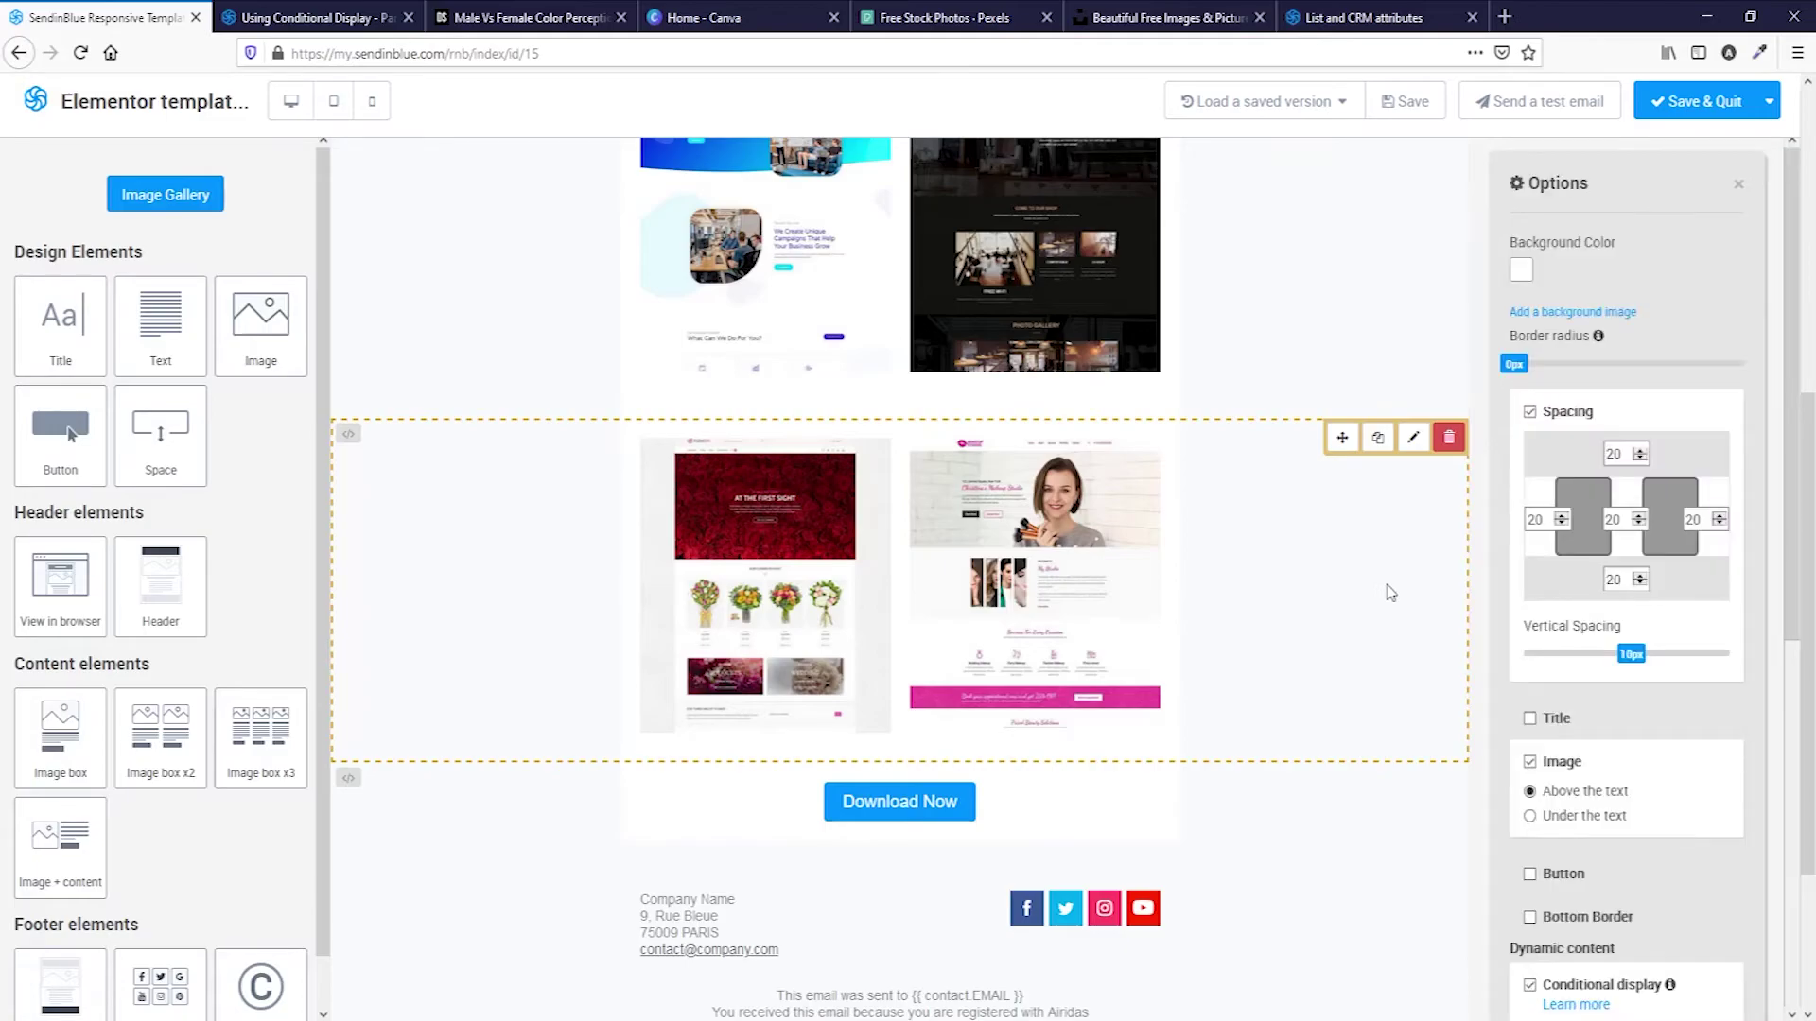
{"action": "scroll", "coordinate": [1608, 709], "scroll_direction": "down", "scroll_amount": 6}
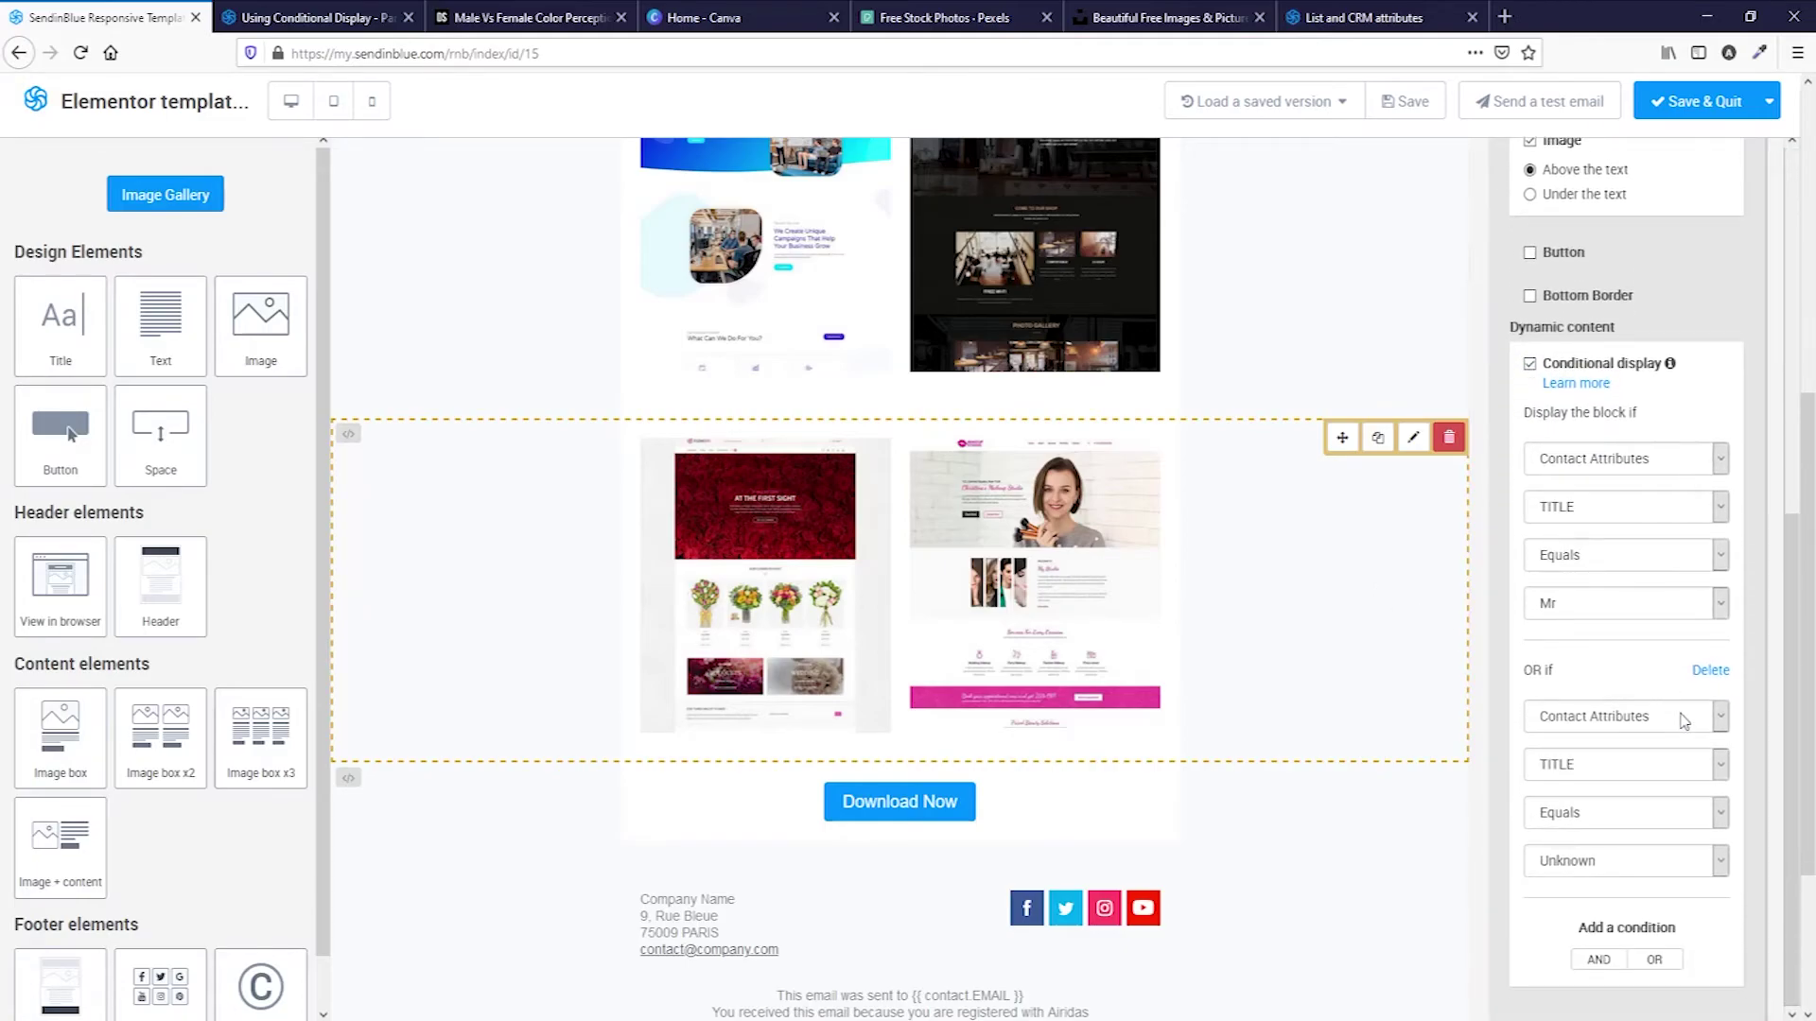
{"action": "left_click", "coordinate": [1600, 603]}
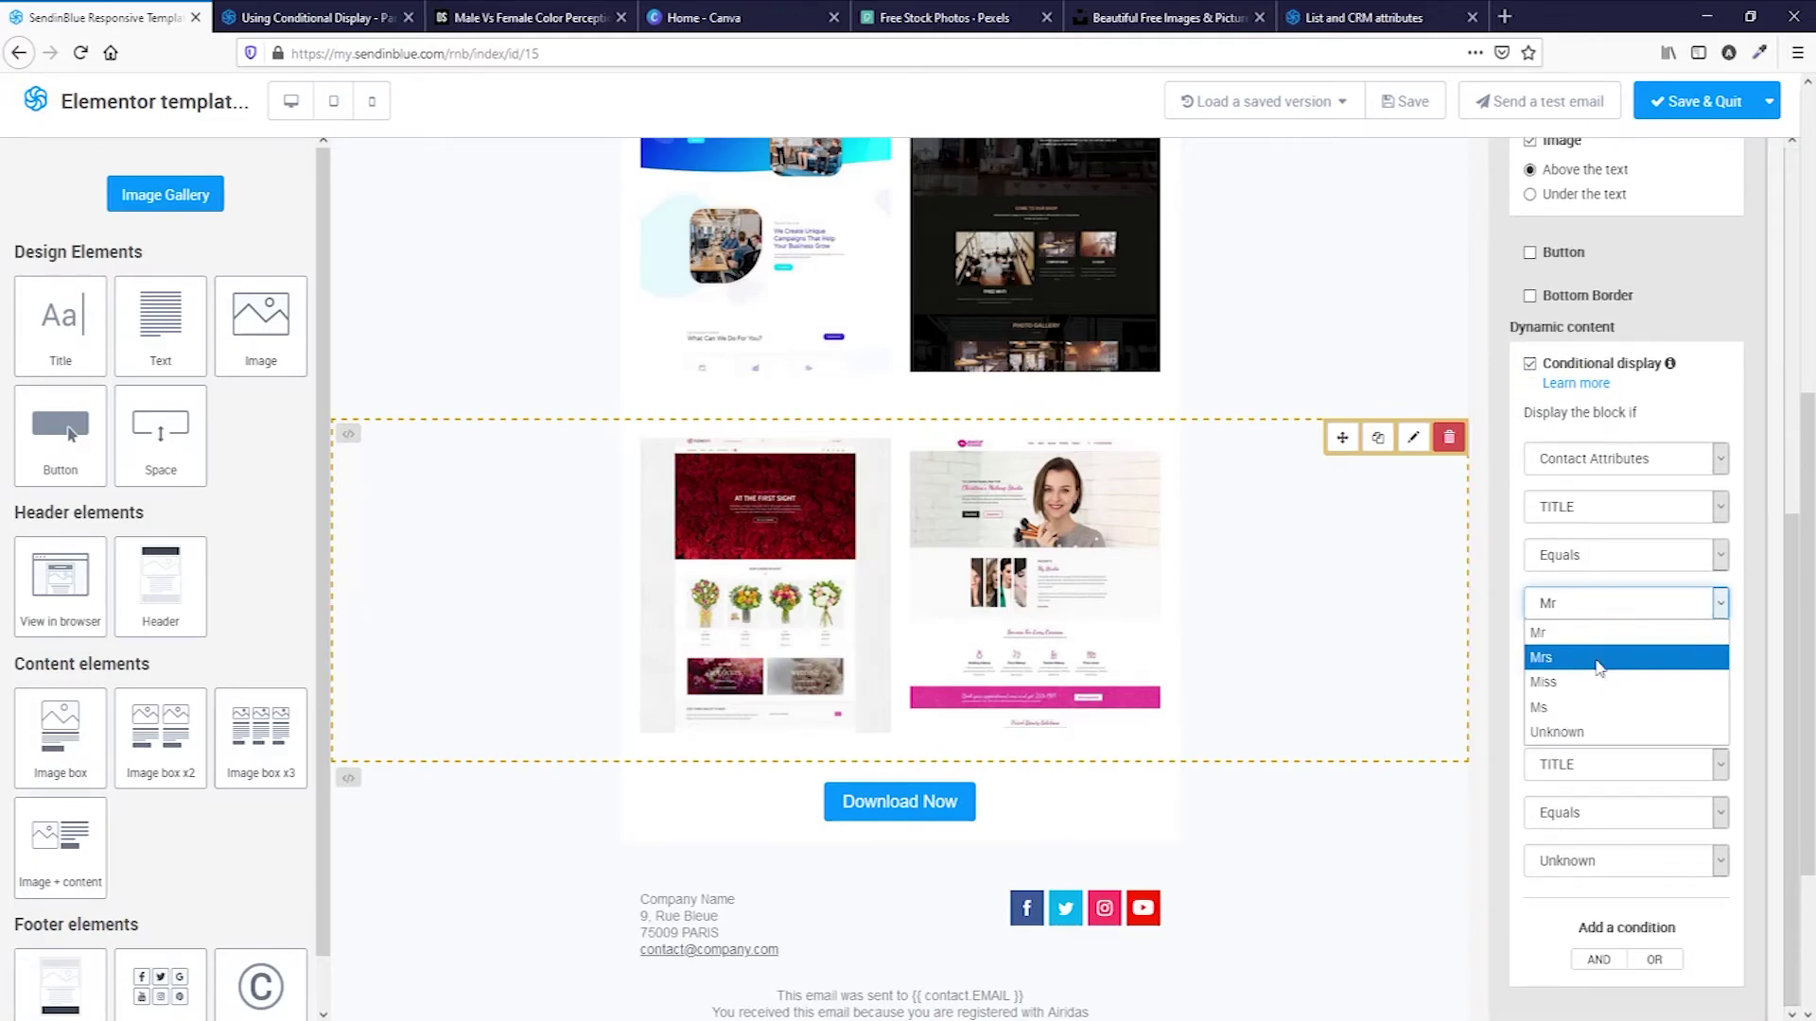
{"action": "left_click", "coordinate": [1600, 664]}
{"action": "left_click", "coordinate": [1605, 861]}
{"action": "left_click", "coordinate": [1611, 941]}
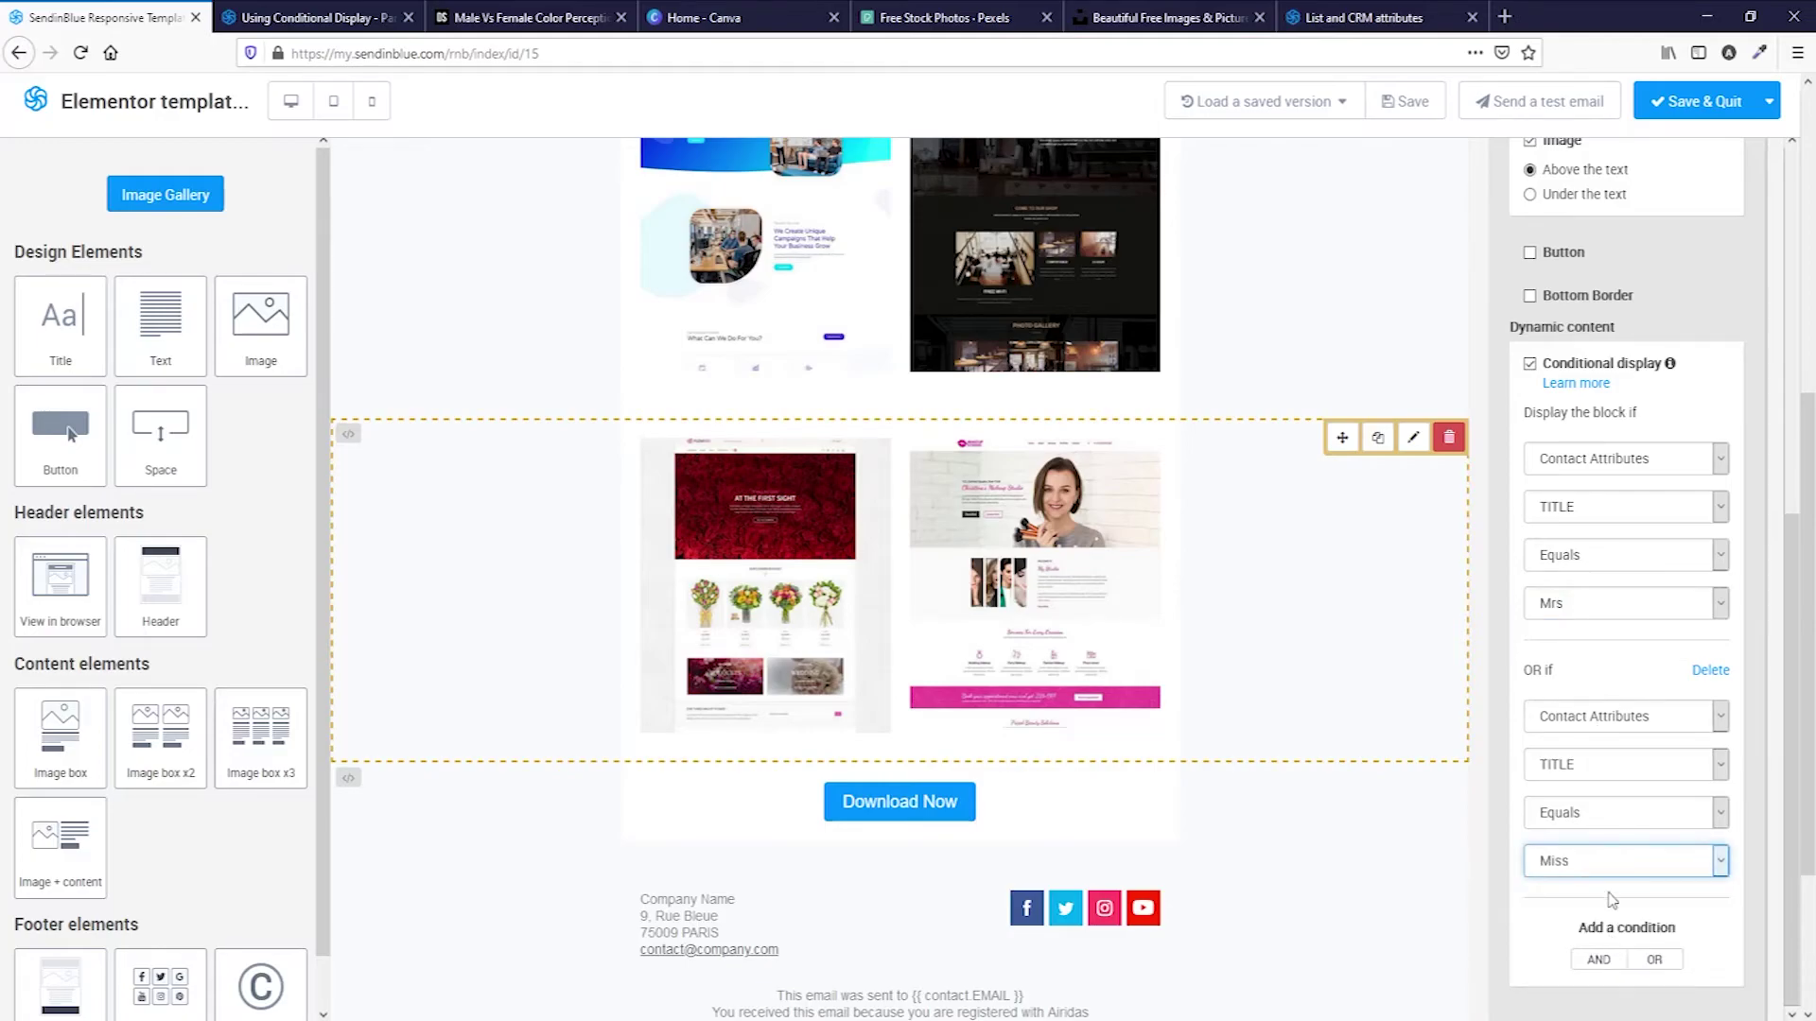
{"action": "left_click", "coordinate": [1660, 957]}
{"action": "scroll", "coordinate": [1654, 833], "scroll_direction": "down", "scroll_amount": 3}
{"action": "left_click", "coordinate": [1626, 762]}
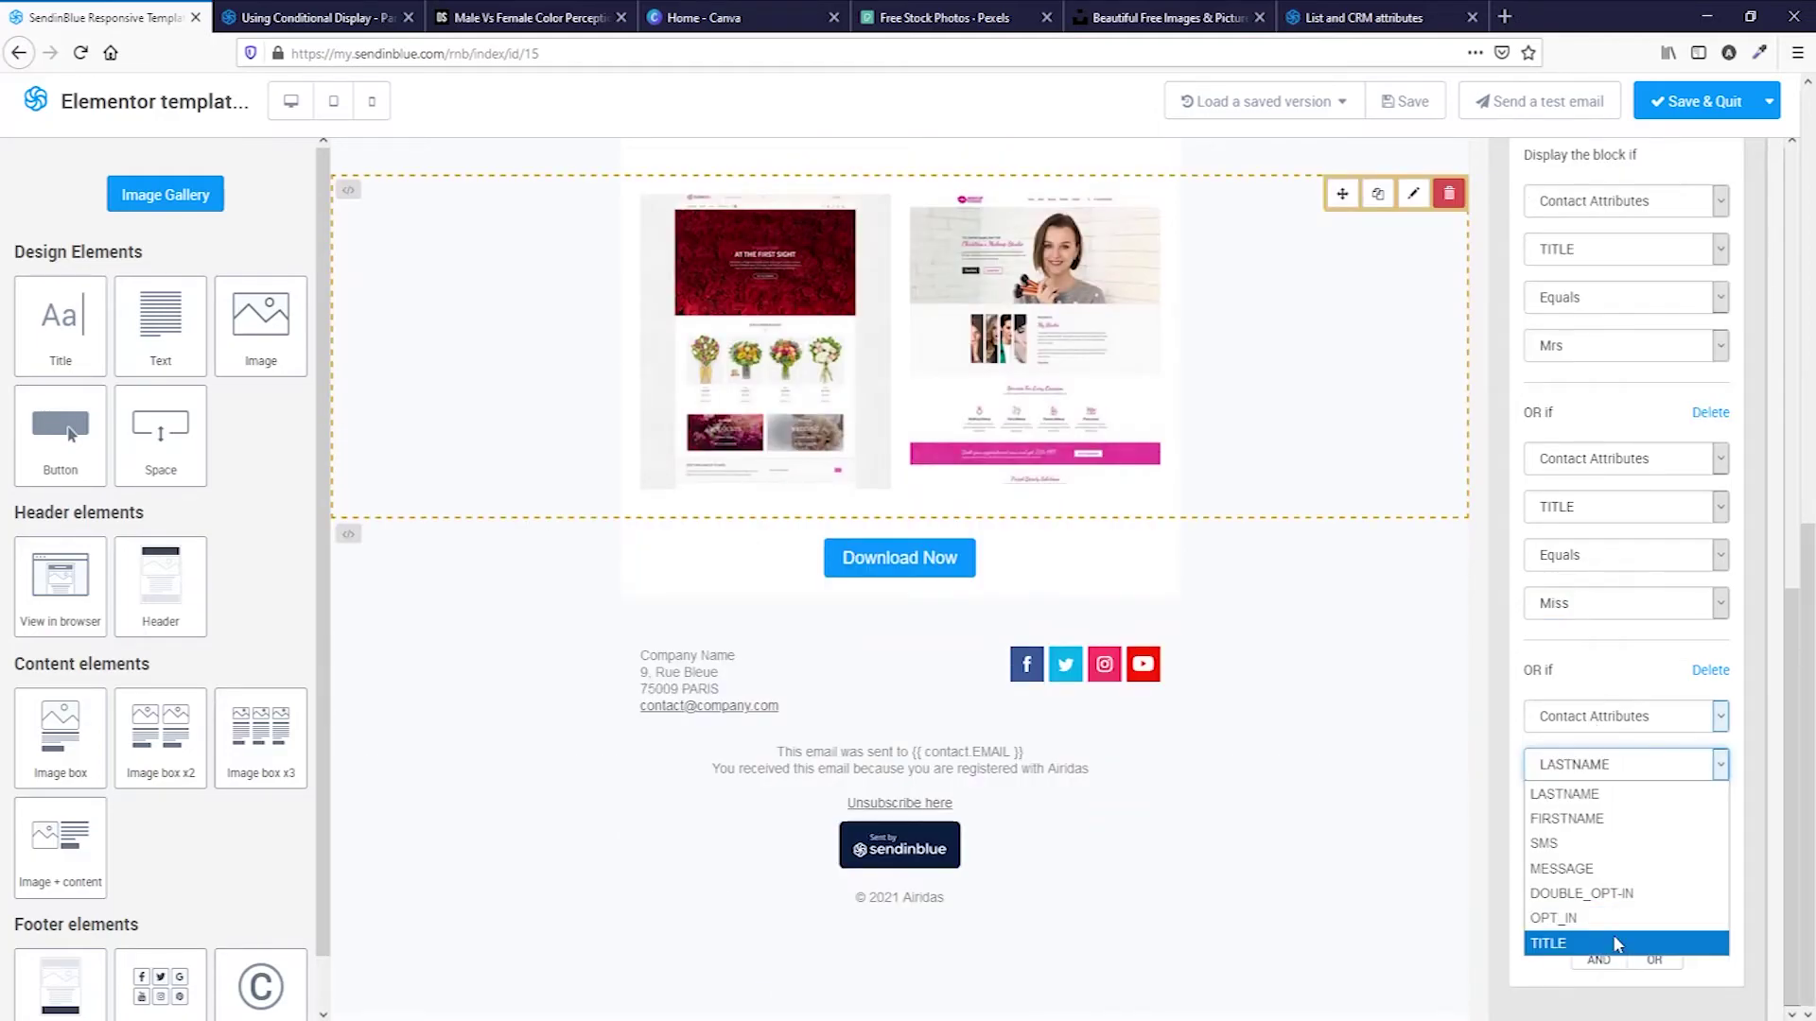
{"action": "left_click", "coordinate": [1613, 935]}
{"action": "left_click", "coordinate": [1627, 861]}
{"action": "left_click", "coordinate": [1615, 966]}
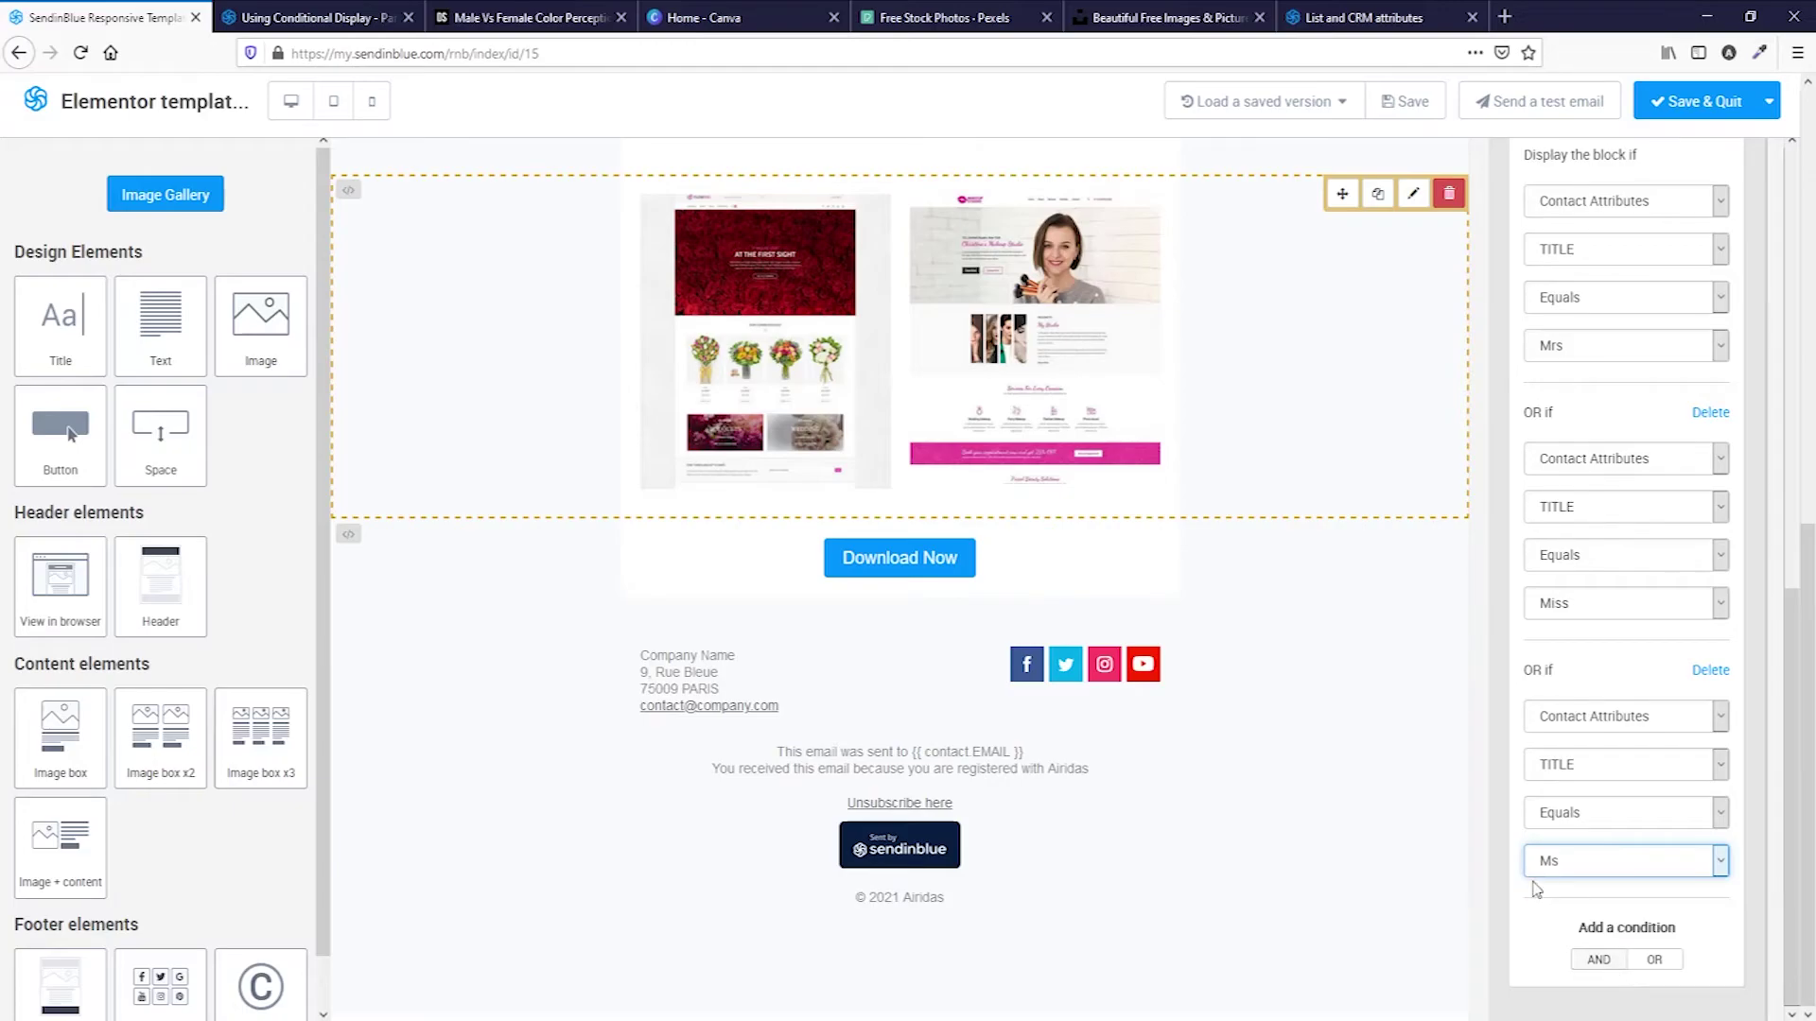
{"action": "scroll", "coordinate": [1158, 804], "scroll_direction": "up", "scroll_amount": 5}
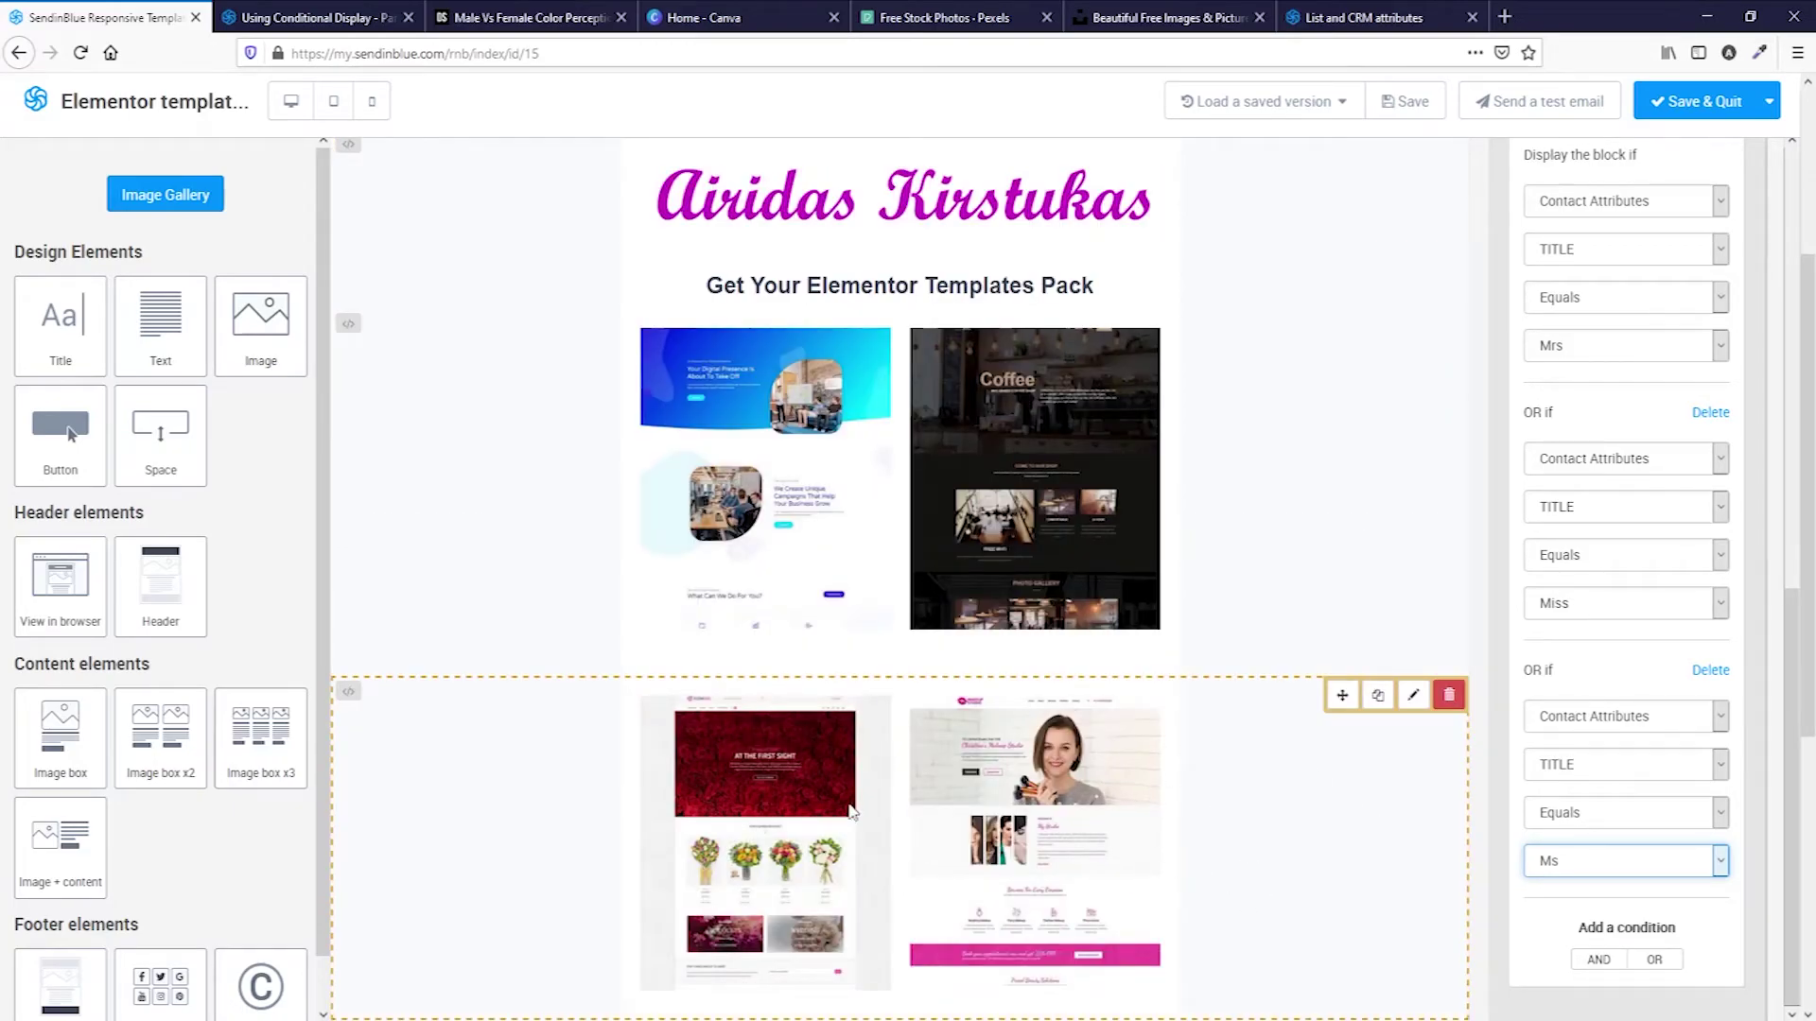
{"action": "scroll", "coordinate": [1061, 826], "scroll_direction": "down", "scroll_amount": 3}
{"action": "scroll", "coordinate": [1083, 472], "scroll_direction": "up", "scroll_amount": 2}
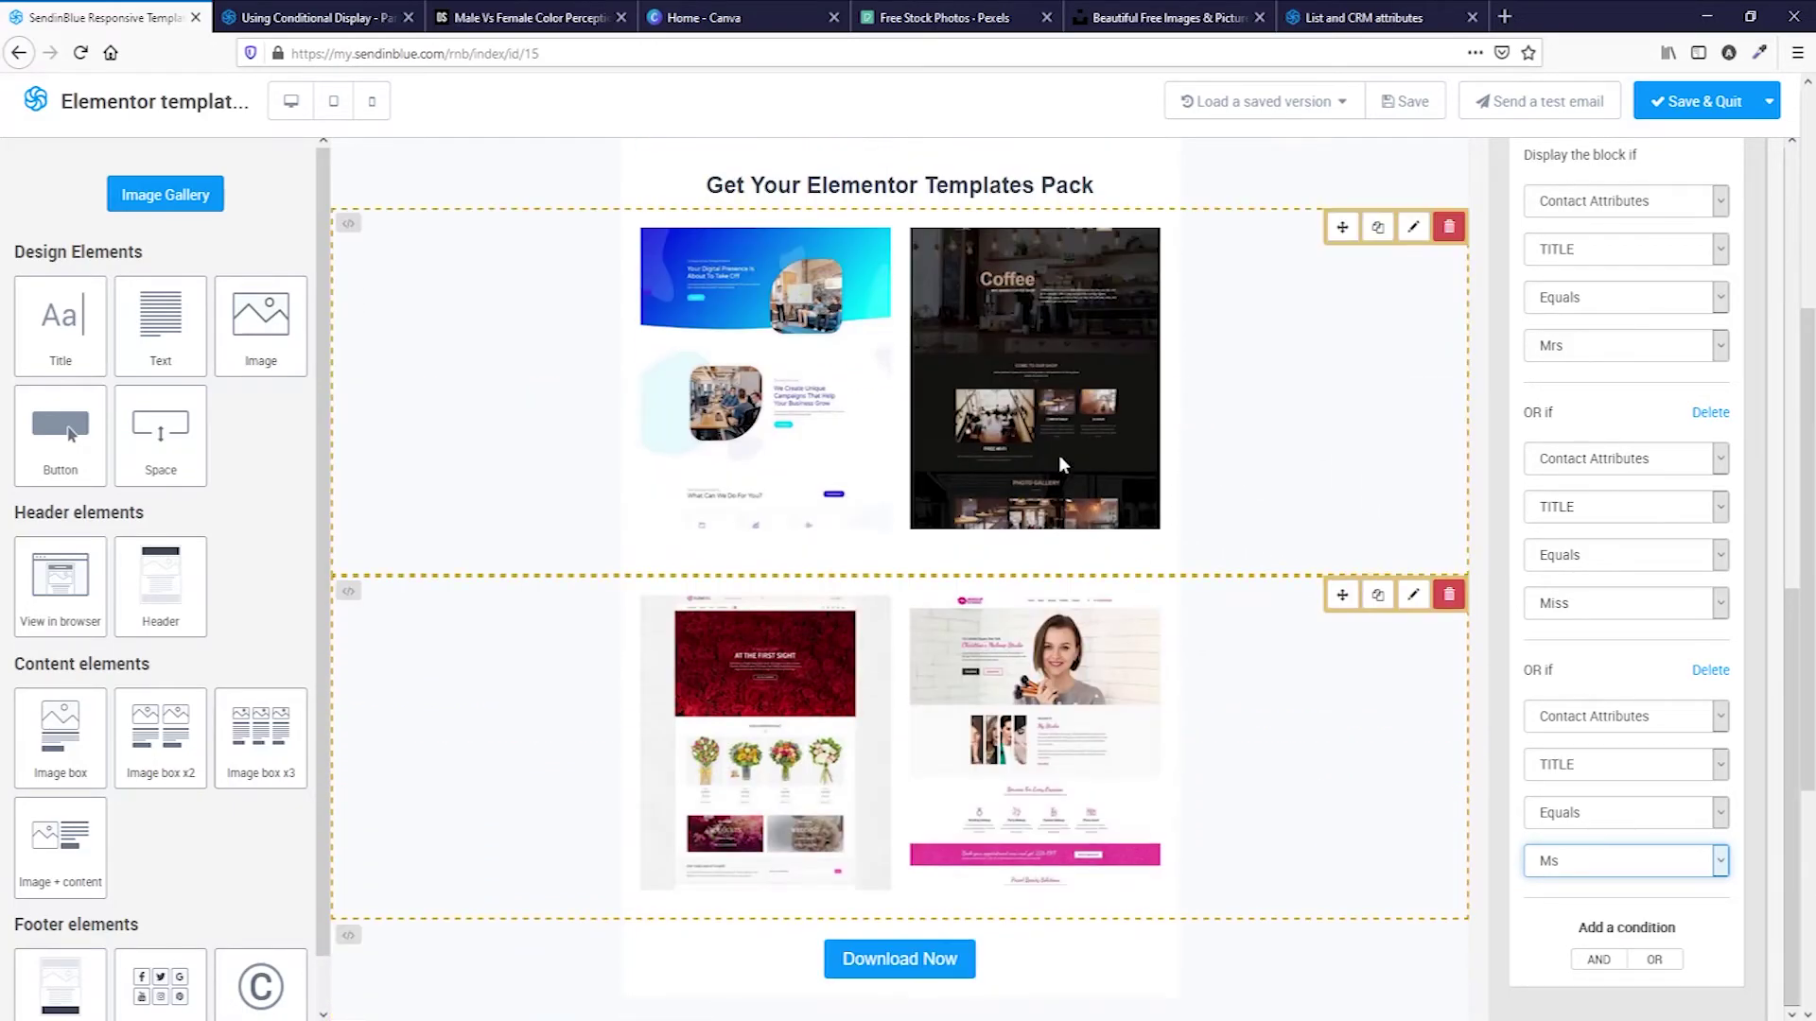
{"action": "scroll", "coordinate": [1027, 419], "scroll_direction": "up", "scroll_amount": 2}
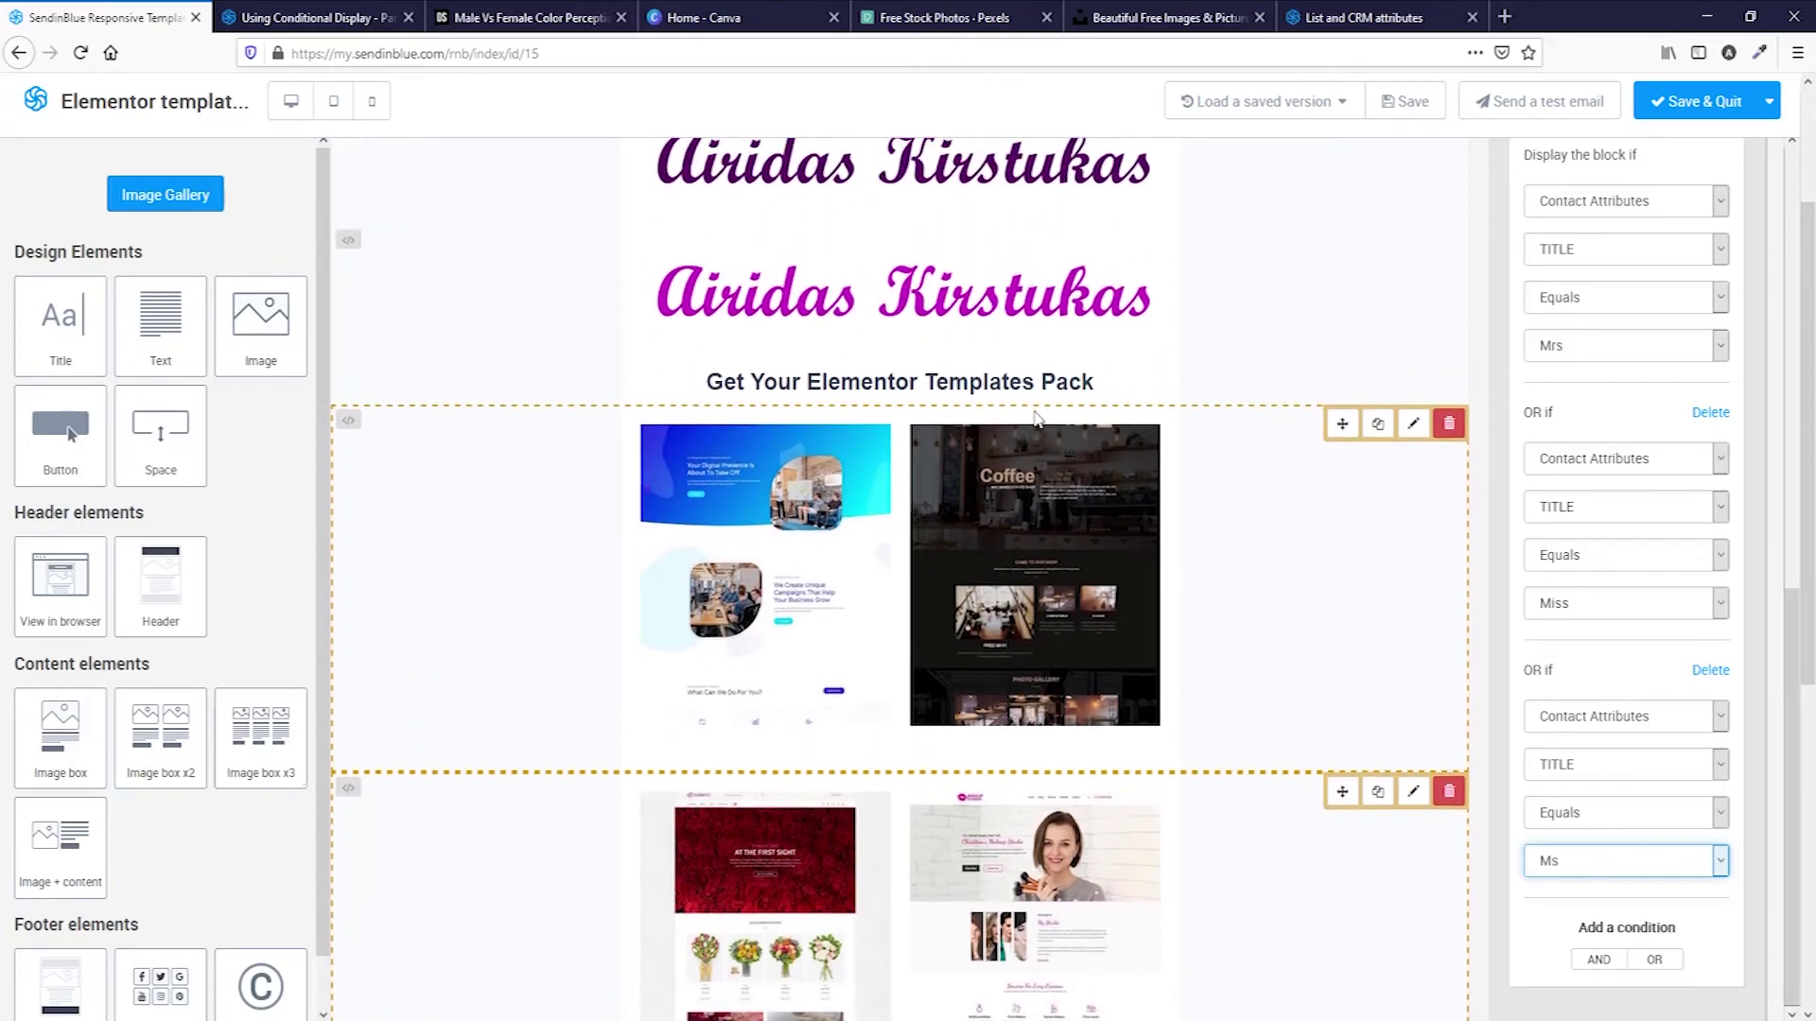
{"action": "scroll", "coordinate": [1034, 492], "scroll_direction": "up", "scroll_amount": 2}
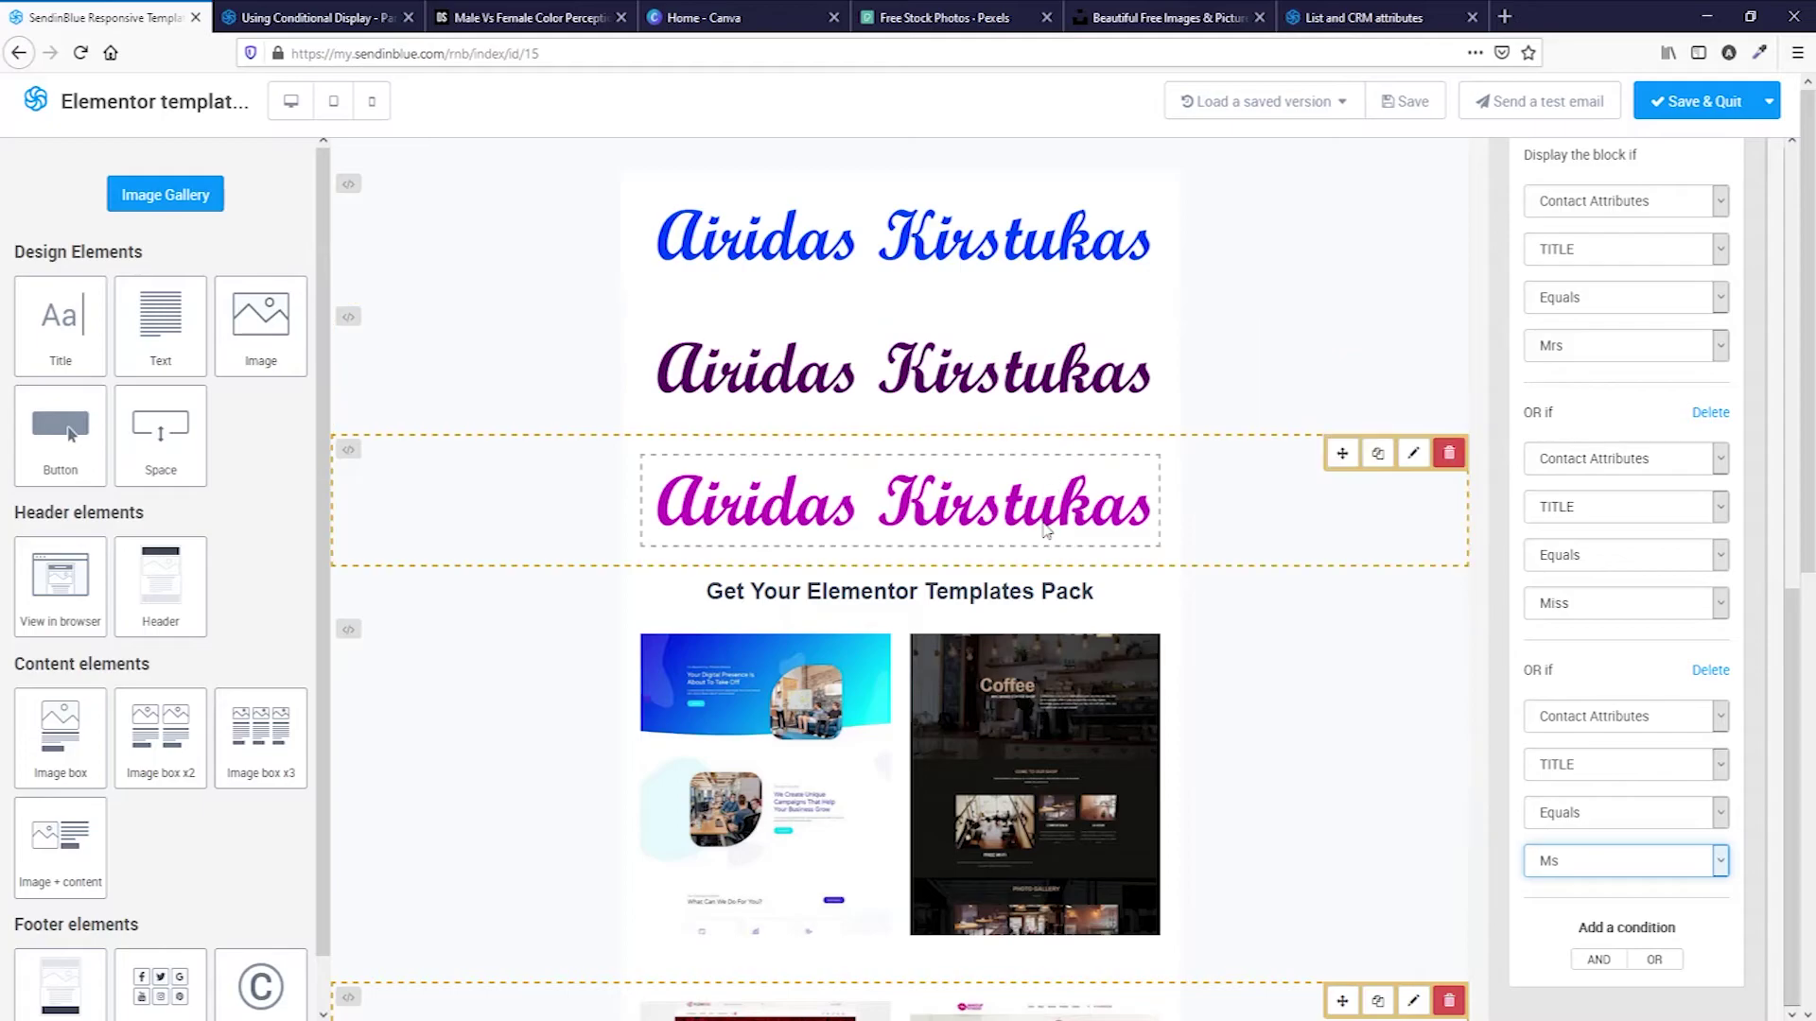
Duplicate the Download Now block and set the copy's button colour to magenta #fe00ff.
{"action": "scroll", "coordinate": [1059, 534], "scroll_direction": "down", "scroll_amount": 6}
{"action": "left_click", "coordinate": [1257, 664]}
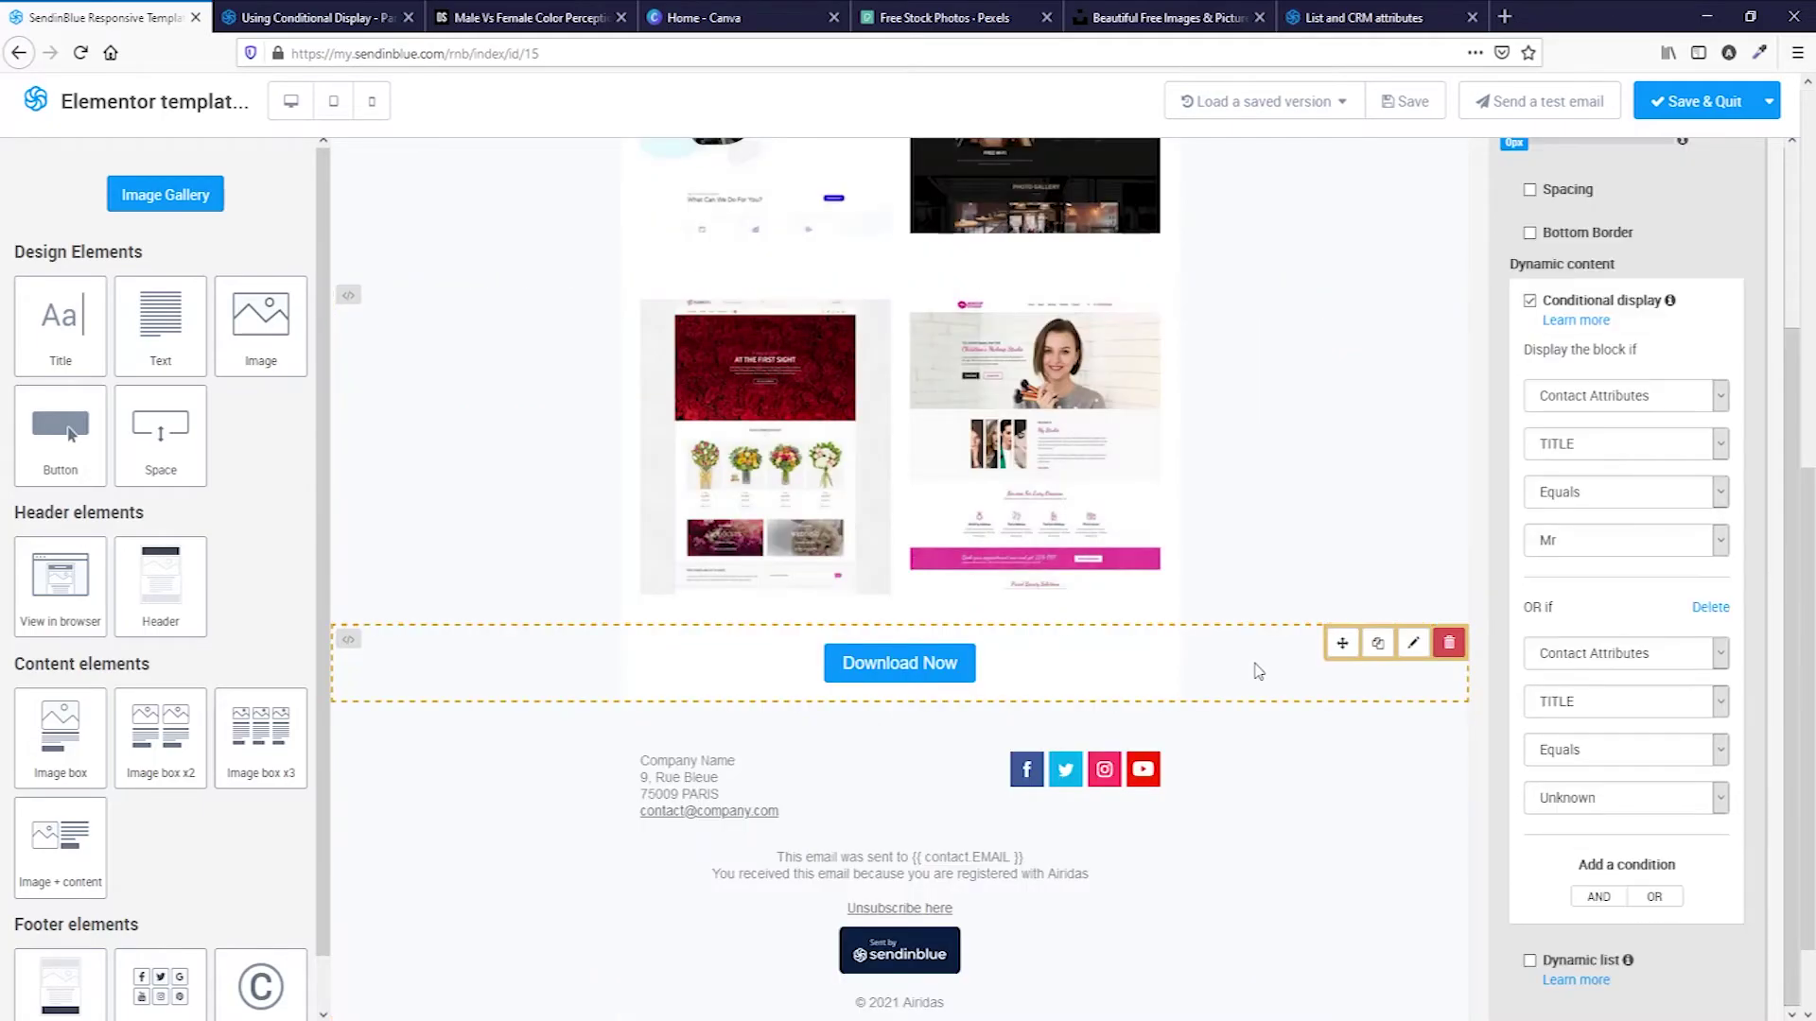
{"action": "left_click", "coordinate": [1378, 646]}
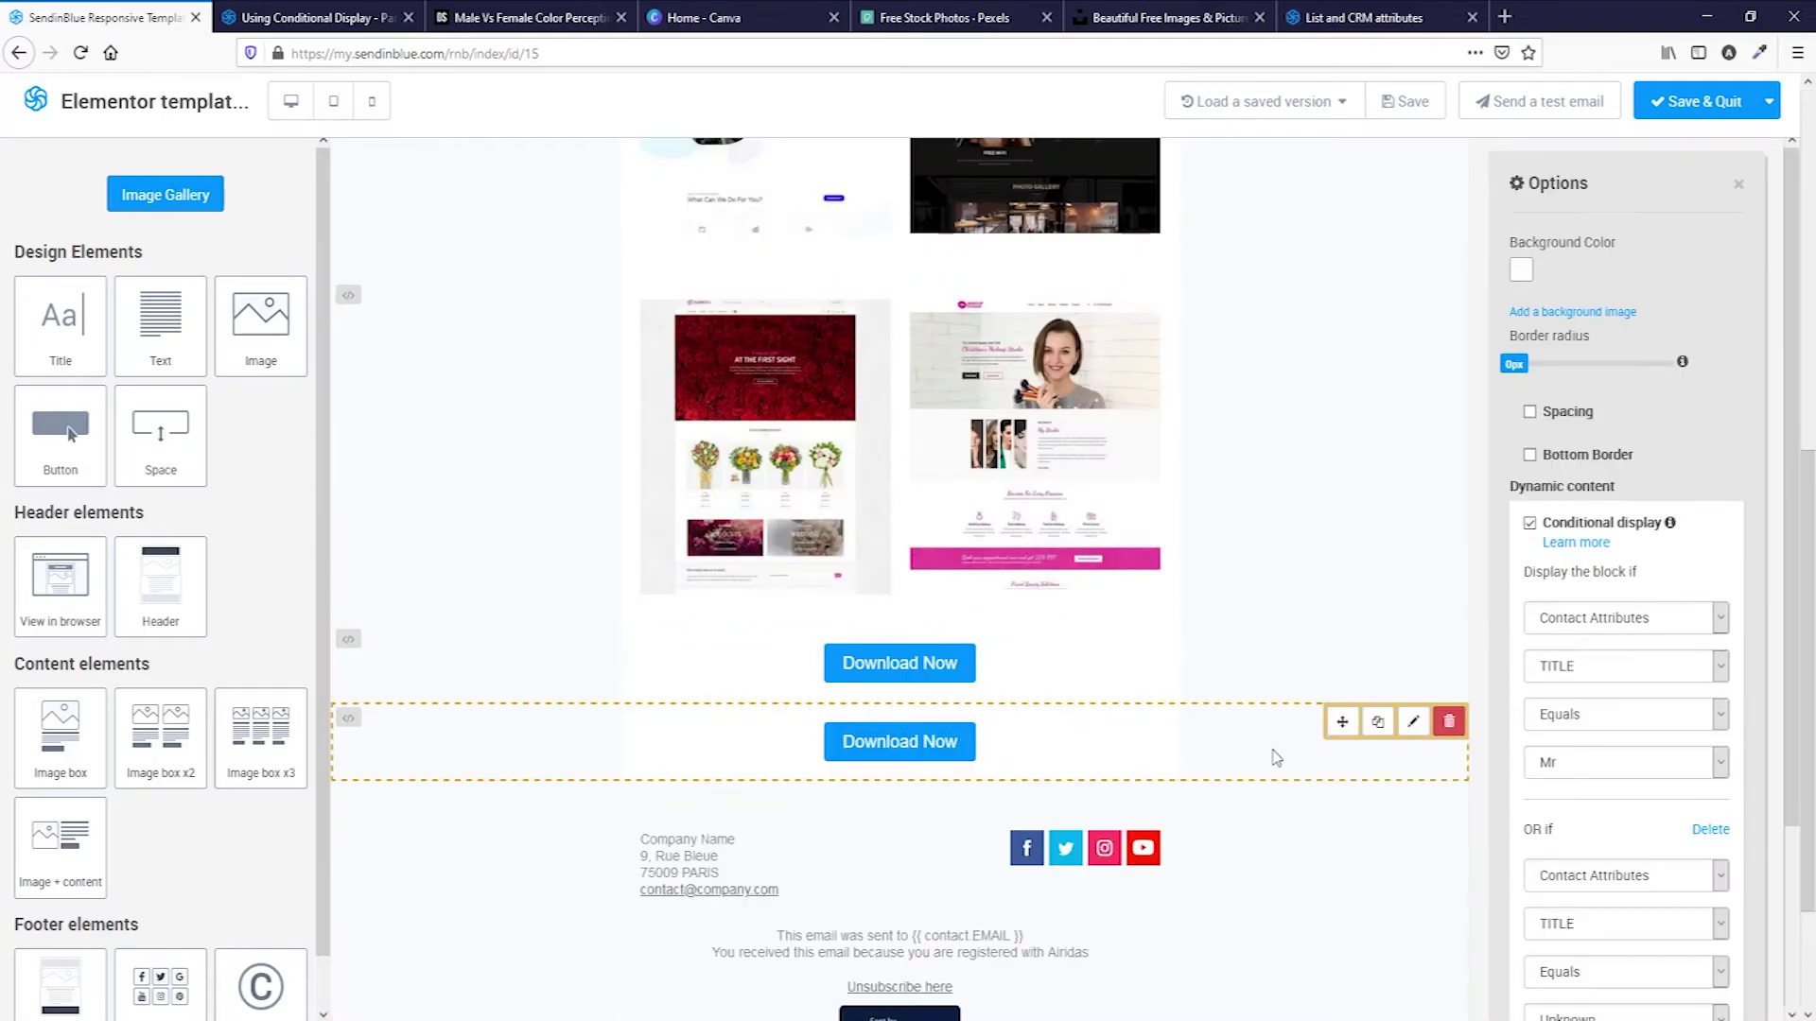
{"action": "left_click", "coordinate": [861, 743]}
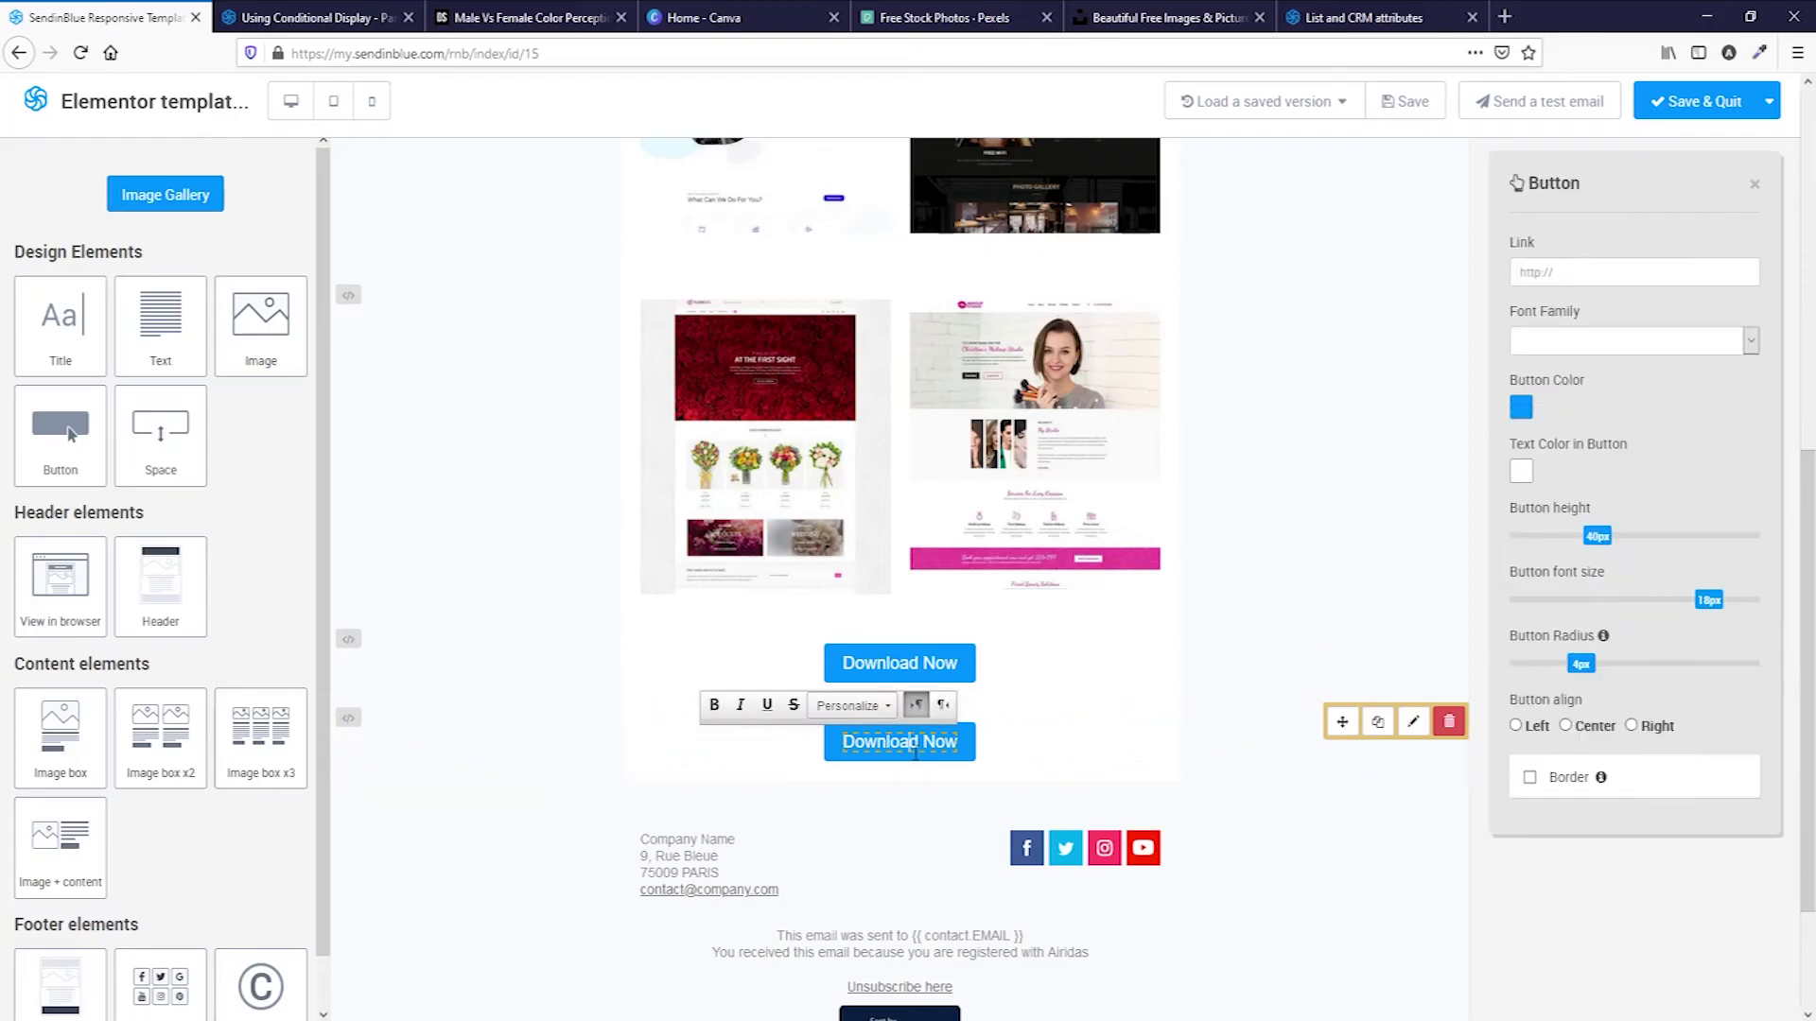
{"action": "left_click", "coordinate": [1521, 407]}
{"action": "left_click", "coordinate": [1620, 439]}
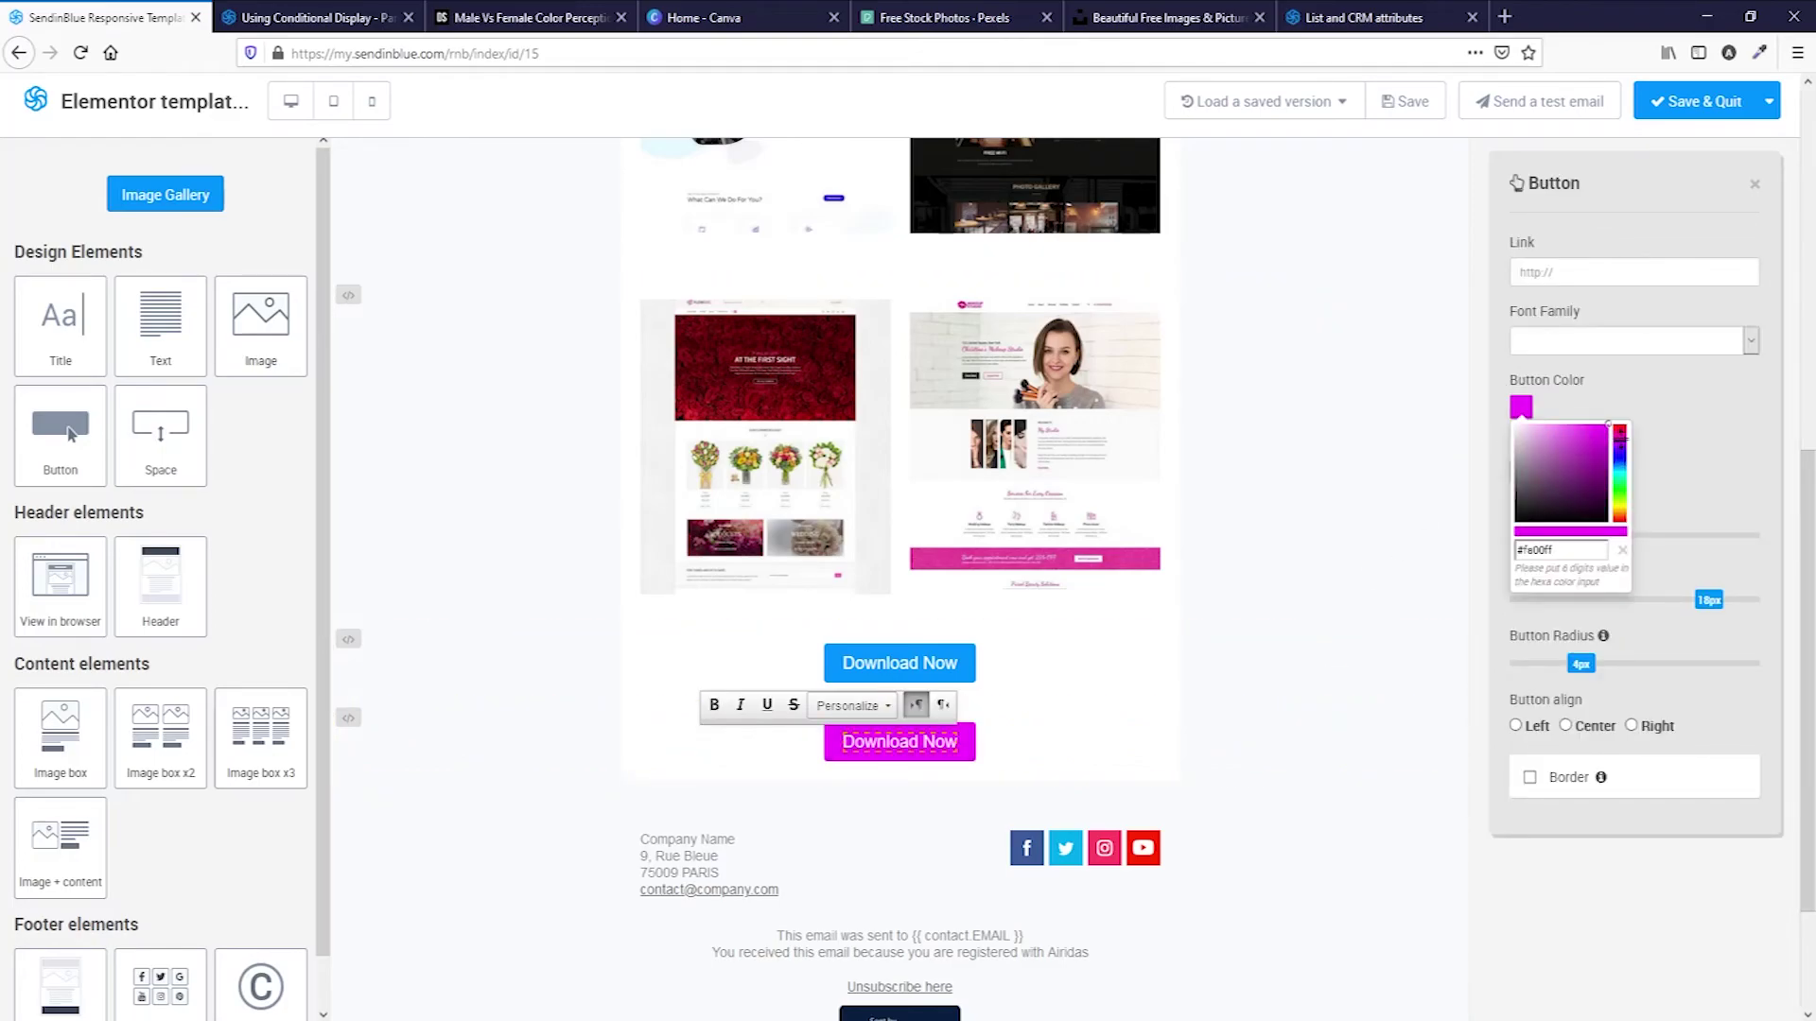
Change the copied button's display condition to TITLE equals Mrs OR Miss OR Ms.
{"action": "left_click", "coordinate": [1237, 759]}
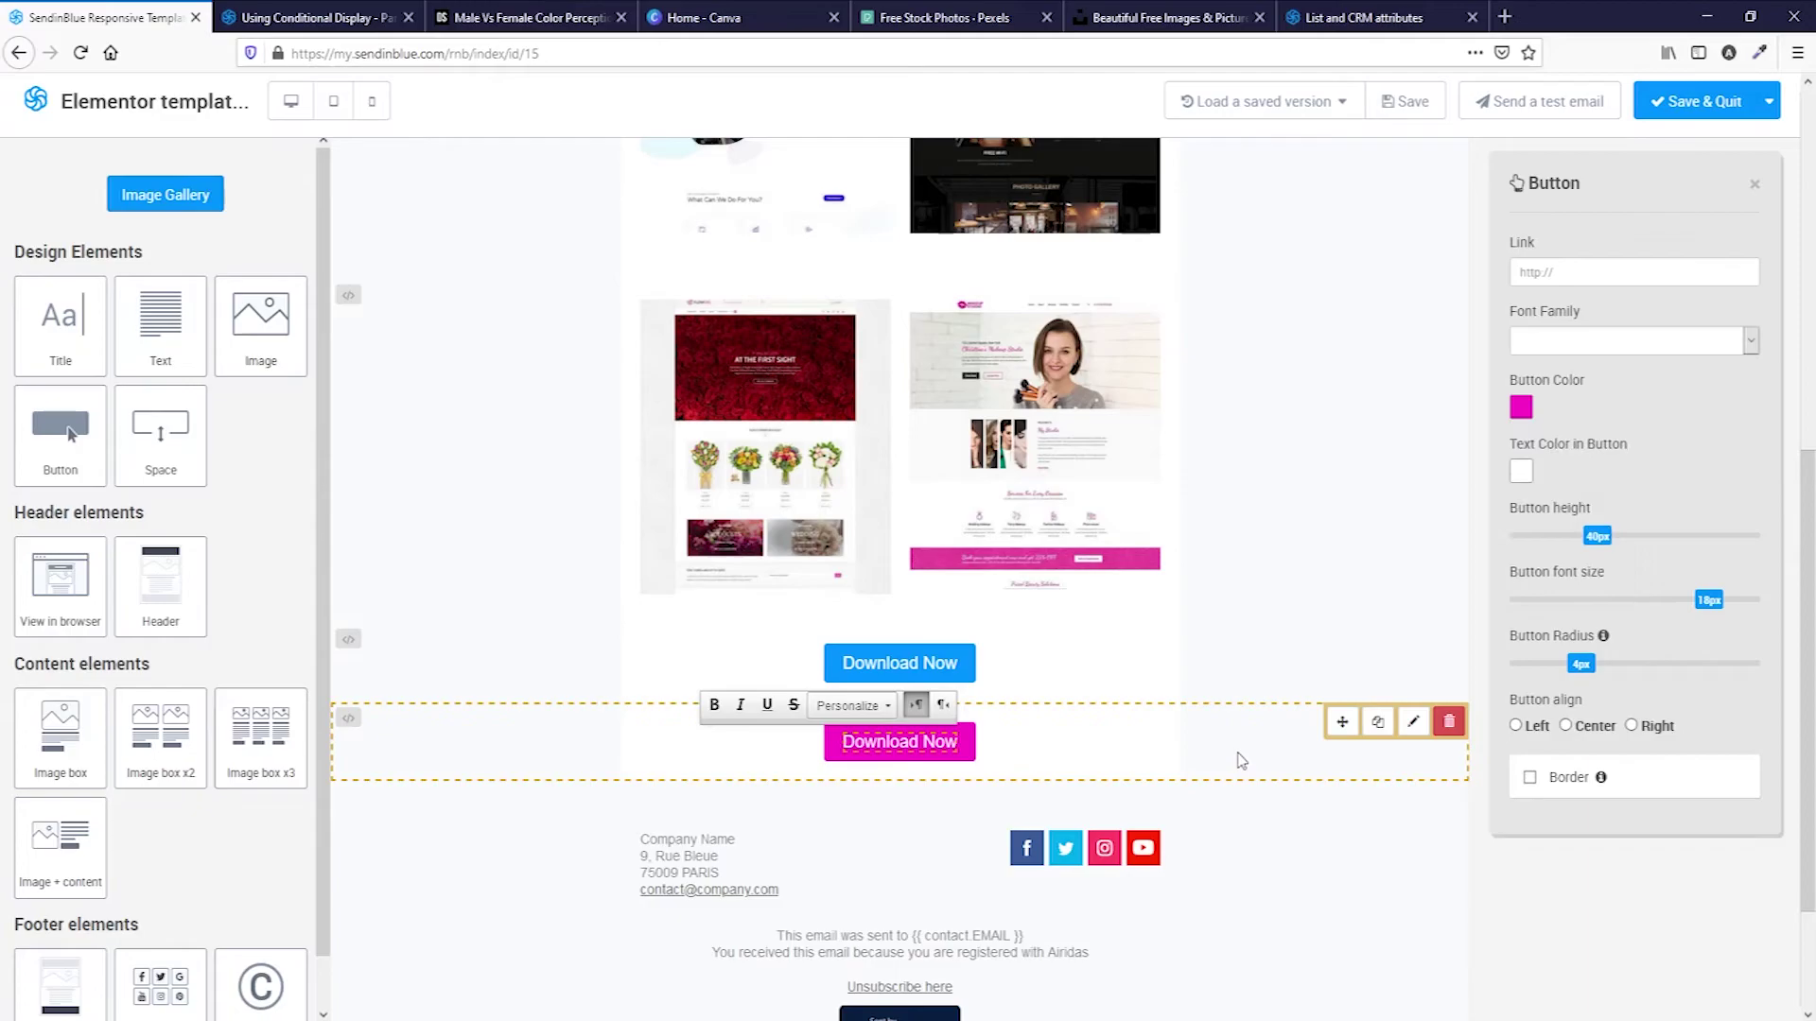
{"action": "left_click", "coordinate": [1637, 551]}
{"action": "left_click", "coordinate": [1627, 594]}
{"action": "left_click", "coordinate": [1639, 802]}
{"action": "left_click", "coordinate": [1636, 862]}
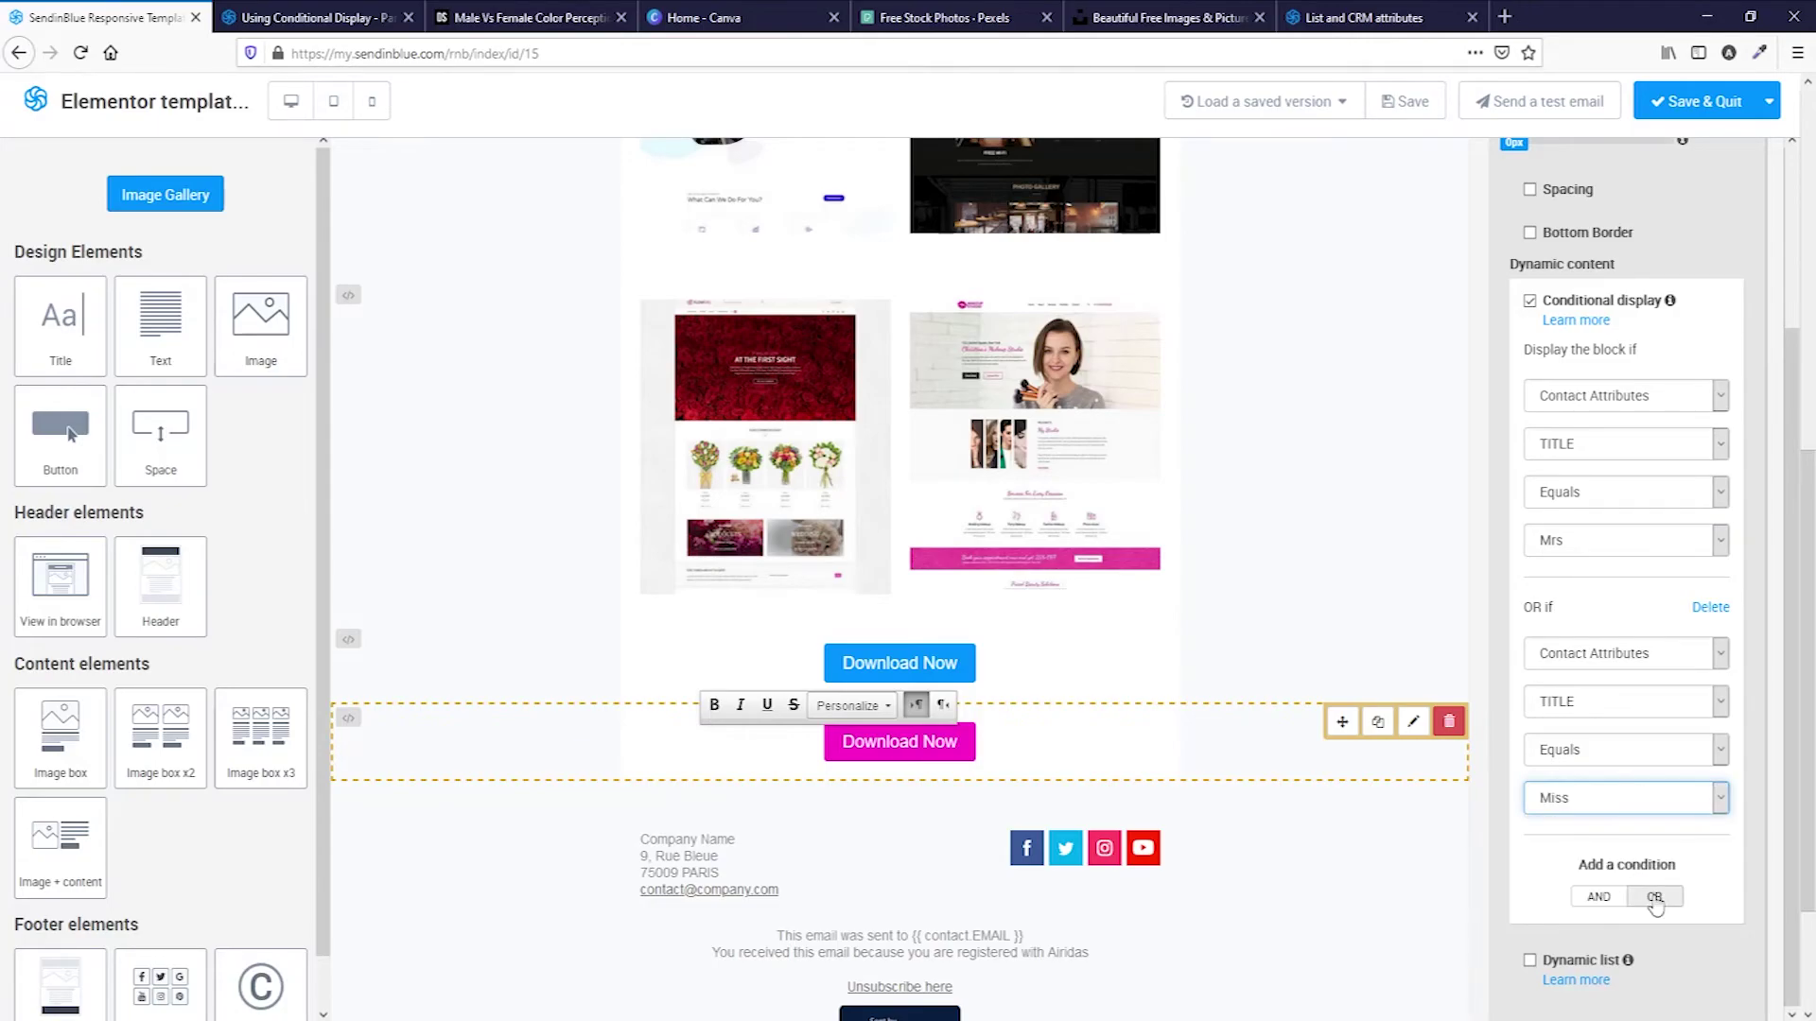
{"action": "left_click", "coordinate": [1654, 896]}
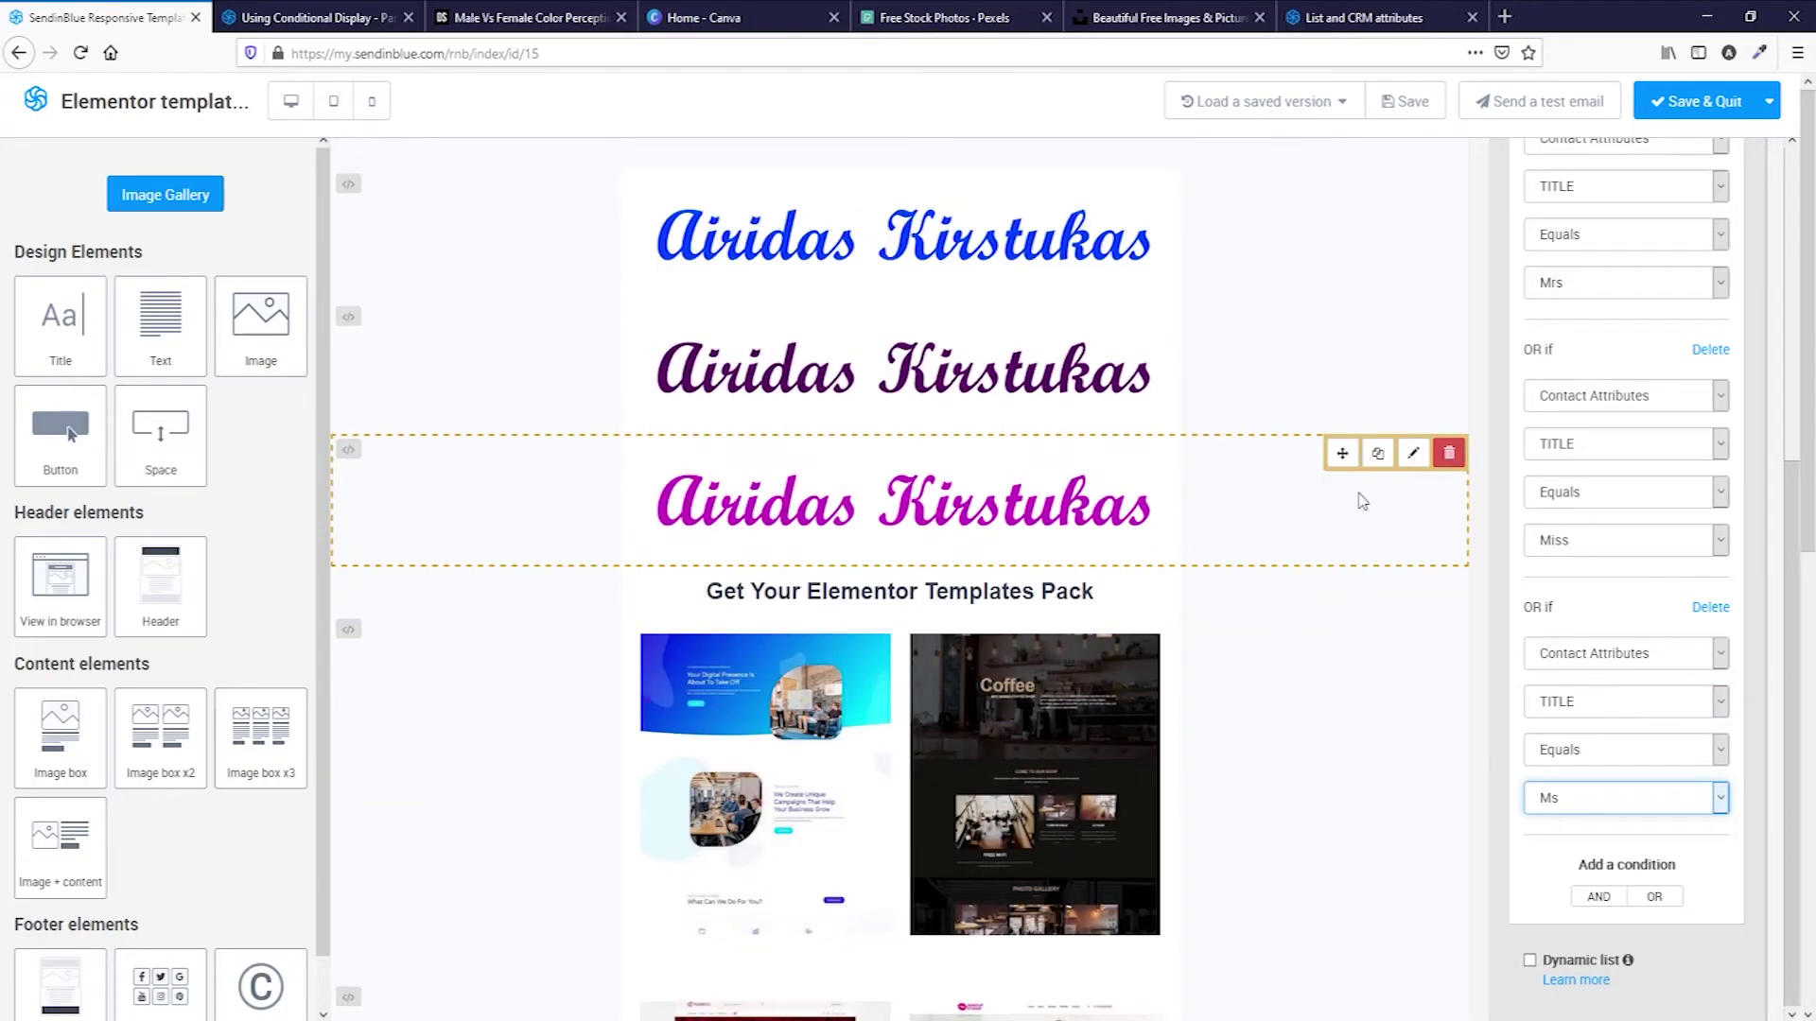
{"action": "scroll", "coordinate": [1361, 502], "scroll_direction": "down", "scroll_amount": 8}
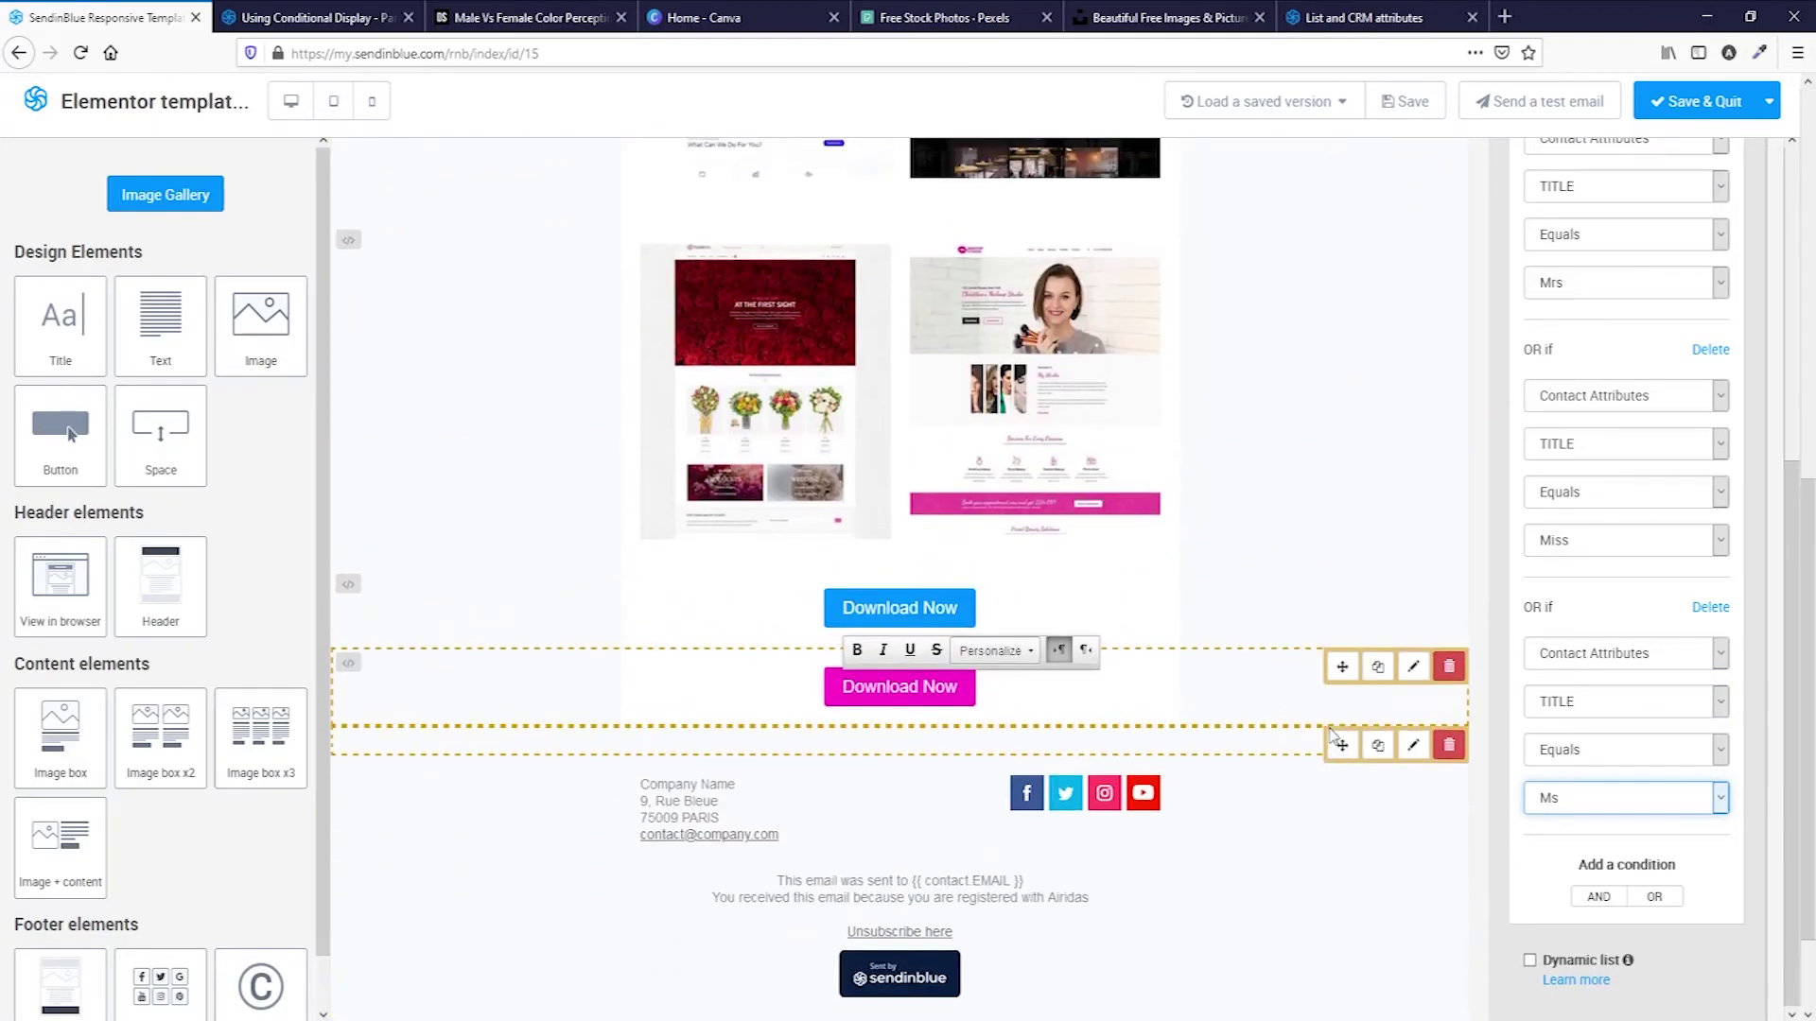
{"action": "scroll", "coordinate": [1331, 719], "scroll_direction": "up", "scroll_amount": 6}
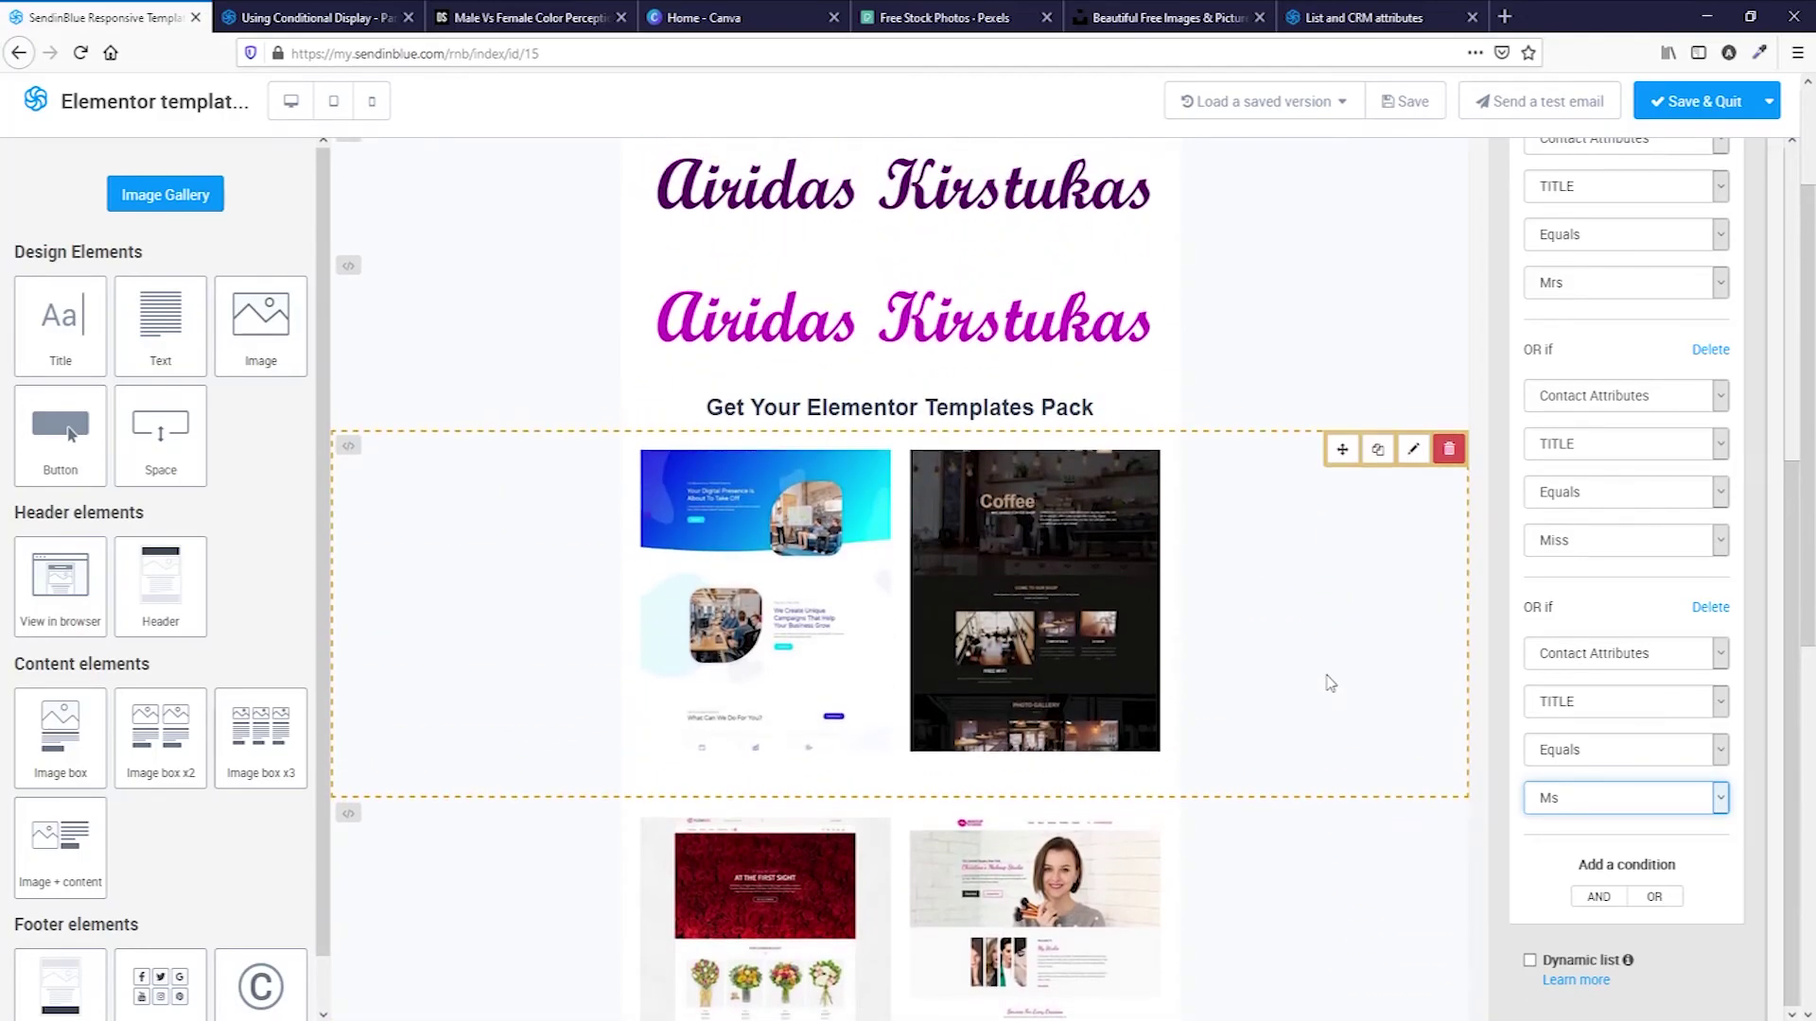
{"action": "scroll", "coordinate": [1348, 737], "scroll_direction": "up", "scroll_amount": 2}
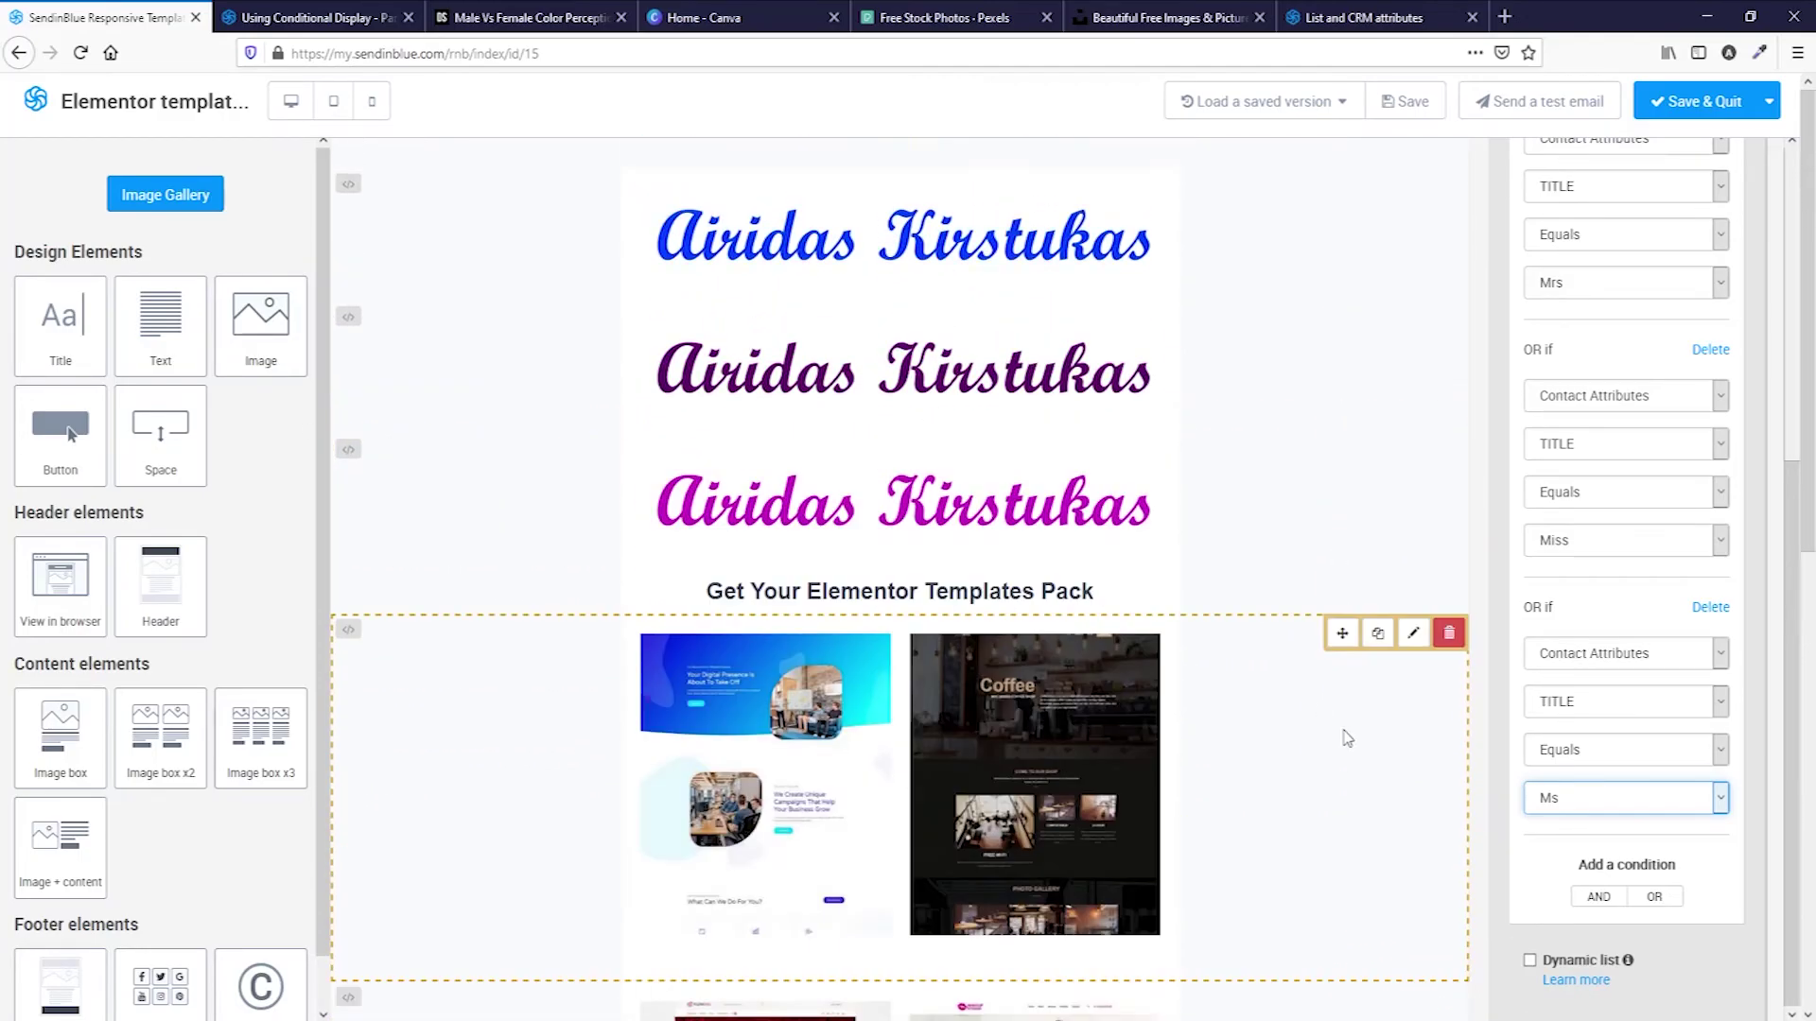
Save the template and quit the editor.
{"action": "left_click", "coordinate": [1691, 102]}
{"action": "scroll", "coordinate": [1255, 558], "scroll_direction": "down", "scroll_amount": 7}
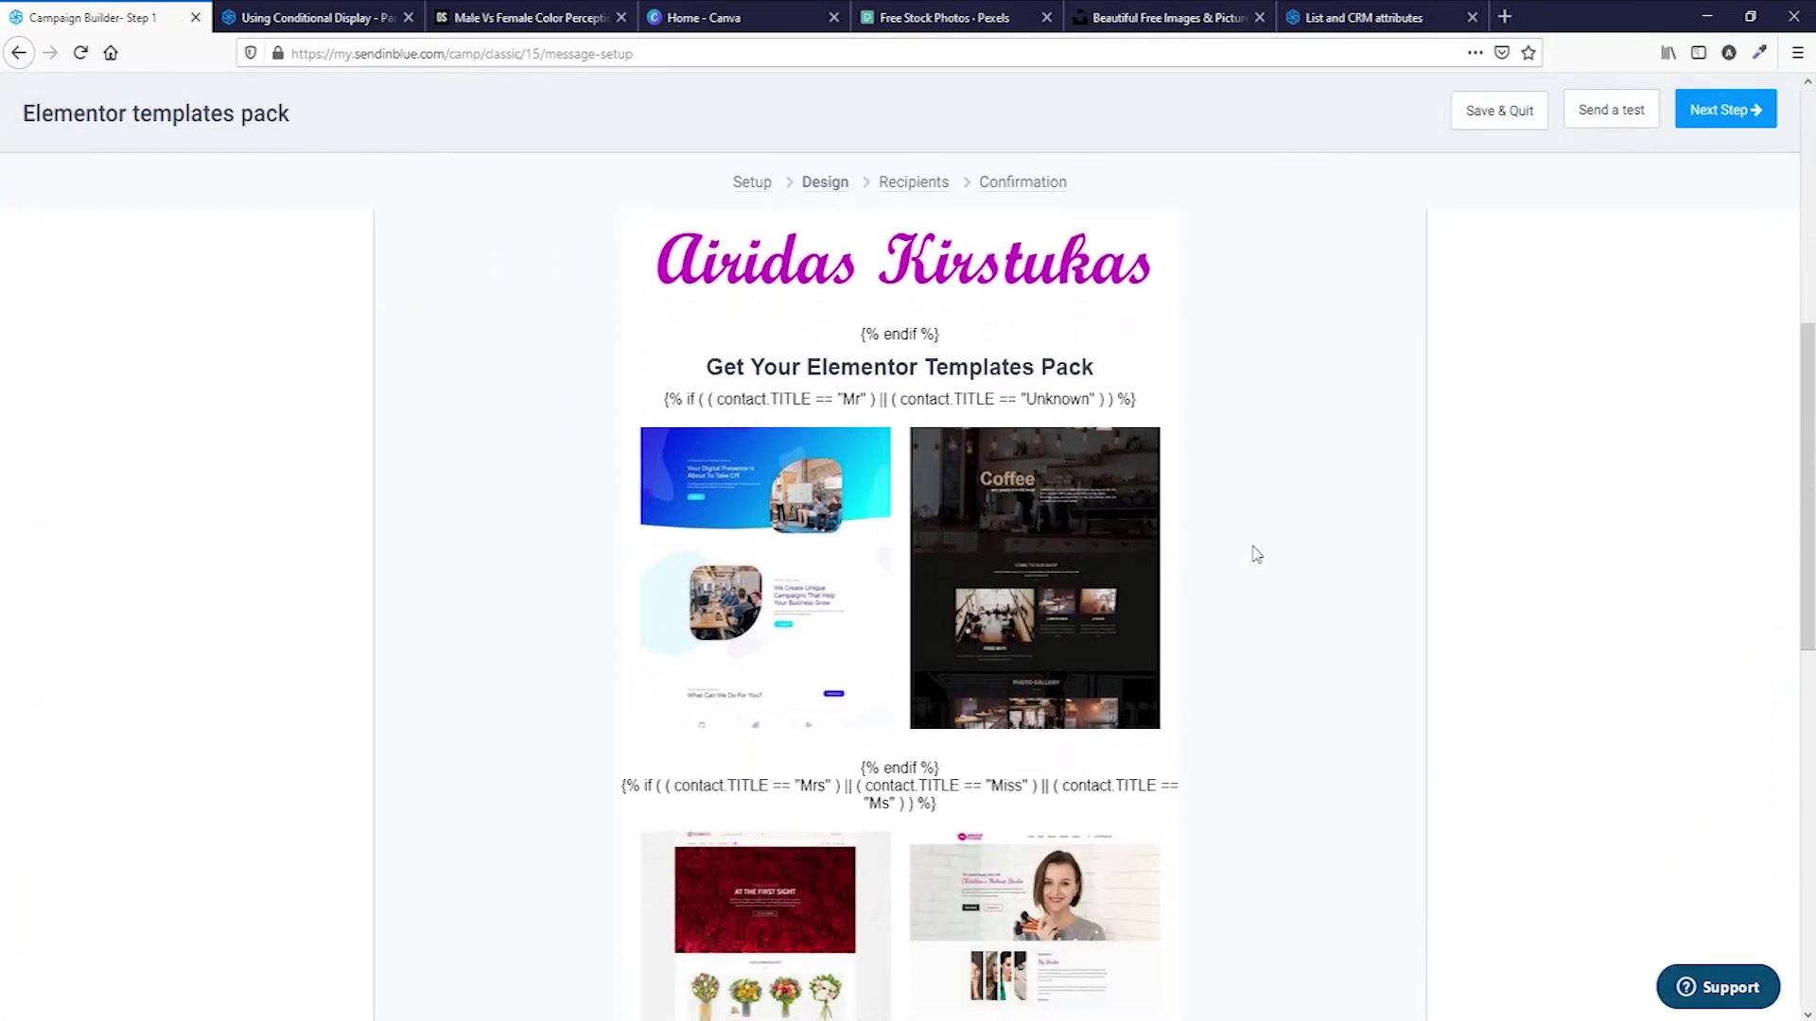
{"action": "scroll", "coordinate": [1037, 507], "scroll_direction": "down", "scroll_amount": 10}
{"action": "scroll", "coordinate": [1038, 499], "scroll_direction": "up", "scroll_amount": 7}
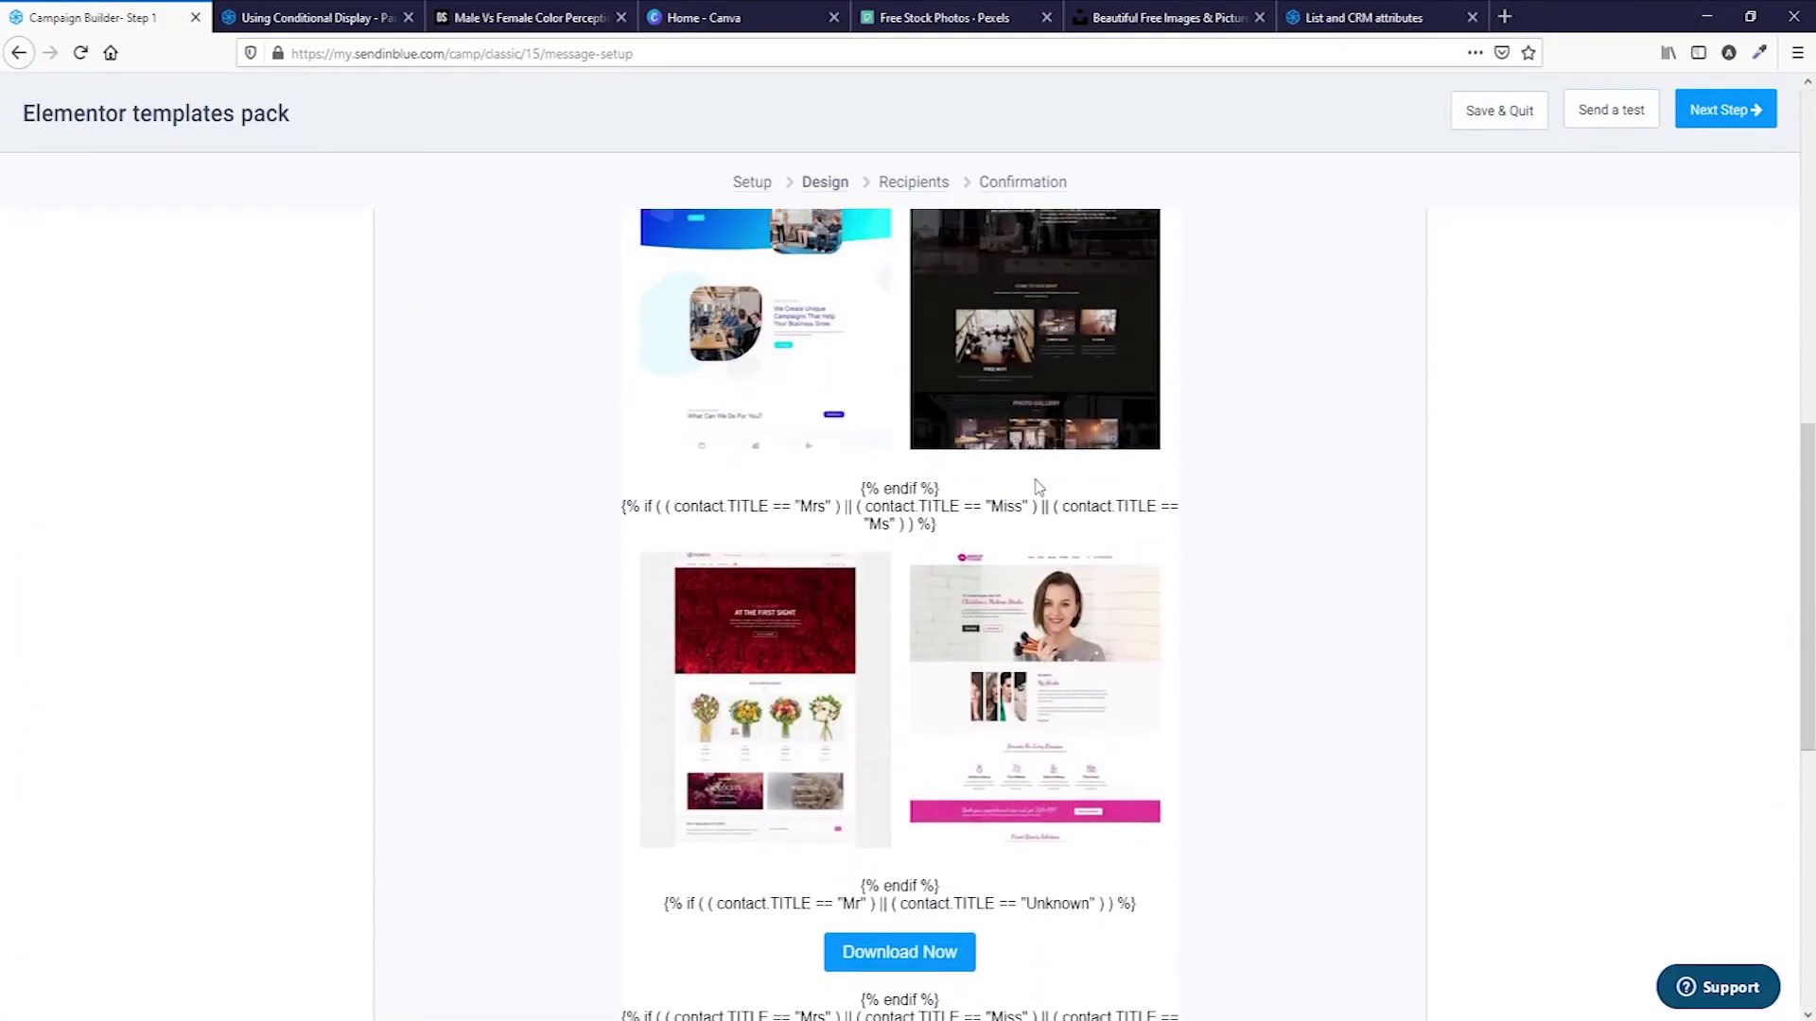
{"action": "scroll", "coordinate": [1009, 714], "scroll_direction": "up", "scroll_amount": 10}
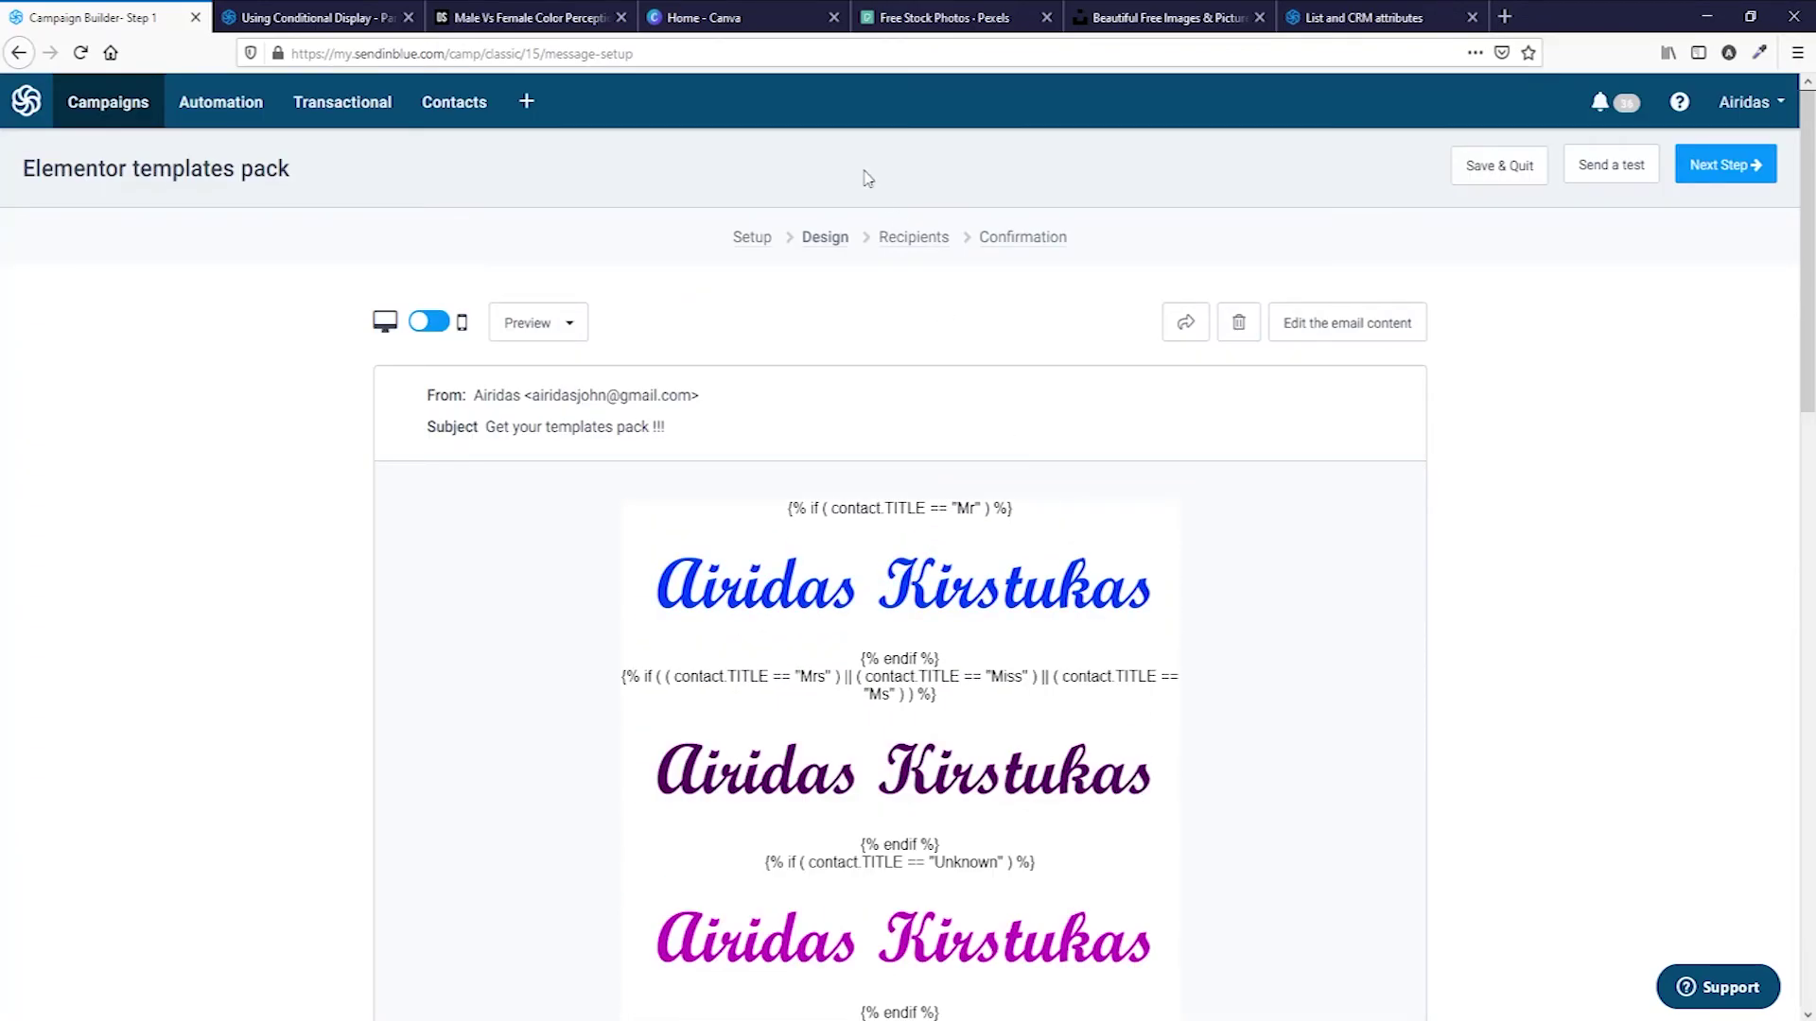
Advance the campaign to the Recipients step and show the contact Lists page in the other tab.
{"action": "left_click", "coordinate": [1710, 177]}
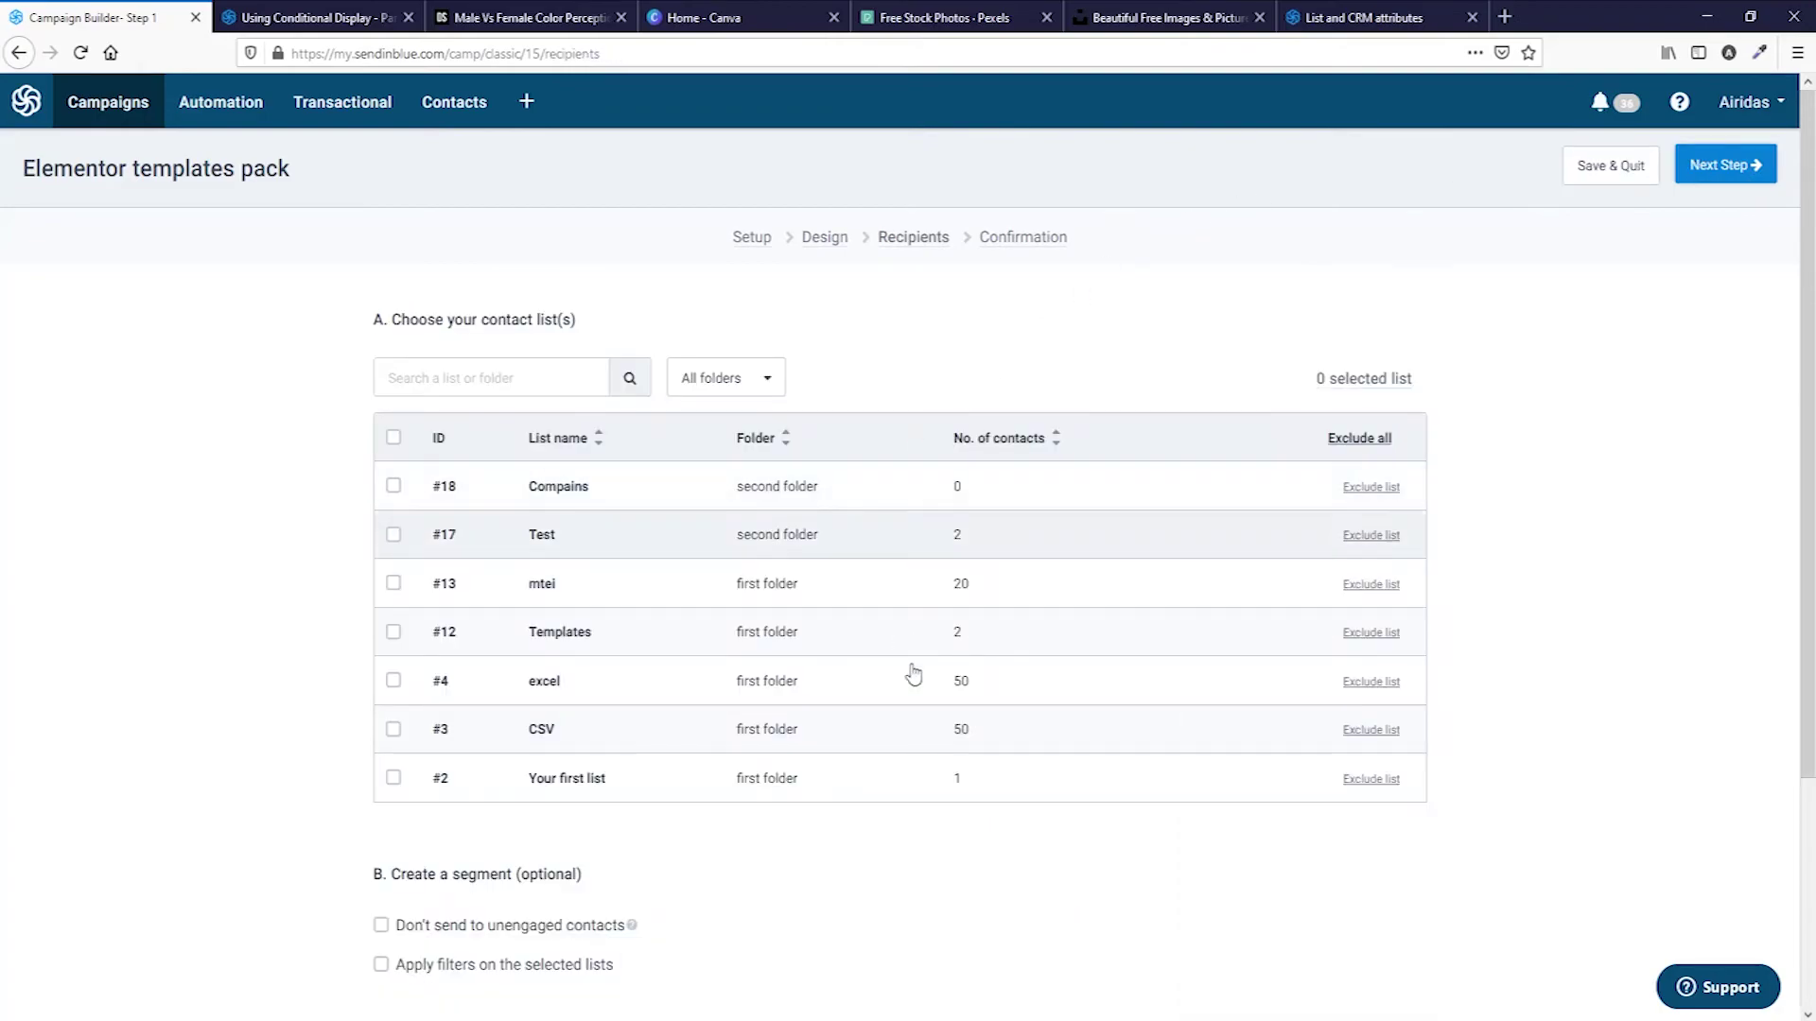
{"action": "left_click", "coordinate": [1377, 19]}
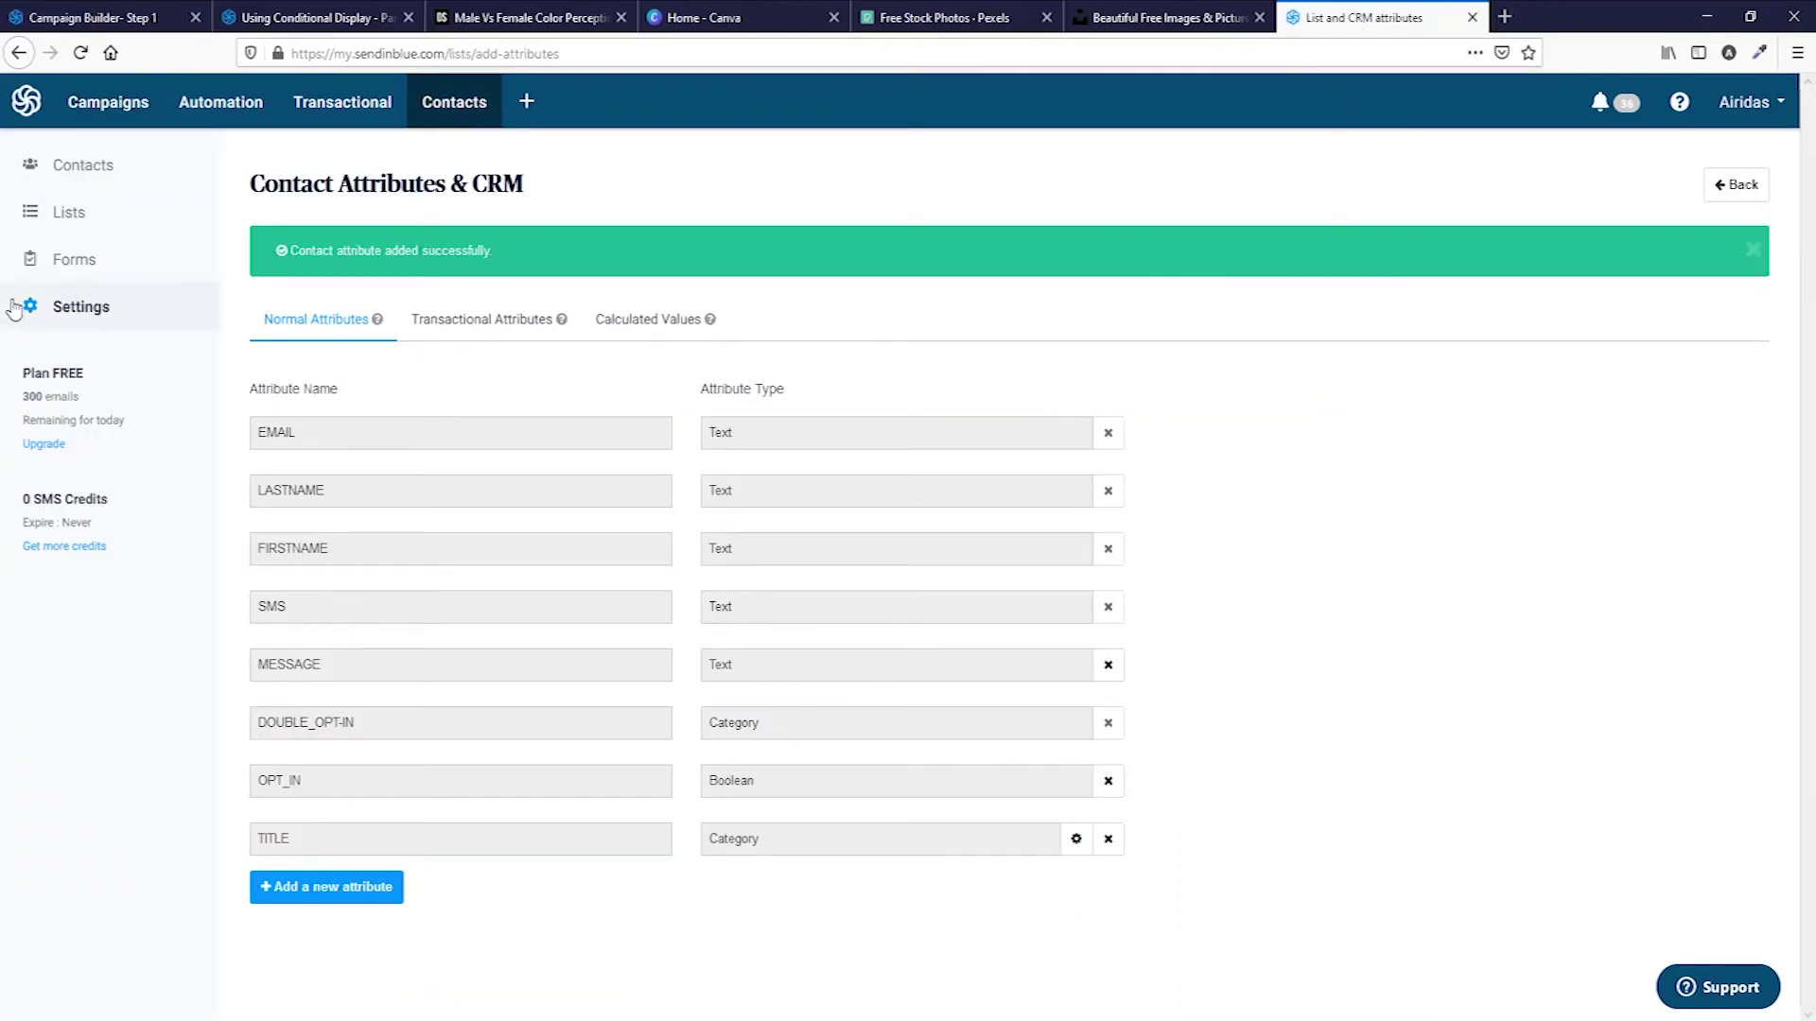
{"action": "left_click", "coordinate": [61, 214]}
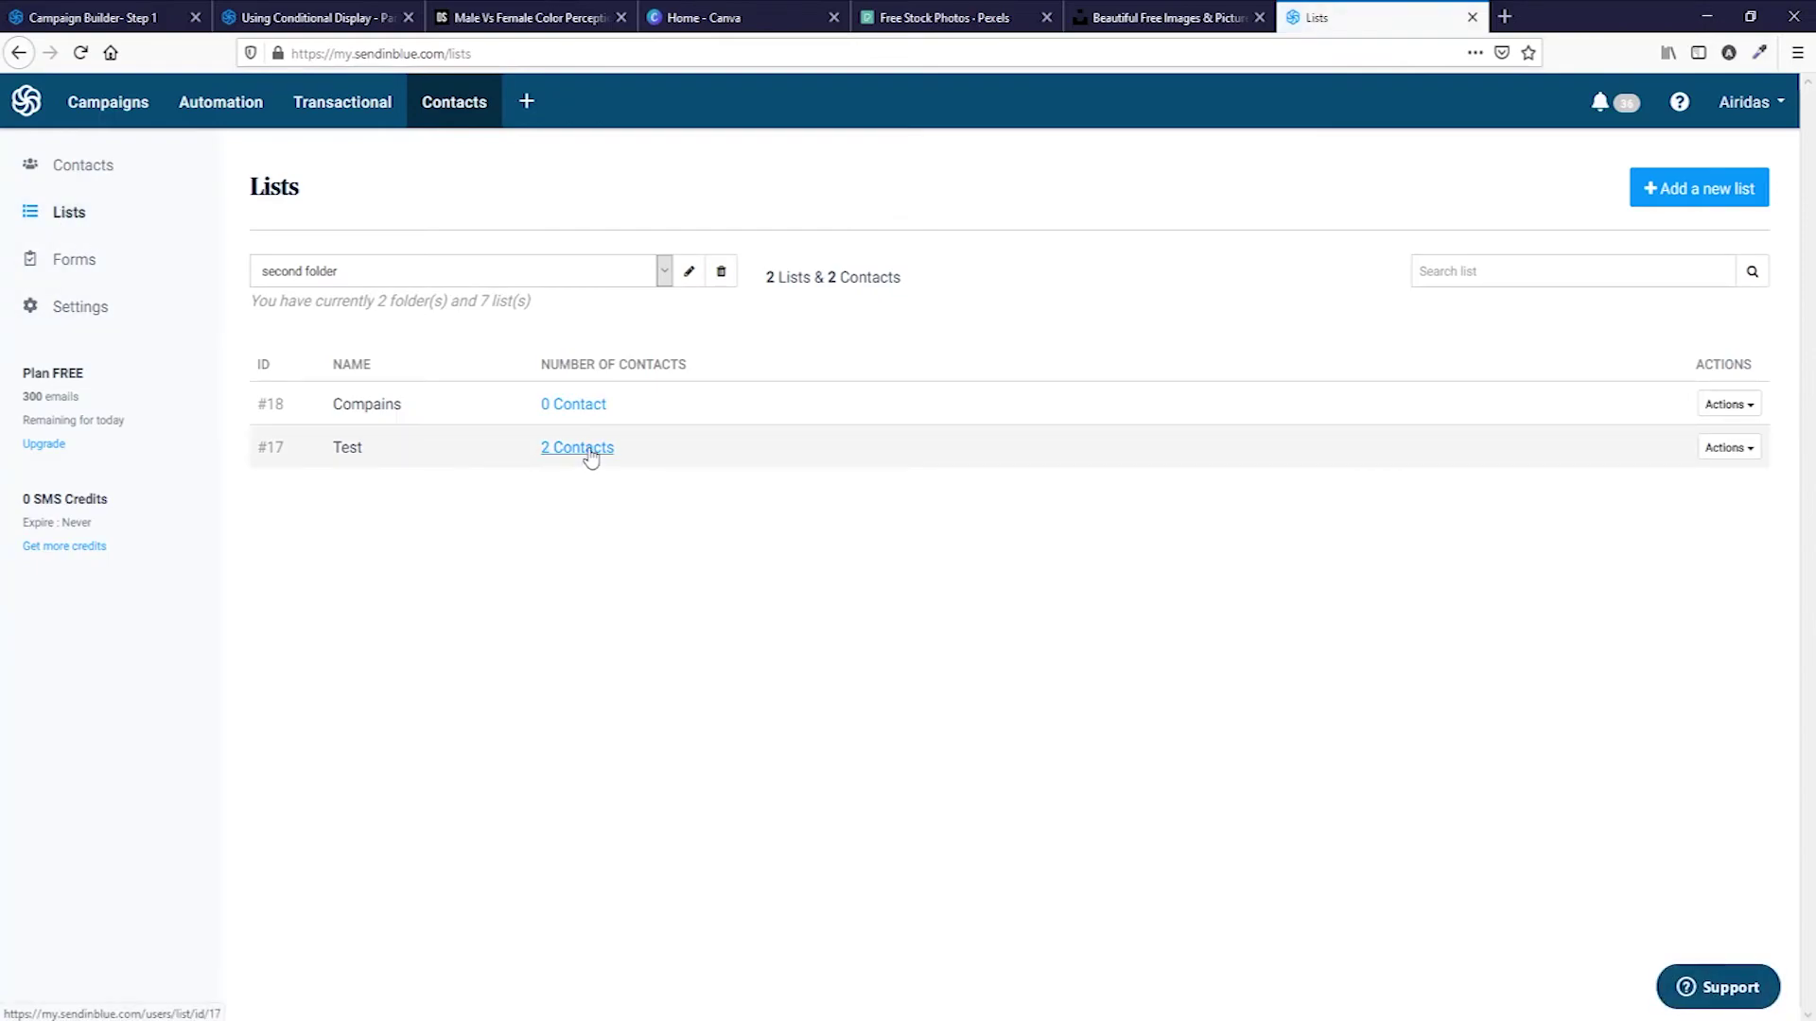
Add a new contact to the Test list using the contact's e-mail address.
{"action": "left_click", "coordinate": [591, 448]}
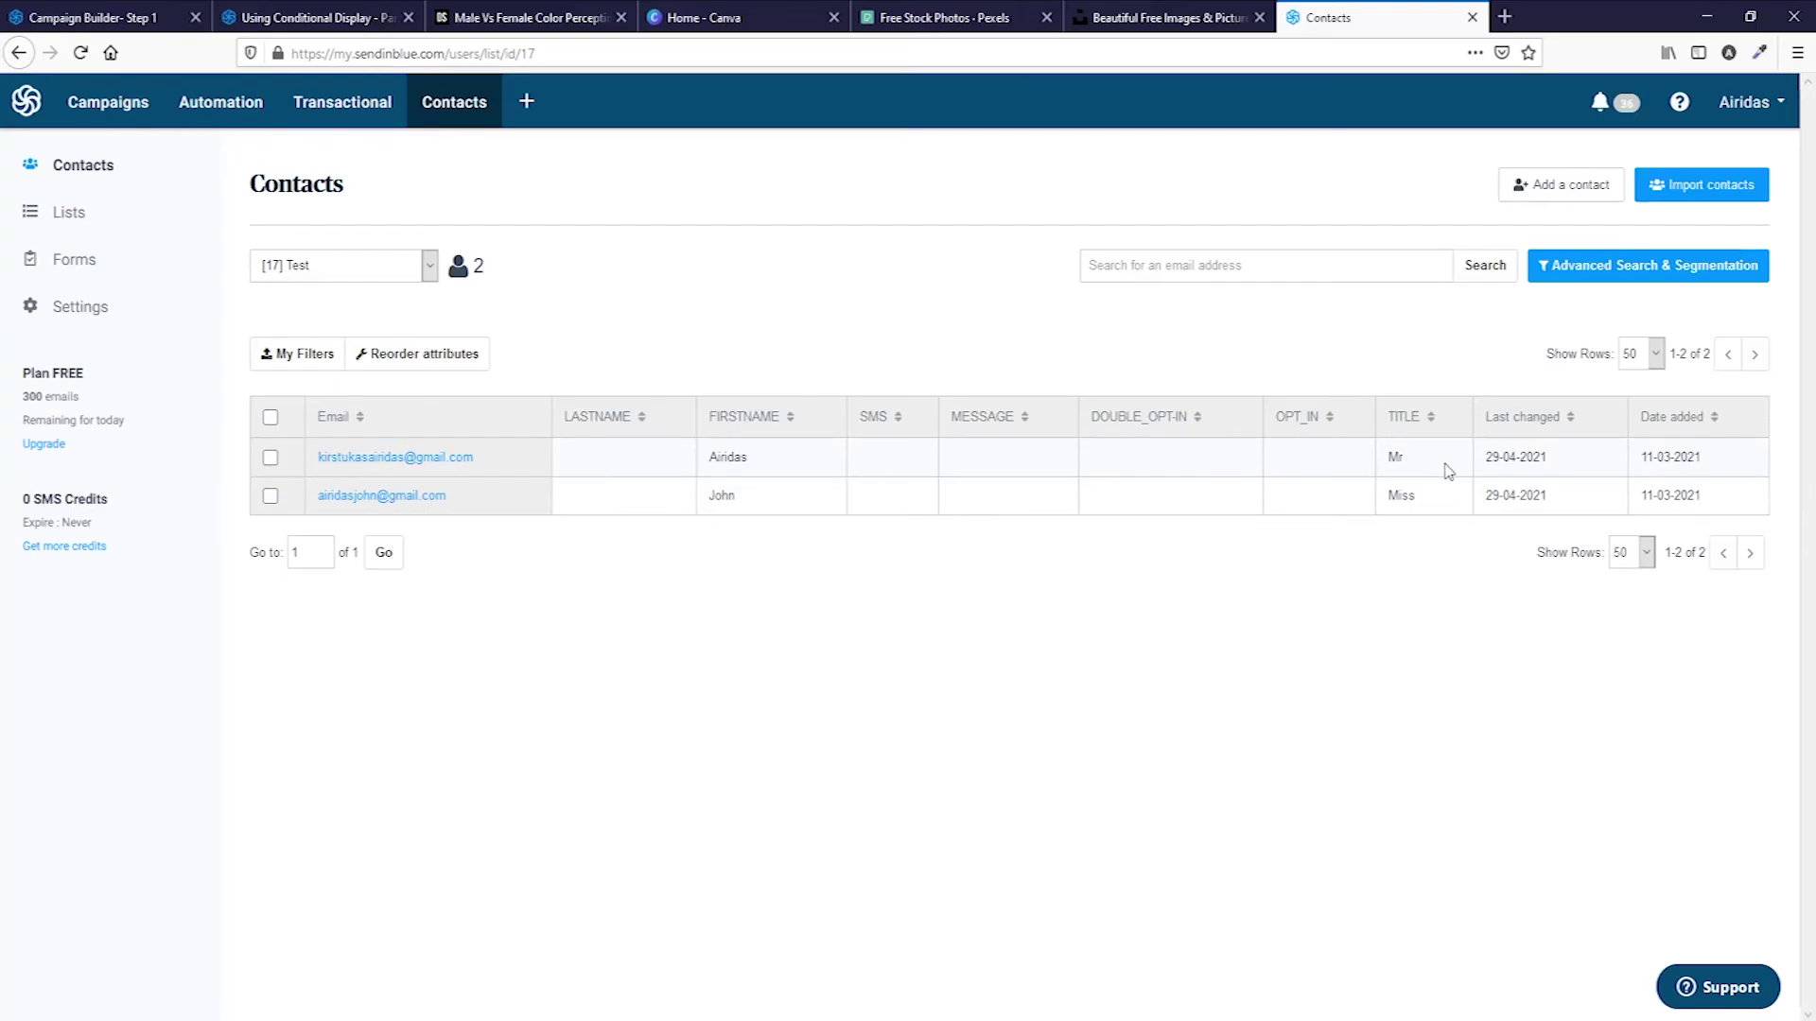
{"action": "left_click", "coordinate": [1560, 187]}
{"action": "left_click", "coordinate": [683, 340]}
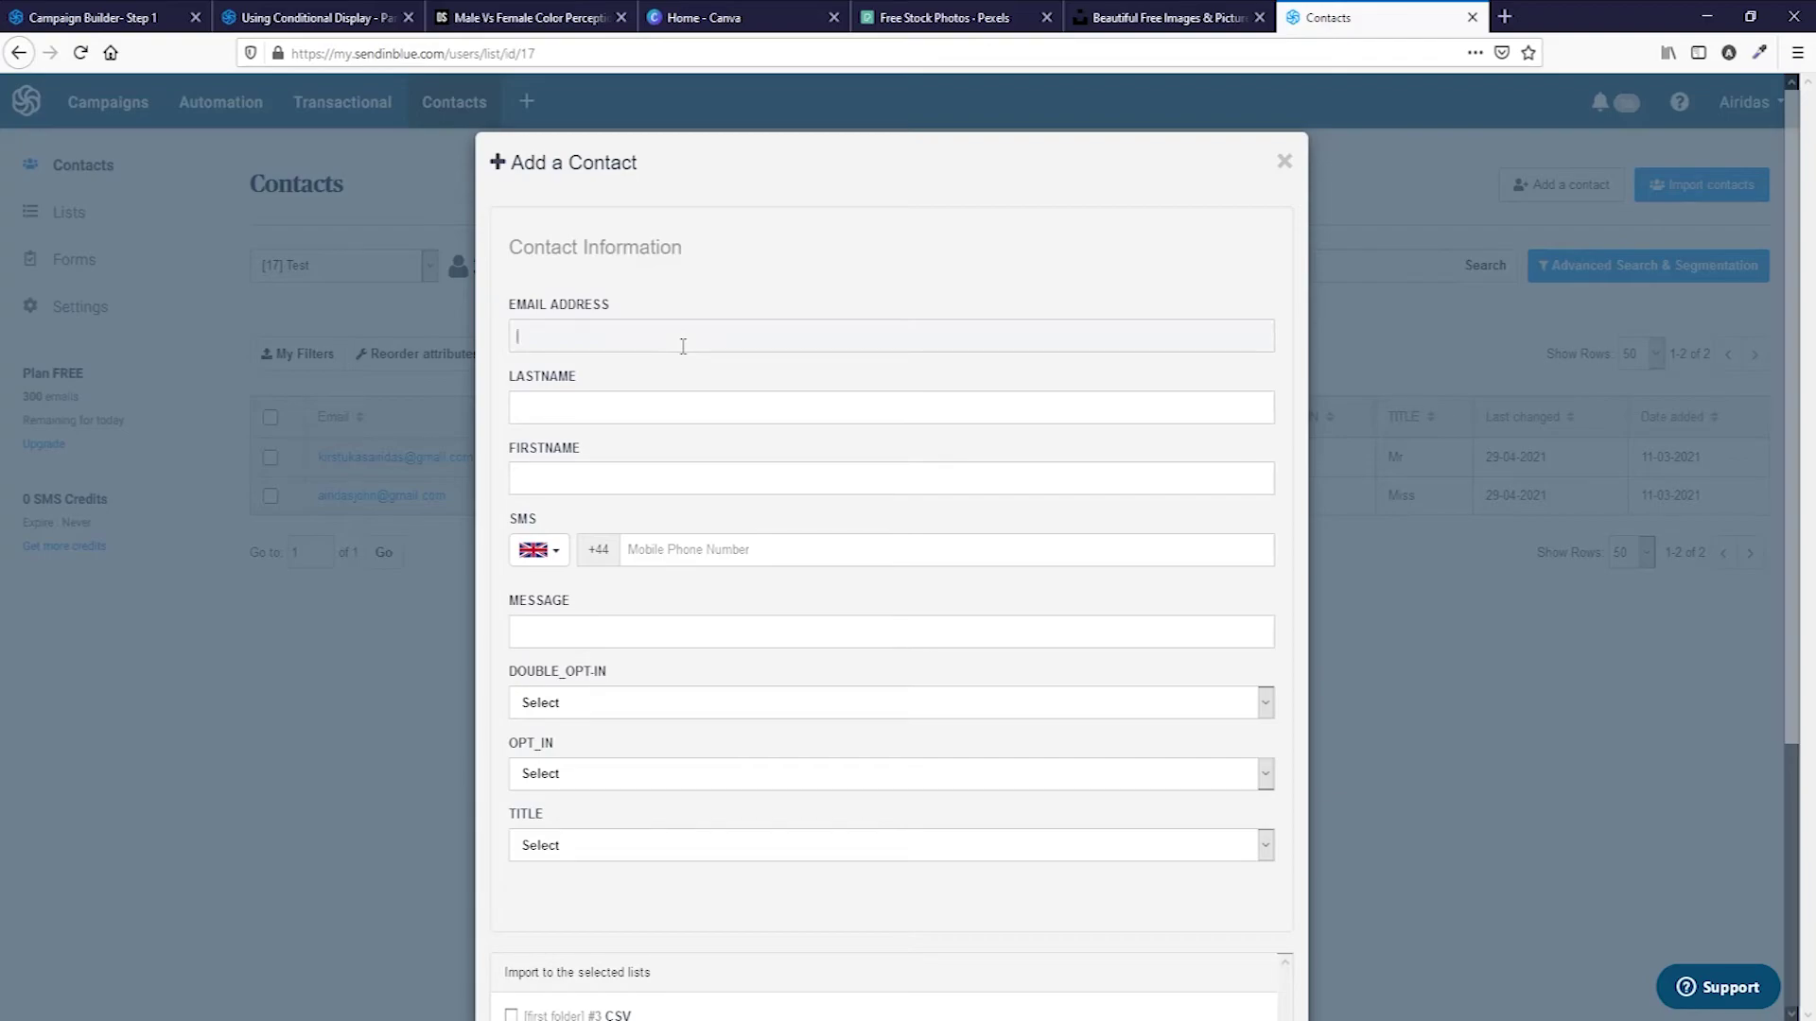
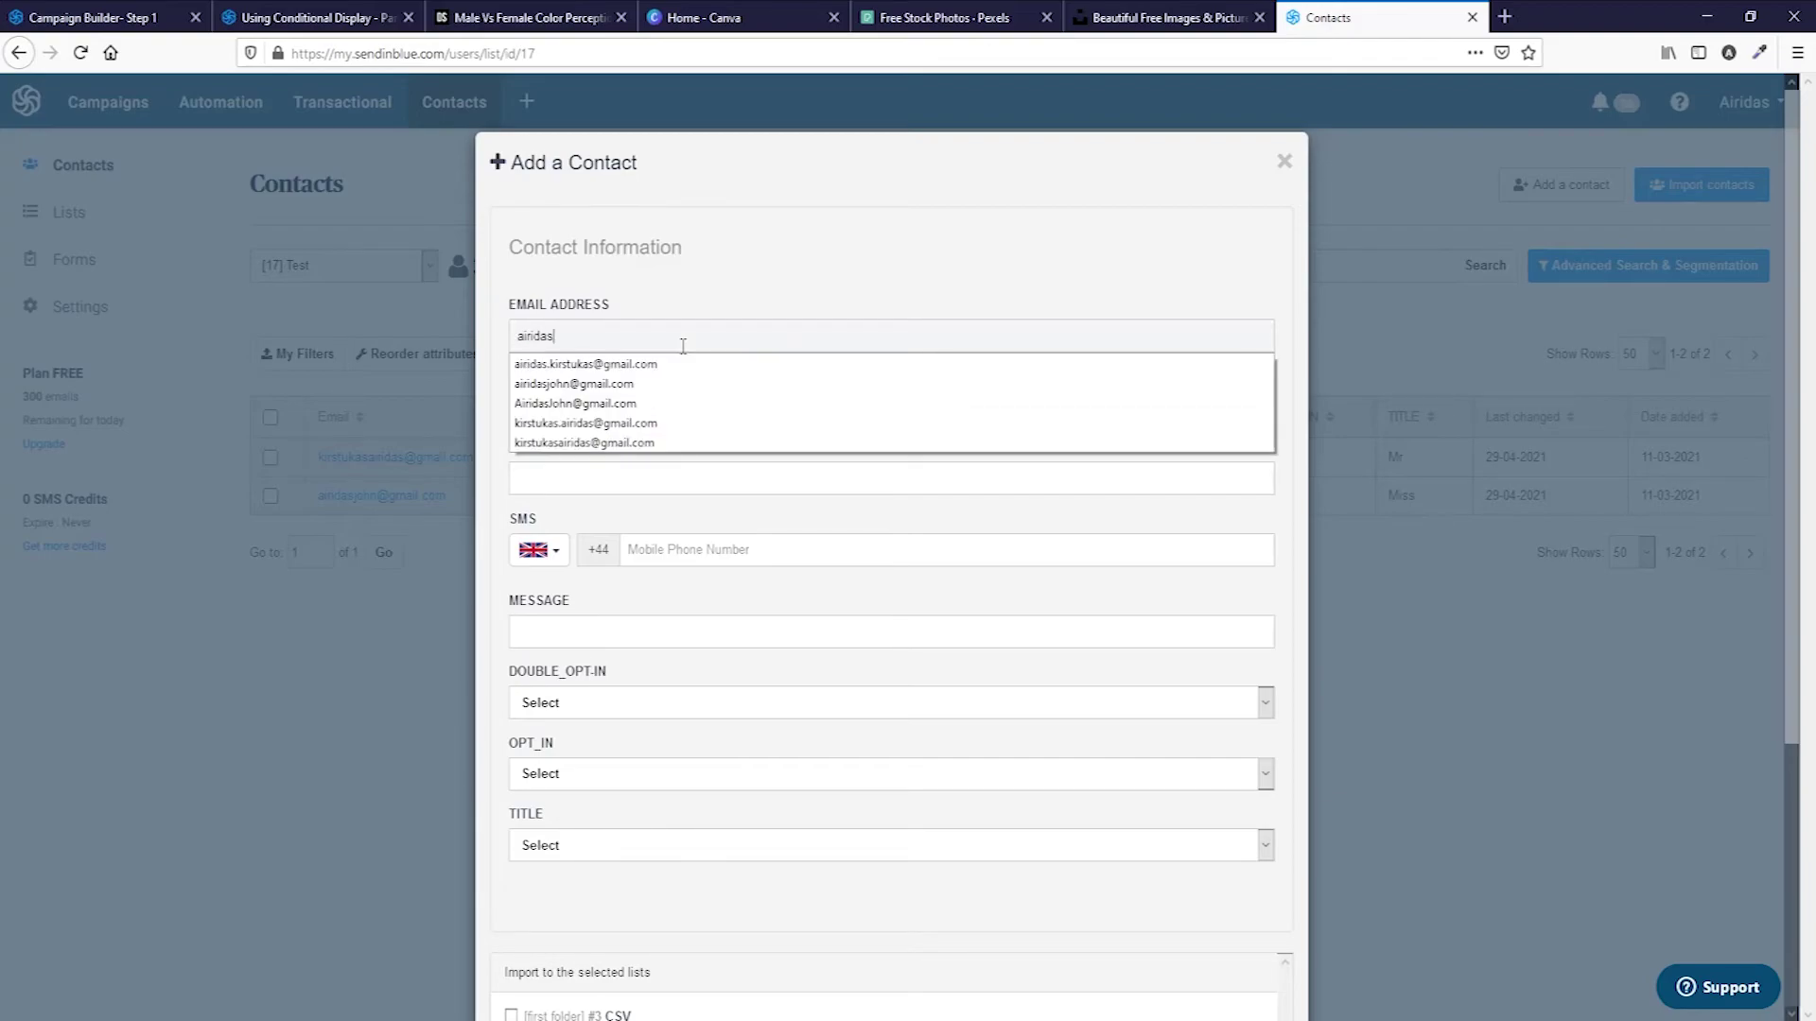
{"action": "left_click", "coordinate": [900, 406]}
{"action": "type", "text": "A"}
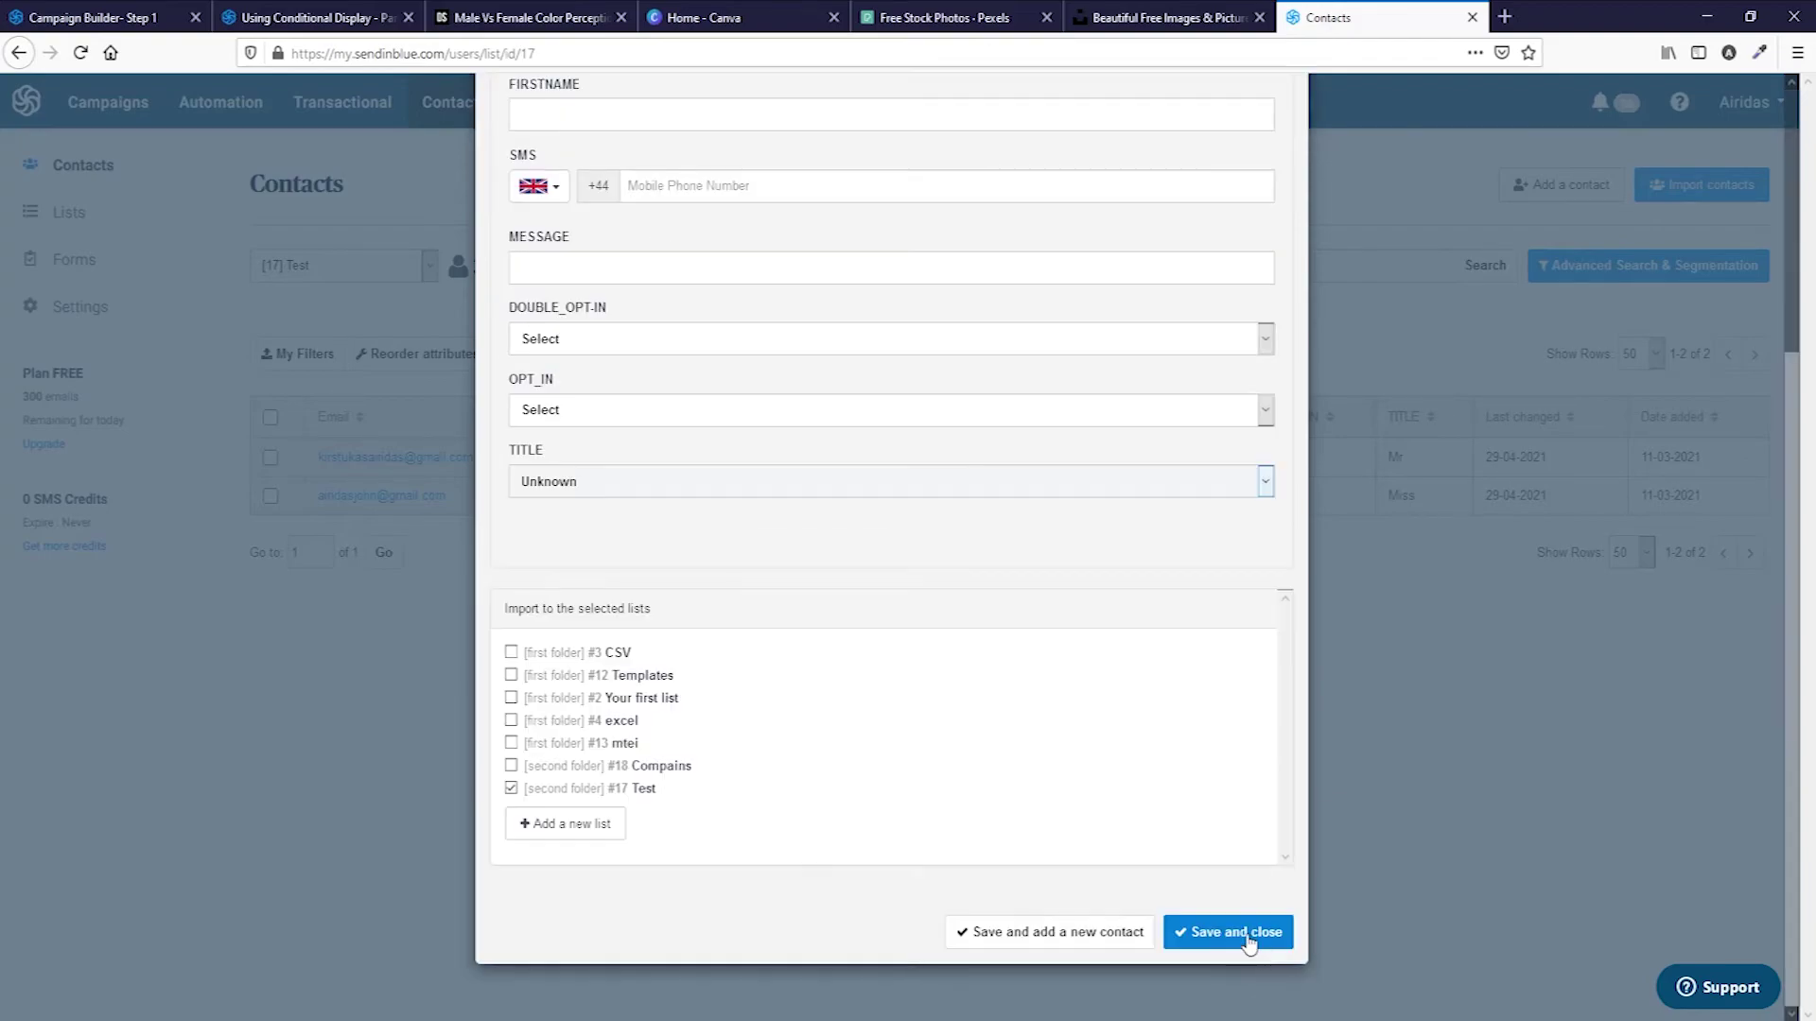
{"action": "left_click", "coordinate": [1248, 936]}
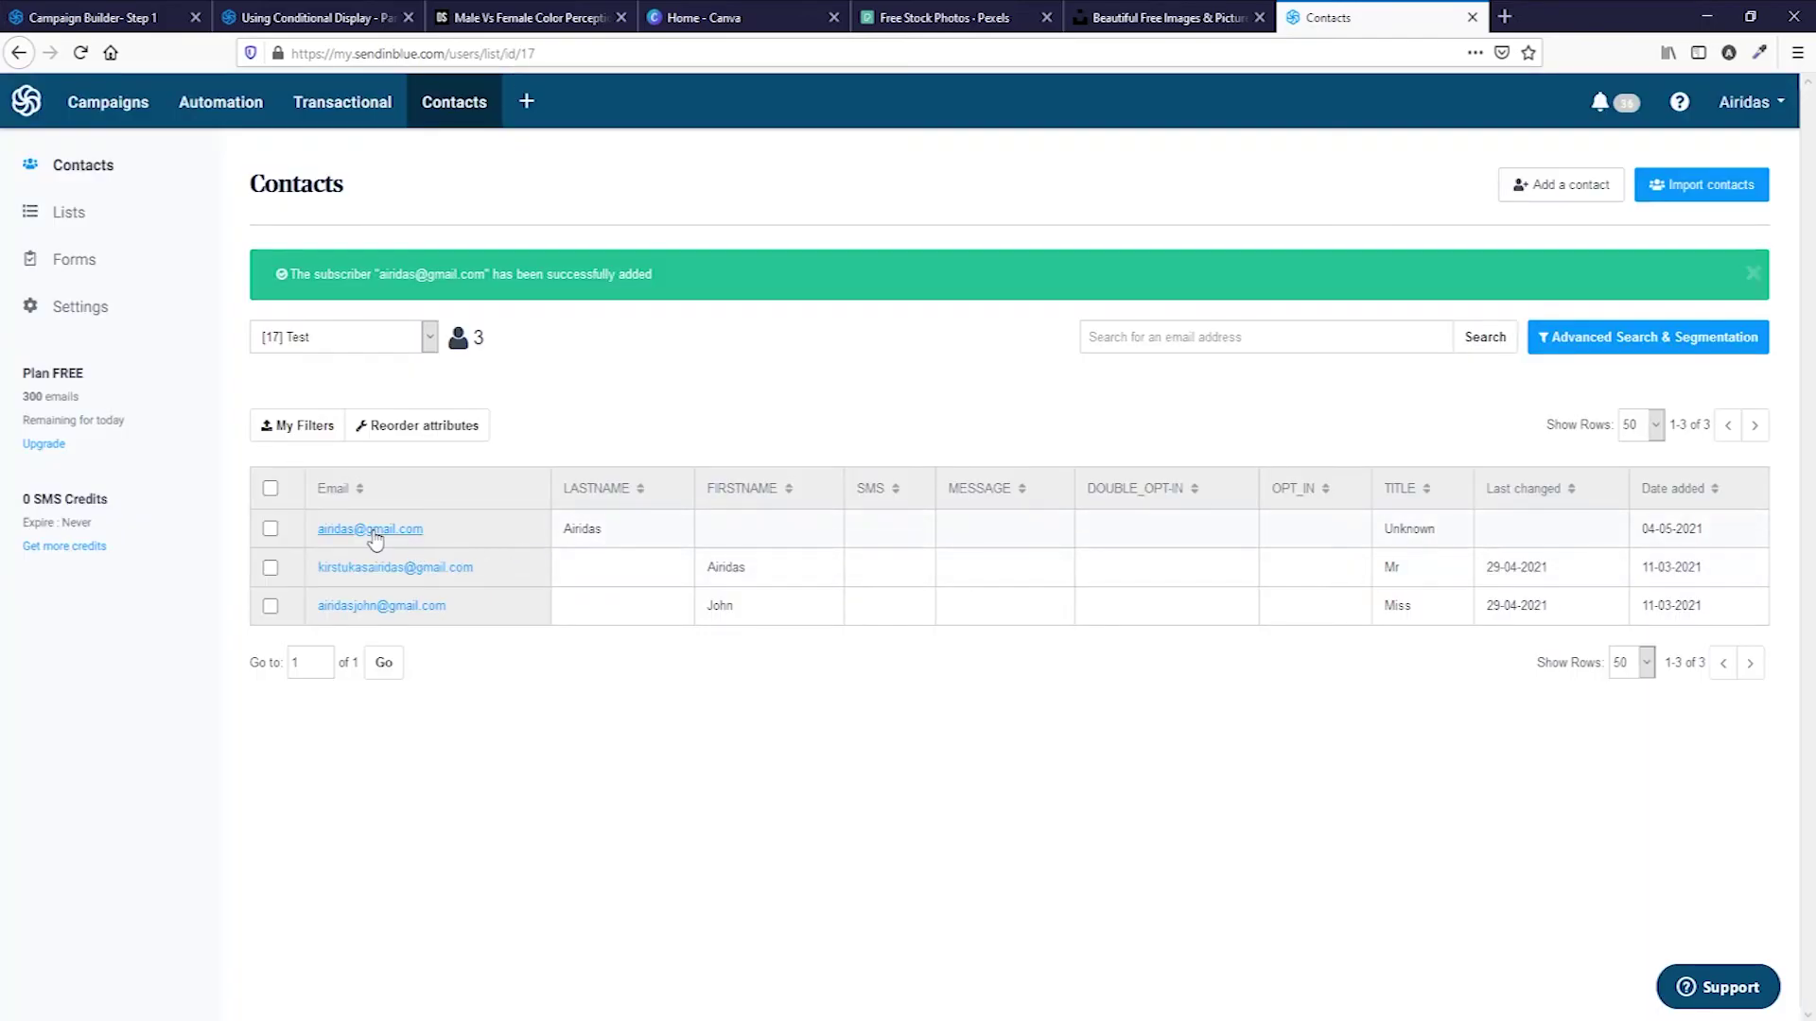
Move the new contact's name from LASTNAME to FIRSTNAME and save the changes.
{"action": "left_click", "coordinate": [394, 530]}
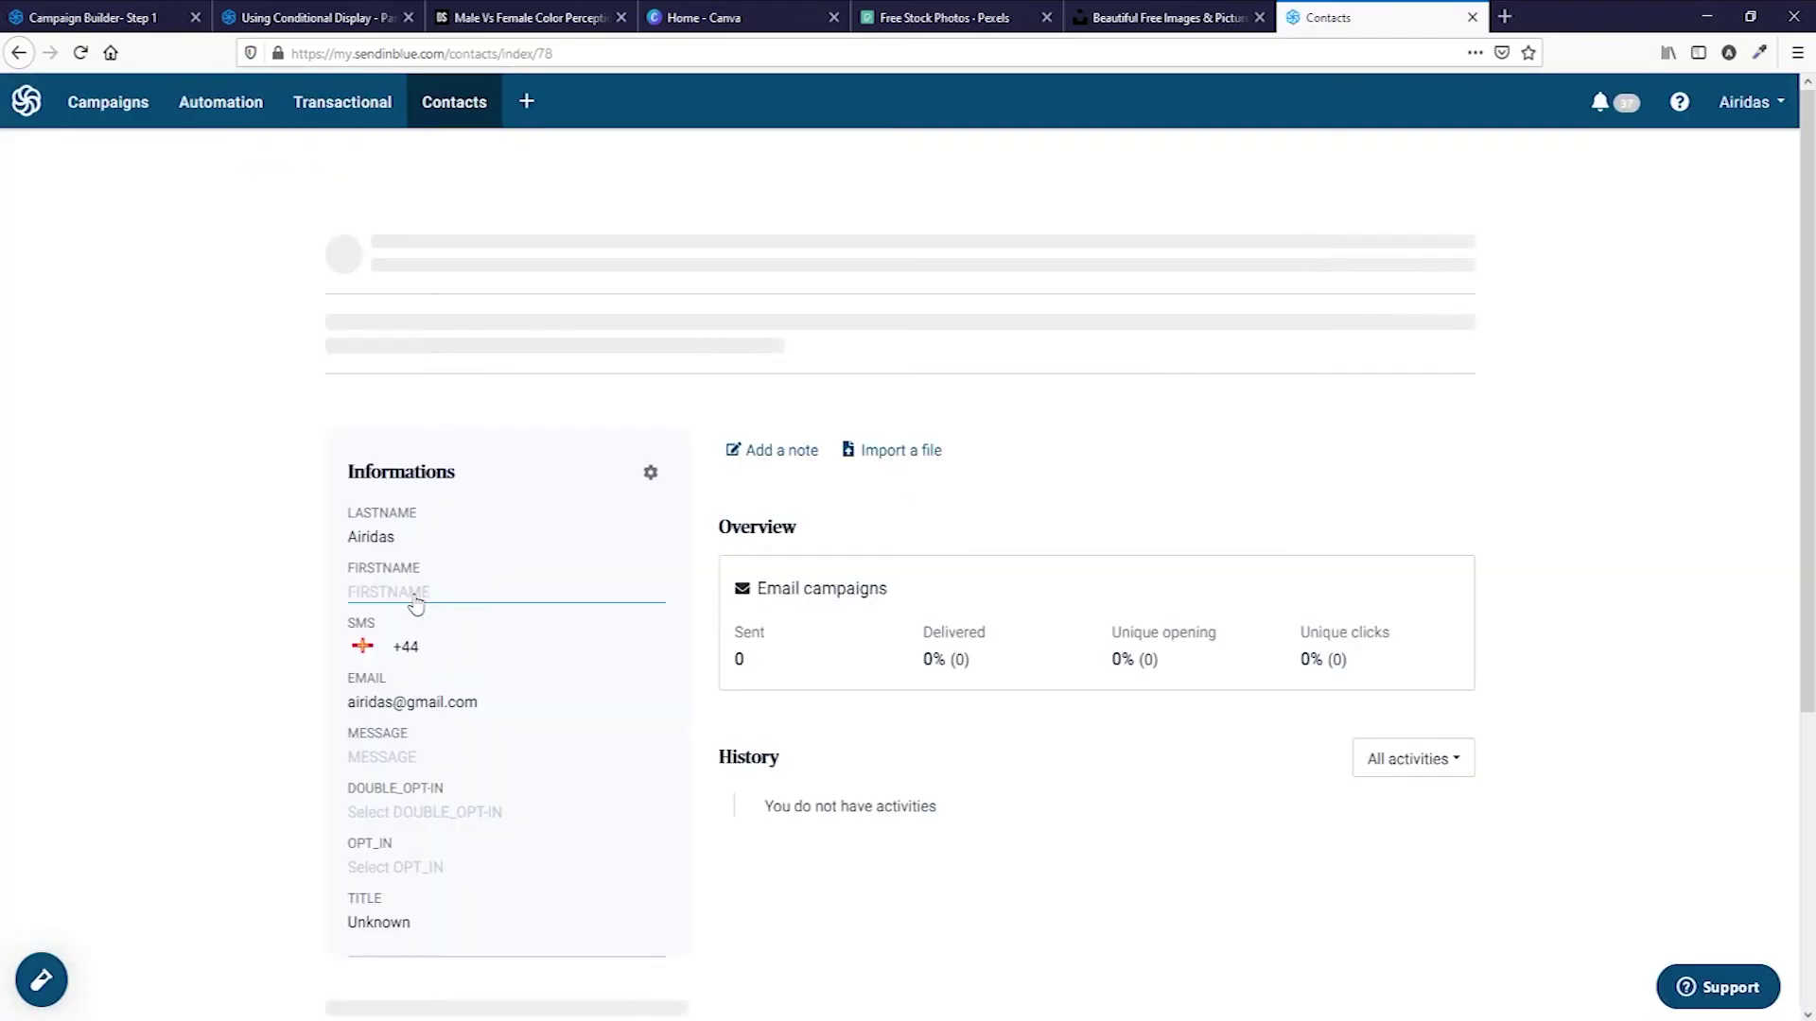
{"action": "left_click", "coordinate": [400, 537]}
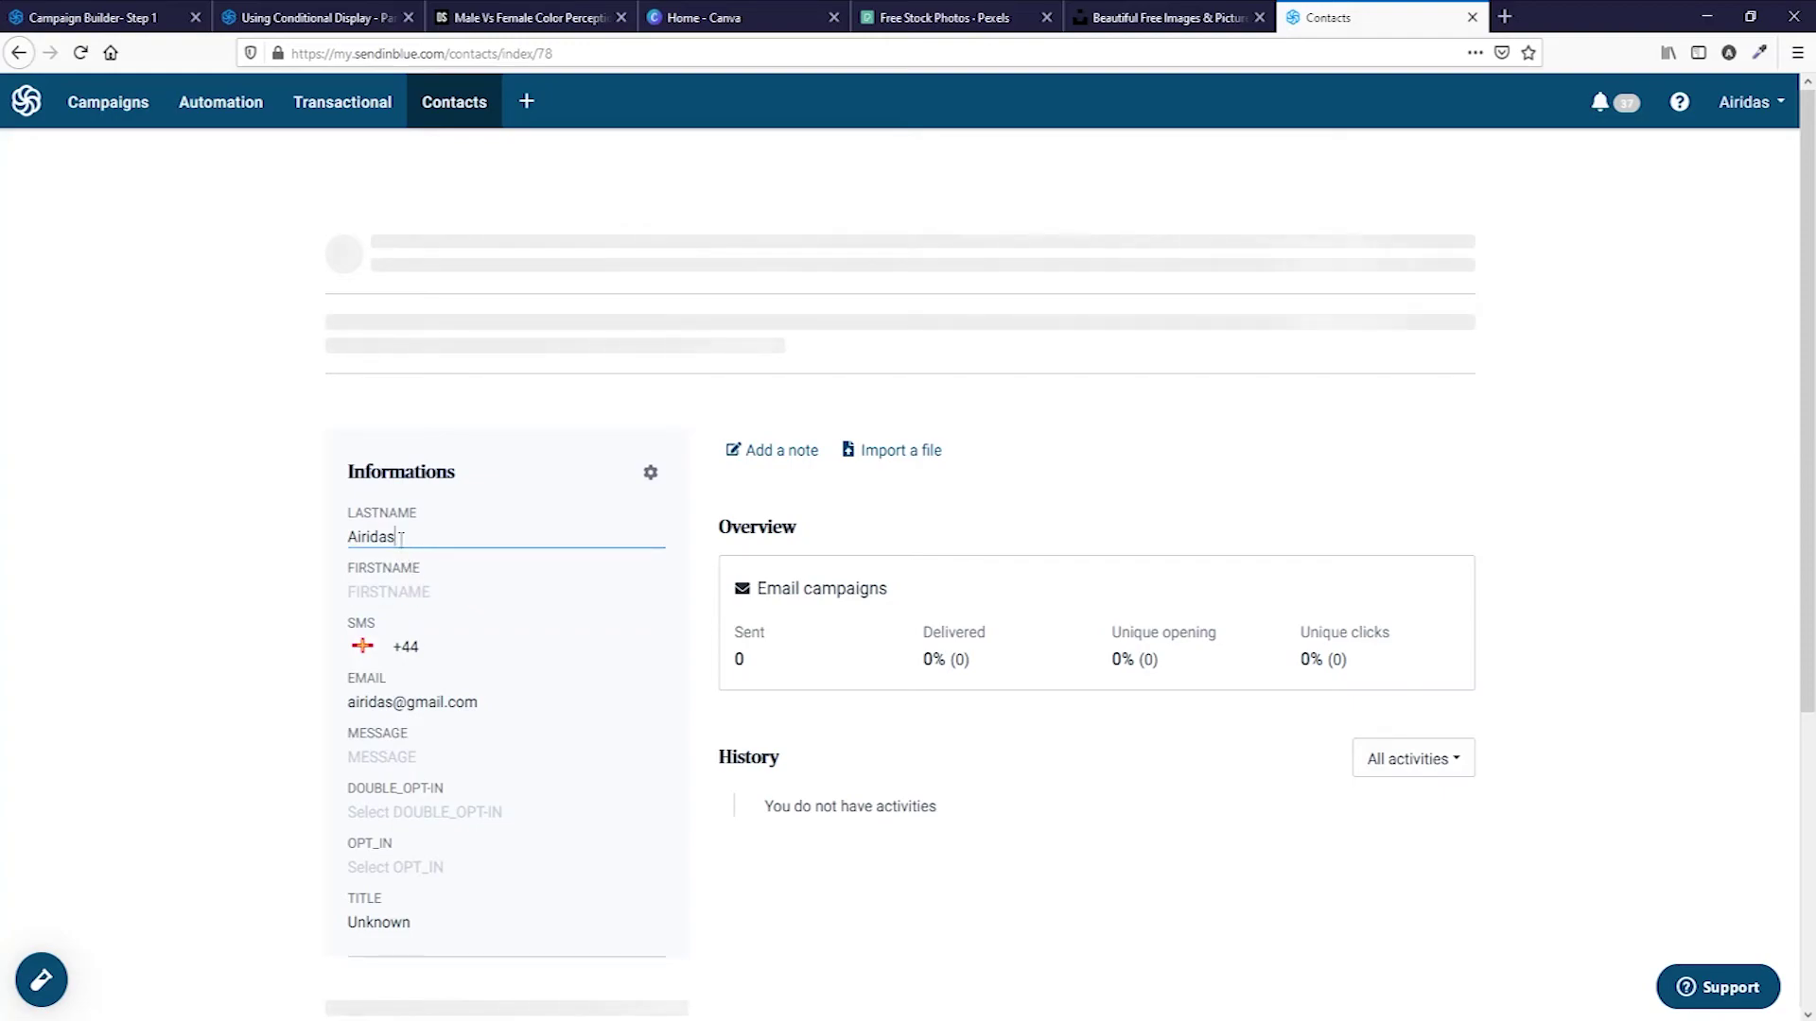
{"action": "key", "text": "BackSpace"}
{"action": "key", "text": "BackSpace"}
{"action": "key", "text": "BackSpace"}
{"action": "key", "text": "BackSpace"}
{"action": "key", "text": "BackSpace"}
{"action": "key", "text": "BackSpace"}
{"action": "key", "text": "BackSpace"}
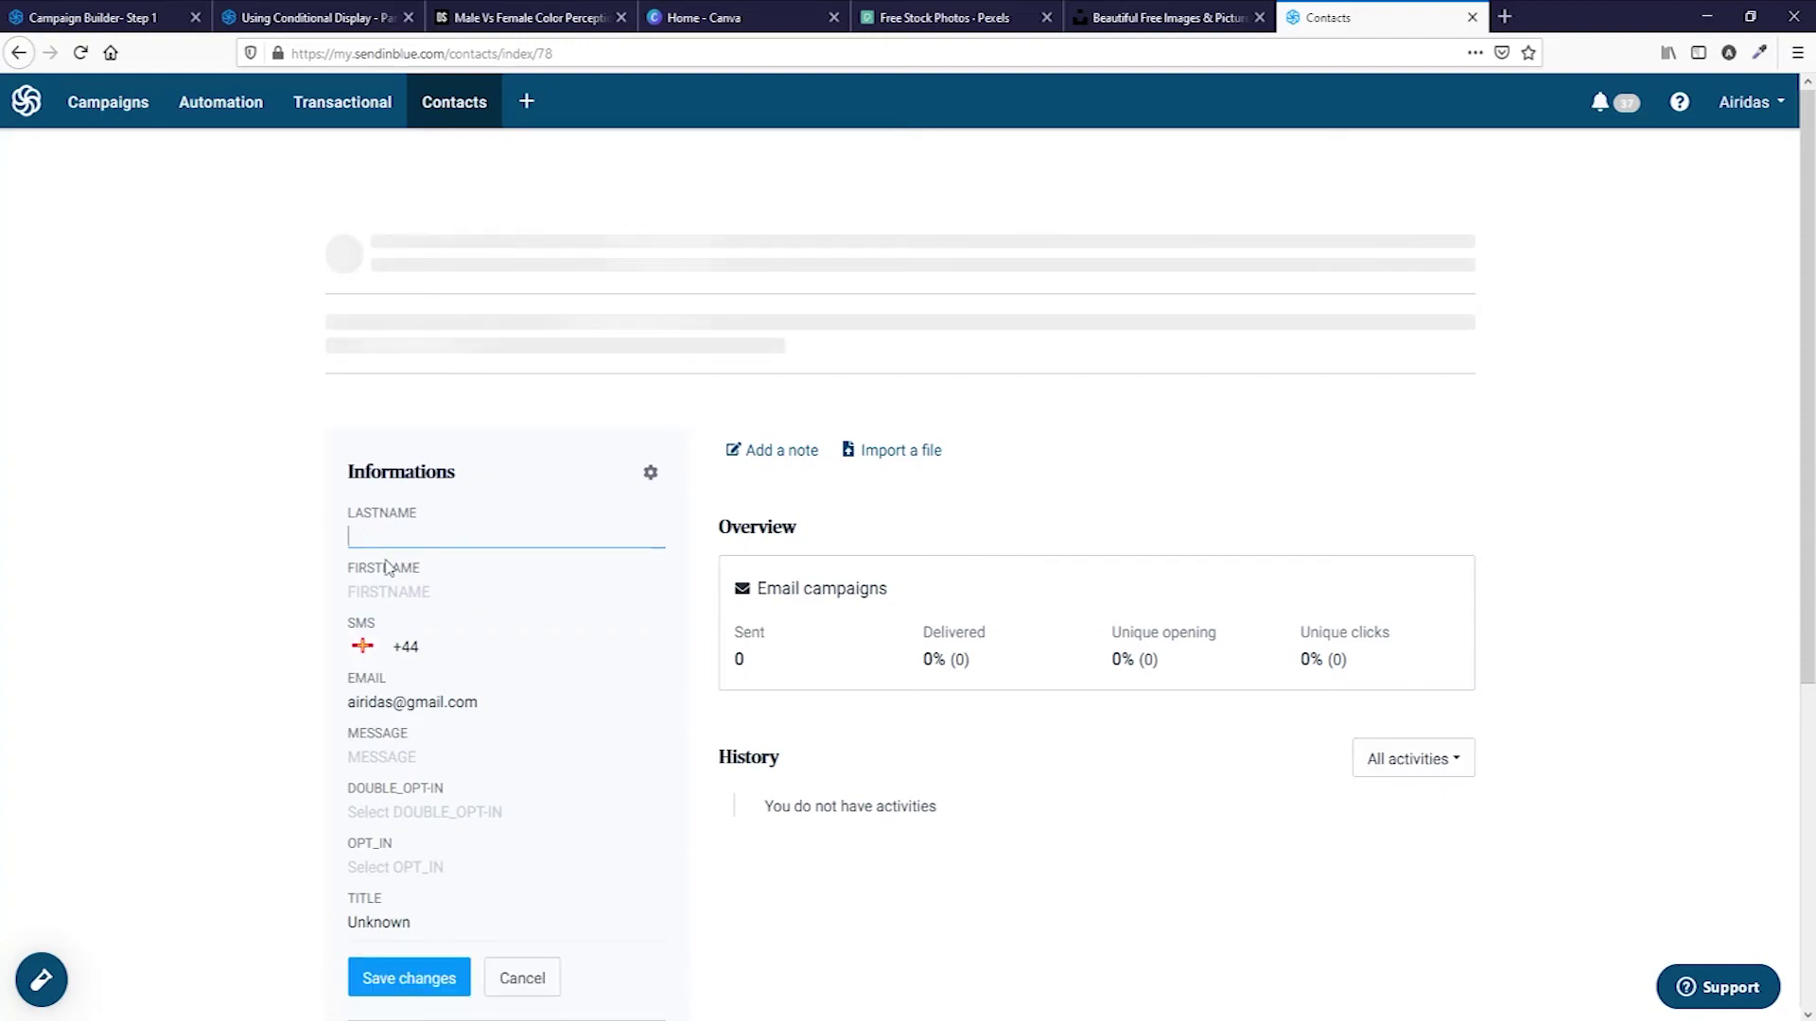
{"action": "left_click", "coordinate": [397, 593]}
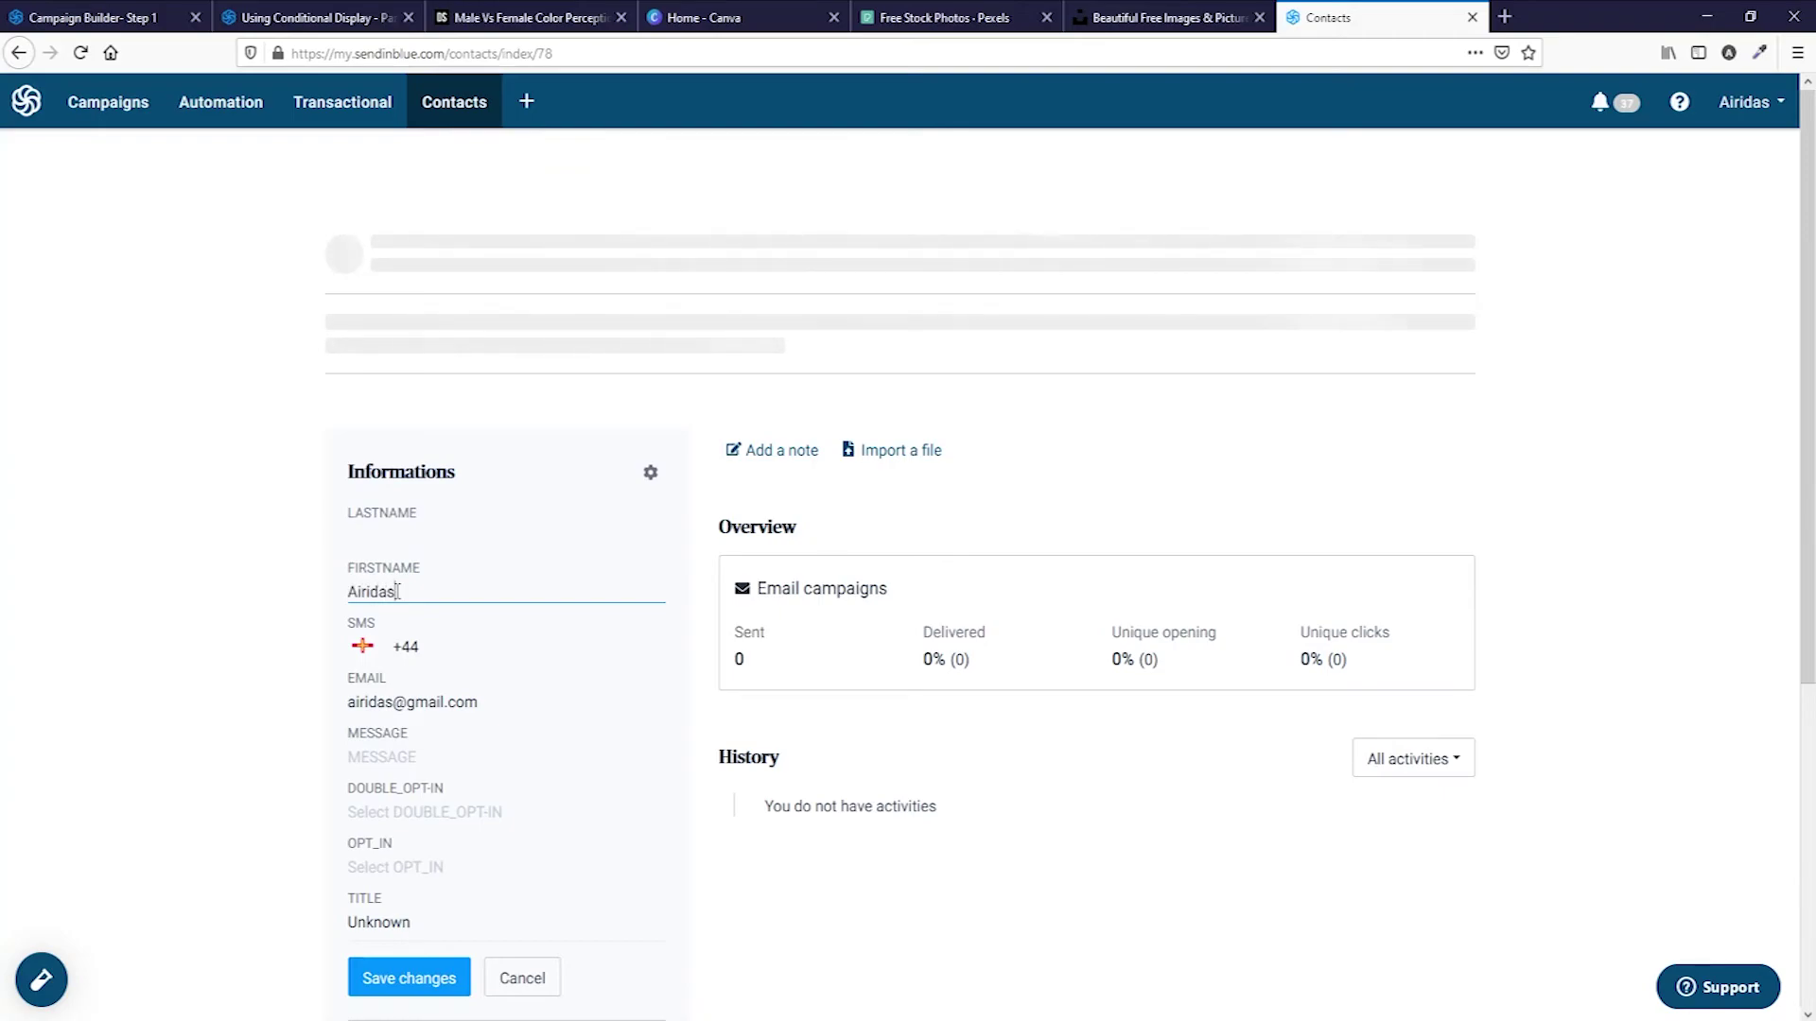
{"action": "left_click", "coordinate": [434, 980]}
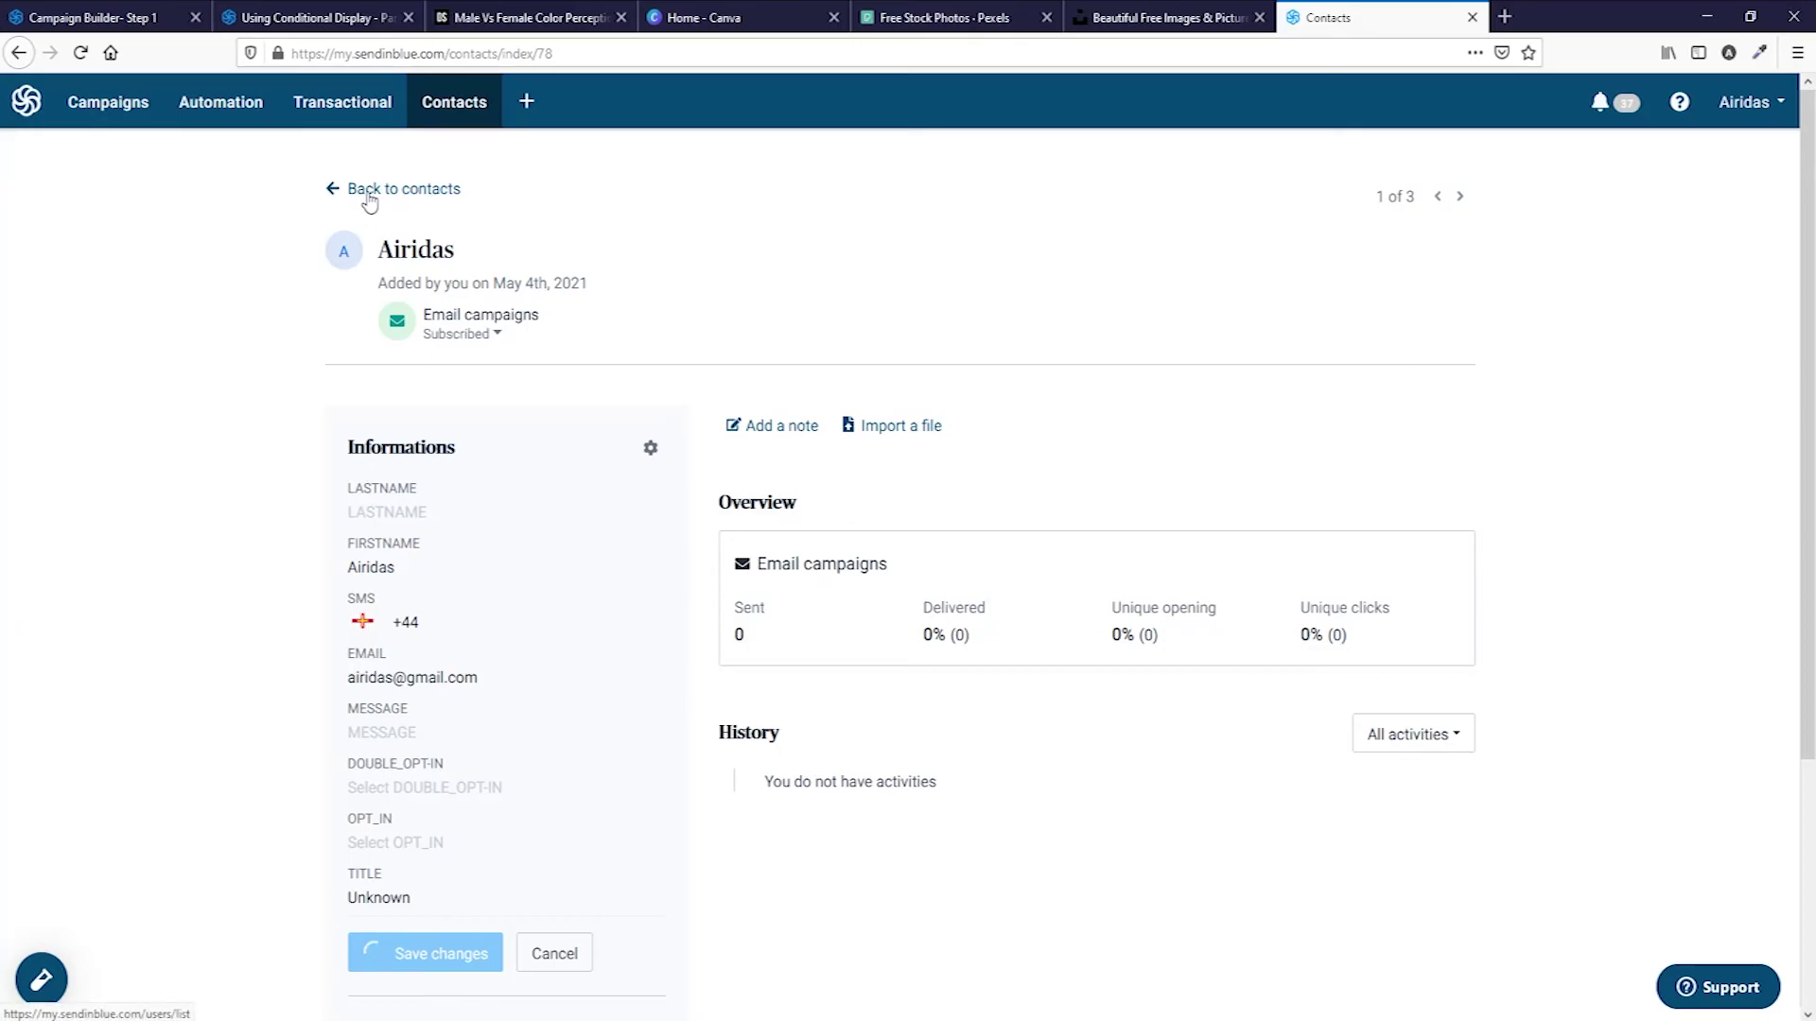
{"action": "left_click", "coordinate": [369, 191]}
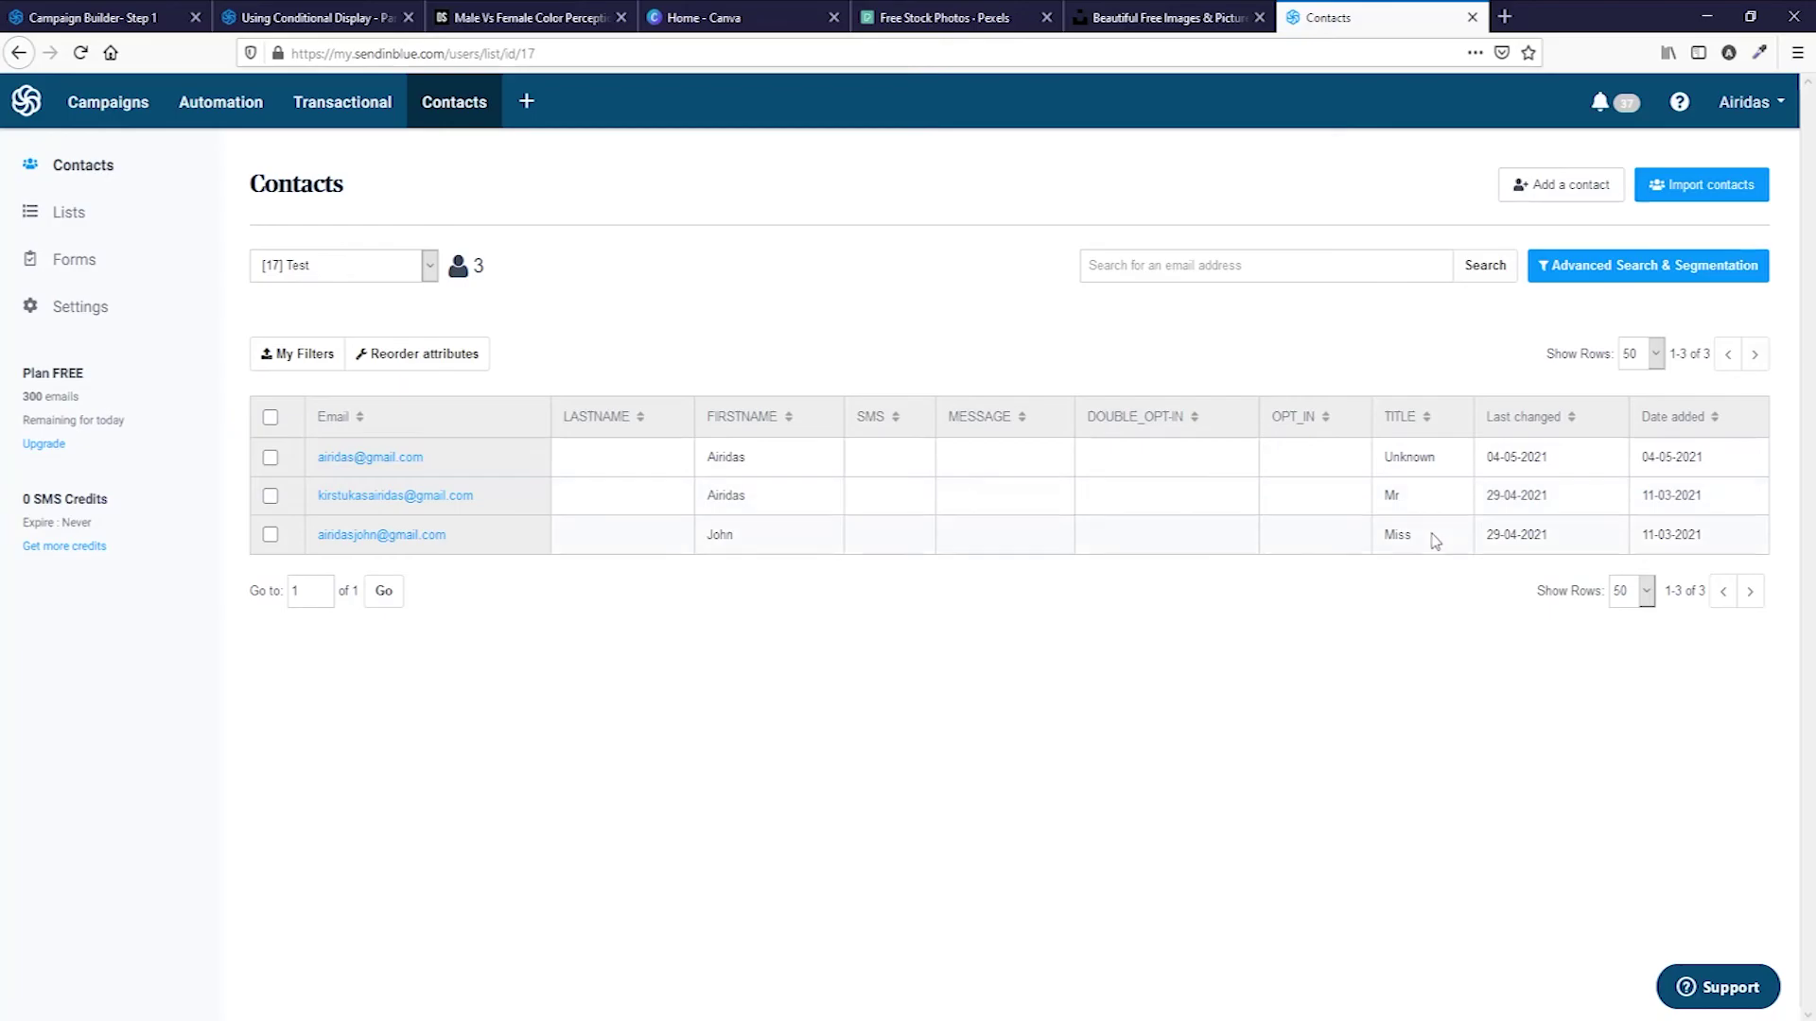
Select the Test list as the campaign's recipients.
{"action": "left_click", "coordinate": [118, 19]}
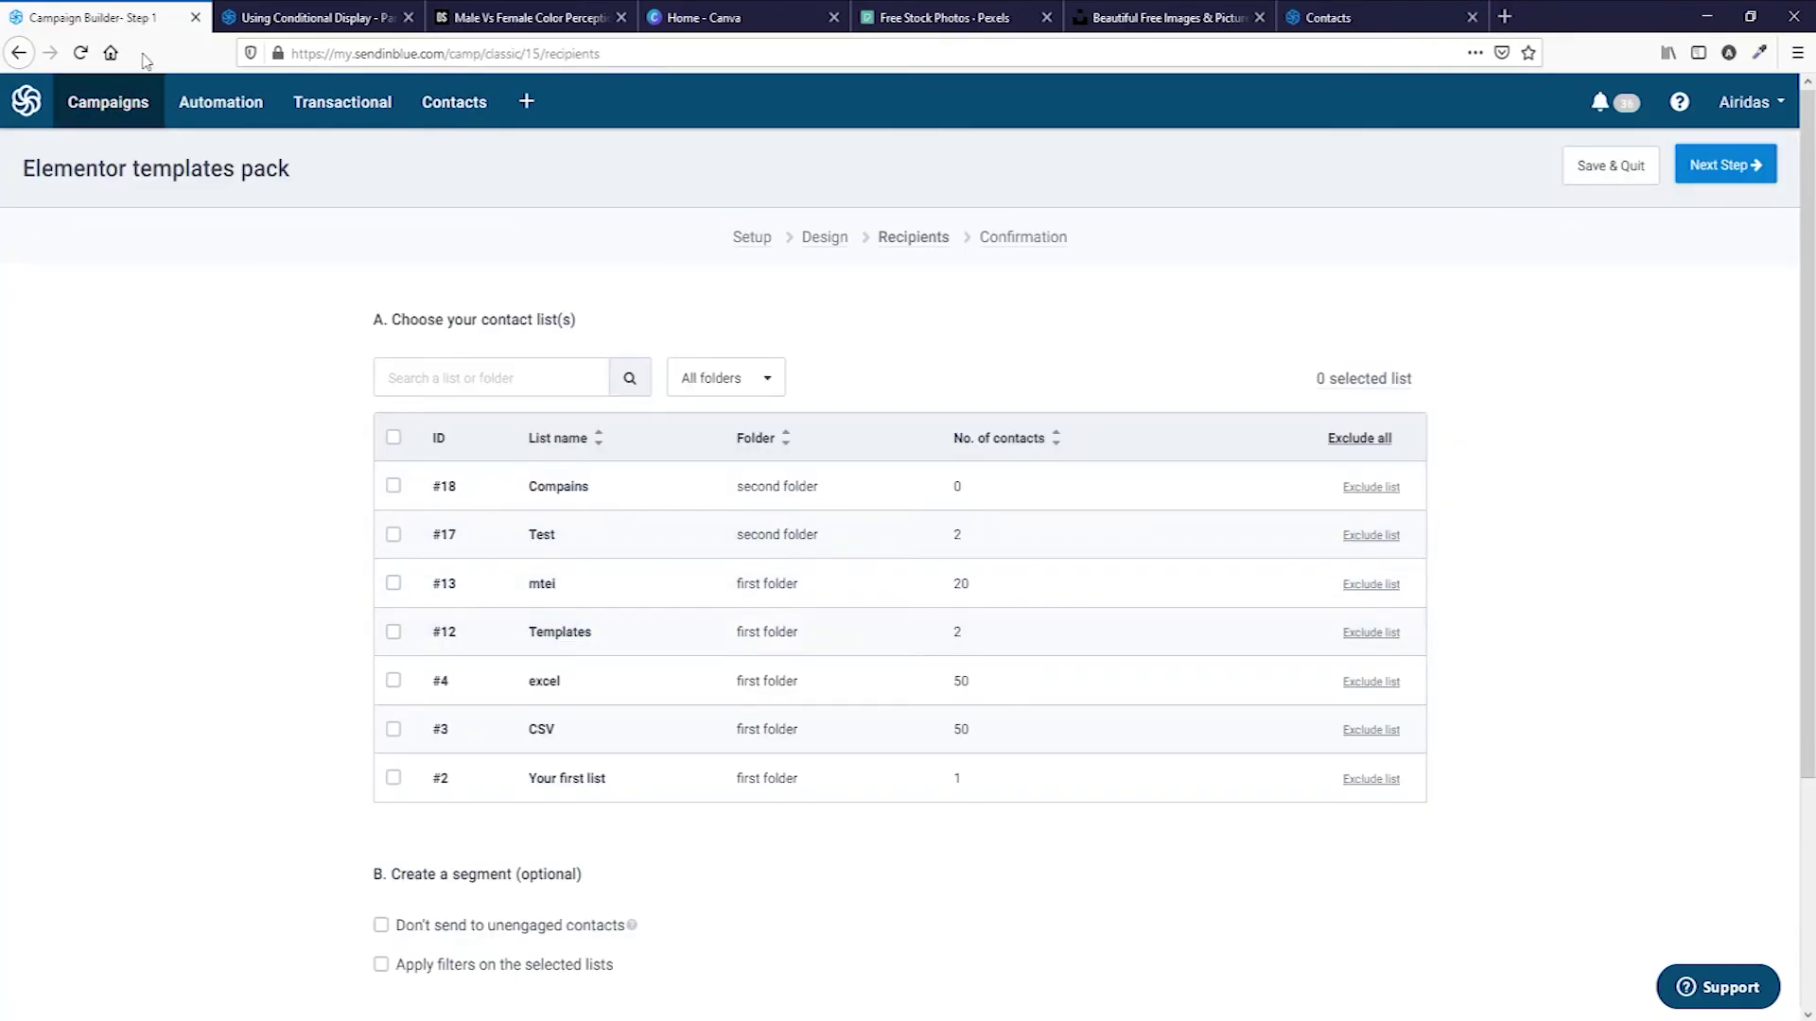
{"action": "left_click", "coordinate": [81, 52]}
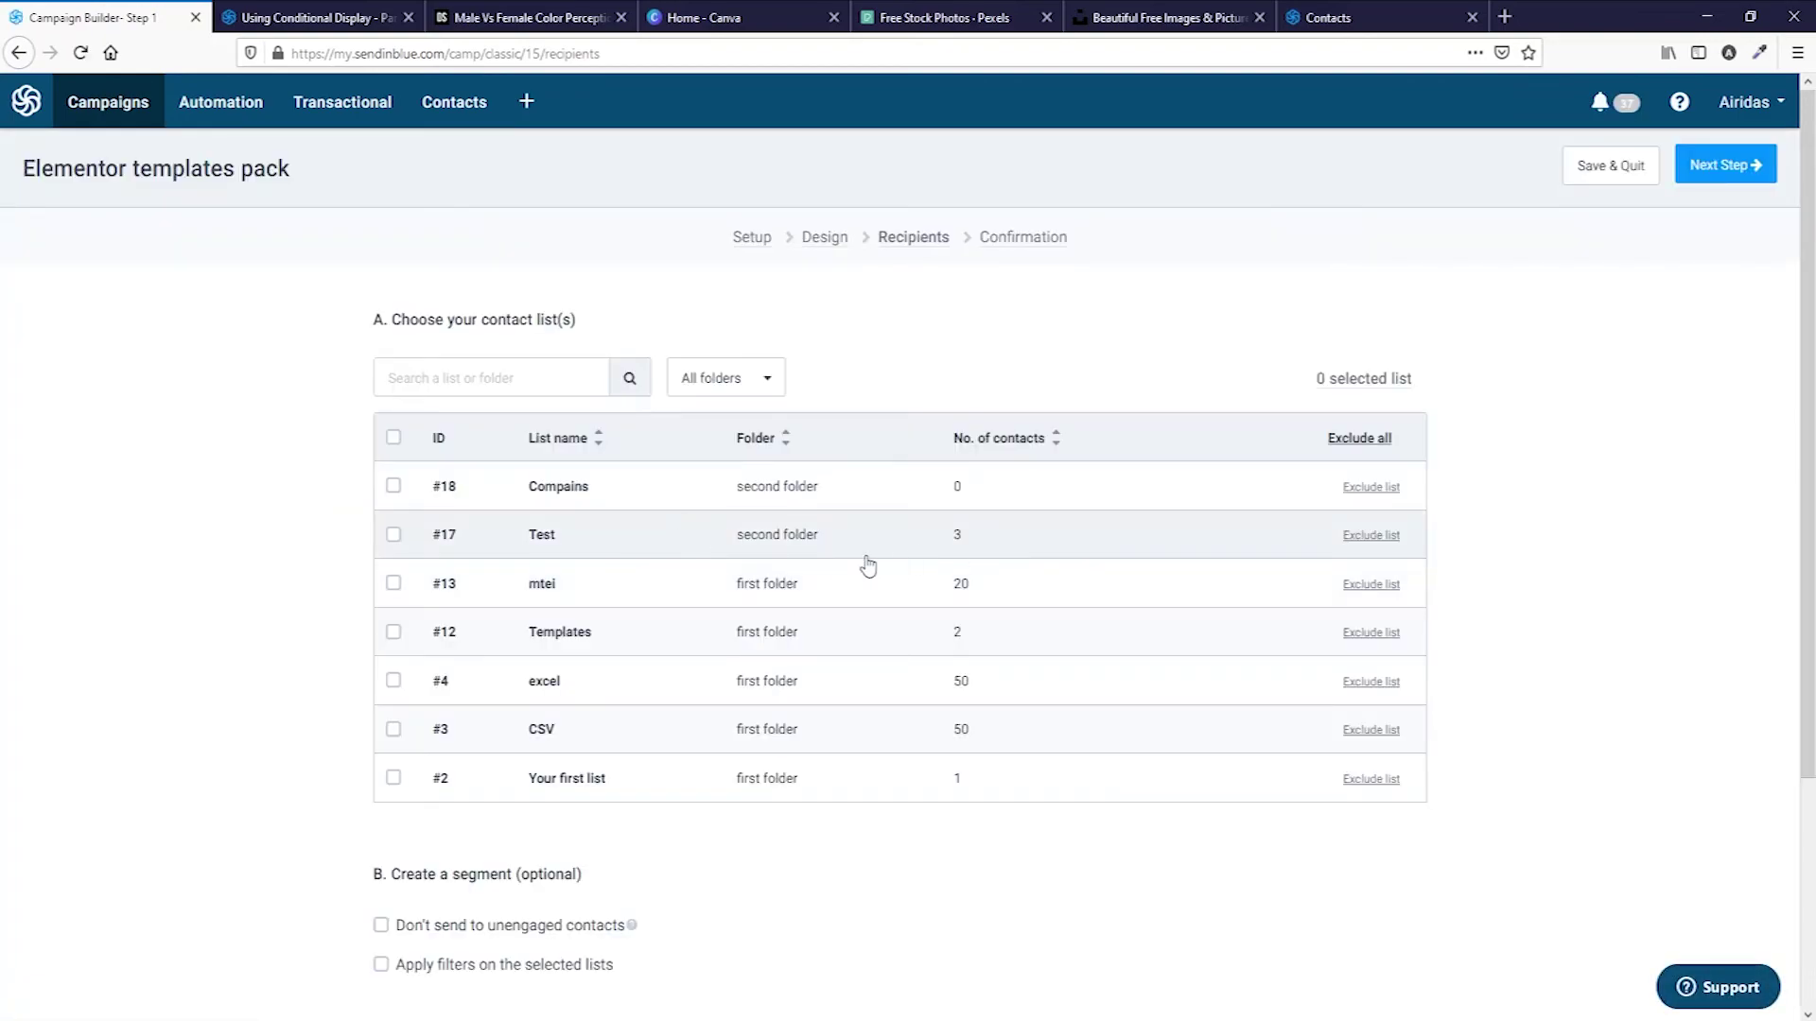
{"action": "left_click", "coordinate": [393, 536]}
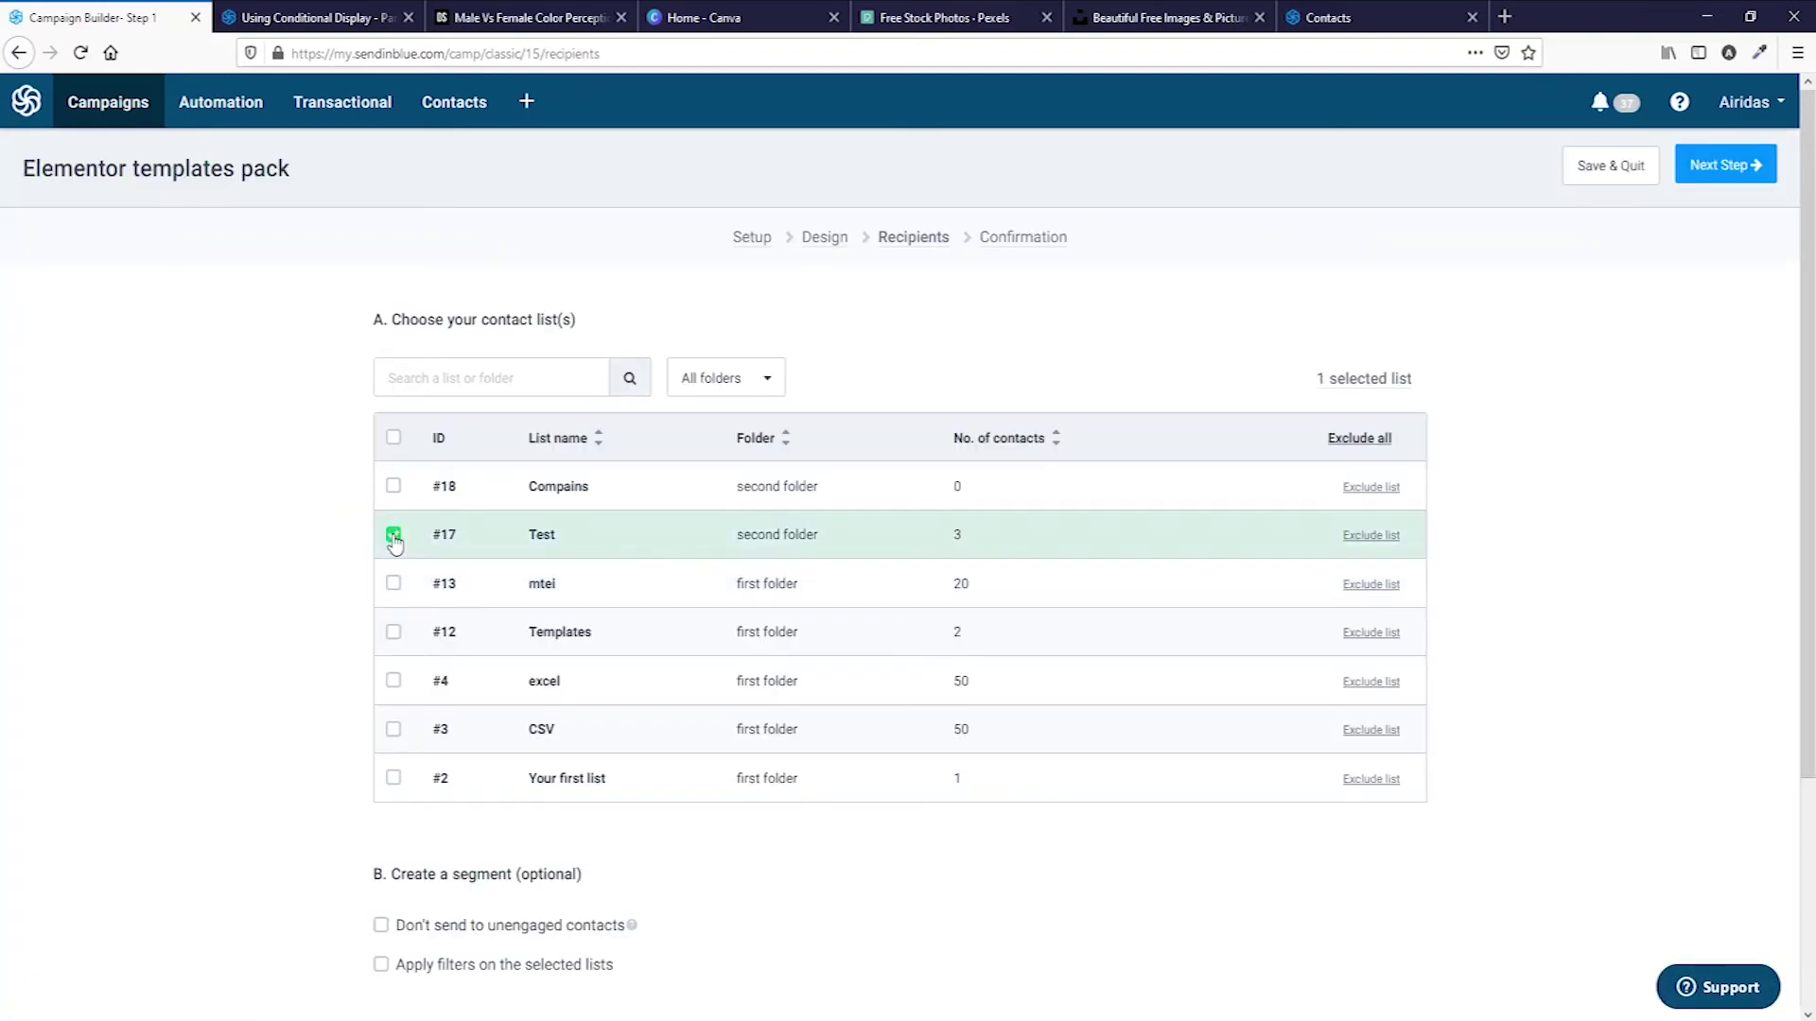
{"action": "scroll", "coordinate": [662, 586], "scroll_direction": "down", "scroll_amount": 2}
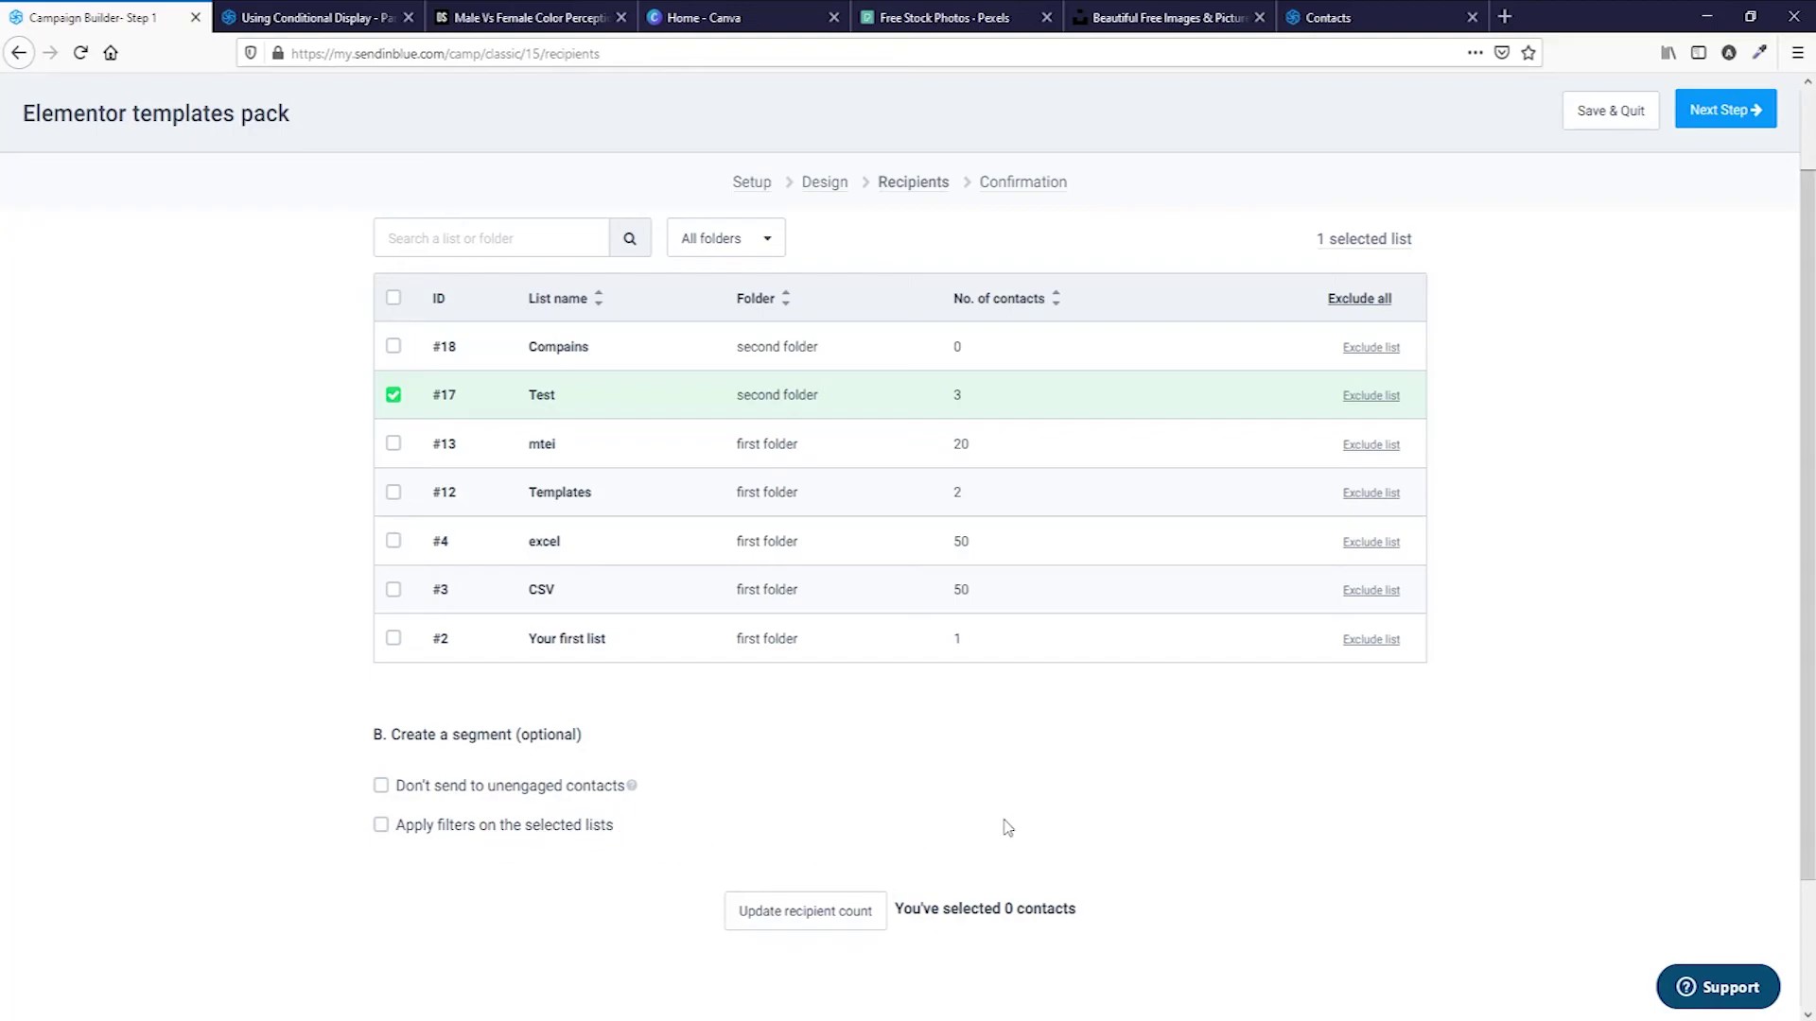
{"action": "scroll", "coordinate": [679, 832], "scroll_direction": "up", "scroll_amount": 2}
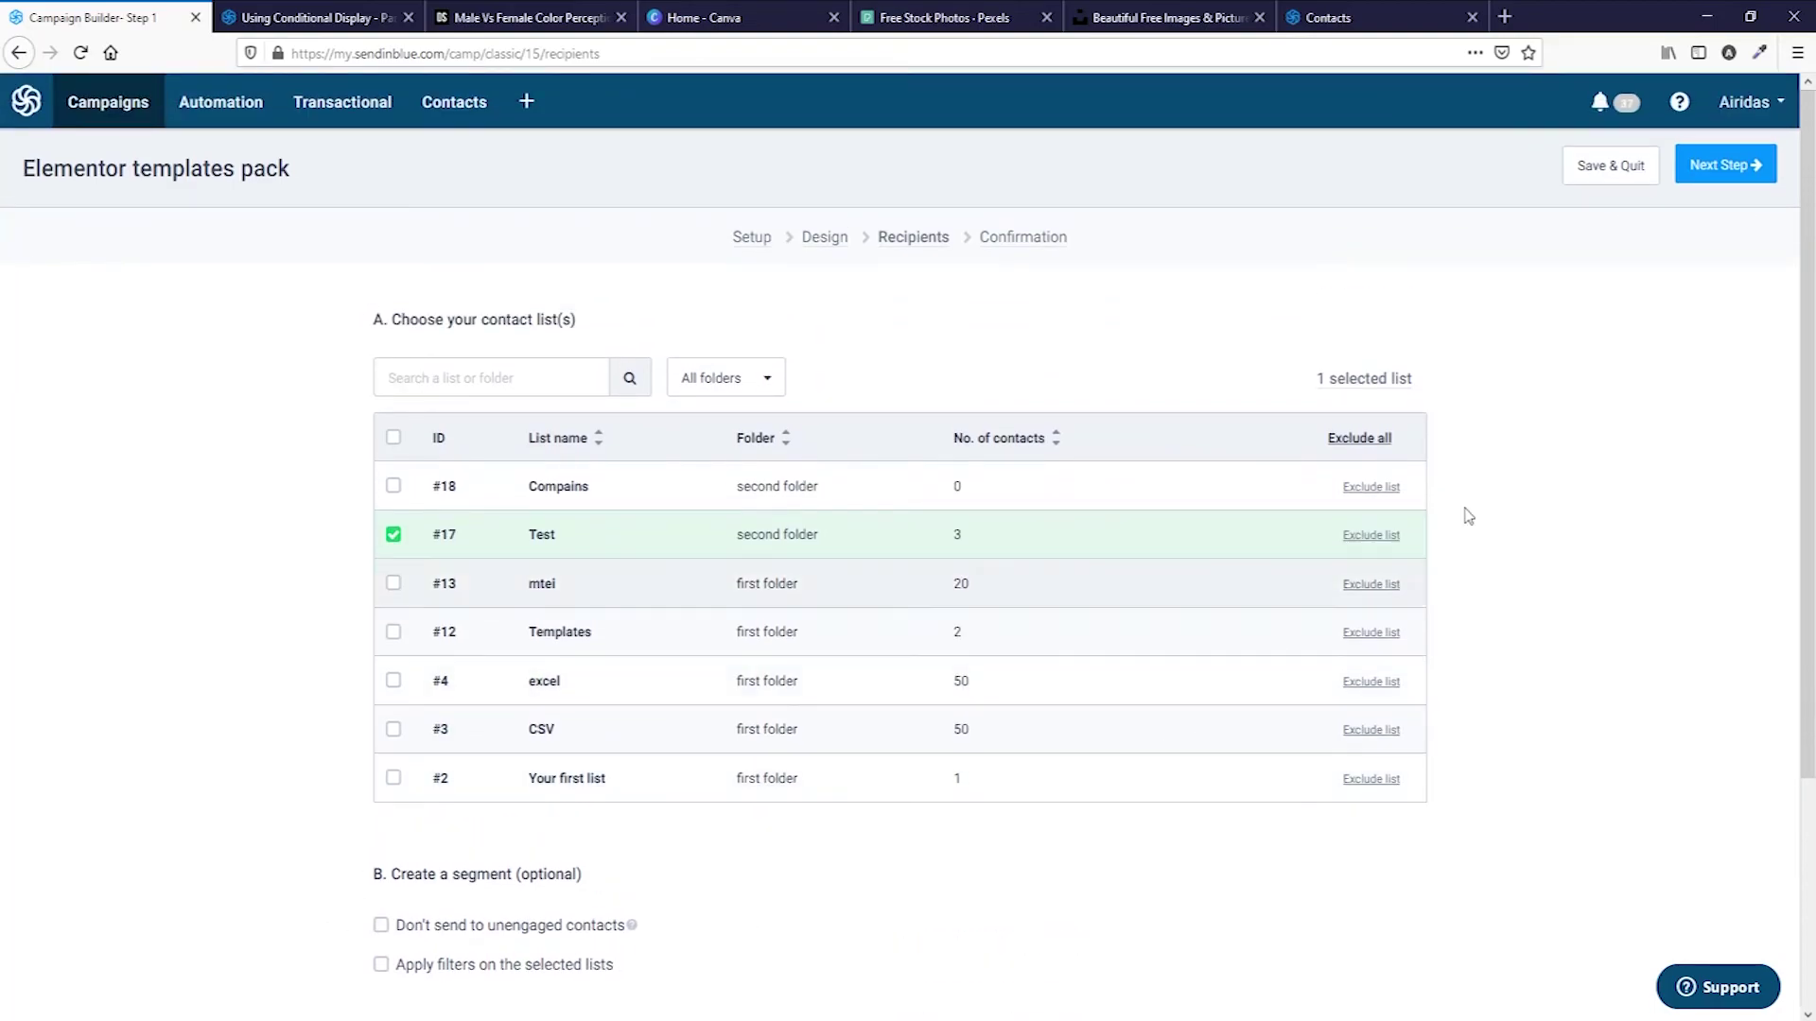
{"action": "left_click", "coordinate": [1734, 180]}
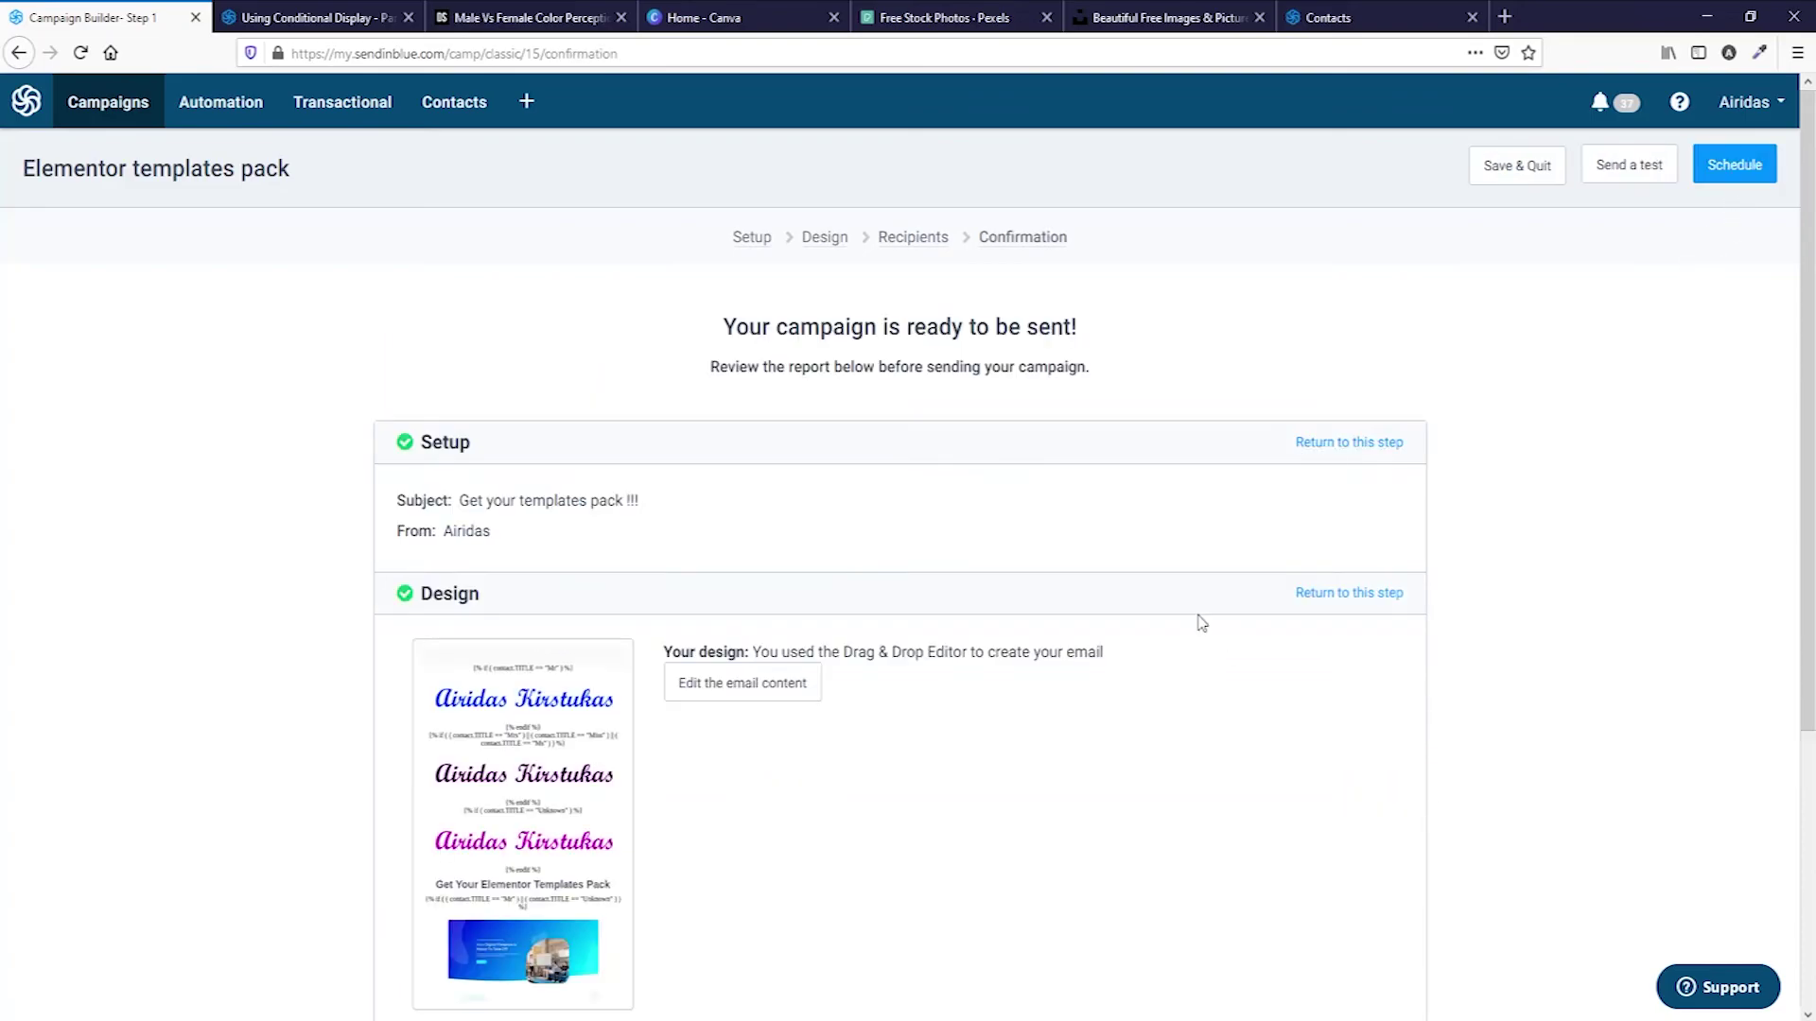
Schedule the campaign with Send it now and confirm sending to 3 subscribers.
{"action": "scroll", "coordinate": [1195, 619], "scroll_direction": "down", "scroll_amount": 4}
{"action": "scroll", "coordinate": [1205, 614], "scroll_direction": "up", "scroll_amount": 4}
{"action": "left_click", "coordinate": [1735, 166]}
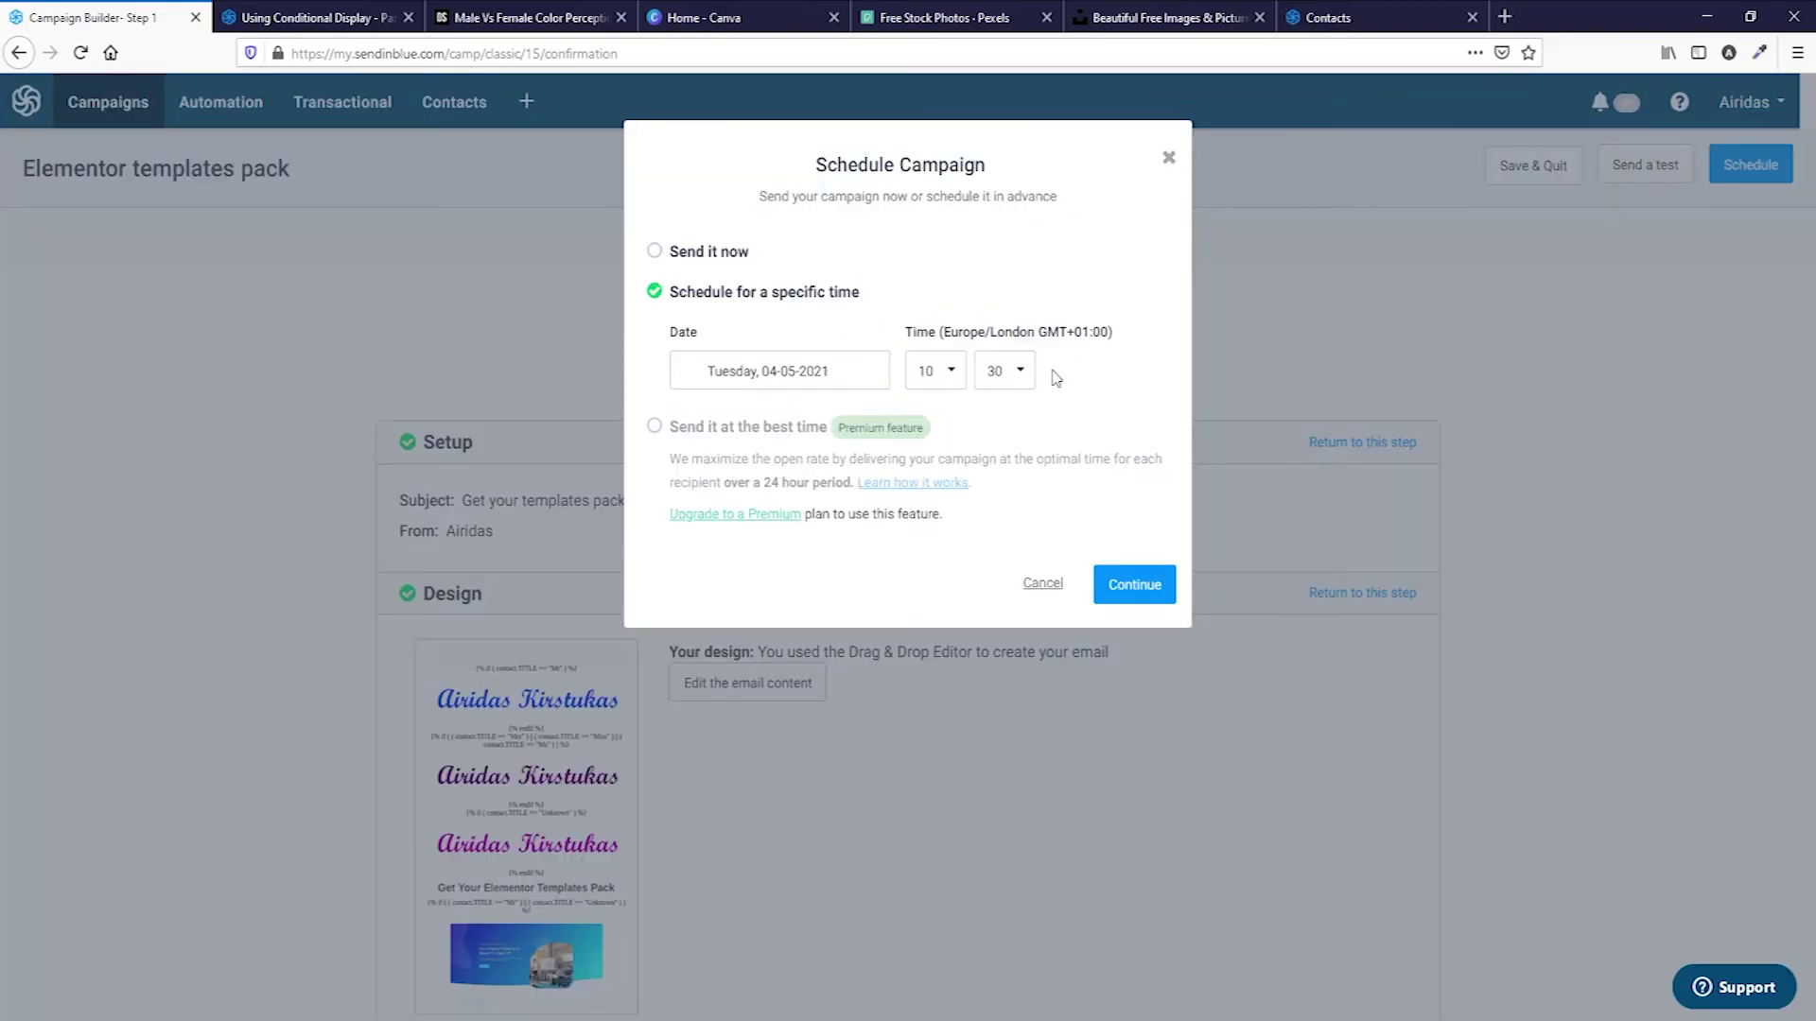
{"action": "left_click", "coordinate": [655, 252]}
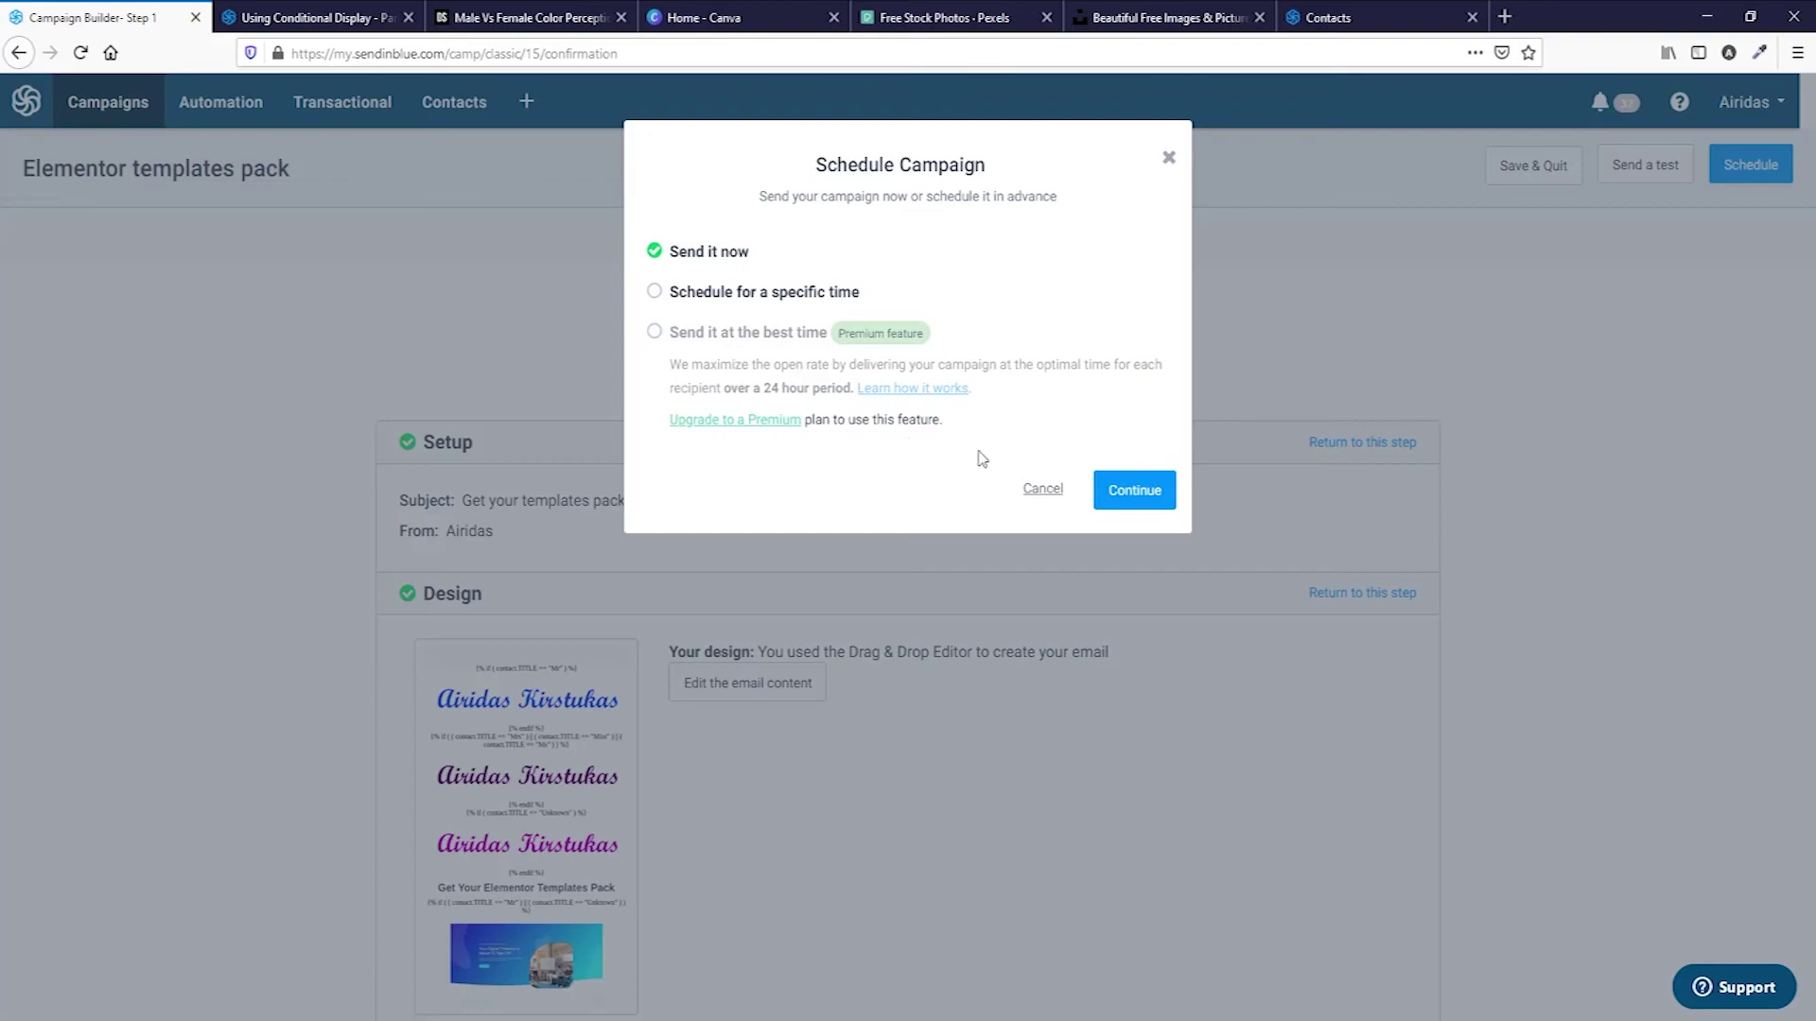
{"action": "left_click", "coordinate": [1146, 493]}
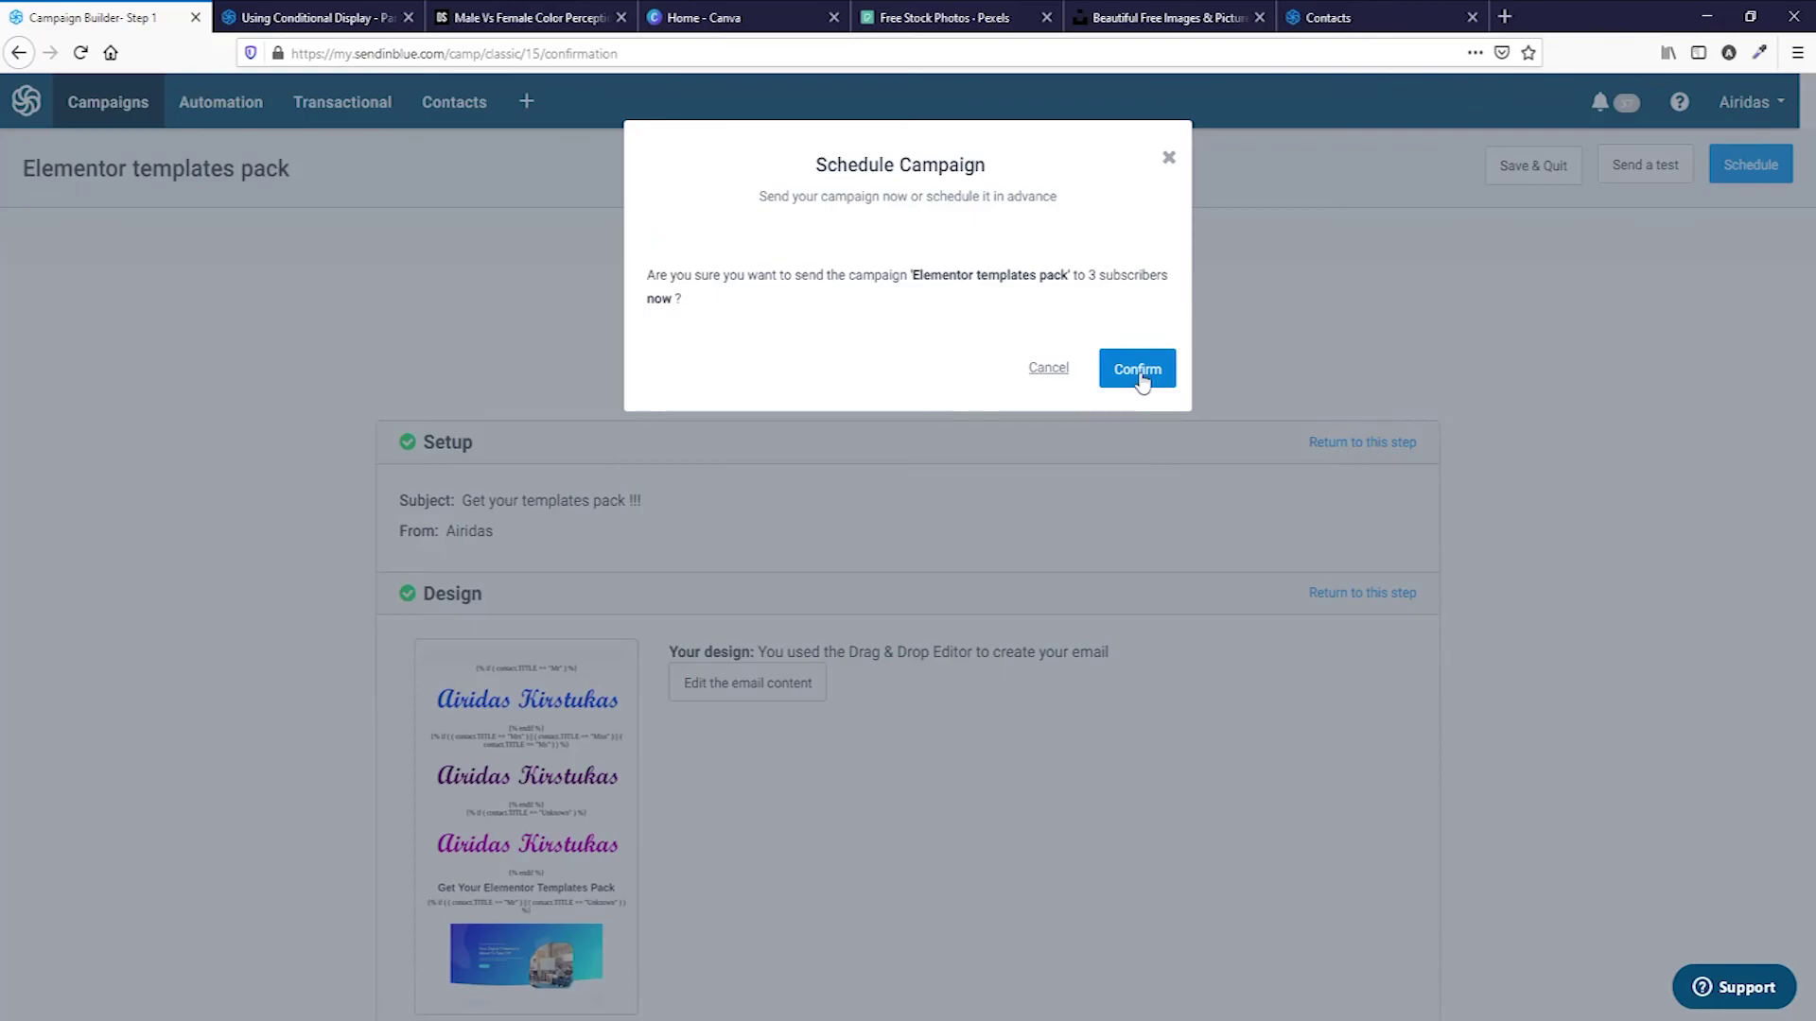
{"action": "left_click", "coordinate": [1140, 372]}
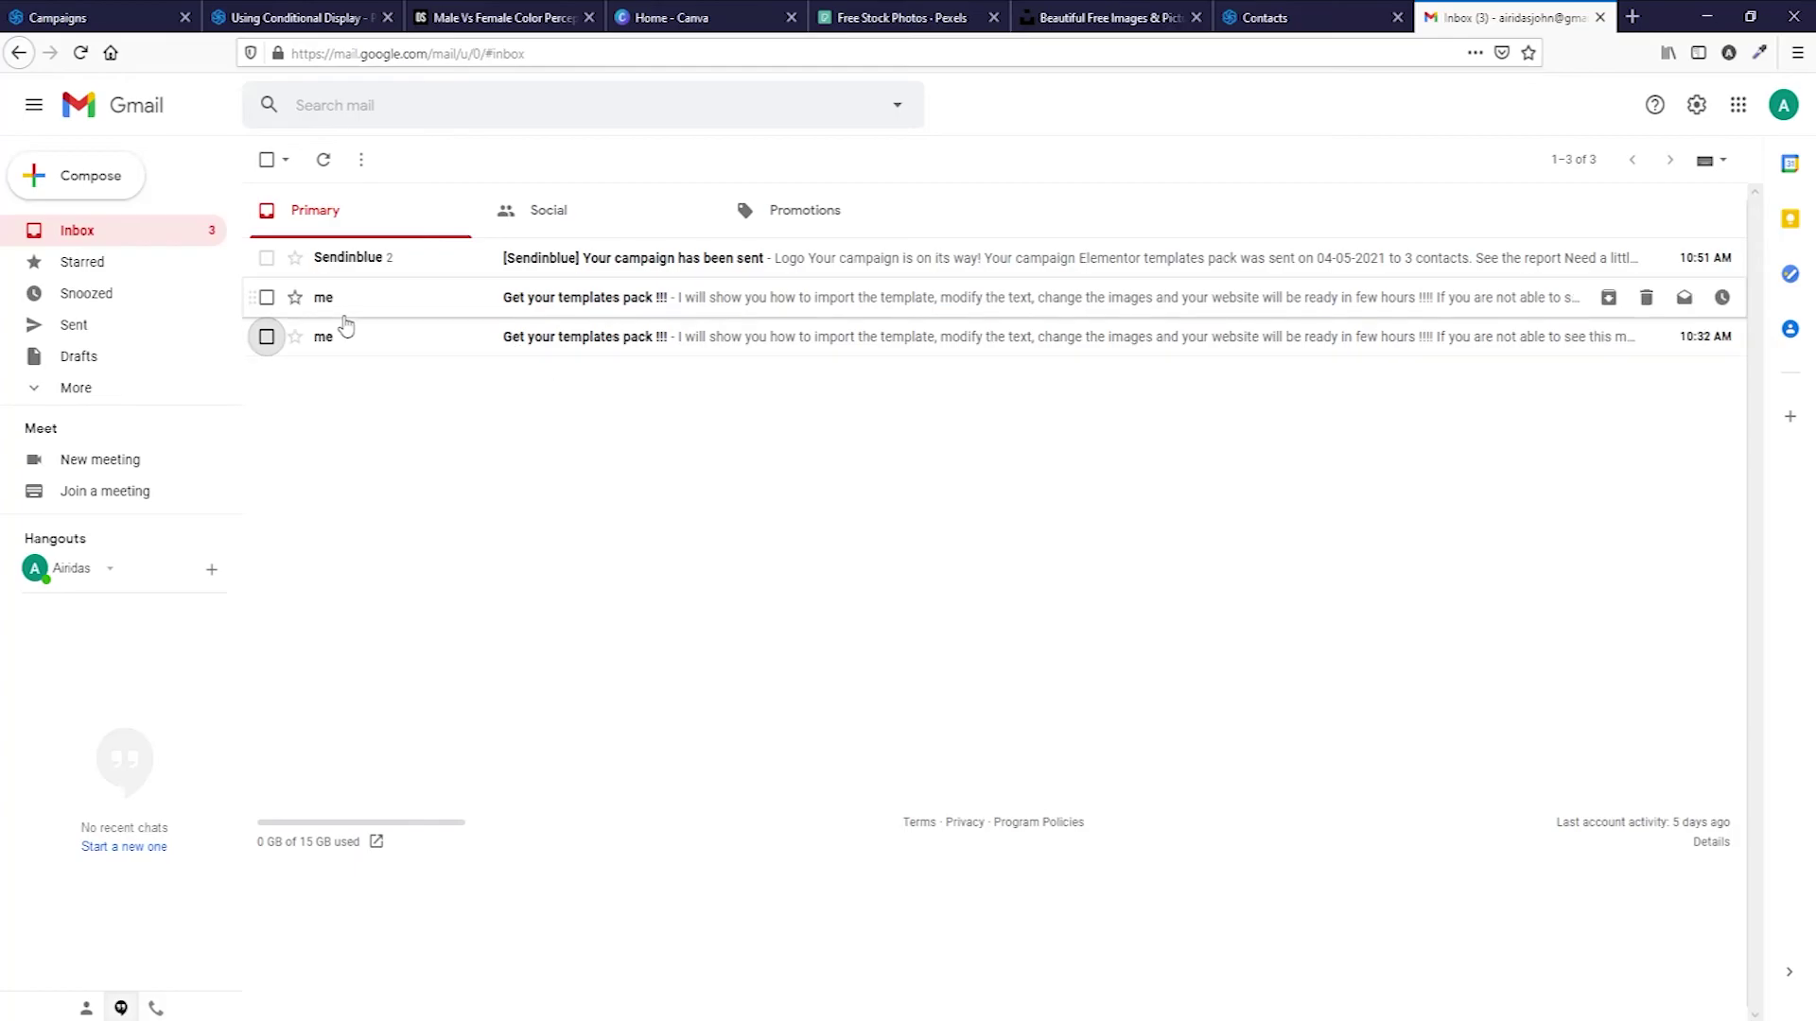
Open the Get your templates pack email in Gmail and mark it as Looks safe.
{"action": "left_click", "coordinate": [404, 303]}
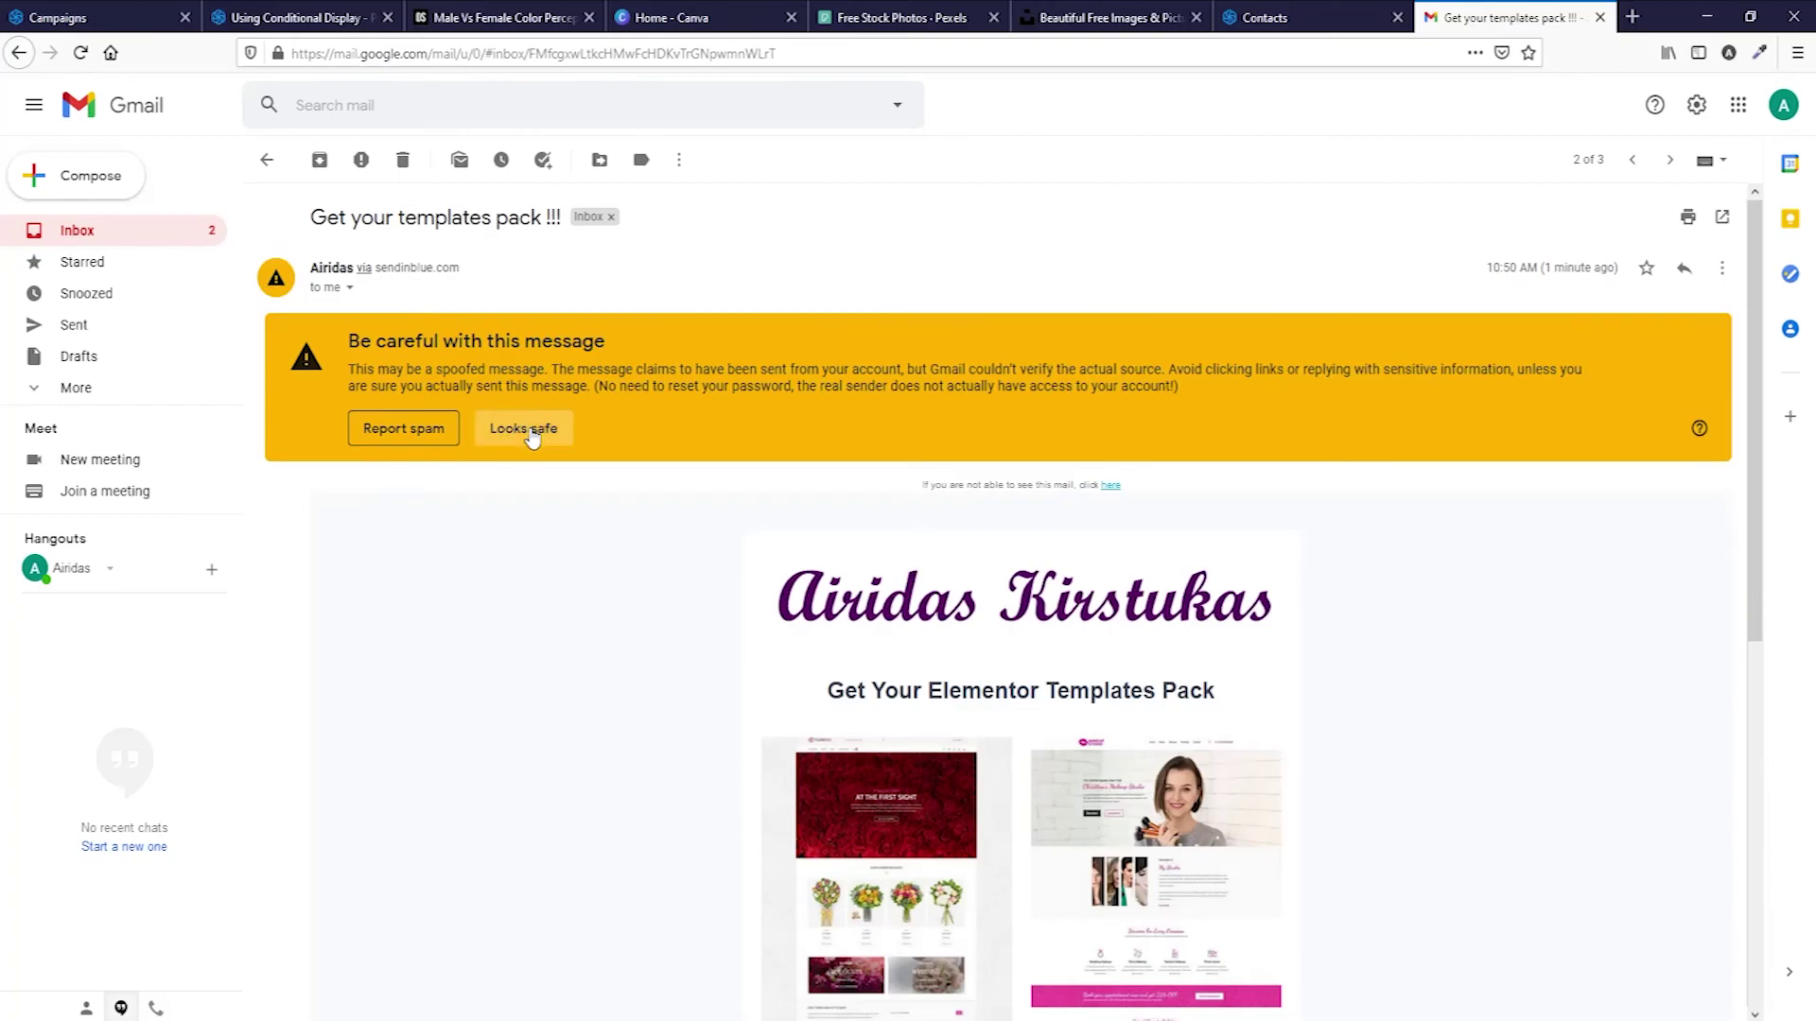
{"action": "left_click", "coordinate": [525, 430]}
{"action": "scroll", "coordinate": [1092, 586], "scroll_direction": "down", "scroll_amount": 5}
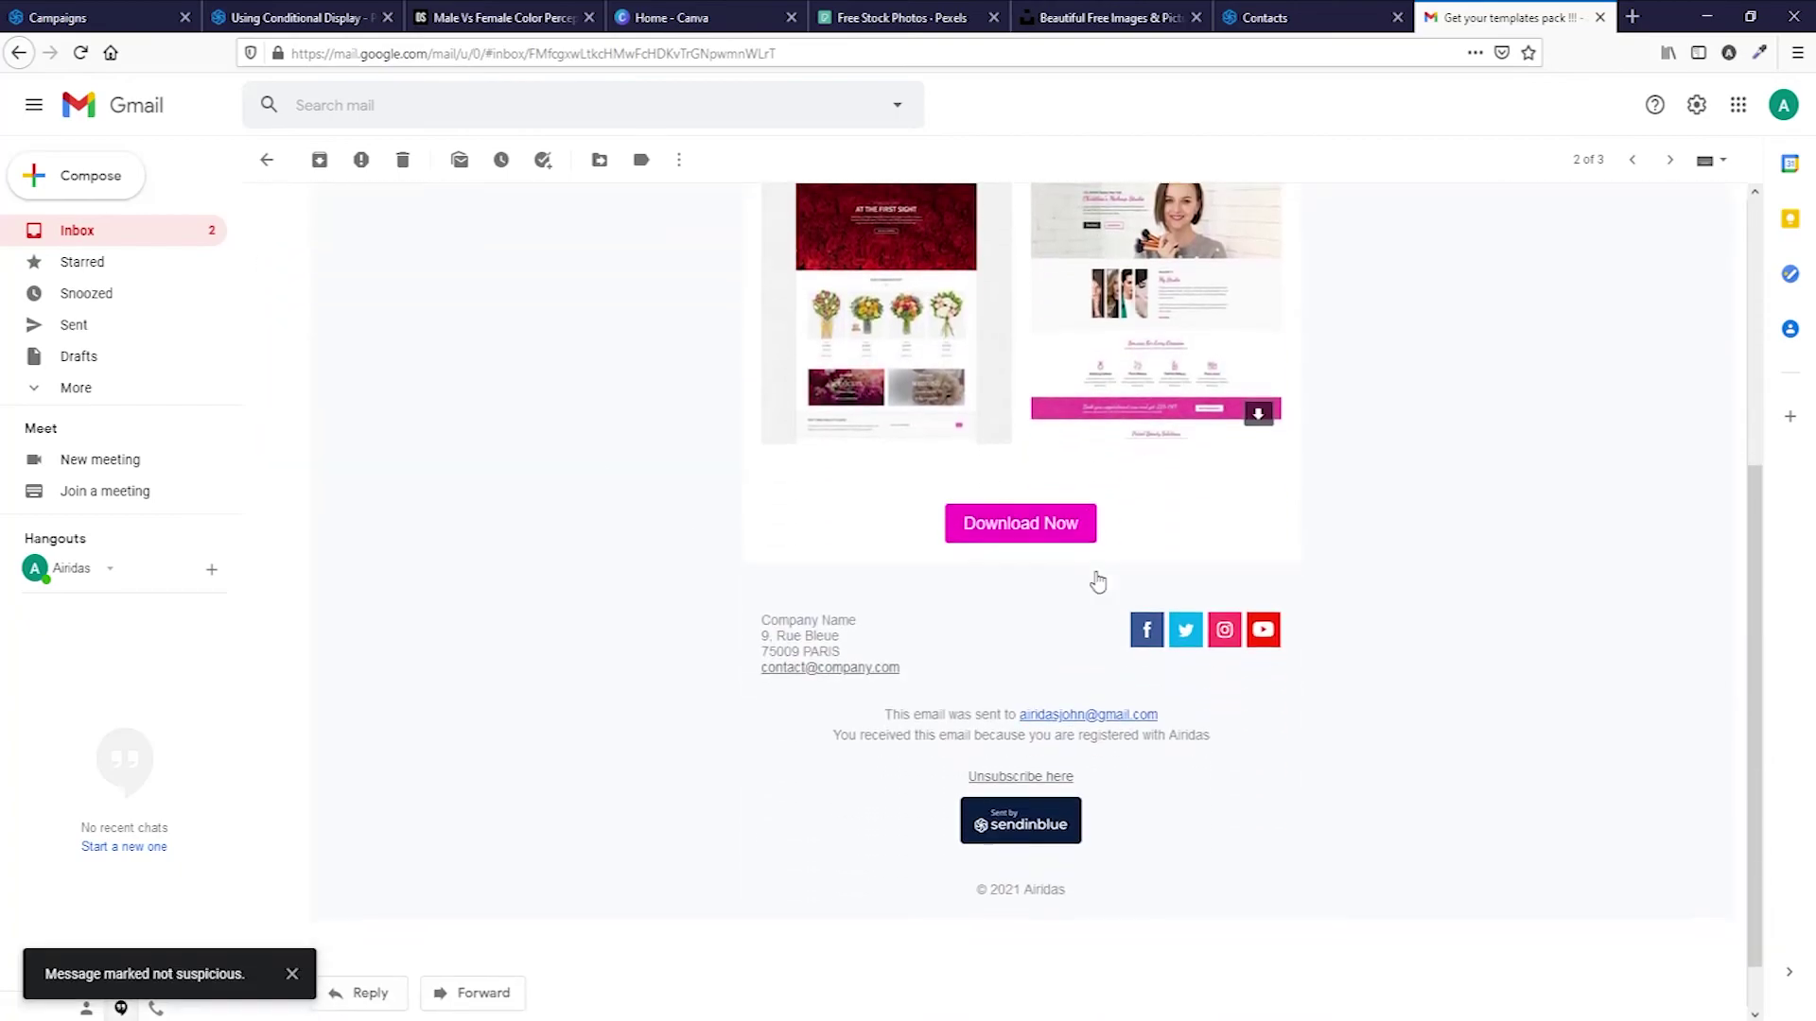
{"action": "scroll", "coordinate": [1098, 581], "scroll_direction": "up", "scroll_amount": 5}
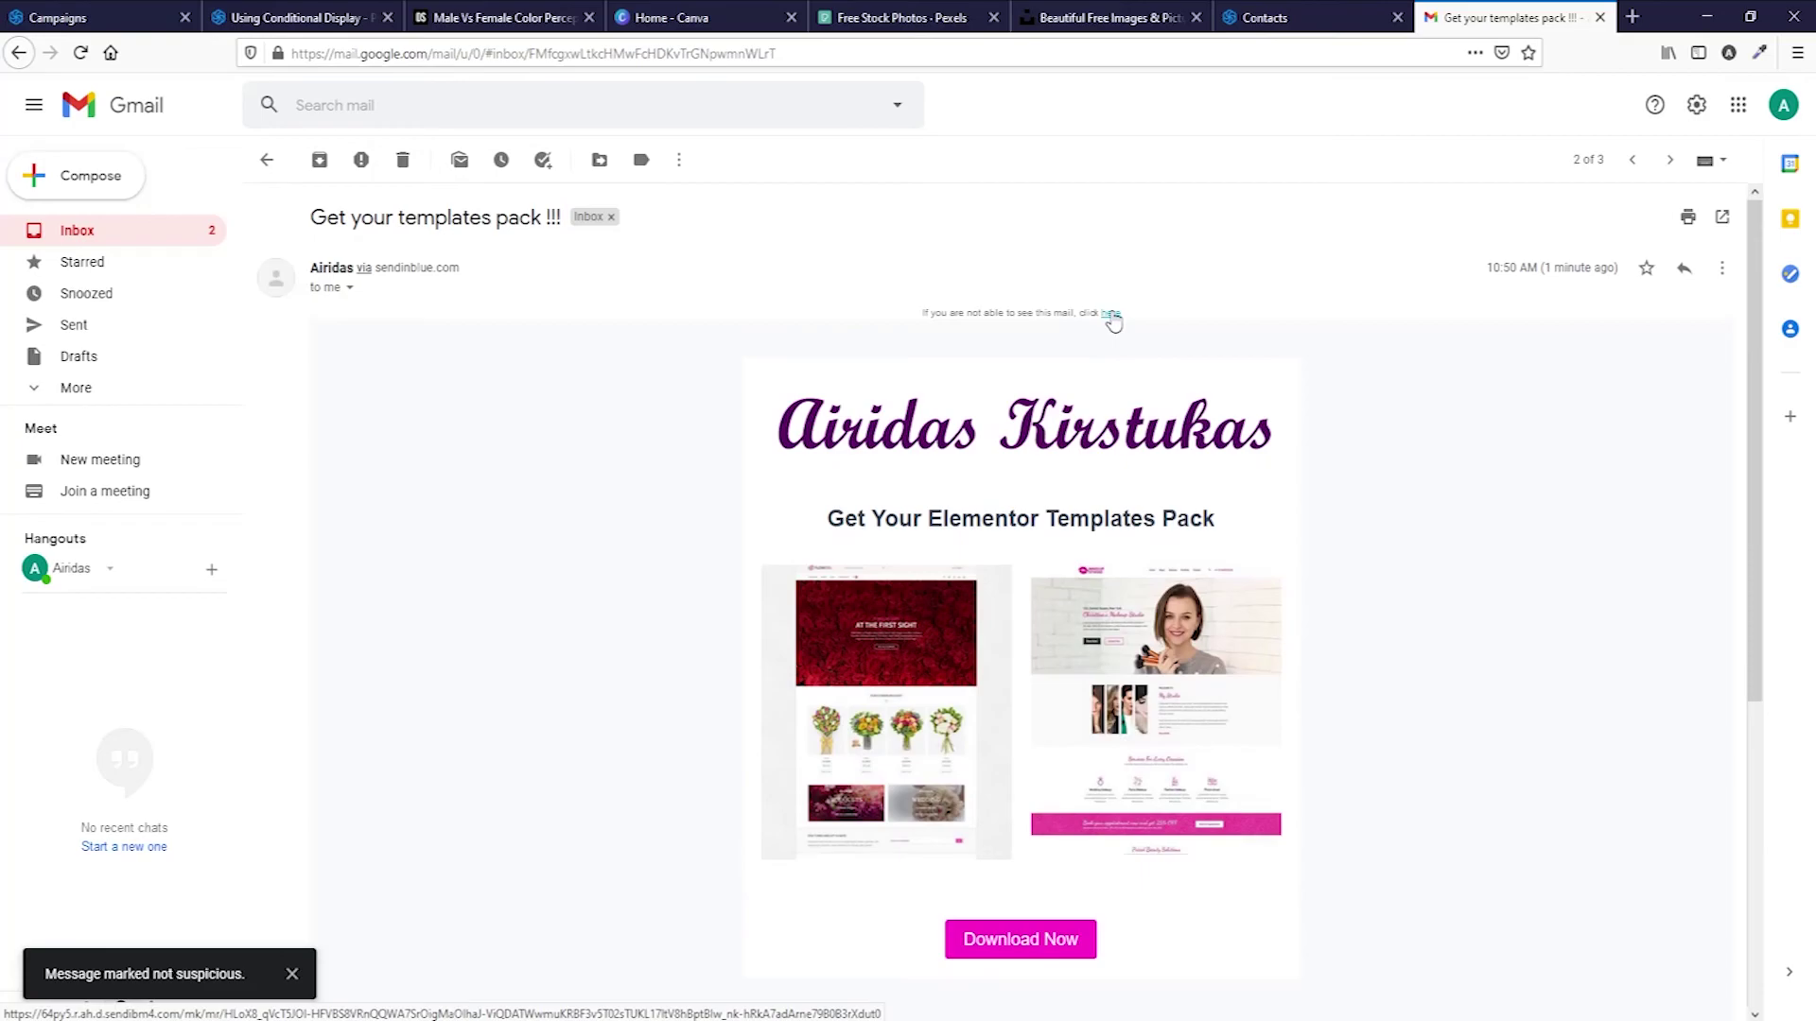
View the email's web version with the blue logo and template images.
{"action": "left_click", "coordinate": [1112, 316]}
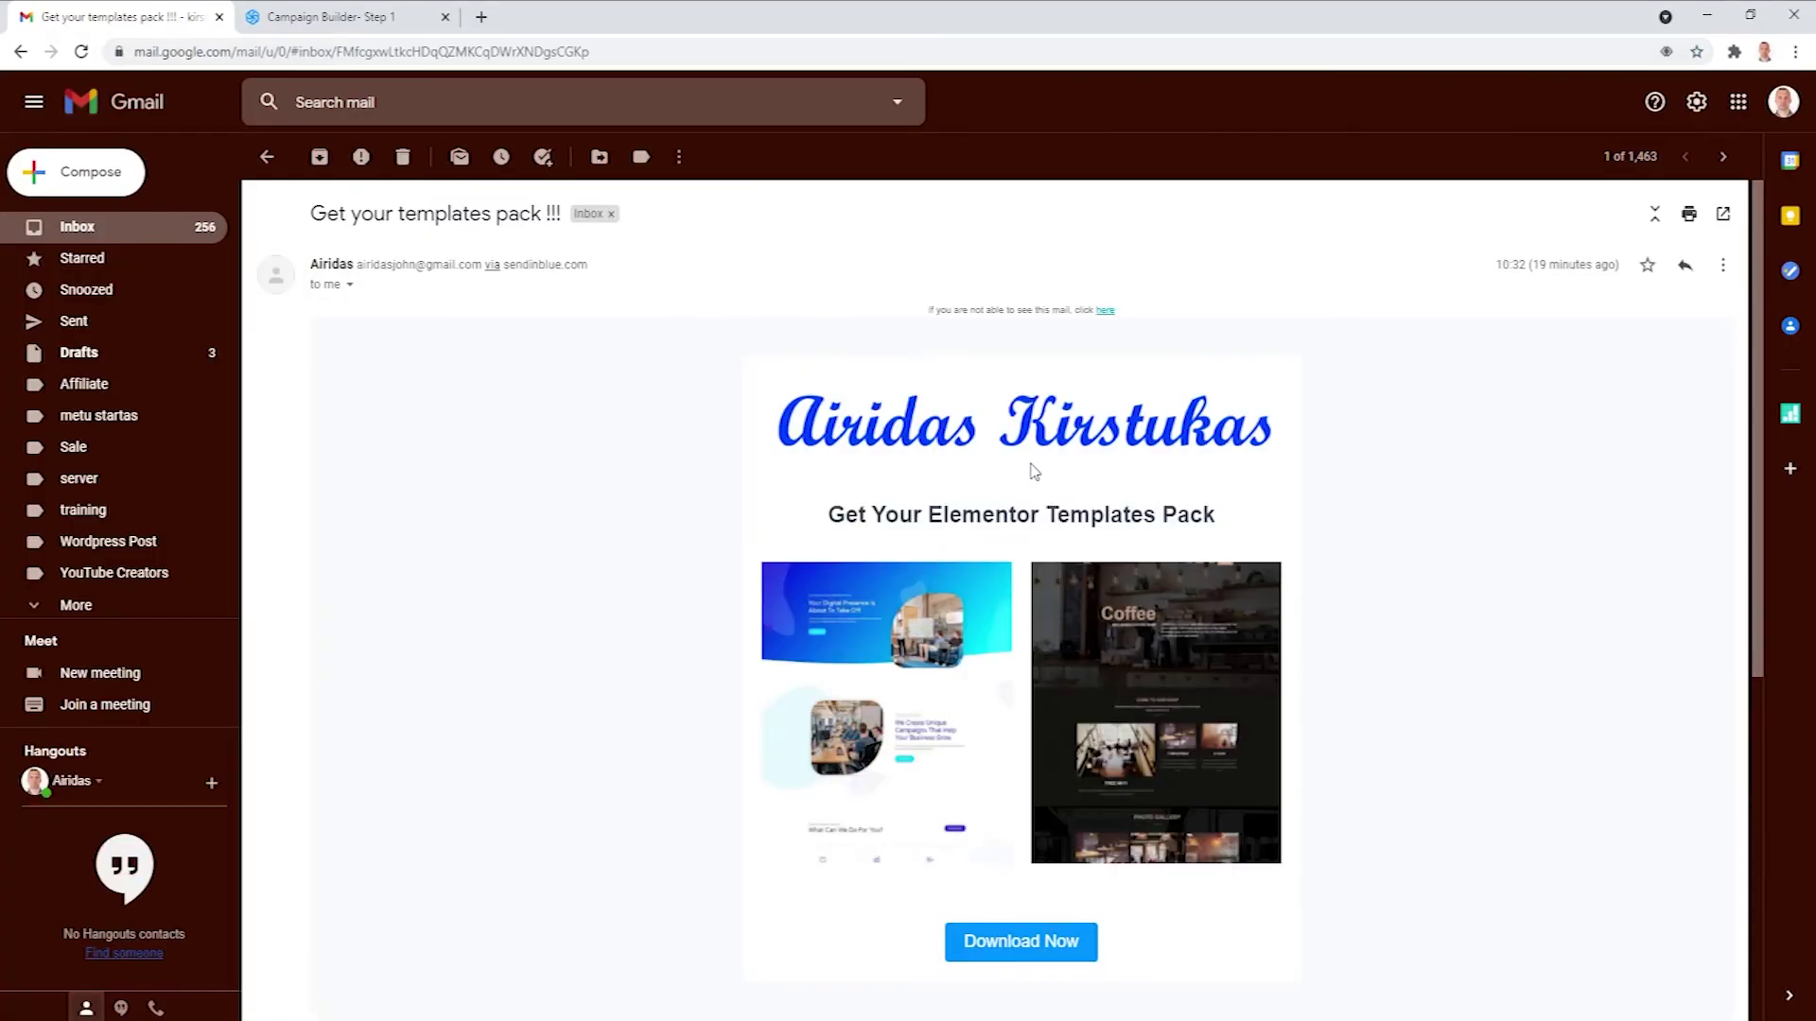
{"action": "scroll", "coordinate": [1035, 471], "scroll_direction": "down", "scroll_amount": 6}
{"action": "scroll", "coordinate": [1030, 470], "scroll_direction": "up", "scroll_amount": 7}
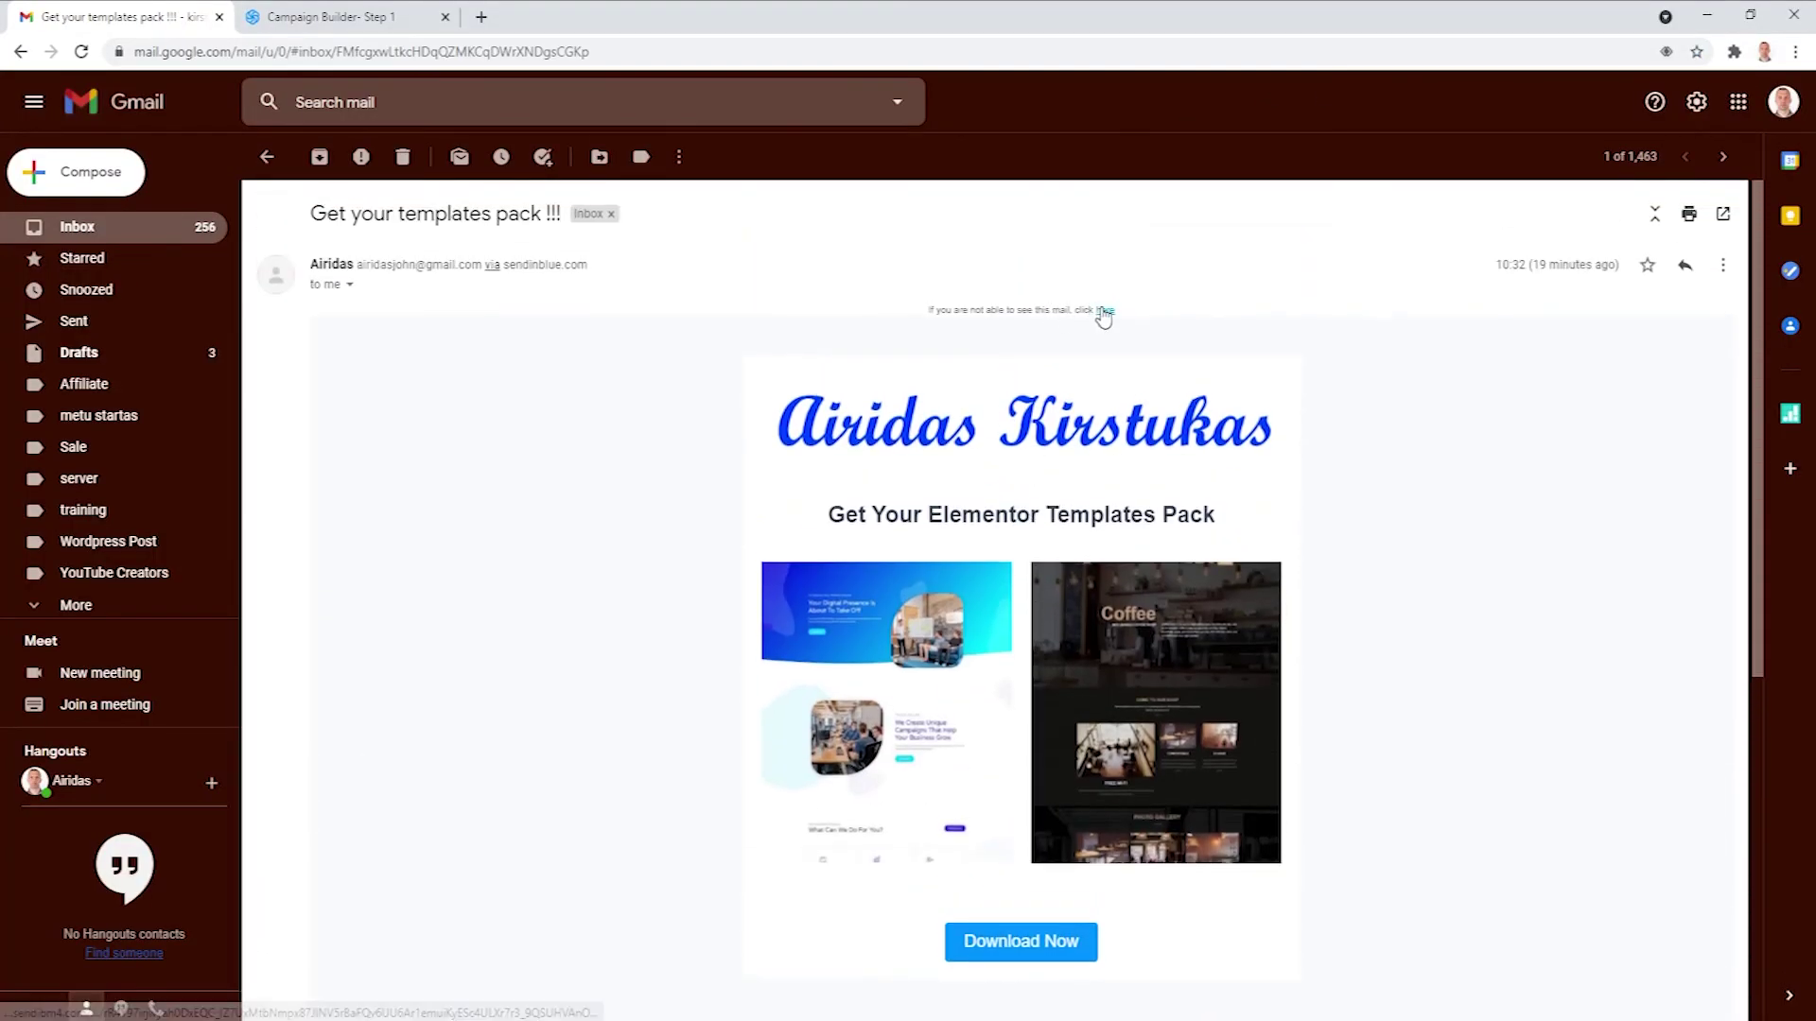
{"action": "left_click", "coordinate": [1105, 311]}
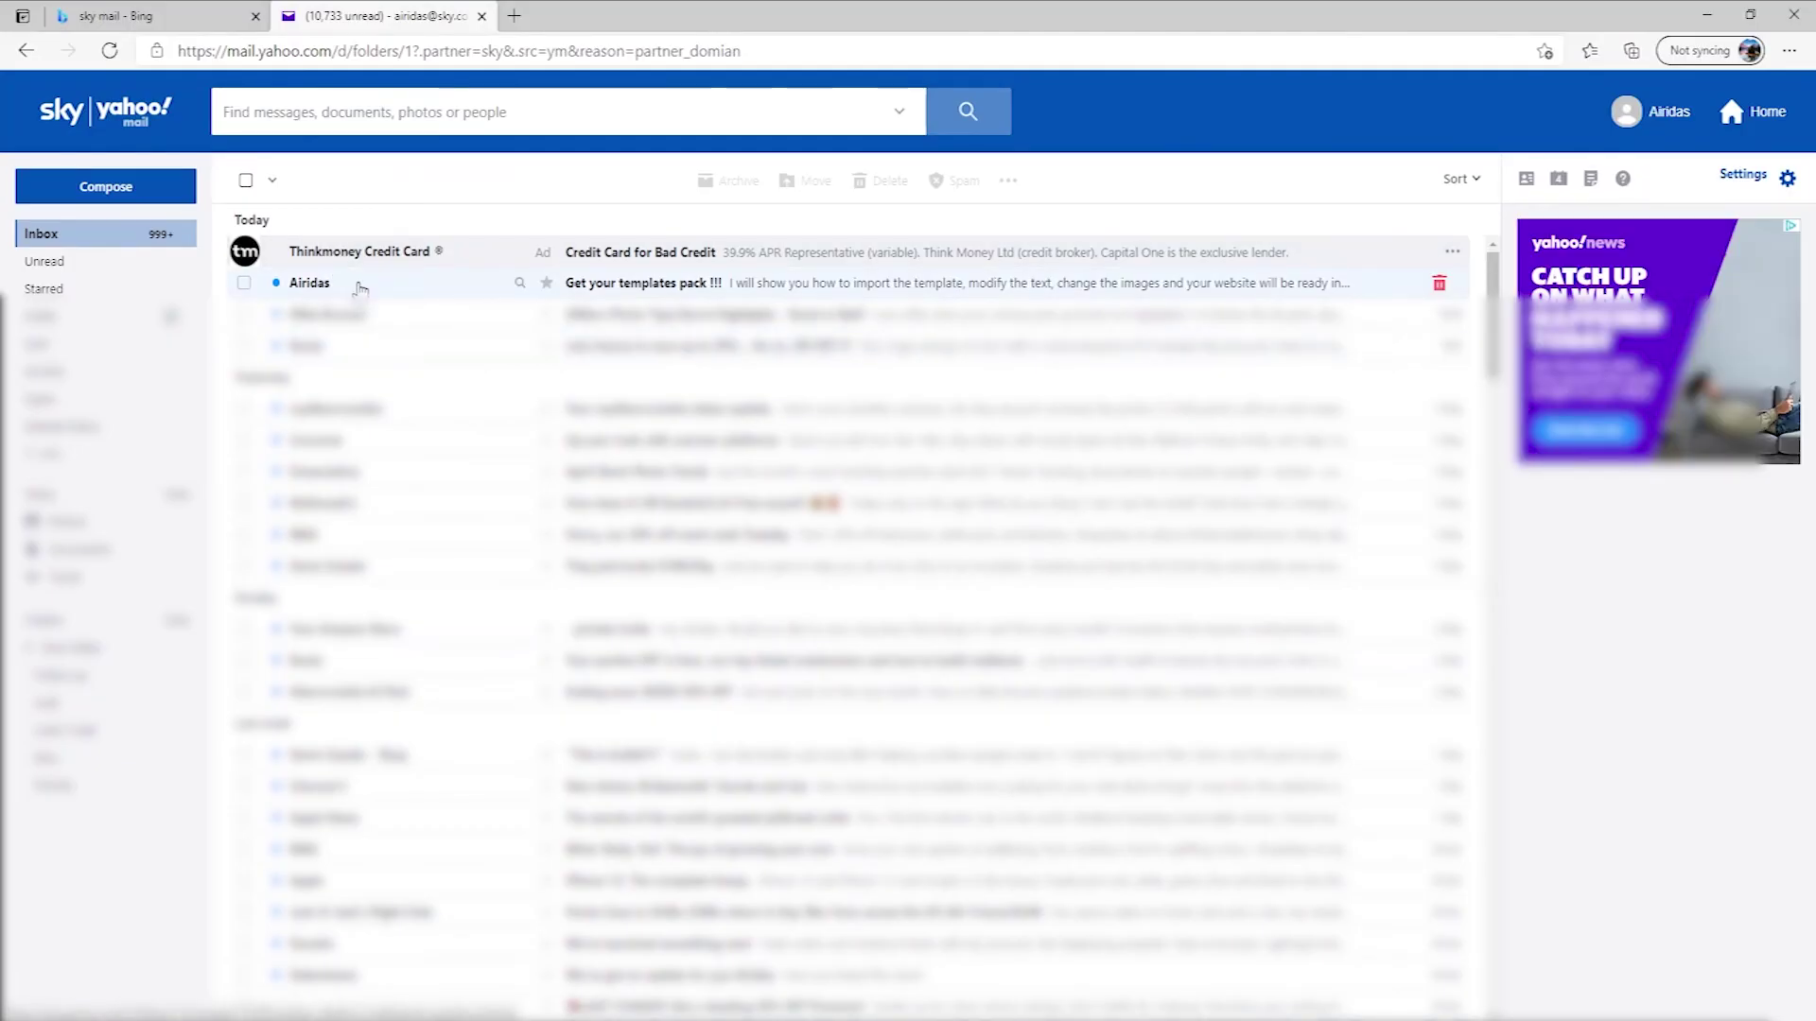
Open the templates-pack email in Yahoo Mail to see the magenta logo variant.
{"action": "left_click", "coordinate": [360, 284]}
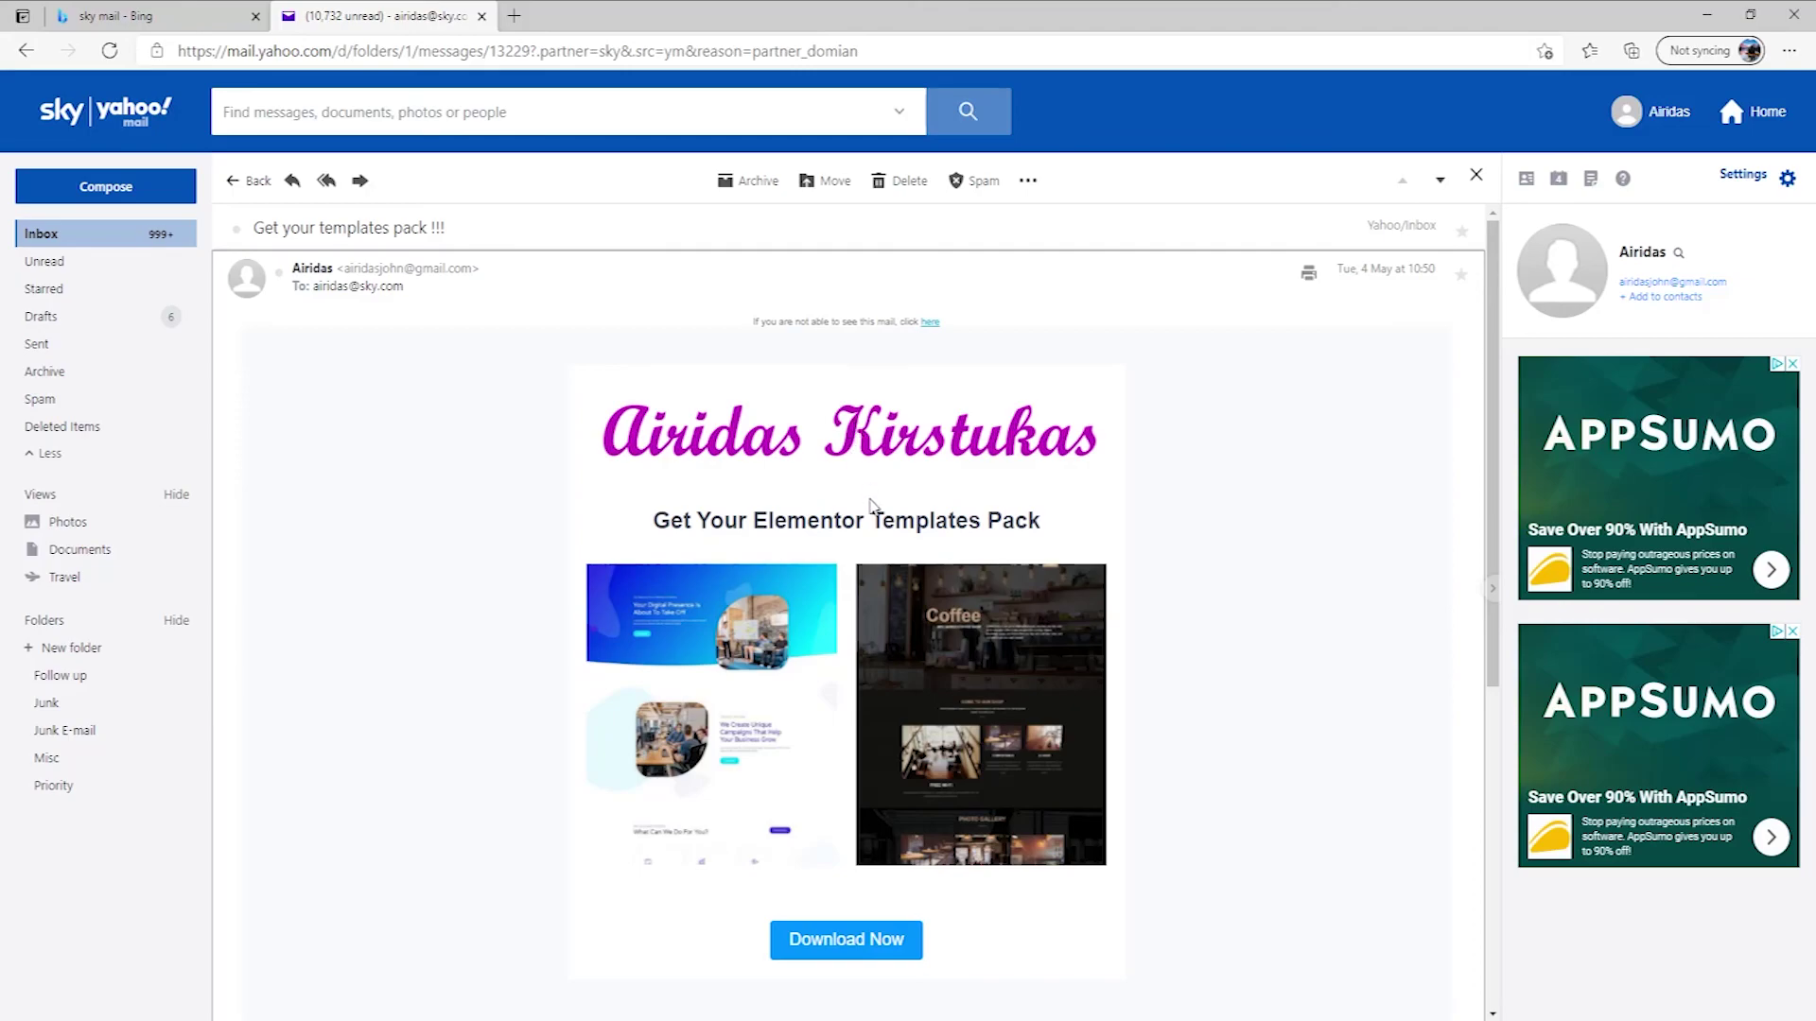
{"action": "scroll", "coordinate": [854, 461], "scroll_direction": "down", "scroll_amount": 5}
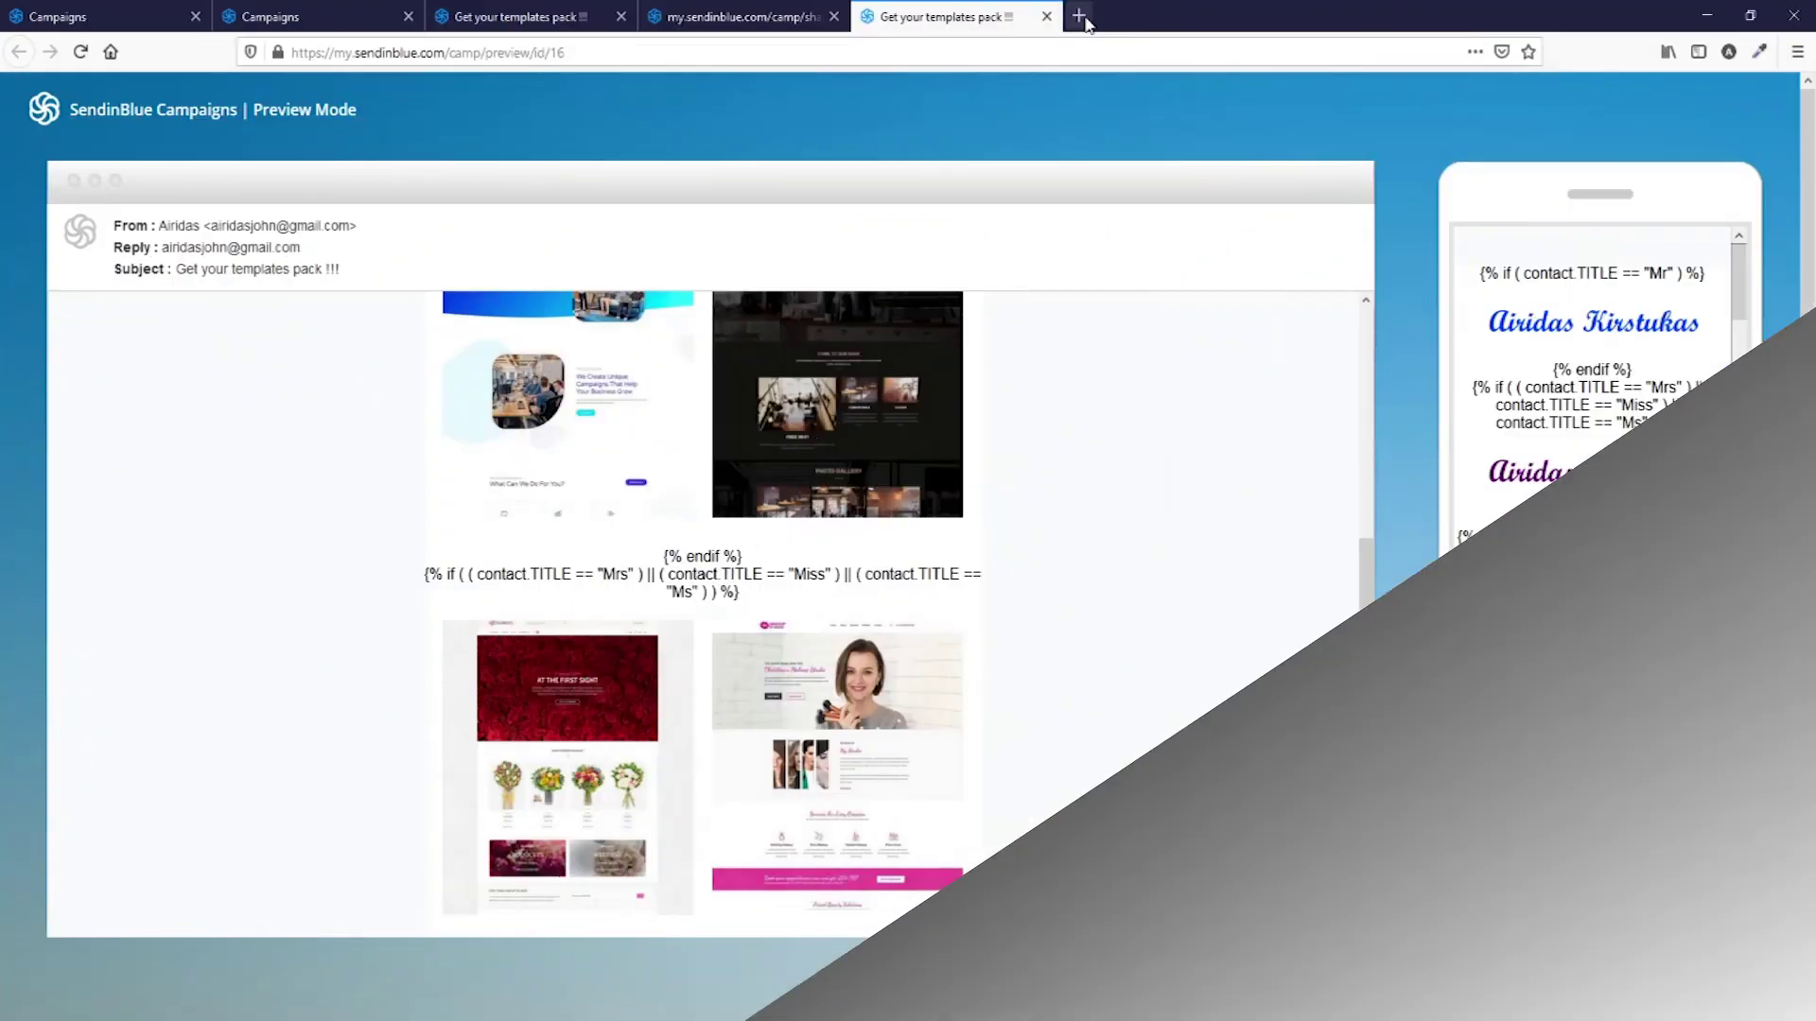
{"action": "left_click", "coordinate": [1083, 17]}
{"action": "left_click", "coordinate": [1078, 47]}
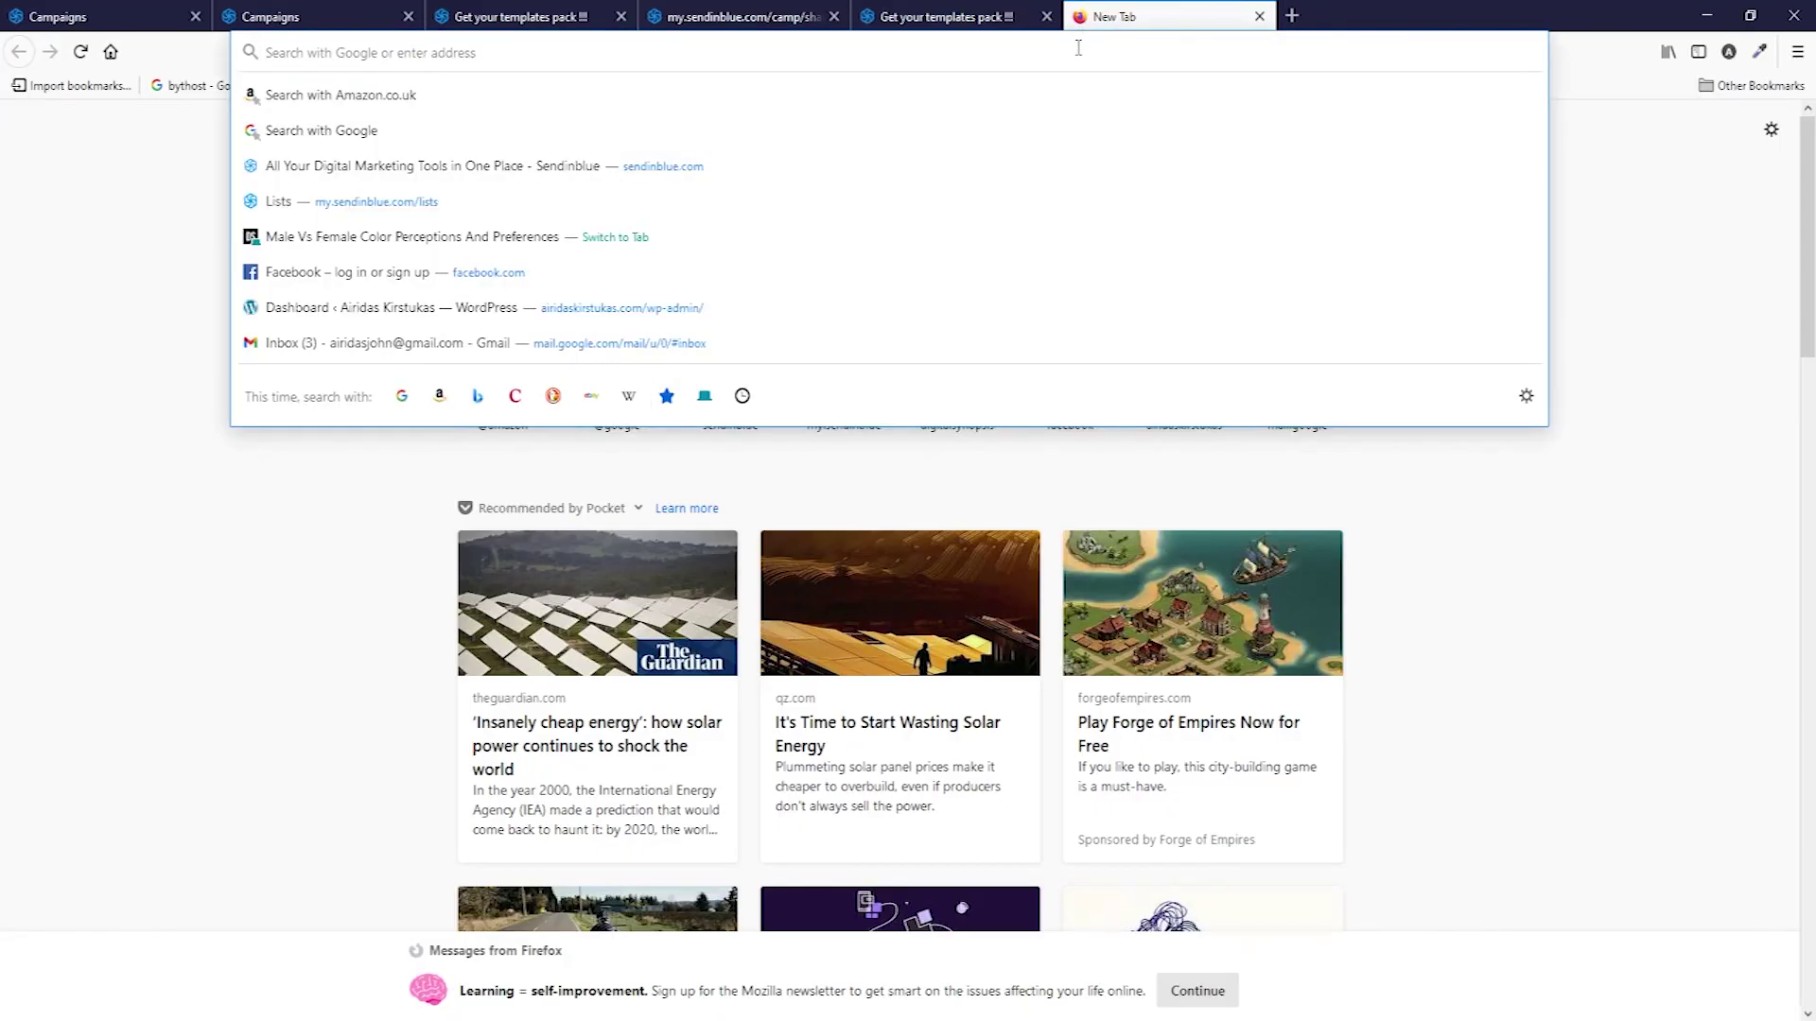
{"action": "type", "text": "www.airi"}
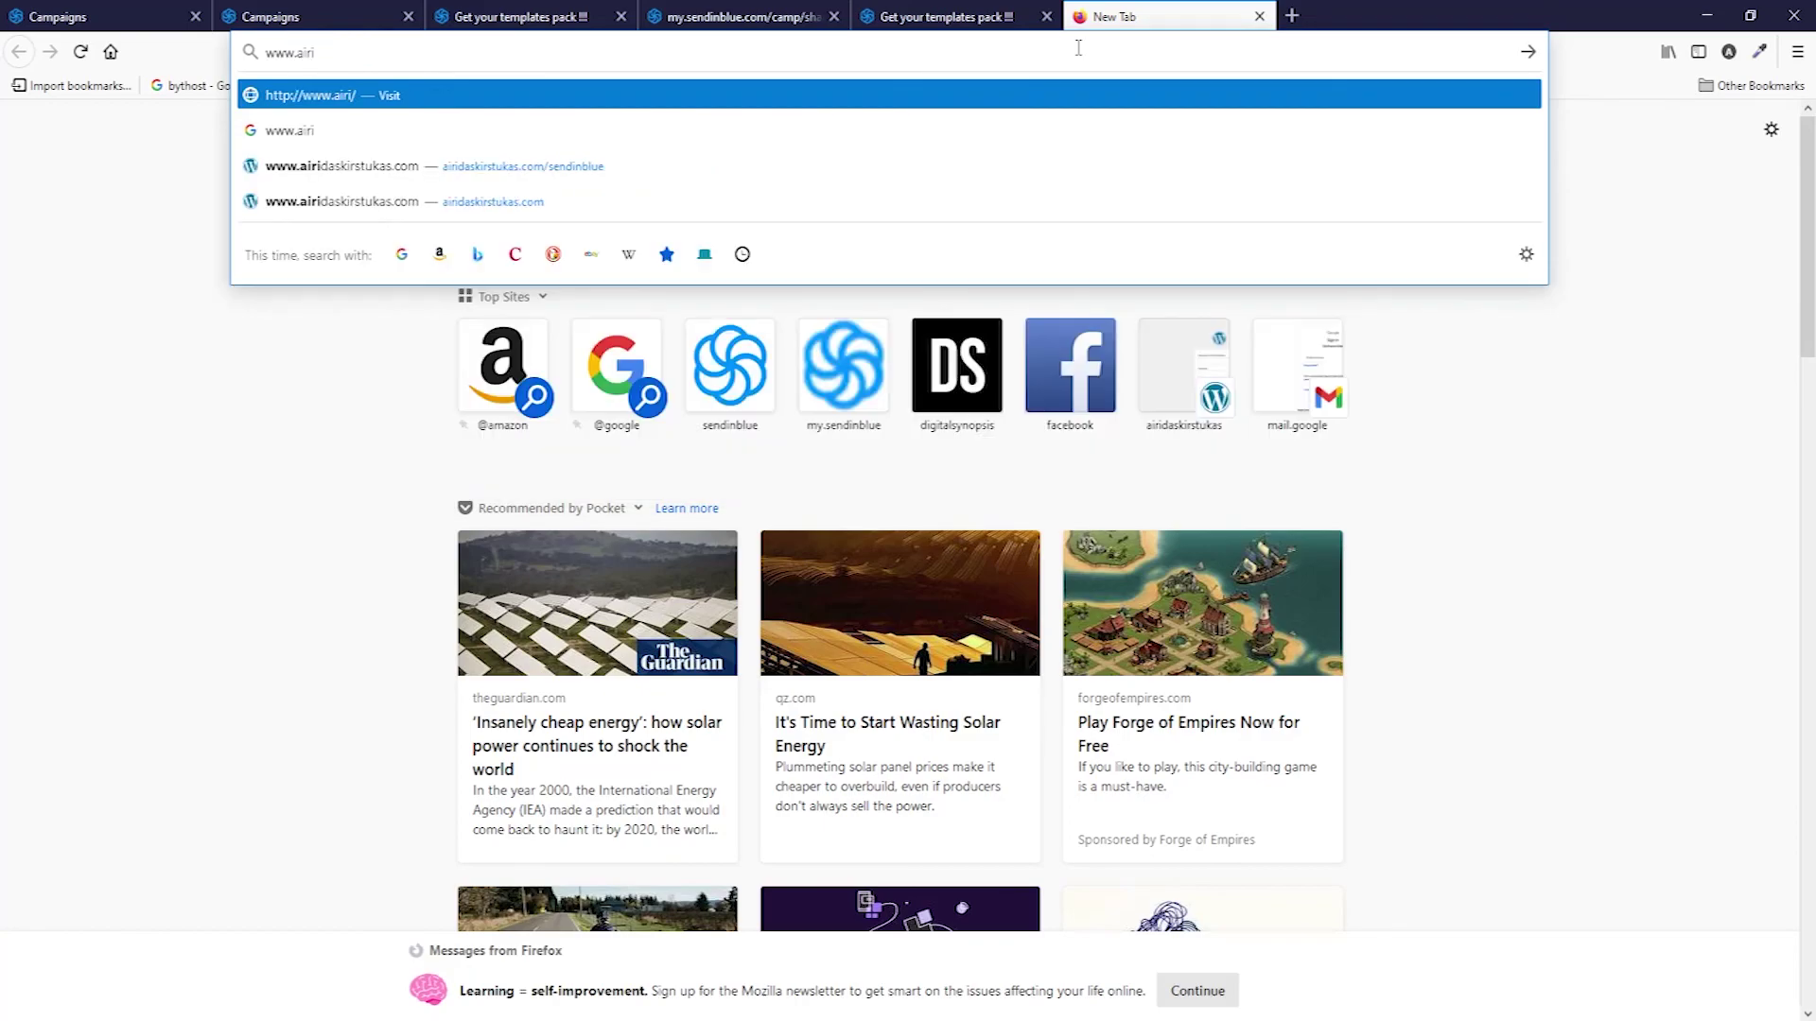
{"action": "type", "text": "daskirstukas.com"}
{"action": "key", "text": "Return"}
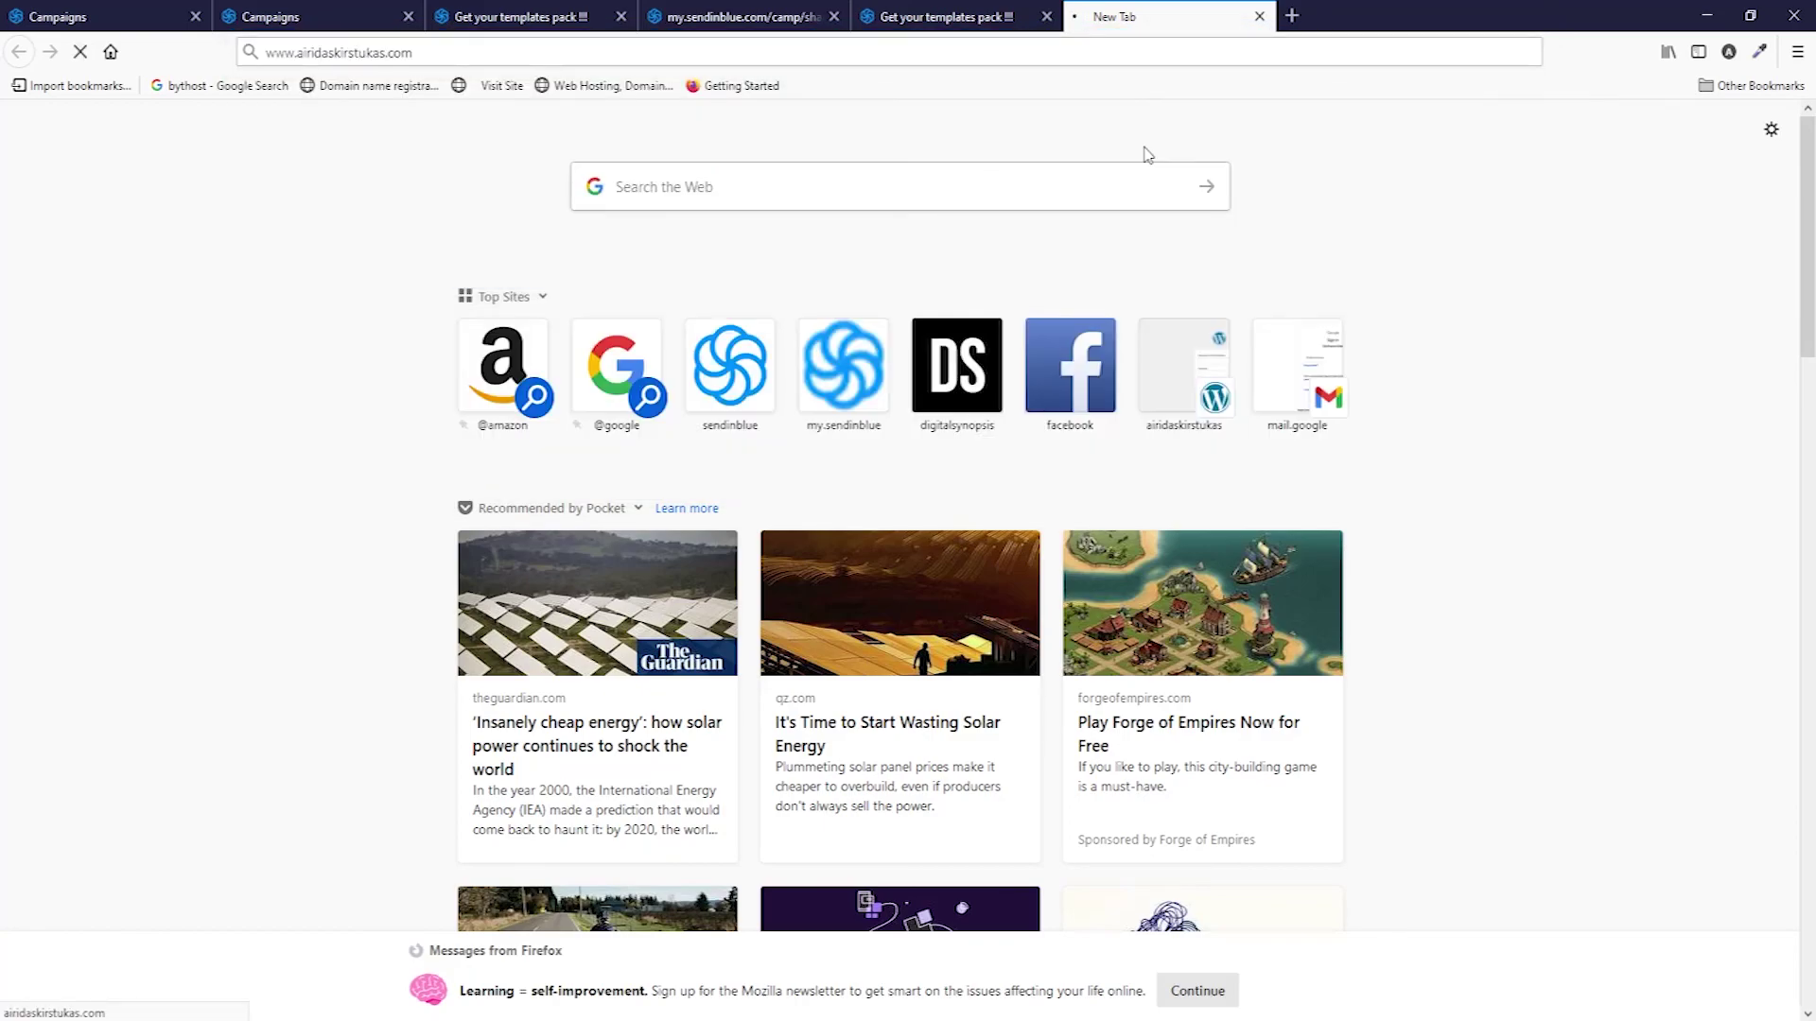
{"action": "mouse_move", "coordinate": [1618, 175]}
{"action": "left_click", "coordinate": [1622, 235]}
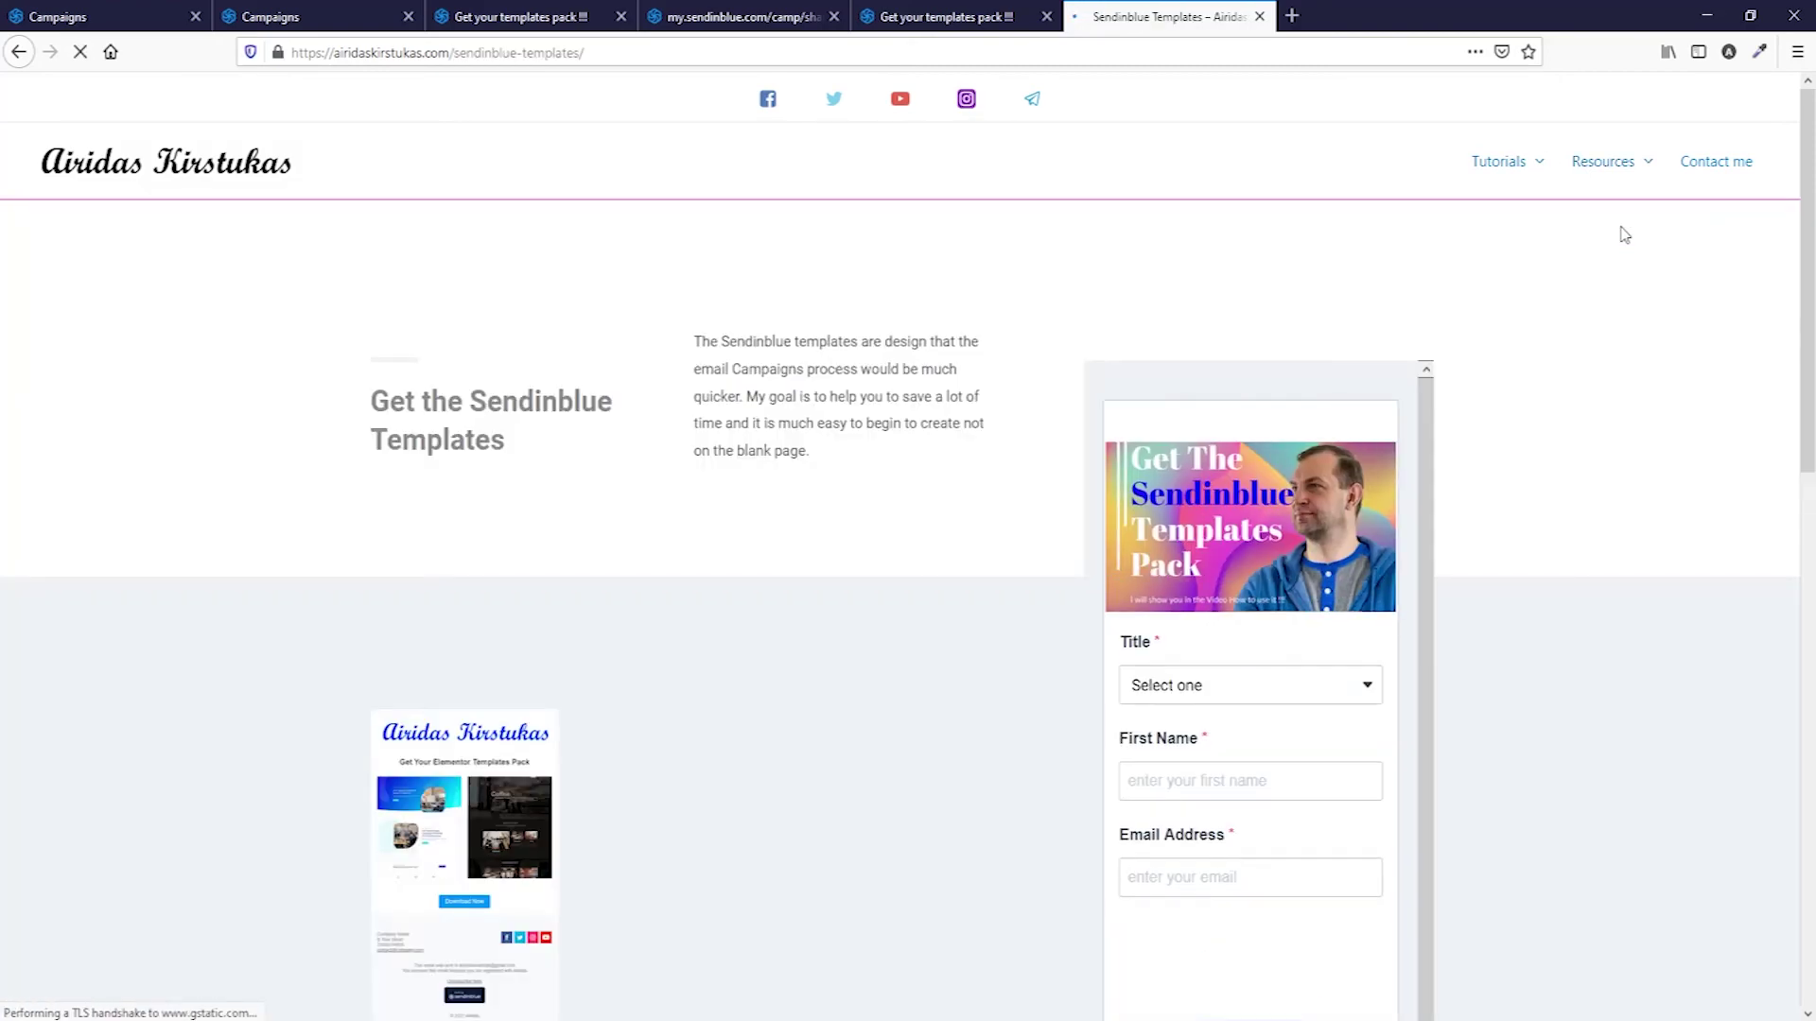
Submit the signup form with title Mr, first name and e-mail, then copy the shared template link.
{"action": "left_click", "coordinate": [1253, 647]}
{"action": "left_click", "coordinate": [1239, 674]}
{"action": "left_click", "coordinate": [1244, 738]}
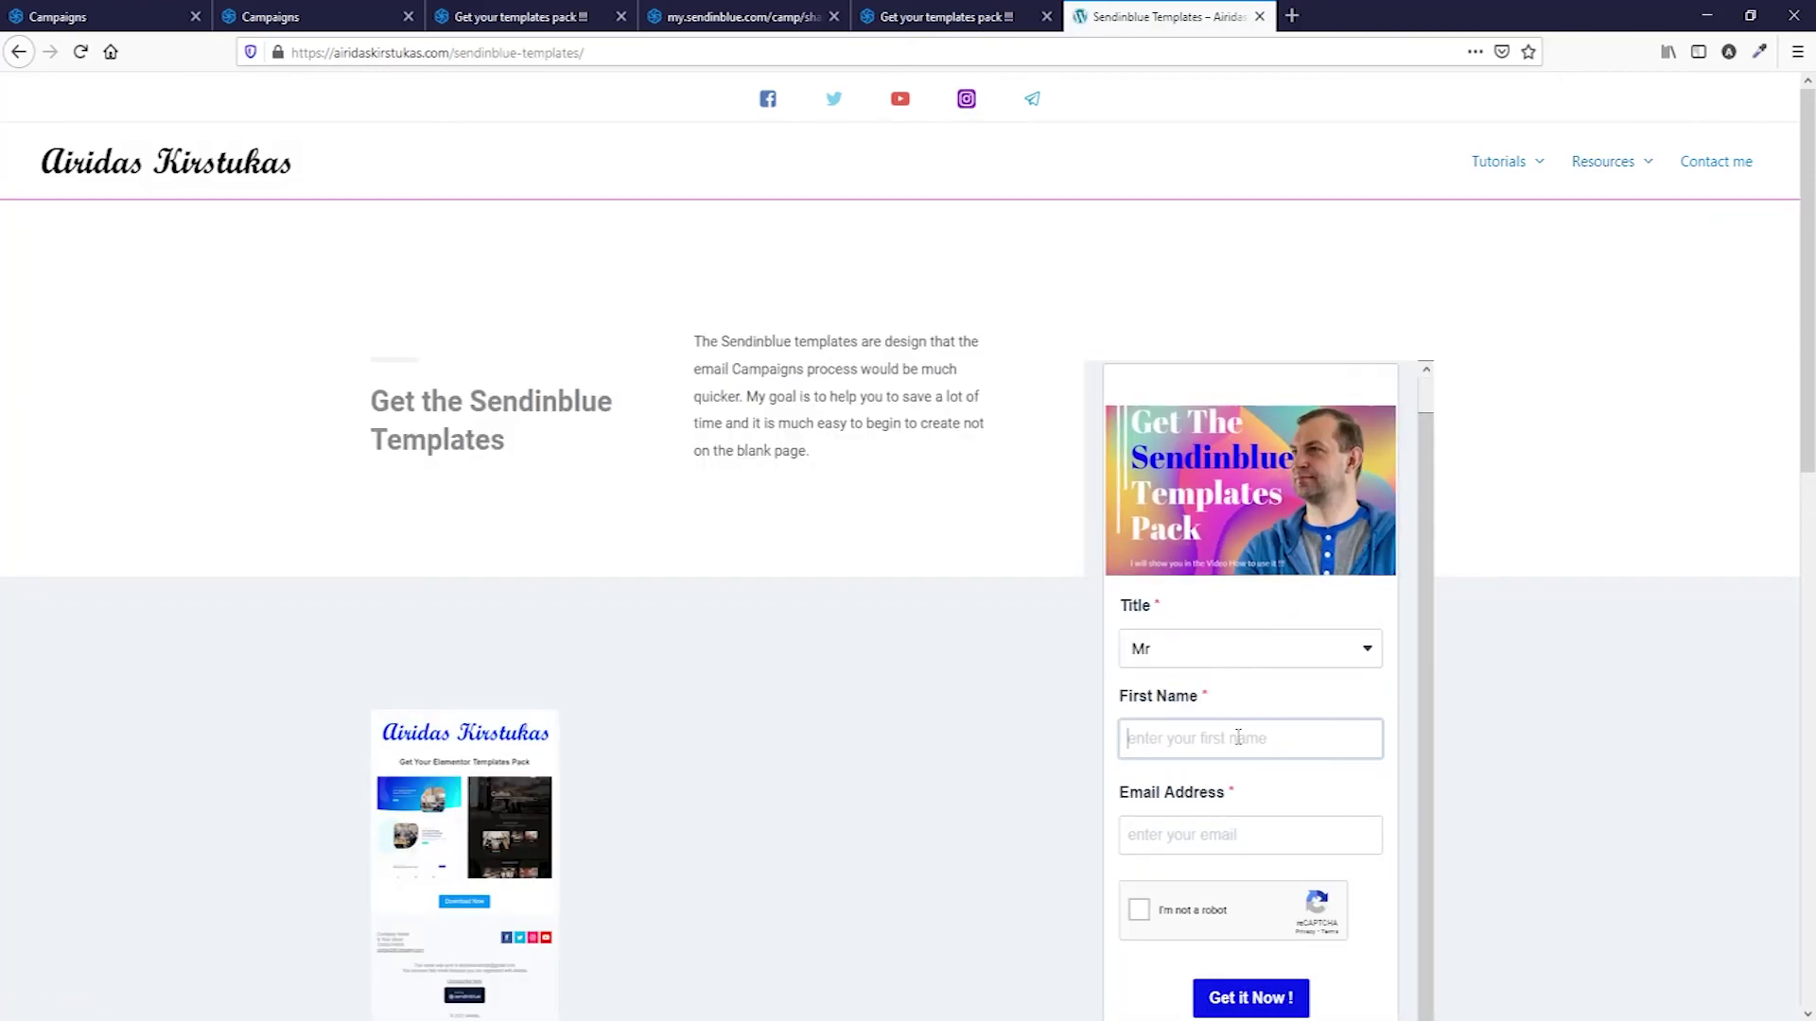
{"action": "type", "text": "Airidas"}
{"action": "left_click", "coordinate": [1240, 835]}
{"action": "type", "text": "airidas"}
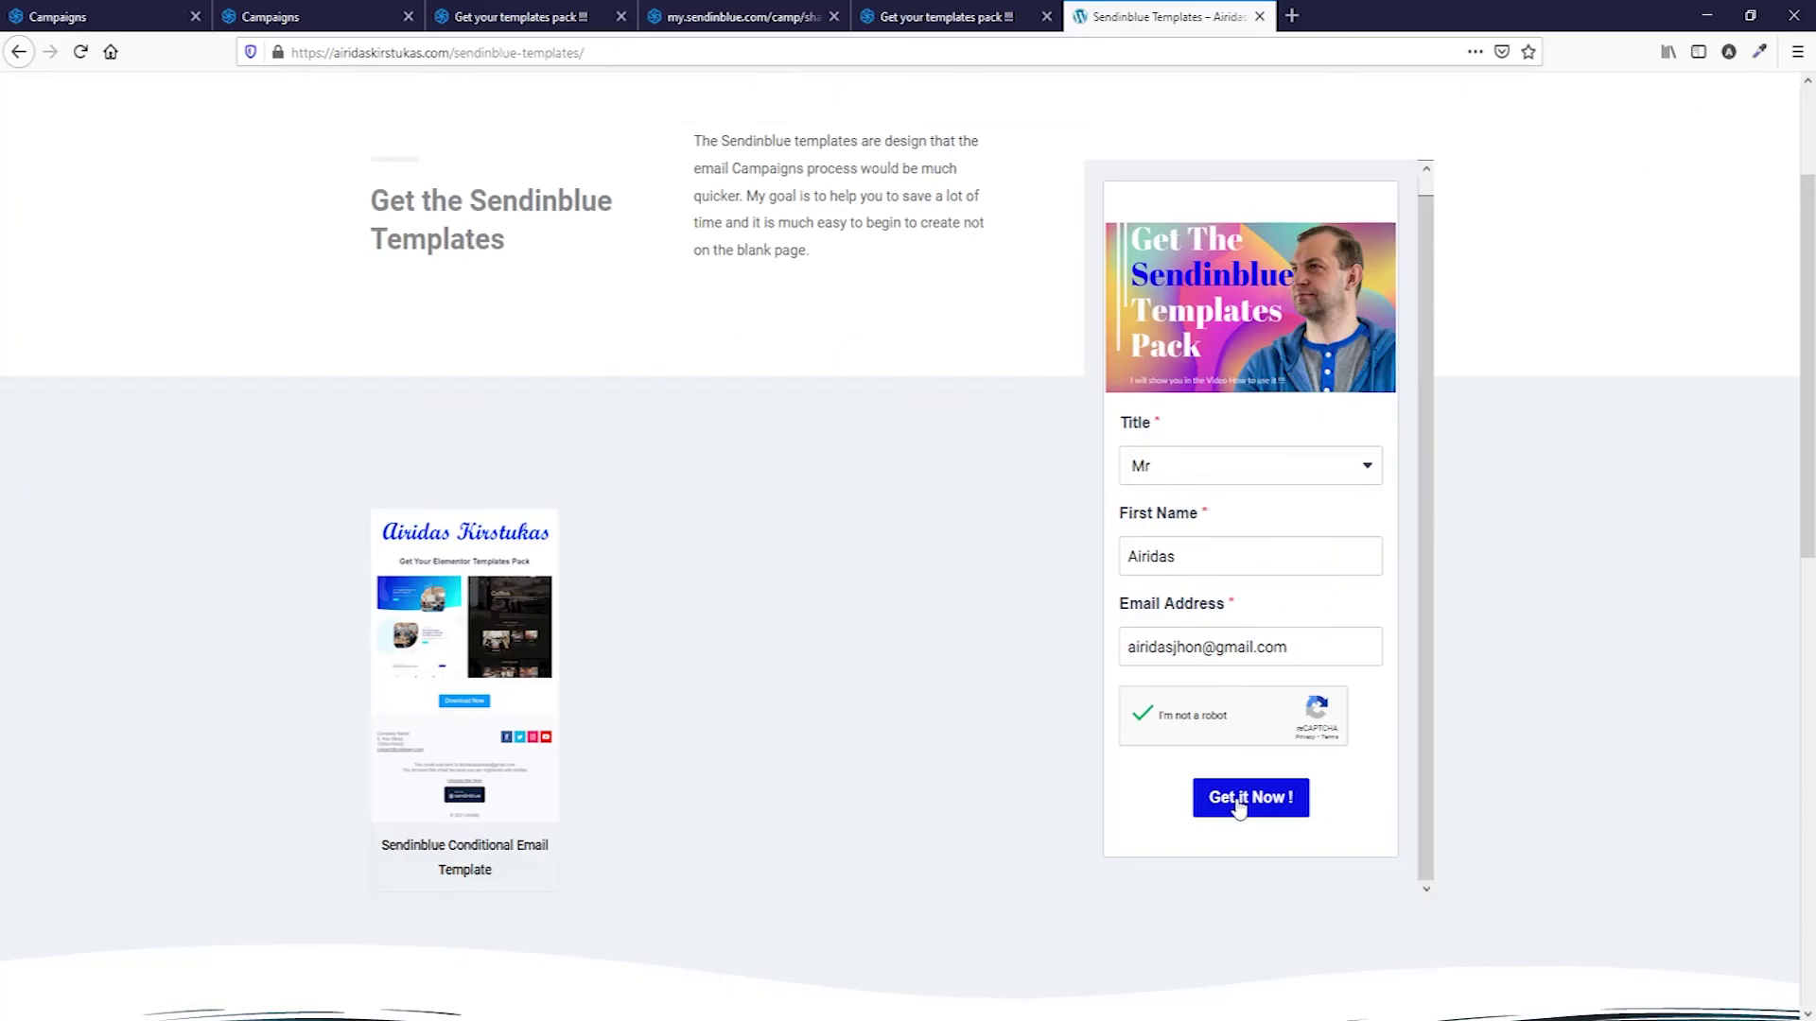
{"action": "left_click", "coordinate": [1238, 807]}
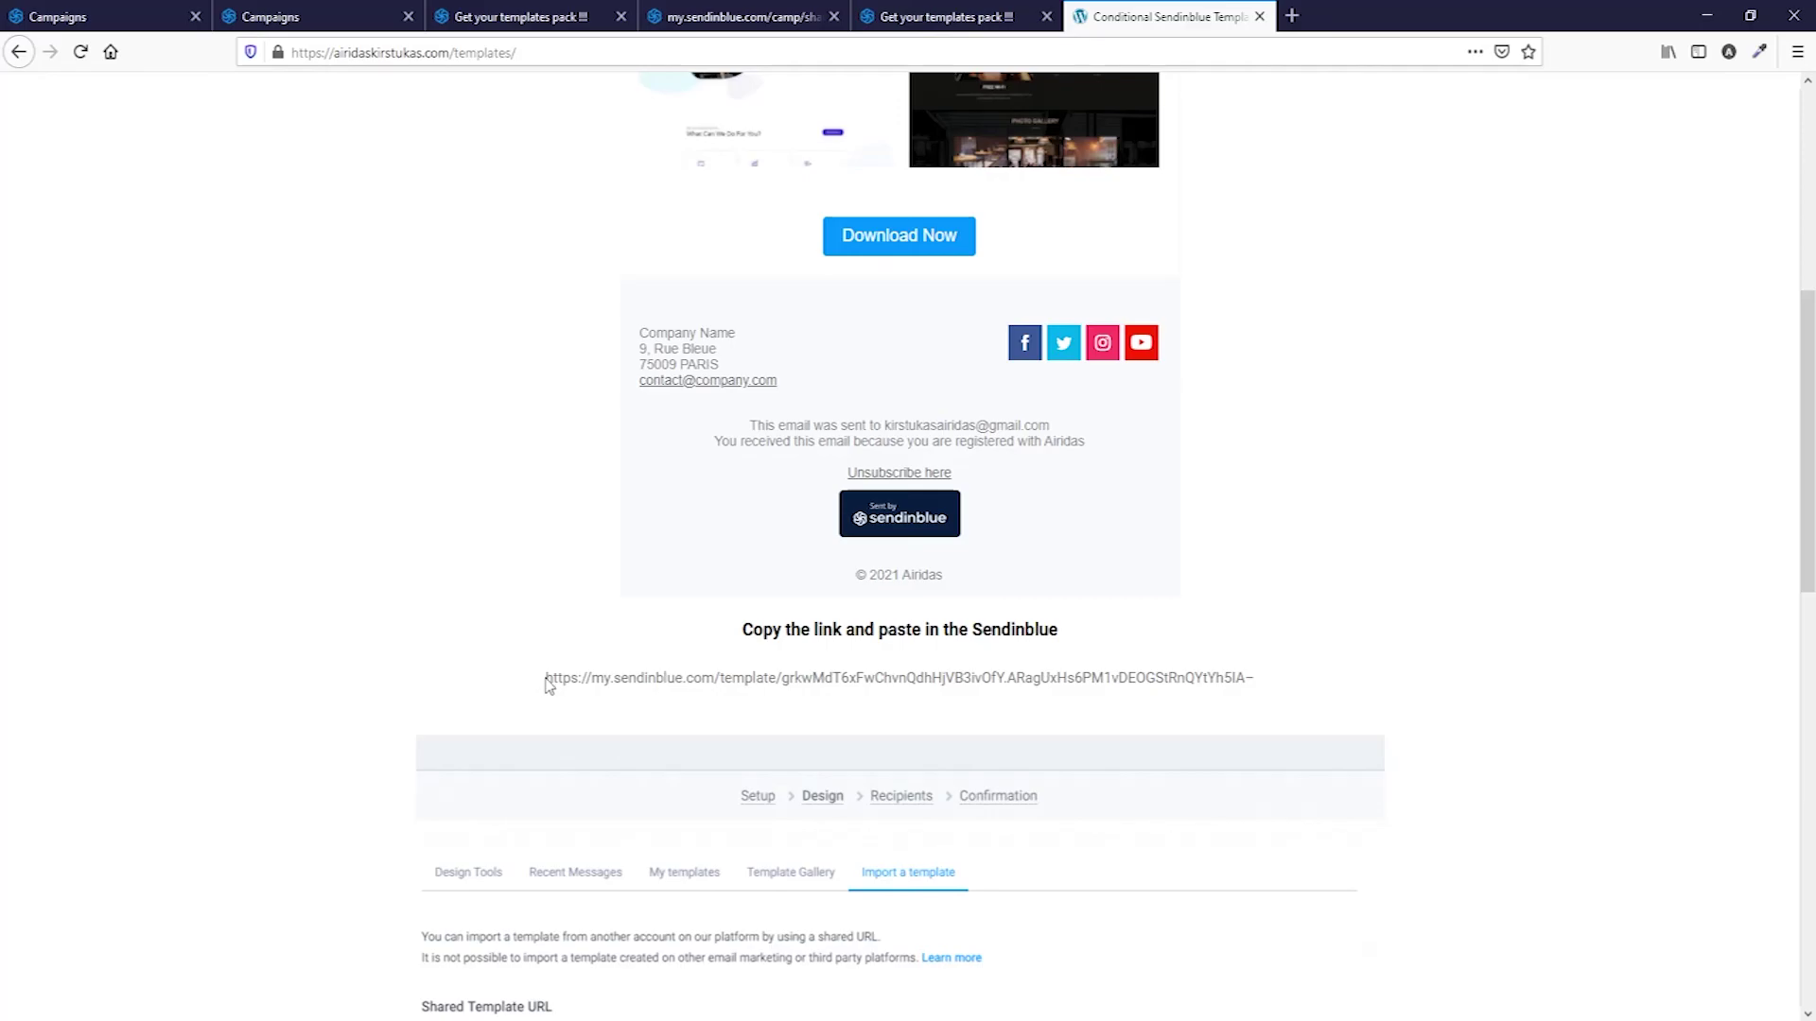
{"action": "left_click_drag", "start_coordinate": [547, 682], "coordinate": [1261, 682]}
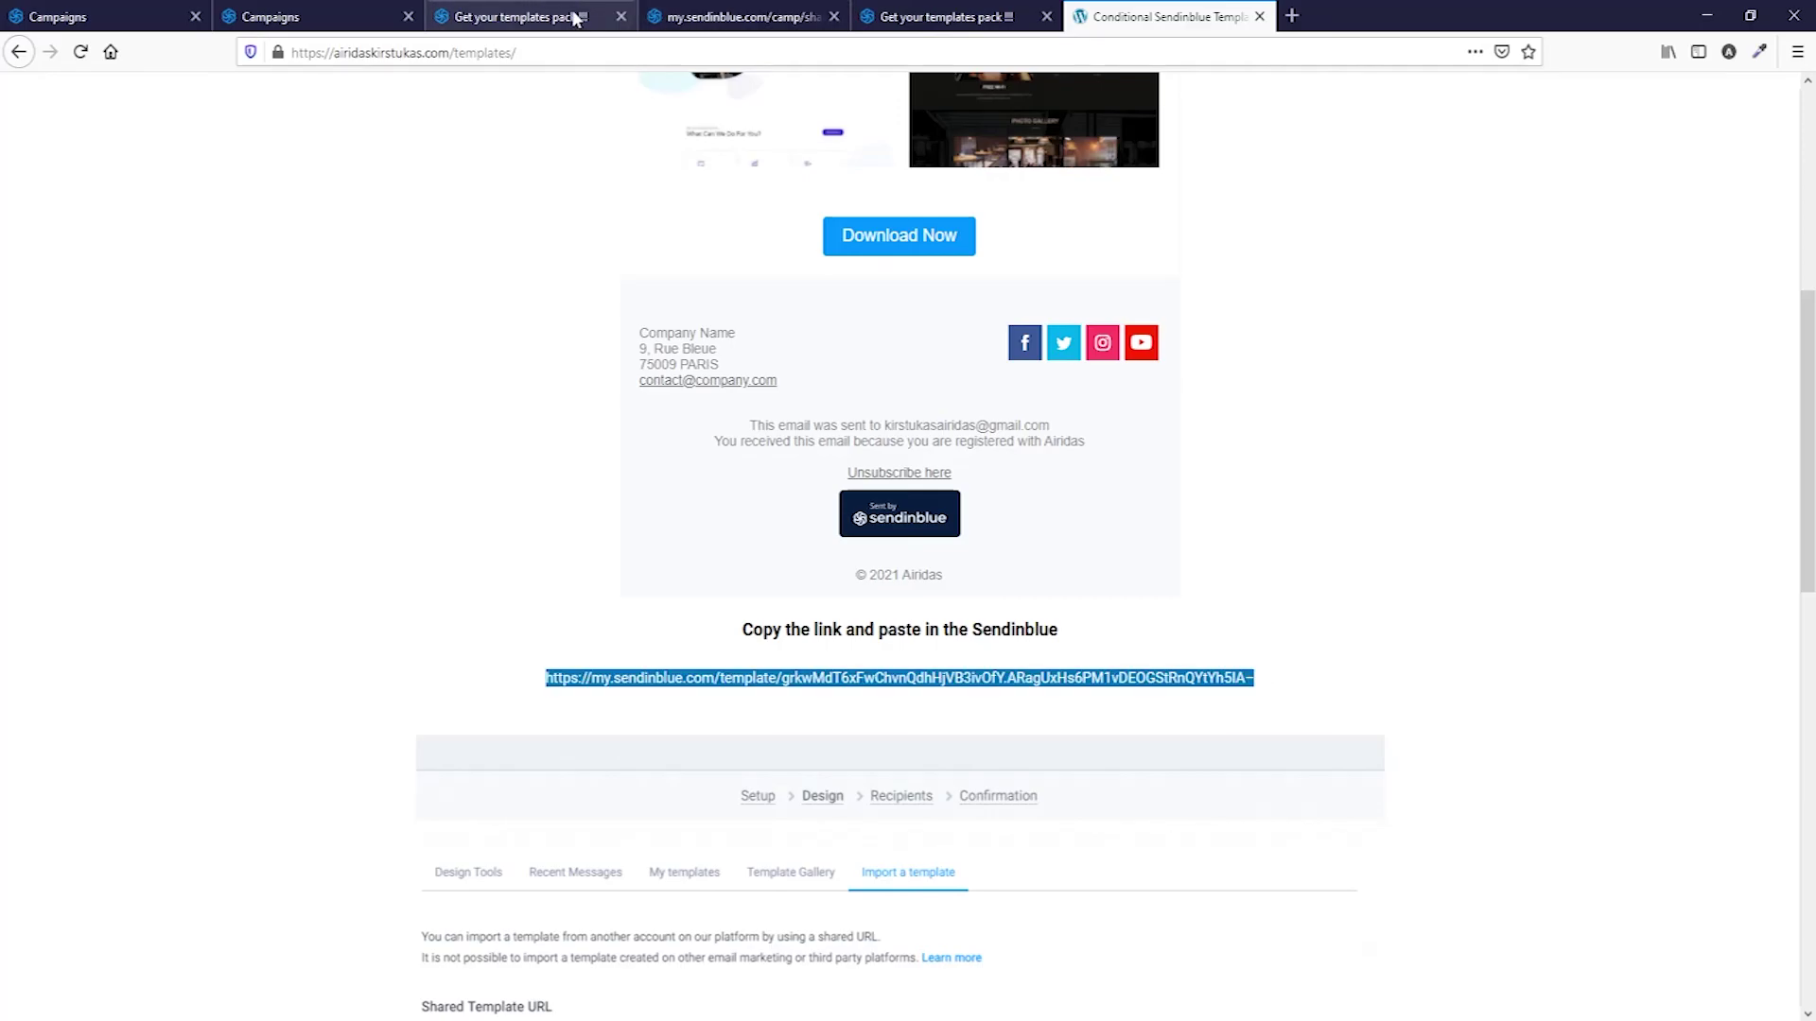
{"action": "left_click", "coordinate": [294, 18]}
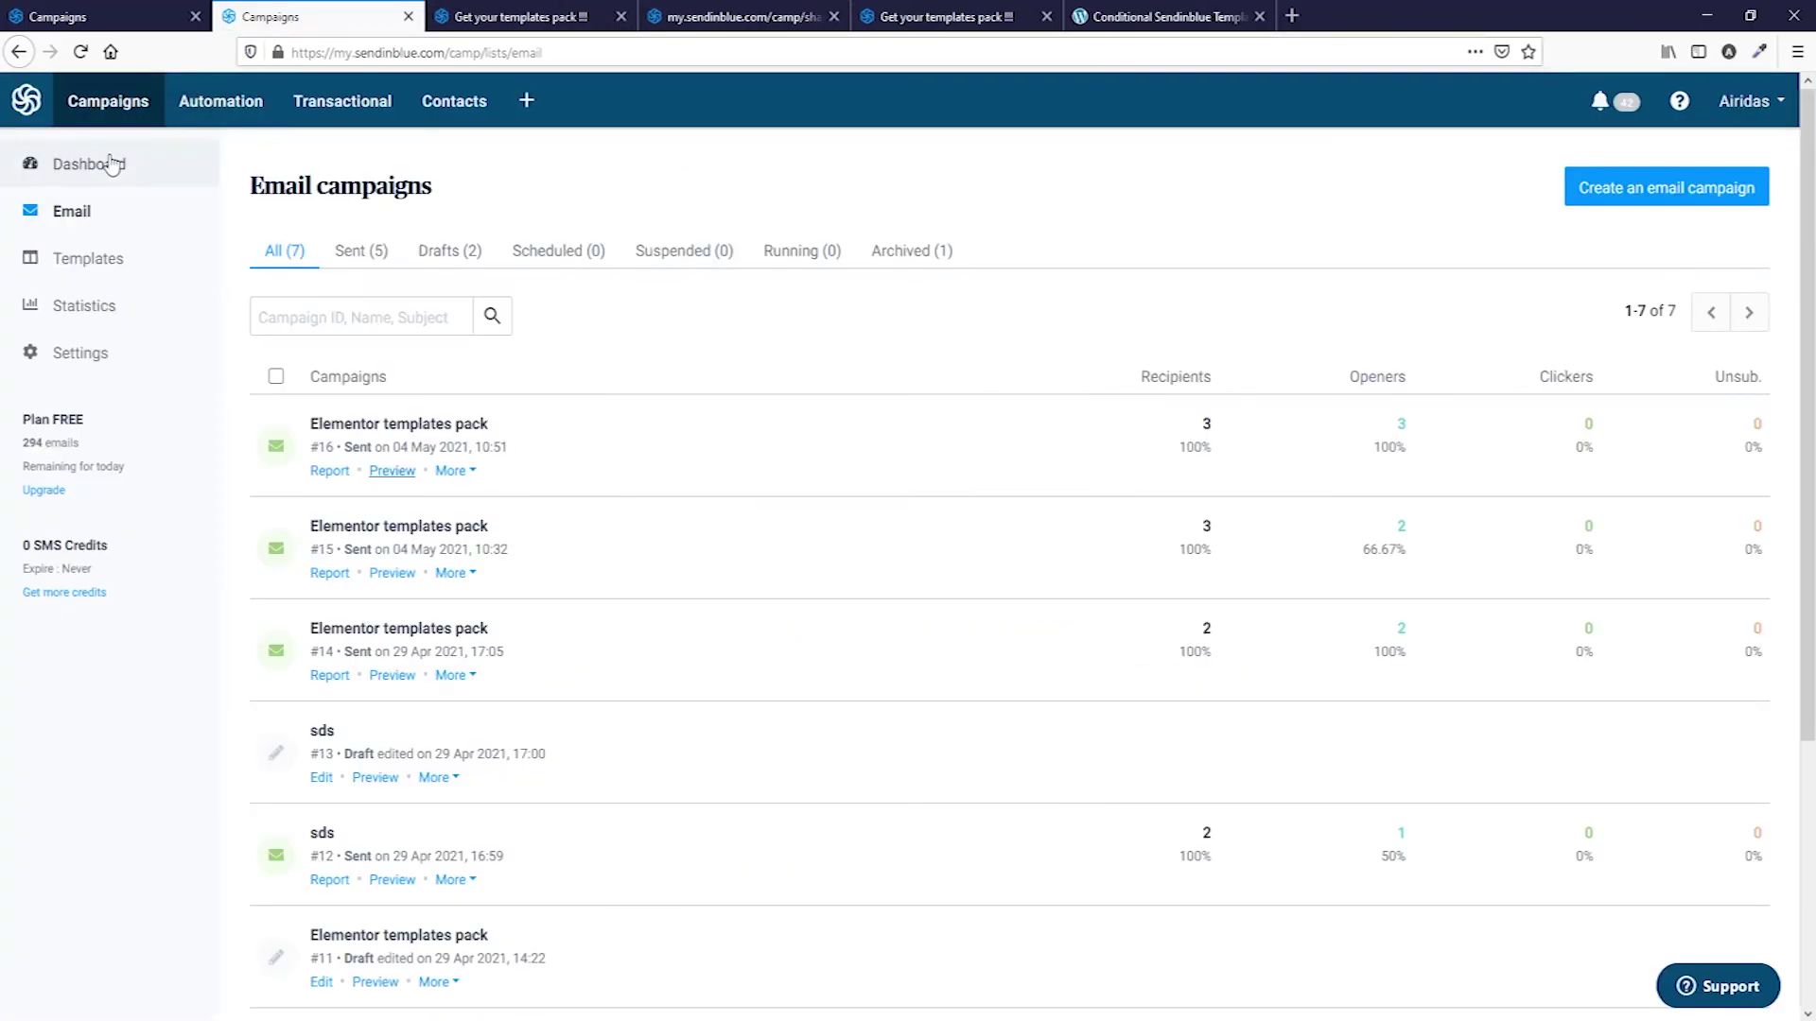
Create a new email campaign named Test and move to the design step.
{"action": "left_click", "coordinate": [1682, 198]}
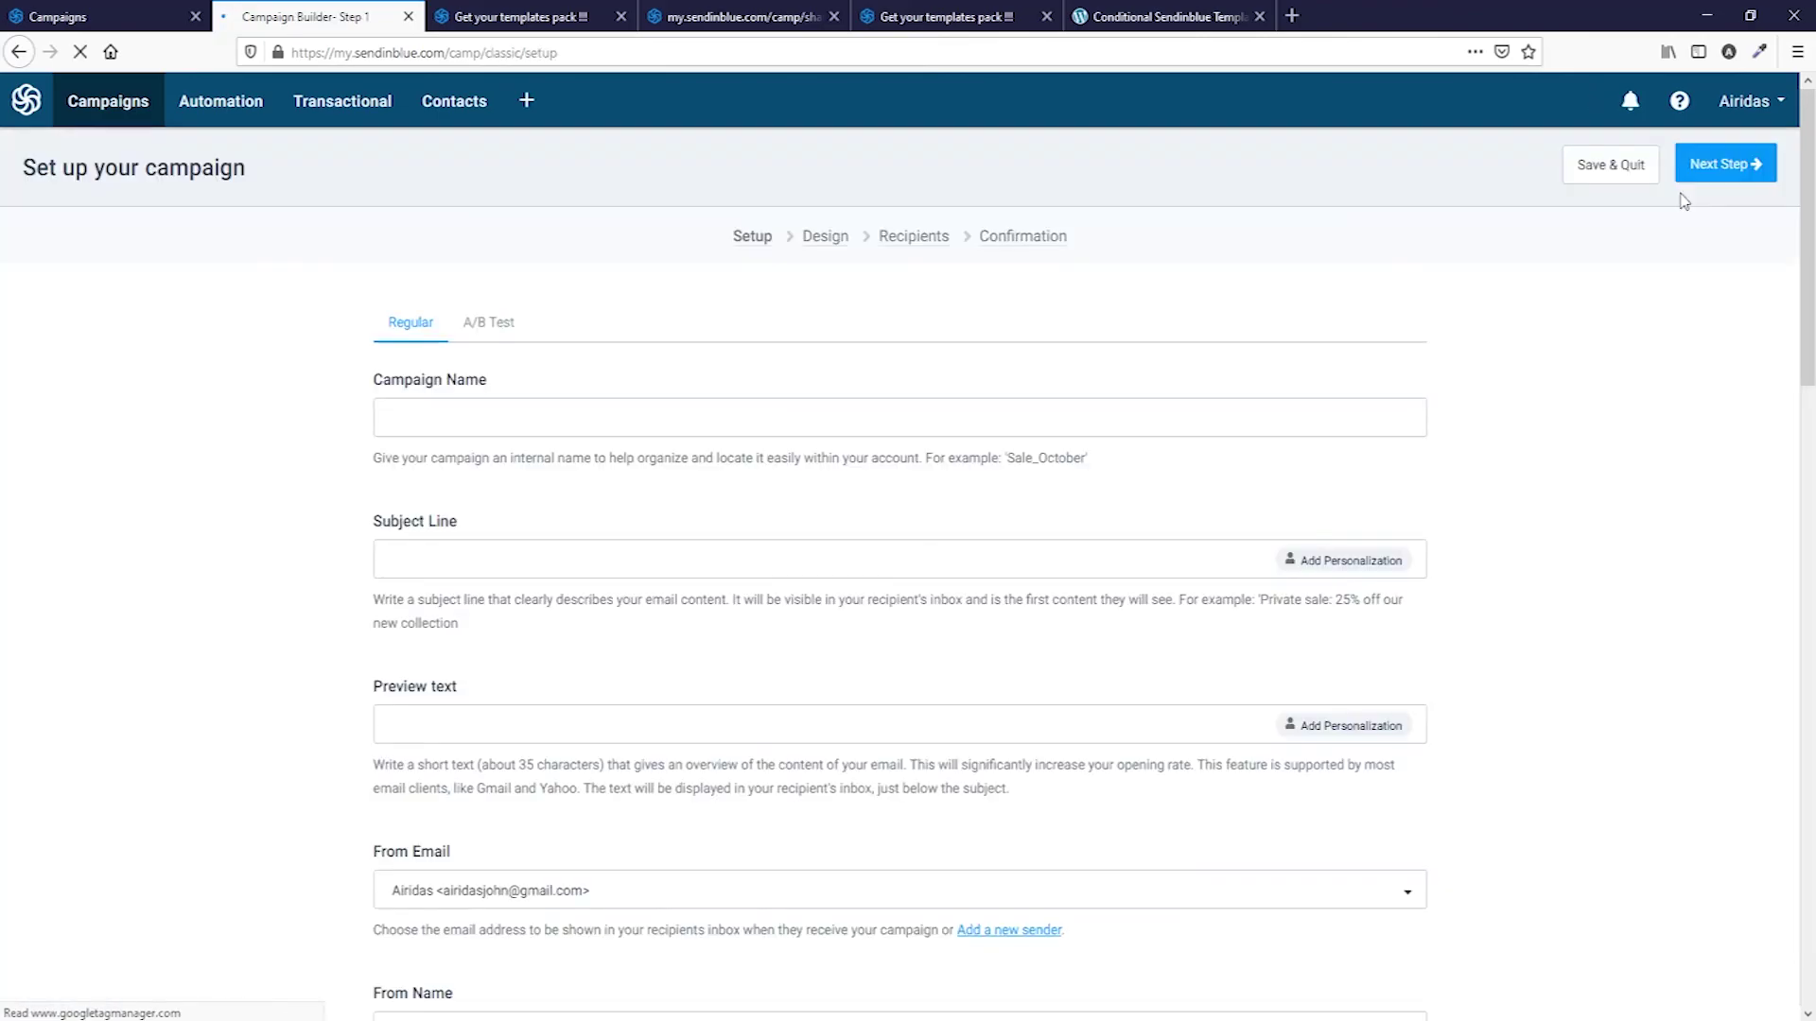
{"action": "left_click", "coordinate": [479, 427]}
{"action": "type", "text": "E"}
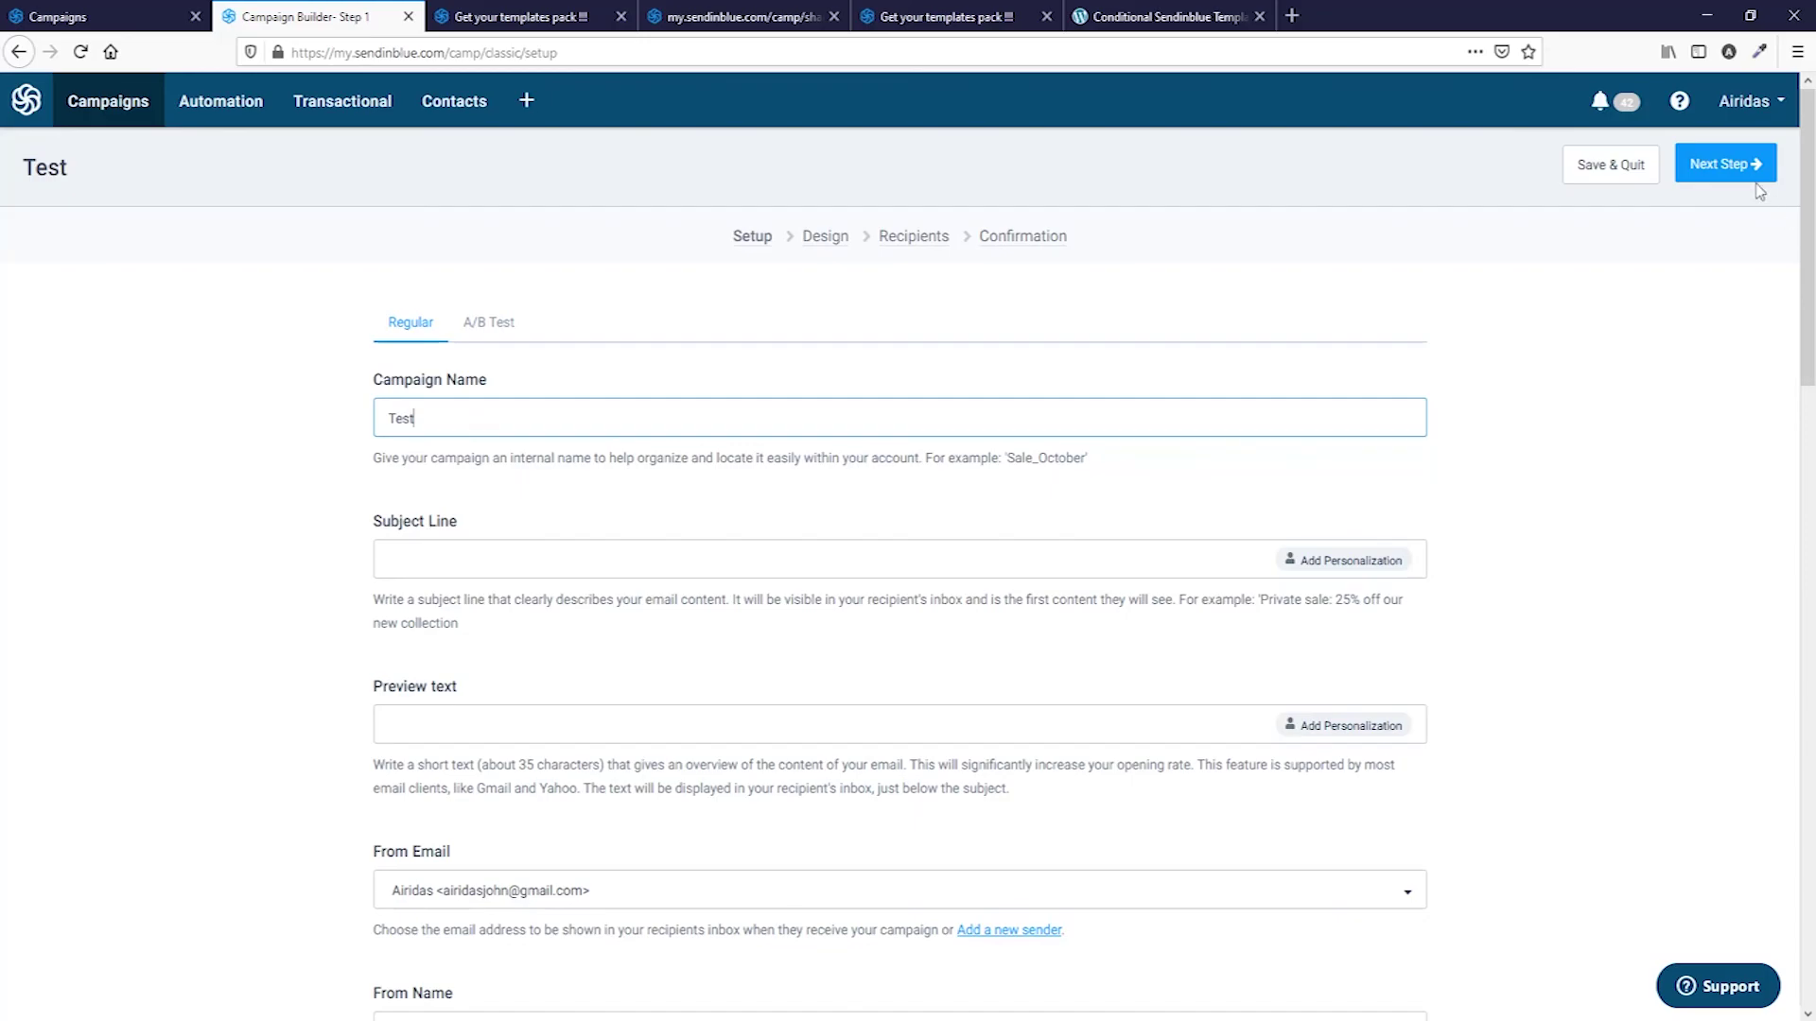
{"action": "left_click", "coordinate": [1755, 180]}
Import the shared conditional template from the pasted link.
{"action": "left_click", "coordinate": [927, 326]}
{"action": "left_click", "coordinate": [584, 519]}
{"action": "left_click", "coordinate": [1391, 514]}
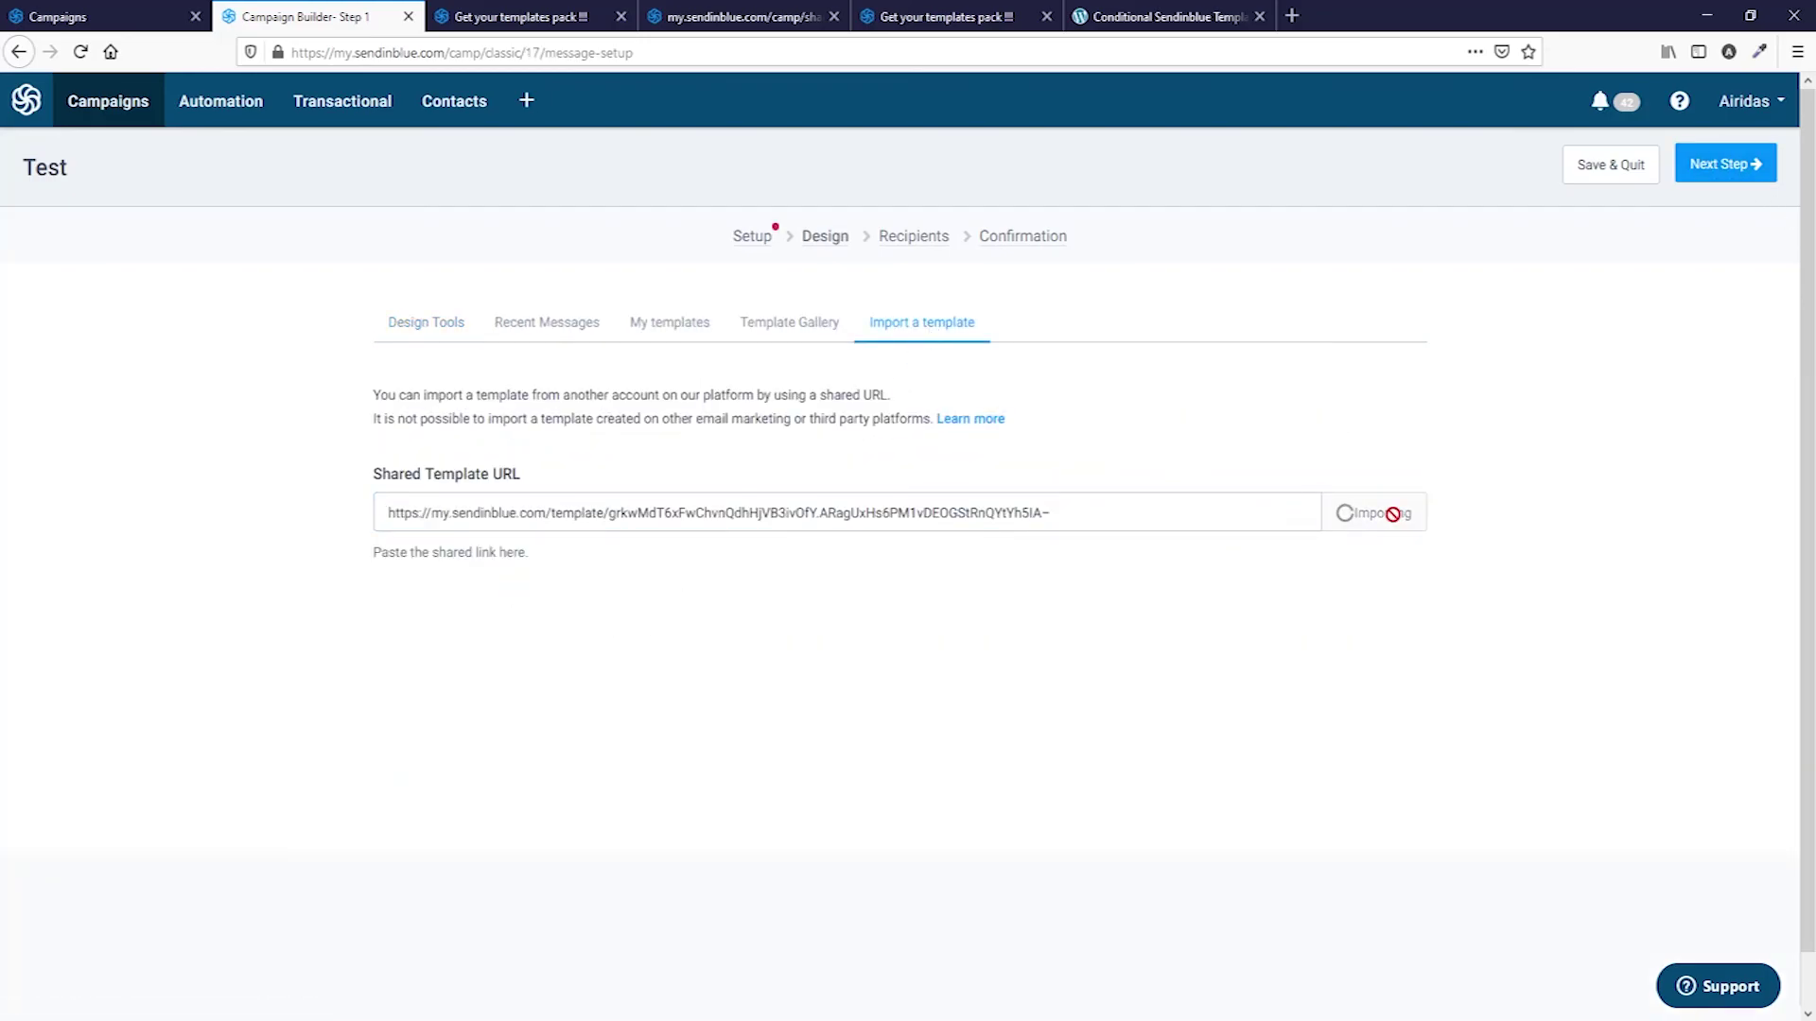
{"action": "scroll", "coordinate": [1114, 700], "scroll_direction": "up", "scroll_amount": 8}
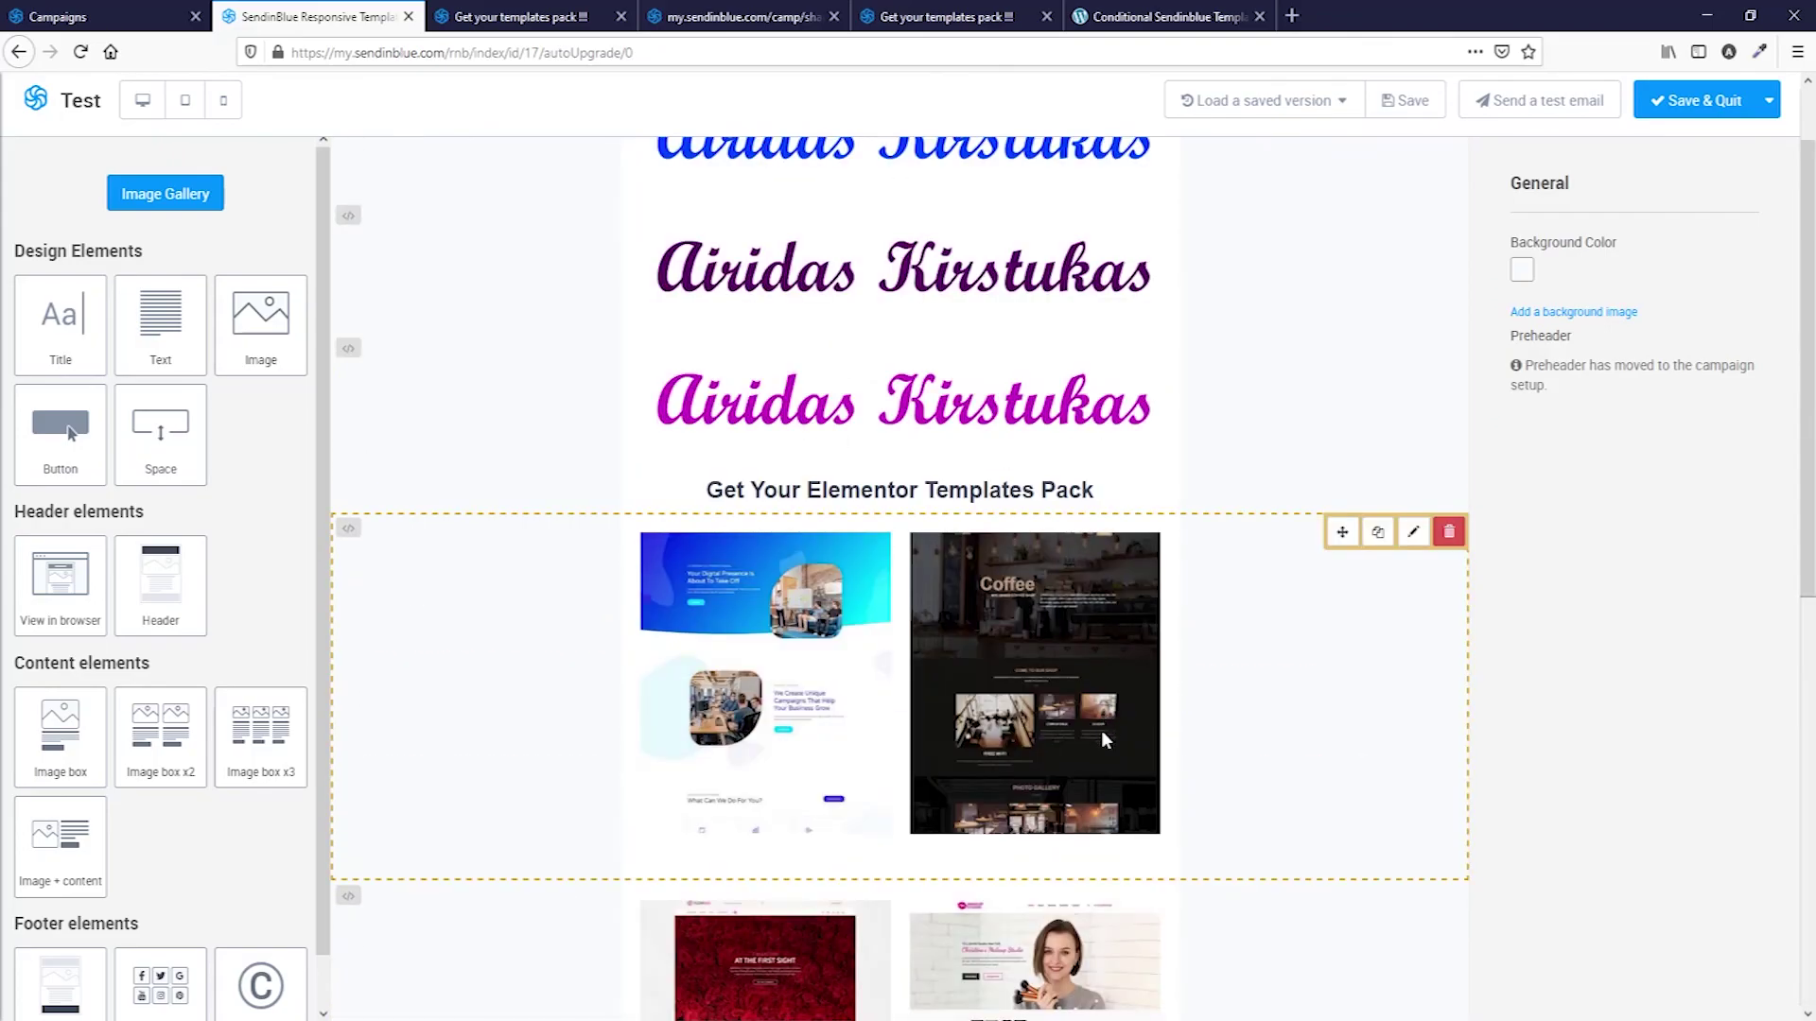